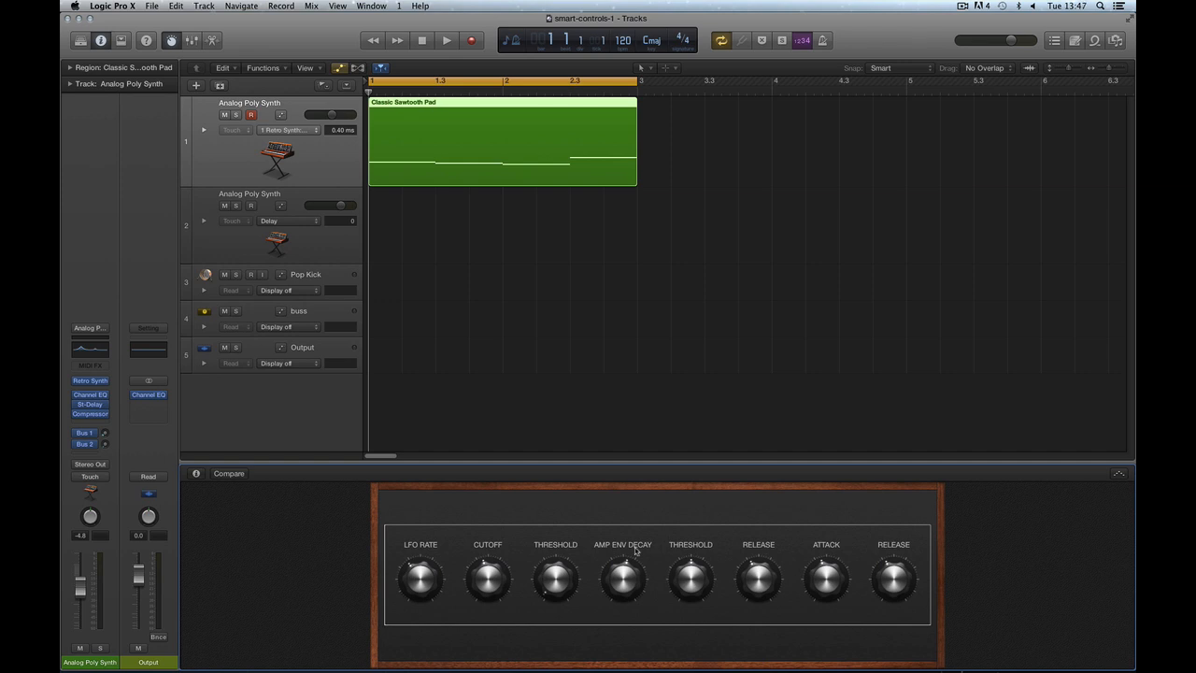
# Play back the Classic Sawtooth Pad region on the first Analog Poly Synth track.
pyautogui.click(335, 154)
pyautogui.press('space')
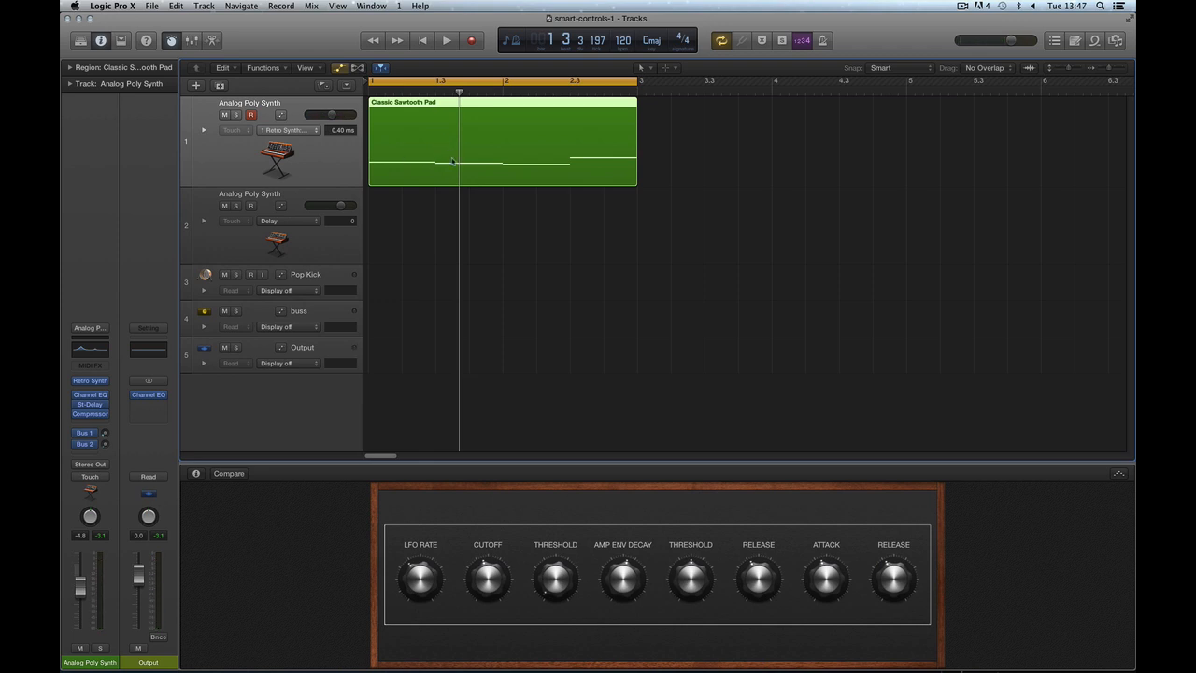
# Show the Smart Controls inspector and open the scaling graph of the LFO Rate knob's parameter mapping.
pyautogui.click(430, 517)
pyautogui.click(196, 473)
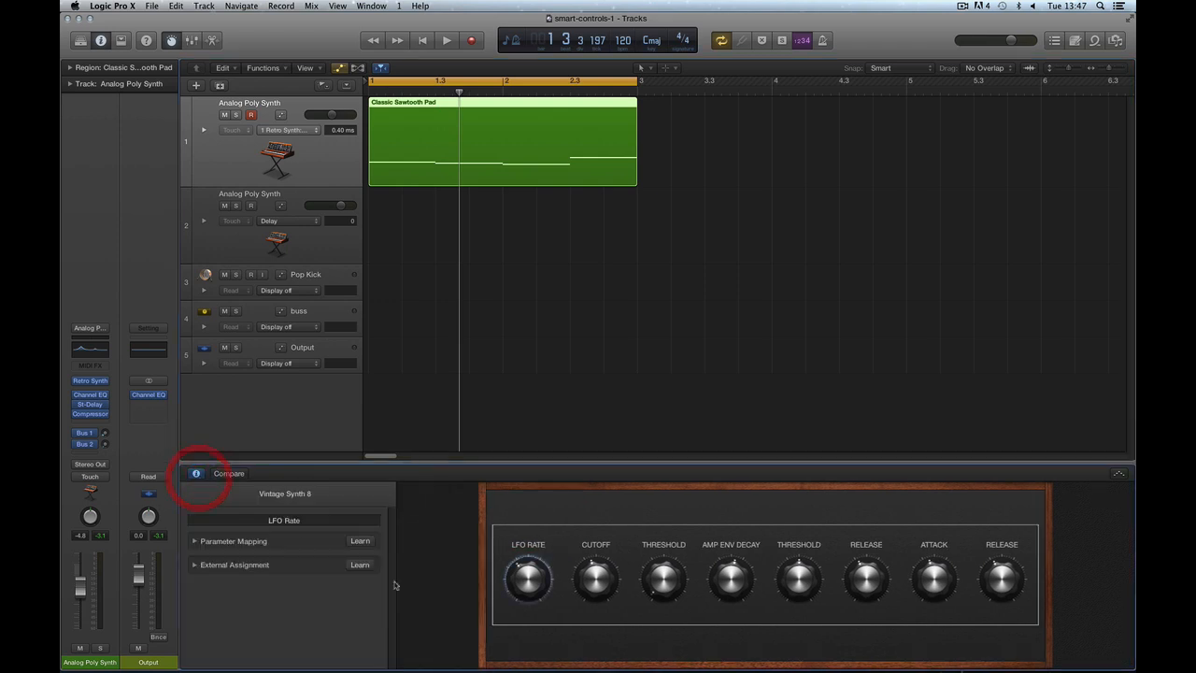
pyautogui.click(519, 580)
pyautogui.click(521, 580)
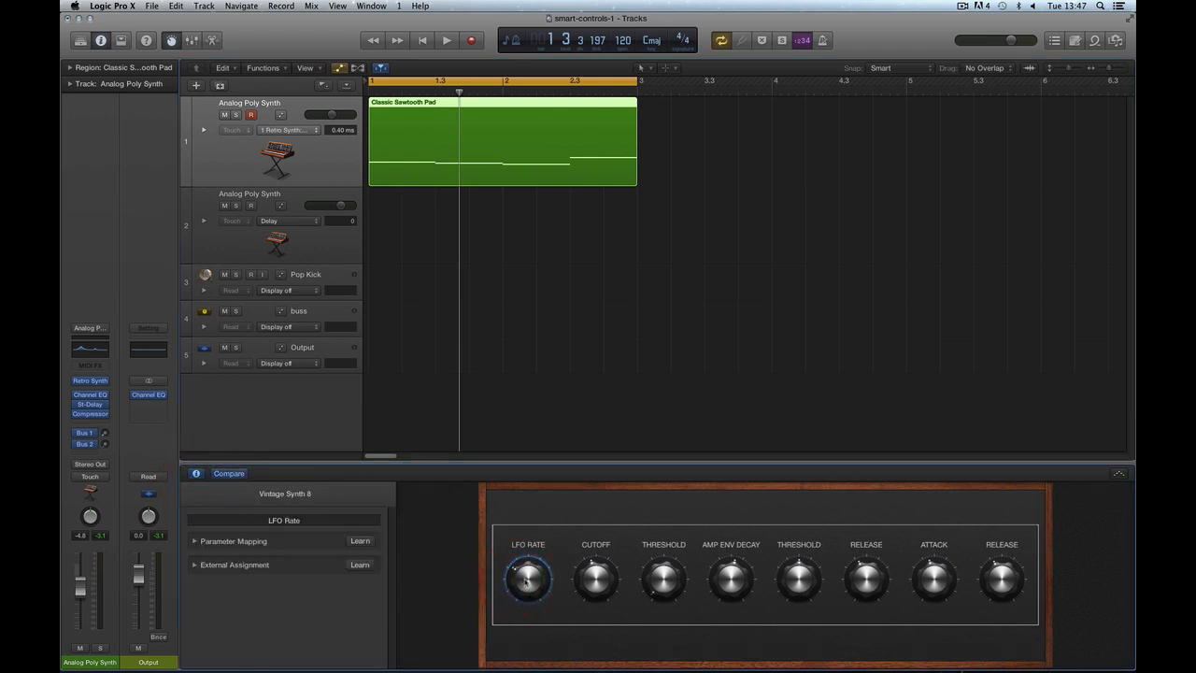
pyautogui.click(195, 541)
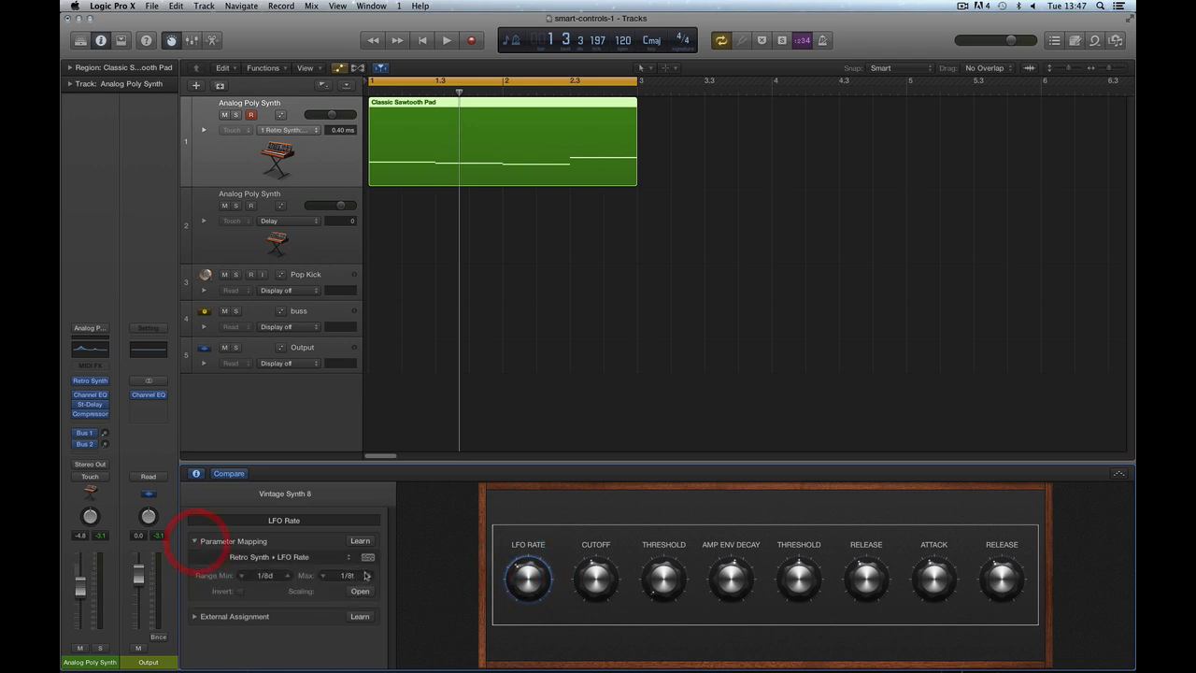
pyautogui.click(360, 590)
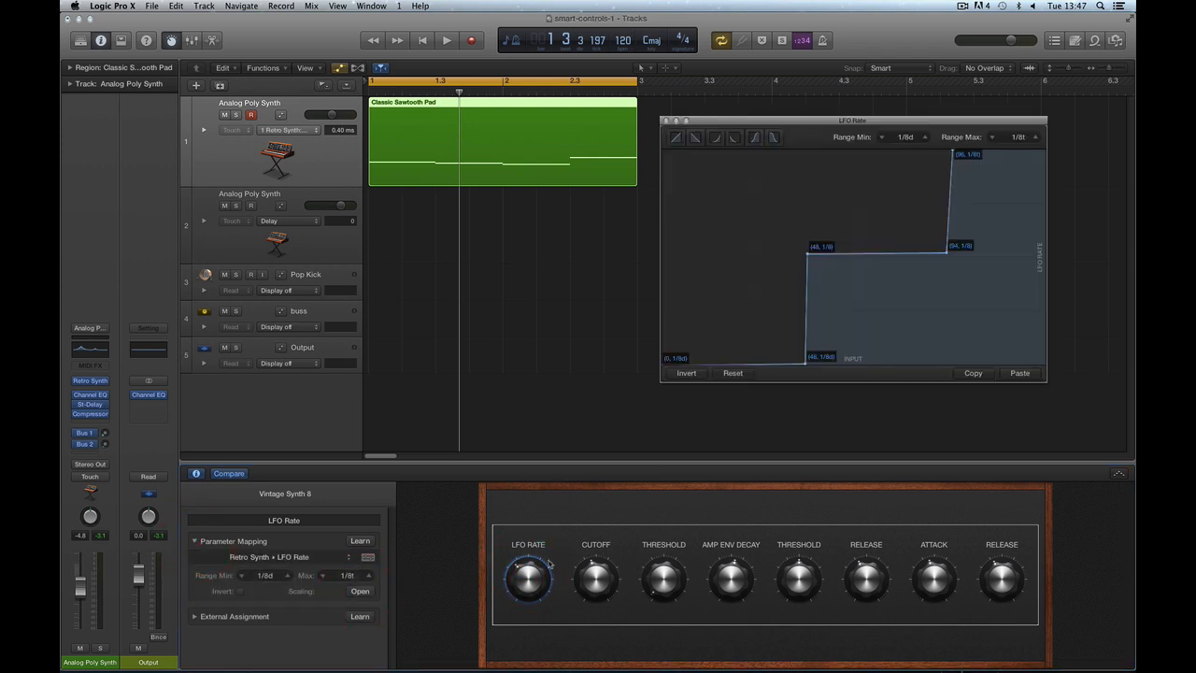
# Sweep the LFO Rate knob through its mapped range up to the maximum and listen to the region during playback.
pyautogui.moveTo(527, 579)
pyautogui.mouseDown()
pyautogui.moveTo(523, 615)
pyautogui.moveTo(556, 500)
pyautogui.moveTo(490, 611)
pyautogui.moveTo(528, 514)
pyautogui.moveTo(437, 614)
pyautogui.moveTo(537, 499)
pyautogui.moveTo(436, 604)
pyautogui.mouseUp()
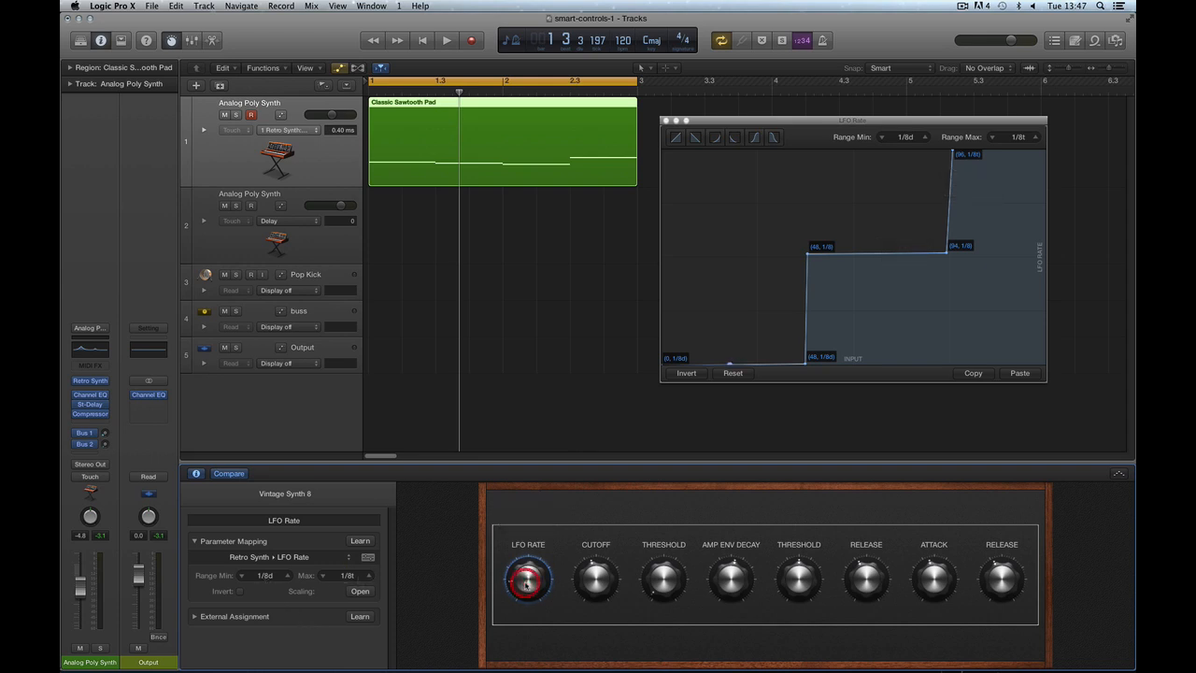
pyautogui.press('space')
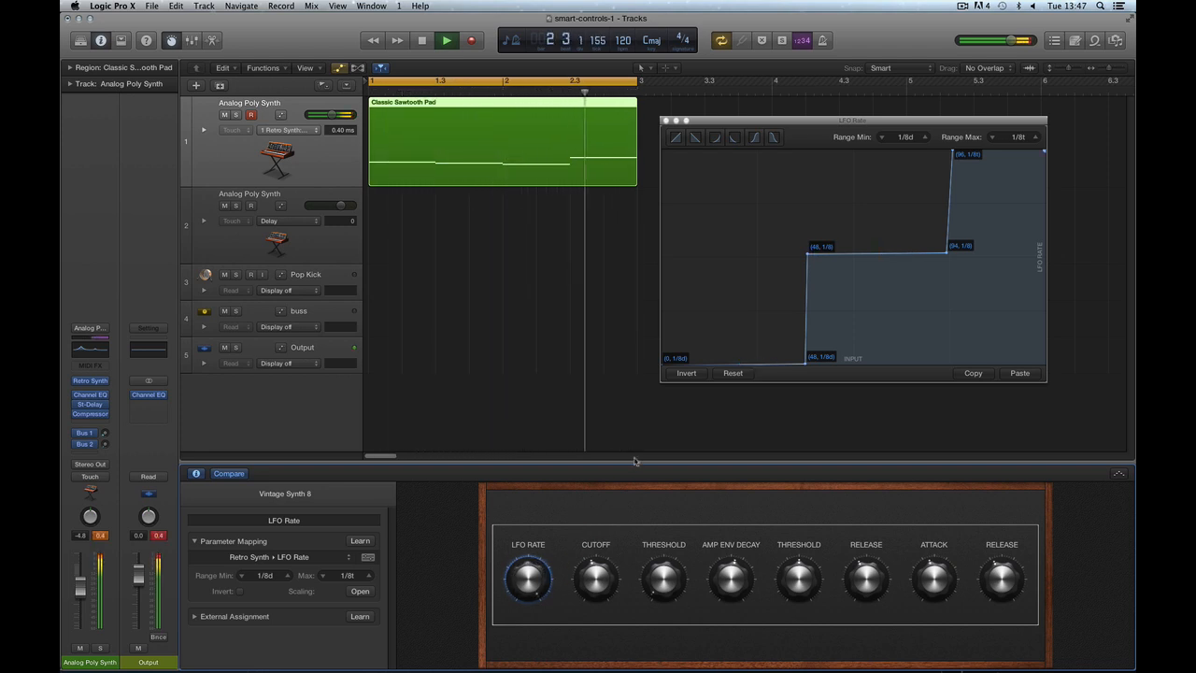
pyautogui.press('space')
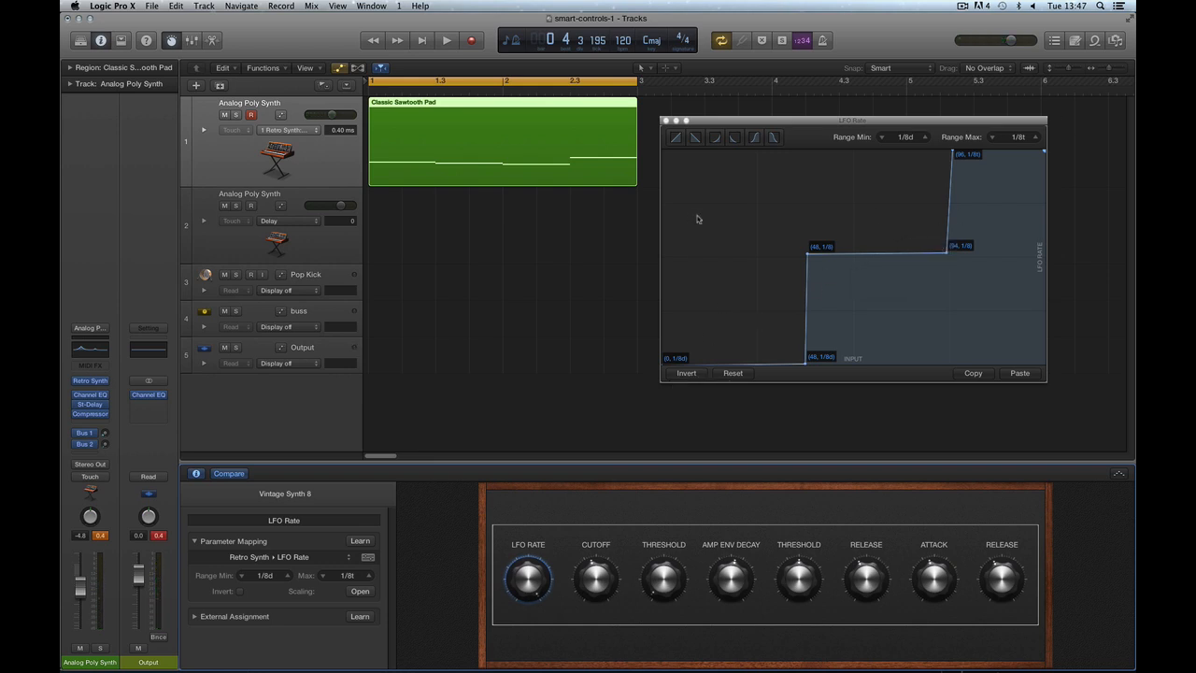
# Revert the Smart Controls to their saved settings and close the LFO Rate graph and the inspector.
pyautogui.click(665, 122)
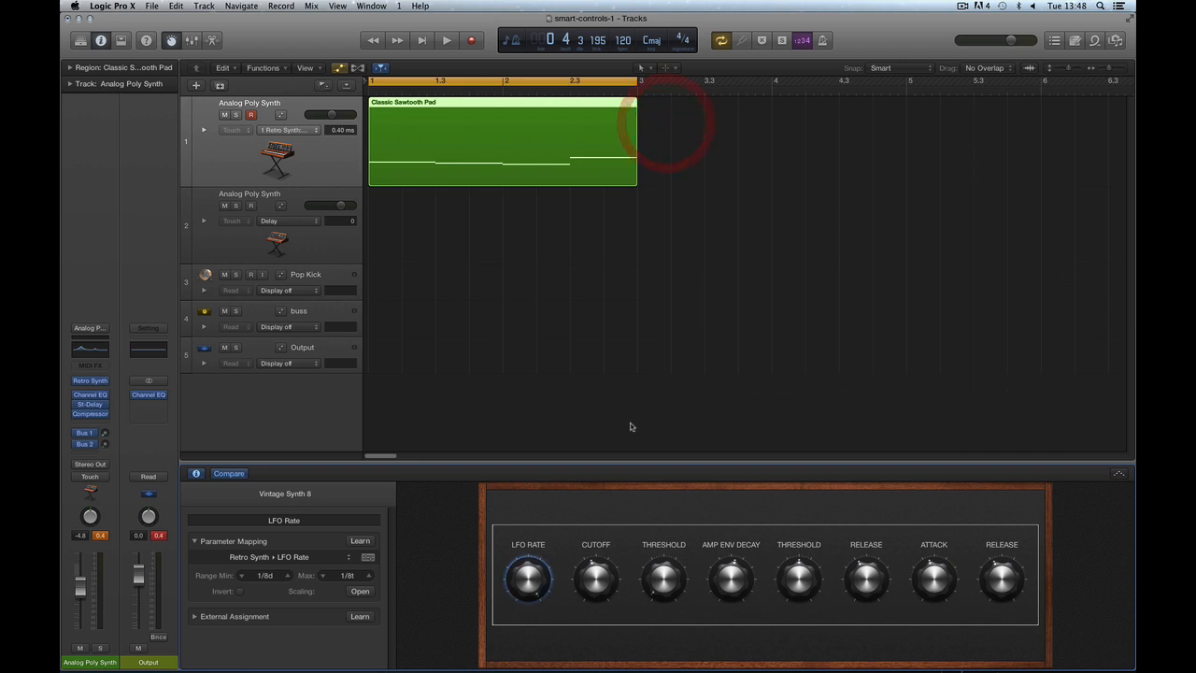
pyautogui.click(227, 474)
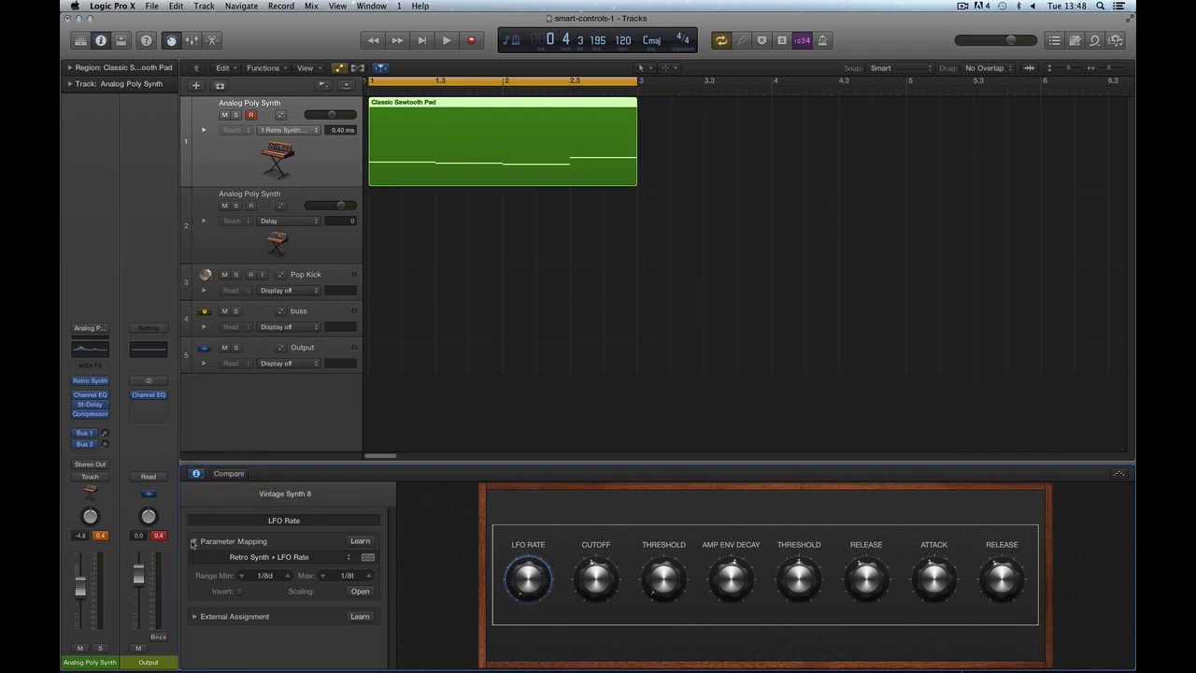
pyautogui.click(194, 541)
pyautogui.click(196, 473)
# Select the second Analog Poly Synth track and mute the first one.
pyautogui.click(317, 251)
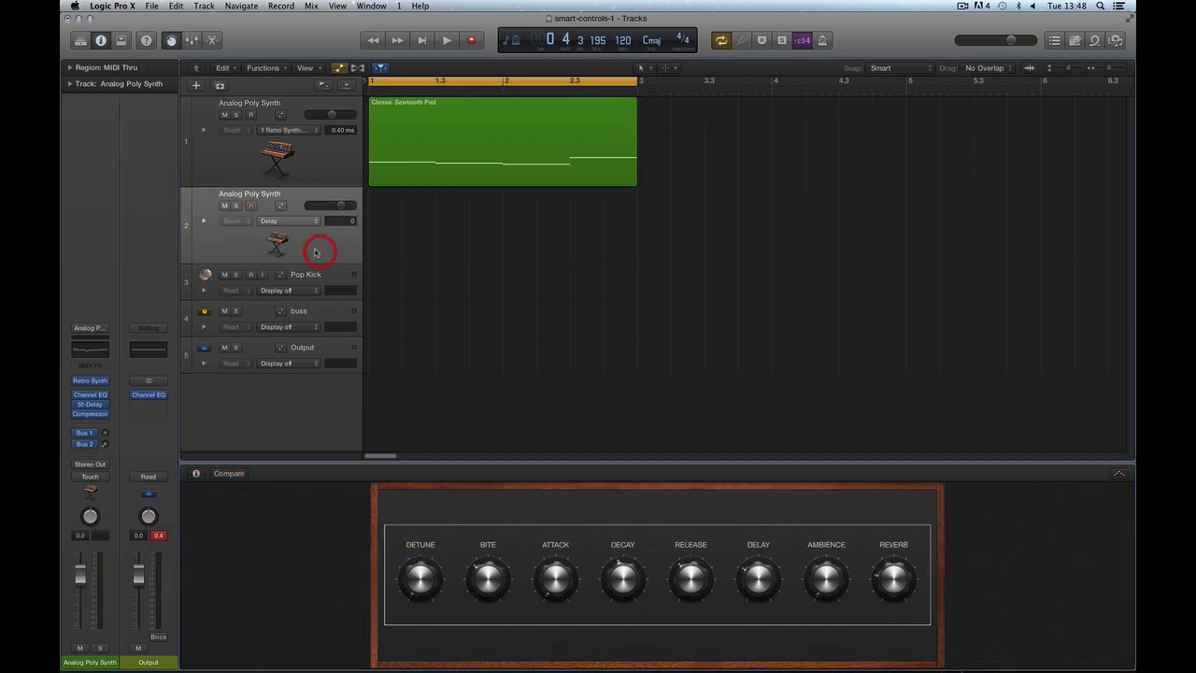
pyautogui.click(224, 114)
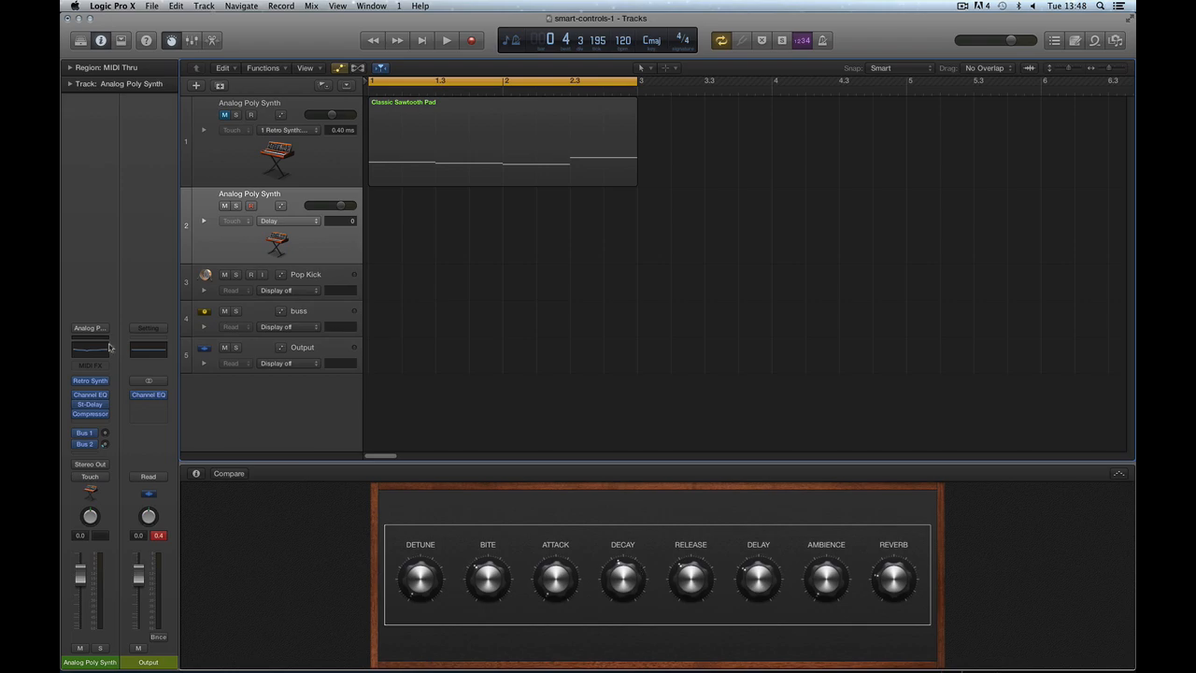
# Switch to Safari, look through Apple's MainStage 3 page down to the guitarists section, and close it.
pyautogui.moveTo(59, 96); pyautogui.dragTo(728, 61)
pyautogui.click(992, 111)
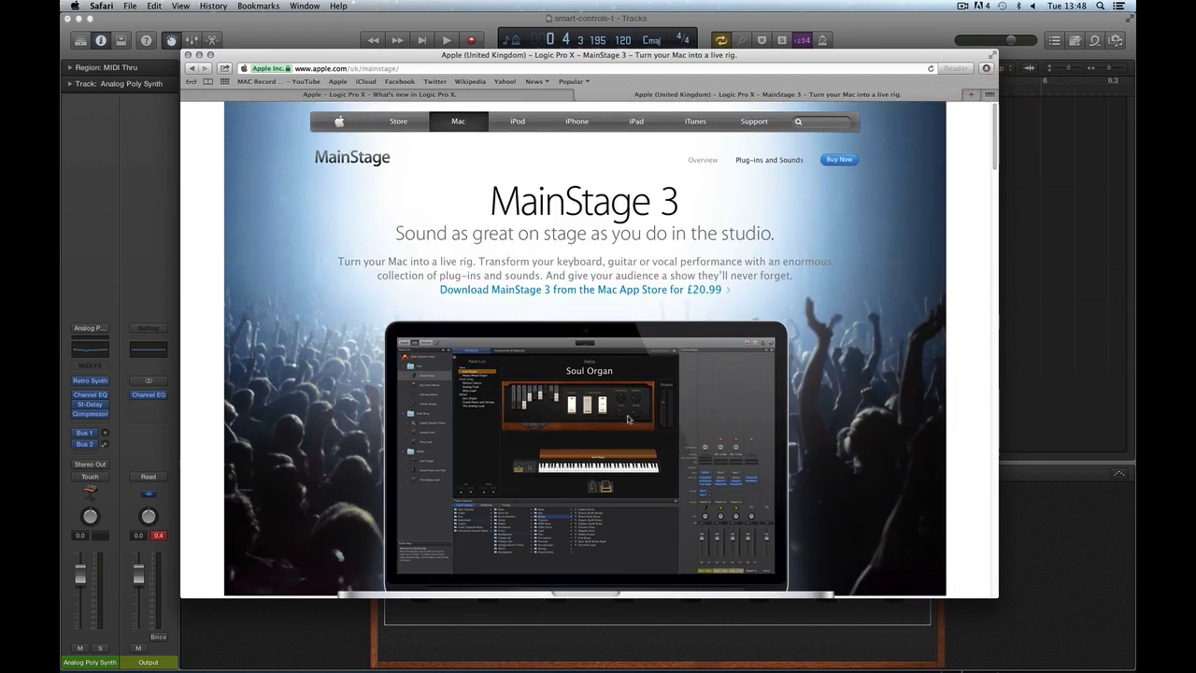
pyautogui.click(586, 415)
pyautogui.moveTo(994, 149); pyautogui.dragTo(987, 497)
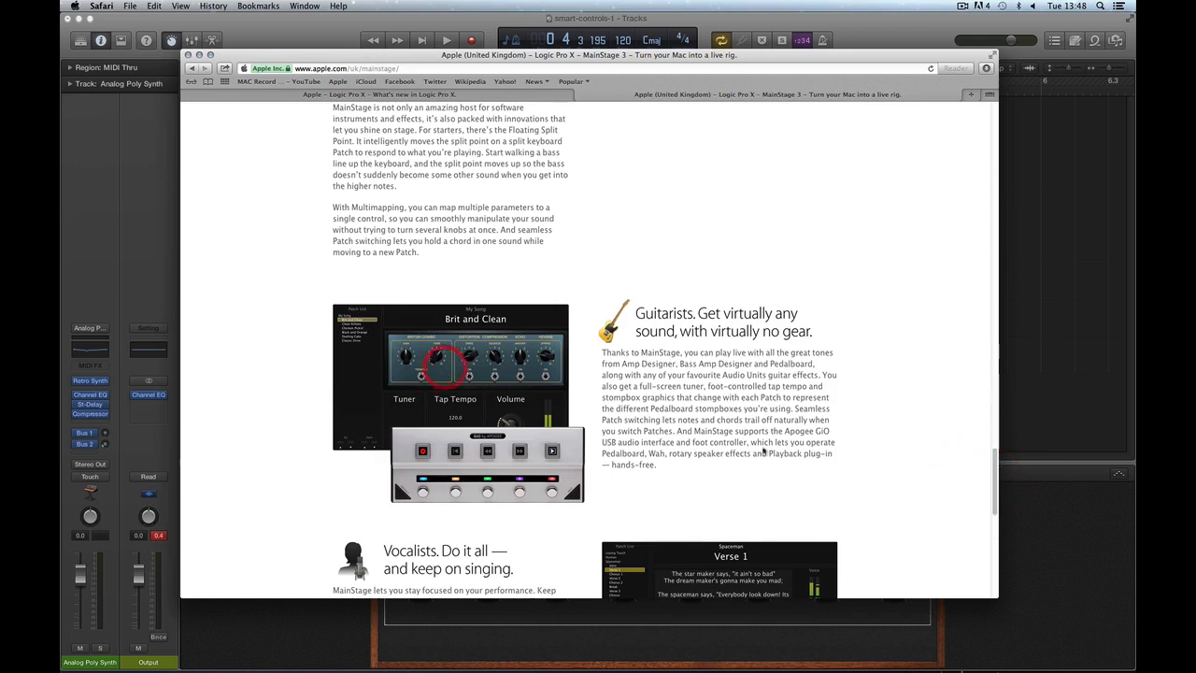
pyautogui.press('super+w')
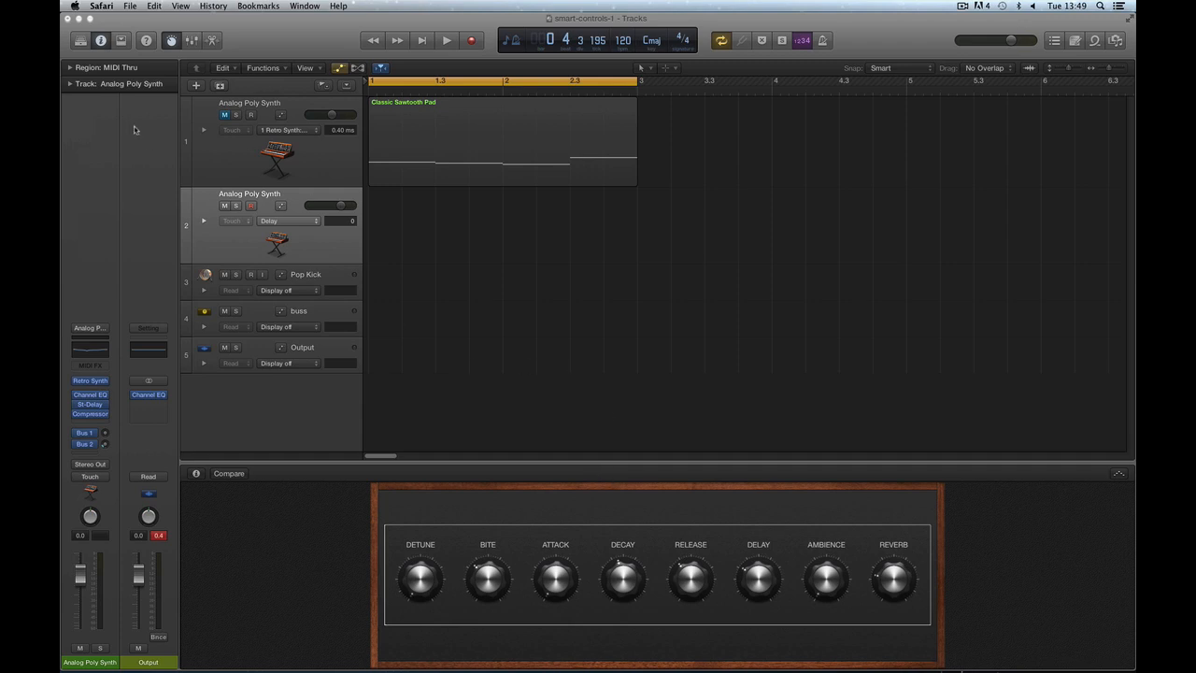
# Try the Mountain Flute patch from the Library on the second track, and reload Analog Poly Synth.
pyautogui.click(81, 40)
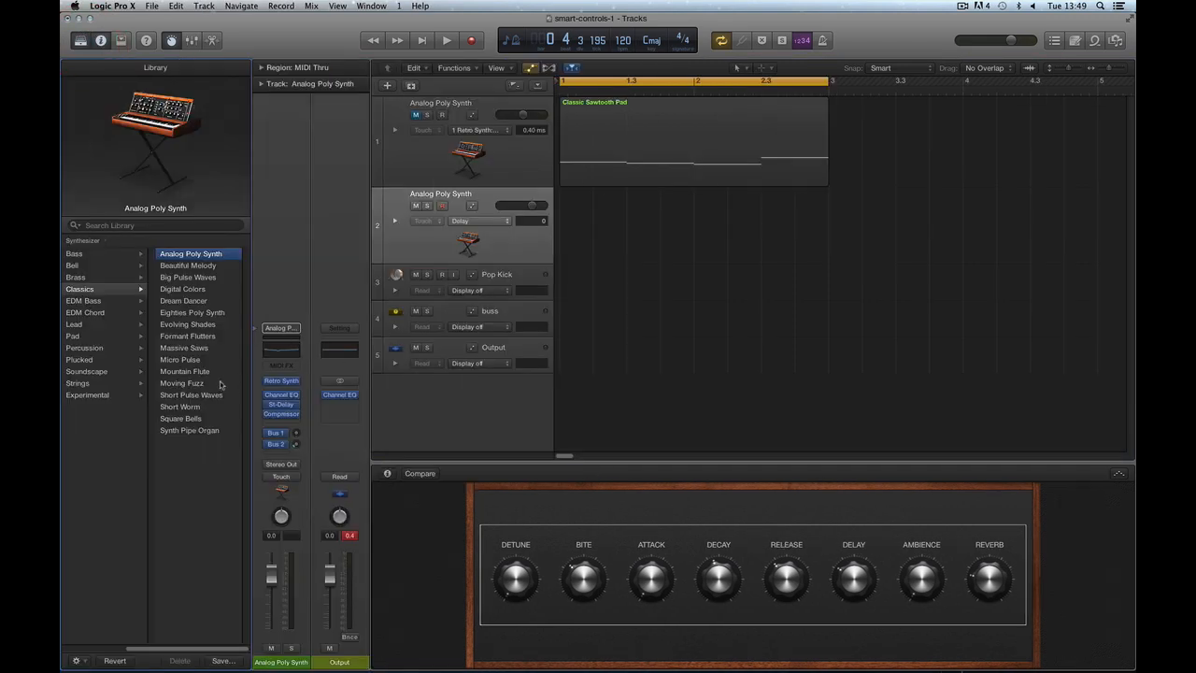
pyautogui.click(197, 373)
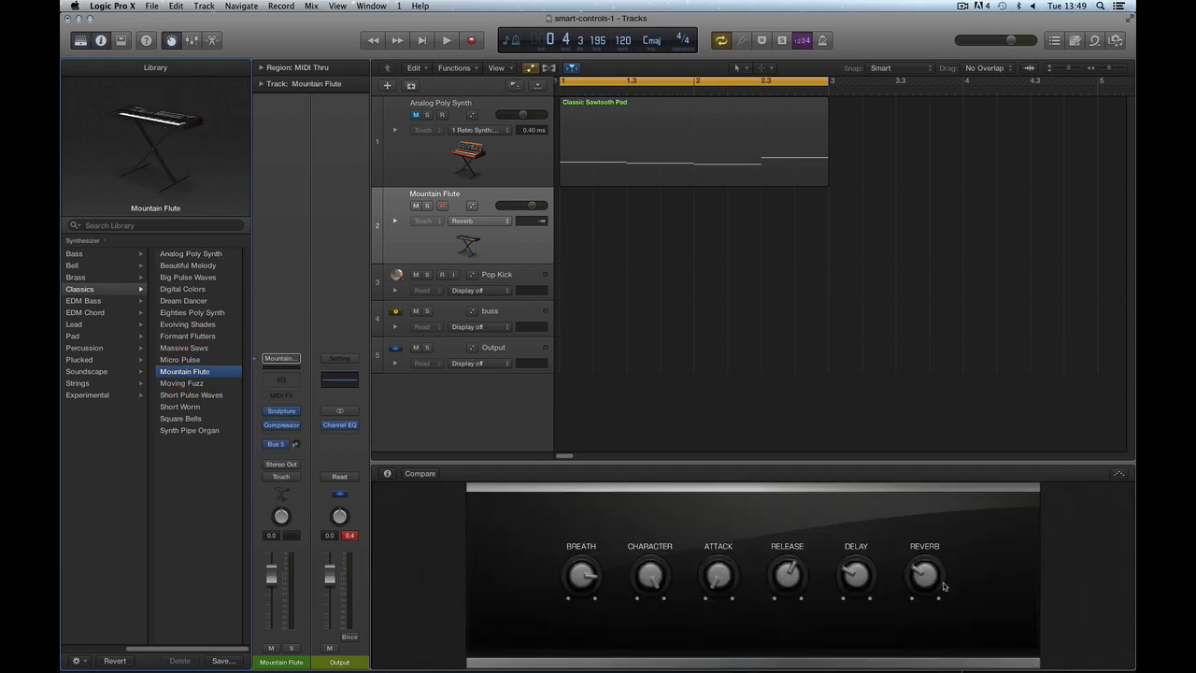
pyautogui.click(192, 254)
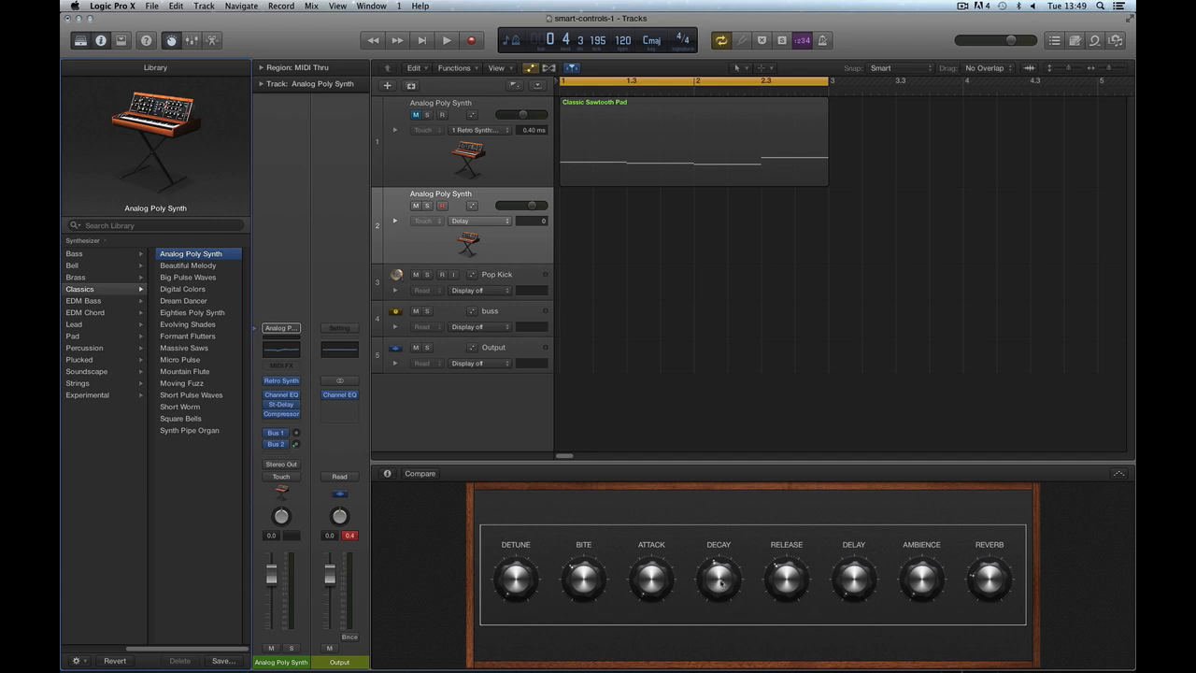
pyautogui.click(81, 42)
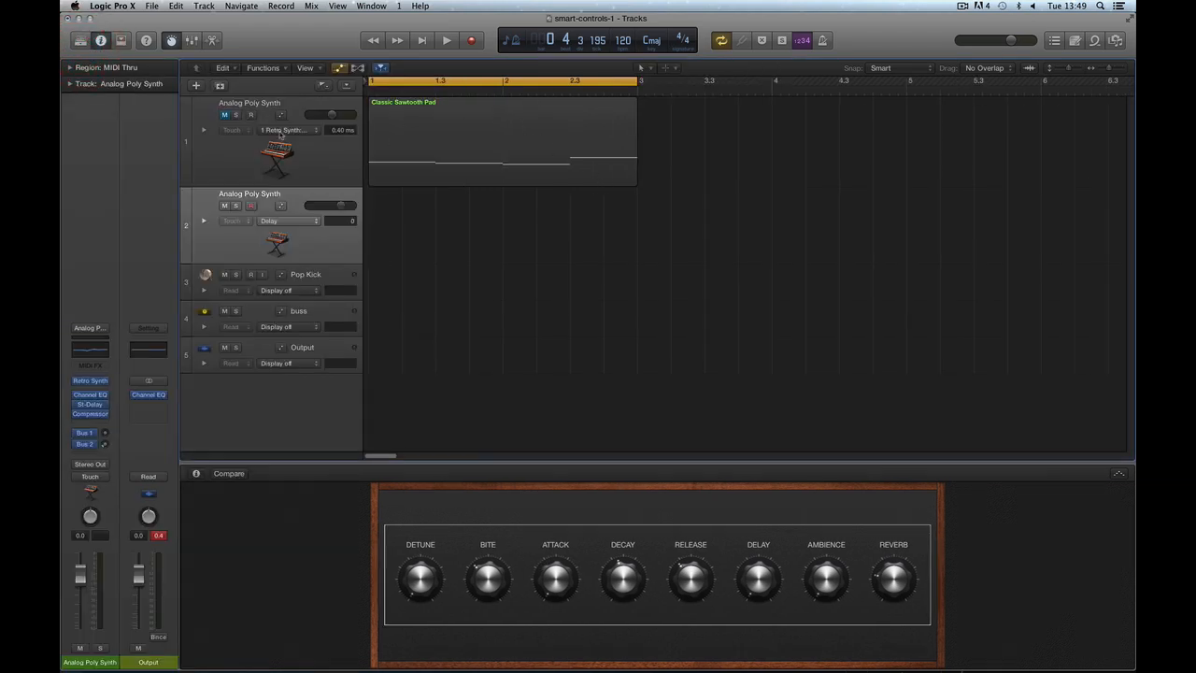
# Copy the Classic Sawtooth Pad region from the first track to the second track at bar 1.
pyautogui.click(466, 112)
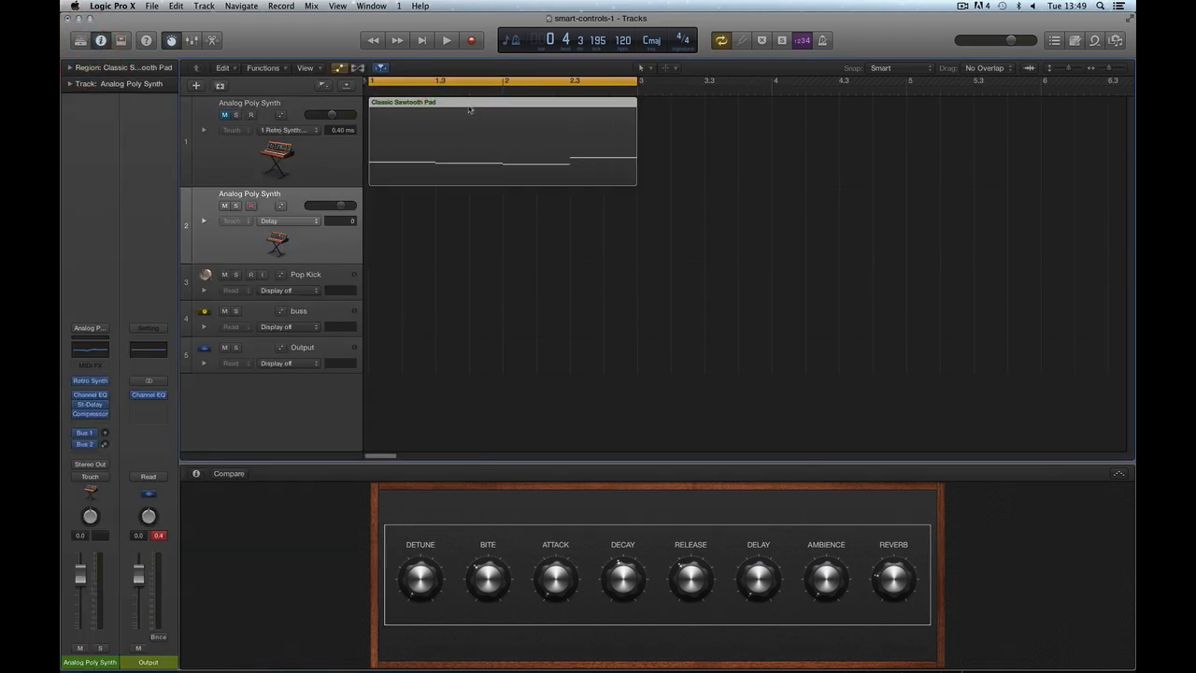
pyautogui.moveTo(469, 109); pyautogui.dragTo(469, 200)
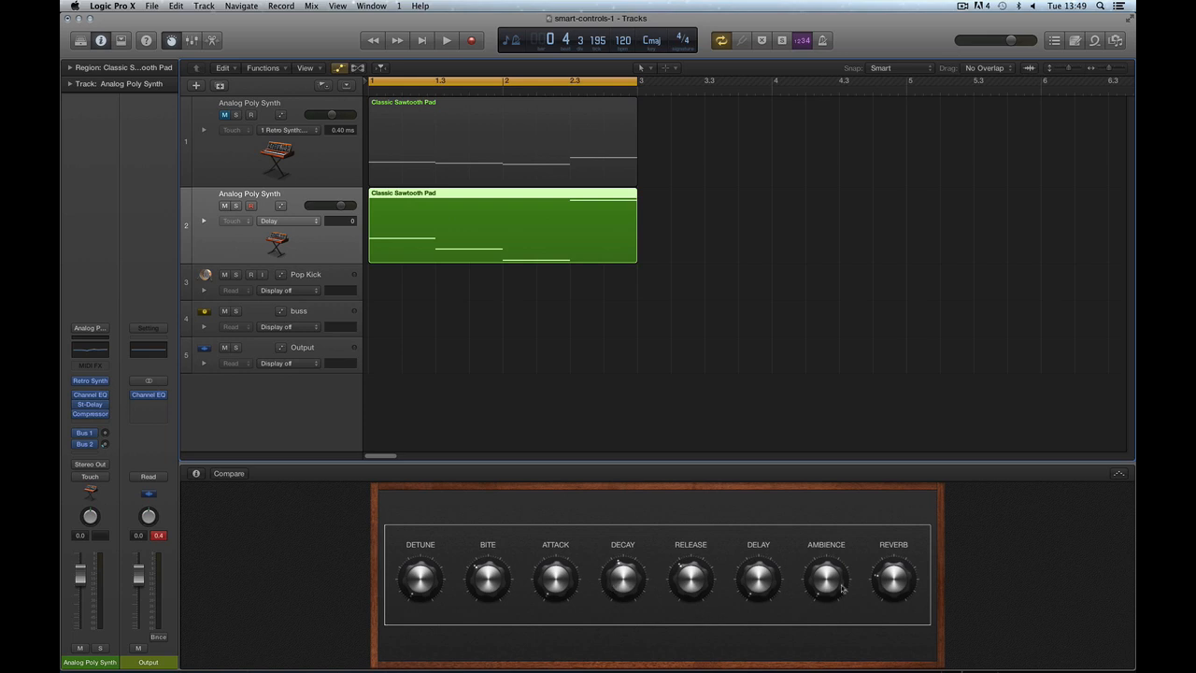
# Adjust the Attack, Ambience, Reverb, Release and Detune knobs and set Delay to about 74 while the copied region plays.
pyautogui.press('space')
pyautogui.click(560, 512)
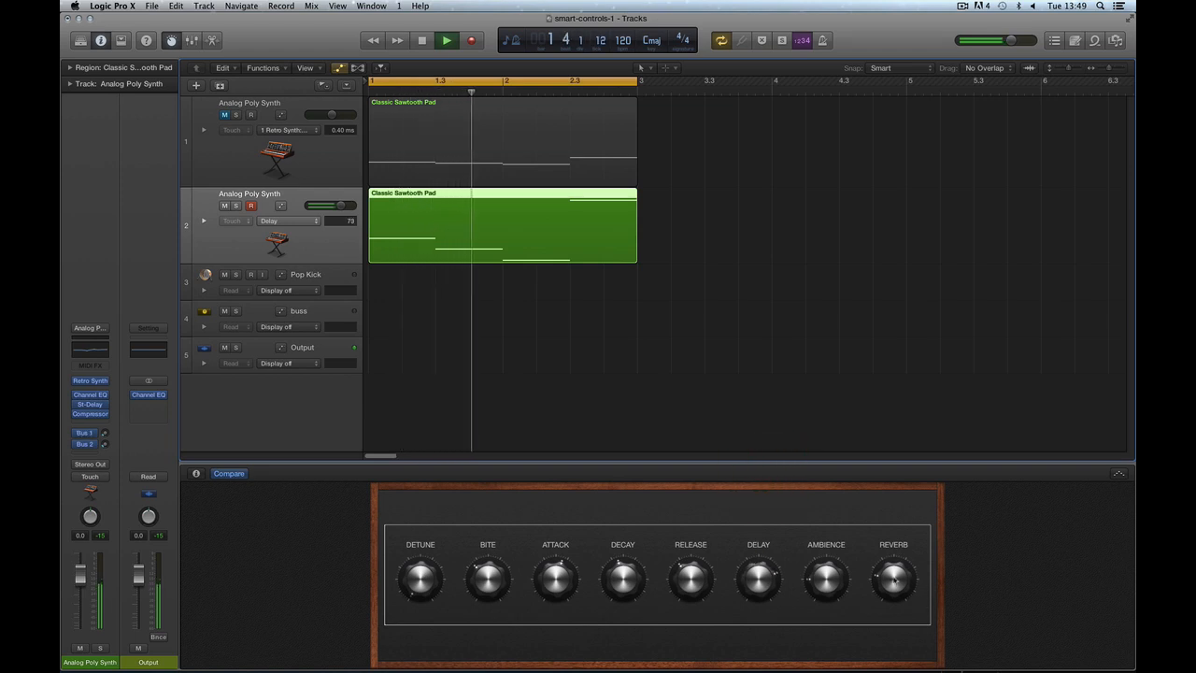
pyautogui.moveTo(894, 580)
pyautogui.mouseDown()
pyautogui.moveTo(902, 473)
pyautogui.moveTo(898, 562)
pyautogui.mouseUp()
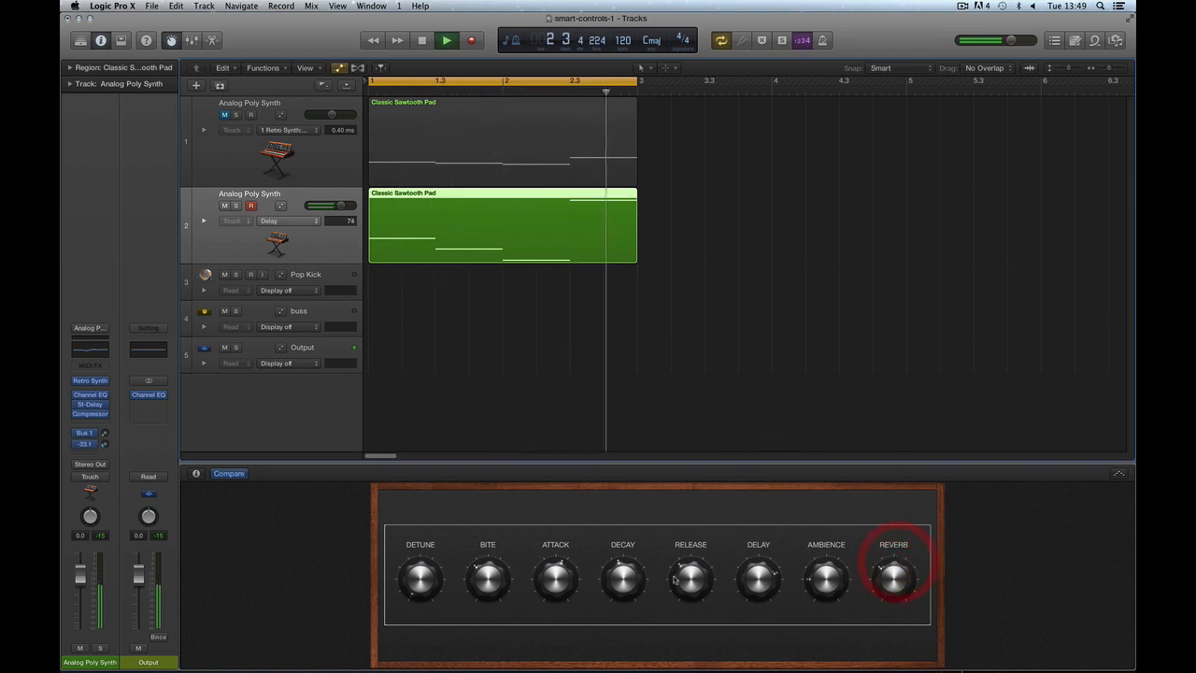
pyautogui.moveTo(679, 580); pyautogui.dragTo(678, 592)
pyautogui.moveTo(420, 578); pyautogui.dragTo(420, 452)
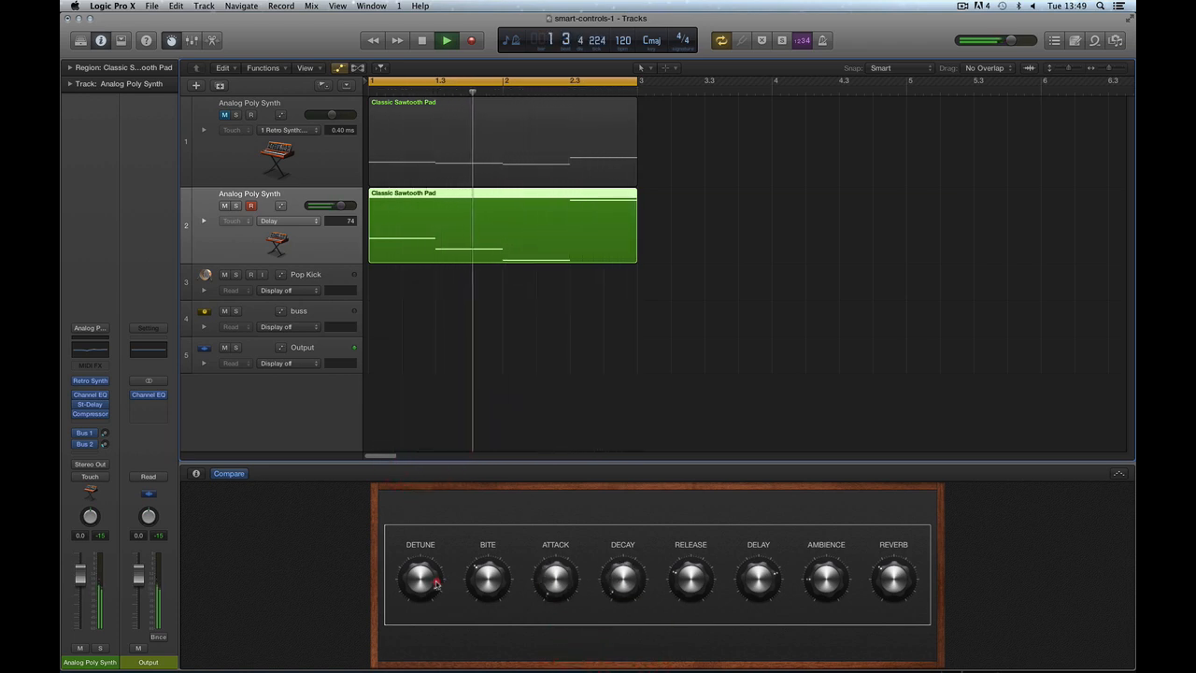
pyautogui.press('space')
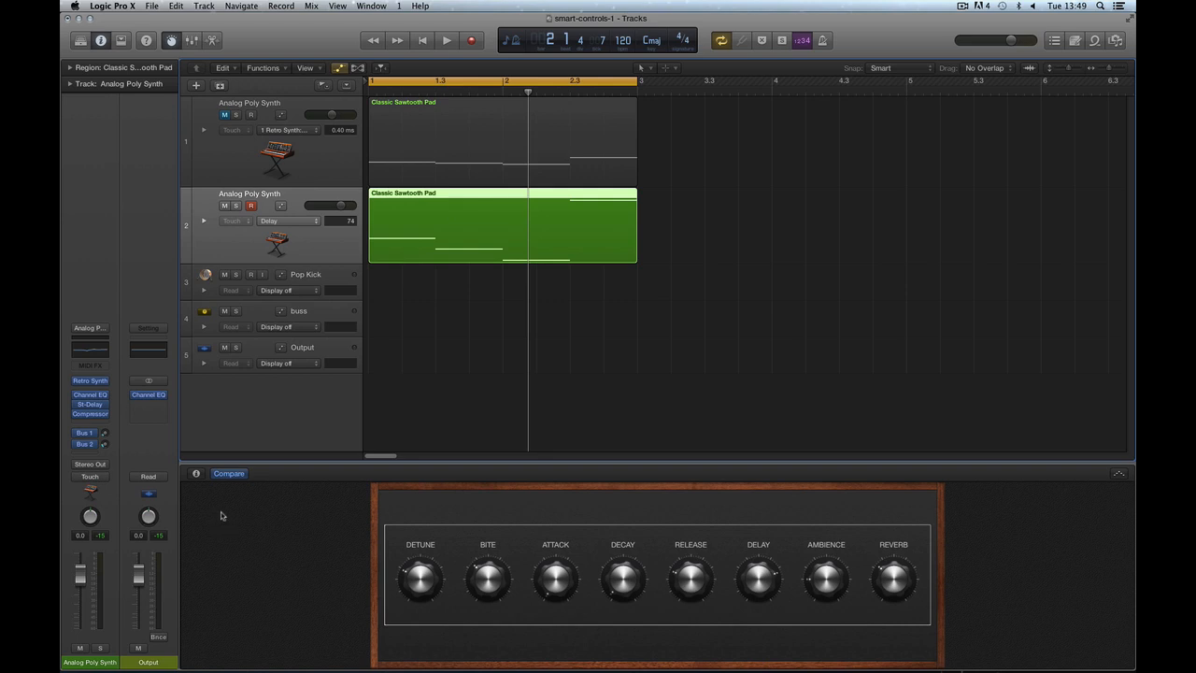
# Set the Delay knob to about 62 and vary the Ambience and Reverb knobs to shift the two bus sends.
pyautogui.click(826, 587)
pyautogui.click(890, 583)
pyautogui.moveTo(746, 581); pyautogui.dragTo(747, 588)
pyautogui.click(885, 577)
pyautogui.moveTo(894, 590); pyautogui.dragTo(824, 576)
pyautogui.click(837, 578)
pyautogui.click(829, 568)
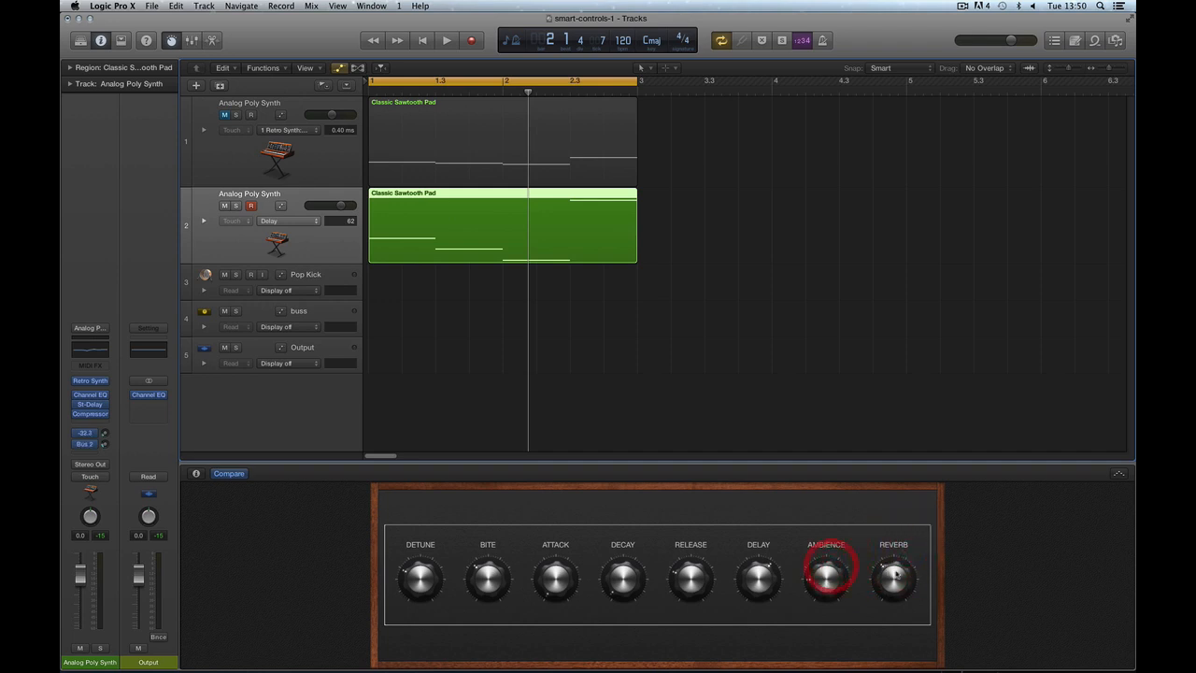
pyautogui.click(829, 581)
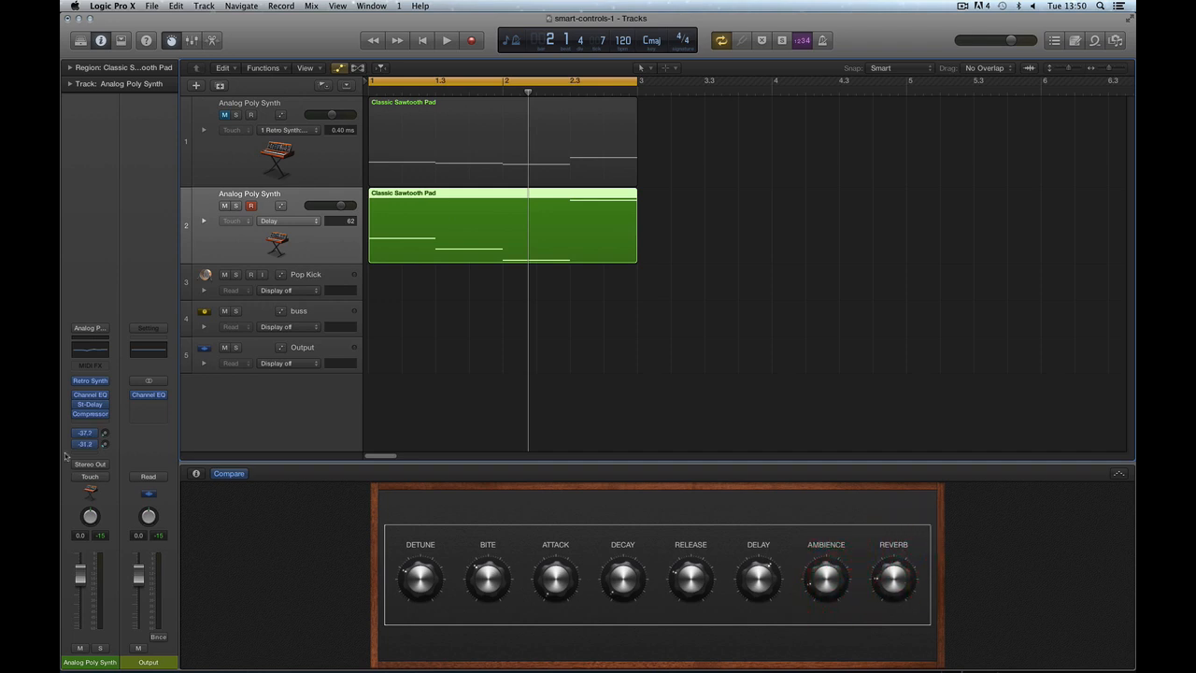
# Turn the Reverb knob down and raise the Ambience knob until the Bus 1 send is about -11.4.
pyautogui.moveTo(818, 592); pyautogui.dragTo(826, 581)
pyautogui.click(890, 590)
pyautogui.click(890, 591)
pyautogui.click(831, 583)
pyautogui.click(831, 583)
pyautogui.click(90, 433)
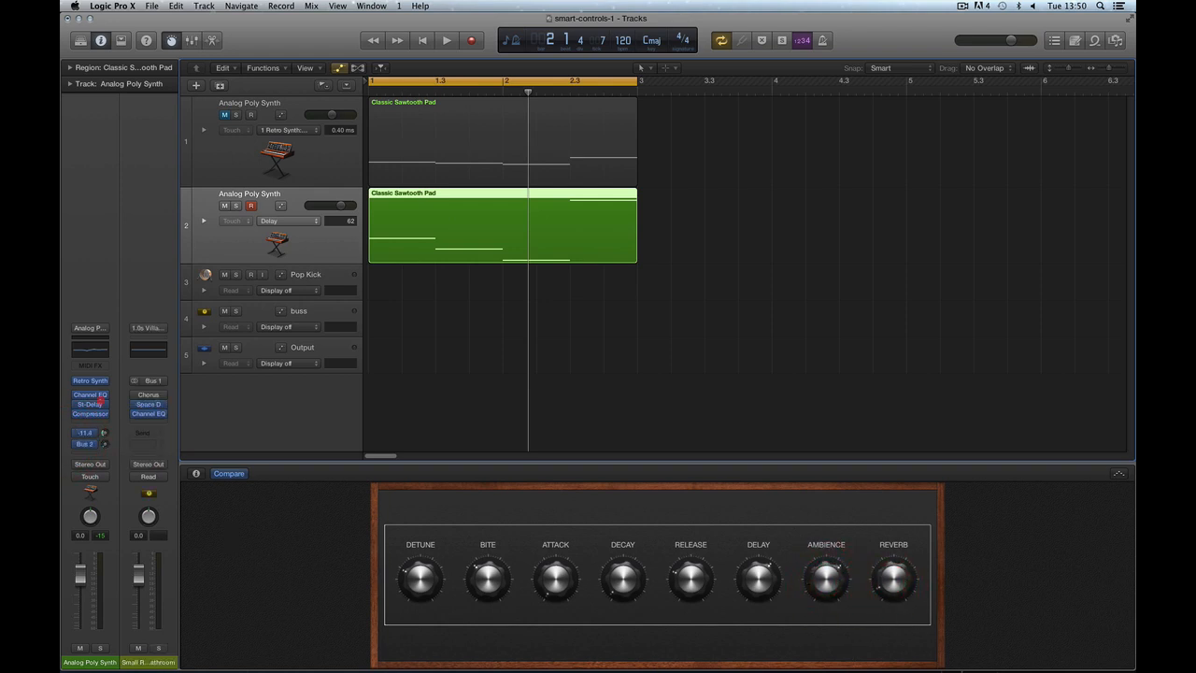
# Set the Bus 1 send to about -26.5 with the Ambience knob and the Bus 2 send to about -48.0.
pyautogui.click(106, 446)
pyautogui.click(818, 570)
pyautogui.moveTo(893, 572); pyautogui.dragTo(904, 525)
pyautogui.moveTo(829, 579); pyautogui.dragTo(850, 573)
pyautogui.click(104, 446)
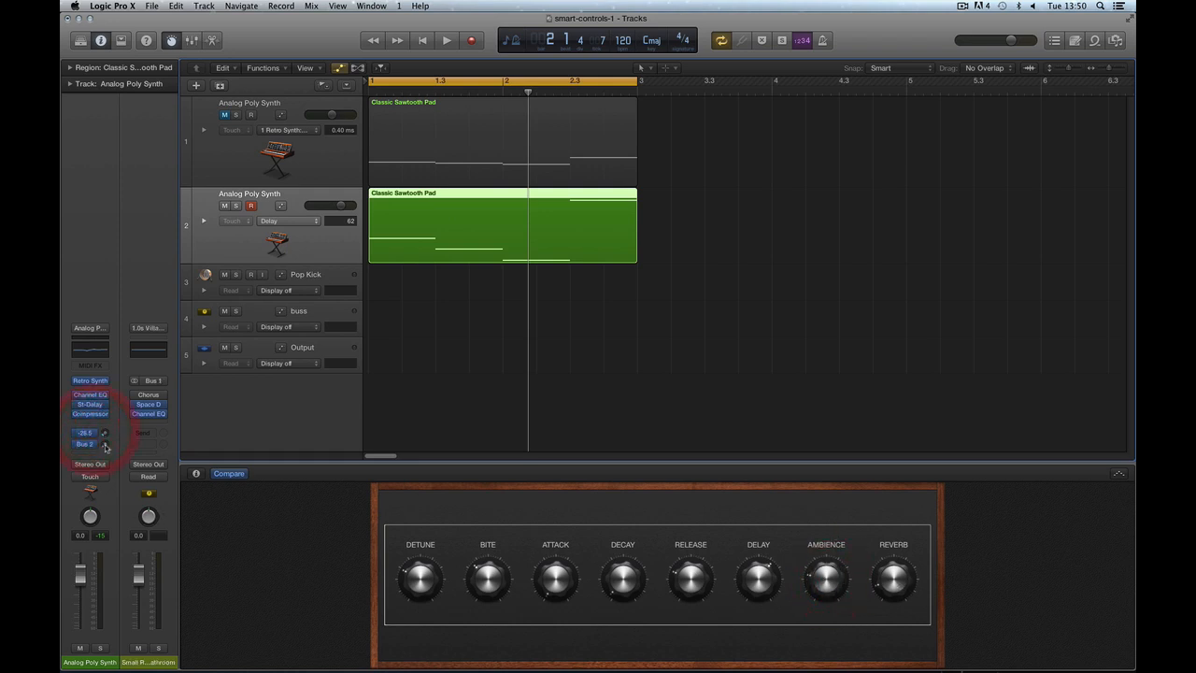
pyautogui.moveTo(105, 448); pyautogui.dragTo(104, 475)
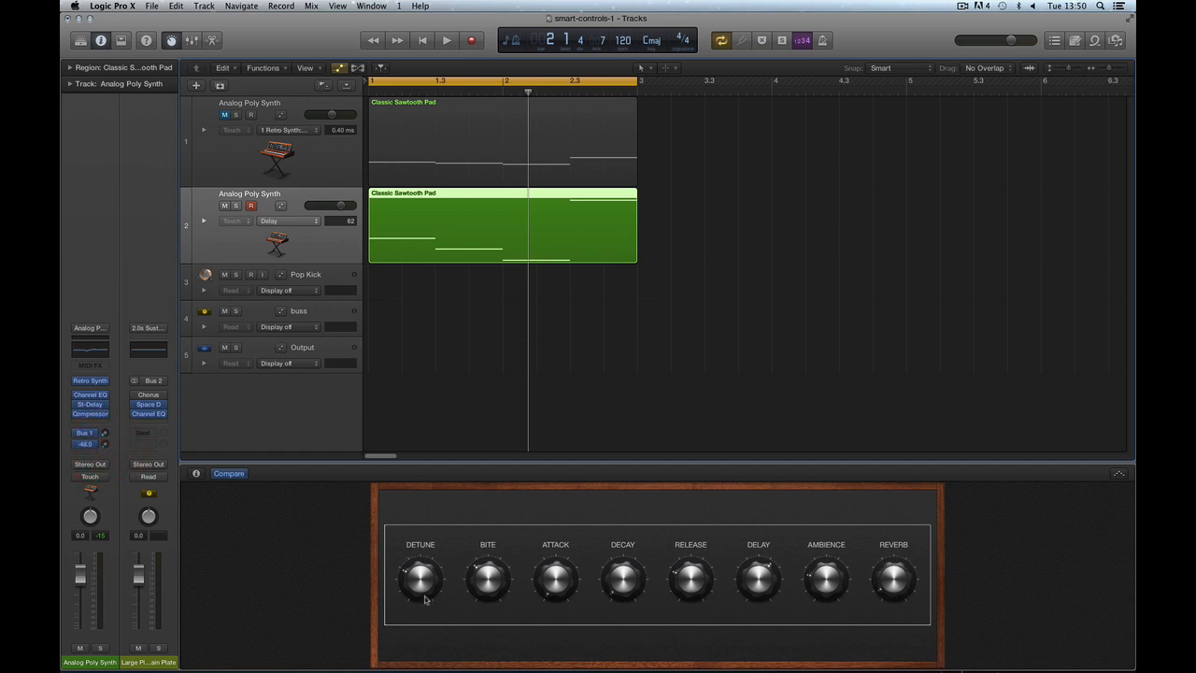
# Adjust the Detune, Bite, Attack, Decay and Release knobs, ending with Detune raised past its midpoint.
pyautogui.moveTo(420, 586); pyautogui.dragTo(419, 598)
pyautogui.moveTo(487, 581); pyautogui.dragTo(486, 596)
pyautogui.moveTo(551, 586); pyautogui.dragTo(548, 579)
pyautogui.click(623, 584)
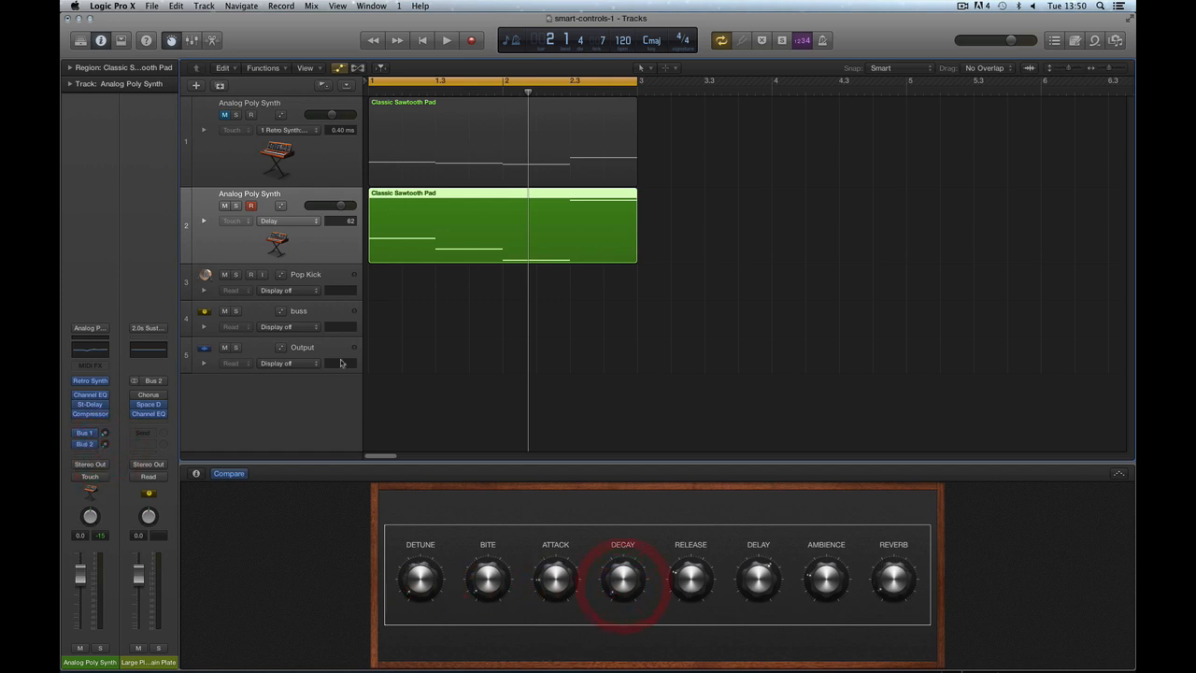
pyautogui.click(685, 578)
pyautogui.moveTo(419, 583); pyautogui.dragTo(420, 560)
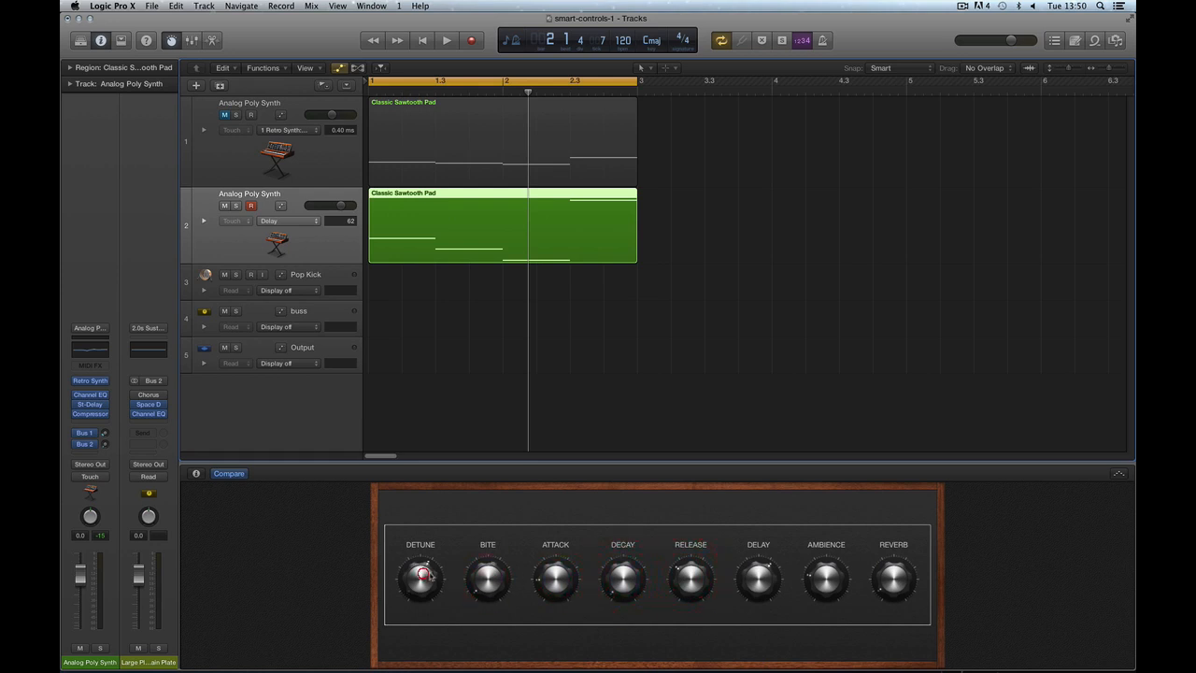
pyautogui.click(690, 577)
pyautogui.click(622, 577)
pyautogui.click(619, 515)
pyautogui.click(554, 574)
# Reshape the filter envelope and move the filter cutoff in the second track's Retro Synth, and close the plug-in.
pyautogui.click(90, 380)
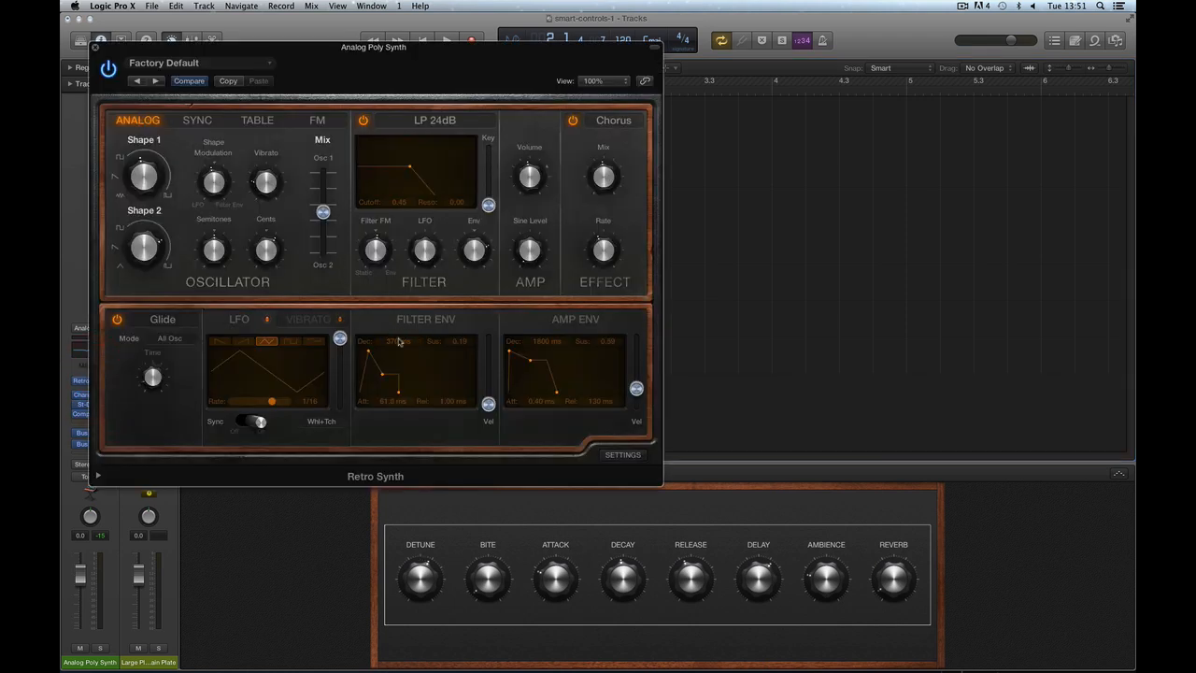
pyautogui.moveTo(400, 391)
pyautogui.mouseDown()
pyautogui.moveTo(425, 390)
pyautogui.moveTo(392, 360)
pyautogui.moveTo(352, 364)
pyautogui.mouseUp()
pyautogui.moveTo(409, 170)
pyautogui.mouseDown()
pyautogui.moveTo(409, 152)
pyautogui.moveTo(439, 155)
pyautogui.moveTo(400, 152)
pyautogui.mouseUp()
pyautogui.click(95, 47)
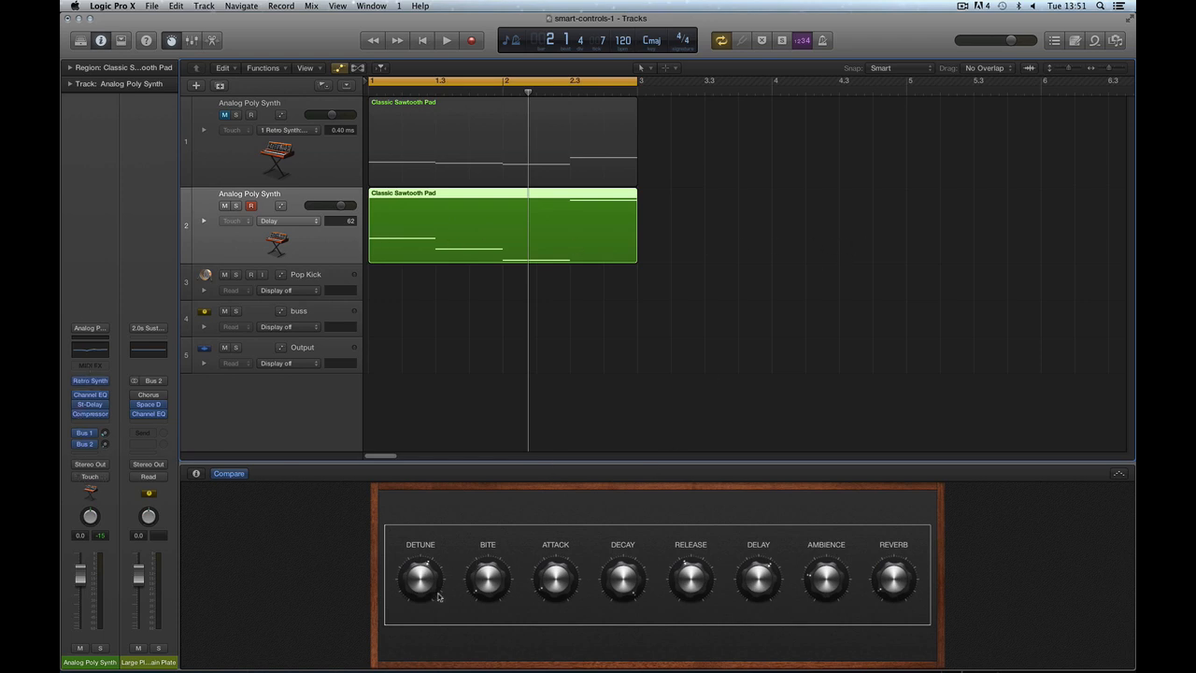
# Delete the copied Classic Sawtooth Pad region from the second track.
pyautogui.click(468, 201)
pyautogui.press('Delete')
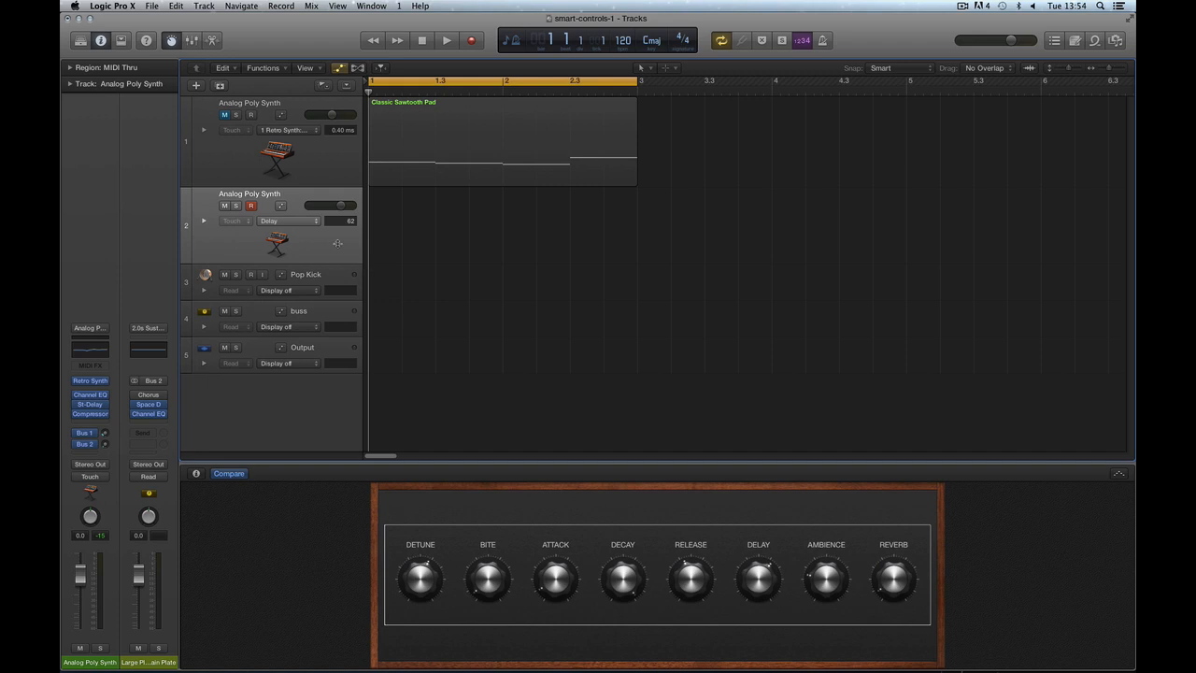
# Turn on Automation Quick Access in the automation preferences.
pyautogui.click(121, 7)
pyautogui.moveTo(121, 34)
pyautogui.click(299, 110)
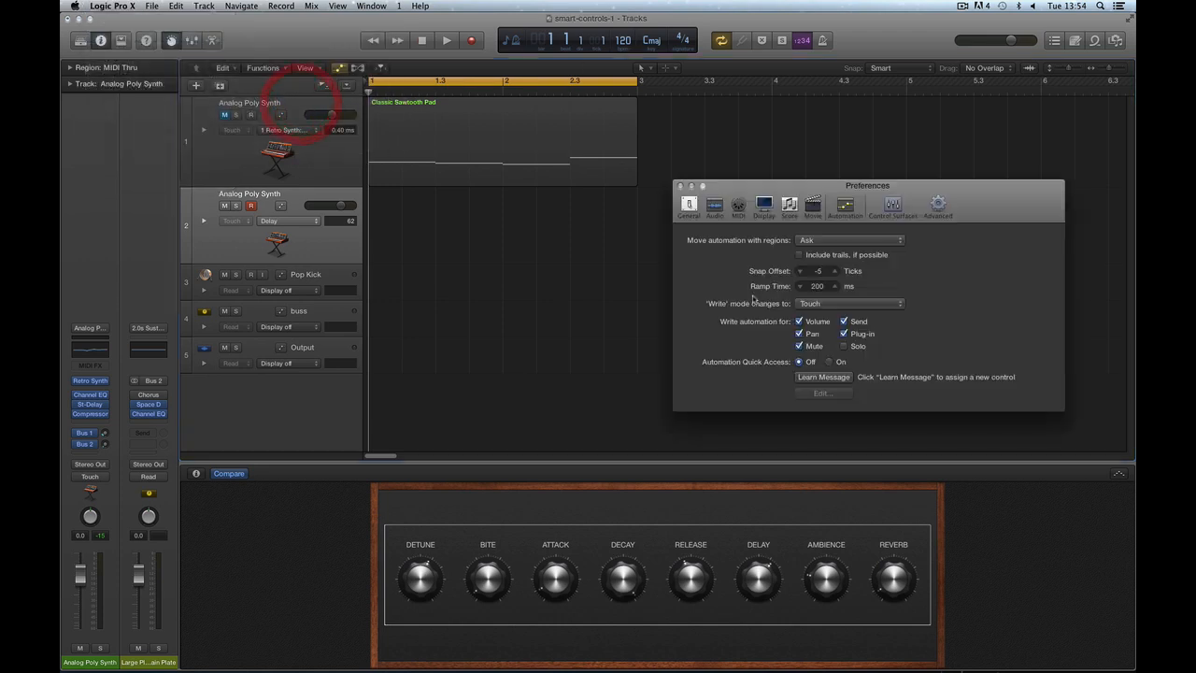
pyautogui.click(751, 361)
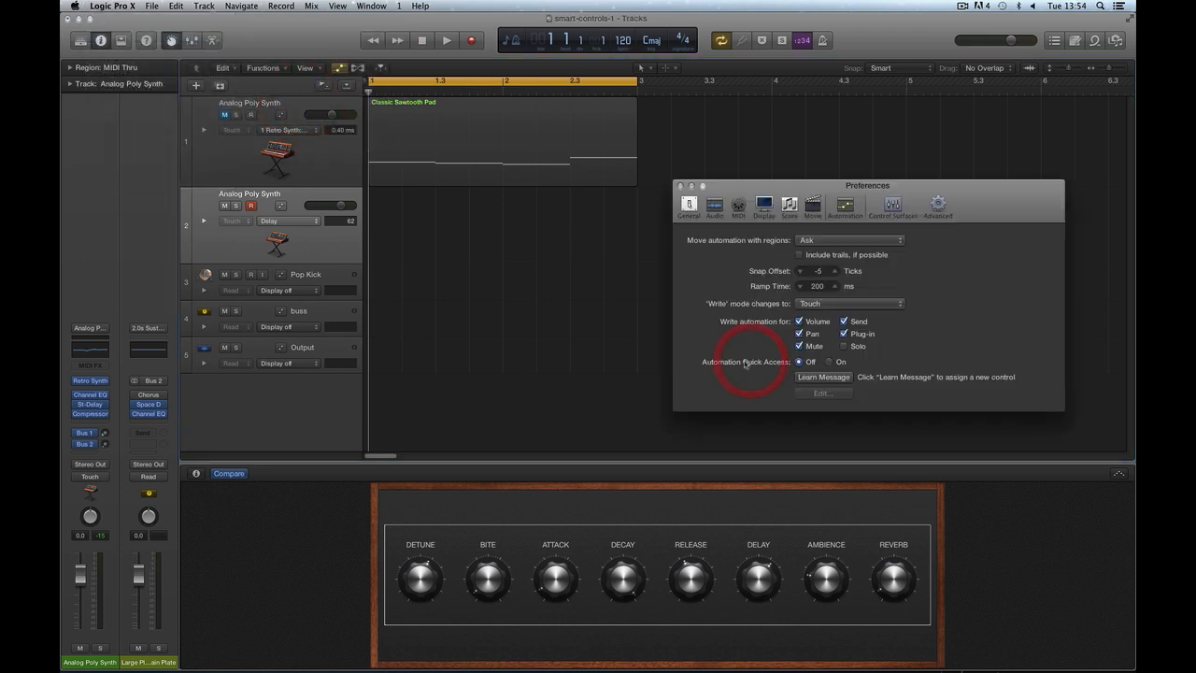
pyautogui.click(828, 362)
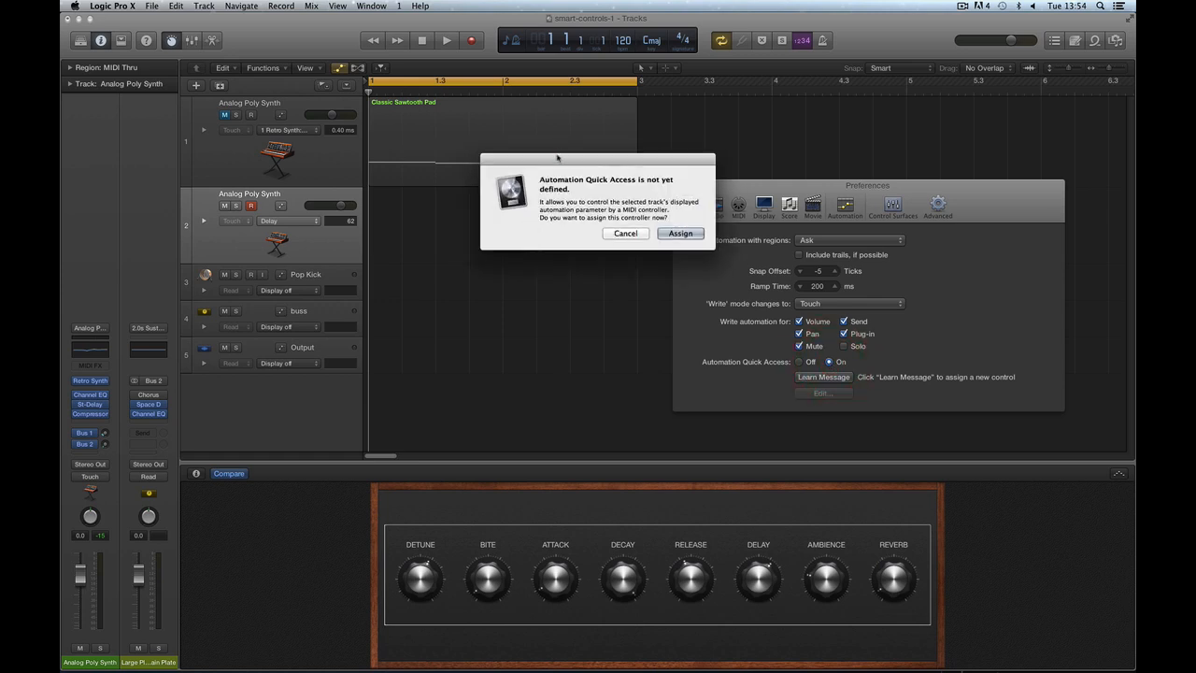
# Assign a hardware MIDI control to Automation Quick Access by learning its message, and close the preferences.
pyautogui.moveTo(552, 172); pyautogui.dragTo(538, 192)
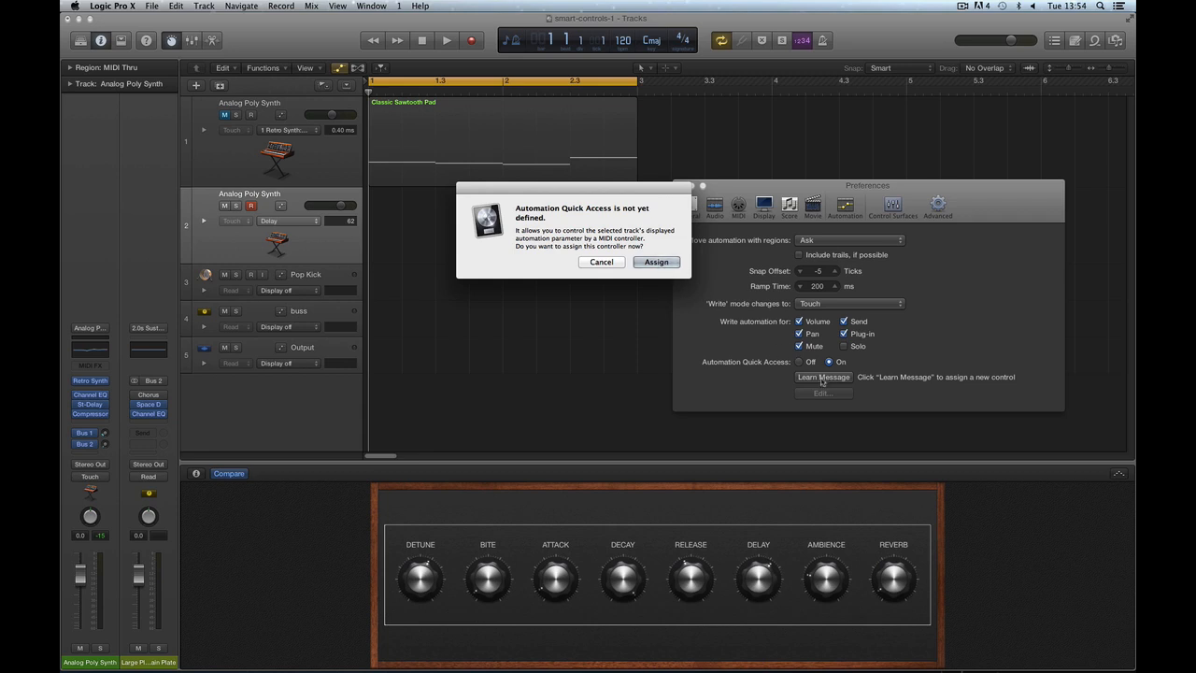
pyautogui.click(657, 262)
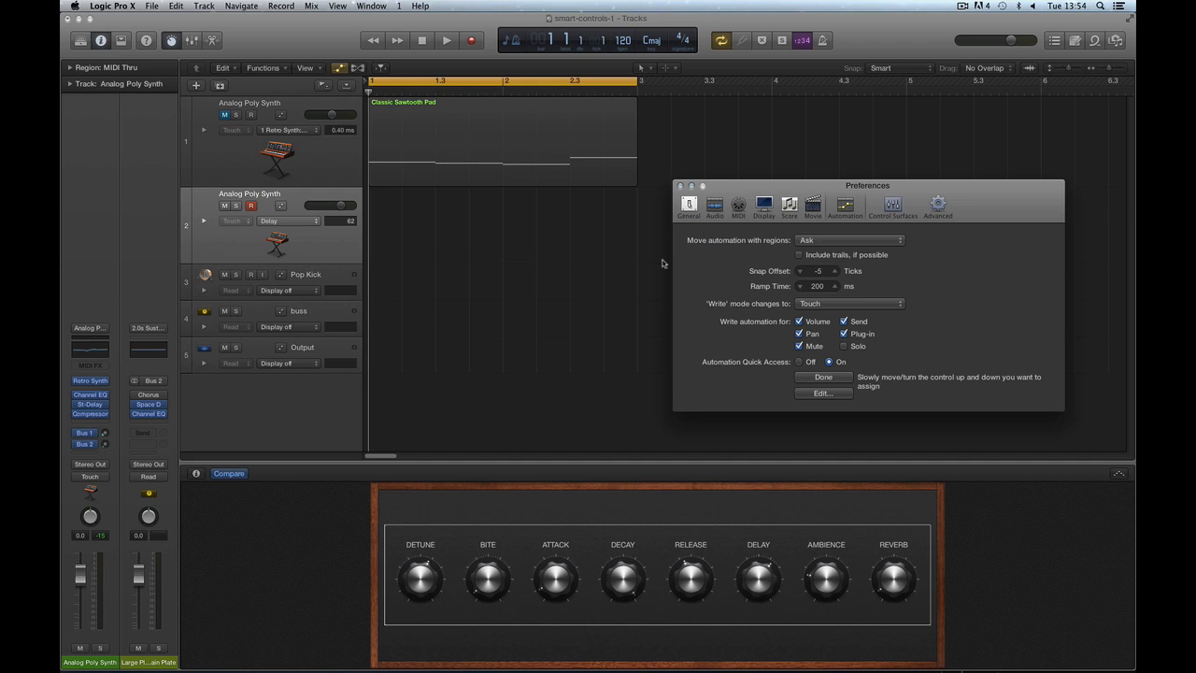
pyautogui.click(830, 379)
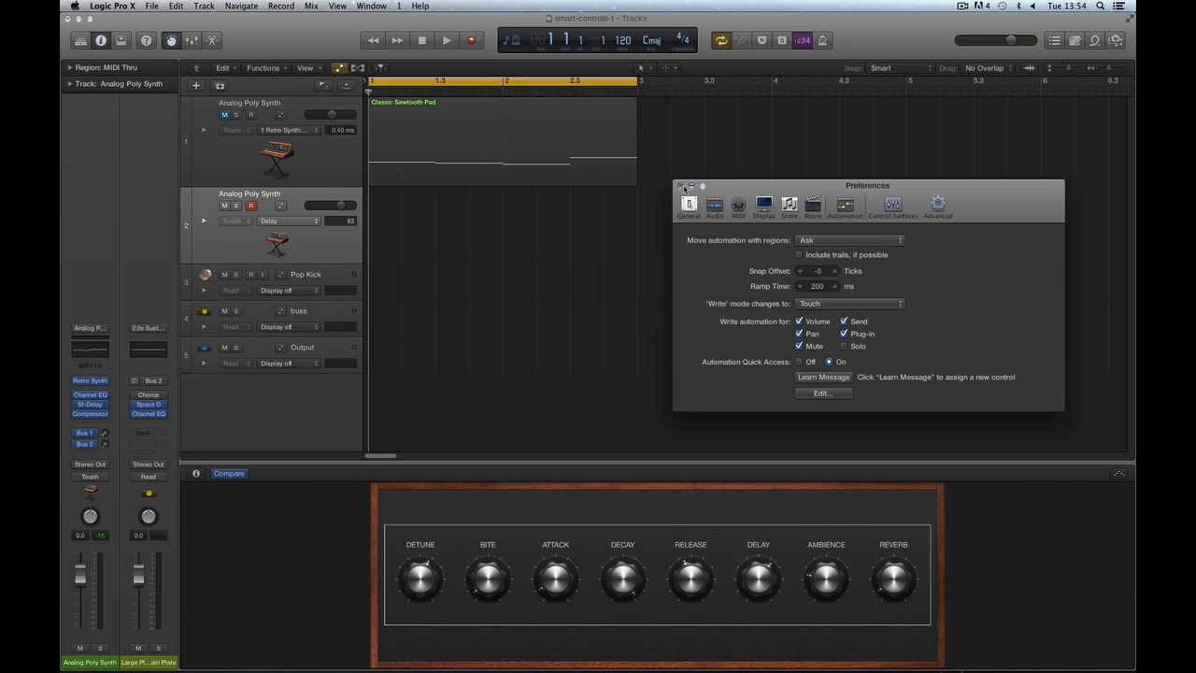
pyautogui.click(682, 187)
# Record a pass of Retro Synth filter Cutoff automation on the second track with the assigned control, and undo it.
pyautogui.click(292, 227)
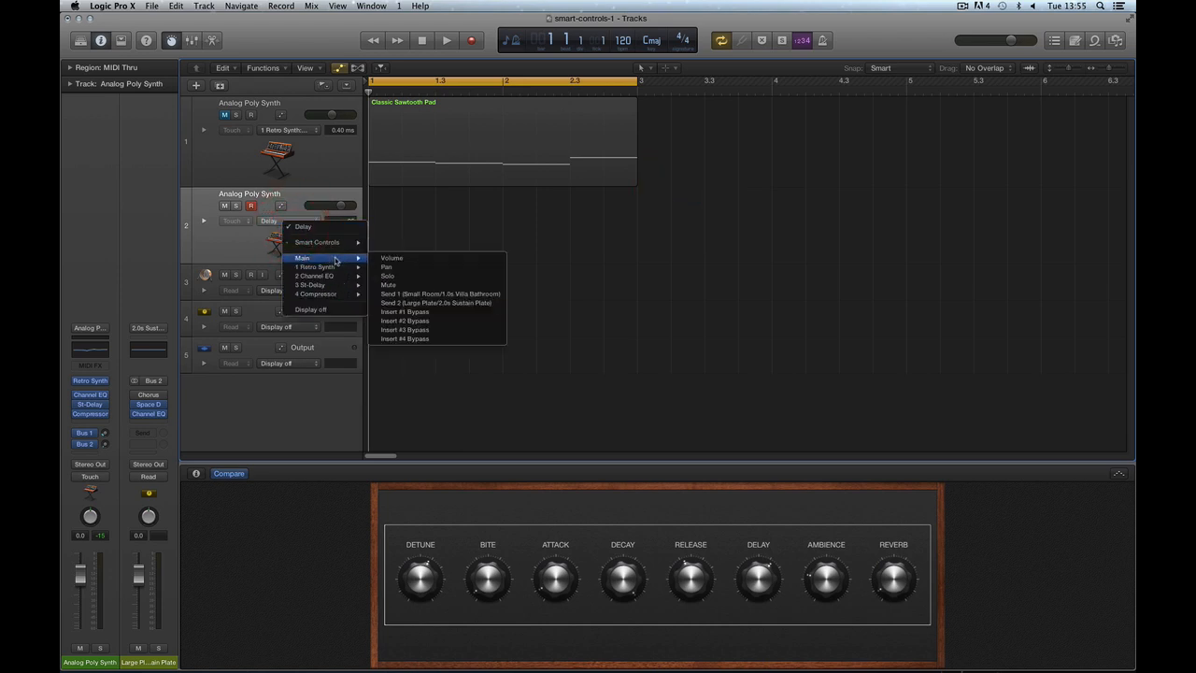
pyautogui.moveTo(339, 261)
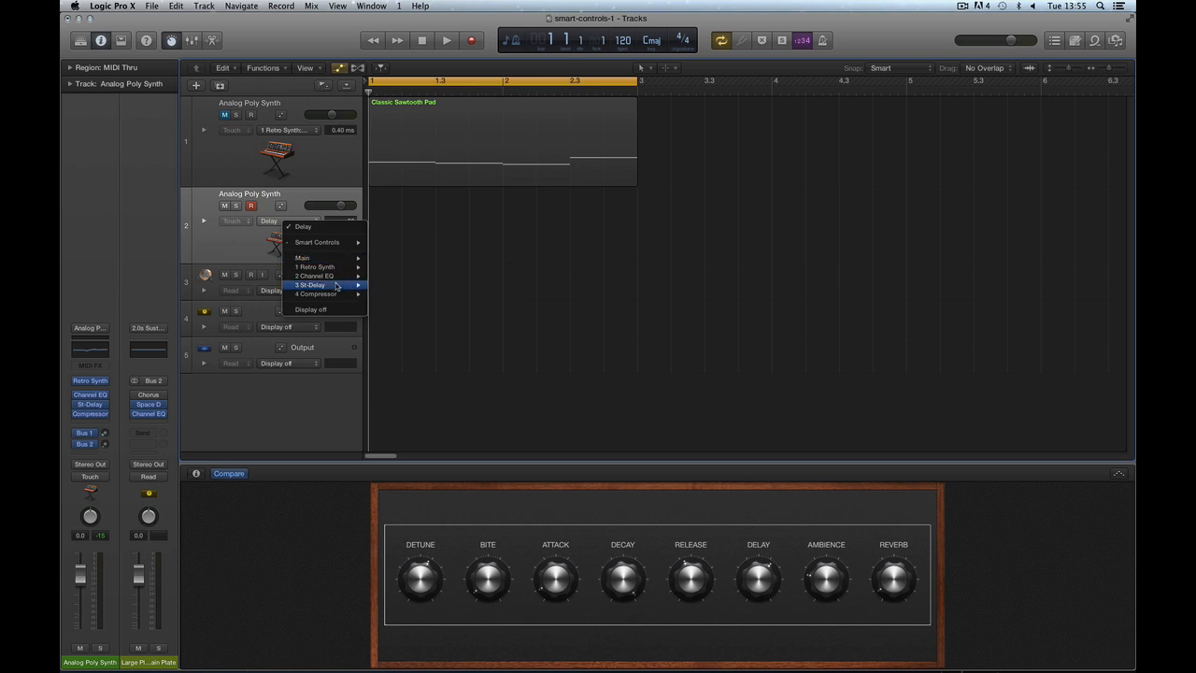
pyautogui.moveTo(388, 305)
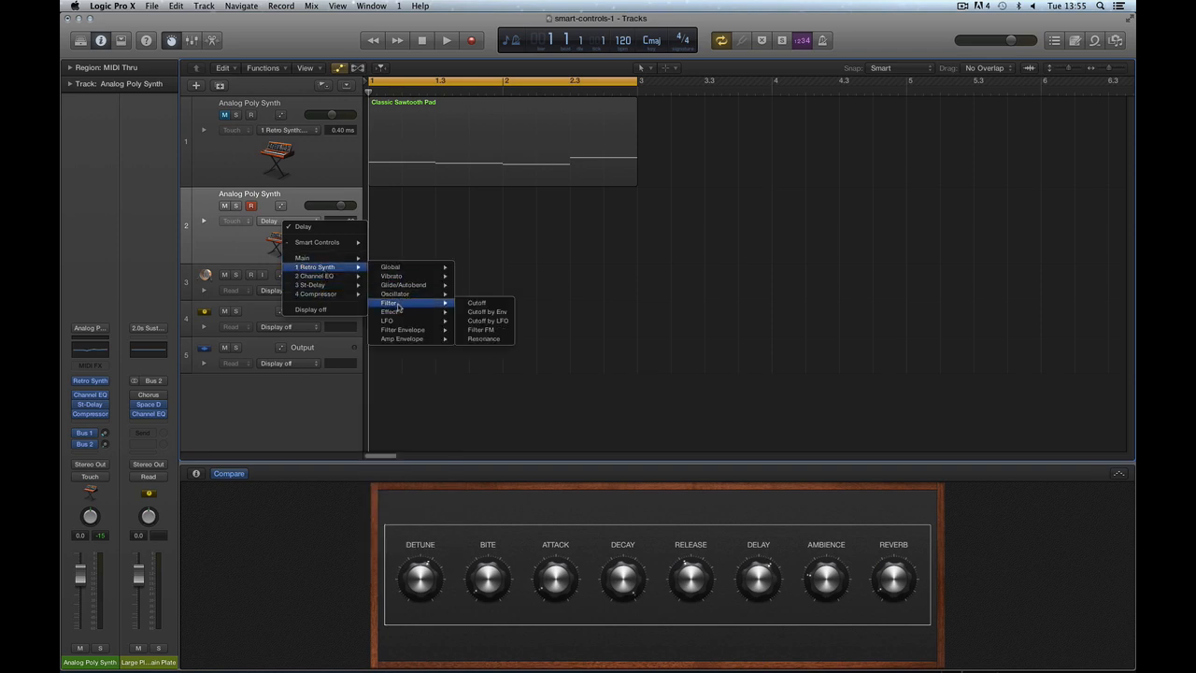
pyautogui.click(469, 304)
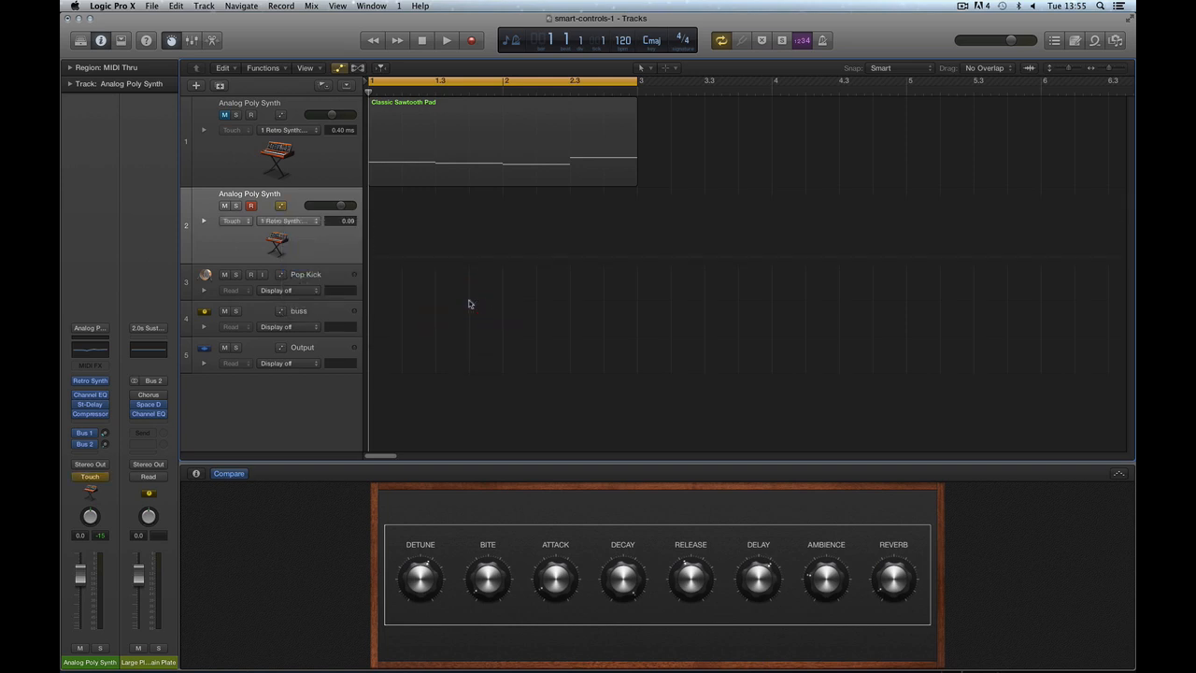
pyautogui.press('space')
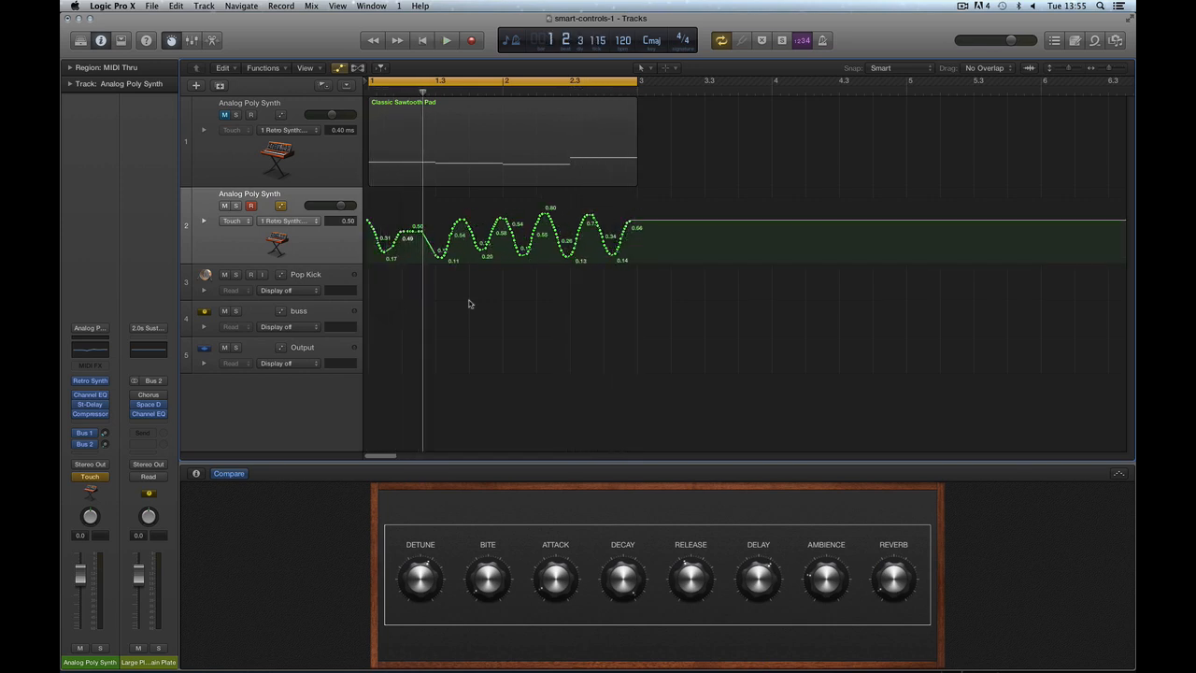
pyautogui.press('super+z')
# Turn off cycle mode, record a pass of Retro Synth Filter Env Decay automation on the second track, and undo it.
pyautogui.click(575, 82)
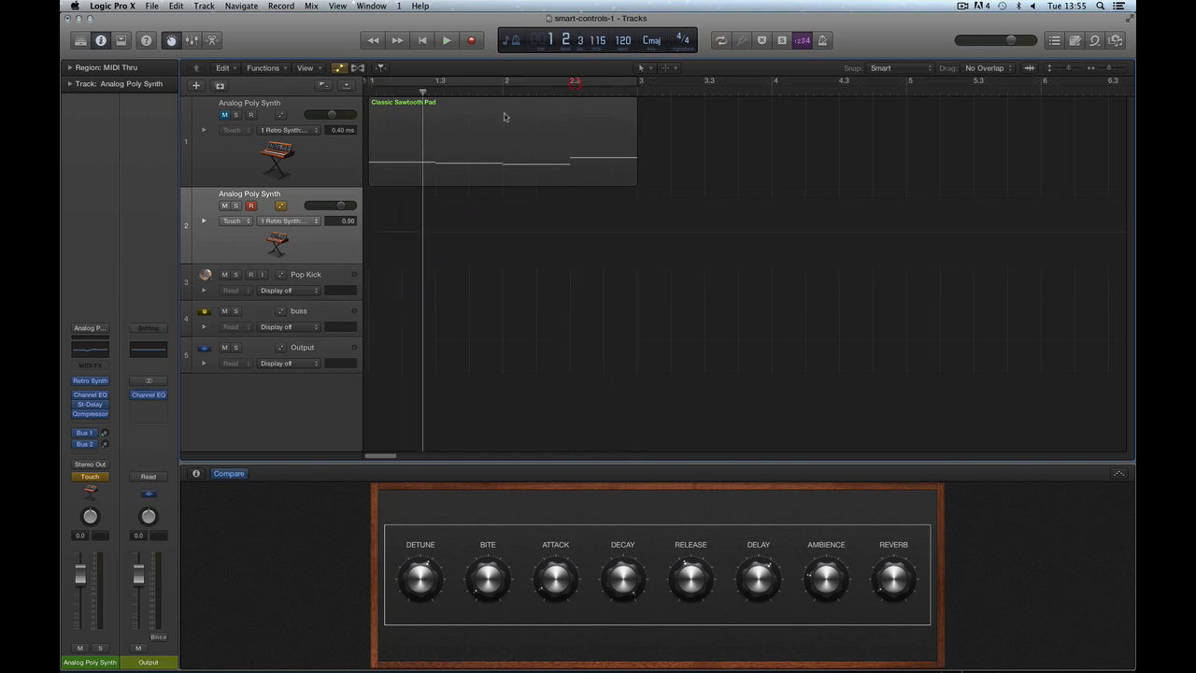
pyautogui.click(309, 220)
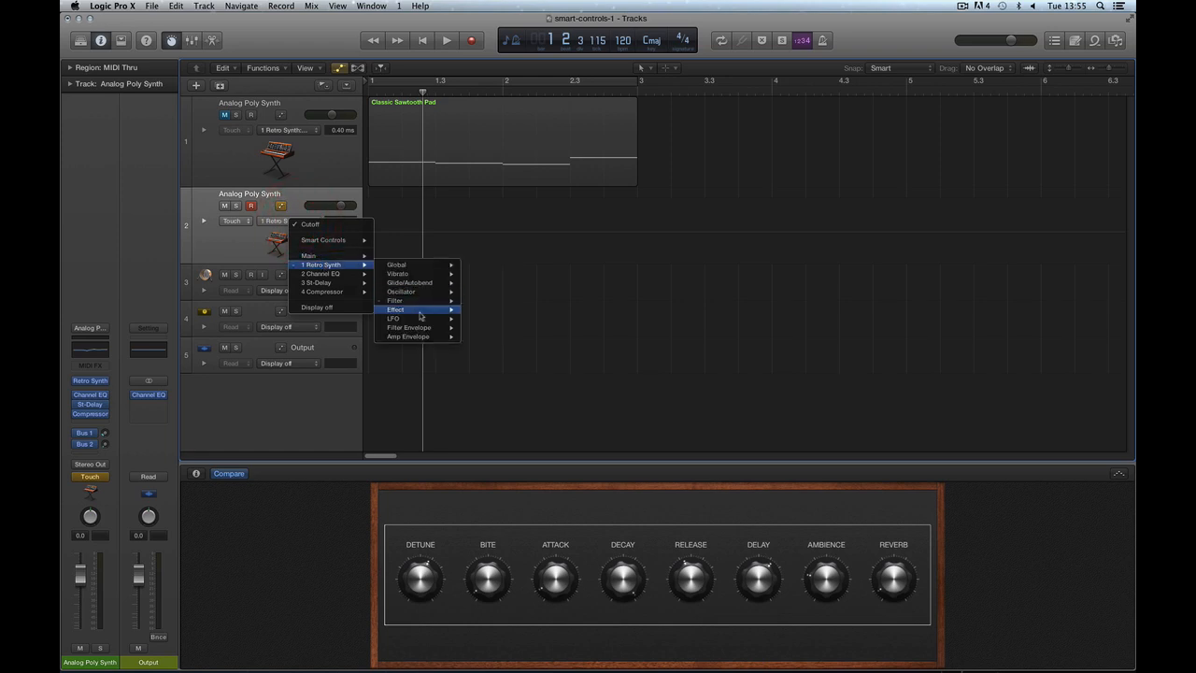
pyautogui.moveTo(422, 327)
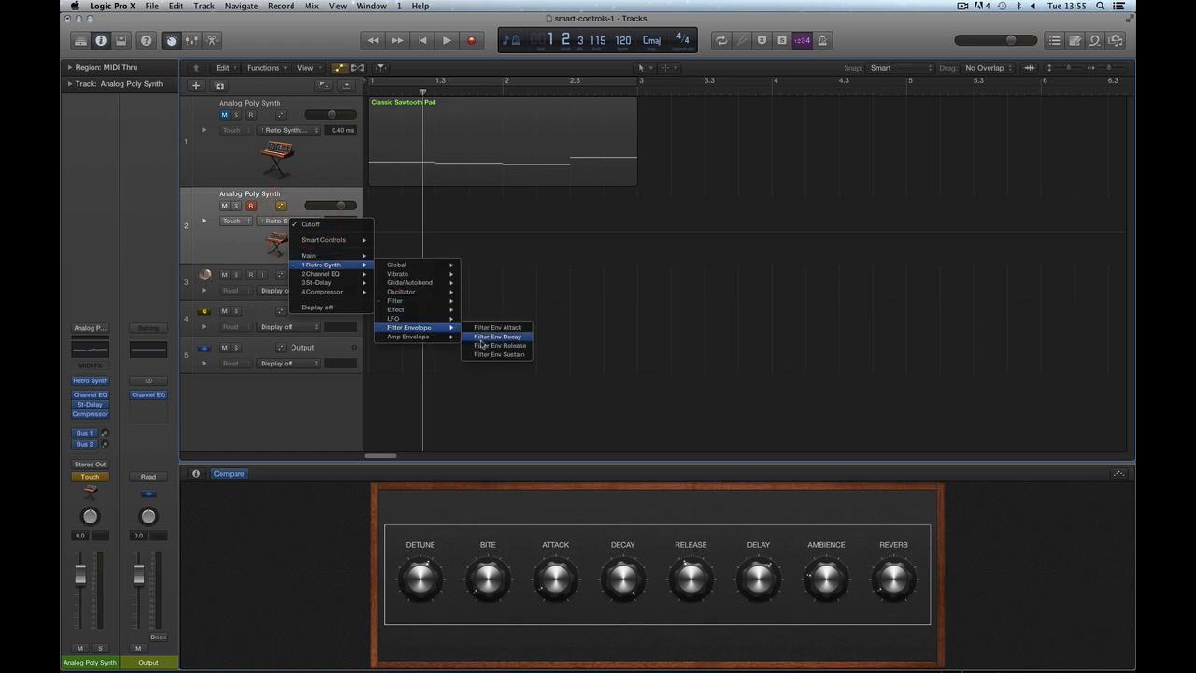
pyautogui.click(510, 337)
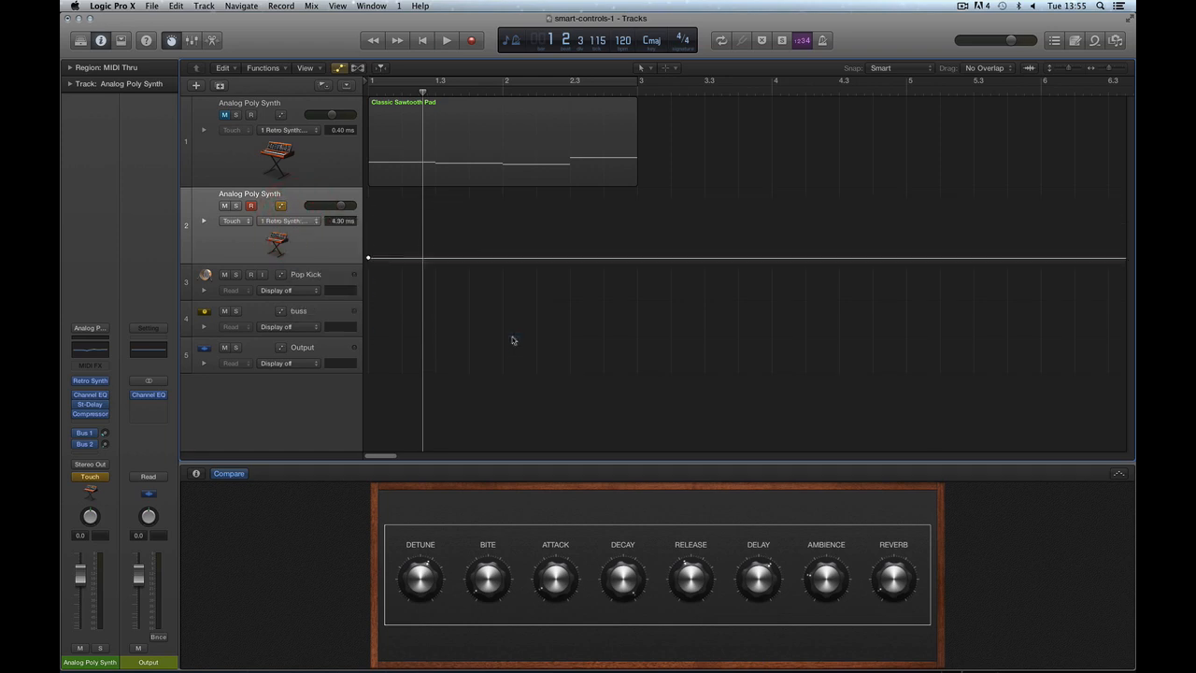
pyautogui.press('space')
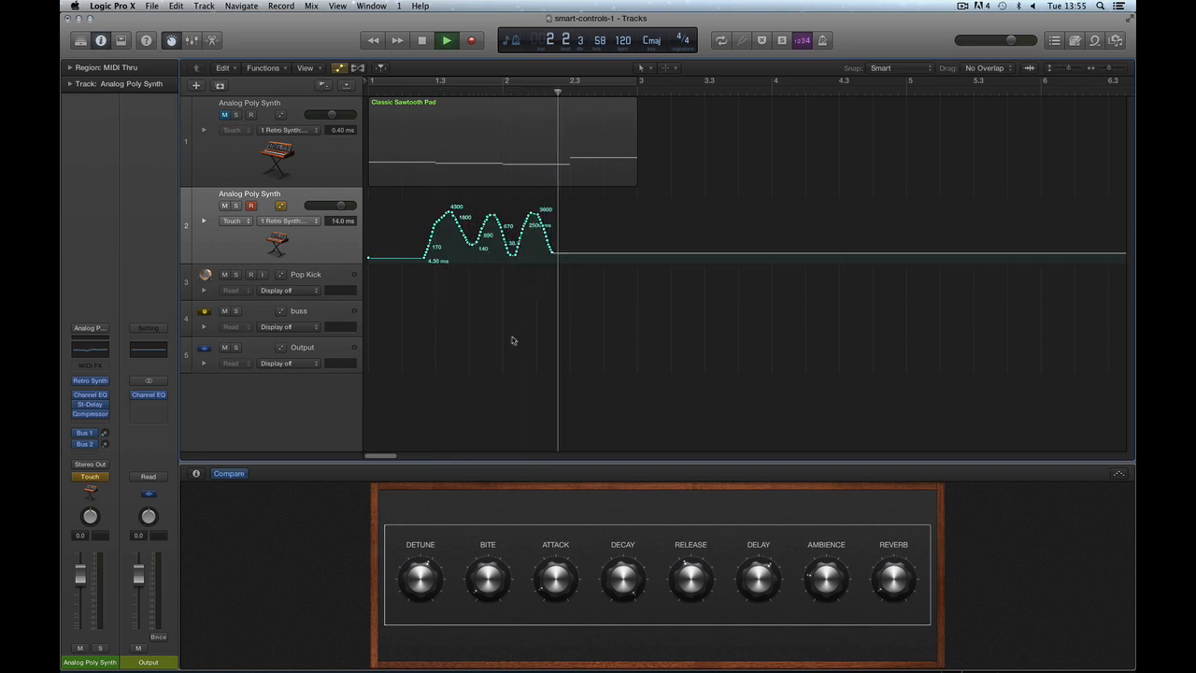
pyautogui.press('space')
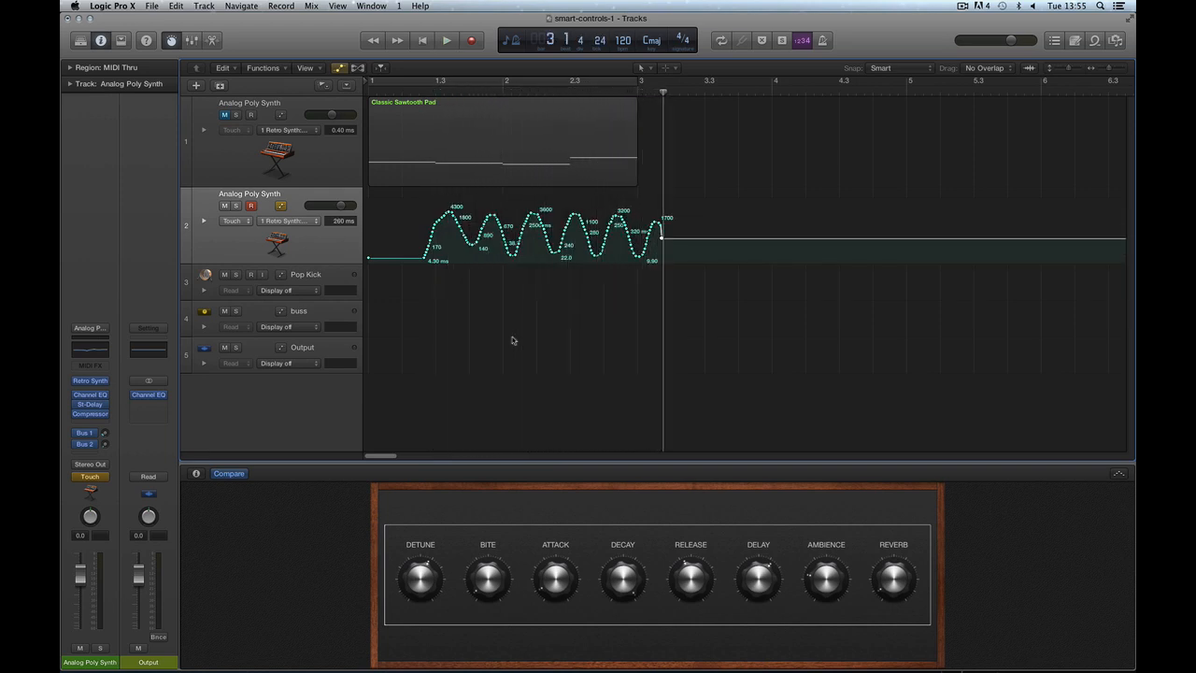
pyautogui.press('super+z')
# Record a pass of Pan automation on the second track from the project start, and undo it.
pyautogui.moveTo(307, 264)
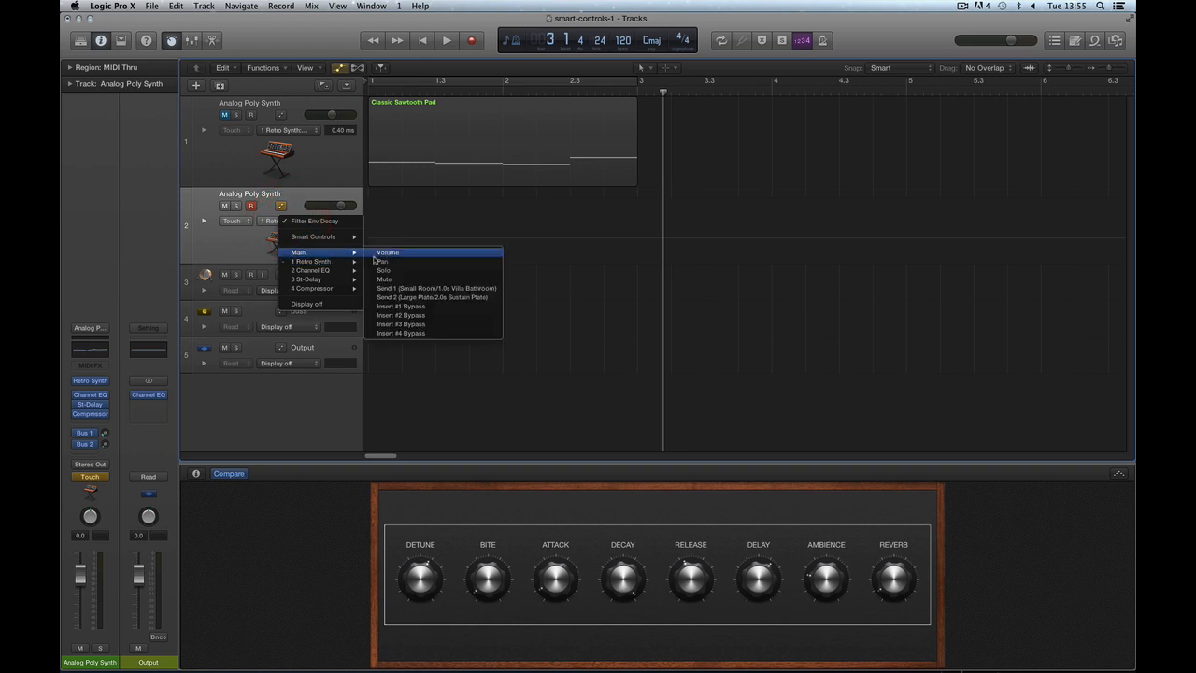
pyautogui.click(386, 262)
pyautogui.click(422, 40)
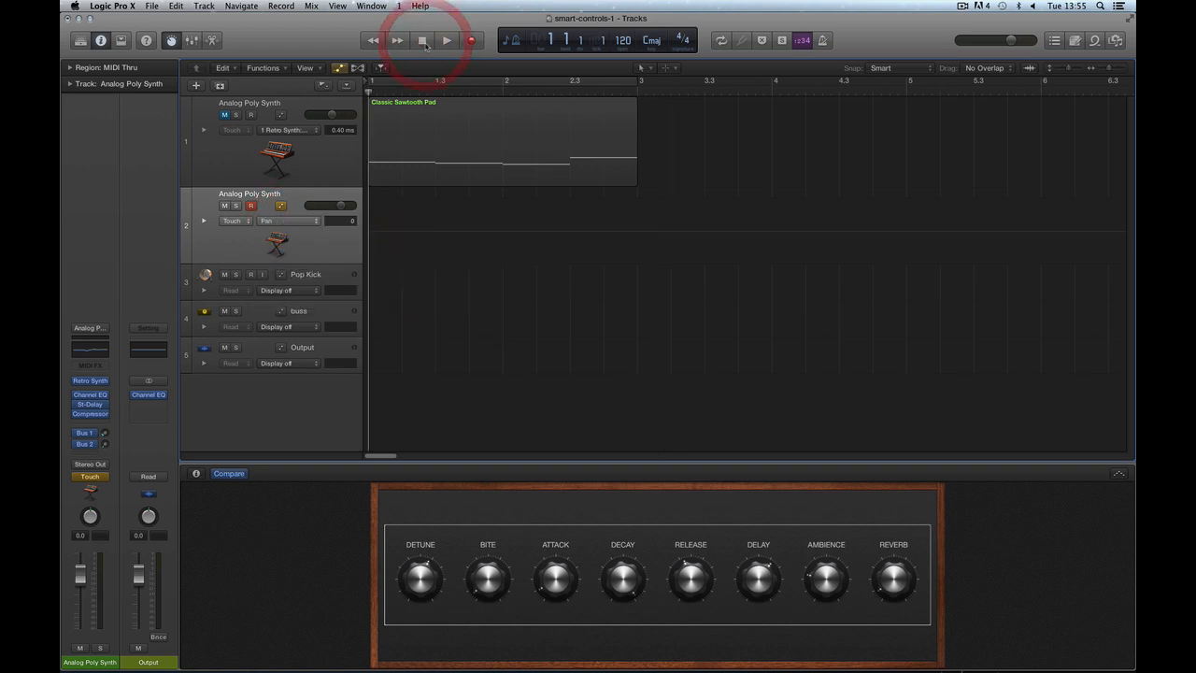
pyautogui.press('space')
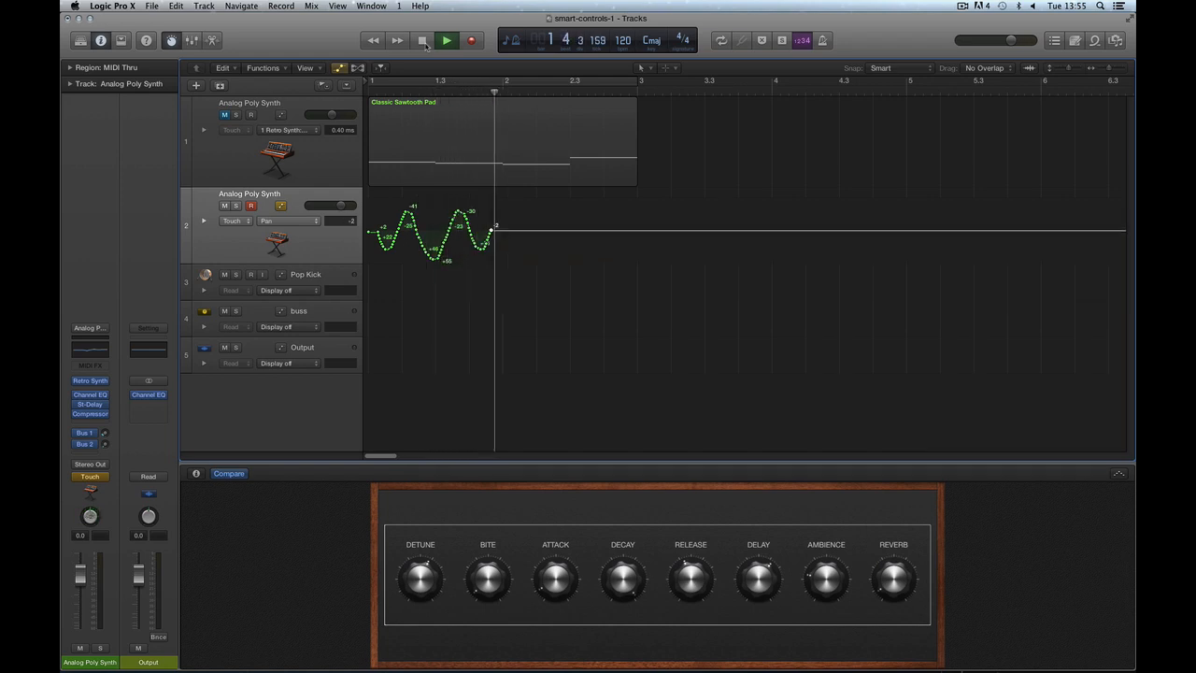
pyautogui.click(423, 41)
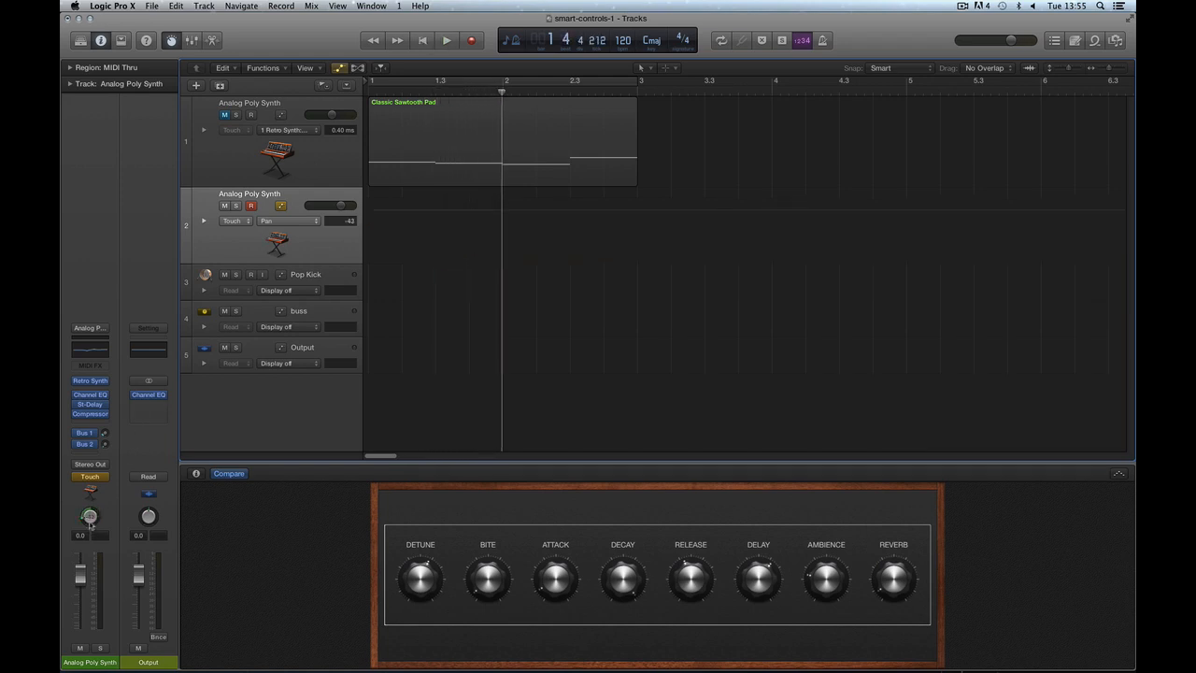
# Show Channel EQ Peak 3 Frequency on the second track, record and undo an automation pass, and return the playhead to the start.
pyautogui.click(281, 220)
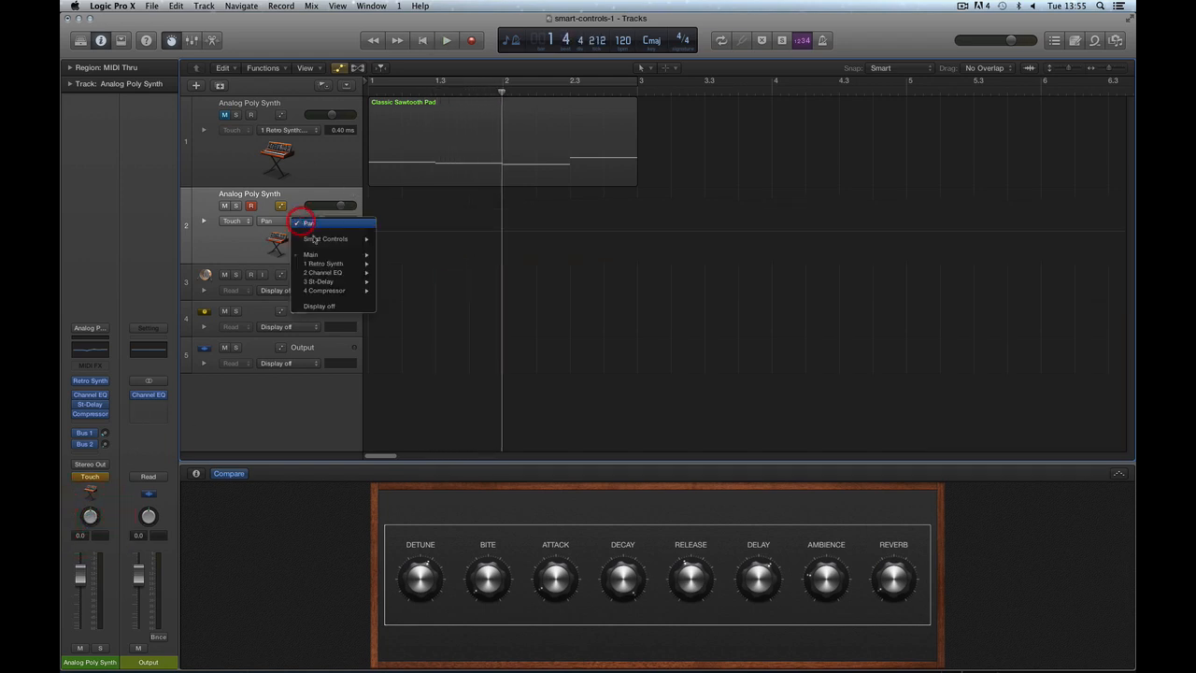
pyautogui.moveTo(329, 273)
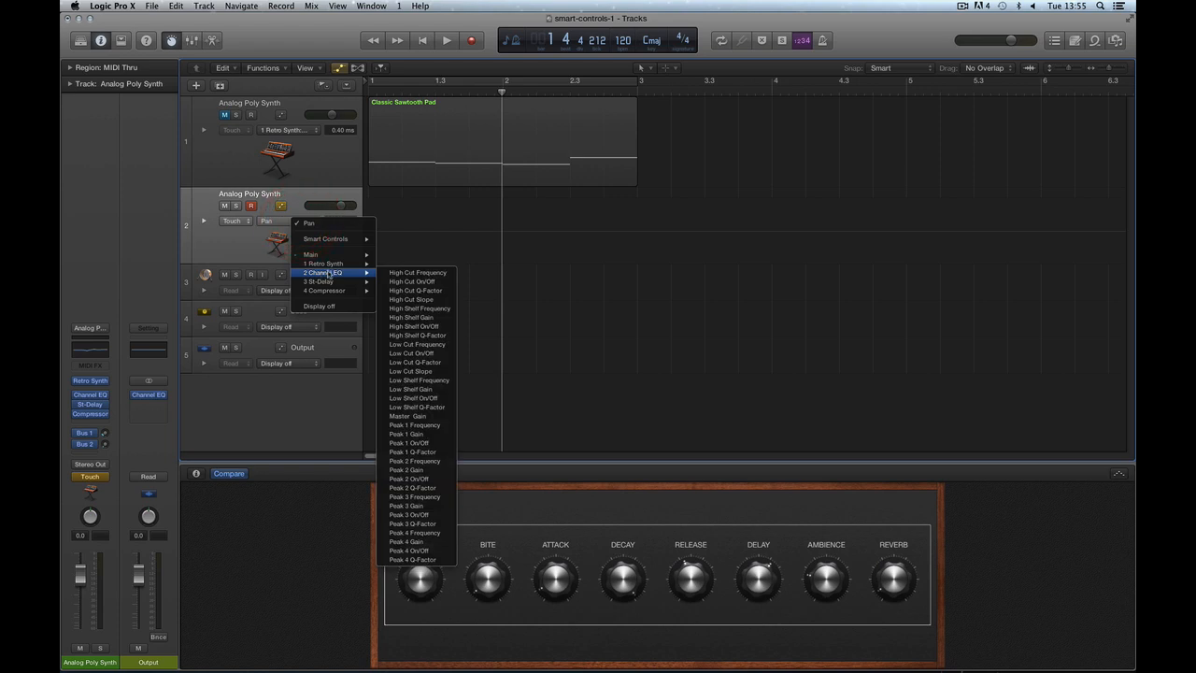
pyautogui.click(430, 494)
pyautogui.press('space')
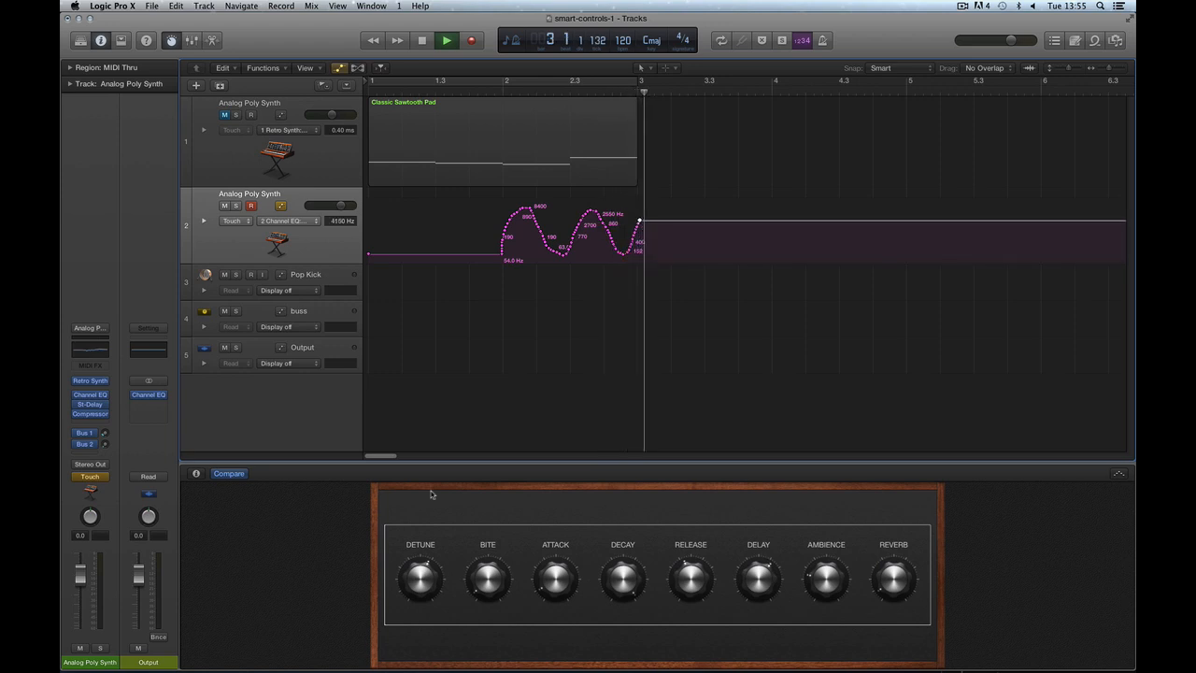
pyautogui.press('space')
pyautogui.press('super+z')
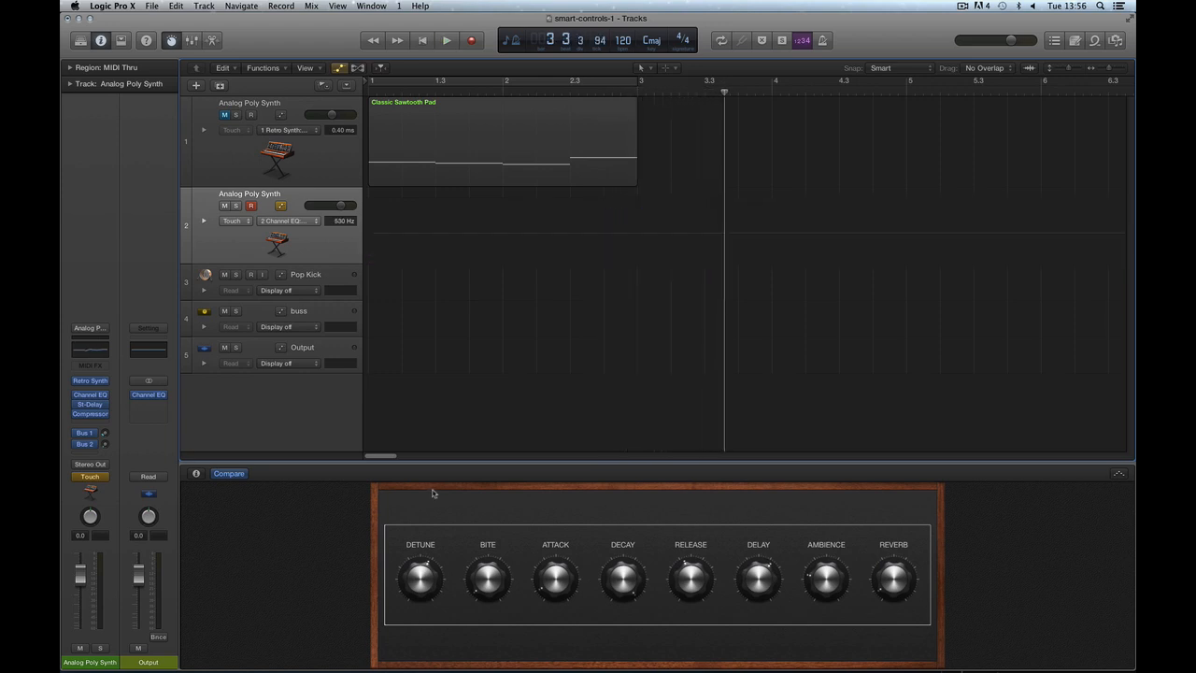
pyautogui.click(417, 42)
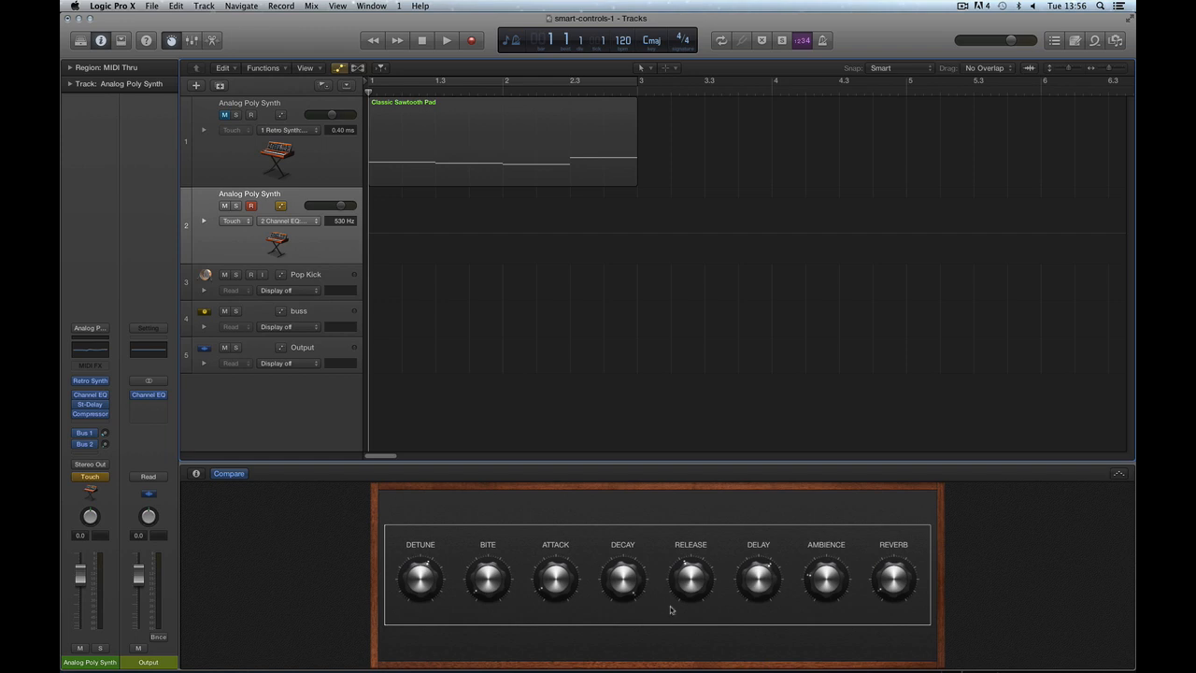
# Turn the Delay knob down slightly and show its Parameter Mapping in the Smart Controls inspector.
pyautogui.moveTo(759, 586); pyautogui.dragTo(758, 594)
pyautogui.click(196, 474)
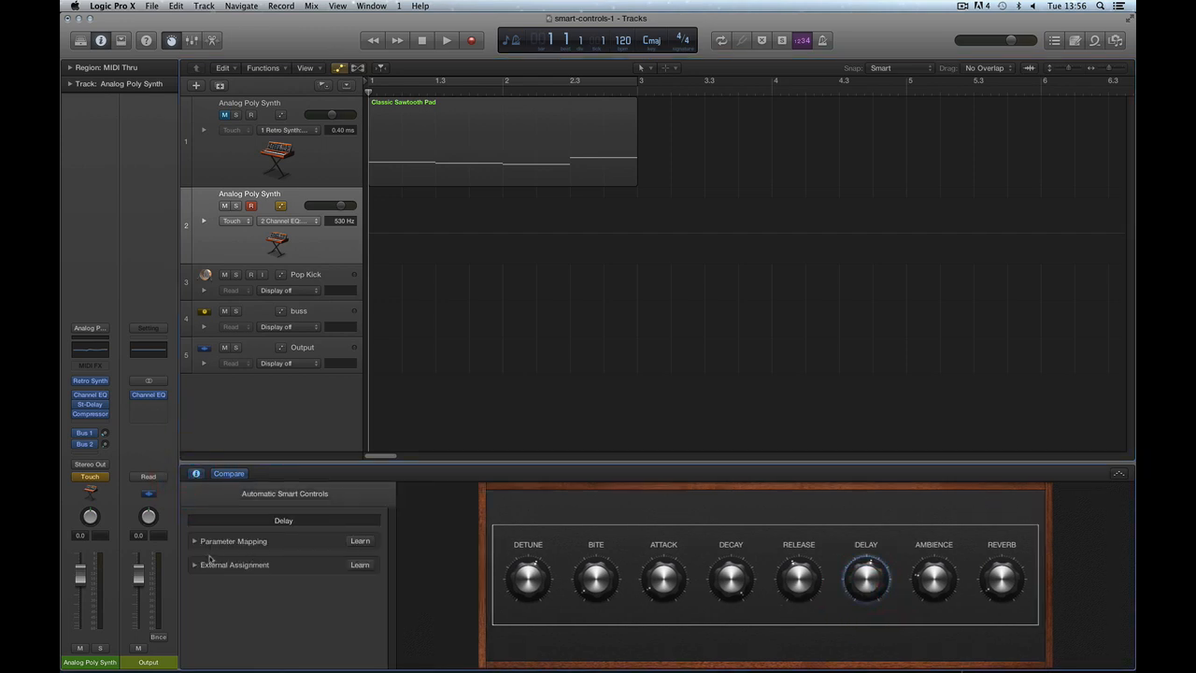
pyautogui.click(195, 541)
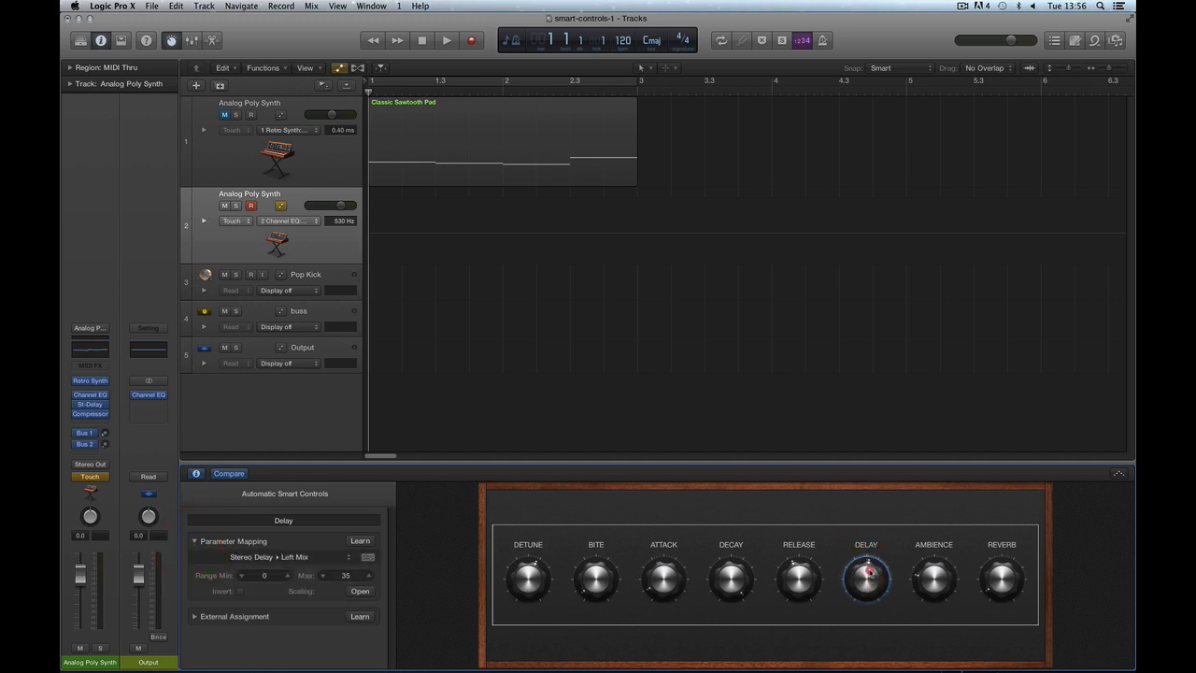
pyautogui.click(868, 576)
pyautogui.click(196, 474)
pyautogui.click(196, 473)
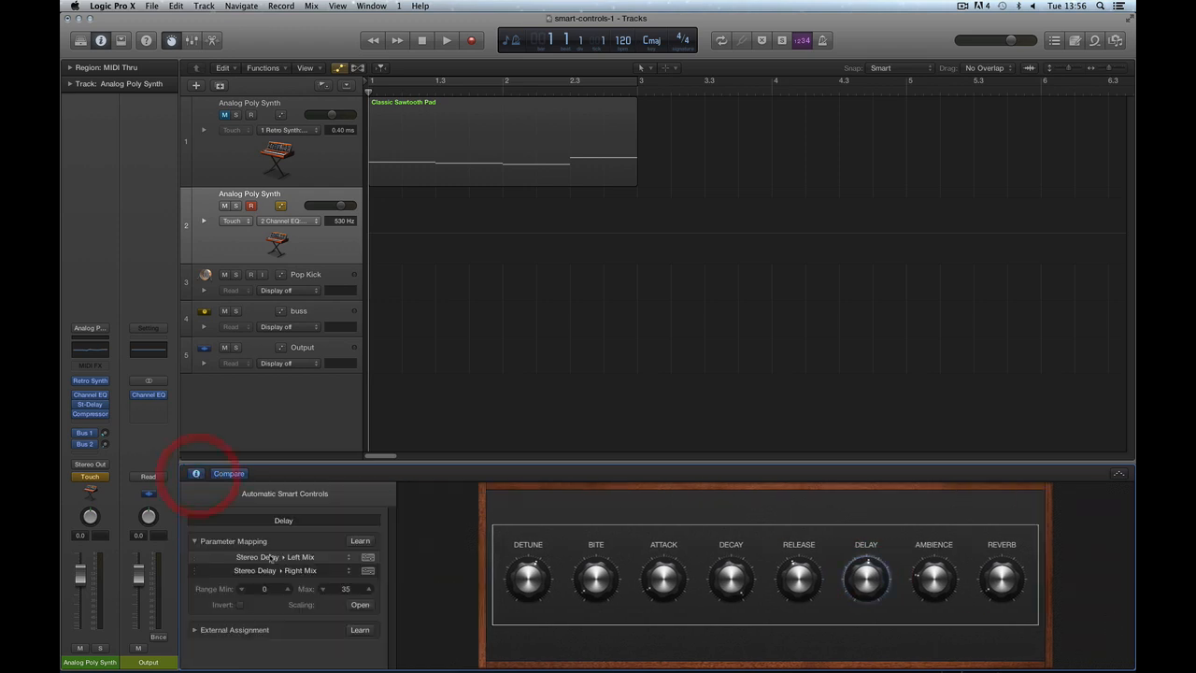
# Examine the Delay knob's Stereo Delay Left Mix and Right Mix mappings, selecting each in turn.
pyautogui.click(197, 567)
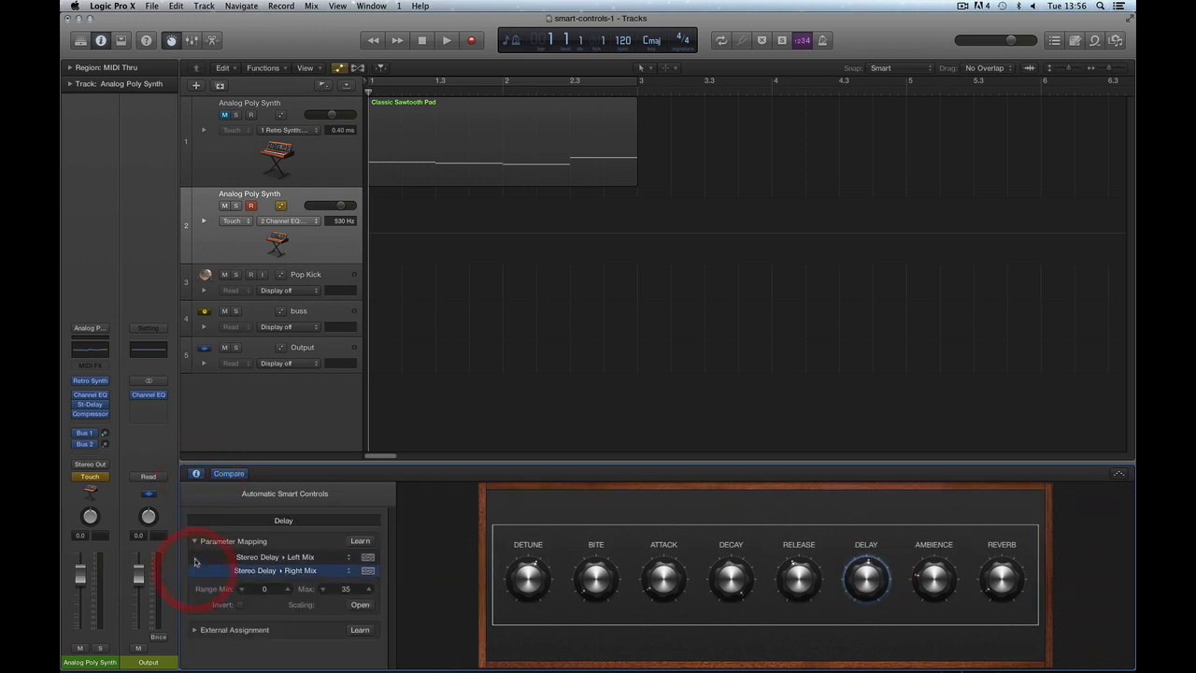
pyautogui.click(866, 577)
pyautogui.click(277, 520)
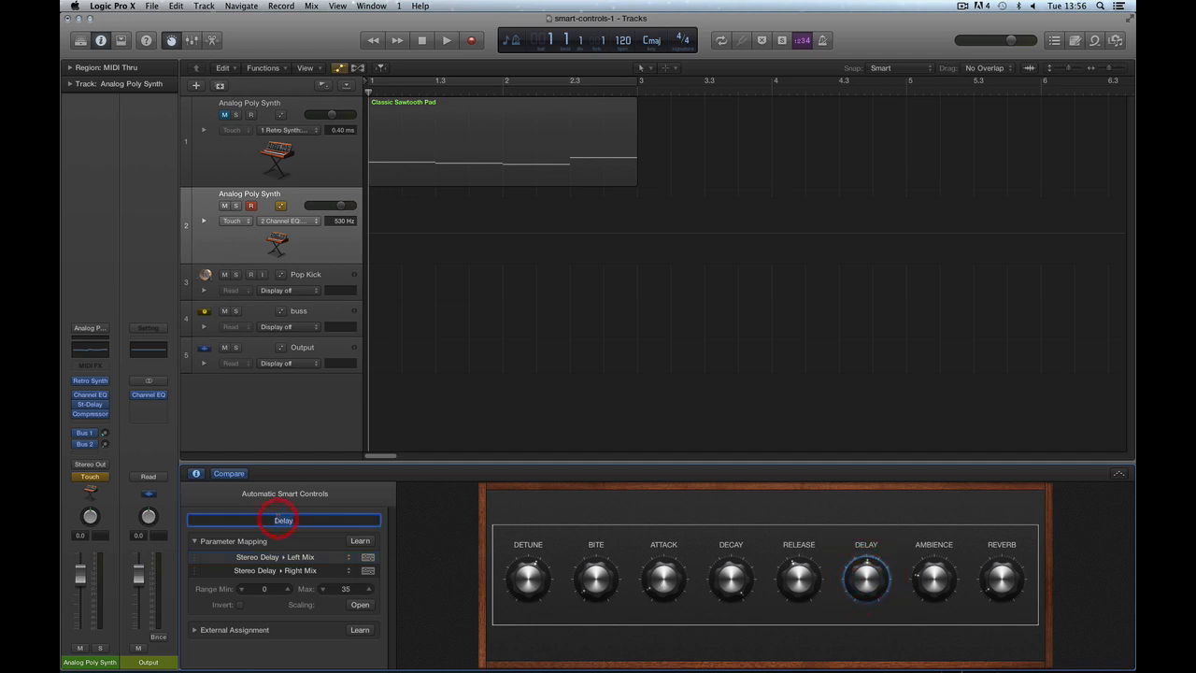
pyautogui.click(197, 570)
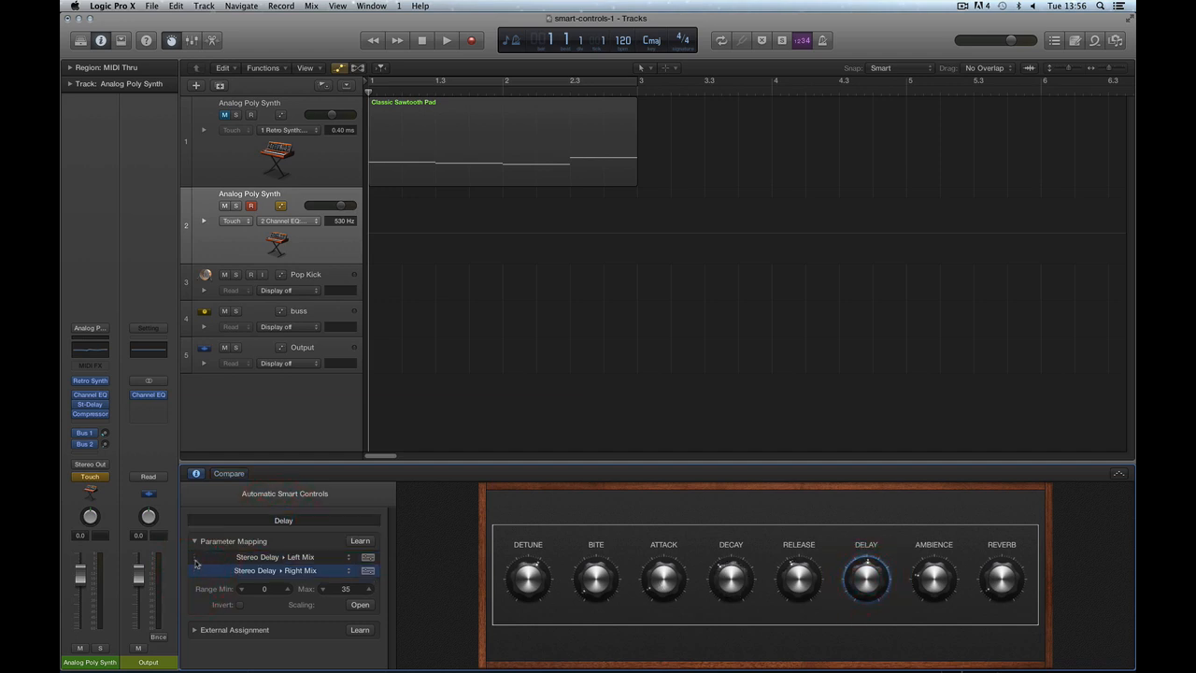
pyautogui.click(196, 559)
pyautogui.click(194, 570)
pyautogui.click(193, 558)
pyautogui.click(191, 570)
# Set the Stereo Delay's left and right output mix to 15% with the Delay knob, and close the plug-in.
pyautogui.click(89, 403)
pyautogui.moveTo(861, 580); pyautogui.dragTo(875, 518)
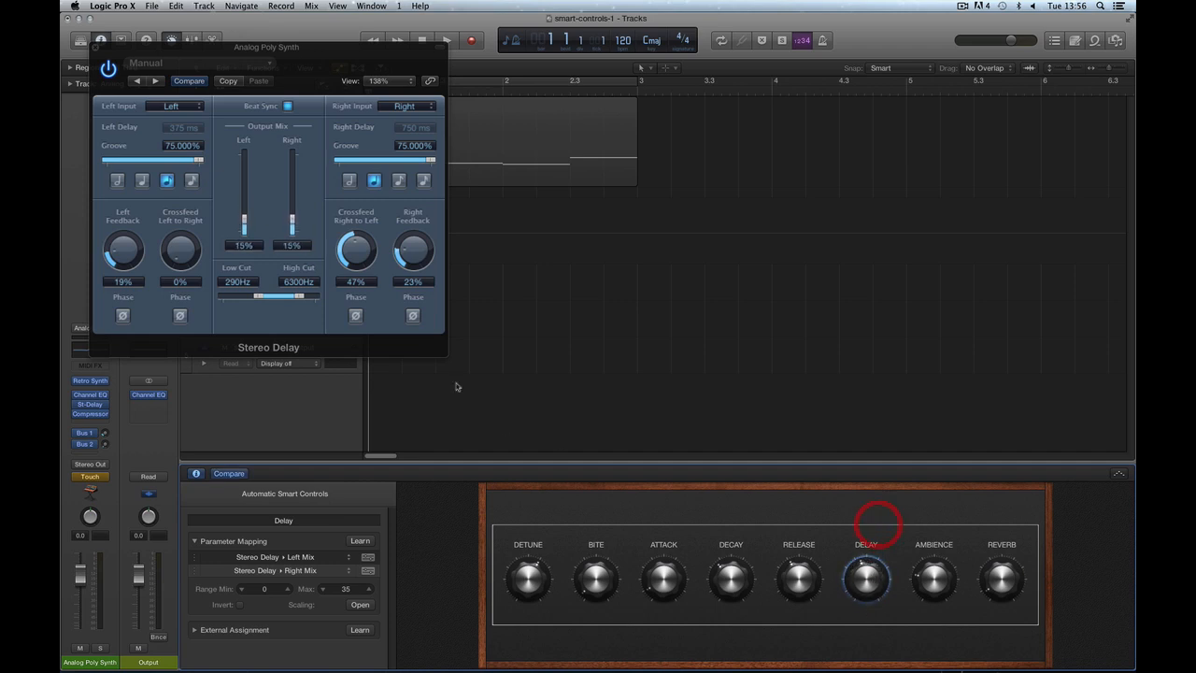
pyautogui.click(95, 47)
pyautogui.click(302, 221)
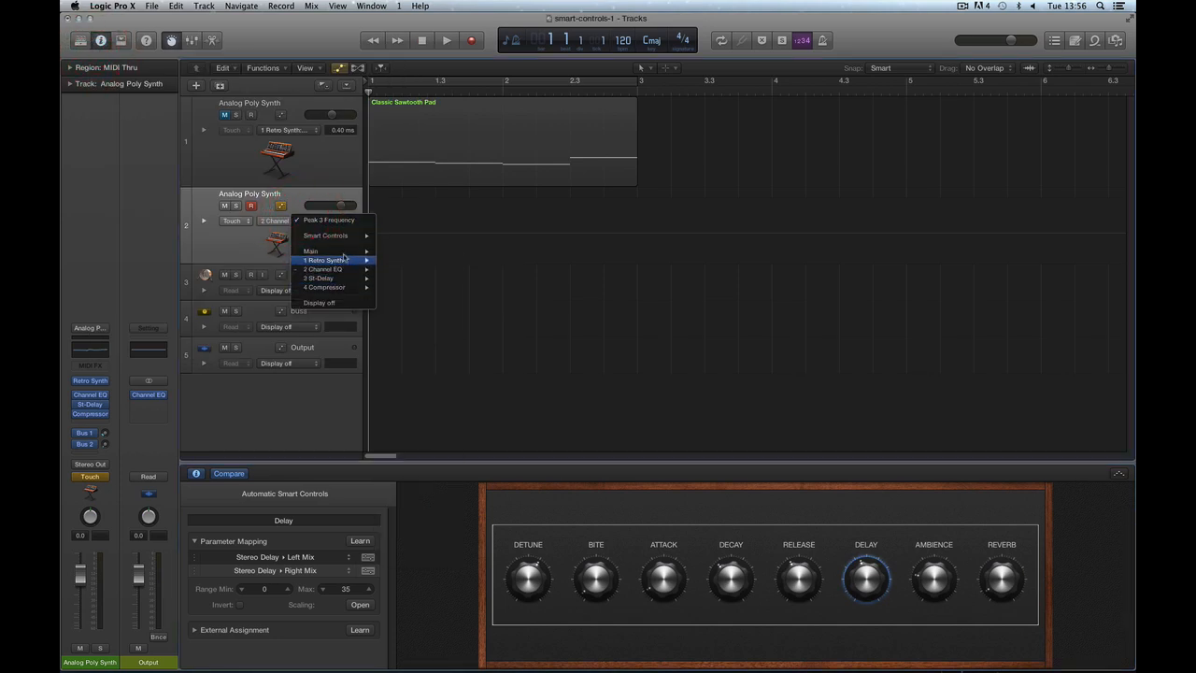
pyautogui.click(224, 237)
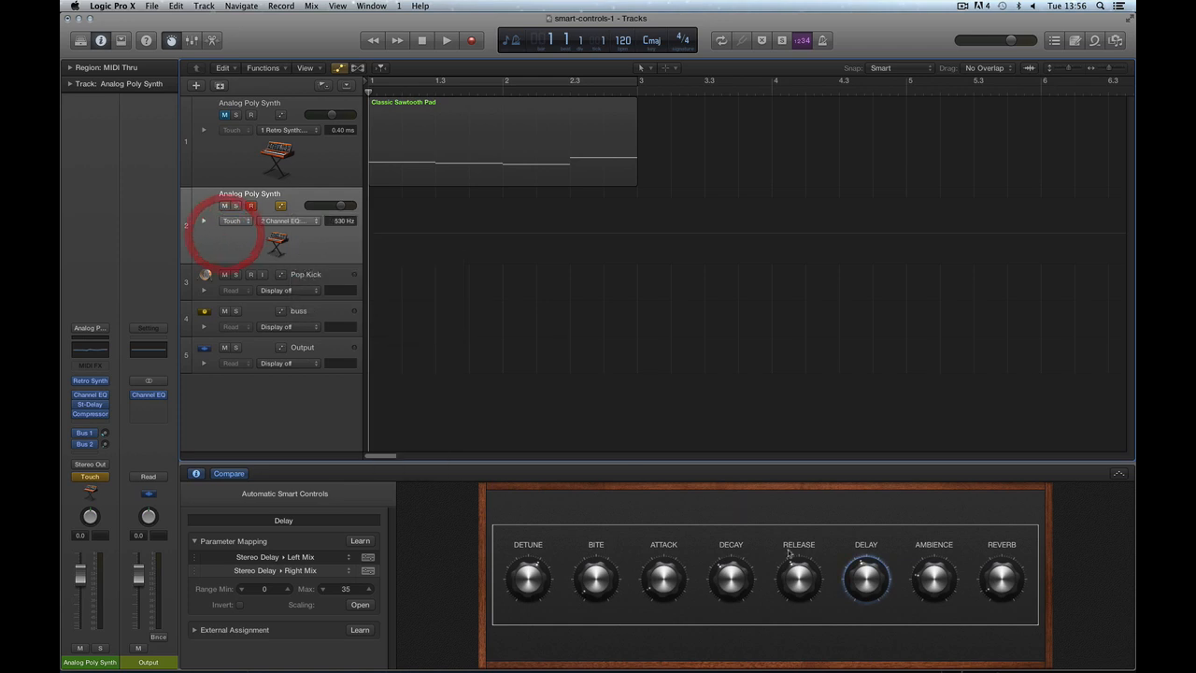
# Open the second track's Stereo Delay plug-in, record an automation pass with the Delay knob, and undo that pass.
pyautogui.click(89, 404)
pyautogui.moveTo(866, 576); pyautogui.dragTo(868, 555)
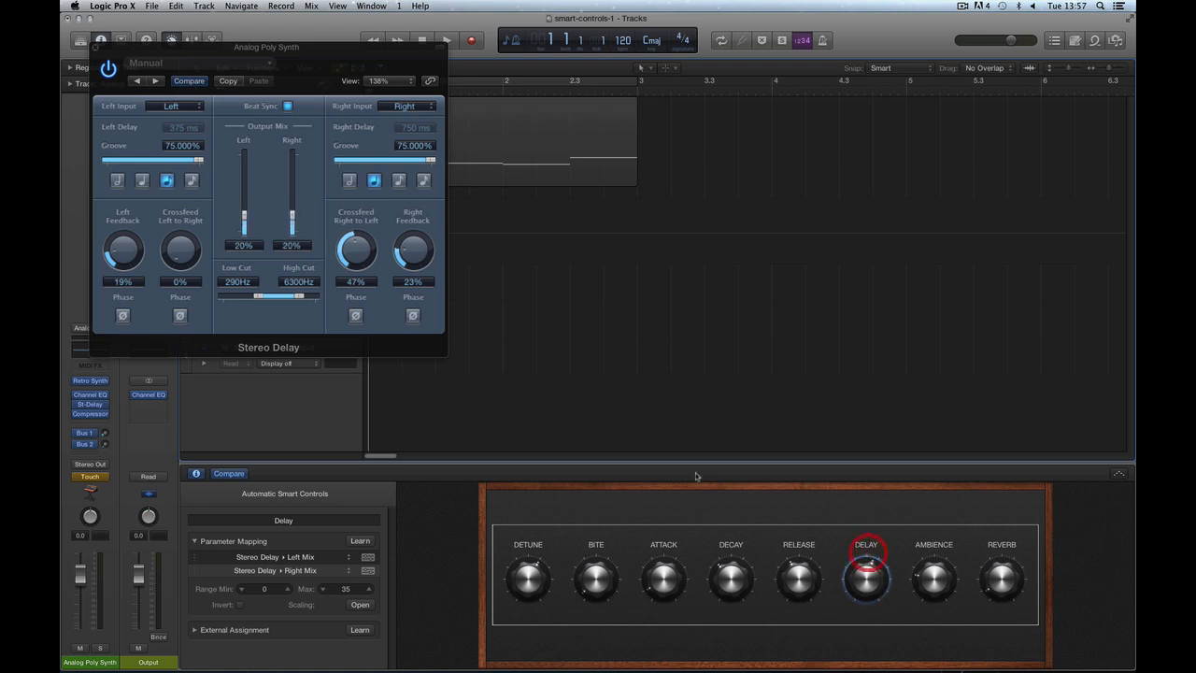
pyautogui.click(477, 88)
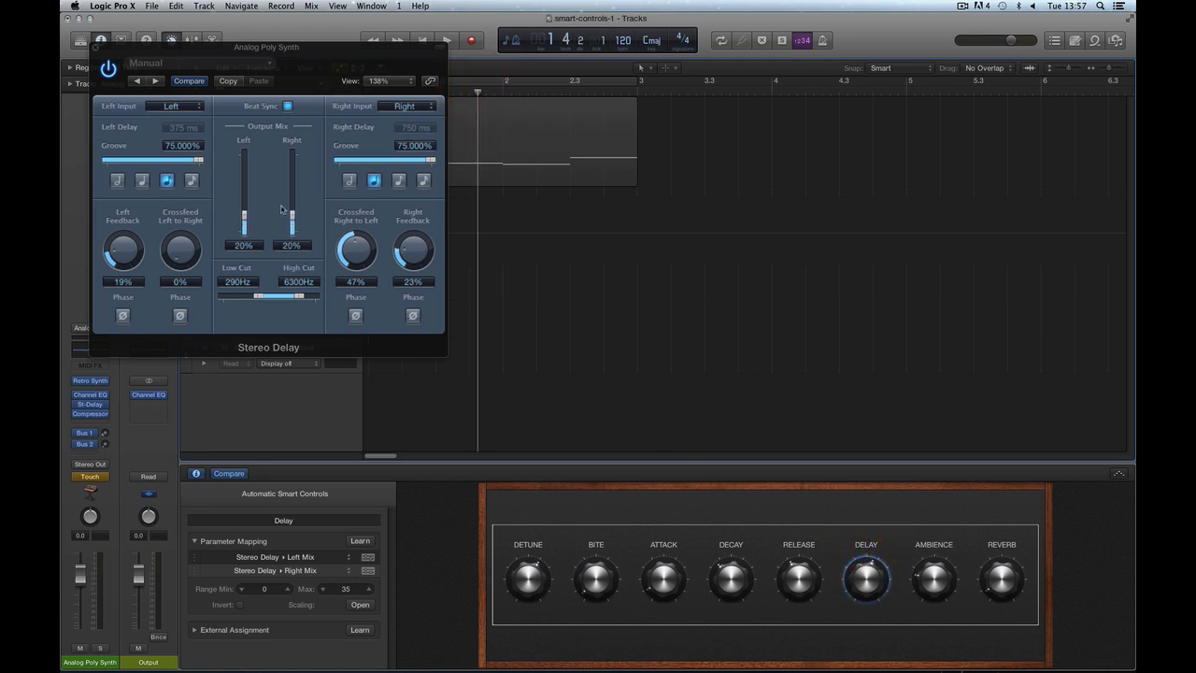
pyautogui.moveTo(866, 583); pyautogui.dragTo(920, 619)
pyautogui.press('space')
pyautogui.press('super+z')
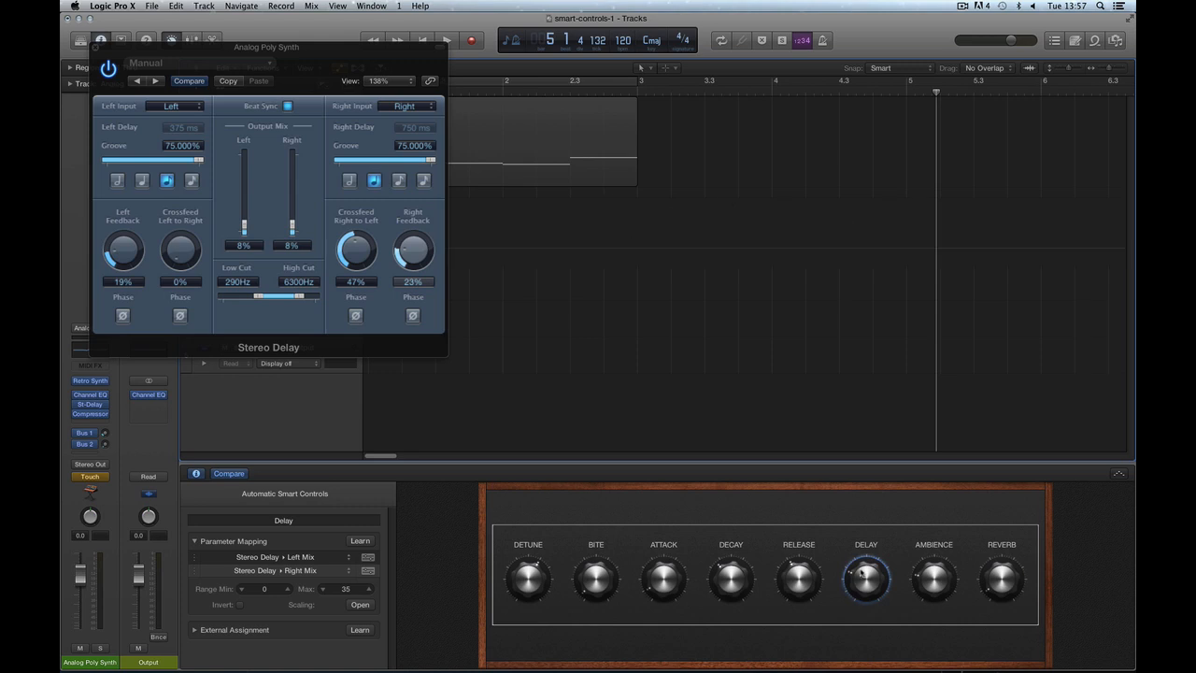
# Place the playhead just after bar 2 and learn an external controller assignment for the Delay knob.
pyautogui.click(516, 93)
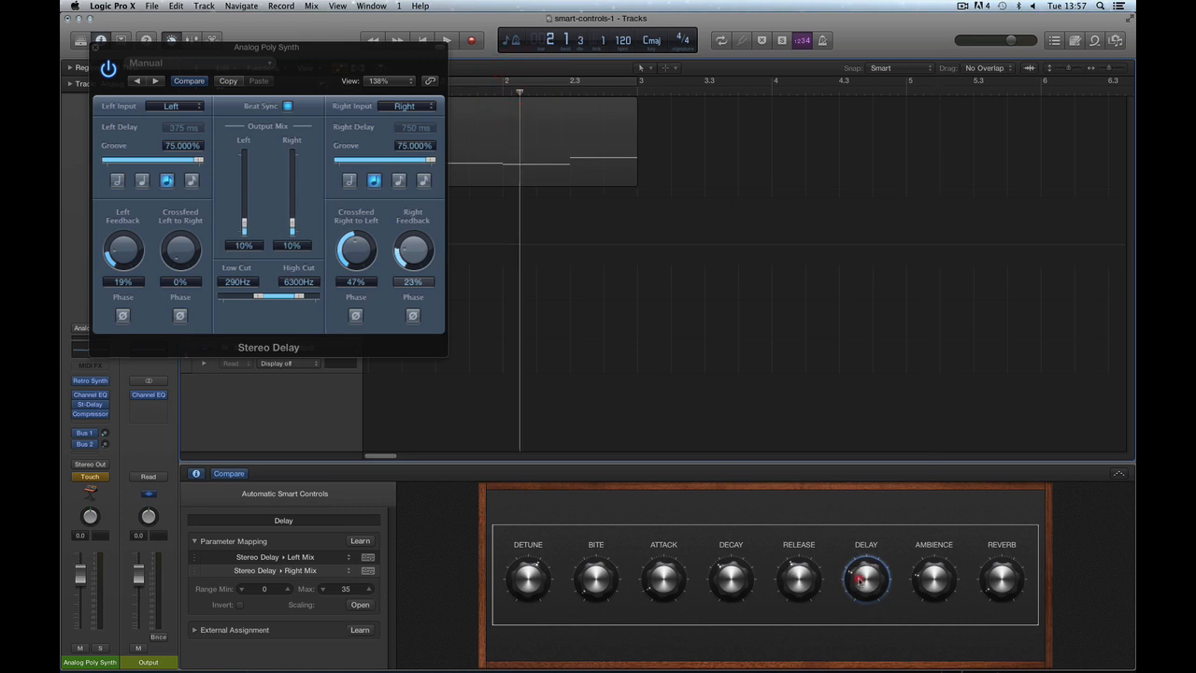
pyautogui.moveTo(859, 579); pyautogui.dragTo(859, 583)
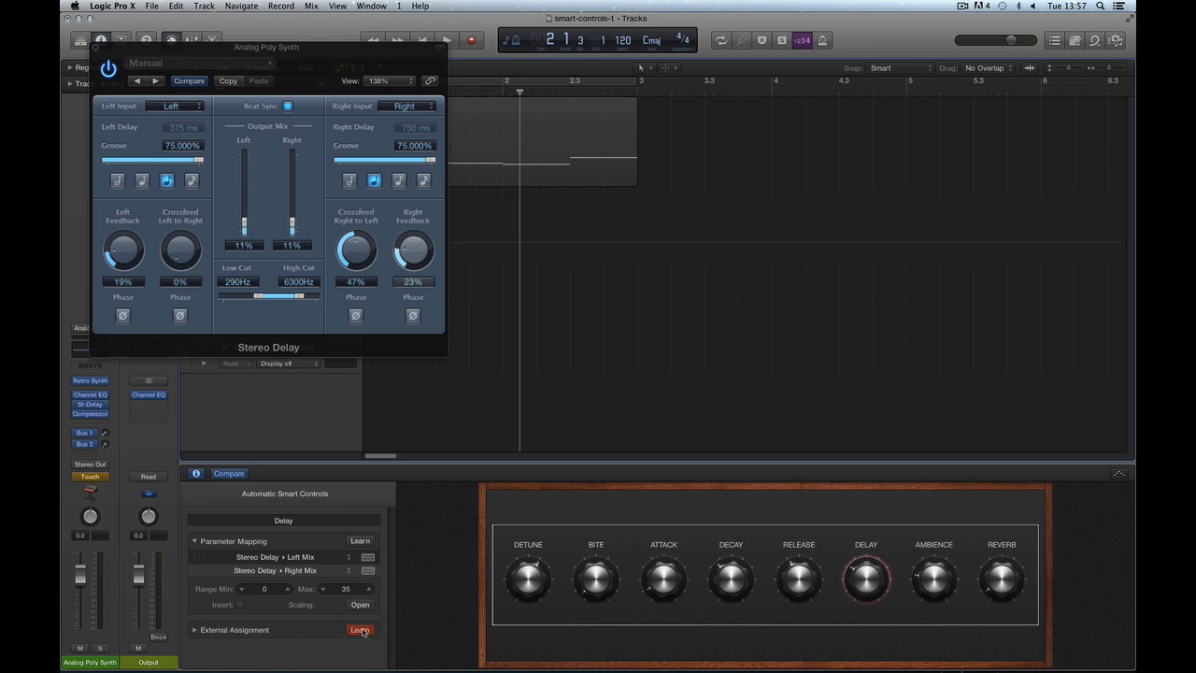
pyautogui.click(360, 631)
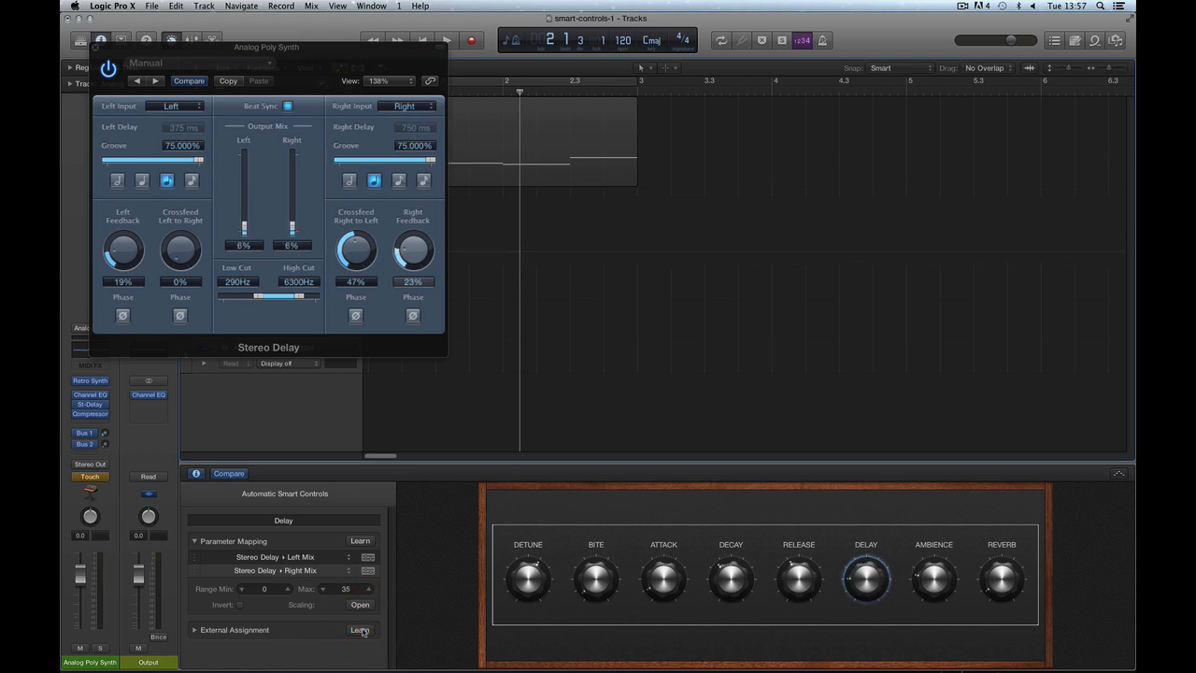
# Record a pass of Delay automation on the second track with the external controller and undo it.
pyautogui.press('space')
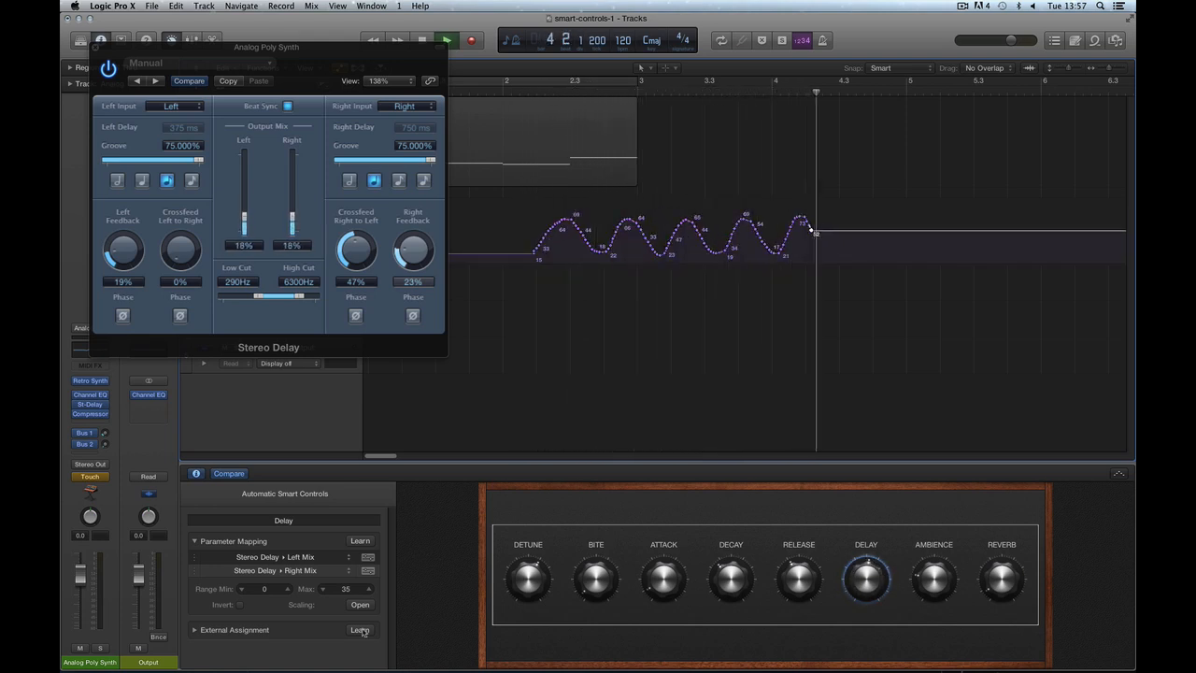
pyautogui.press('super+z')
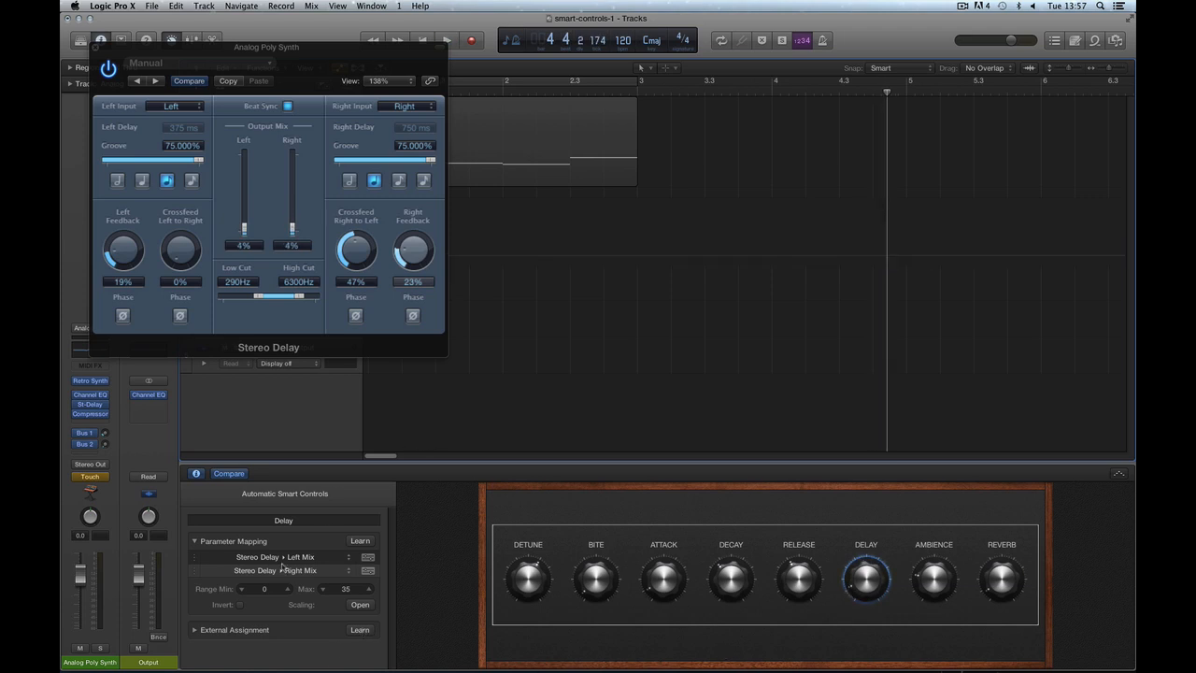
# Select the Delay knob's Left Mix and Right Mix mappings, return the playhead to just after bar 2, and close the Stereo Delay.
pyautogui.click(212, 557)
pyautogui.click(196, 572)
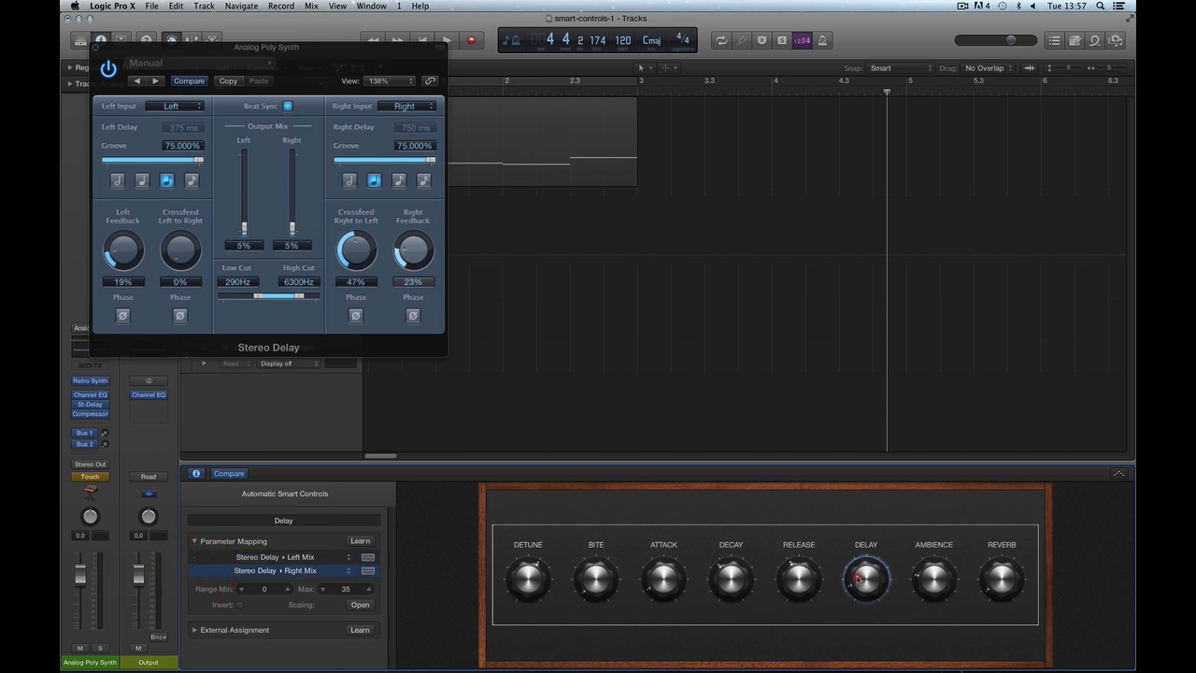
pyautogui.click(520, 91)
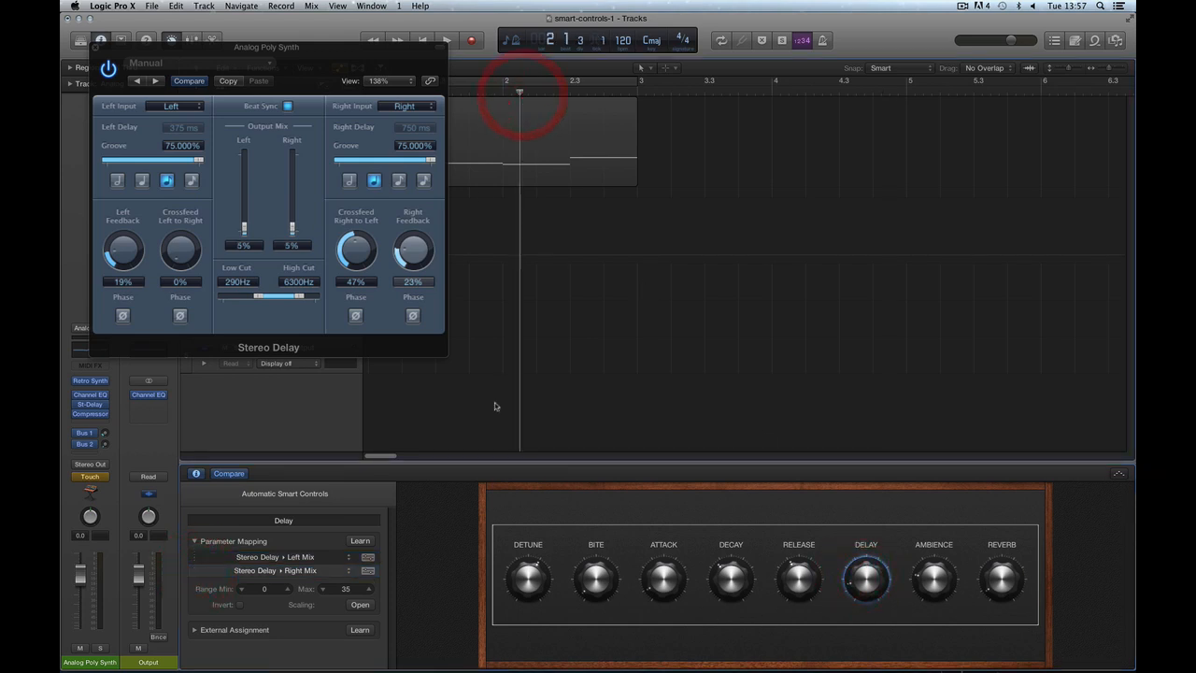
pyautogui.click(99, 48)
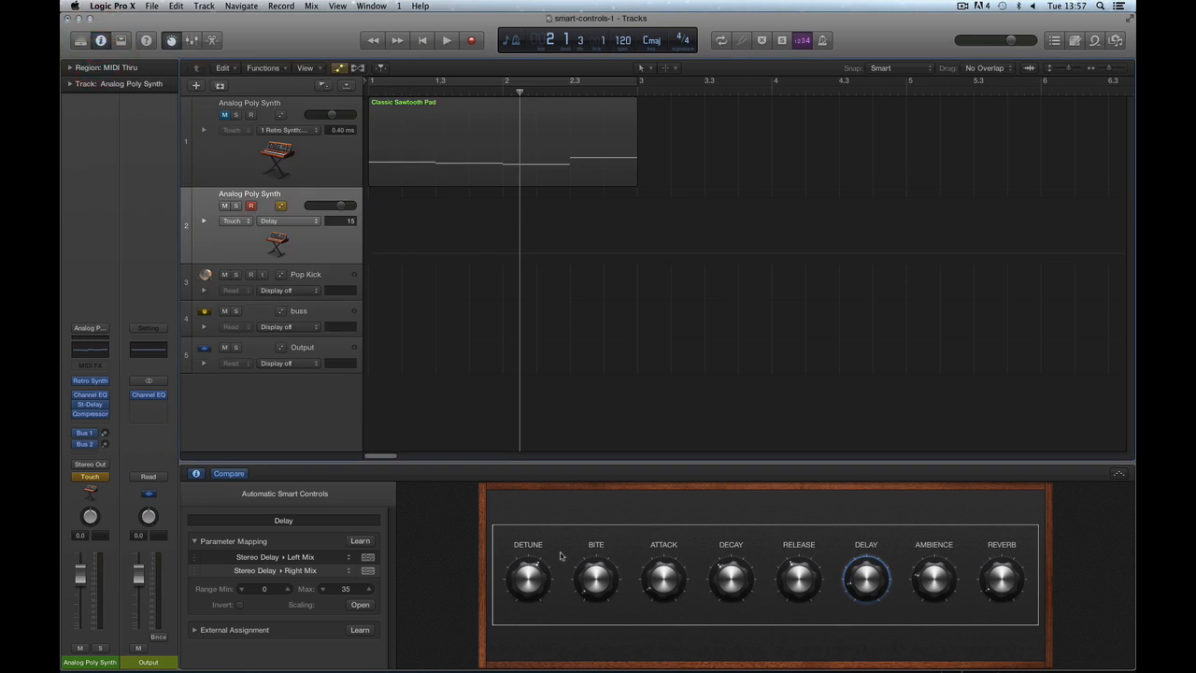
# Turn down the Detune knob and examine the Range Min, Range Max and Invert settings of its Oscillator 2 Detune mapping.
pyautogui.click(527, 578)
pyautogui.click(547, 648)
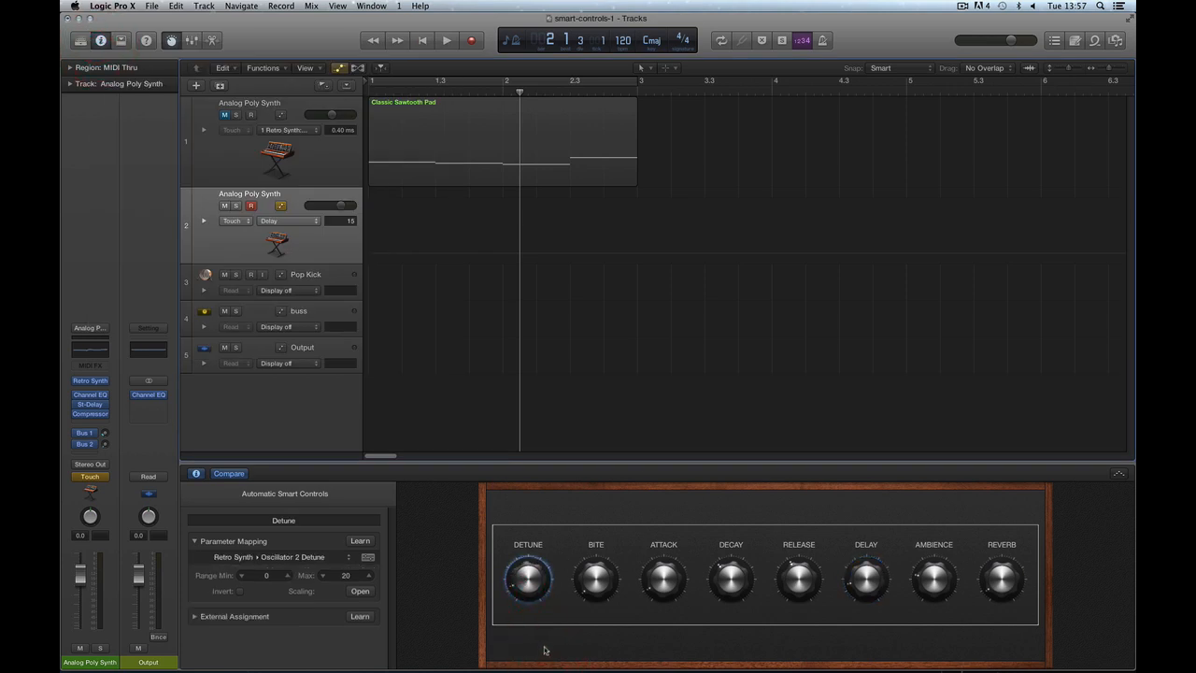
pyautogui.click(267, 576)
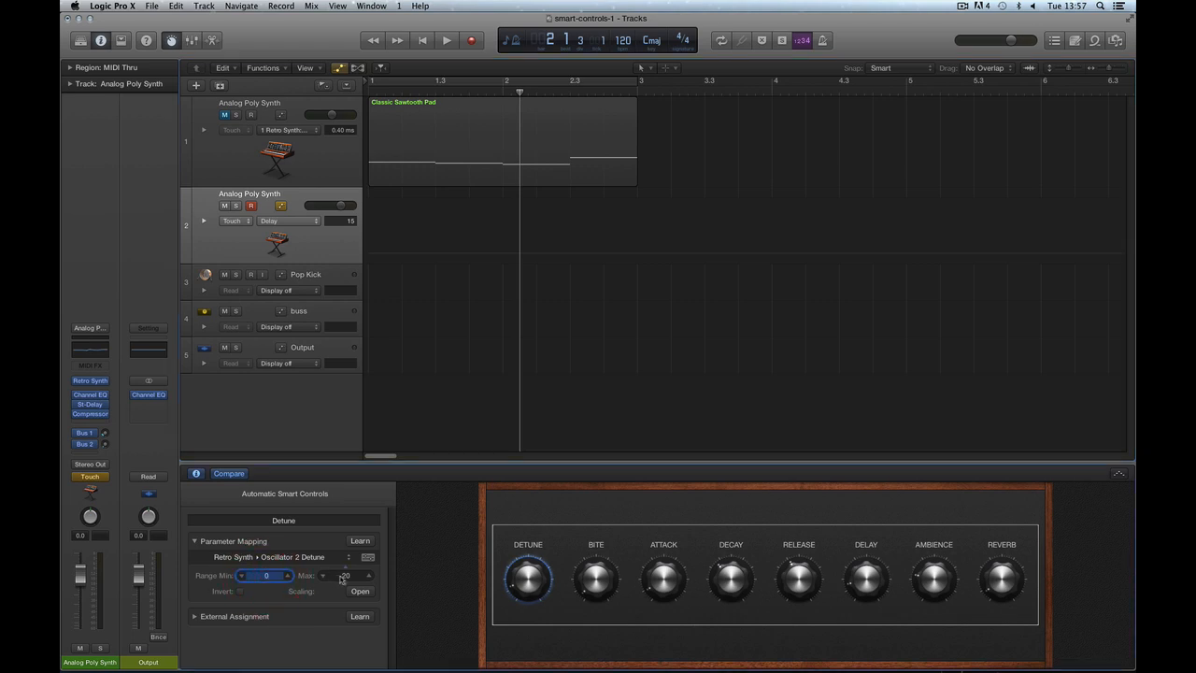
pyautogui.press('Tab')
pyautogui.click(267, 579)
pyautogui.click(346, 577)
pyautogui.click(240, 593)
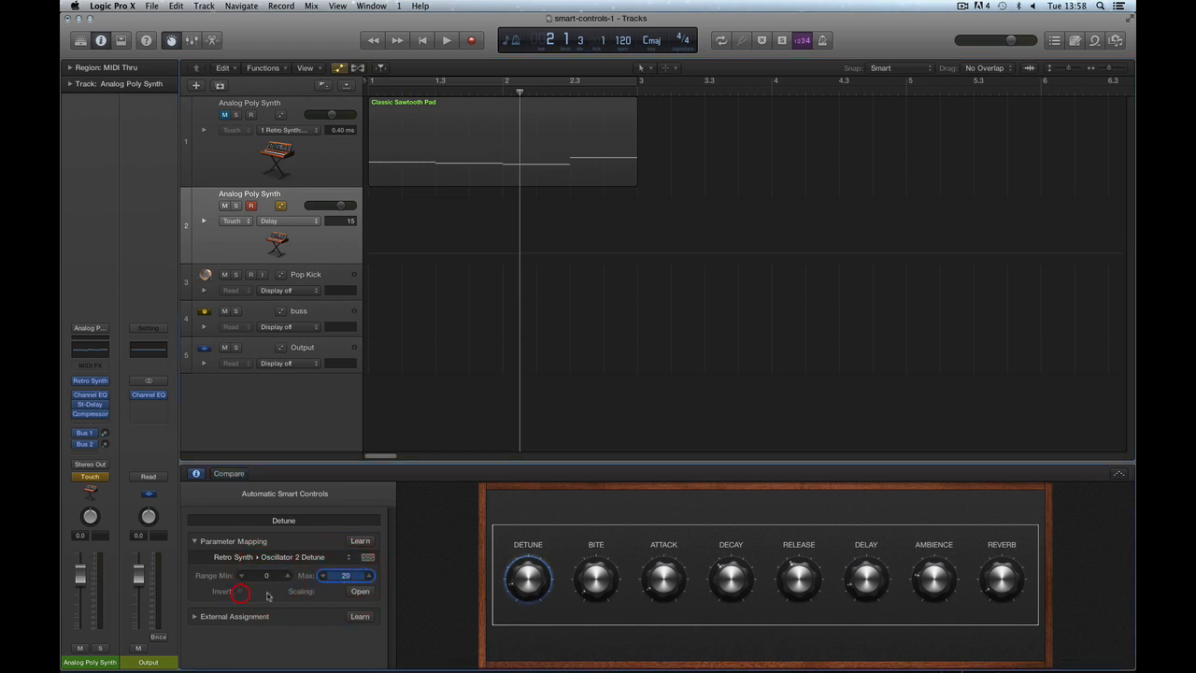
# Open the Oscillator 2 Detune scaling graph, try two of its preset curve shapes, and close the graph.
pyautogui.click(360, 592)
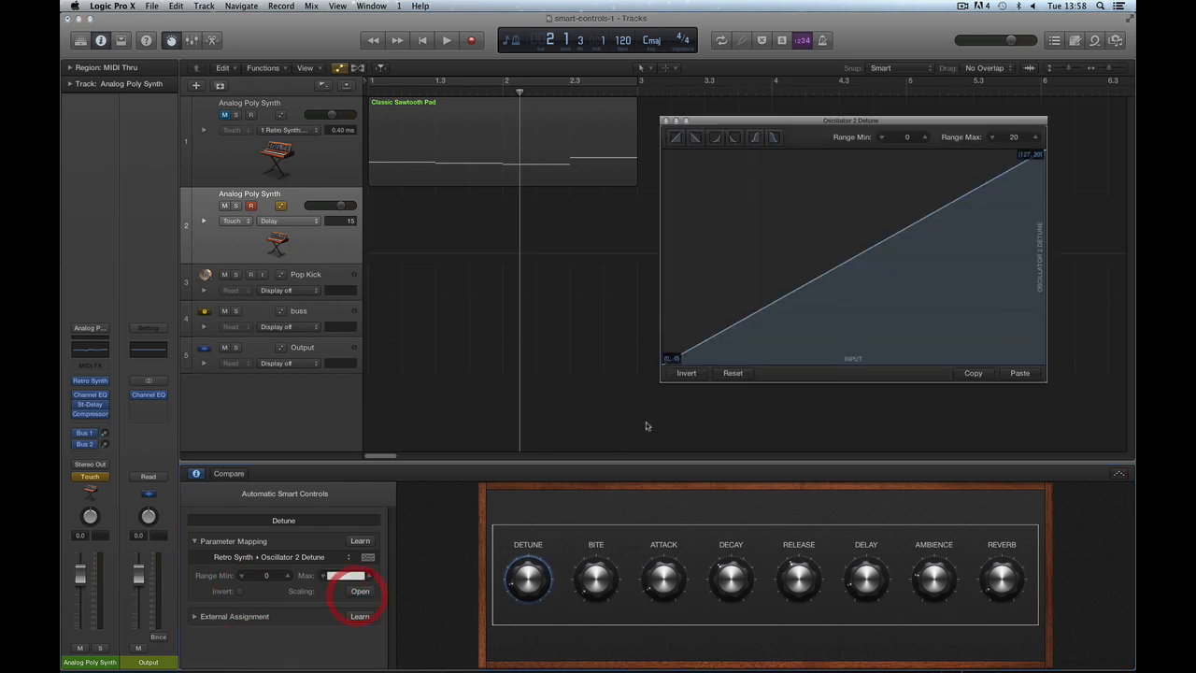
pyautogui.click(715, 138)
pyautogui.click(753, 137)
pyautogui.click(666, 122)
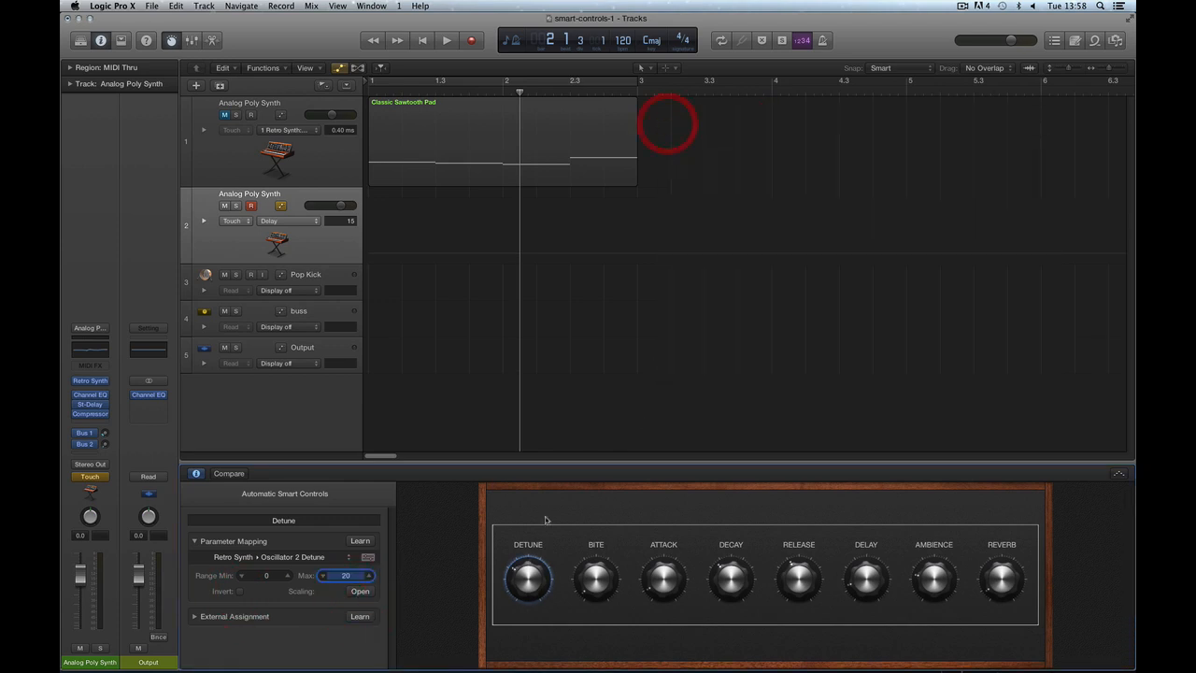
# Adjust the Detune knob and use Compare to switch the Smart Controls back to the saved patch settings.
pyautogui.click(529, 578)
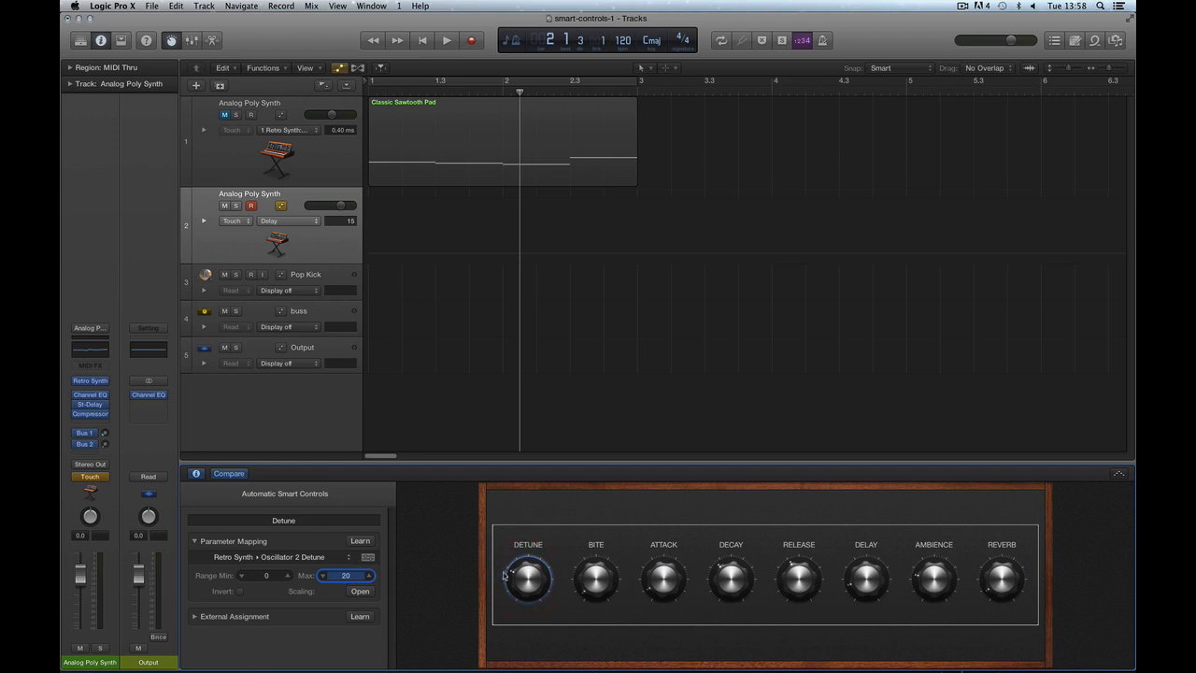
pyautogui.click(530, 576)
pyautogui.moveTo(525, 588); pyautogui.dragTo(526, 591)
pyautogui.click(222, 474)
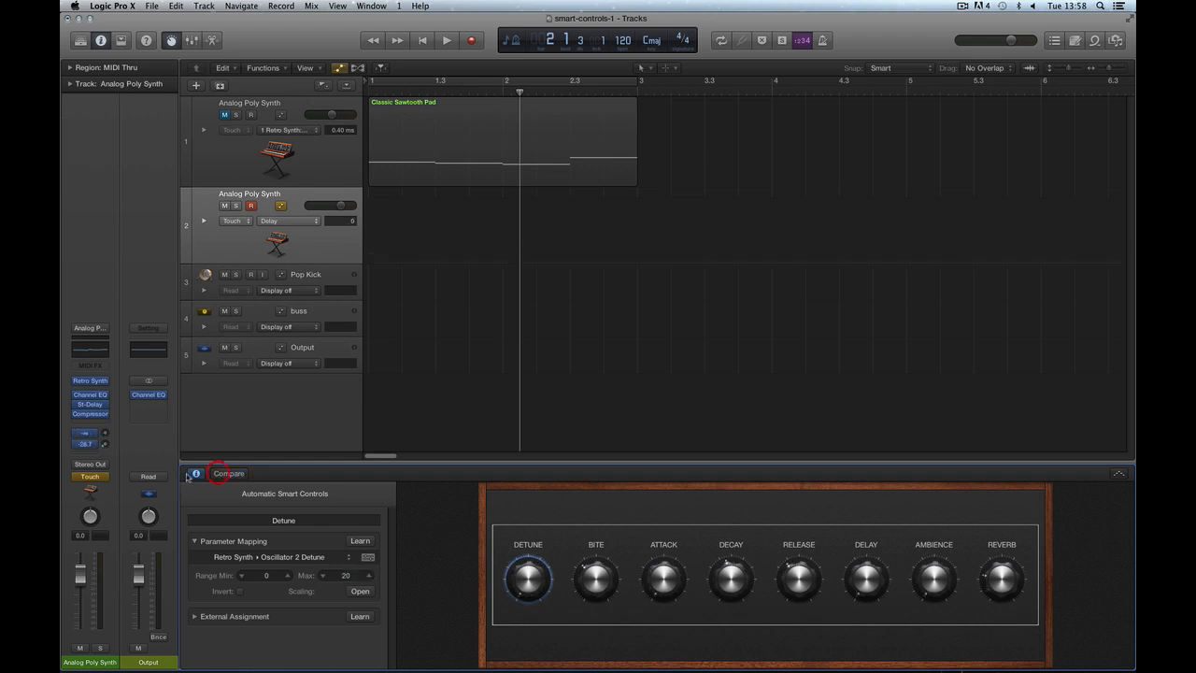
# Collapse the Parameter Mapping section, hide the Smart Controls inspector, and return to the second Analog Poly Synth track.
pyautogui.click(195, 540)
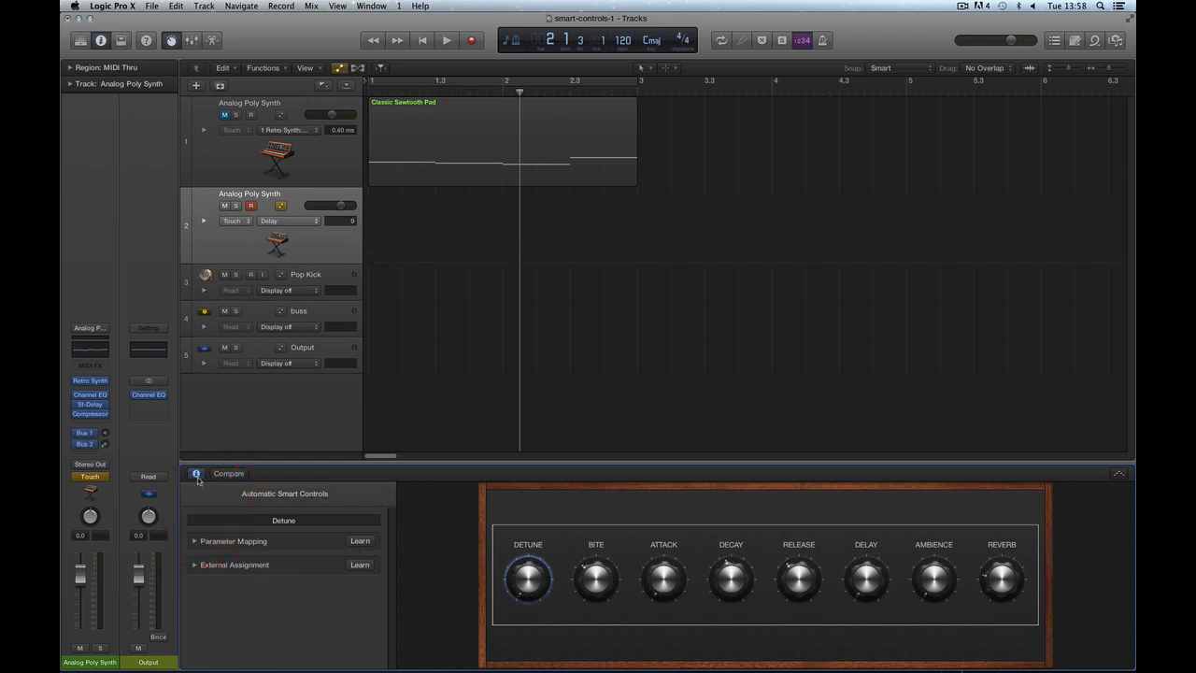
pyautogui.click(196, 473)
pyautogui.click(299, 239)
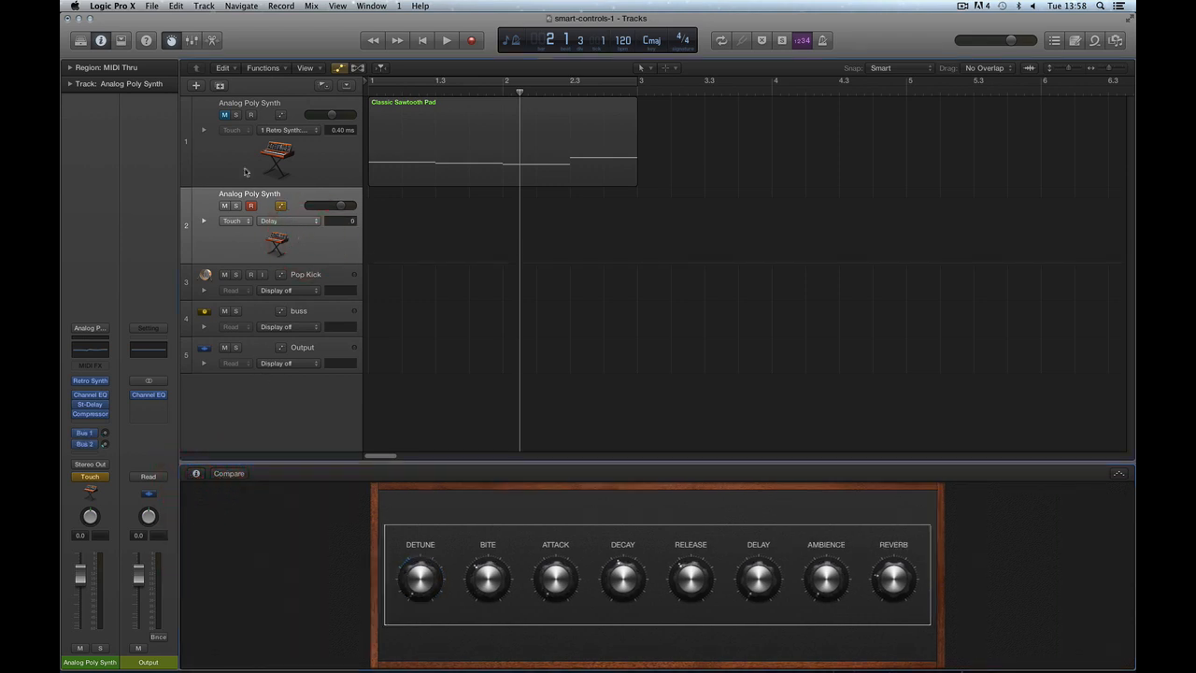
# Switch the second track's displayed automation parameter from Delay to a 1 Retro Synth parameter.
pyautogui.click(290, 221)
pyautogui.moveTo(322, 266)
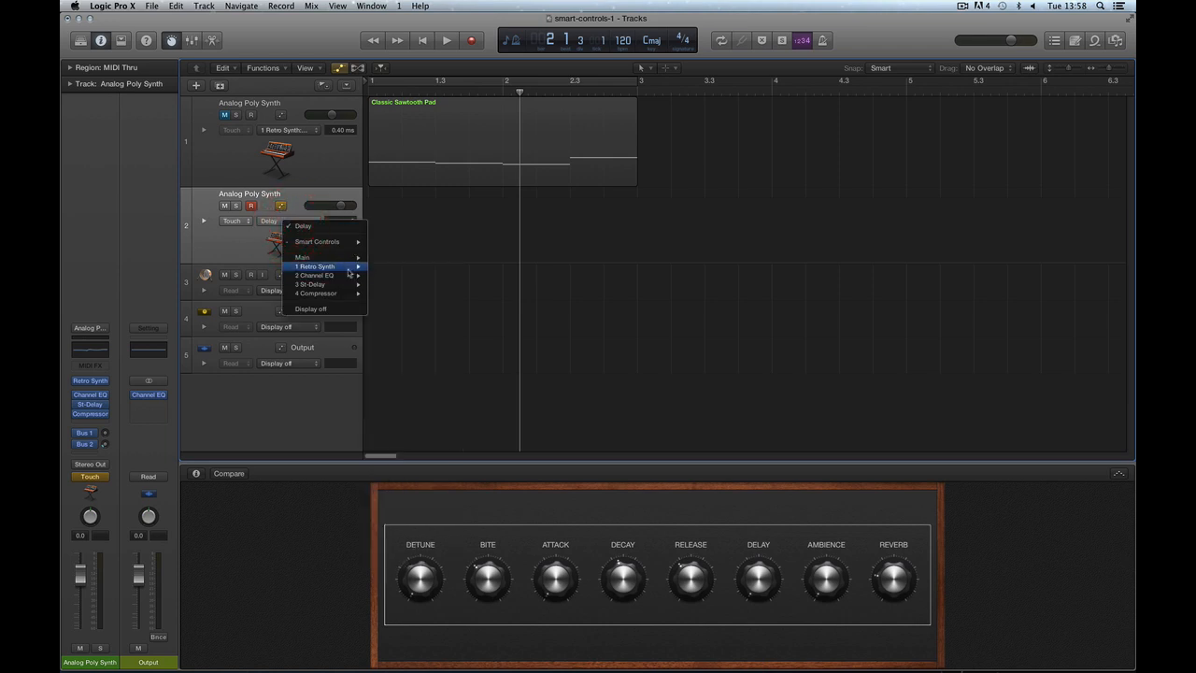
pyautogui.moveTo(411, 303)
pyautogui.click(486, 302)
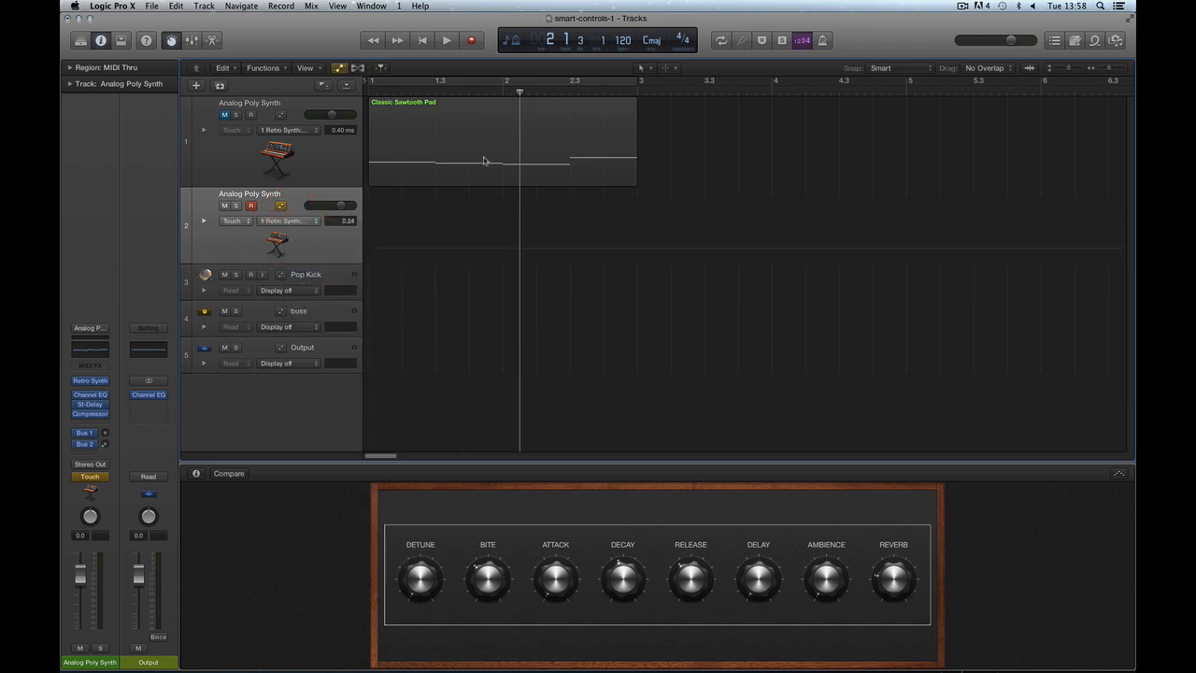
# Record an automation pass of the Retro Synth parameter on the second track, undo it, and return the playhead to the start.
pyautogui.press('space')
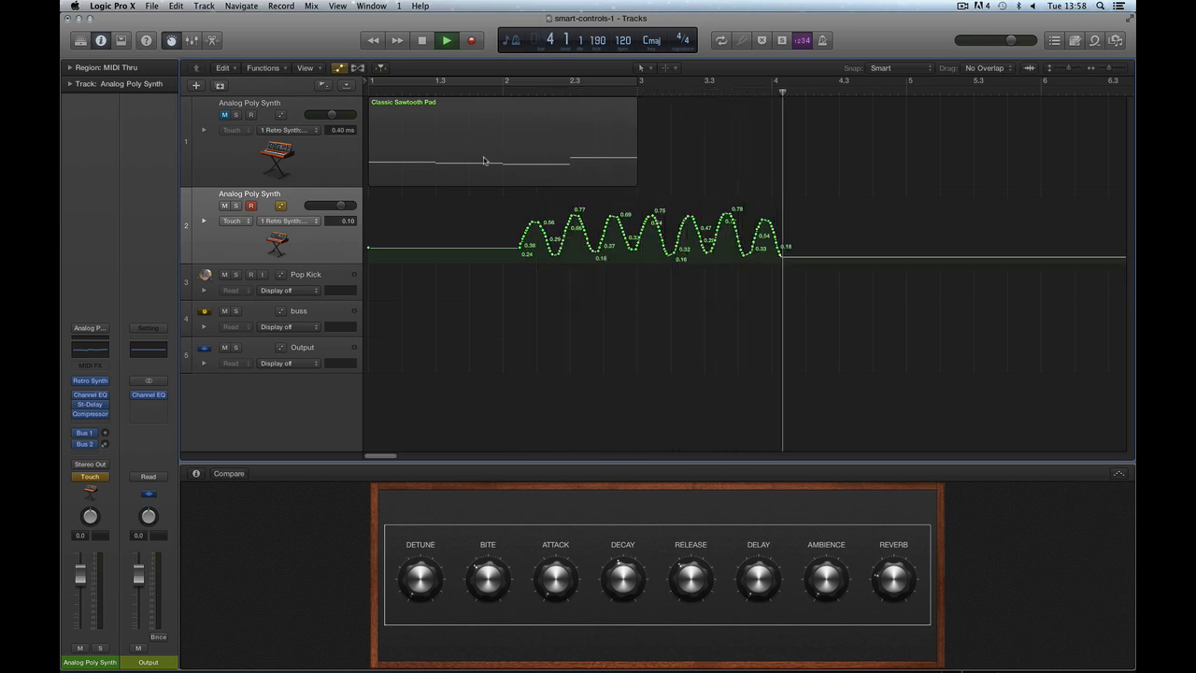
pyautogui.press('space')
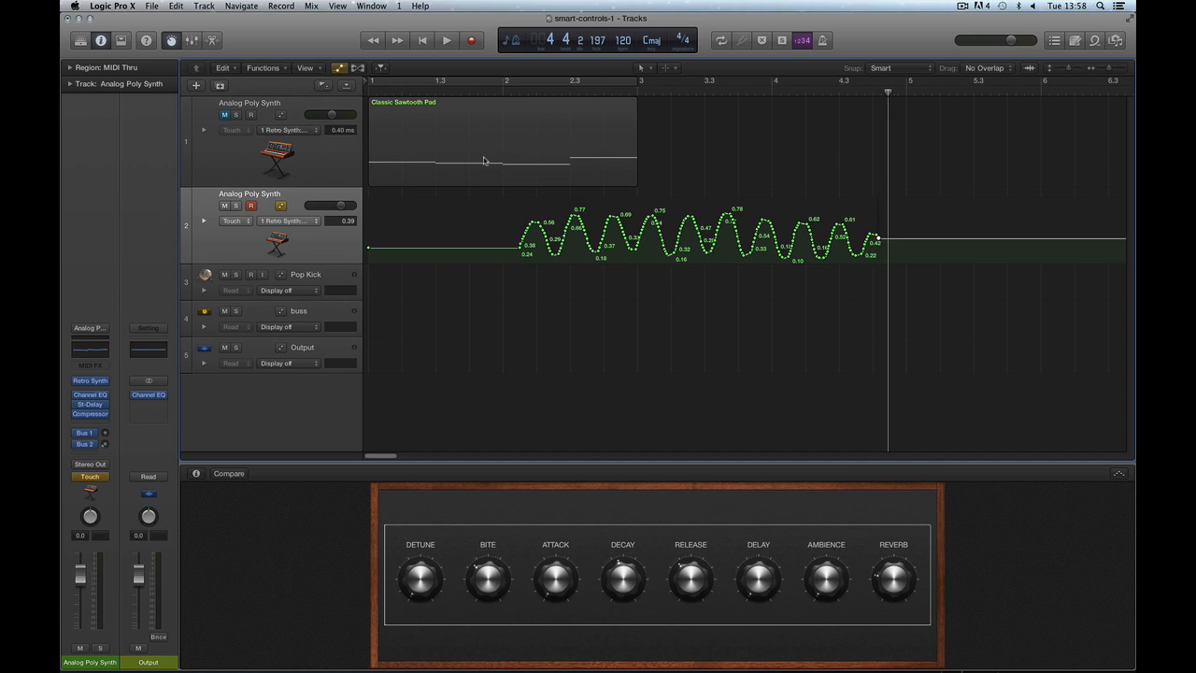
pyautogui.press('super+z')
pyautogui.press('Return')
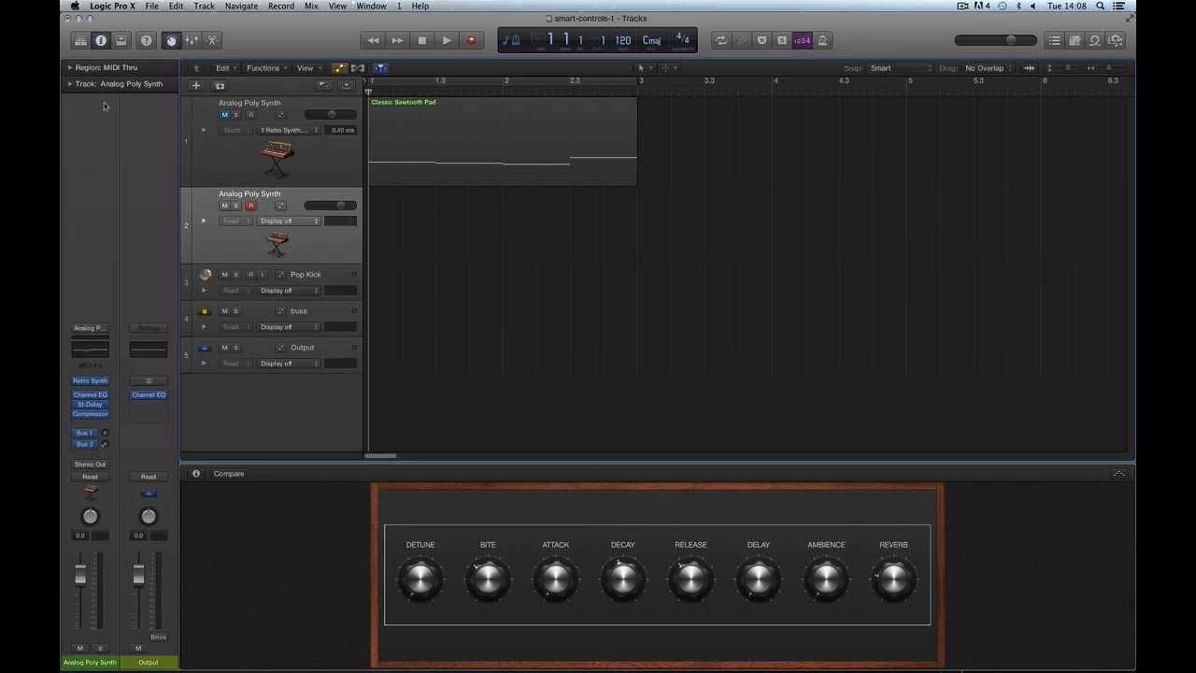
# Open the Library, load the Mountain Flute patch on the second track, and switch back to Analog Poly Synth.
pyautogui.click(82, 43)
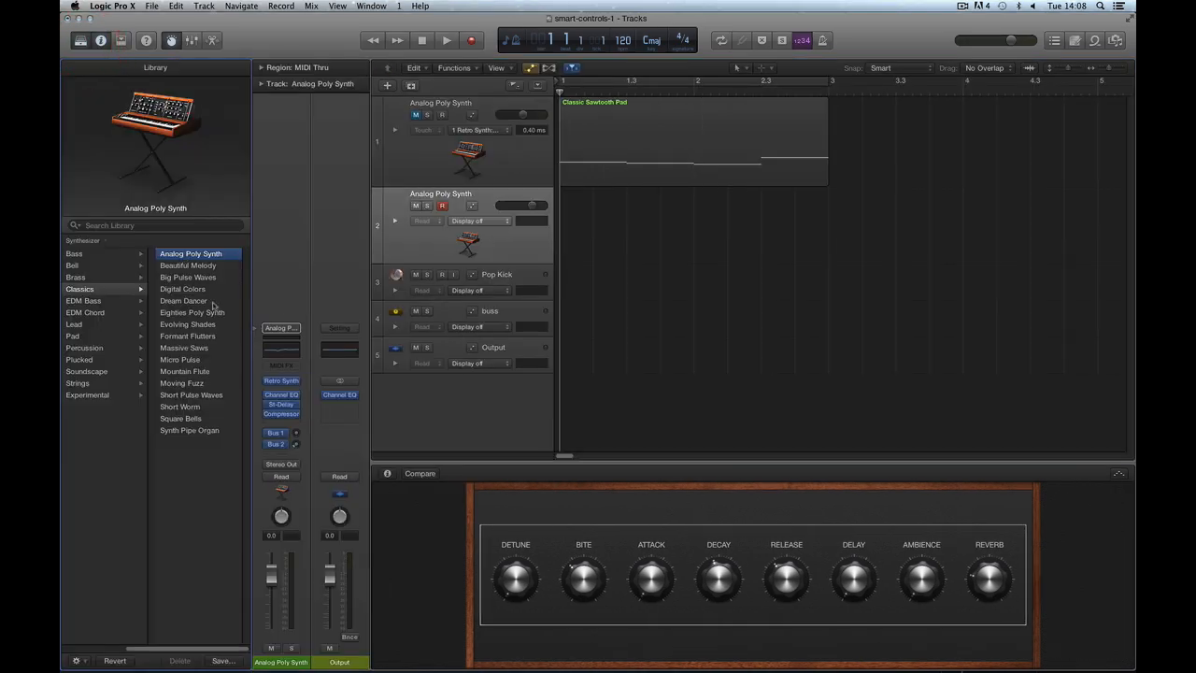
pyautogui.click(197, 373)
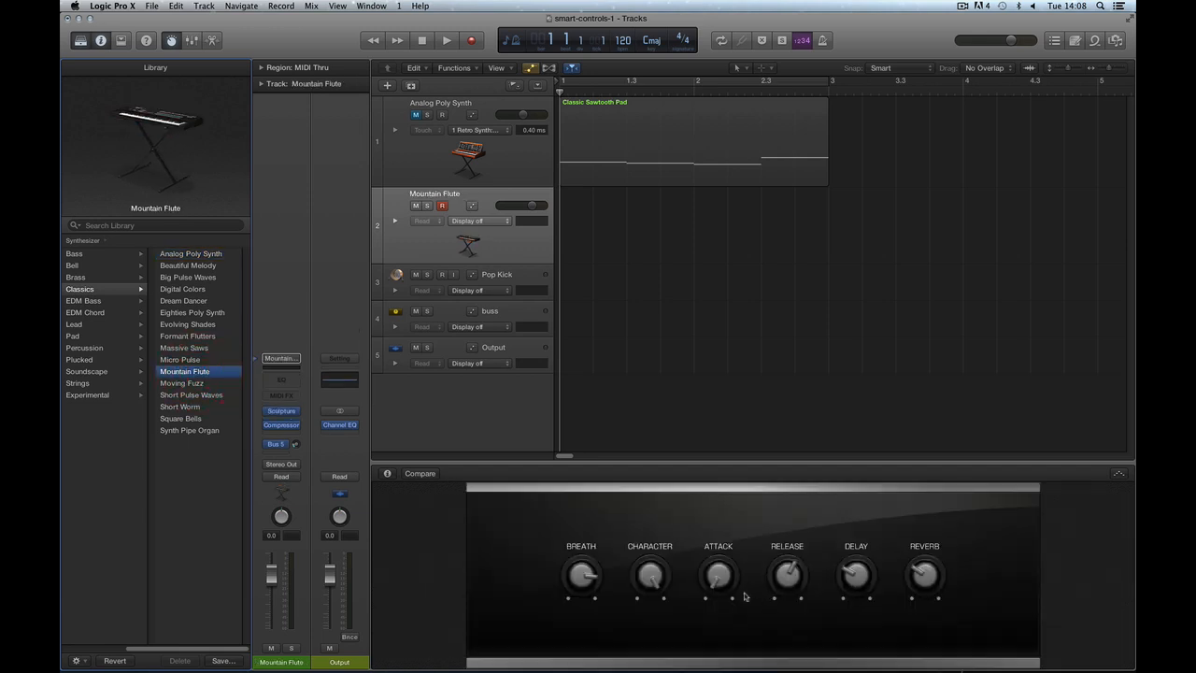
pyautogui.click(197, 258)
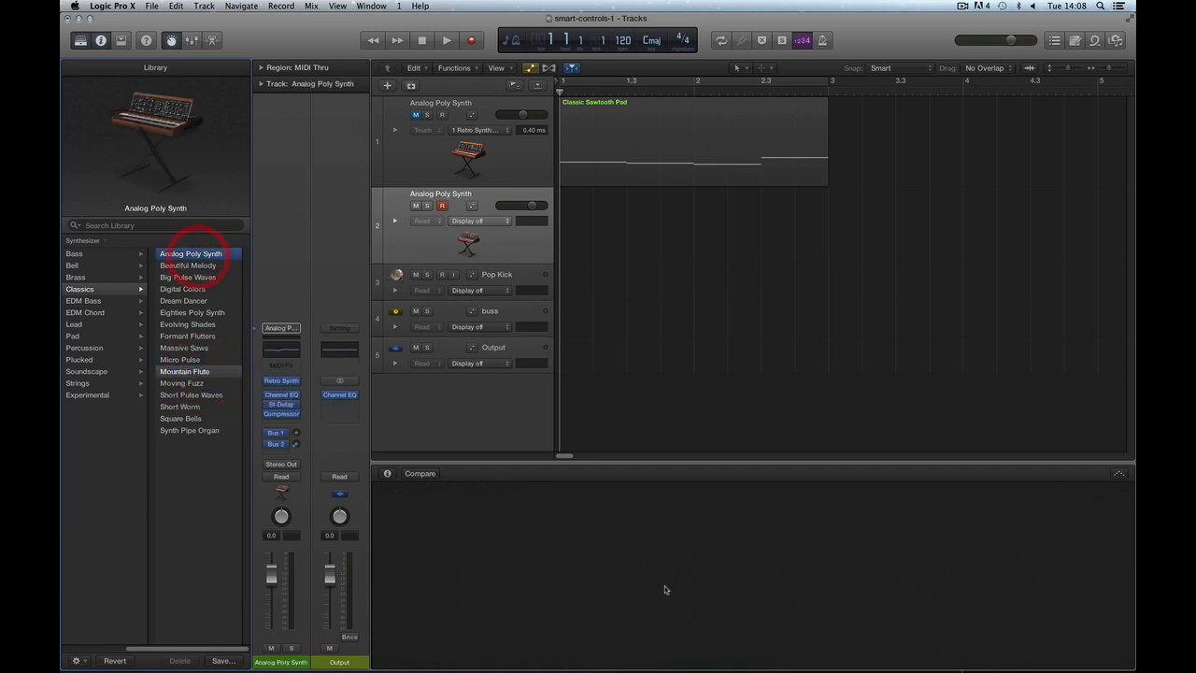
pyautogui.moveTo(280, 372)
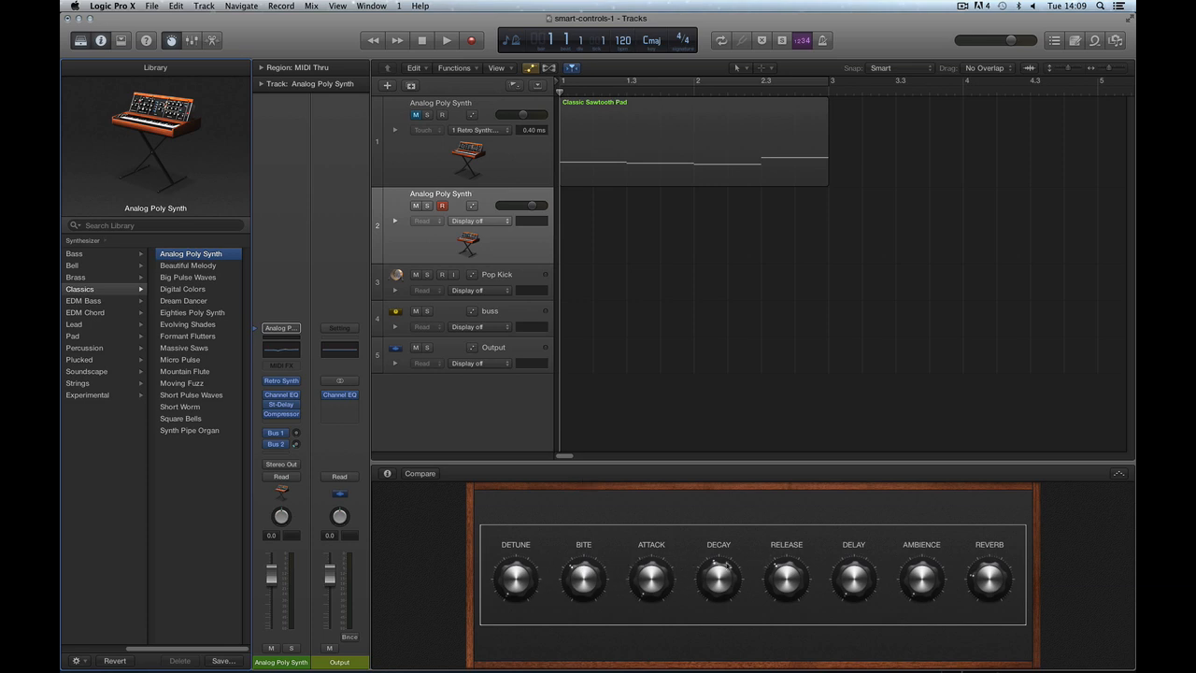
# View the Smart Controls of the Pop Kick, buss and Output tracks in turn, and reselect the second Analog Poly Synth track.
pyautogui.click(513, 274)
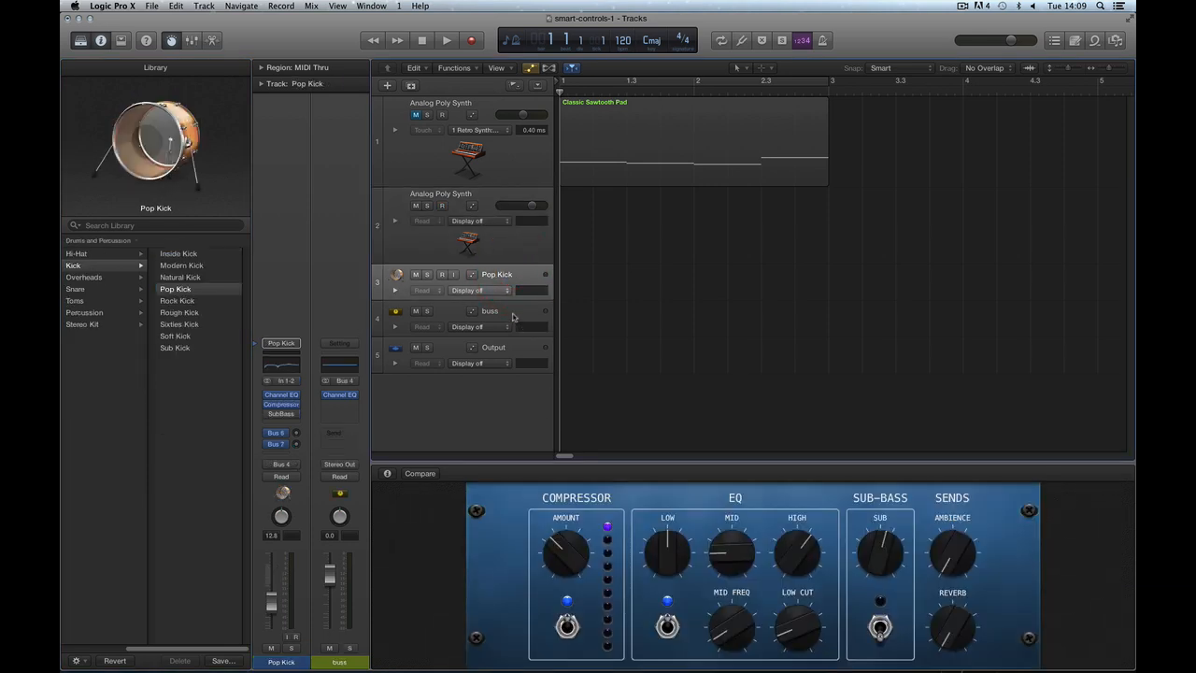
pyautogui.click(508, 312)
pyautogui.click(518, 352)
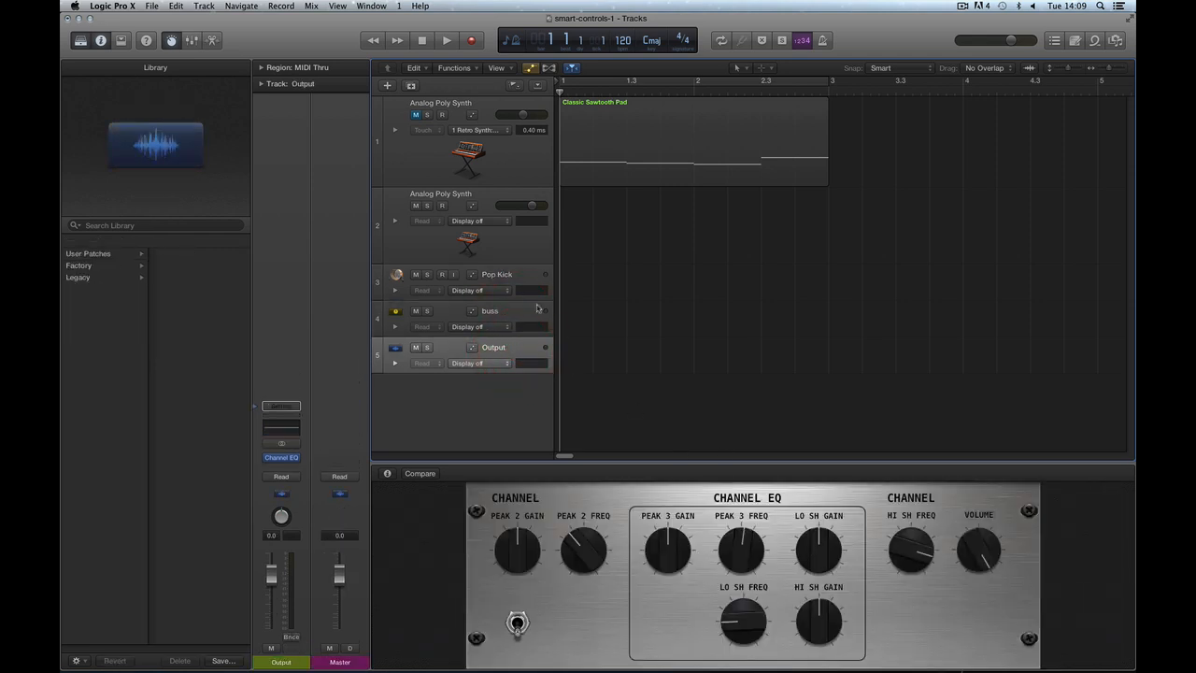
pyautogui.click(500, 243)
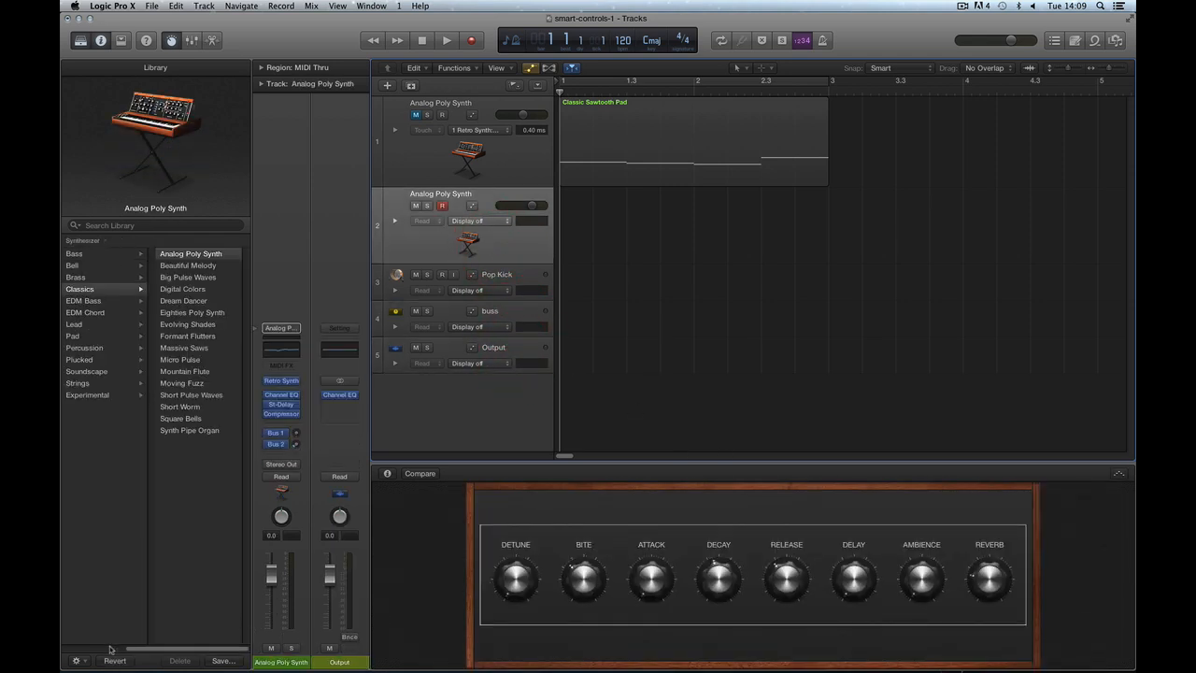
# Browse the Library's instrument categories and load the Mountain Flute patch from the Synthesizer Classics on the second track.
pyautogui.moveTo(145, 649); pyautogui.dragTo(77, 650)
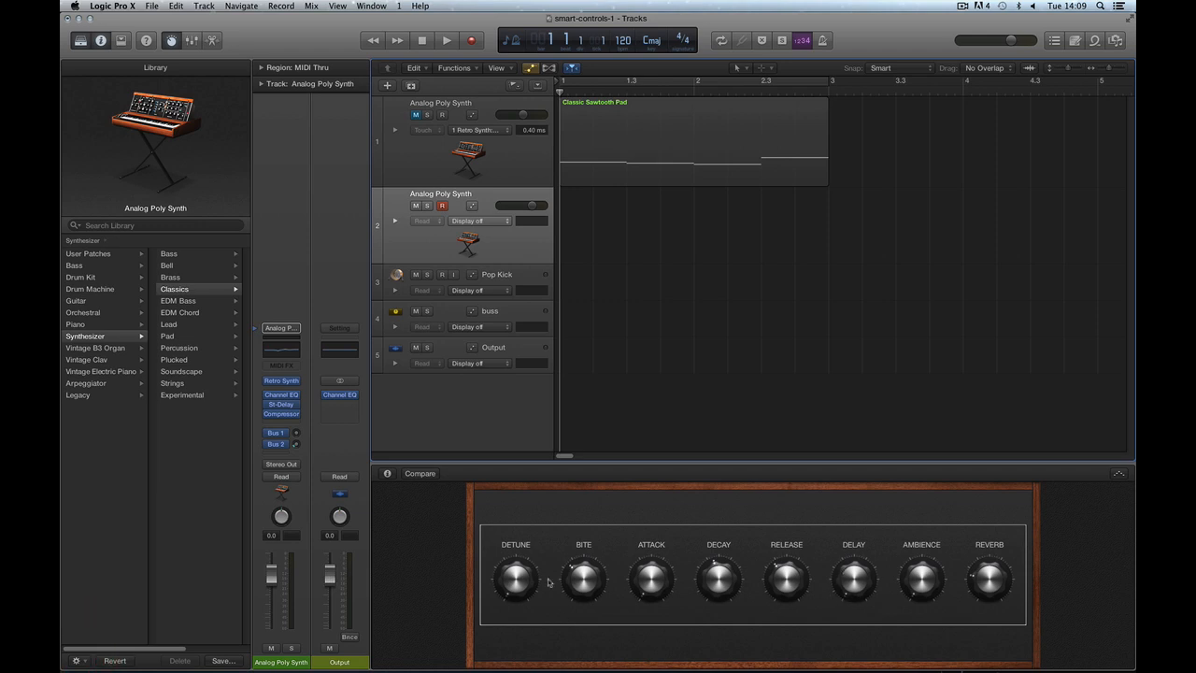
pyautogui.moveTo(183, 648); pyautogui.dragTo(327, 644)
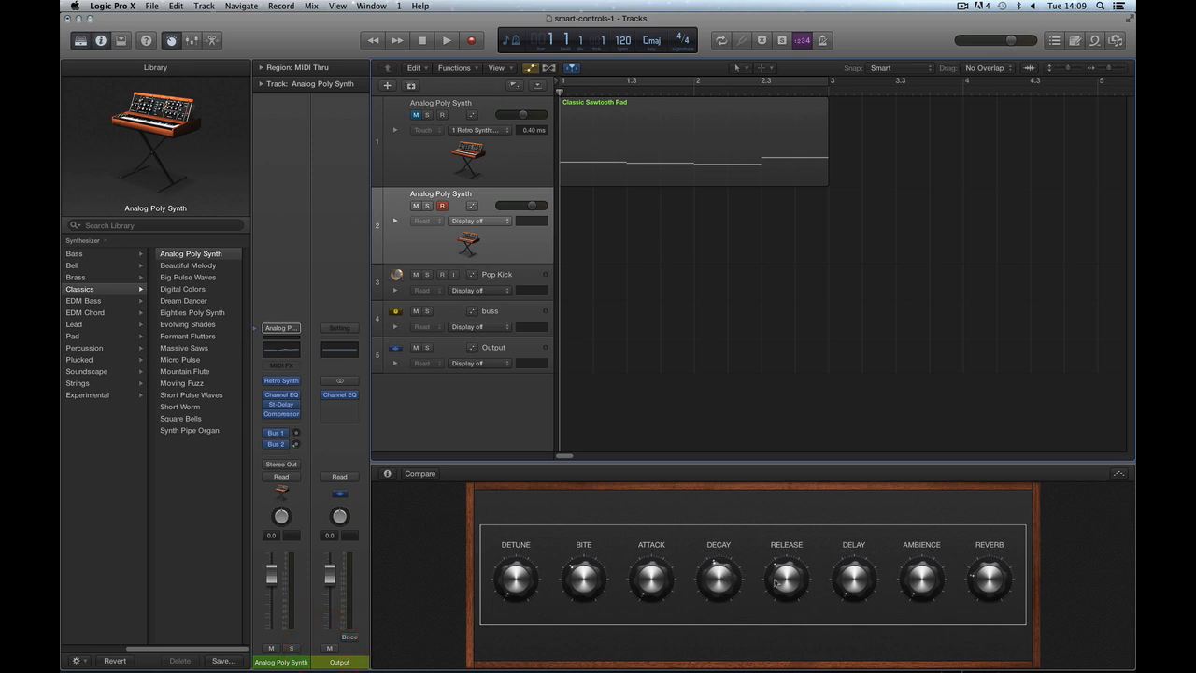
pyautogui.click(185, 371)
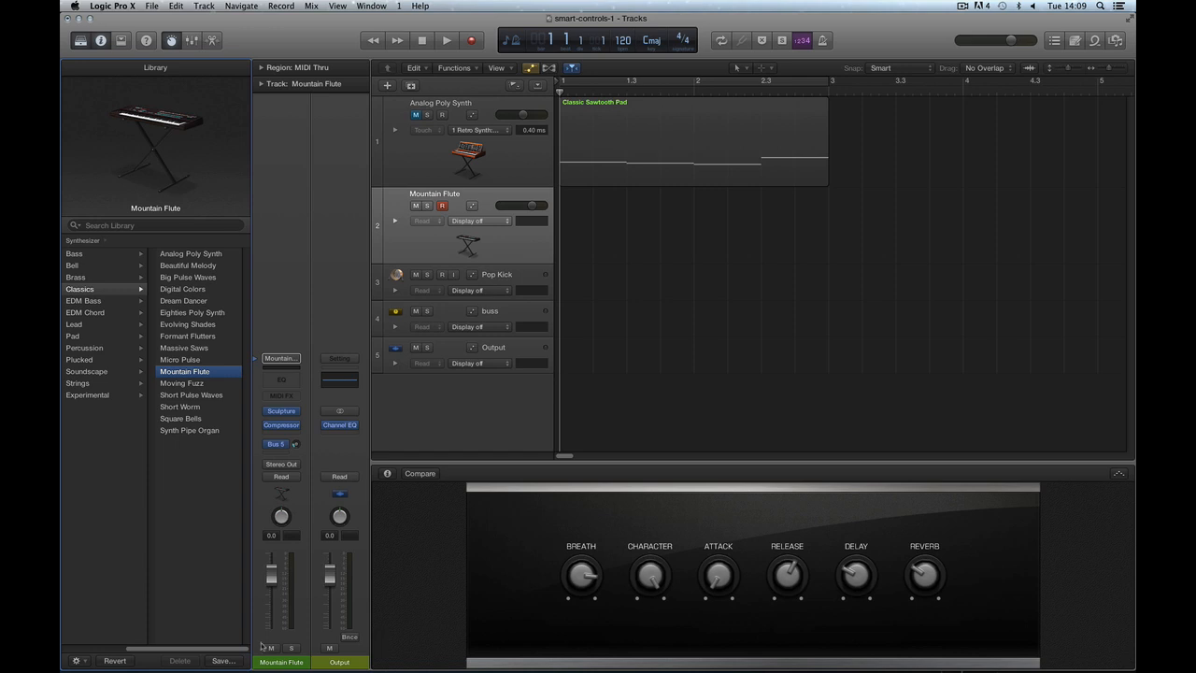
# Look through the Library's instrument categories and load the Analog Poly Synth patch from the Synthesizer Classics on the second track.
pyautogui.click(77, 652)
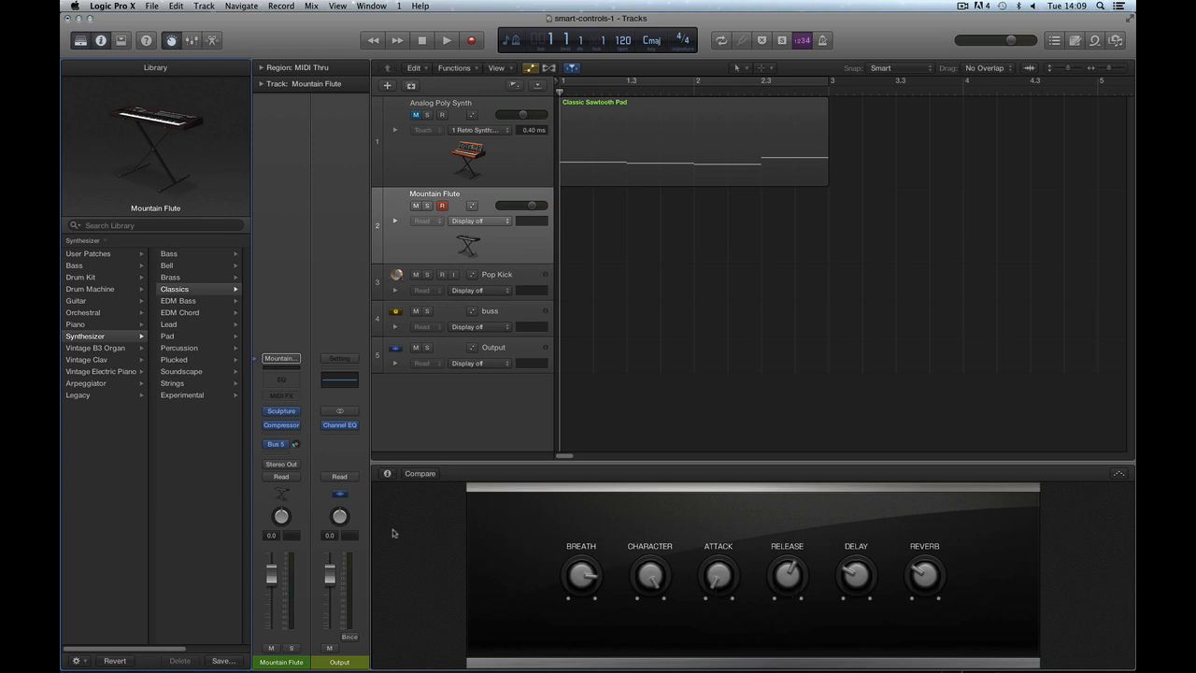
pyautogui.click(228, 647)
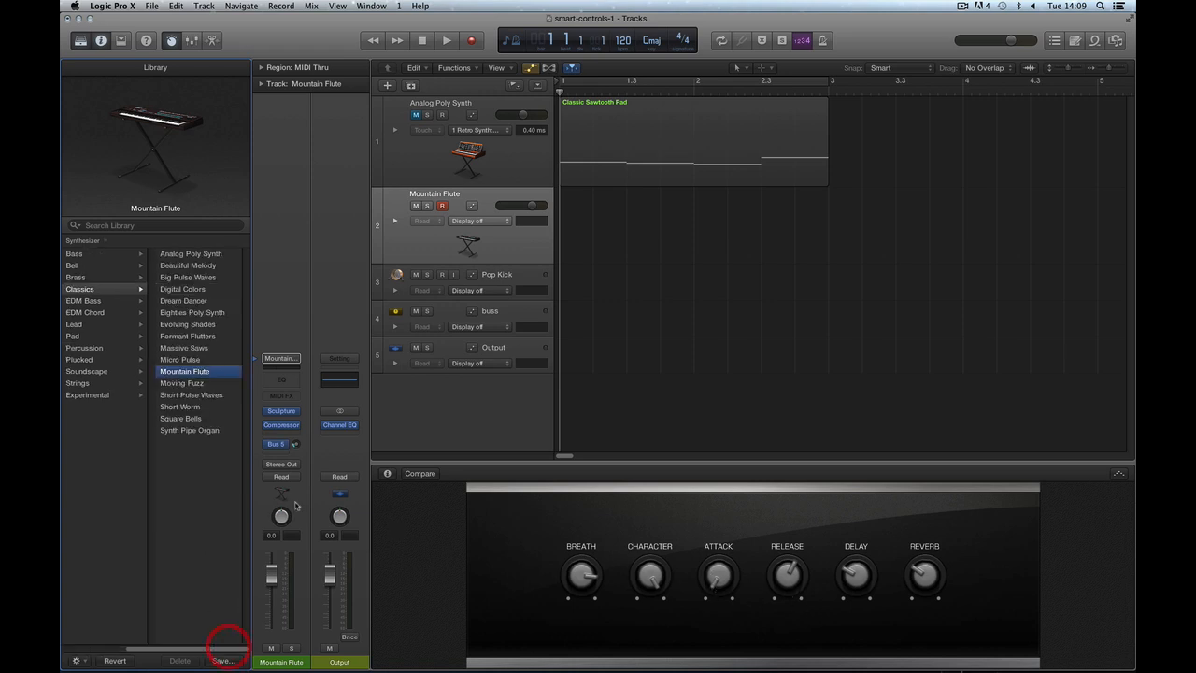
pyautogui.click(221, 260)
# Load Hard Rock Organ, Deep Funk Clav and Deluxe Modern in turn from the vintage keyboard categories on the second track.
pyautogui.click(67, 649)
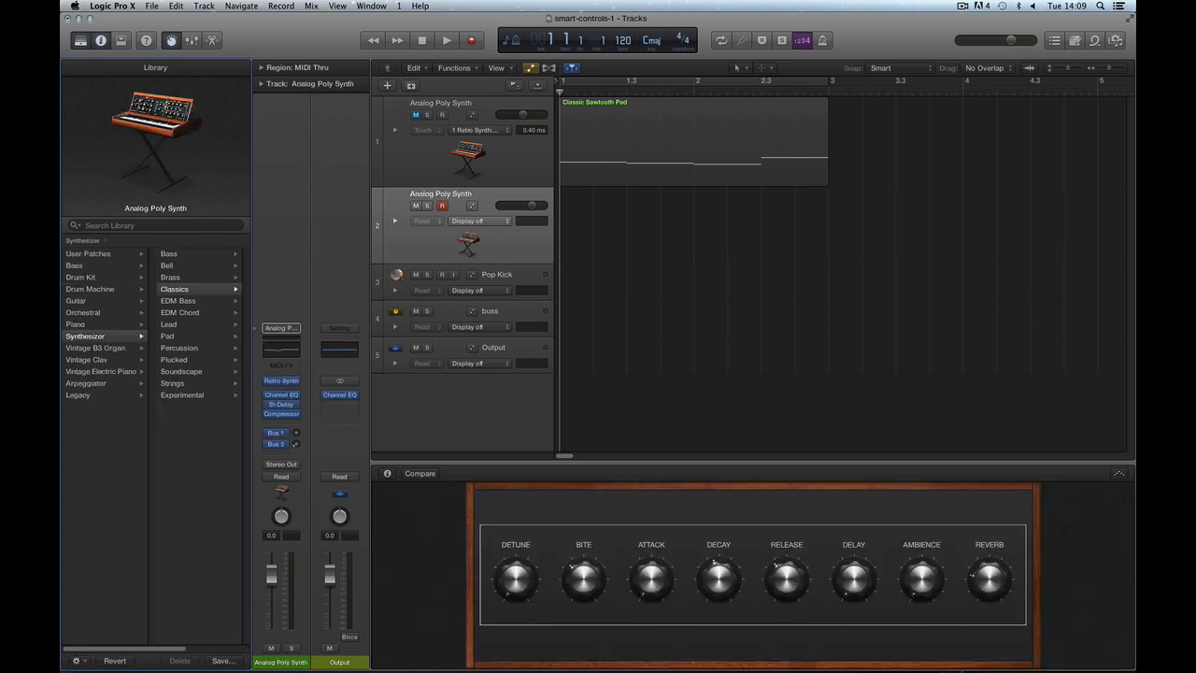
pyautogui.click(94, 348)
pyautogui.click(190, 289)
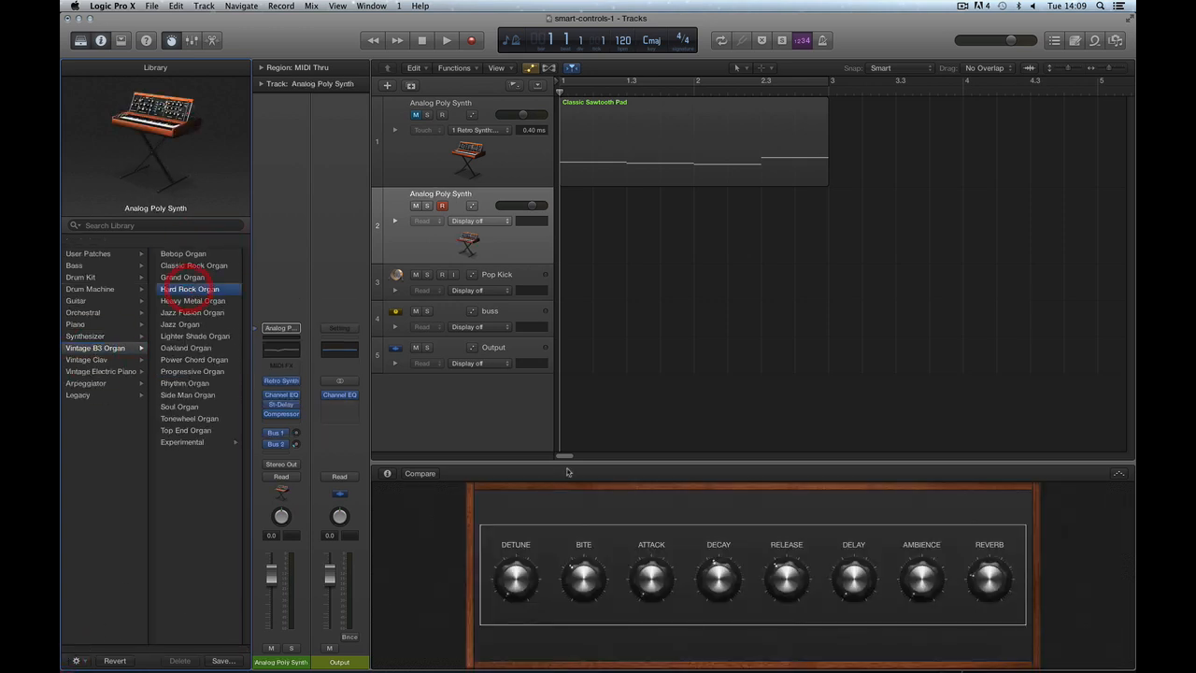
pyautogui.click(98, 361)
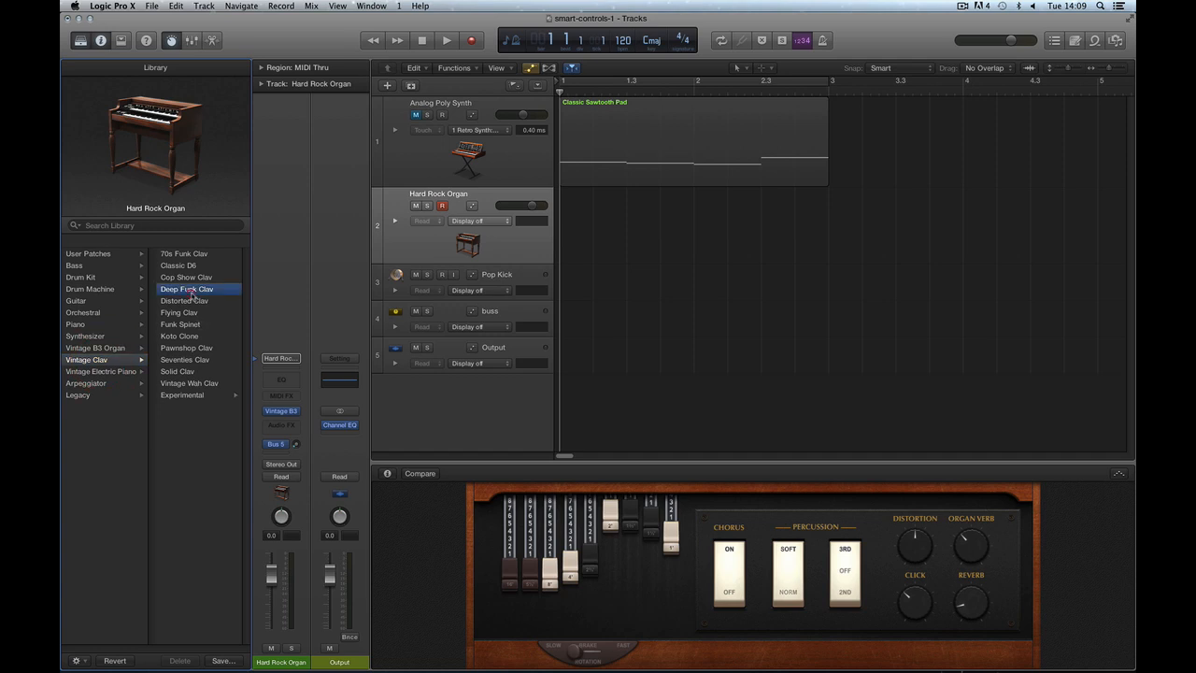
pyautogui.click(107, 372)
pyautogui.click(187, 312)
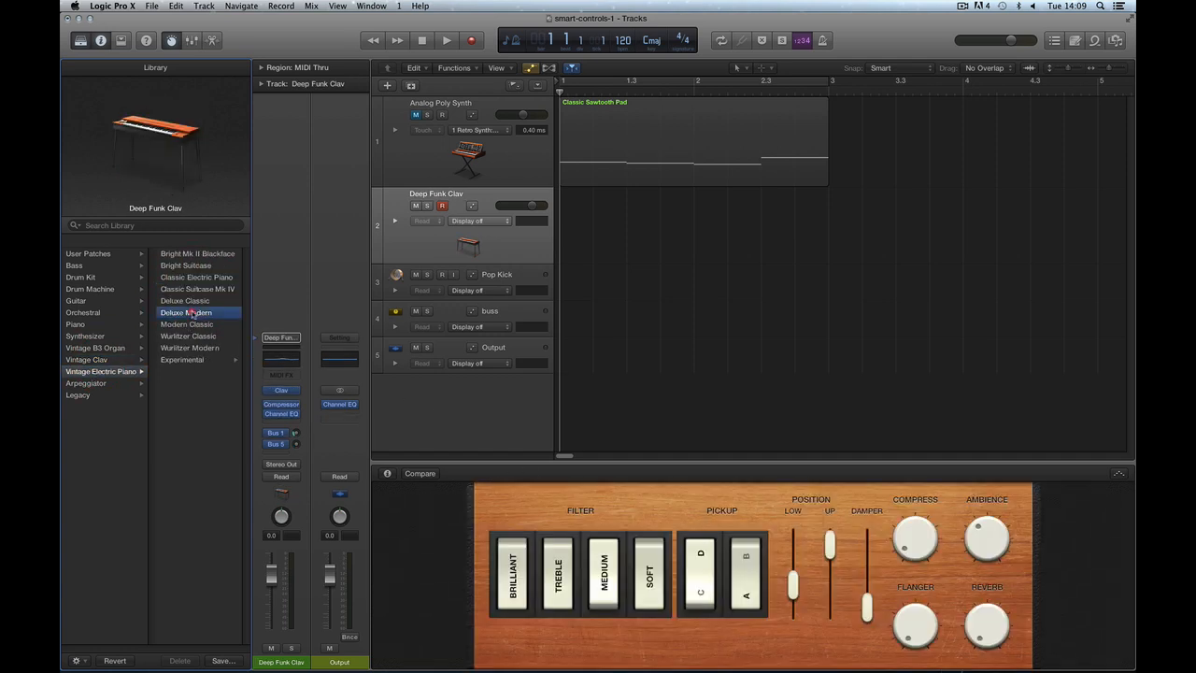
# Try the Bass patches Muted Bass and Upright Studio Bass on the second track to compare their Smart Controls.
pyautogui.click(77, 265)
pyautogui.click(180, 253)
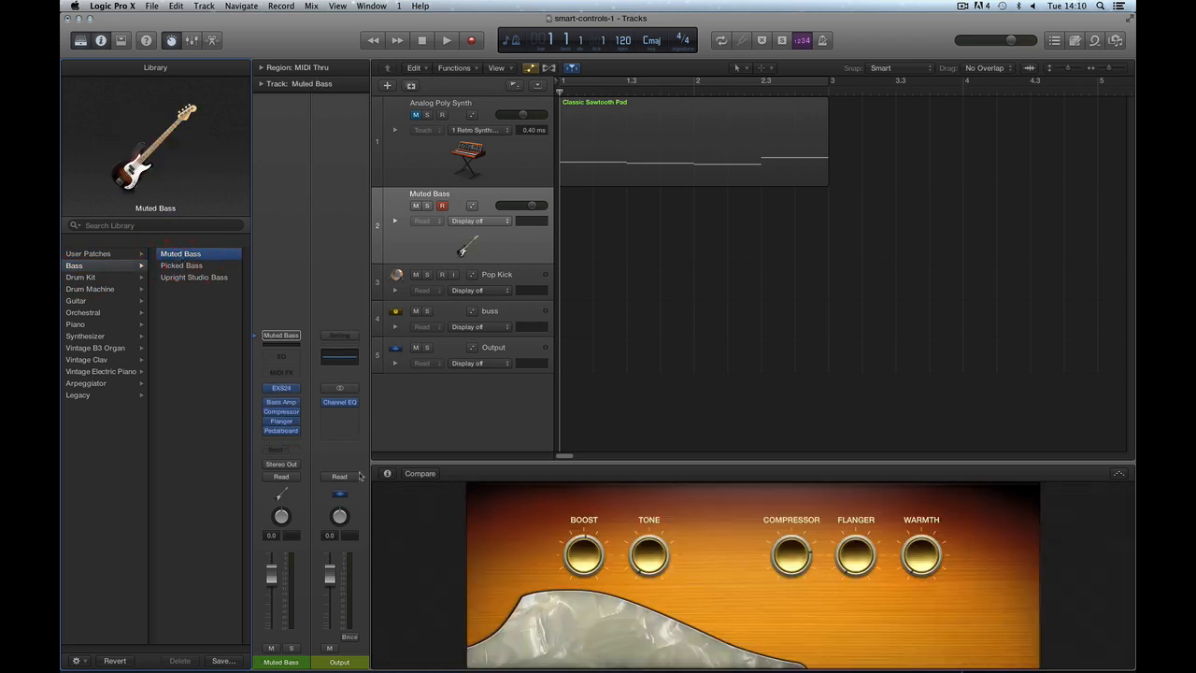
pyautogui.click(201, 277)
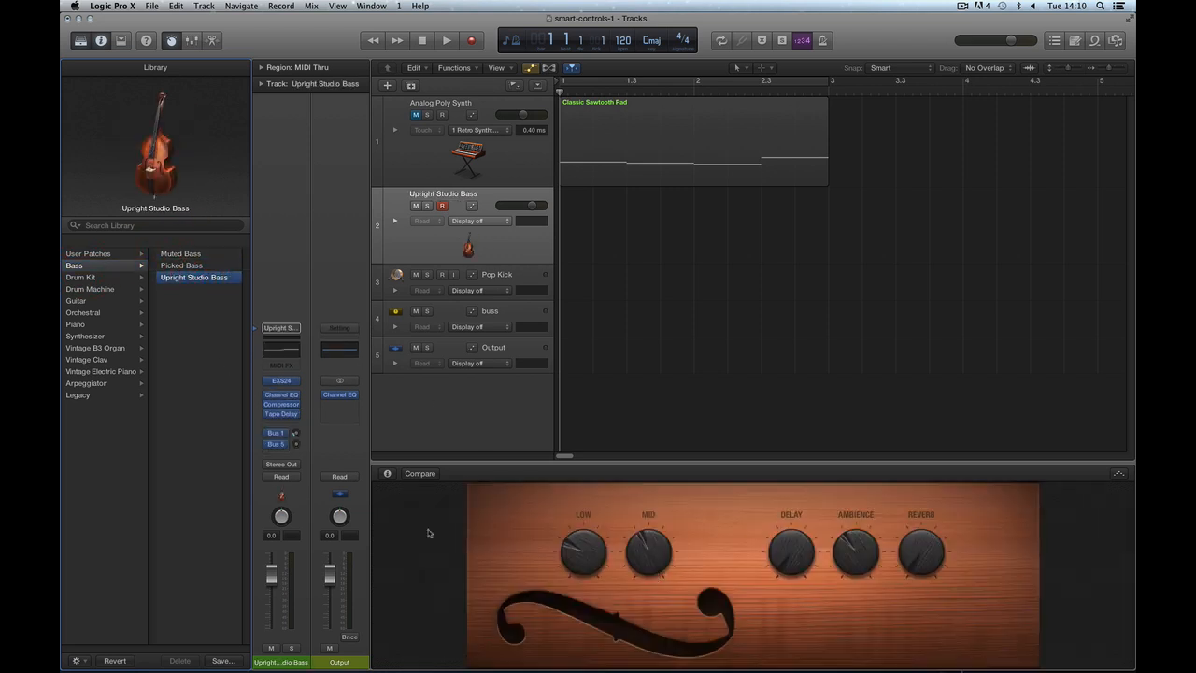
# Try the Guitar patches Acoustic Guitar and Classic Clean on the second track.
pyautogui.click(83, 301)
pyautogui.click(201, 254)
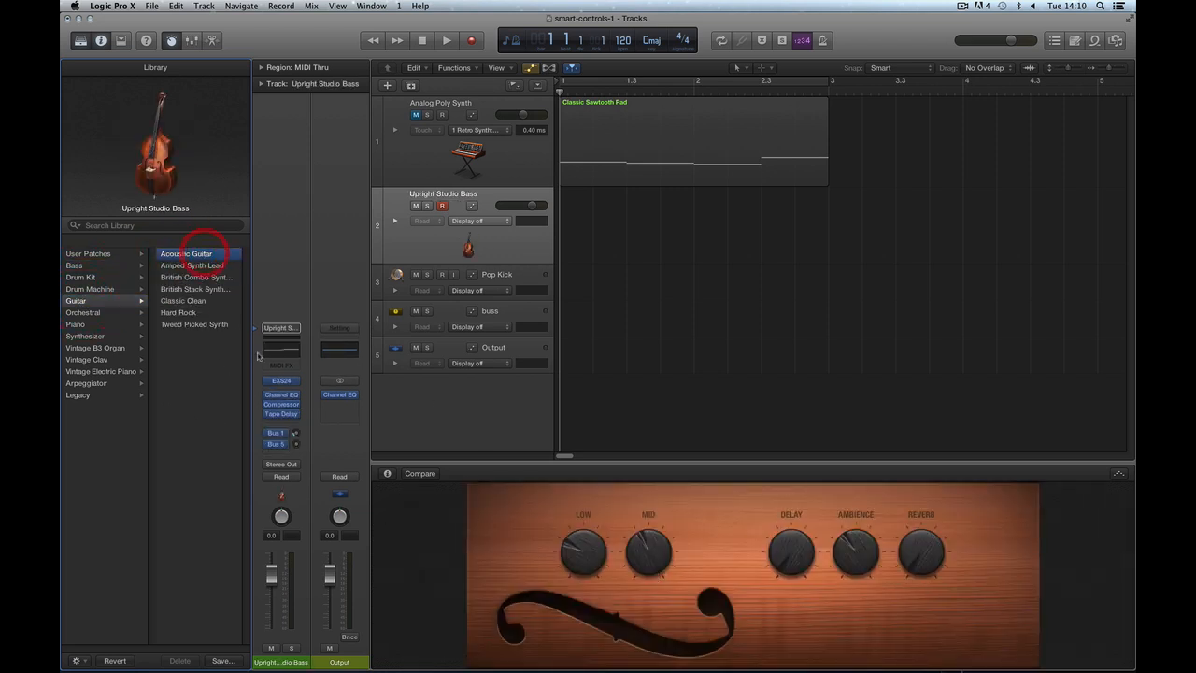
pyautogui.click(187, 302)
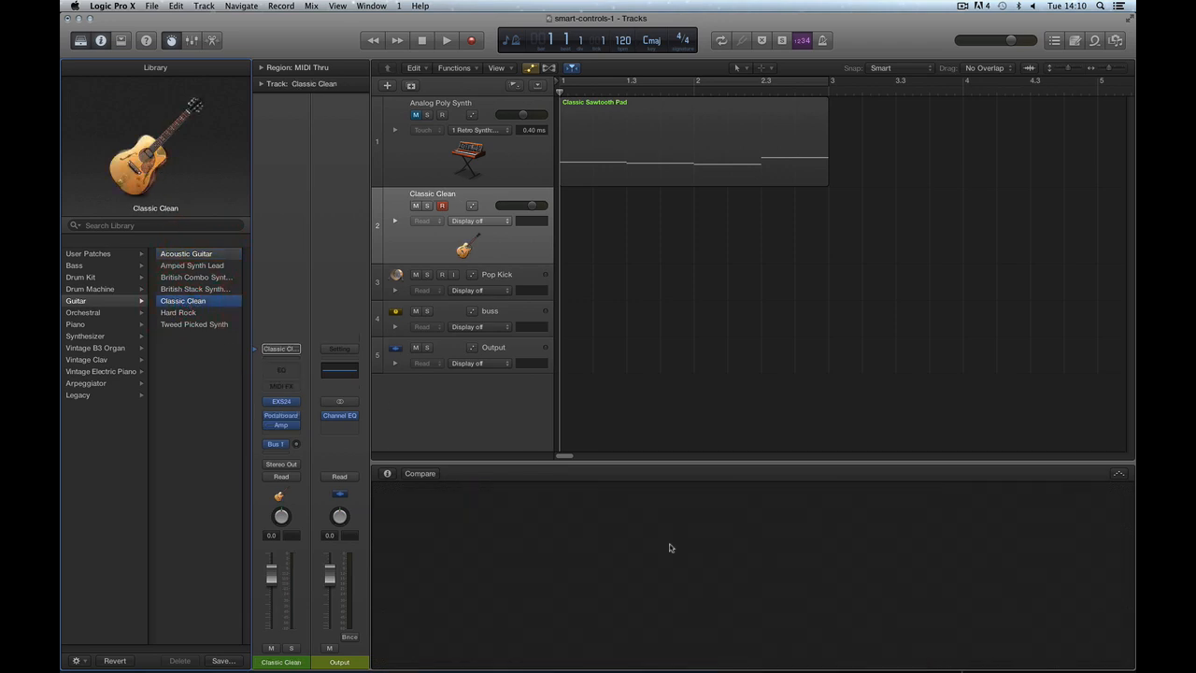
# Load the piano patch Grand Piano and Pad on the second track, followed by the drum machine patch Grimy 909.
pyautogui.click(82, 324)
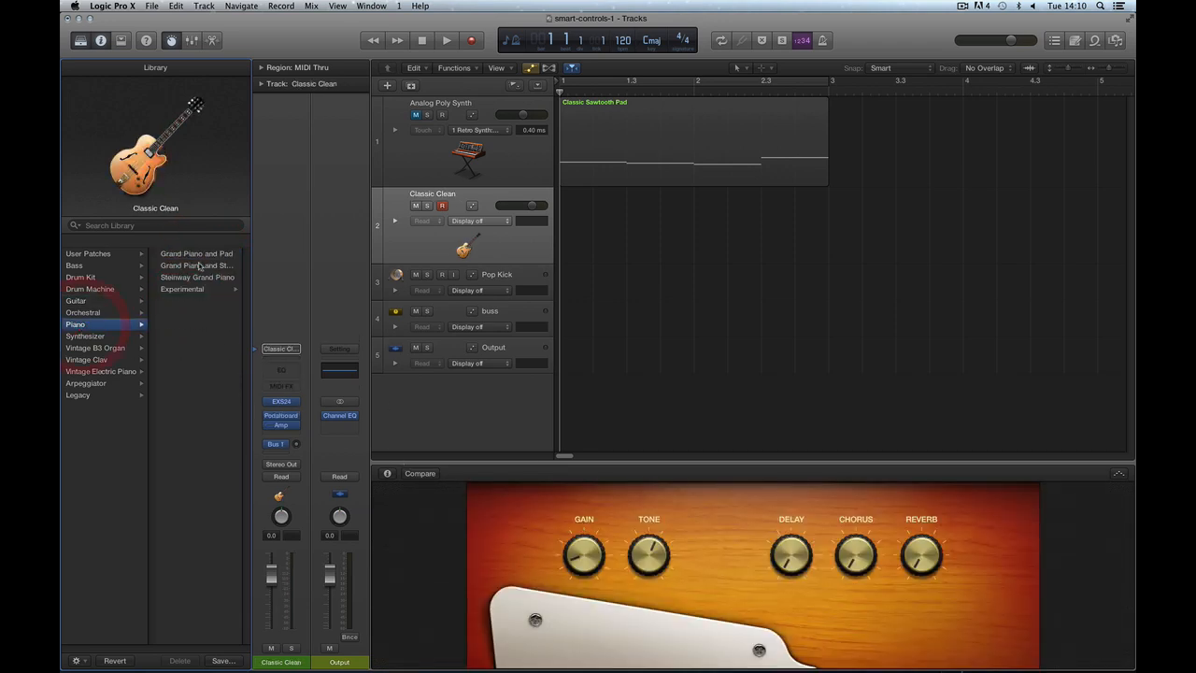
pyautogui.click(196, 254)
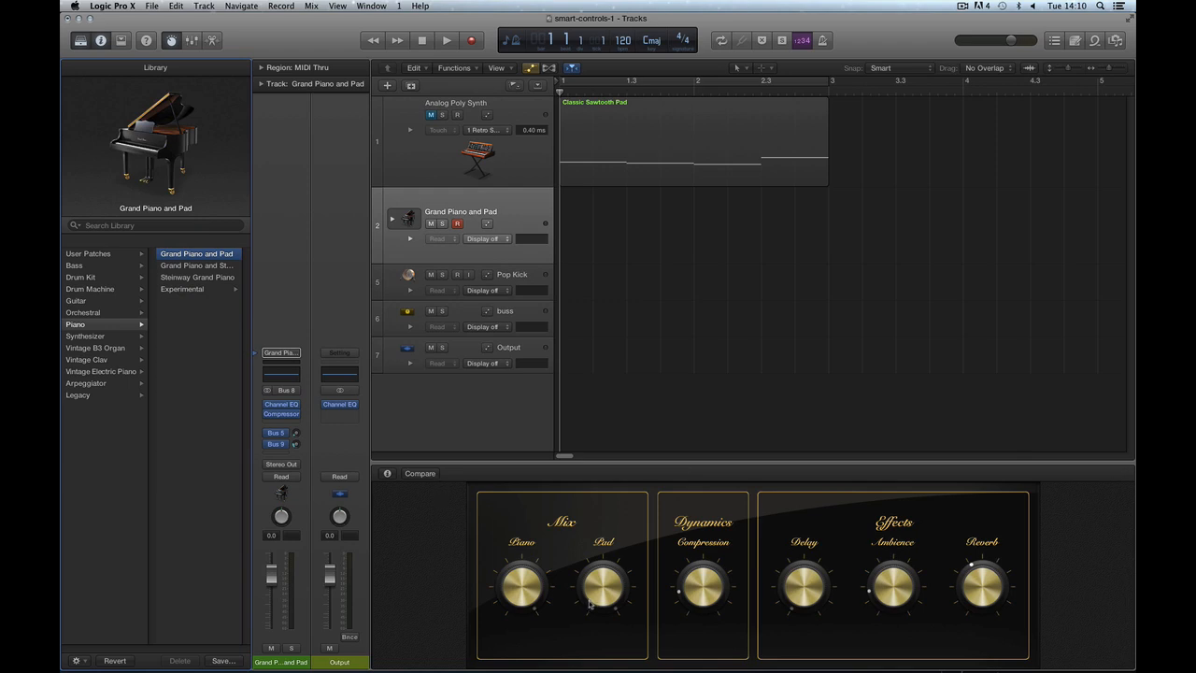
pyautogui.click(86, 288)
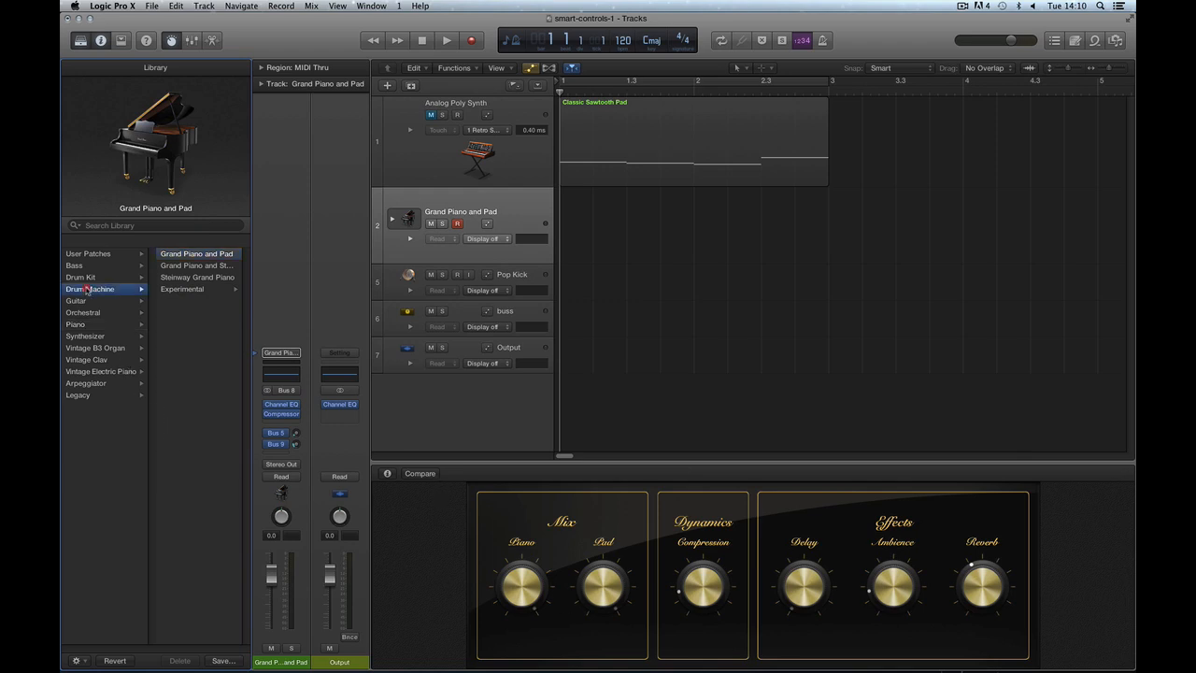
pyautogui.click(179, 383)
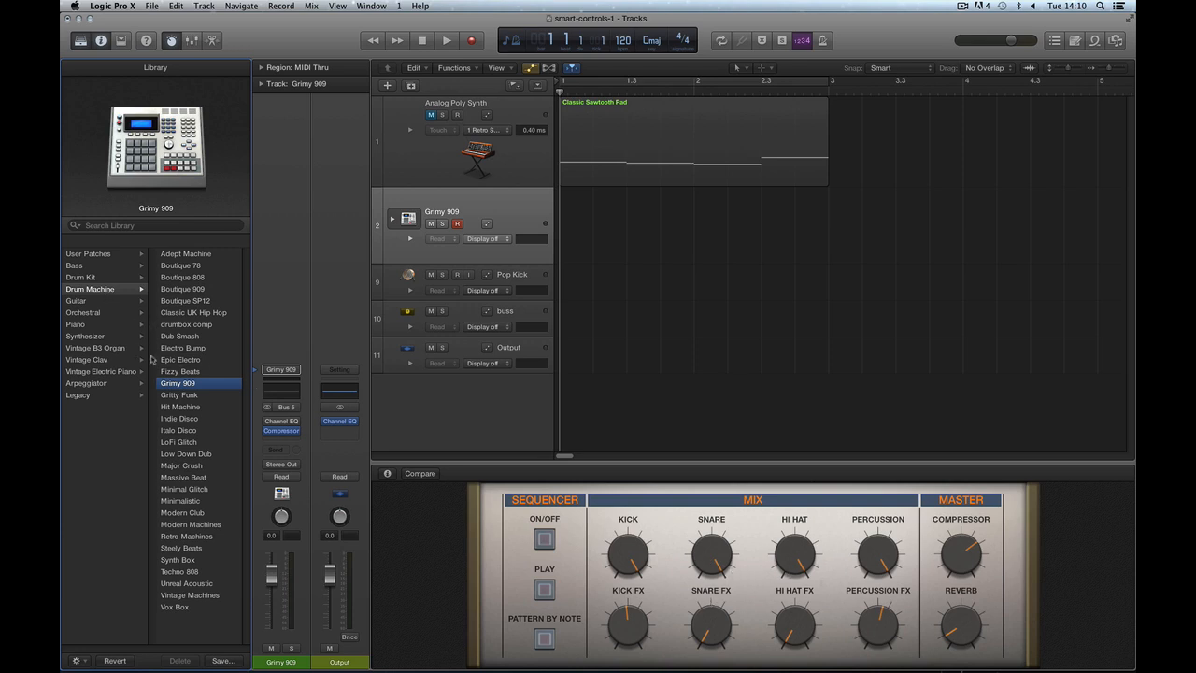
# Load the Orchestral patches String Ensemble and Full Brass in turn on the second track.
pyautogui.click(84, 312)
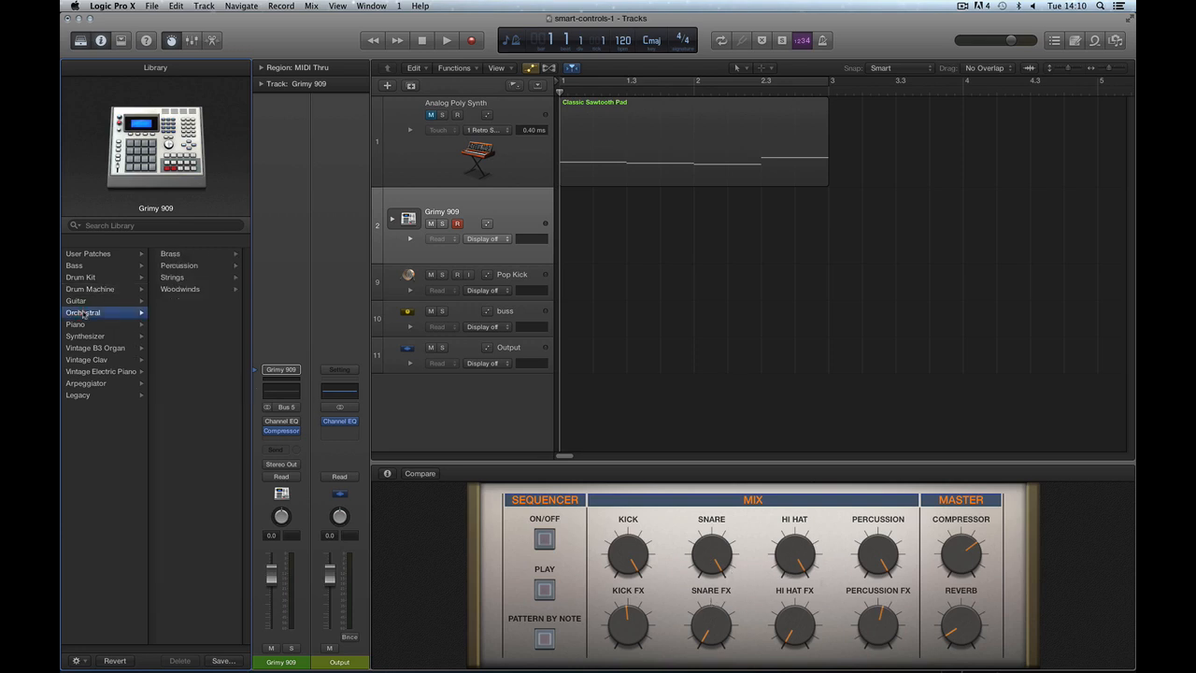
pyautogui.click(171, 276)
pyautogui.click(184, 255)
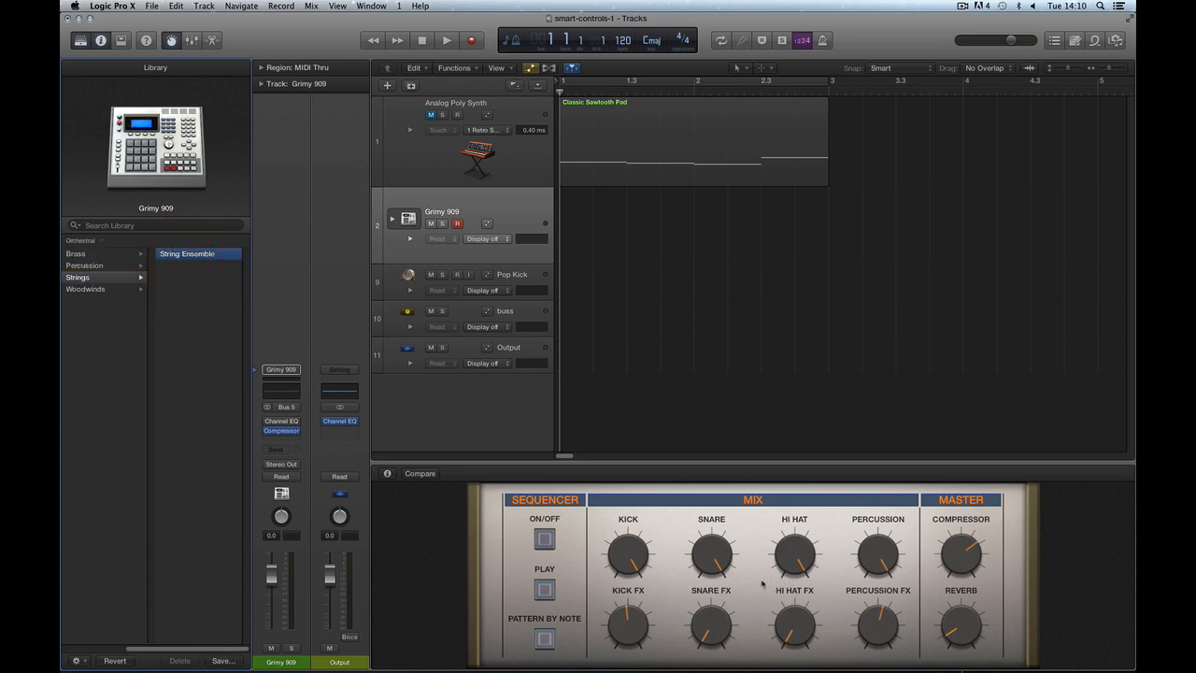
pyautogui.click(94, 256)
pyautogui.click(201, 256)
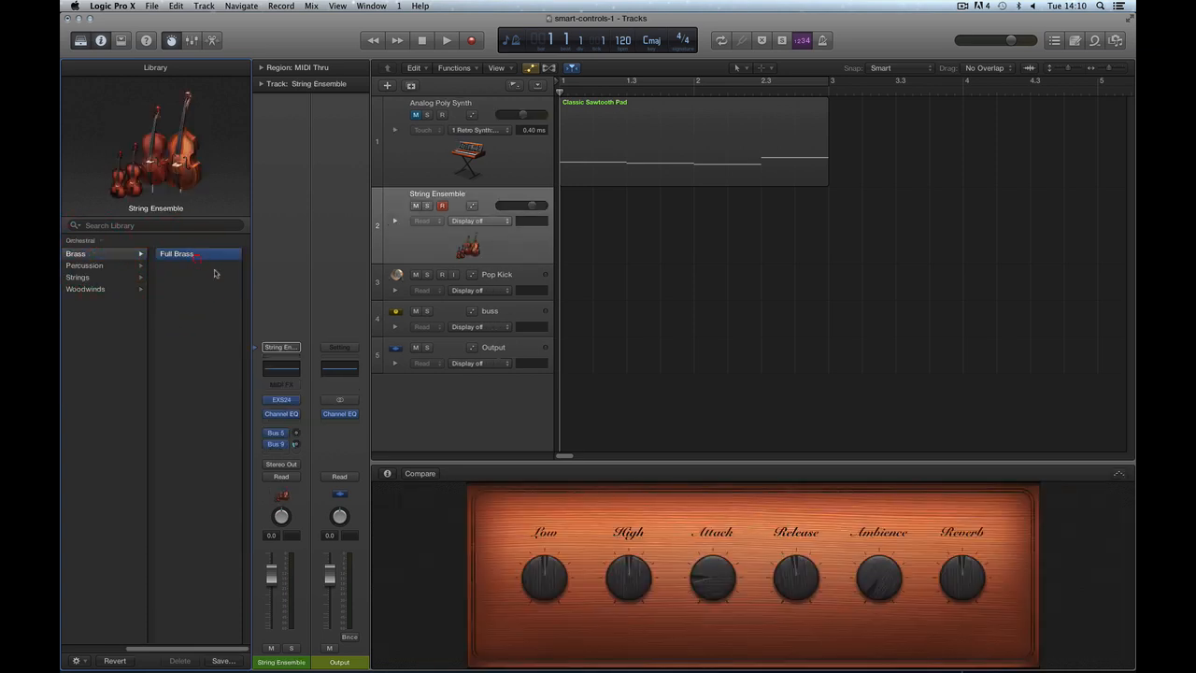
# Return the second track to the Analog Poly Synth patch from the Synthesizer Classics.
pyautogui.click(78, 648)
pyautogui.click(90, 337)
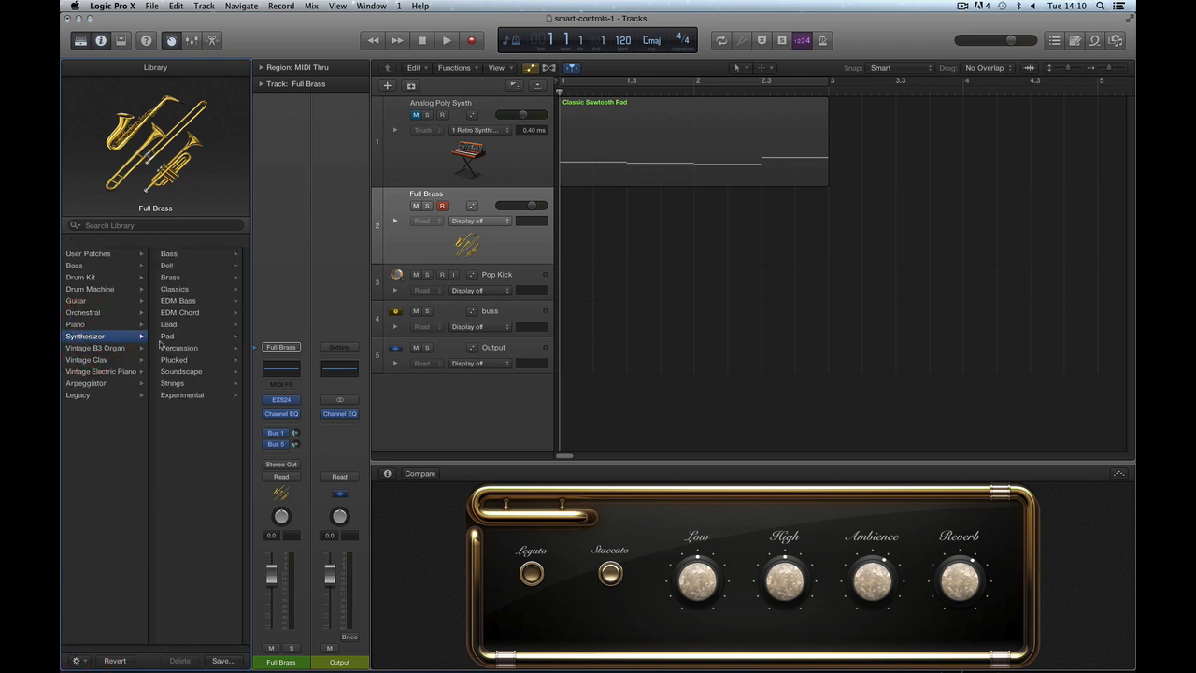
pyautogui.click(174, 290)
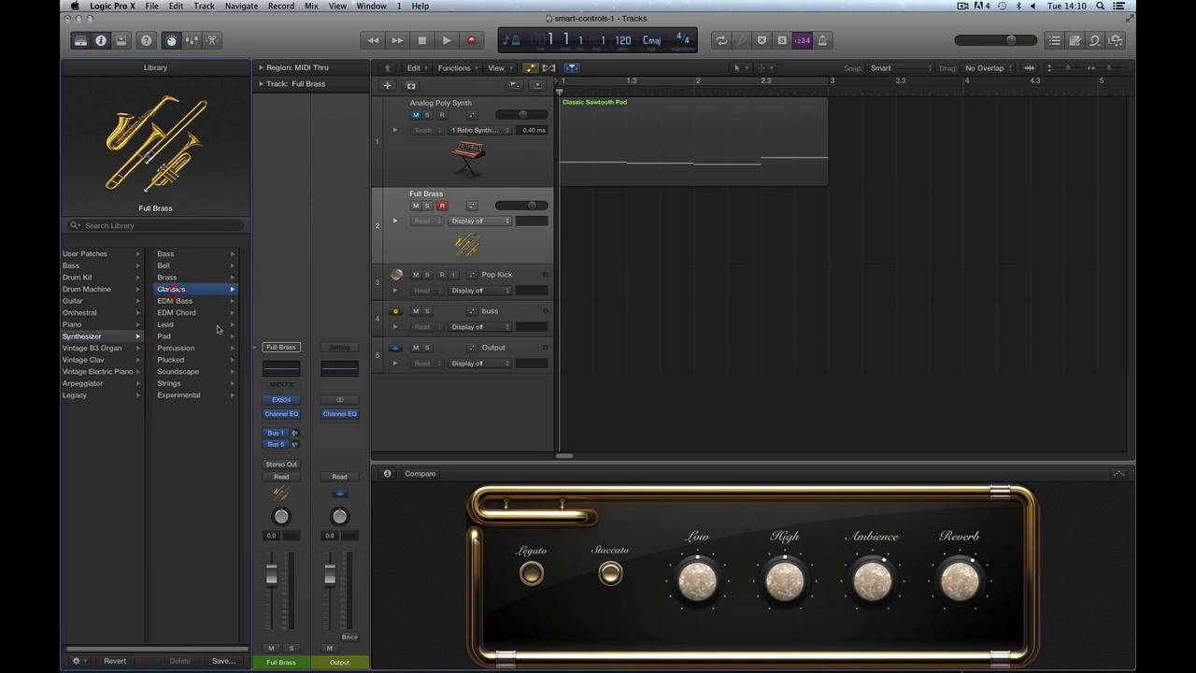
pyautogui.click(191, 254)
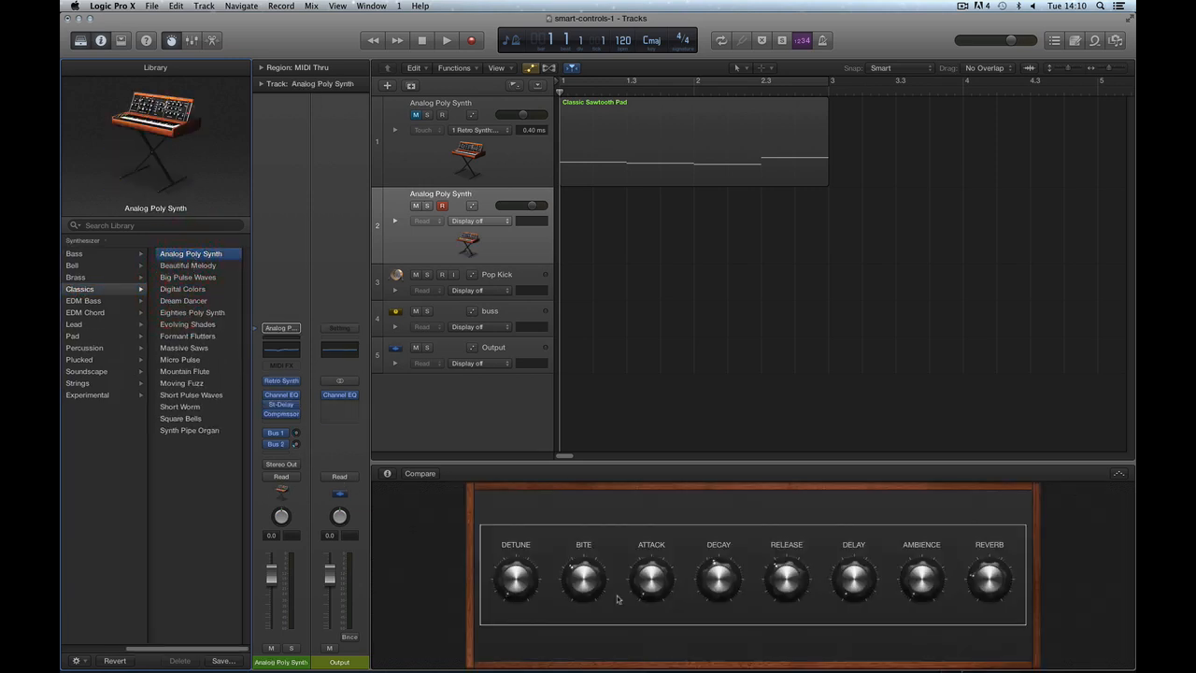
# Select the Pop Kick track and try the Clean Guitar patches Brit and Clean, Big Tube, Dubwise and Heavenly Tweed on it.
pyautogui.click(504, 282)
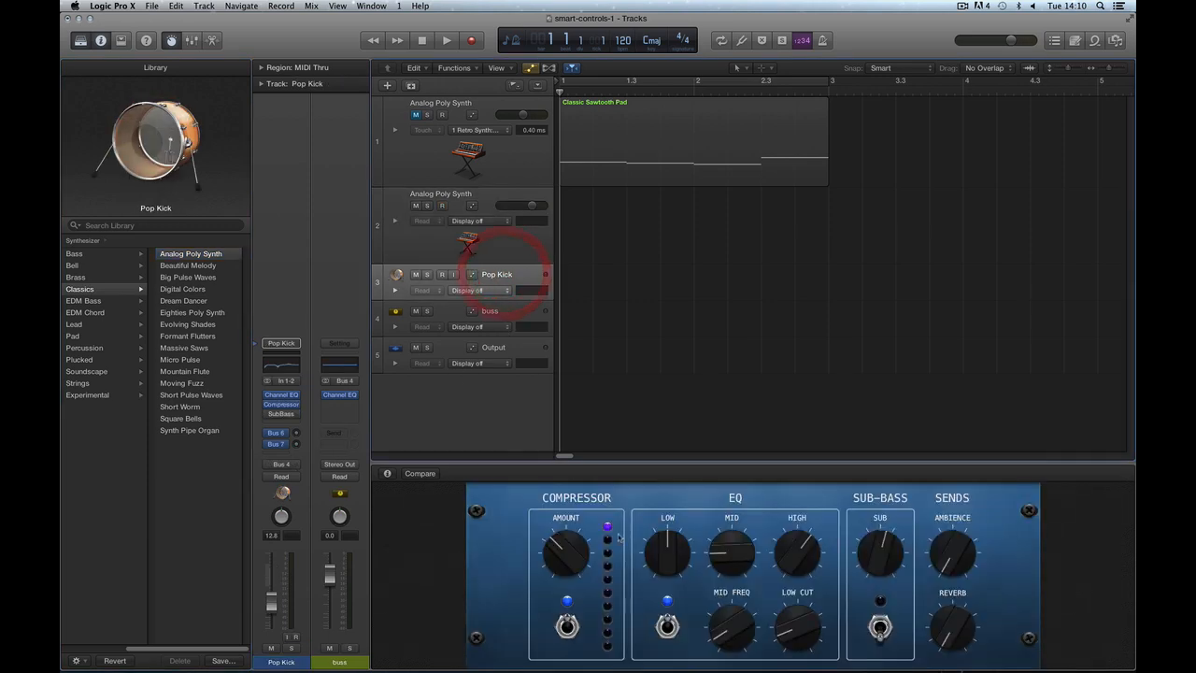
pyautogui.click(74, 651)
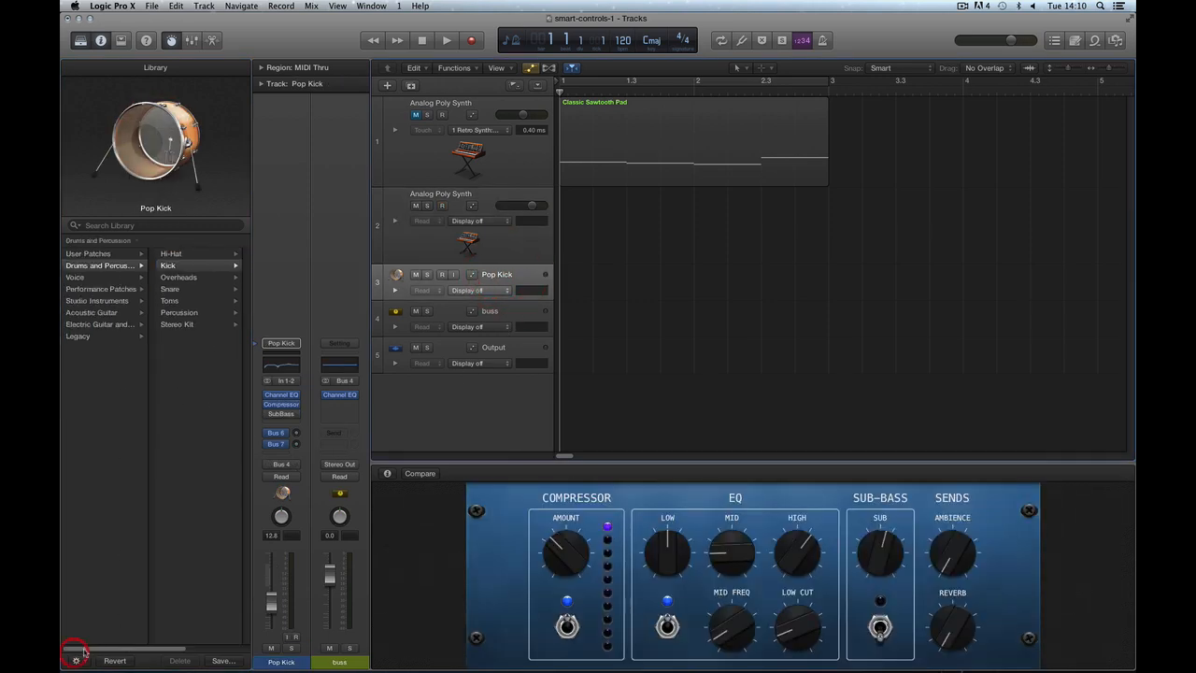
pyautogui.click(105, 324)
pyautogui.click(190, 266)
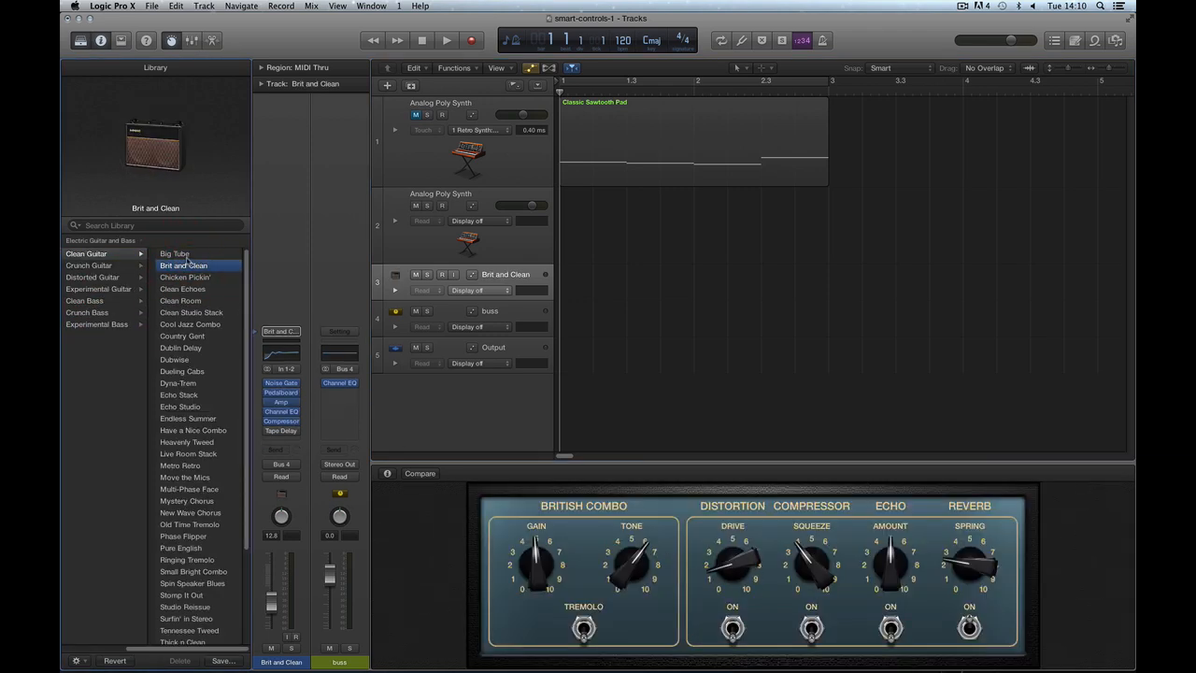
pyautogui.click(186, 255)
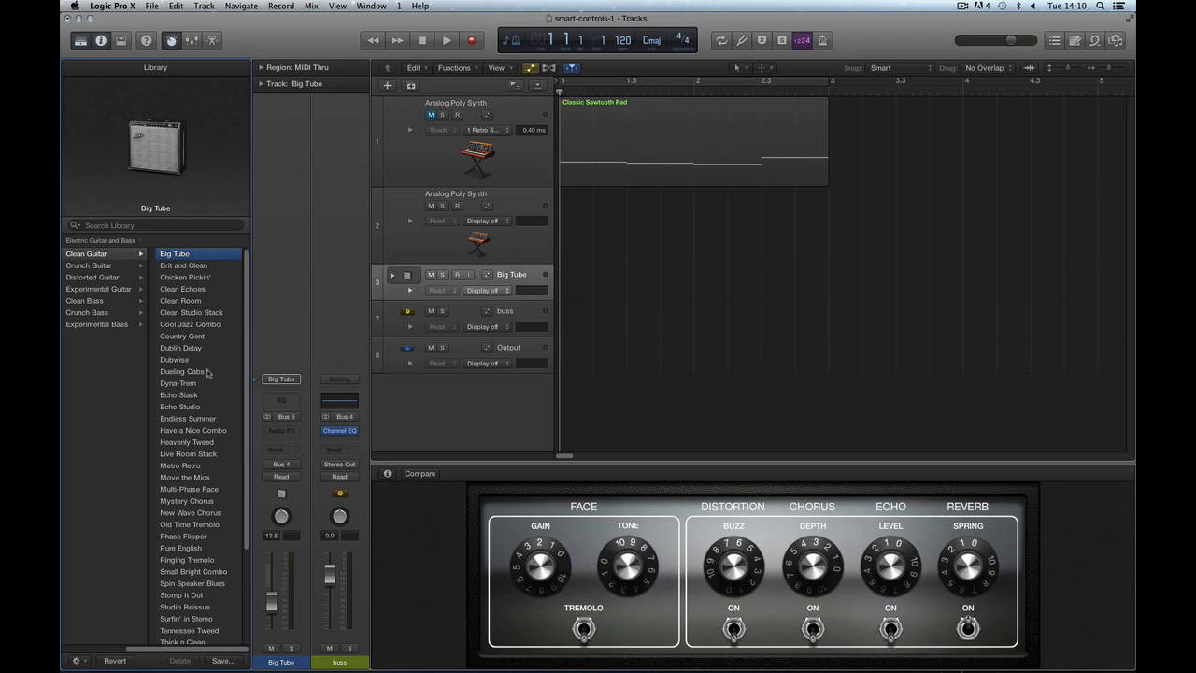
pyautogui.click(192, 360)
pyautogui.click(201, 442)
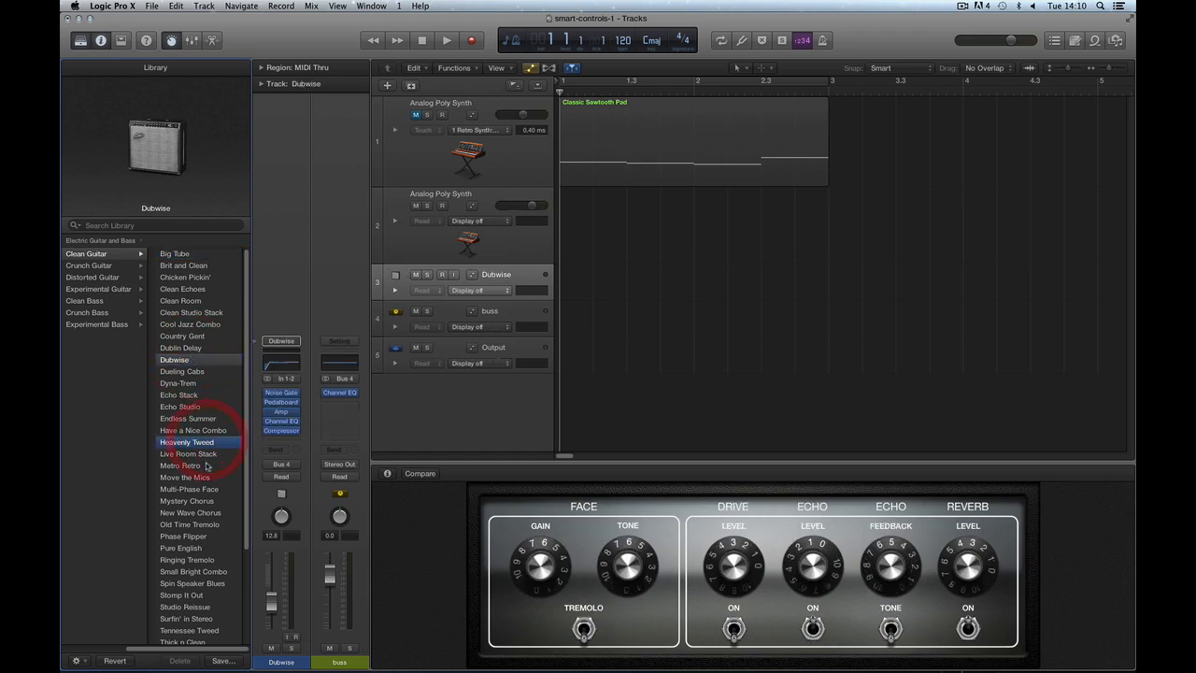
# Load the Distorted Guitar patches Flangilated Lead and Maelstrom, and the Clean Bass patch Sub Station, on the third track.
pyautogui.click(105, 278)
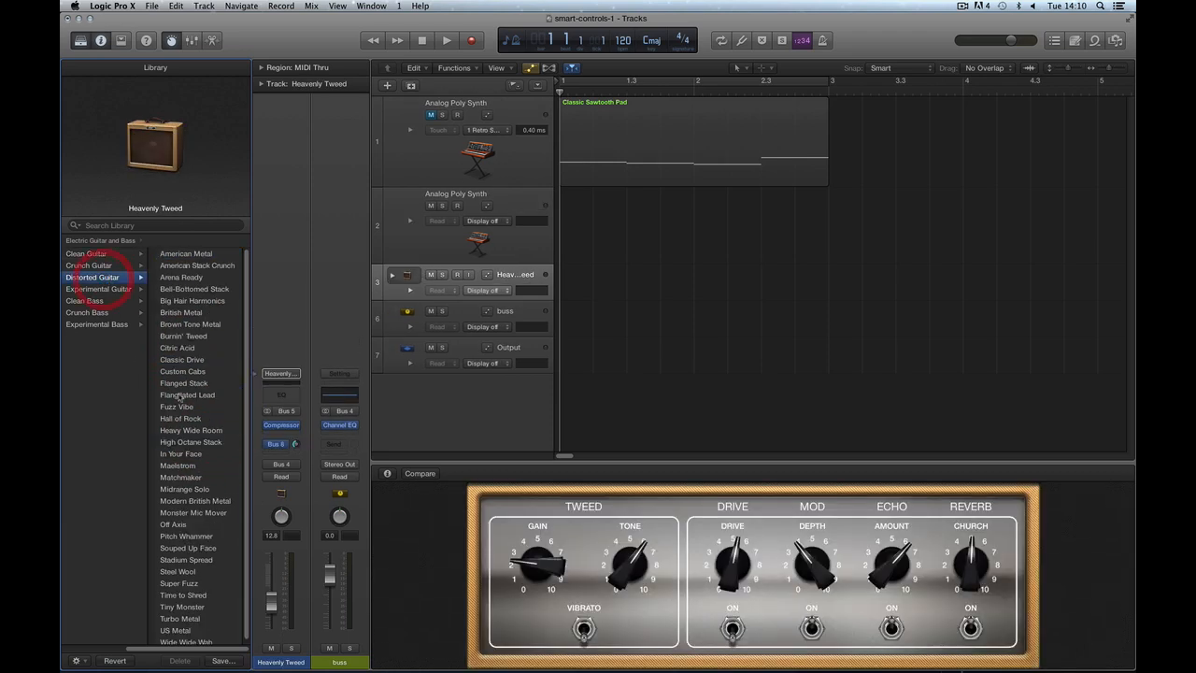
pyautogui.click(180, 395)
pyautogui.click(178, 465)
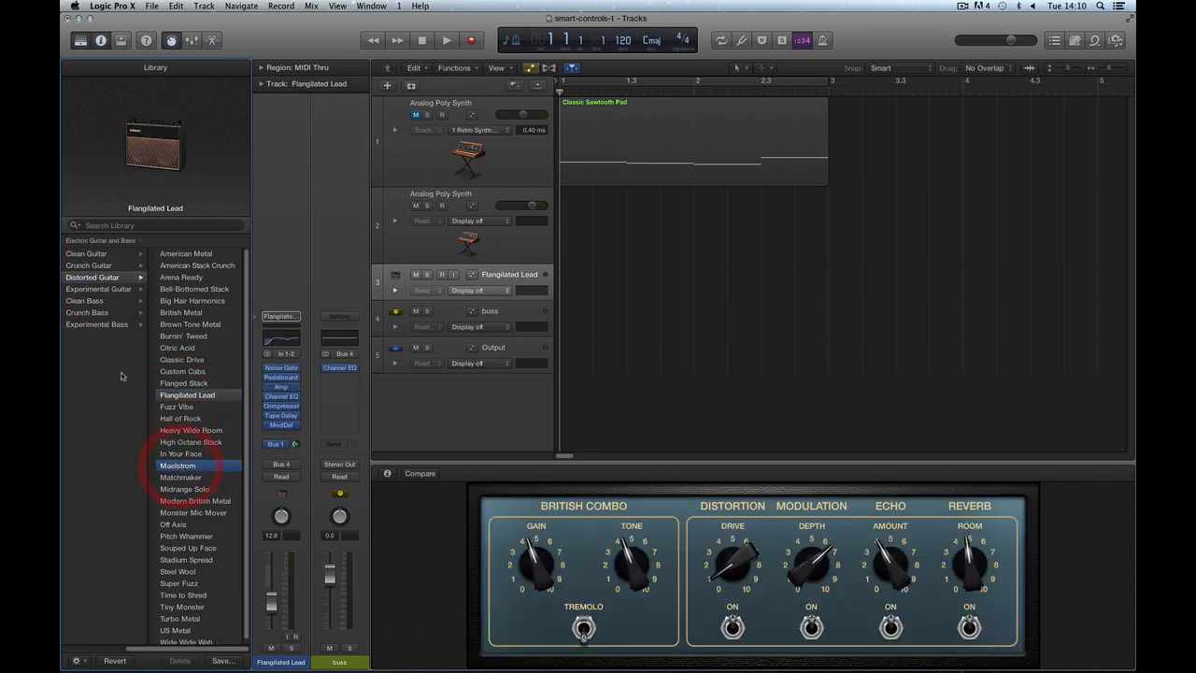
pyautogui.click(97, 301)
pyautogui.click(178, 395)
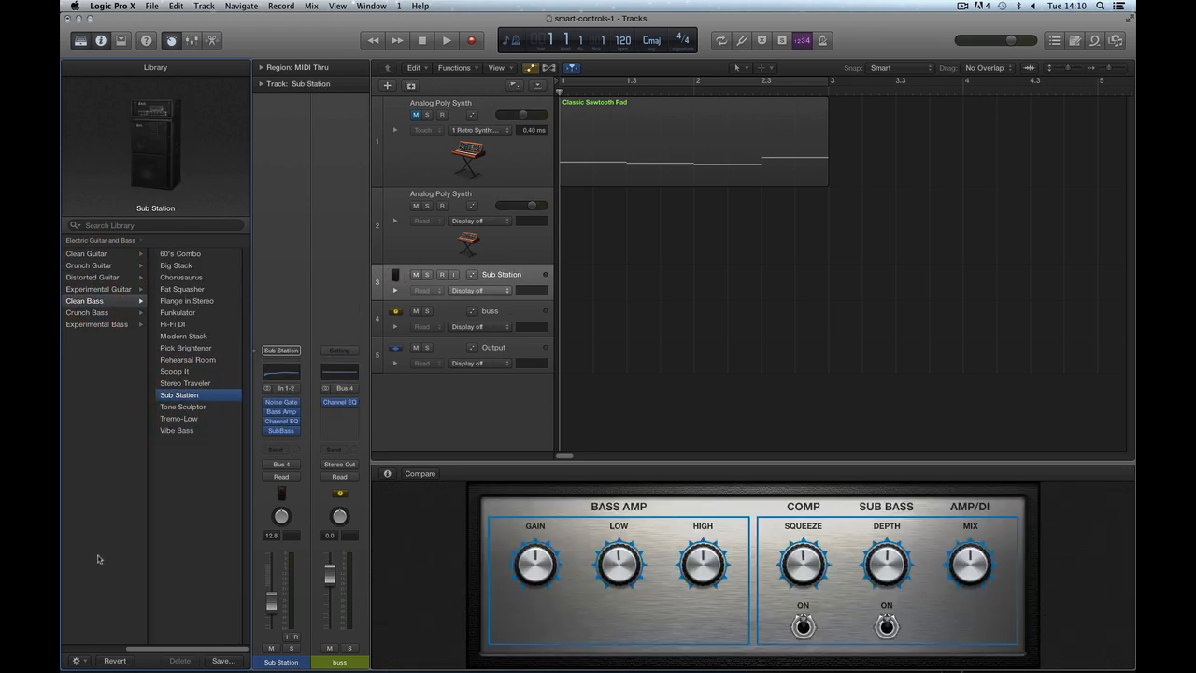
# Browse the Voice patches and restore the Pop Kick patch from the Drums and Percussion Kick category on the third track.
pyautogui.click(77, 647)
pyautogui.click(76, 278)
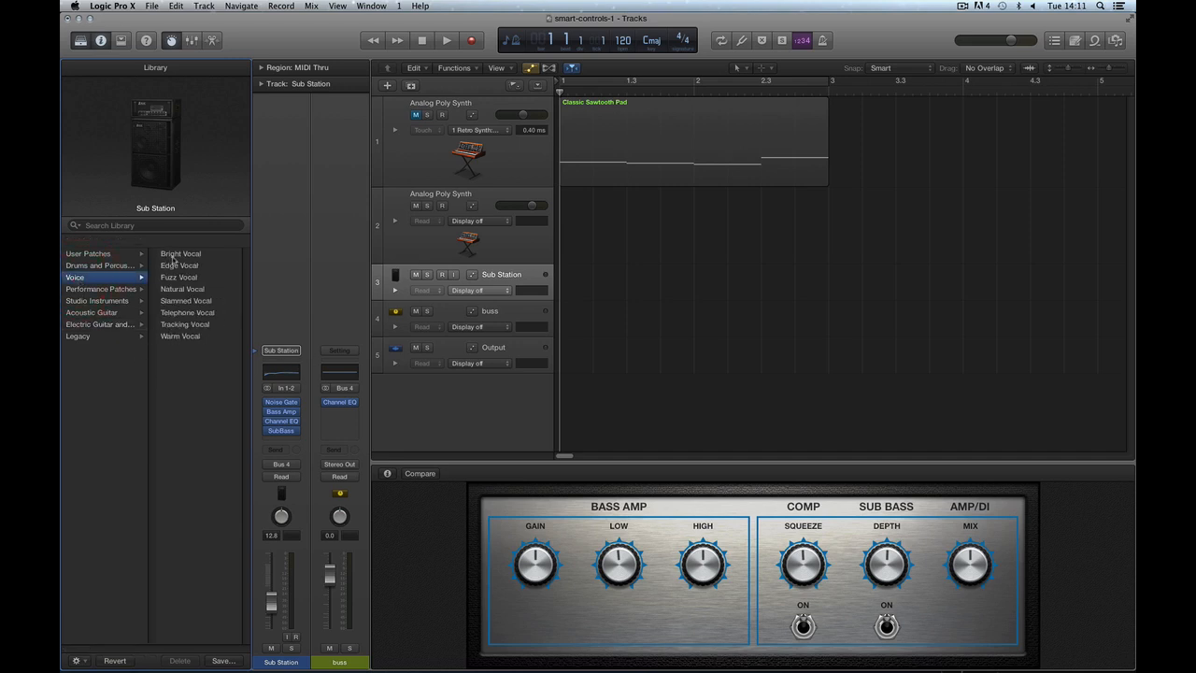
pyautogui.click(89, 265)
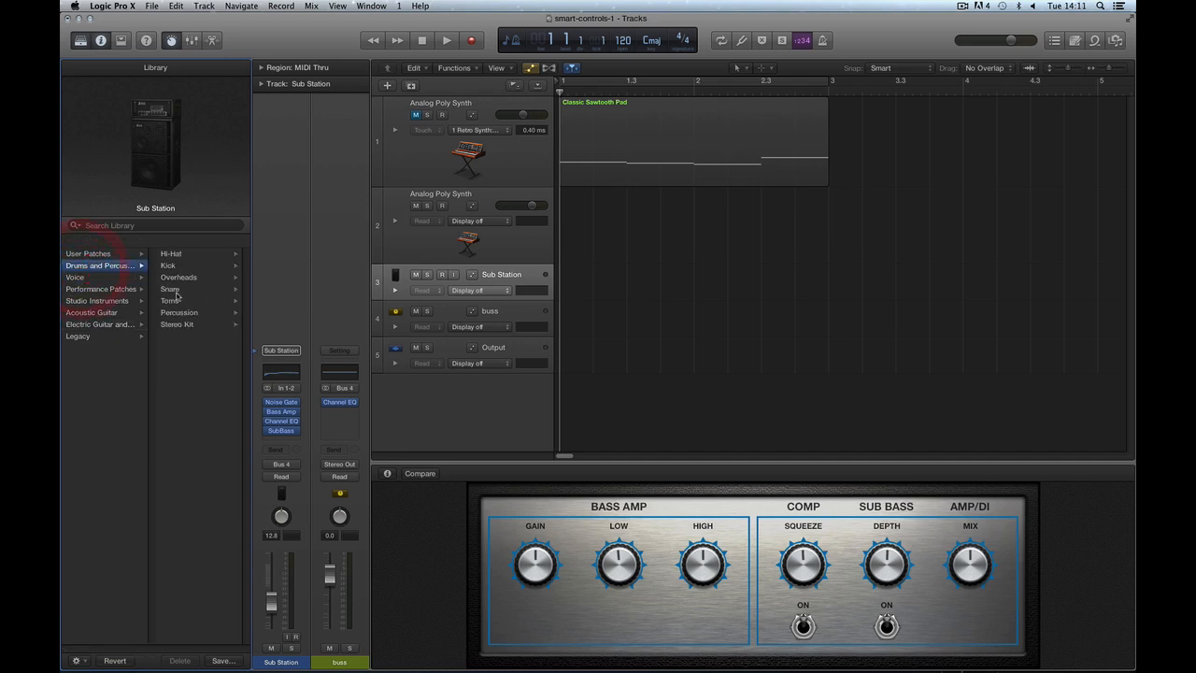
pyautogui.click(169, 266)
pyautogui.click(176, 289)
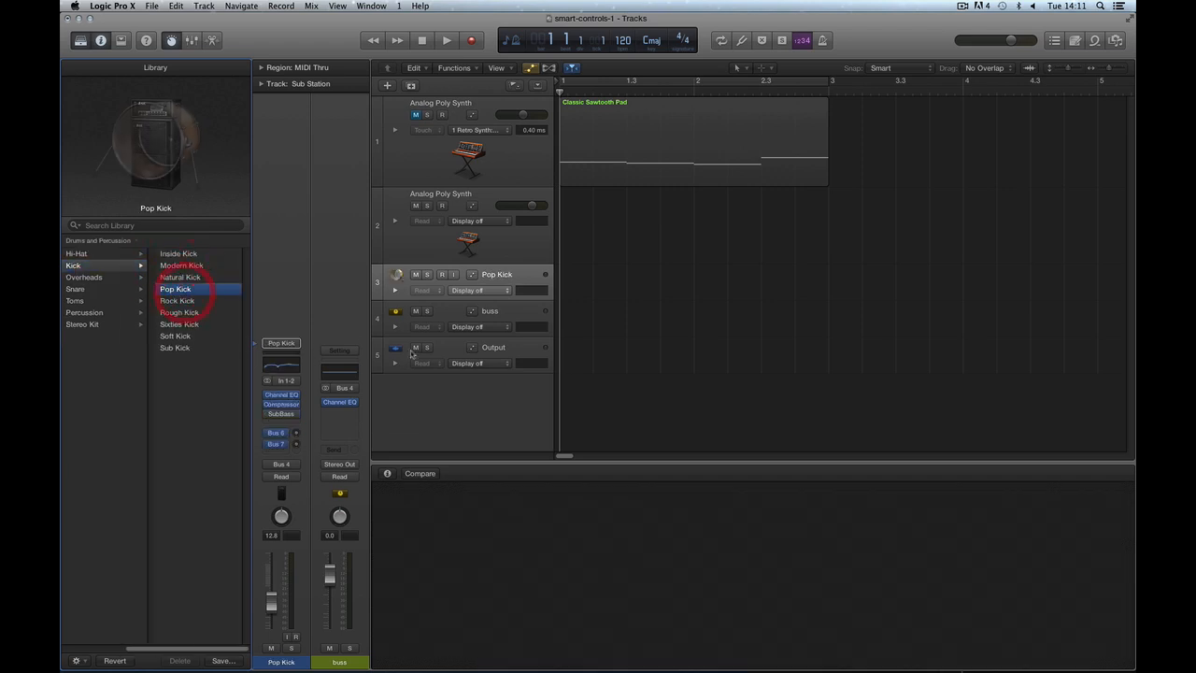
# View the Smart Controls of the buss track and the Output track.
pyautogui.click(510, 320)
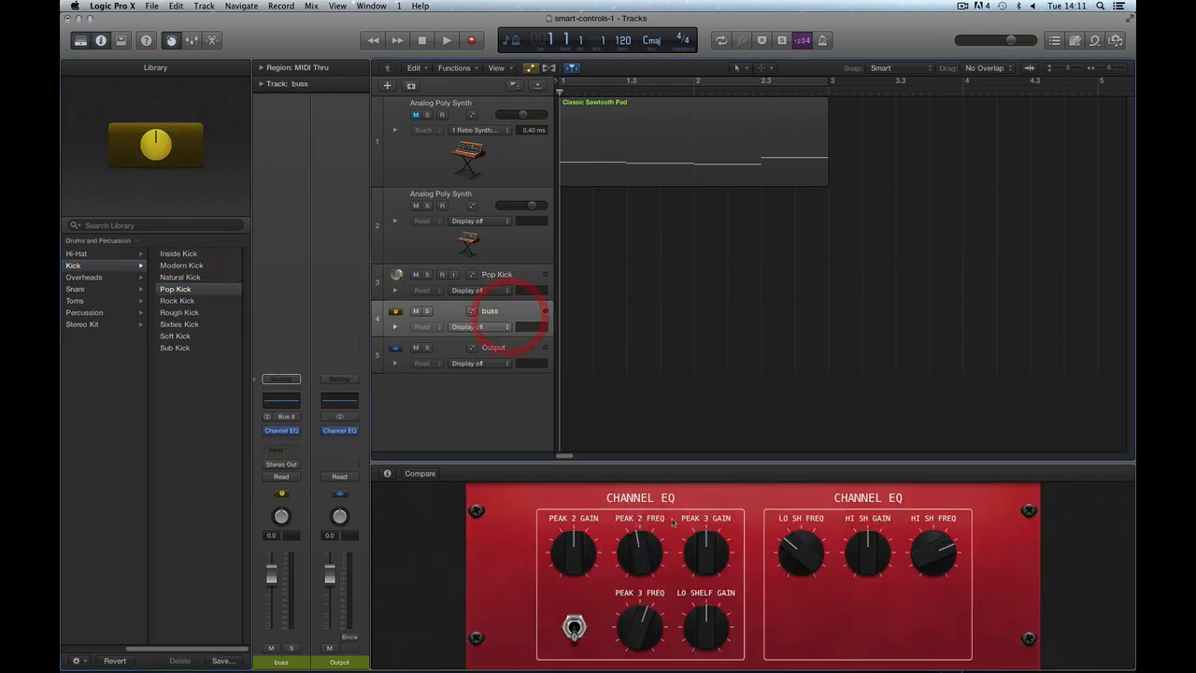
pyautogui.click(512, 356)
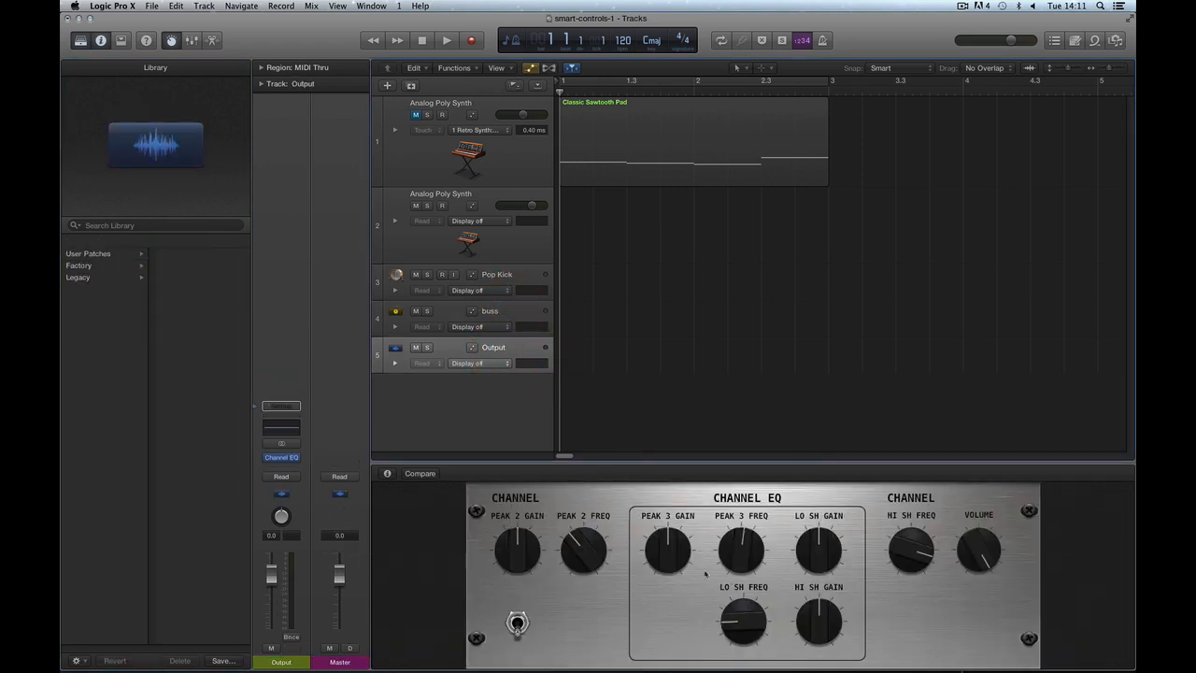
# Select the second Analog Poly Synth track and load the Beautiful Melody patch from the Synthesizer Classics on it.
pyautogui.click(502, 255)
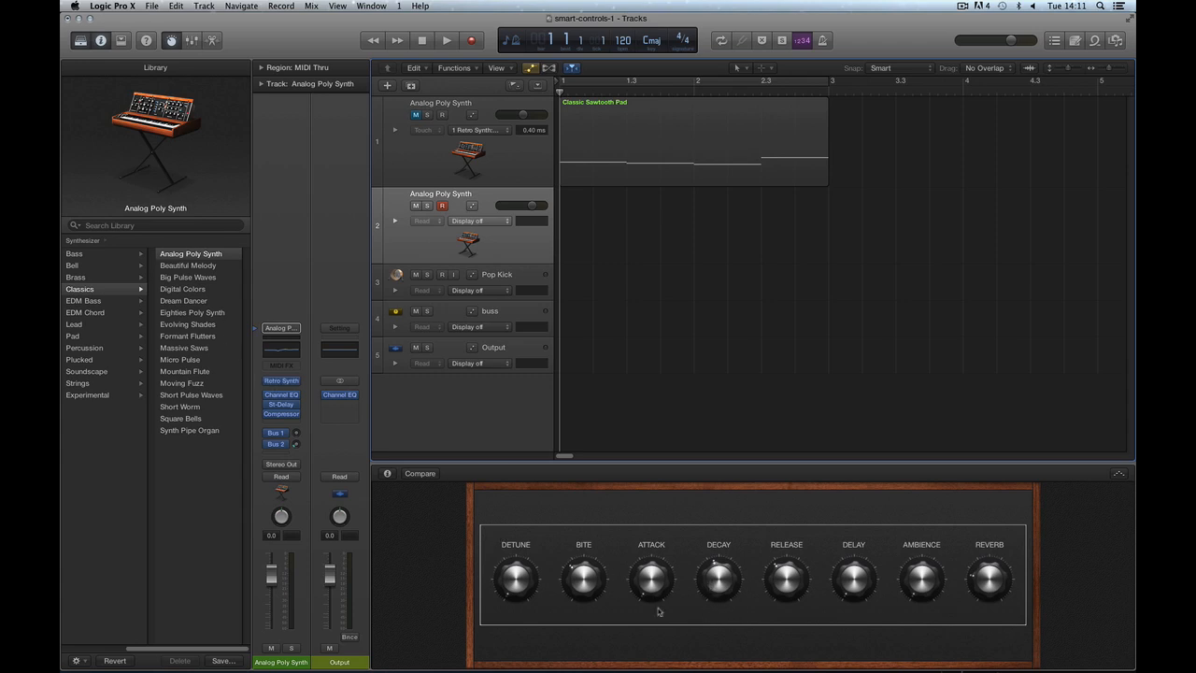
pyautogui.click(201, 266)
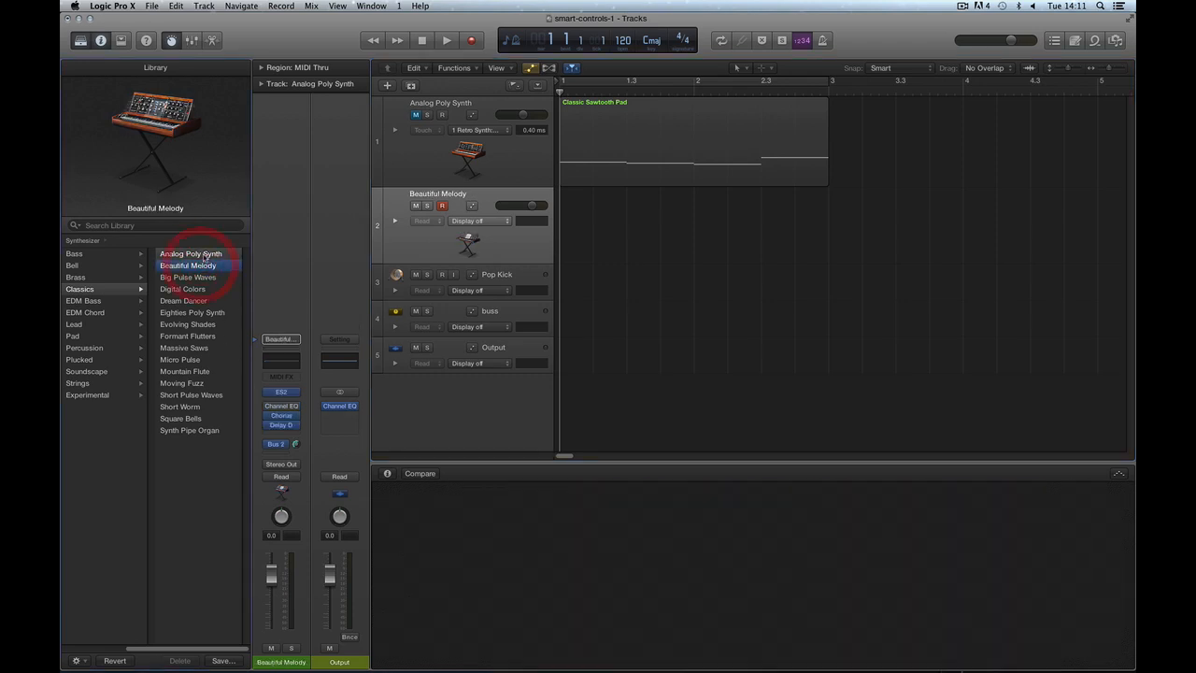
# Restore the Analog Poly Synth patch on the second track, then show the Smart Controls inspector with the Library hidden.
pyautogui.click(201, 254)
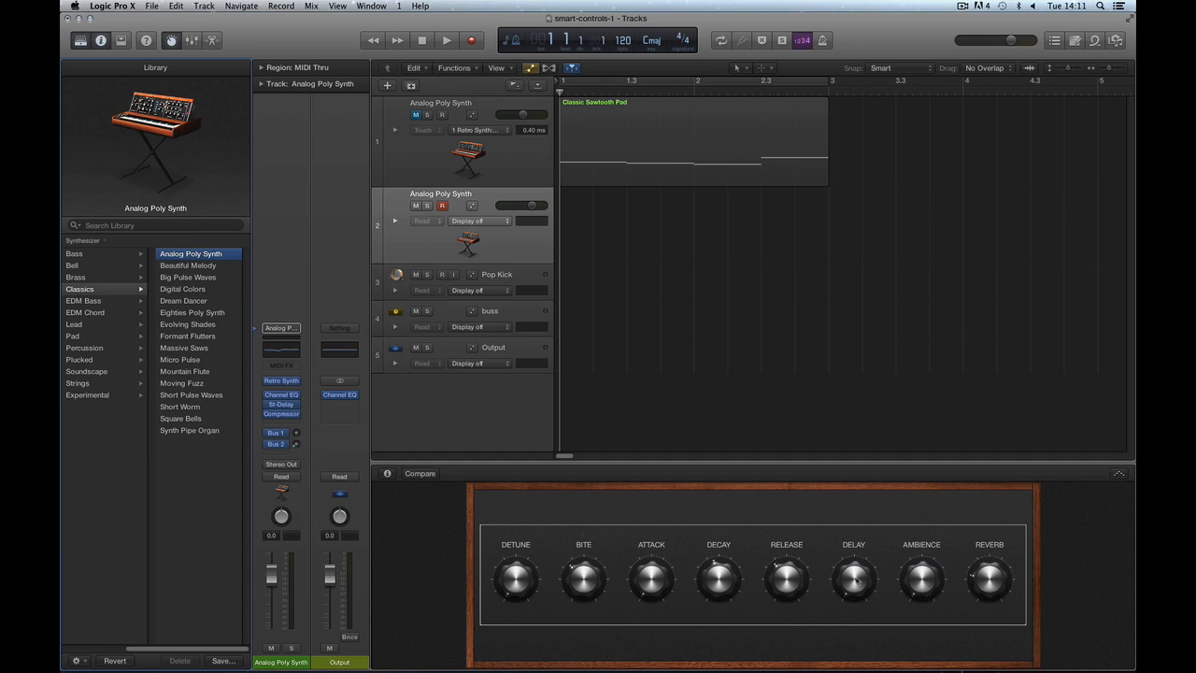
pyautogui.click(80, 41)
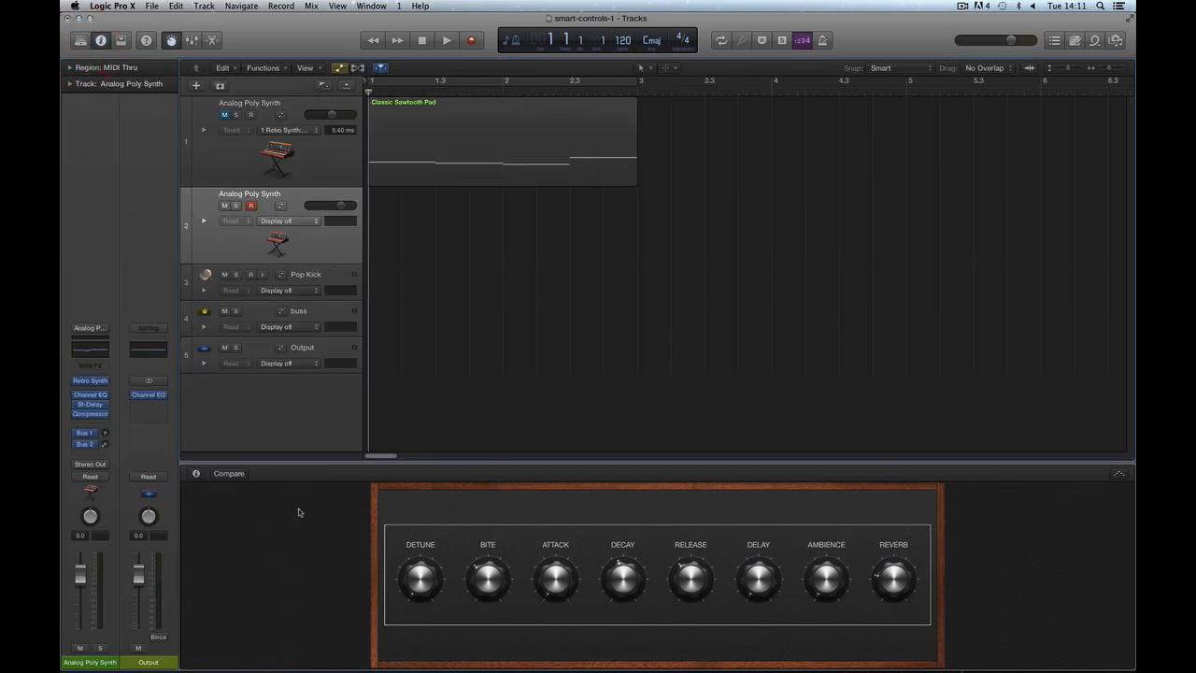
pyautogui.click(196, 472)
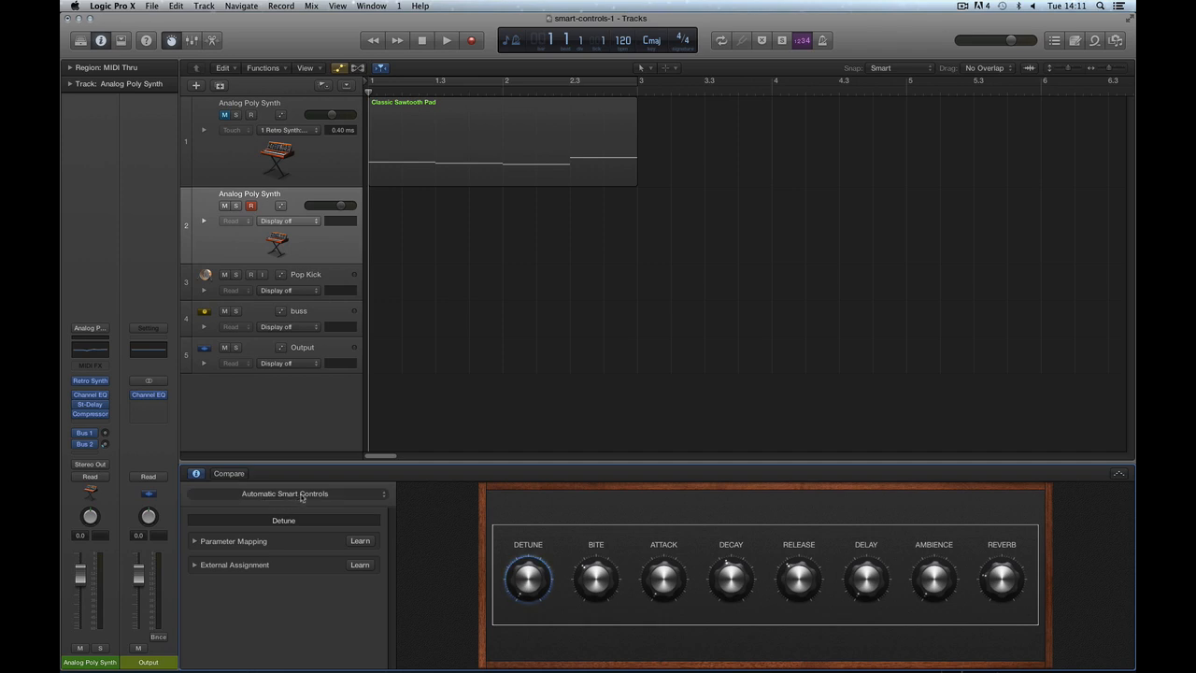
# Apply the Modern Synth 8 layout to the second track's Smart Controls, followed by the Soundscape 8 factory layout.
pyautogui.click(300, 497)
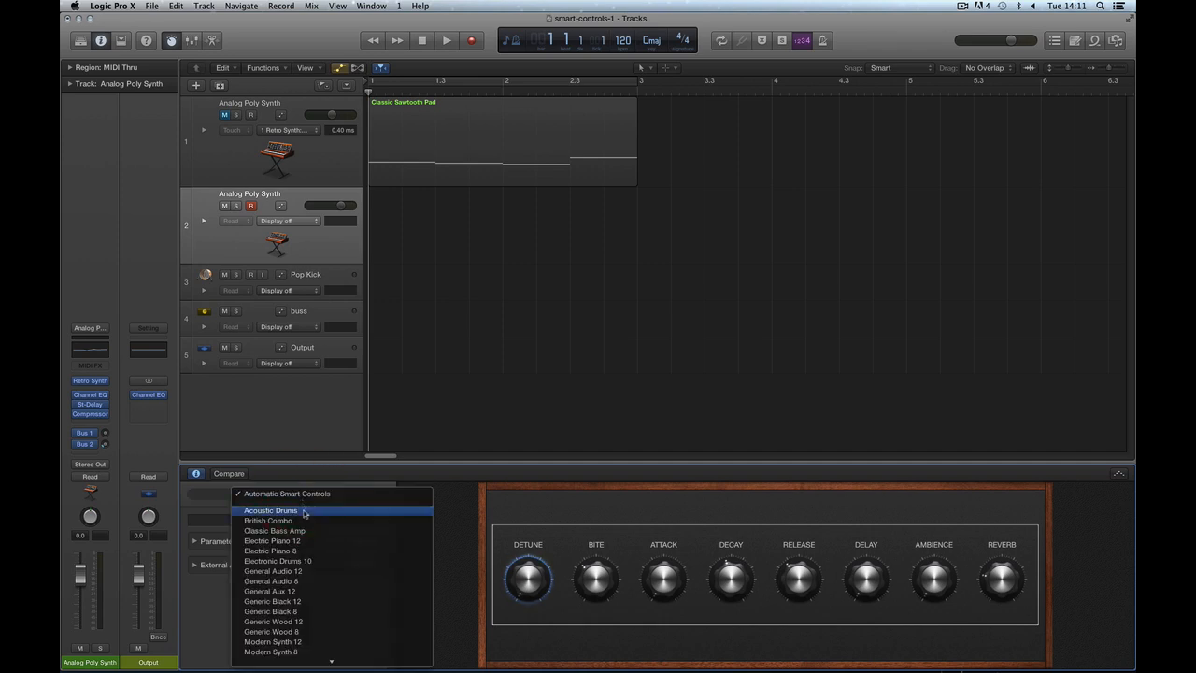
pyautogui.moveTo(331, 659)
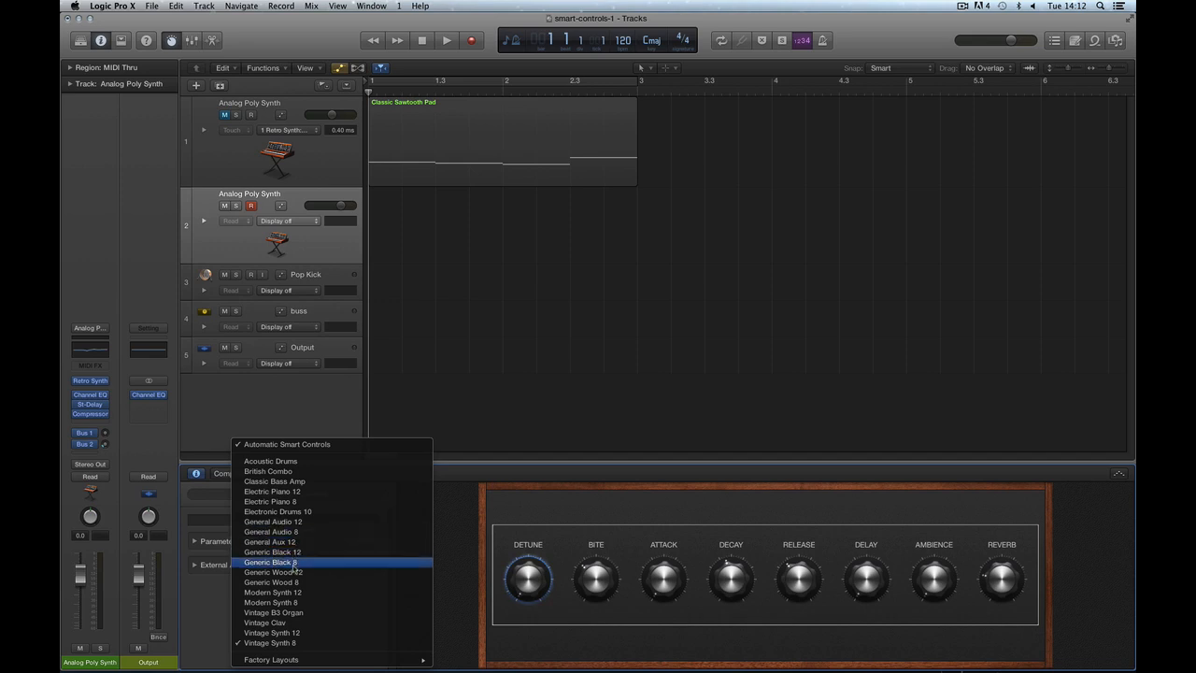
pyautogui.click(299, 603)
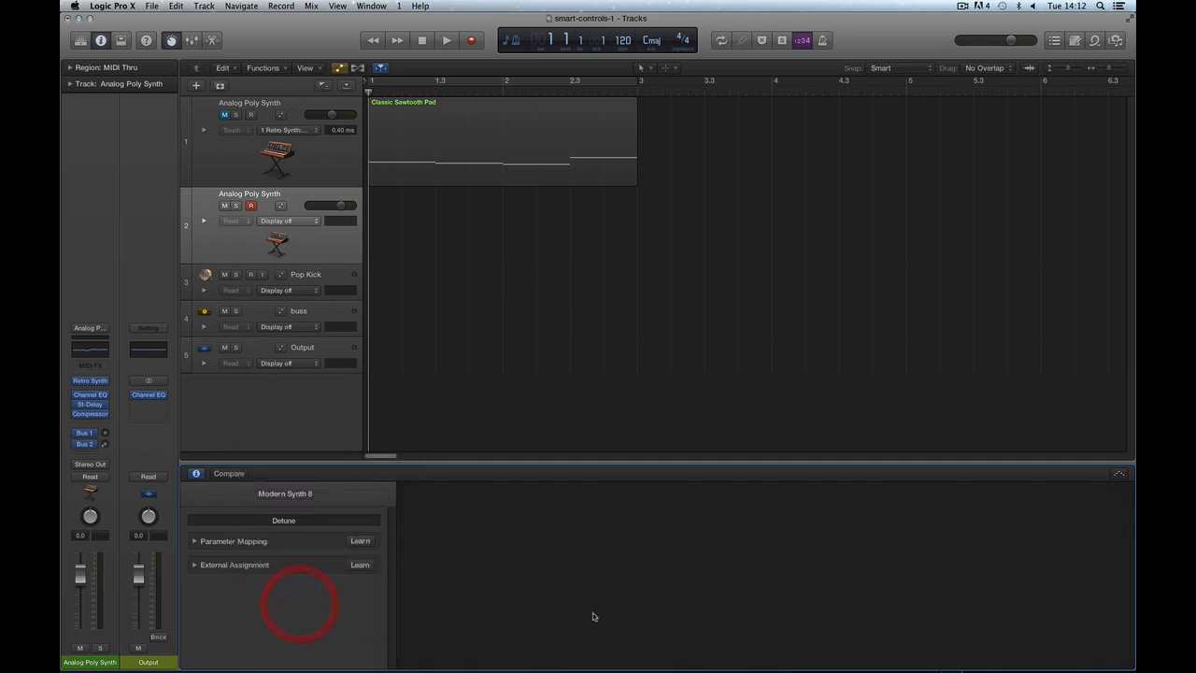
pyautogui.click(304, 494)
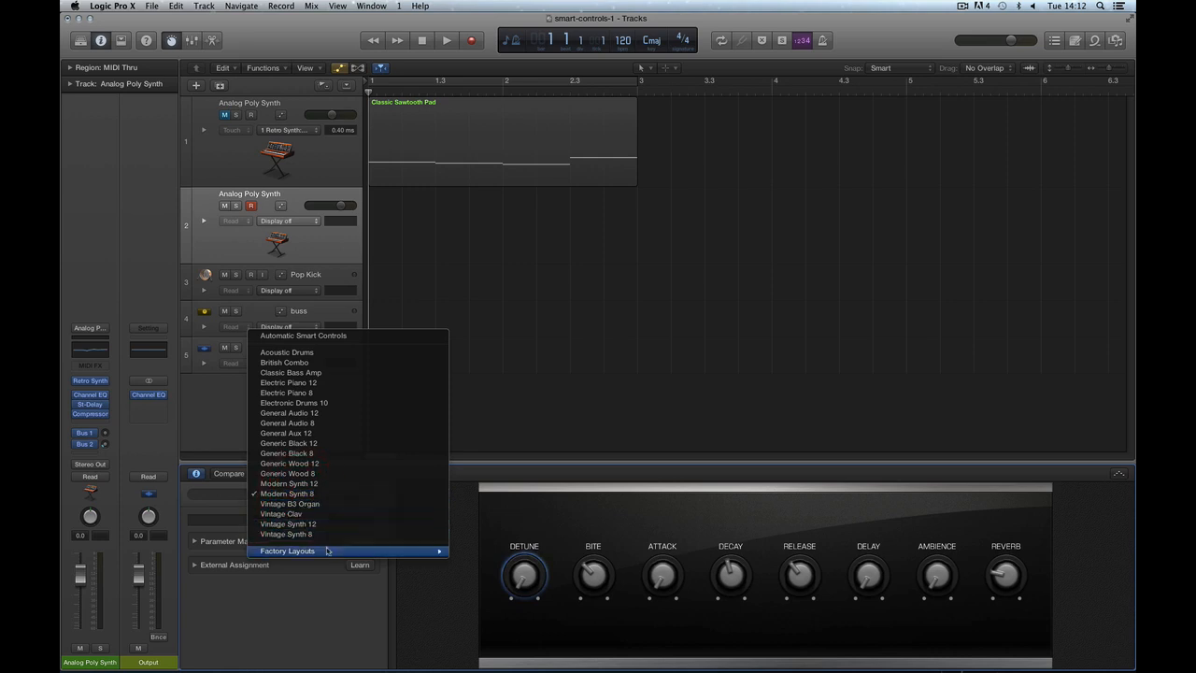
pyautogui.moveTo(393, 550)
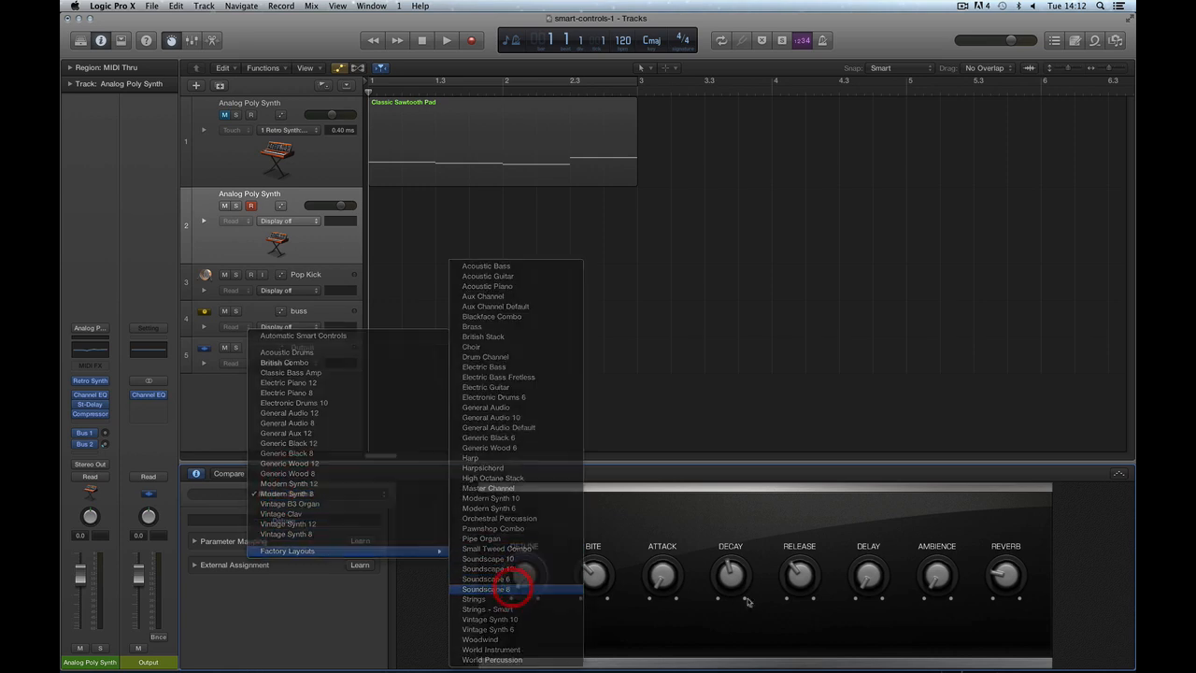
pyautogui.click(513, 590)
# Change the Smart Controls layout to Generic Black 8 and switch it to Vintage Synth 8.
pyautogui.click(305, 495)
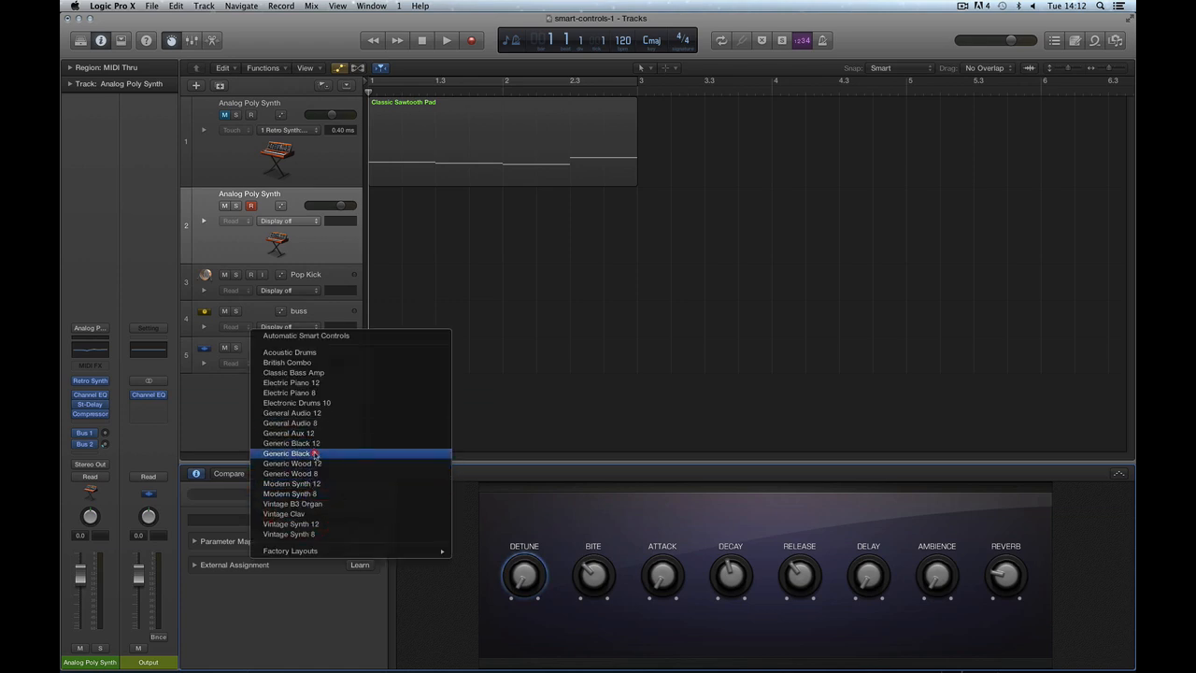
pyautogui.click(315, 454)
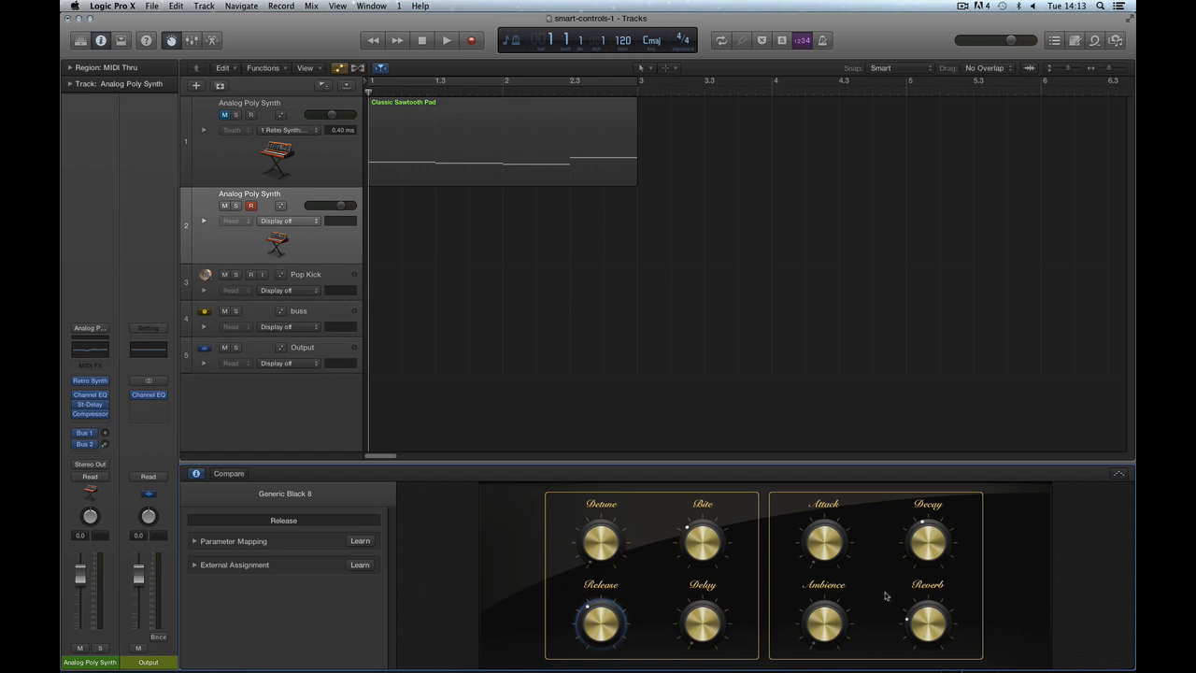
pyautogui.click(294, 495)
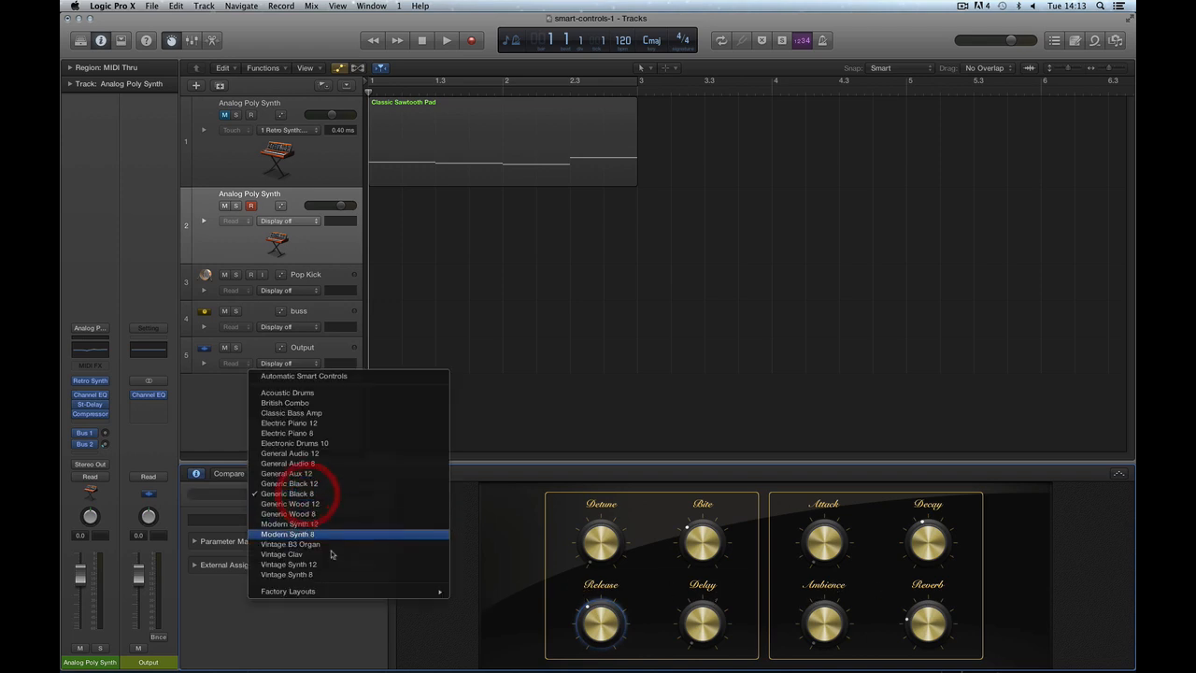
pyautogui.click(324, 574)
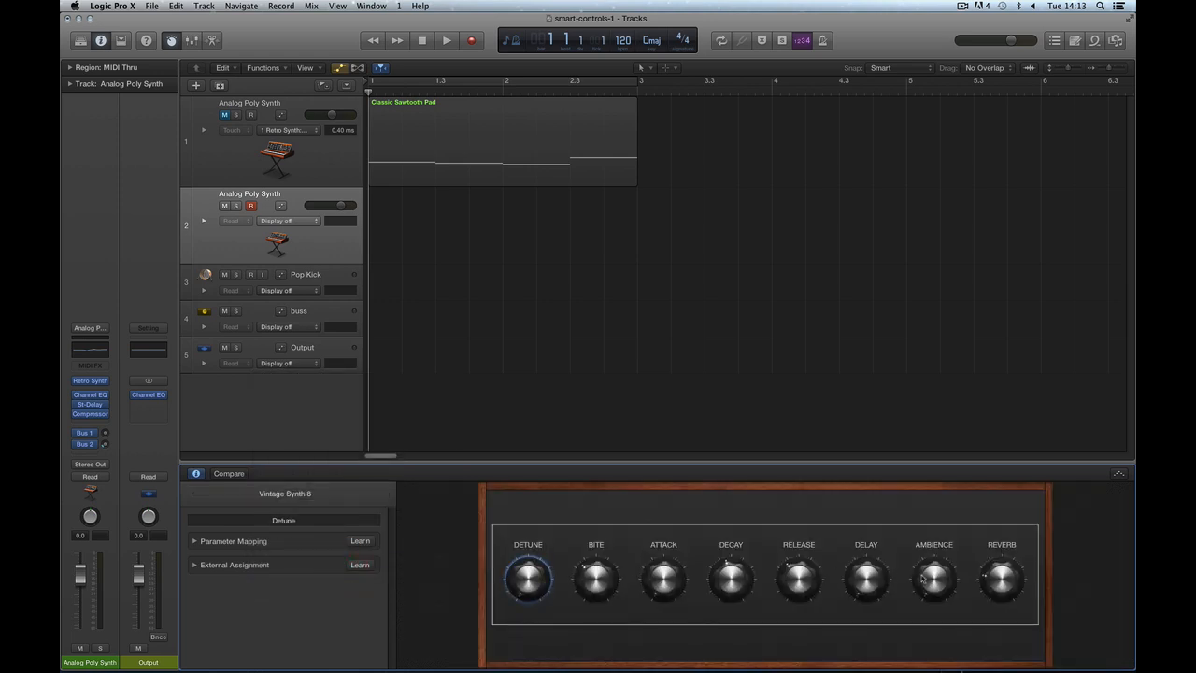
# Apply the Soundscape 10 factory layout and select each of its two unmapped knobs.
pyautogui.click(327, 494)
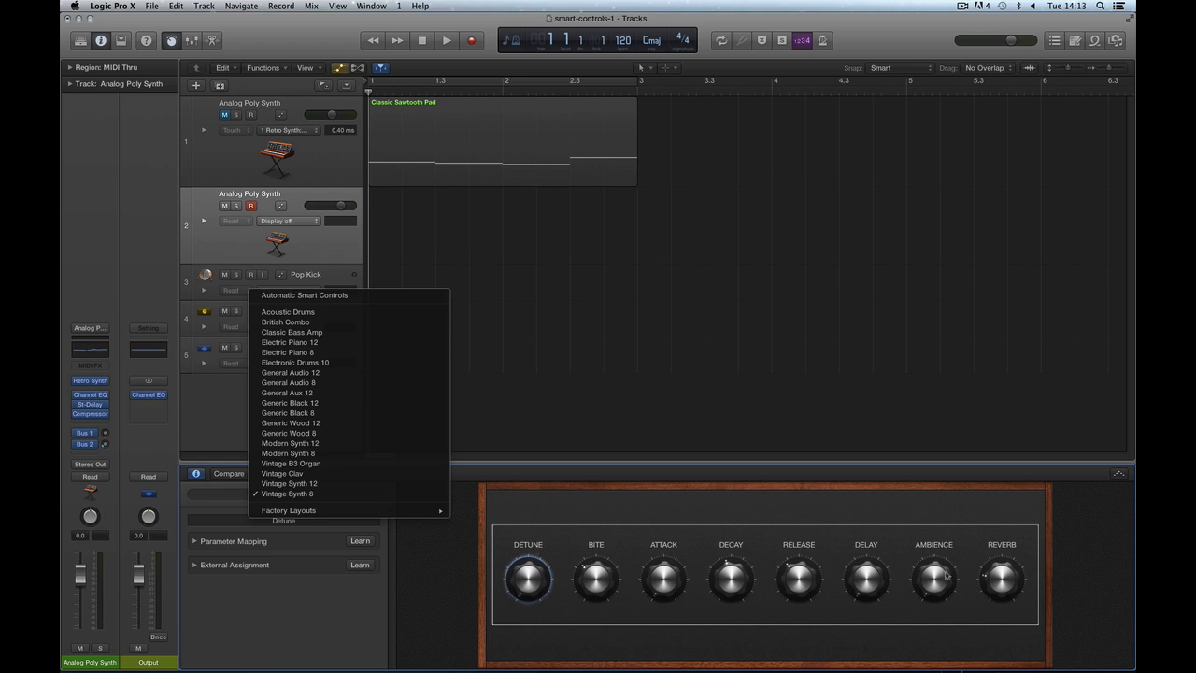
pyautogui.moveTo(360, 516)
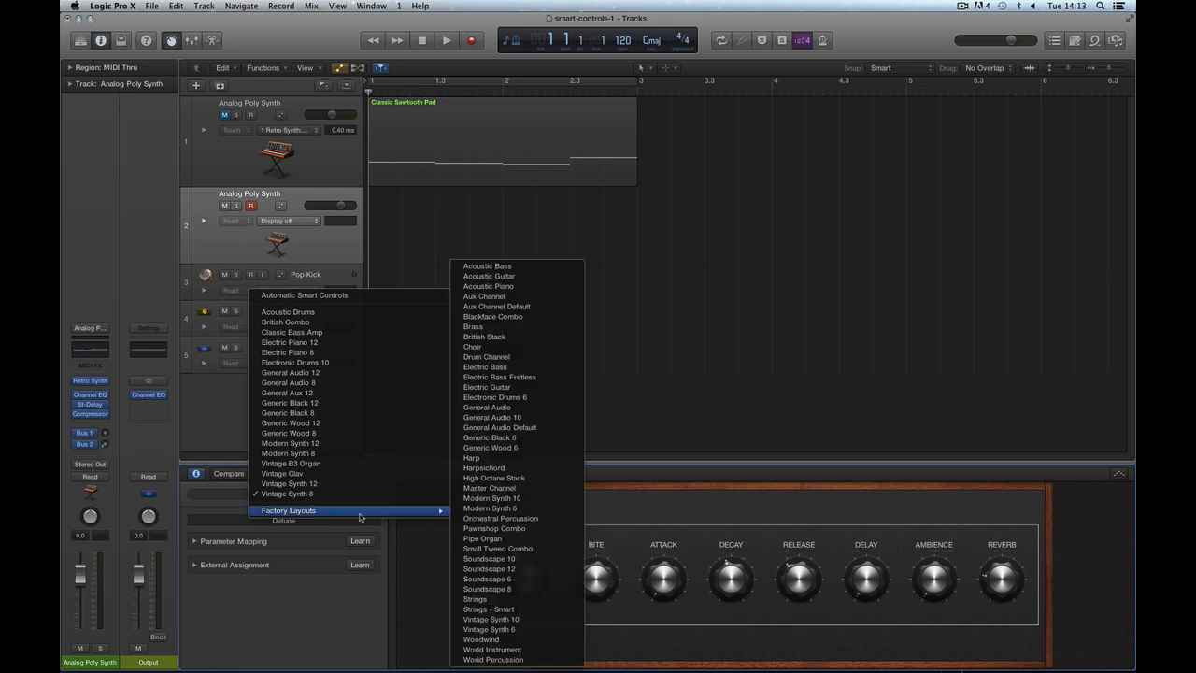
pyautogui.click(517, 560)
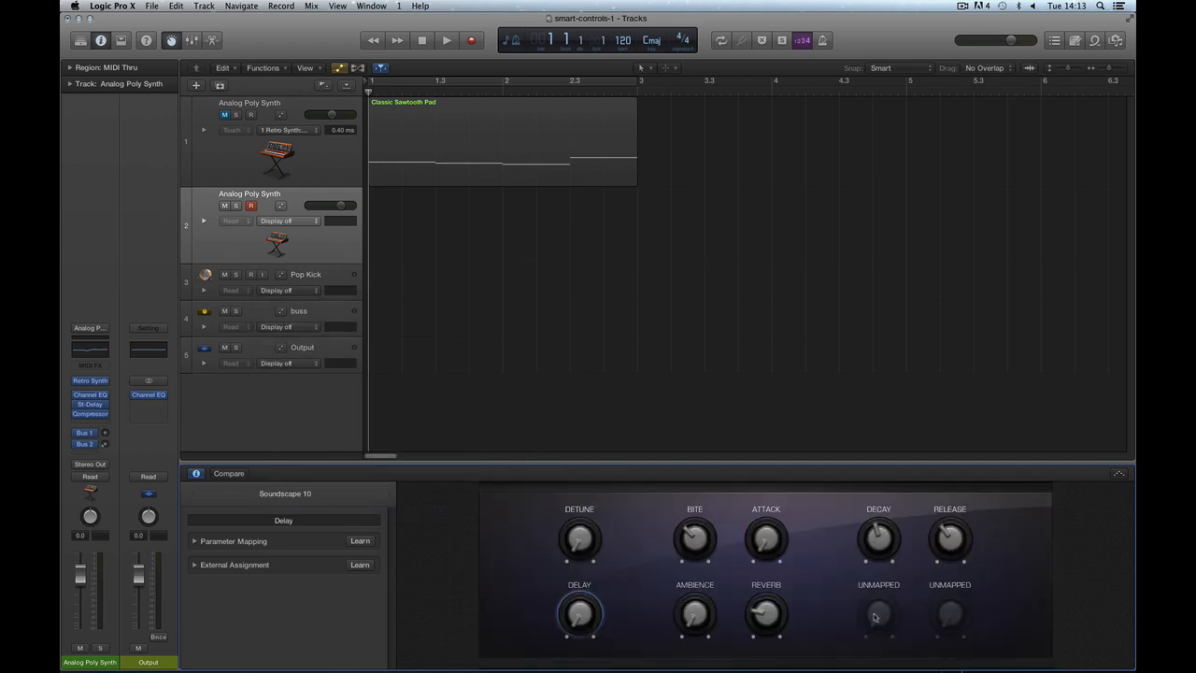
pyautogui.click(874, 616)
pyautogui.click(949, 614)
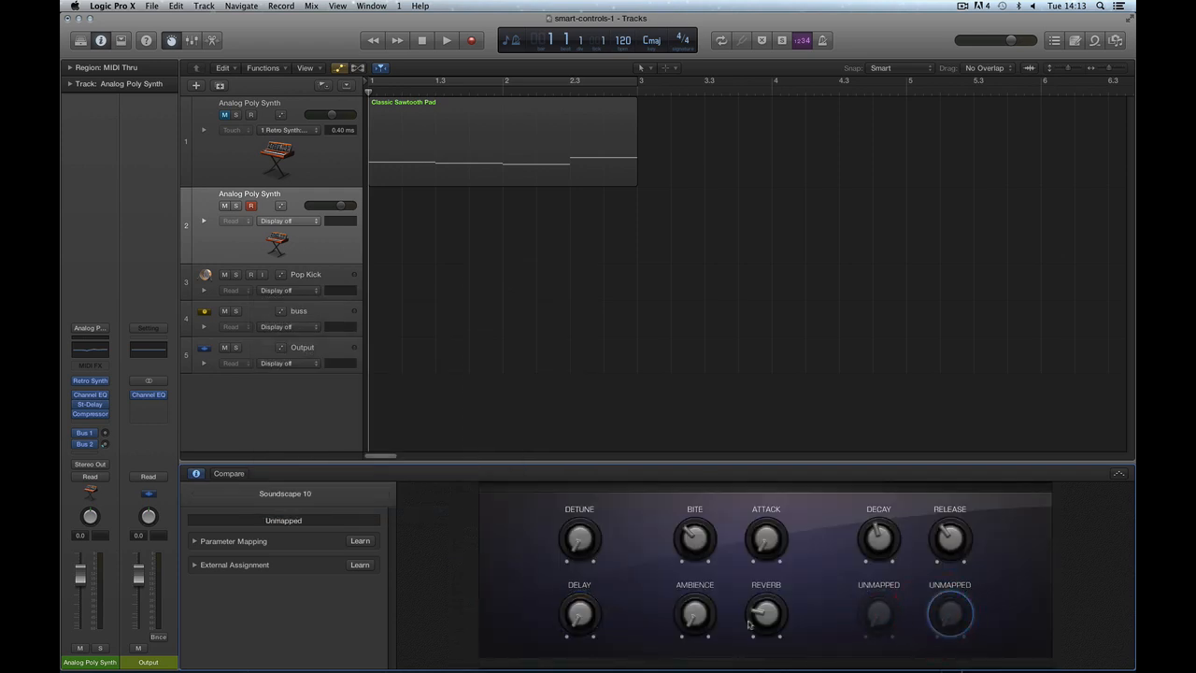
# Switch the layout back to Vintage Synth 8 and select its two unmapped knobs in turn.
pyautogui.click(304, 497)
pyautogui.click(327, 499)
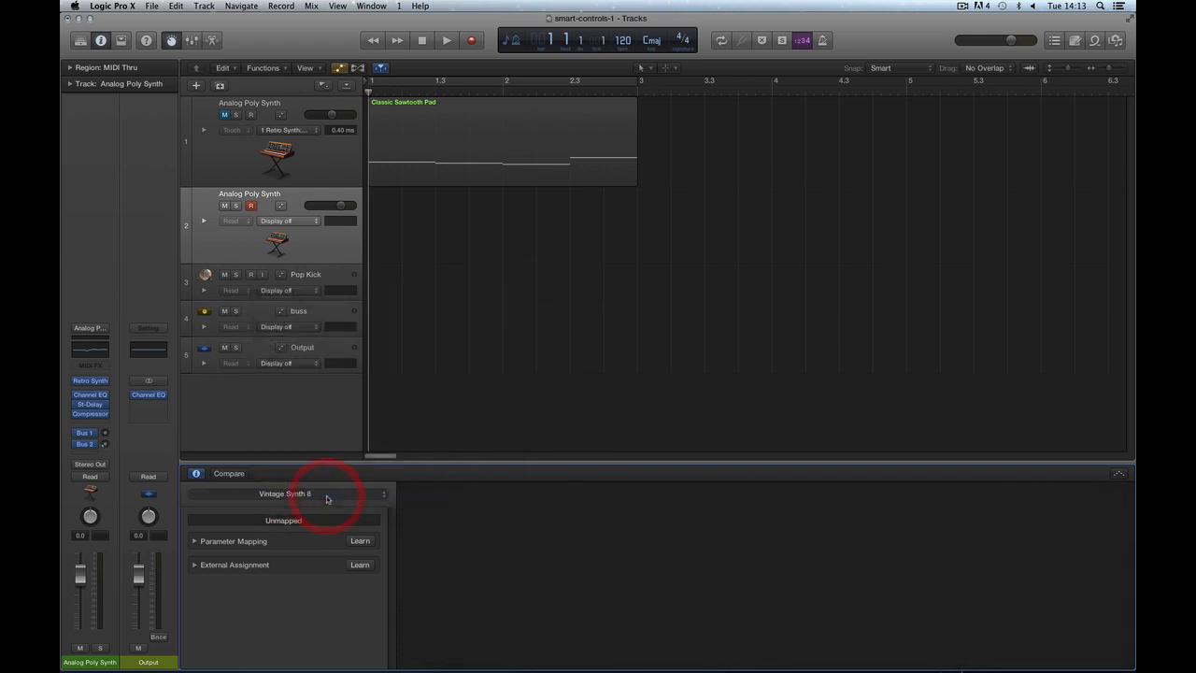
pyautogui.click(663, 579)
pyautogui.click(731, 579)
pyautogui.click(663, 579)
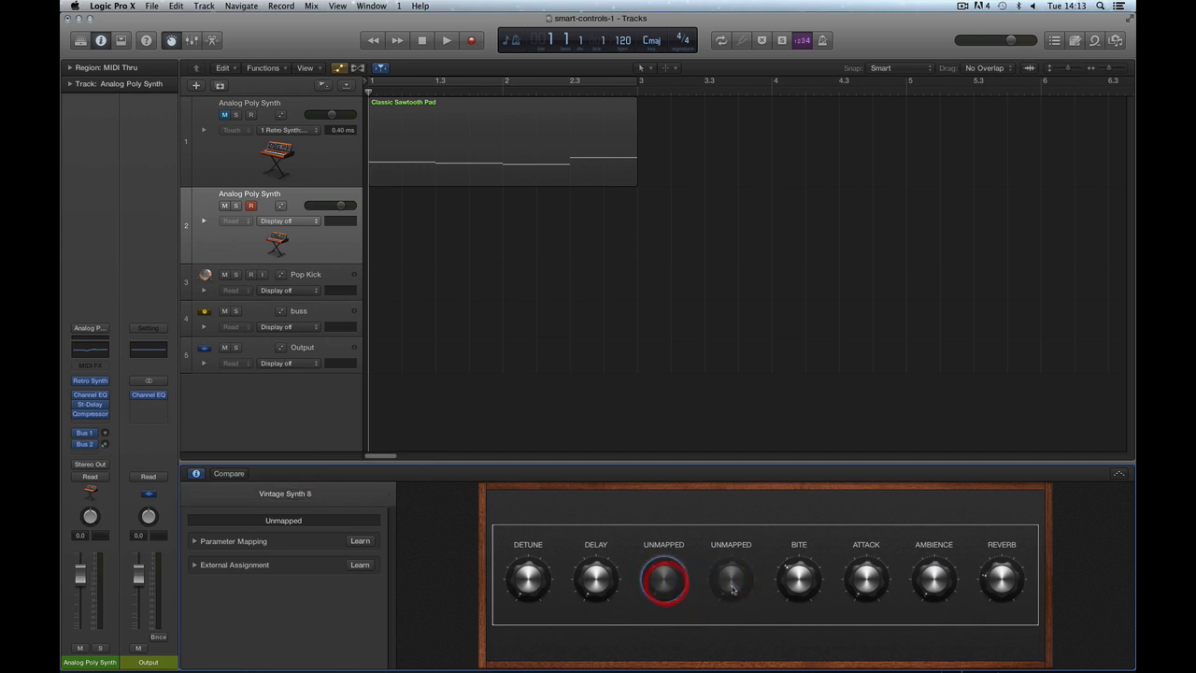
pyautogui.click(733, 584)
pyautogui.click(665, 581)
pyautogui.click(731, 583)
pyautogui.click(678, 585)
# Apply Automatic Smart Controls and reset the second track's controls by loading Beautiful Melody and reloading Analog Poly Synth.
pyautogui.click(297, 494)
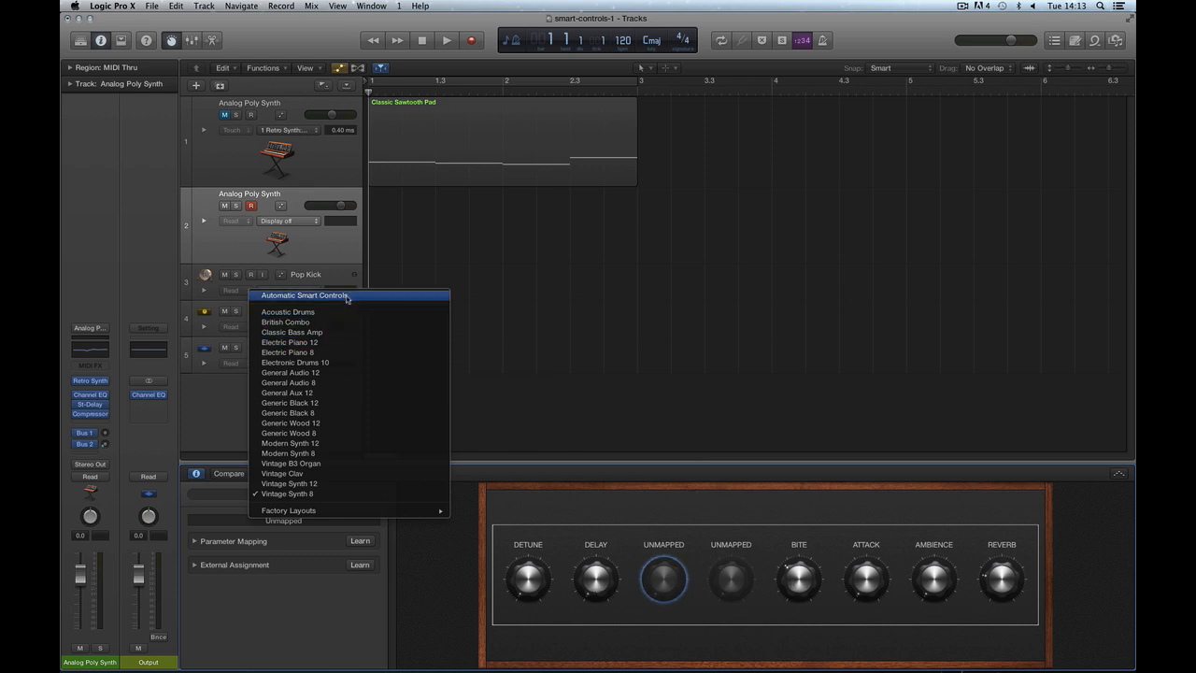
pyautogui.click(346, 296)
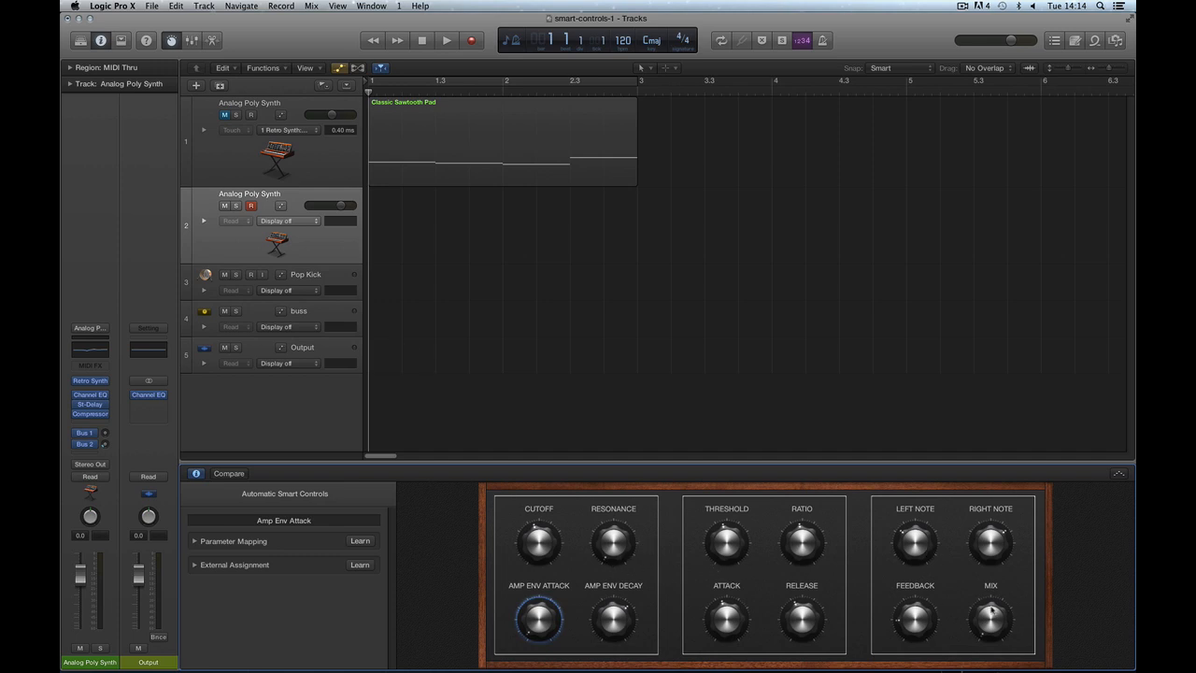
pyautogui.click(80, 40)
pyautogui.click(187, 266)
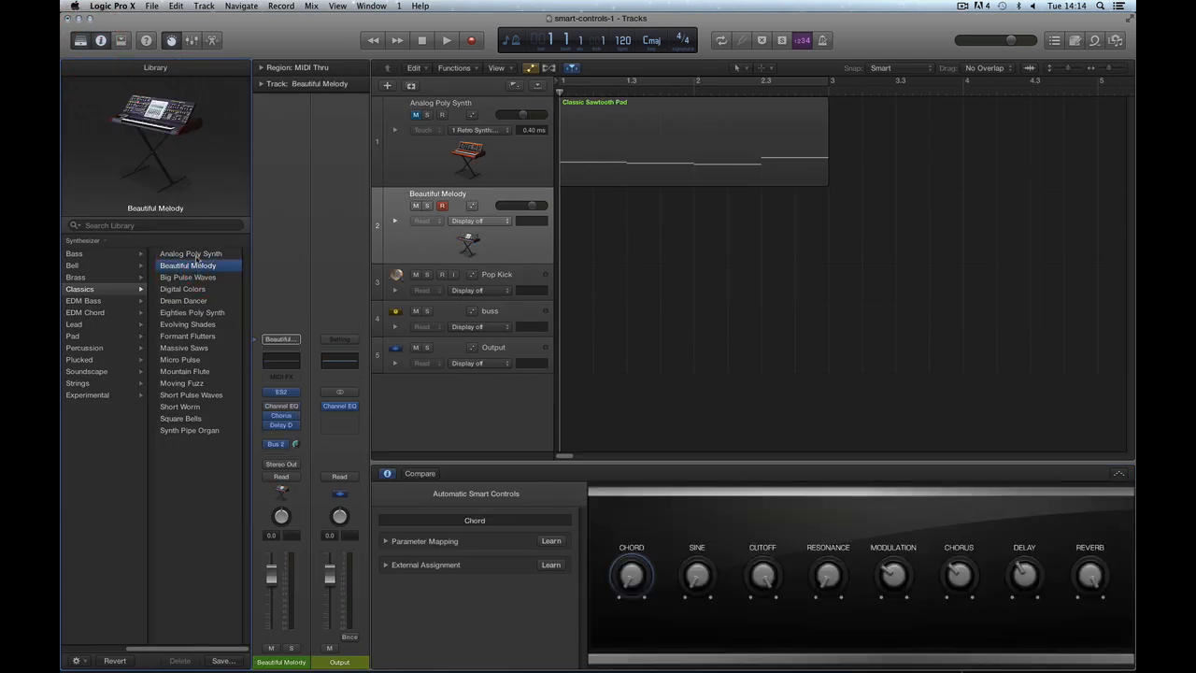
pyautogui.click(192, 254)
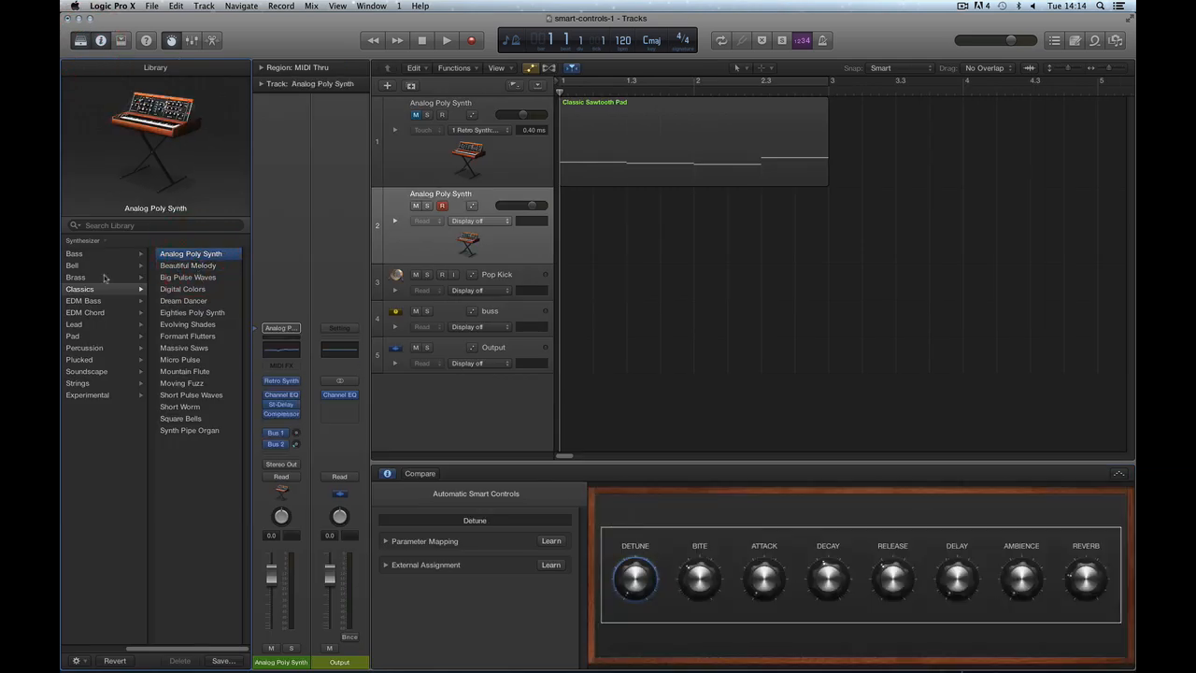
pyautogui.click(101, 41)
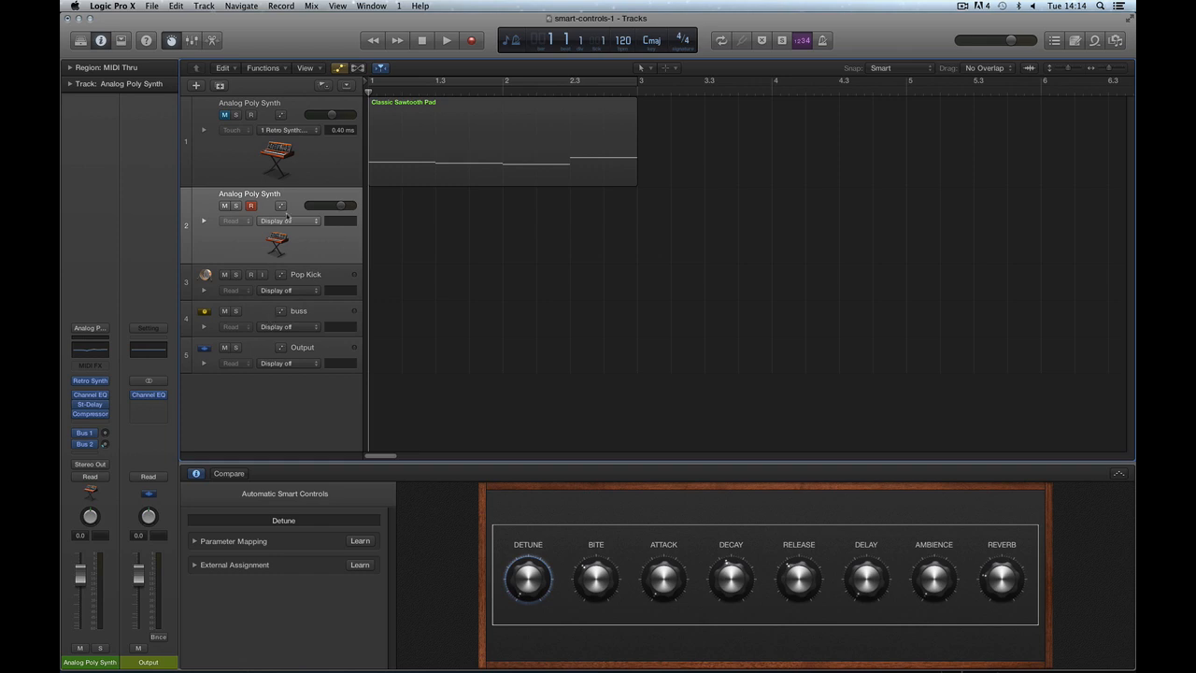
# Apply the Soundscape 12 factory layout to the Smart Controls and select one of its unmapped knobs.
pyautogui.click(255, 492)
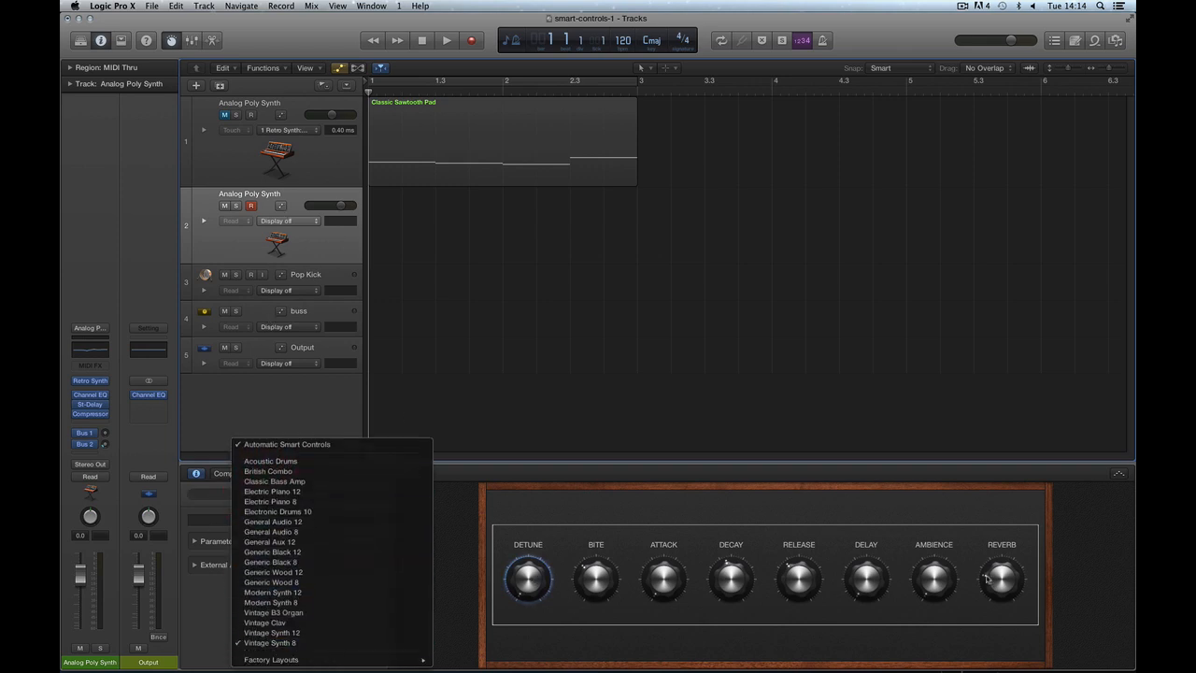
pyautogui.click(575, 490)
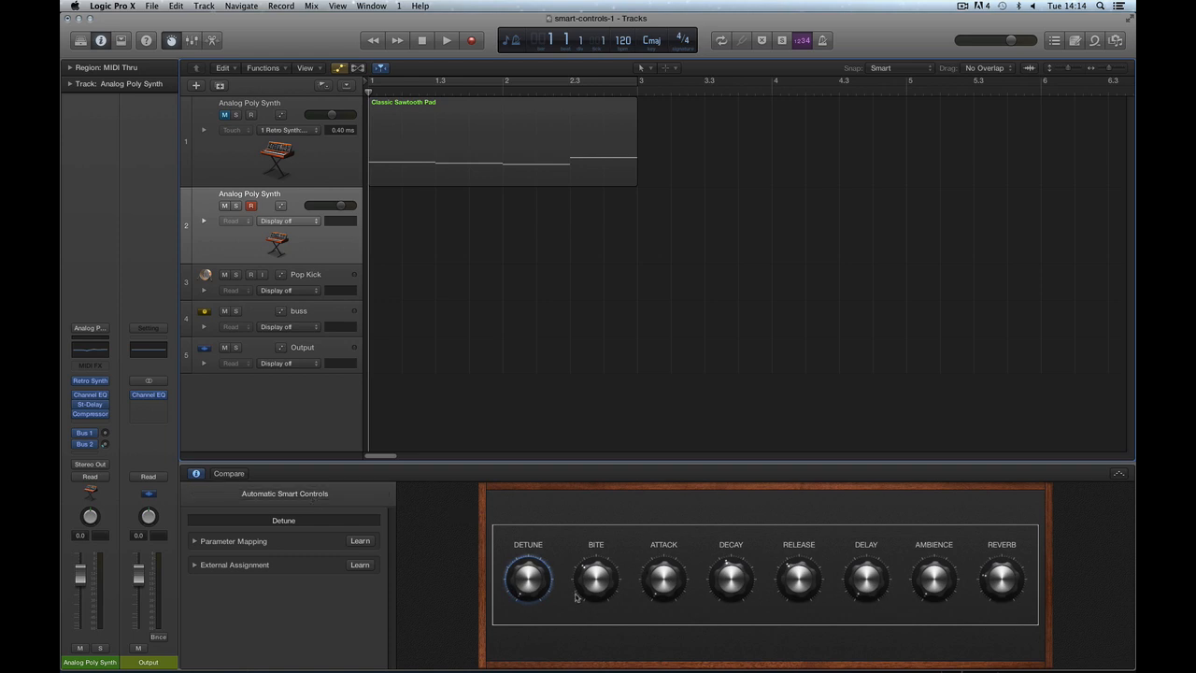
pyautogui.click(311, 494)
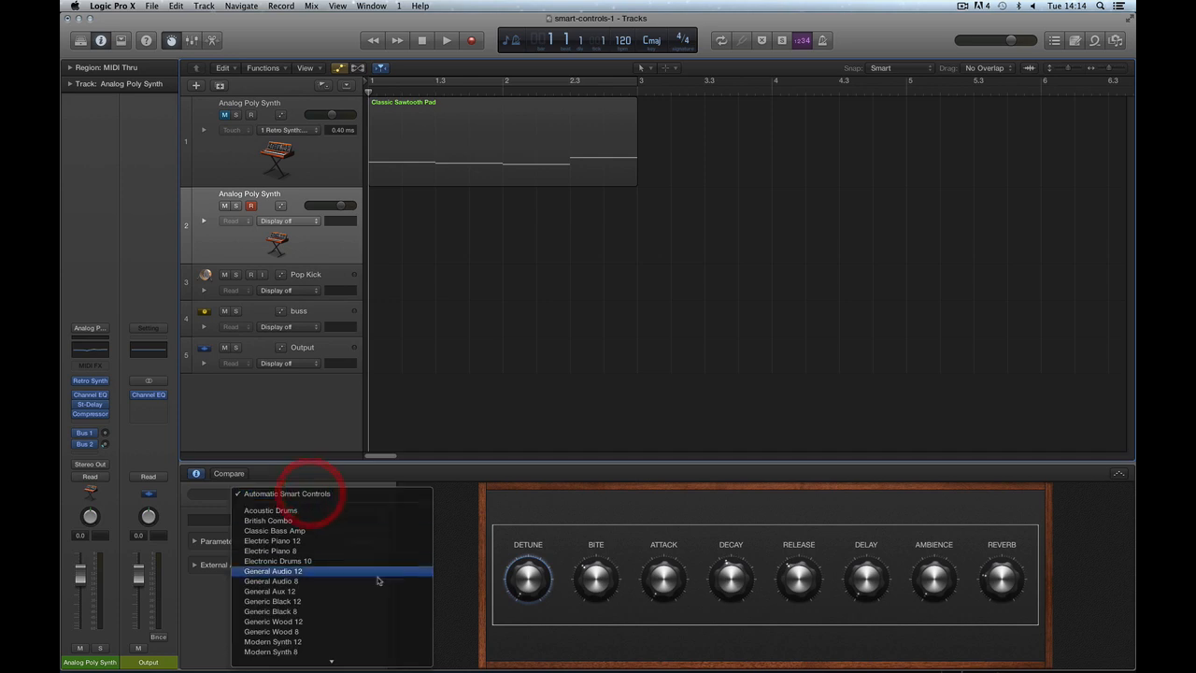
pyautogui.moveTo(364, 664)
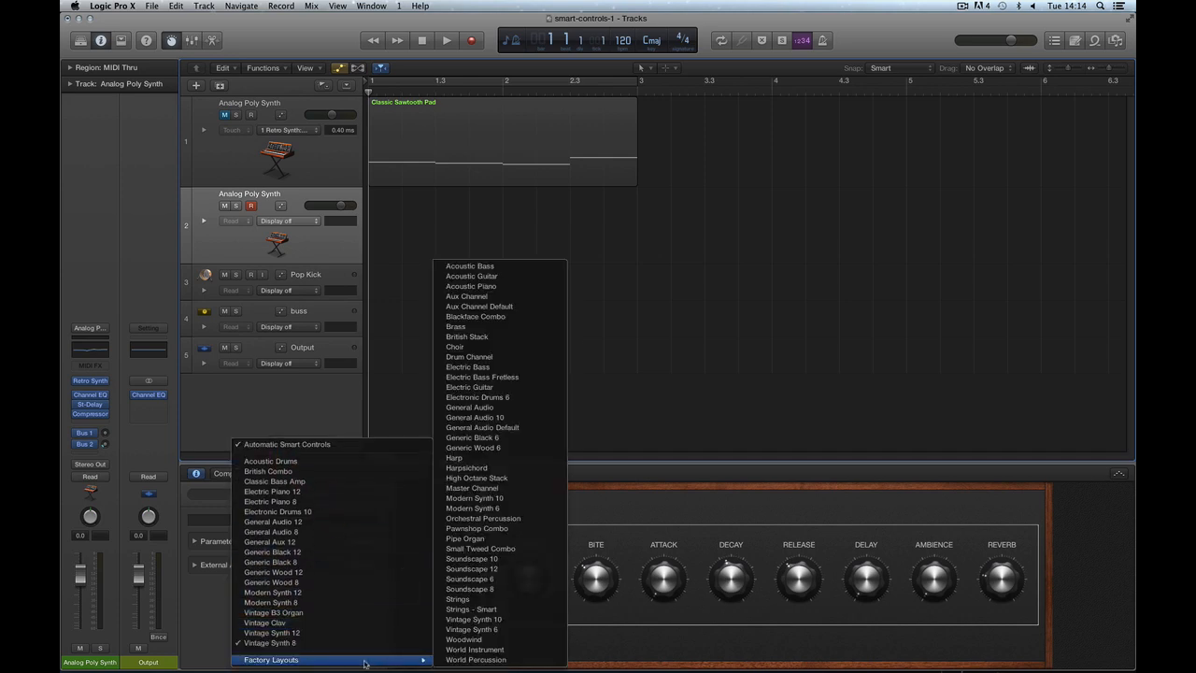
pyautogui.click(502, 573)
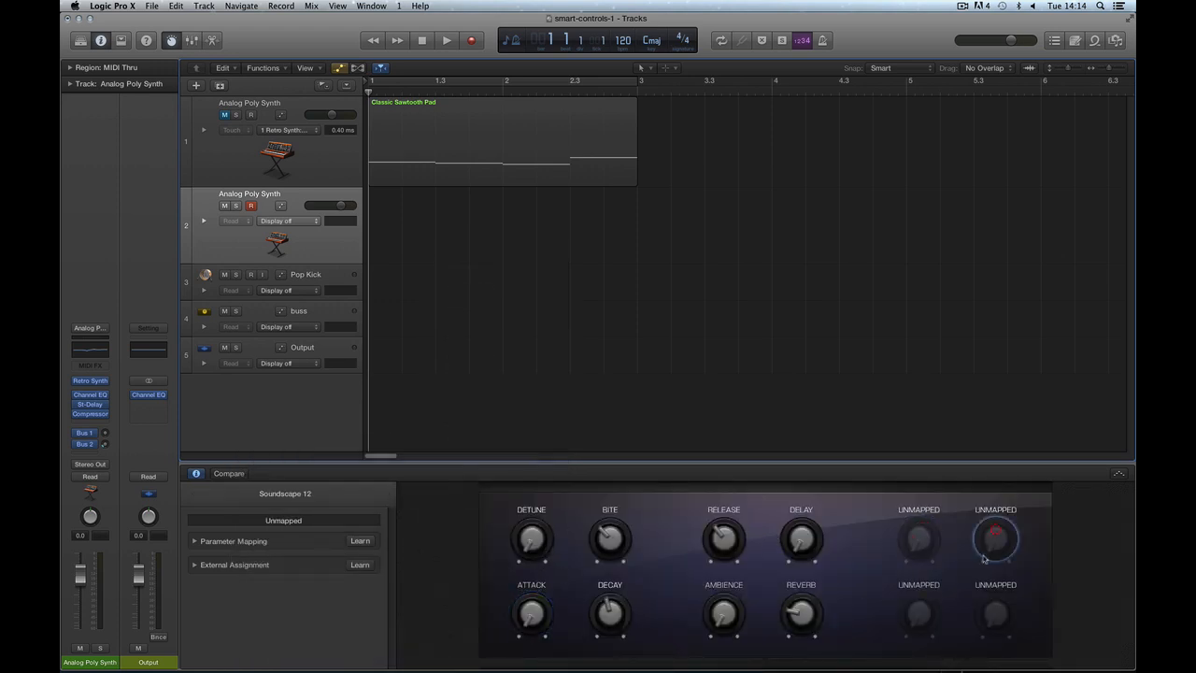
pyautogui.click(932, 613)
# Open the track's Channel EQ, move its window clear of the channel strip, and disable the 315 Hz and 1360 Hz bands.
pyautogui.click(91, 396)
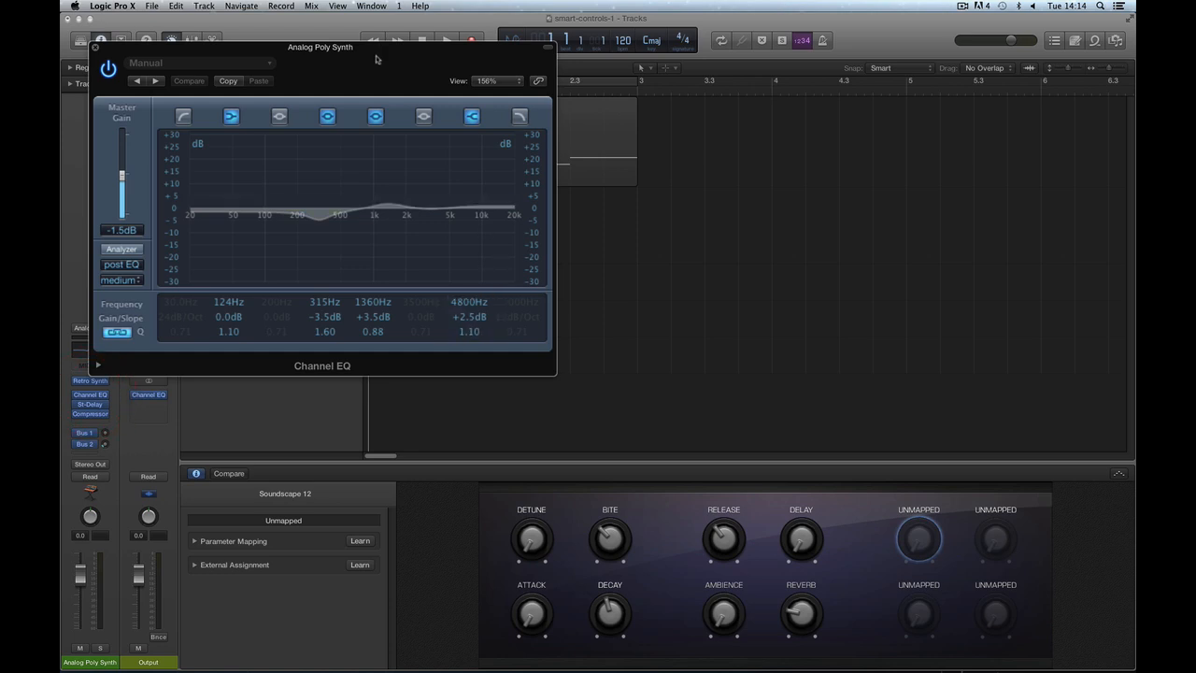
pyautogui.moveTo(364, 43); pyautogui.dragTo(661, 75)
pyautogui.click(615, 138)
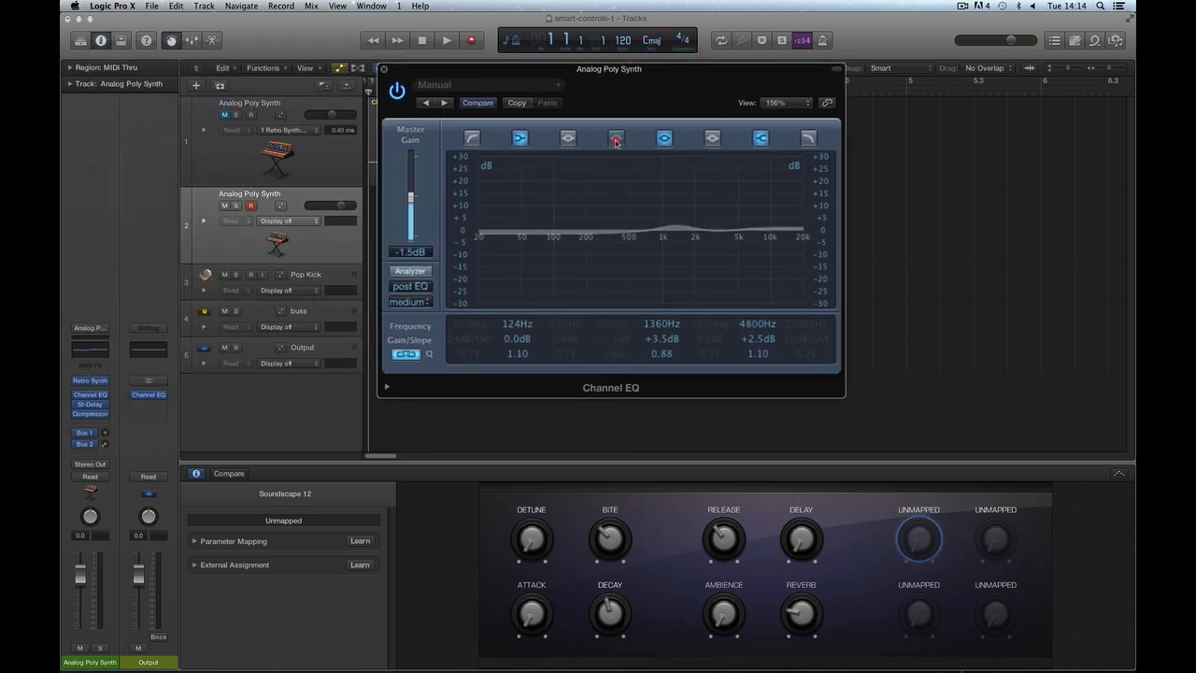
pyautogui.click(664, 139)
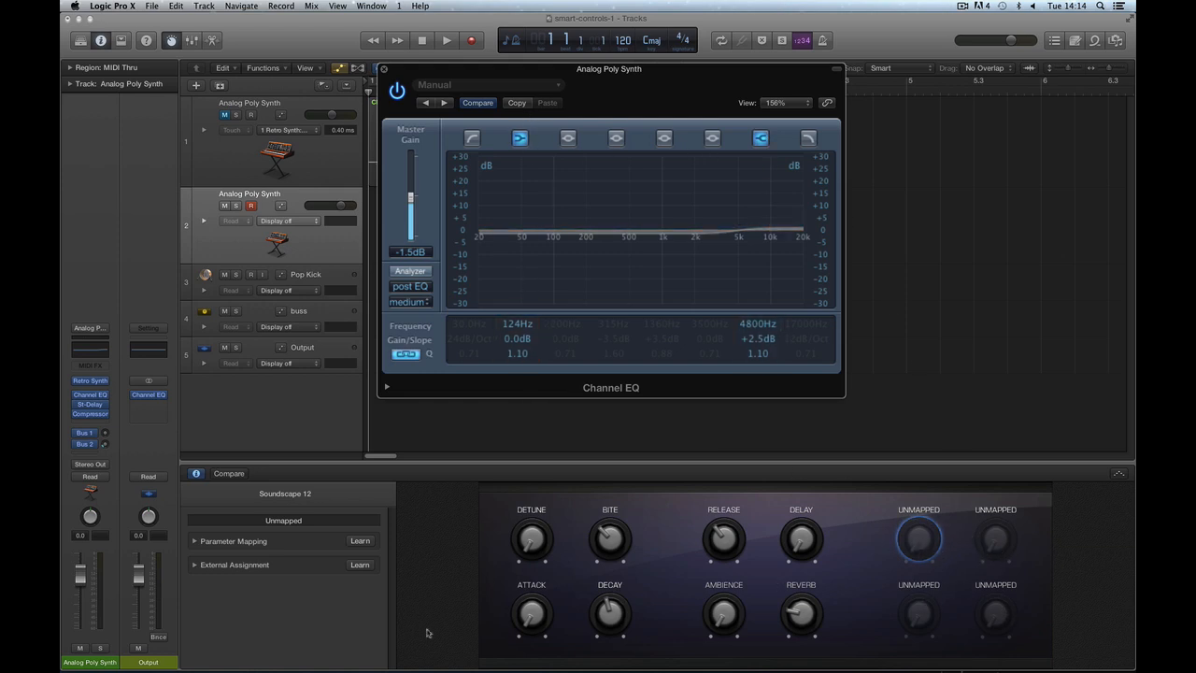
# Use Learn to map the selected unmapped knob to the Channel EQ's Low Shelf Frequency and show its parameter mapping details.
pyautogui.click(194, 541)
pyautogui.click(359, 541)
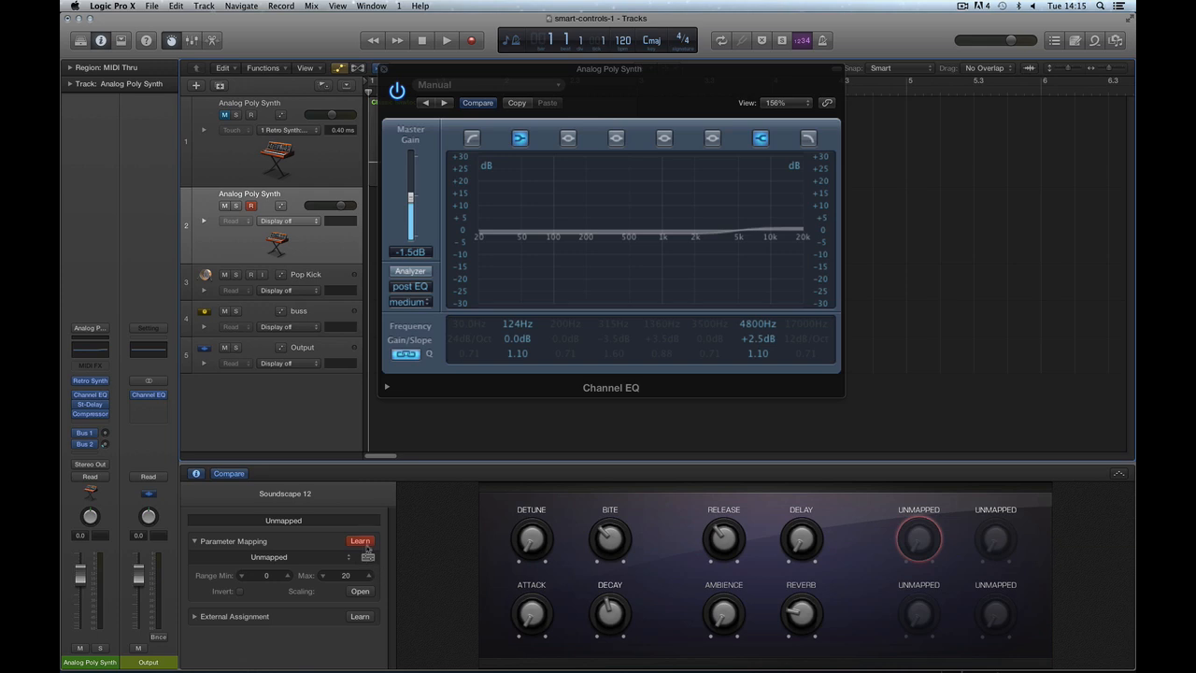
pyautogui.click(518, 325)
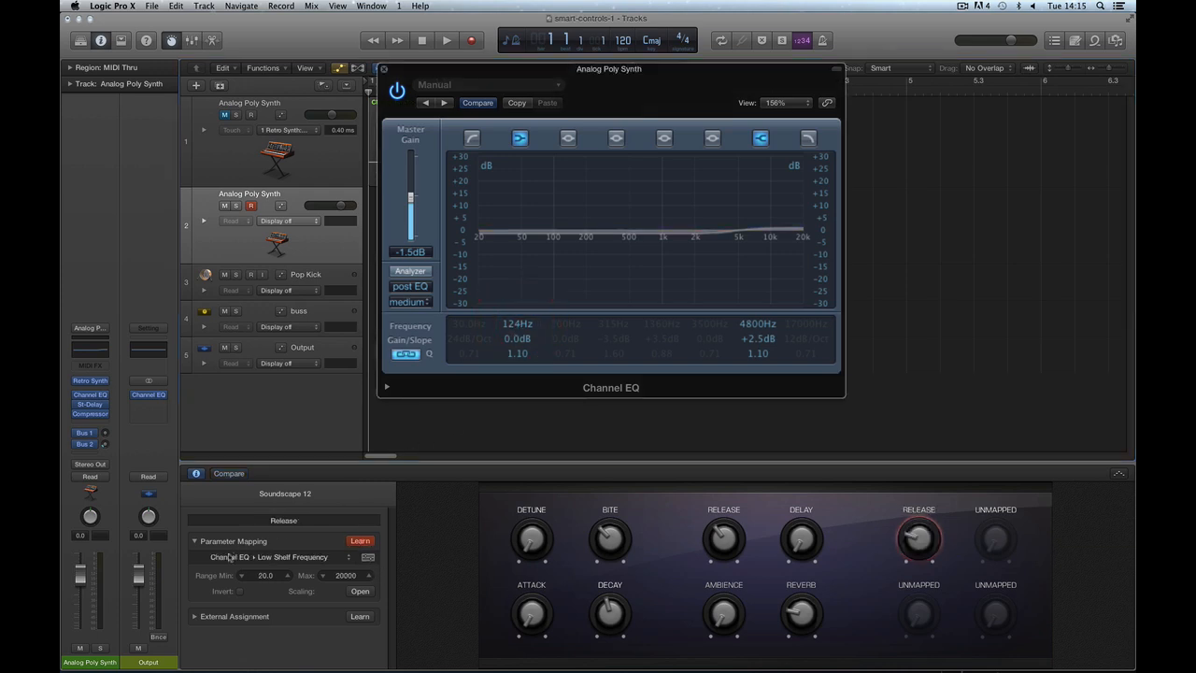
pyautogui.click(196, 541)
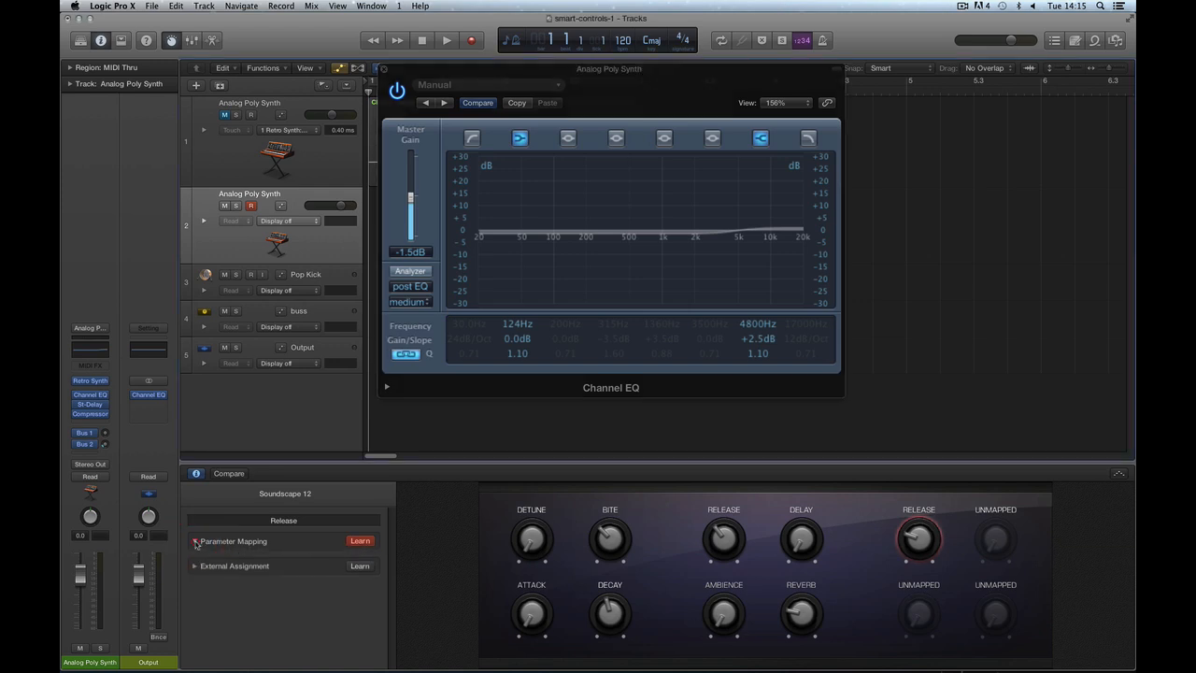
pyautogui.click(195, 541)
pyautogui.click(225, 558)
pyautogui.click(224, 561)
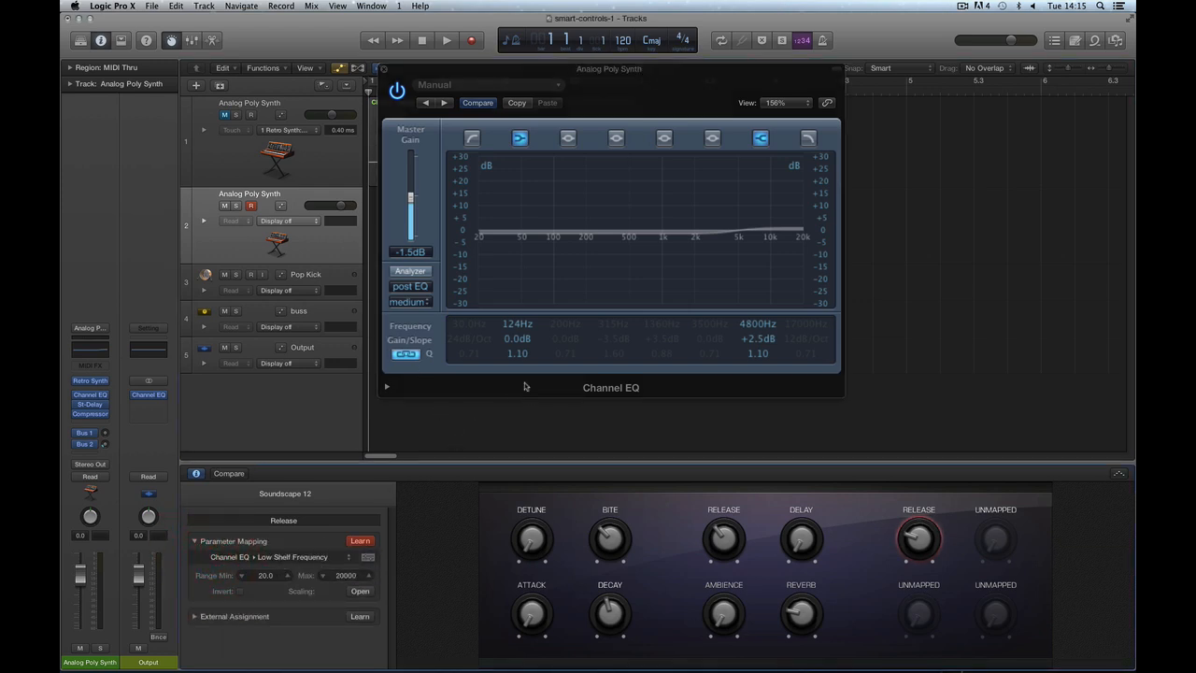
# Set the Low Shelf Frequency knob to 140 Hz and map the unmapped knob below it to the Channel EQ's Low Shelf Gain.
pyautogui.click(507, 336)
pyautogui.moveTo(917, 539); pyautogui.dragTo(920, 513)
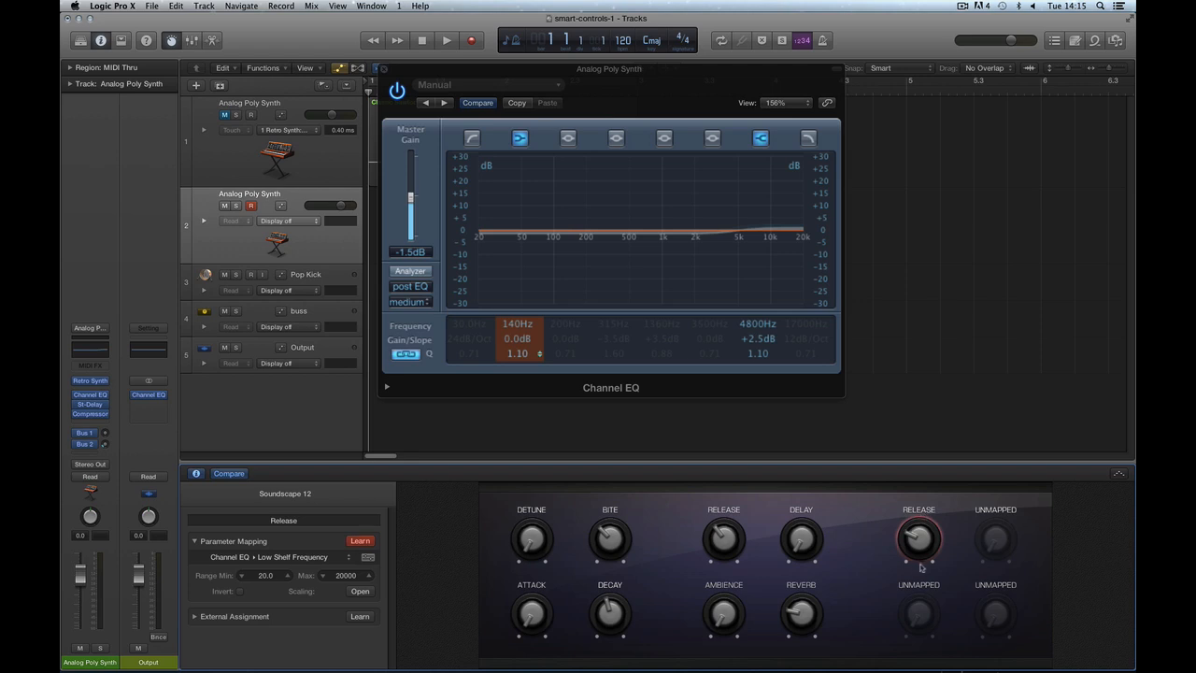
pyautogui.click(915, 616)
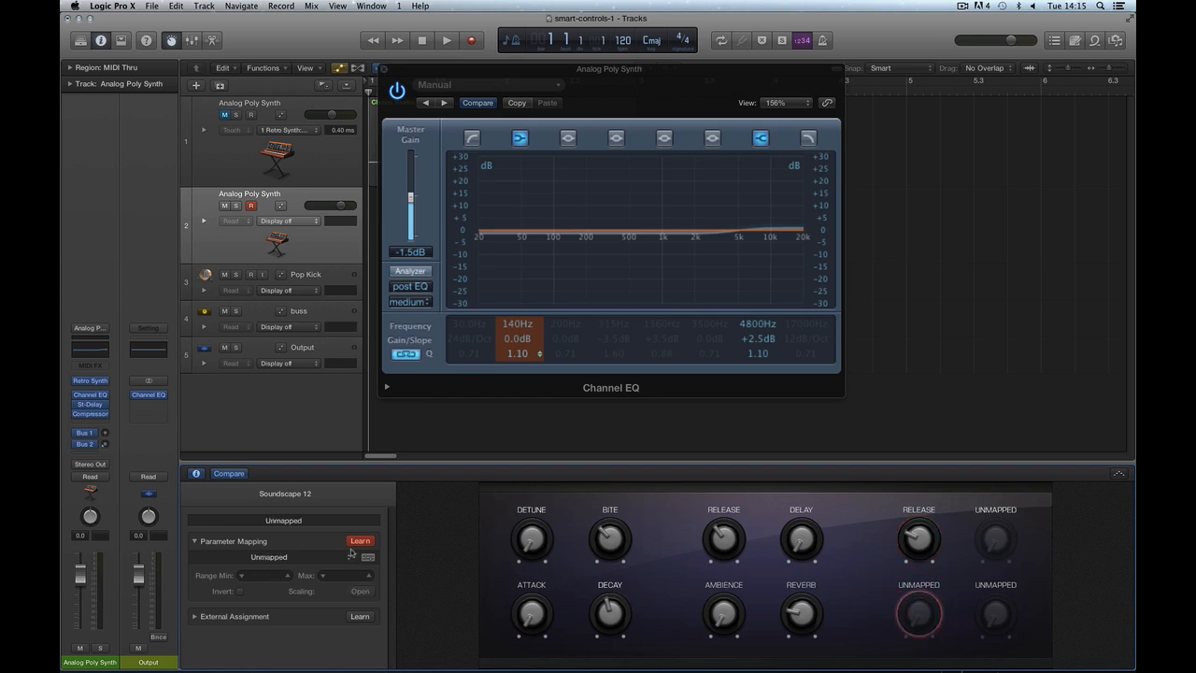
pyautogui.click(520, 342)
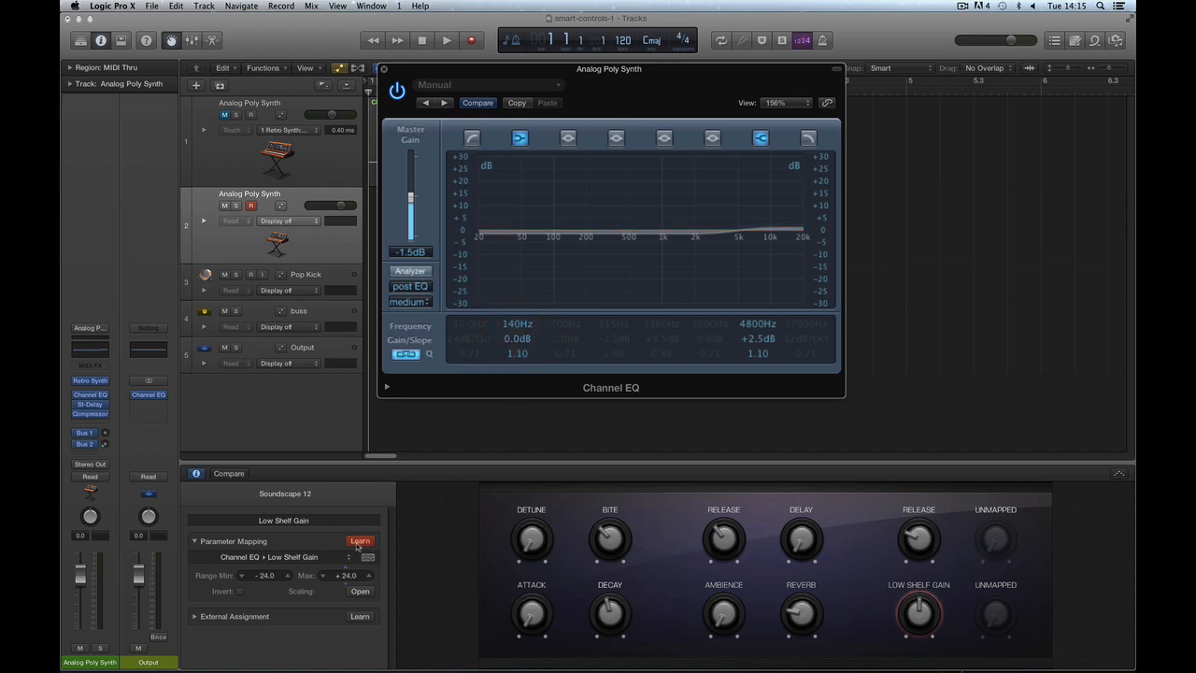
# Map the remaining two unmapped knobs to the Channel EQ's High Shelf Frequency and High Shelf Gain, and turn off parameter learning.
pyautogui.click(996, 538)
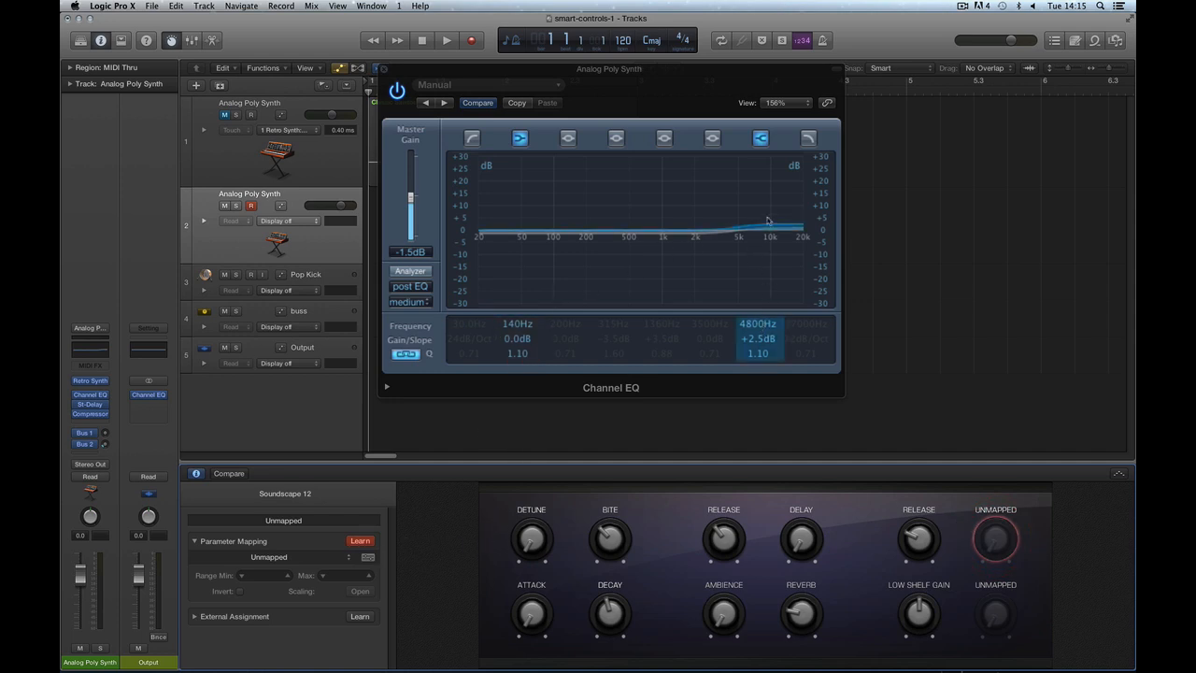
pyautogui.click(761, 329)
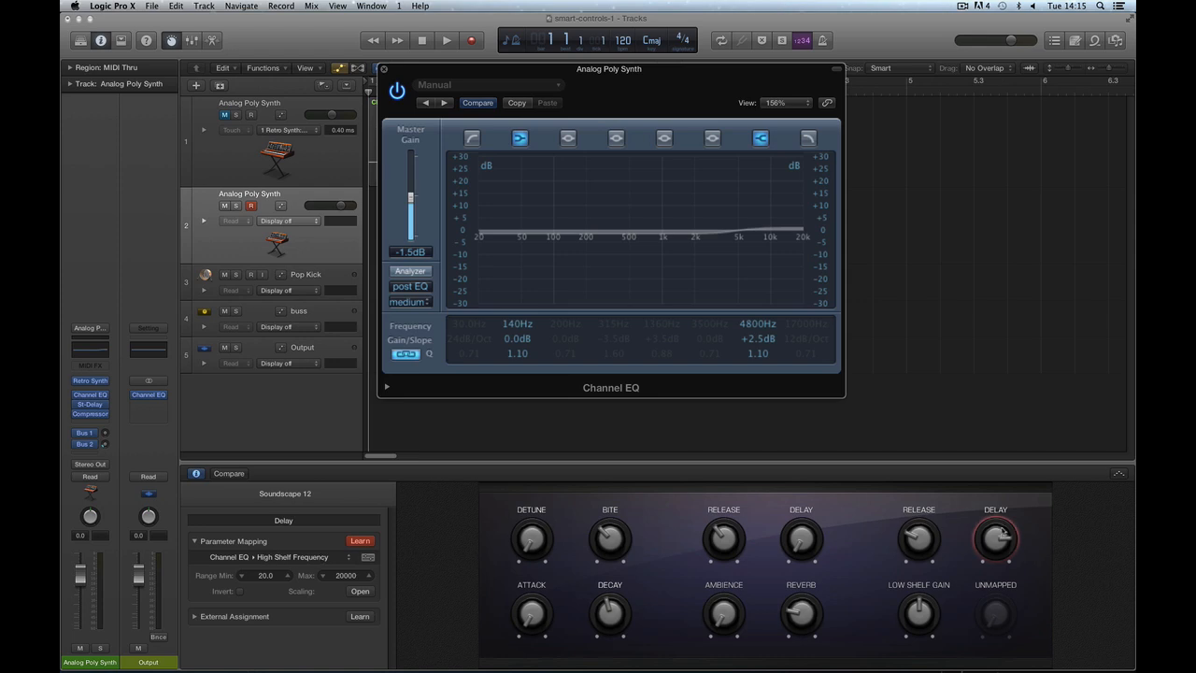
pyautogui.click(997, 616)
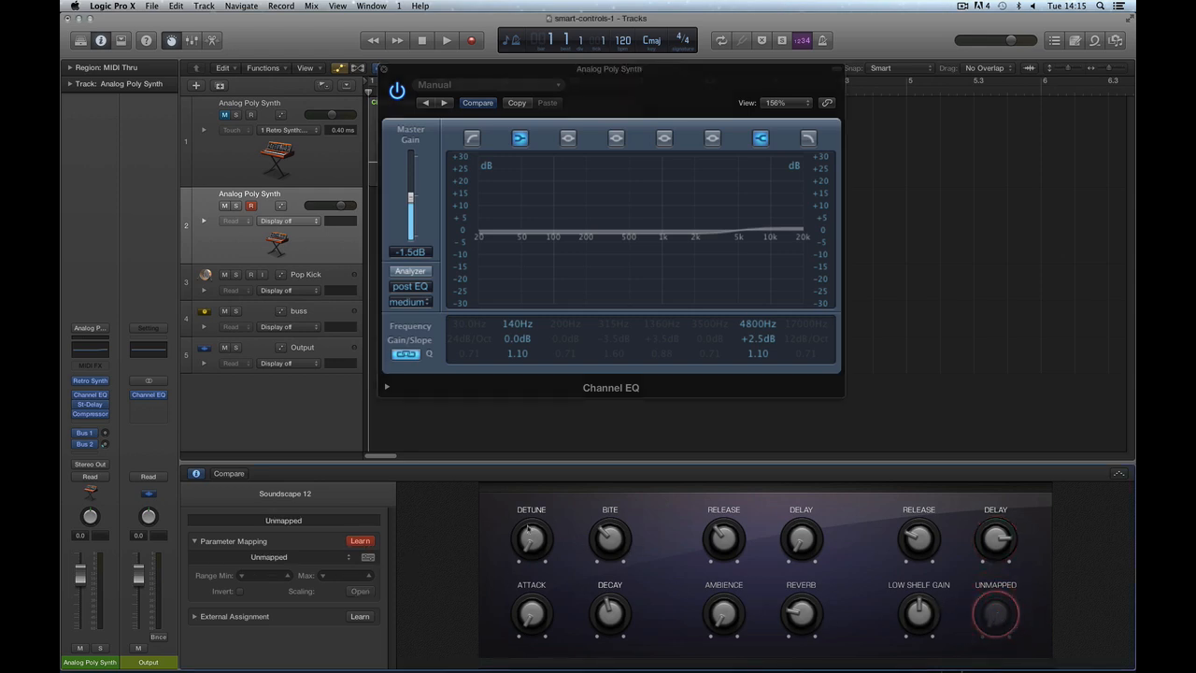
pyautogui.click(762, 344)
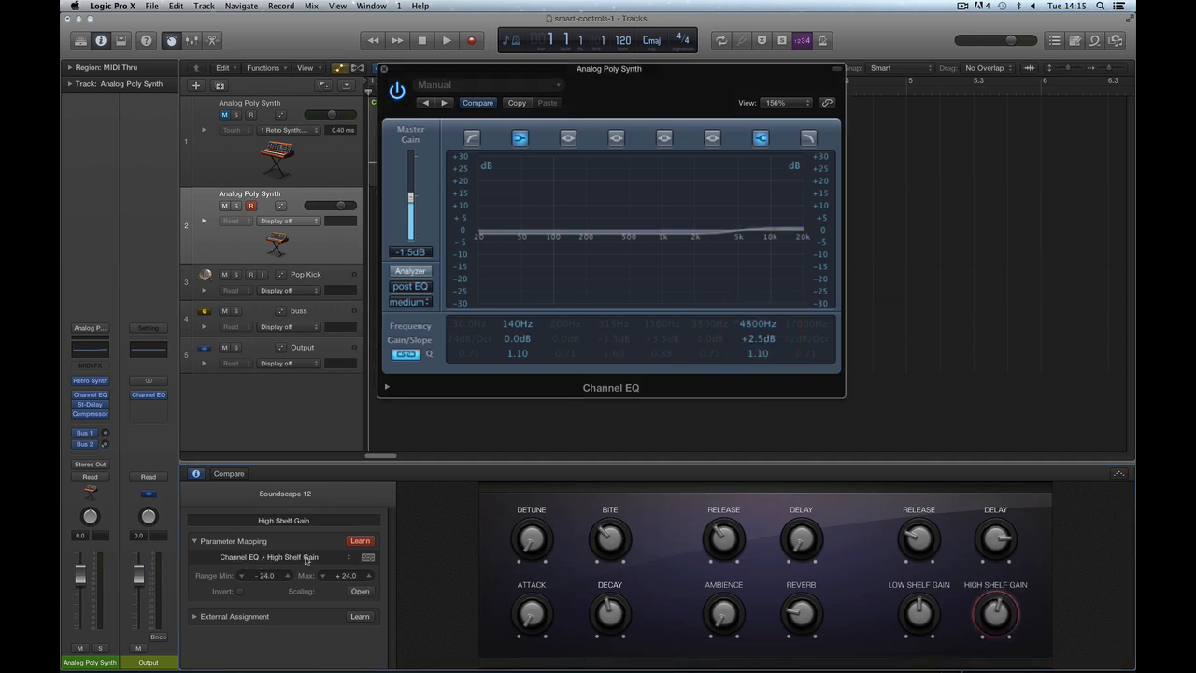
pyautogui.click(360, 542)
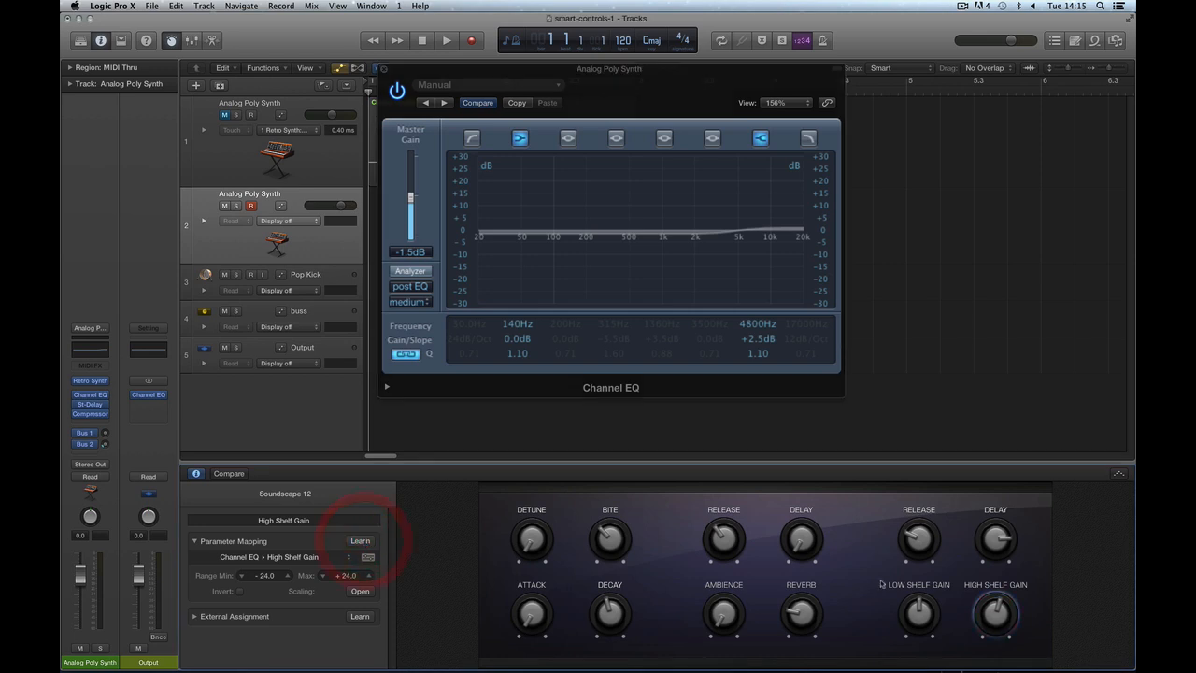
# Examine the names and parameter mappings of the four newly mapped Channel EQ knobs one by one.
pyautogui.click(923, 546)
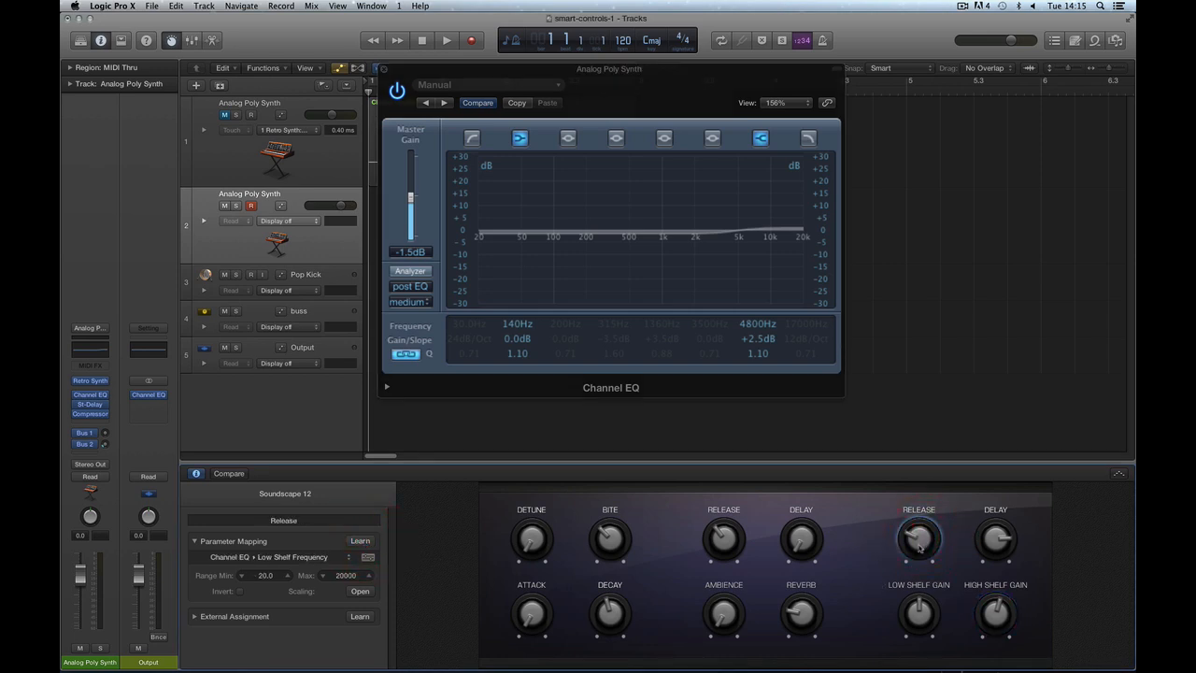
pyautogui.click(919, 609)
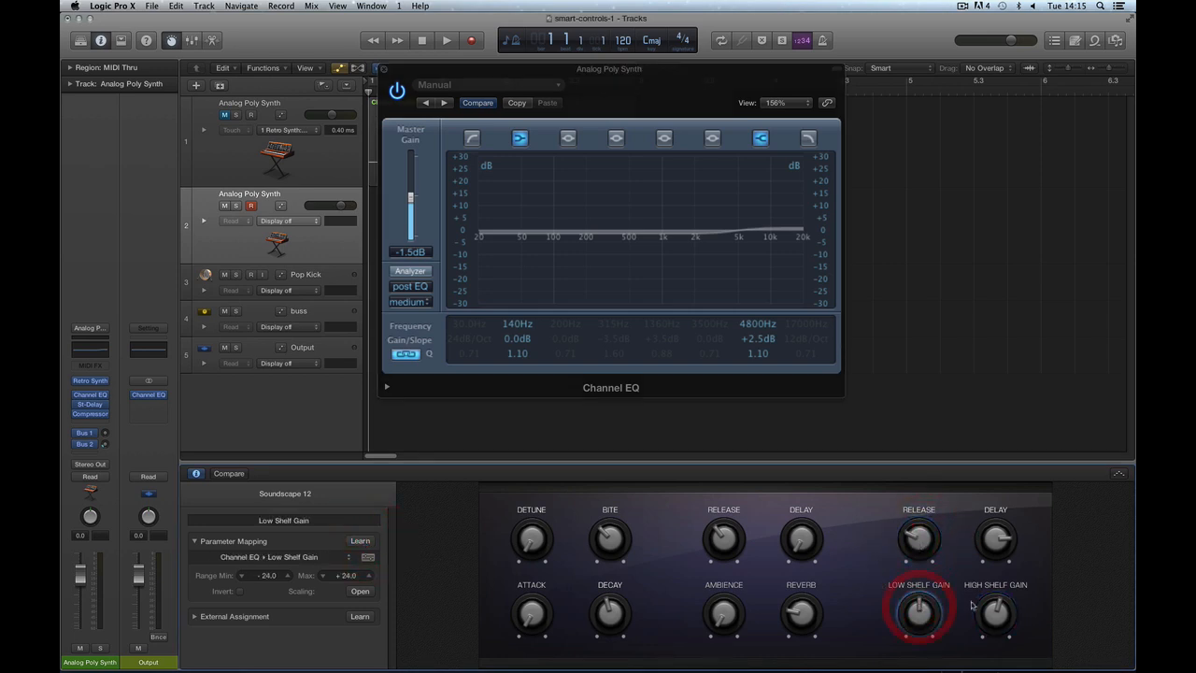
pyautogui.click(994, 539)
pyautogui.click(994, 612)
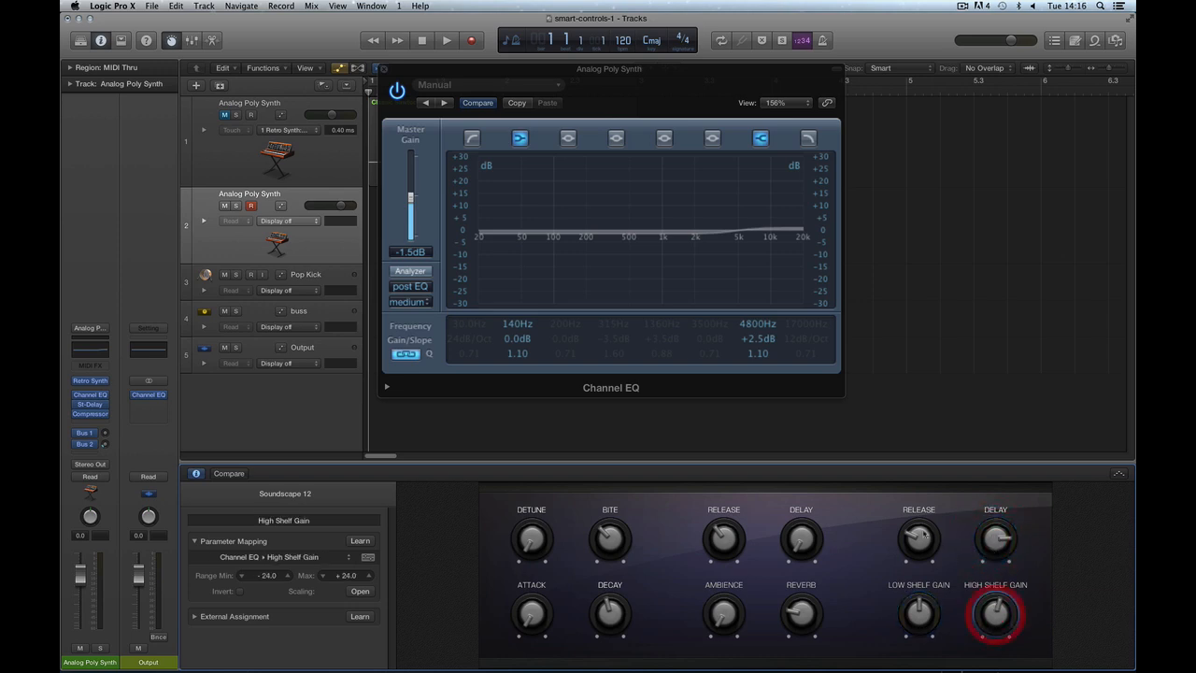
pyautogui.click(919, 525)
pyautogui.click(994, 539)
pyautogui.click(919, 528)
pyautogui.click(993, 539)
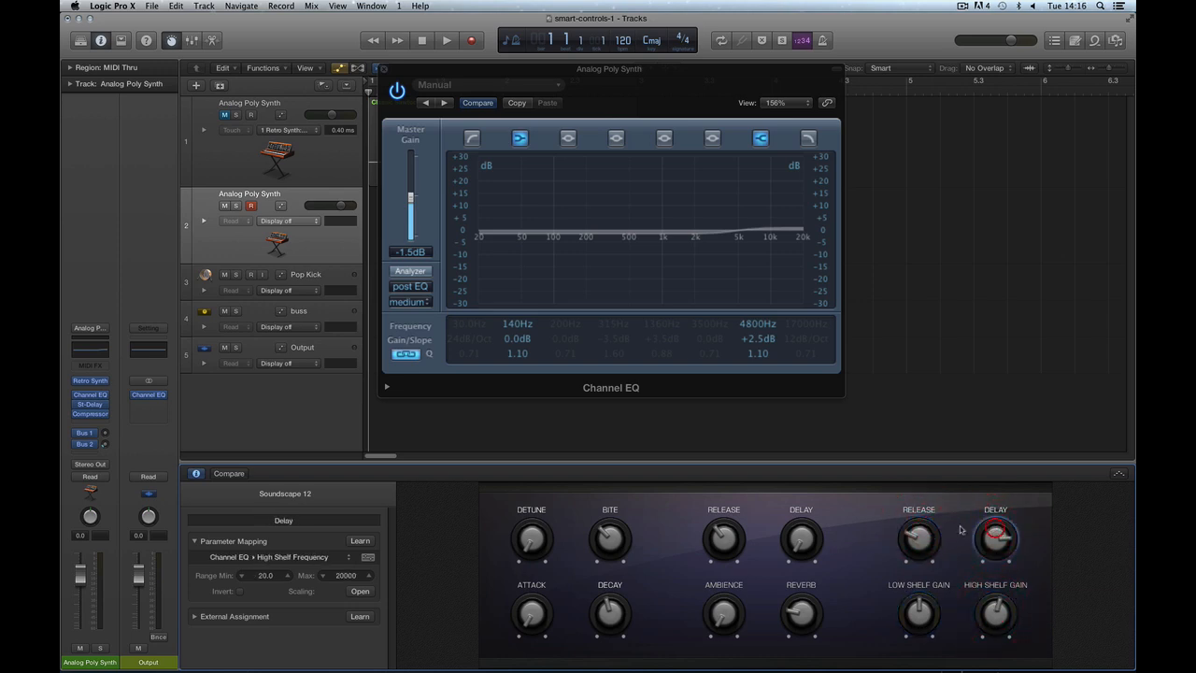
pyautogui.click(918, 530)
pyautogui.click(993, 537)
pyautogui.click(920, 521)
pyautogui.click(993, 523)
pyautogui.click(919, 528)
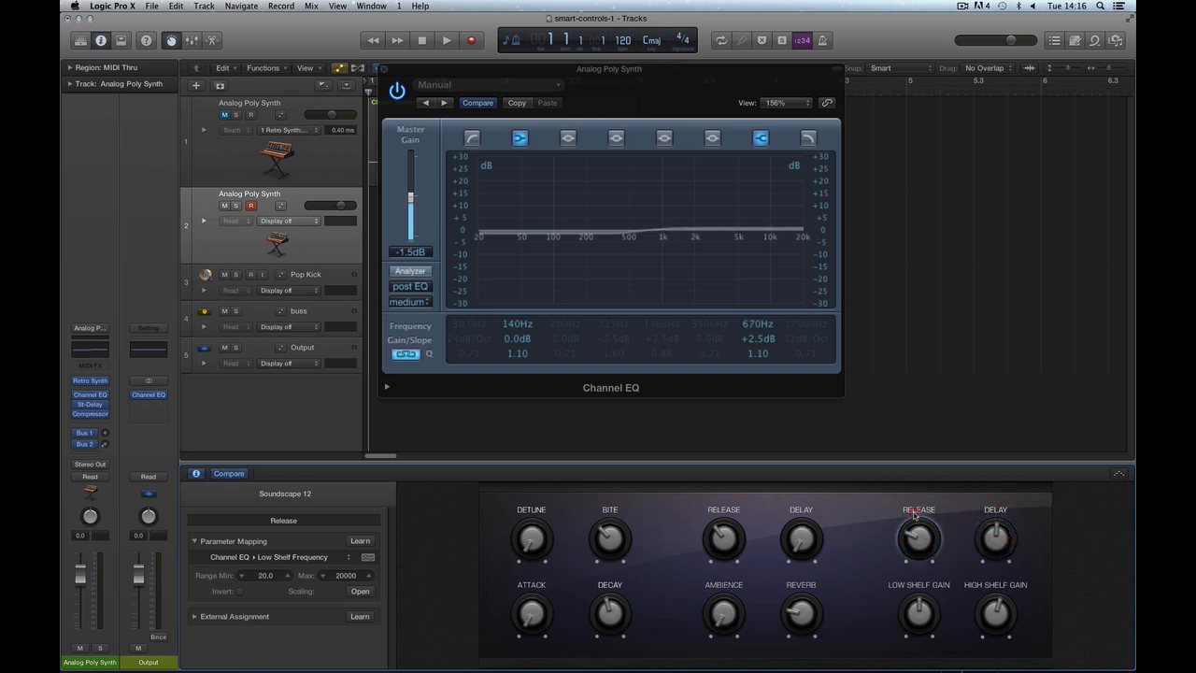
pyautogui.click(994, 532)
pyautogui.click(921, 529)
pyautogui.click(995, 532)
# Rename the Low Shelf Frequency knob as low shelf freq and the High Shelf Frequency knob as high shelf freq.
pyautogui.click(919, 531)
pyautogui.click(286, 521)
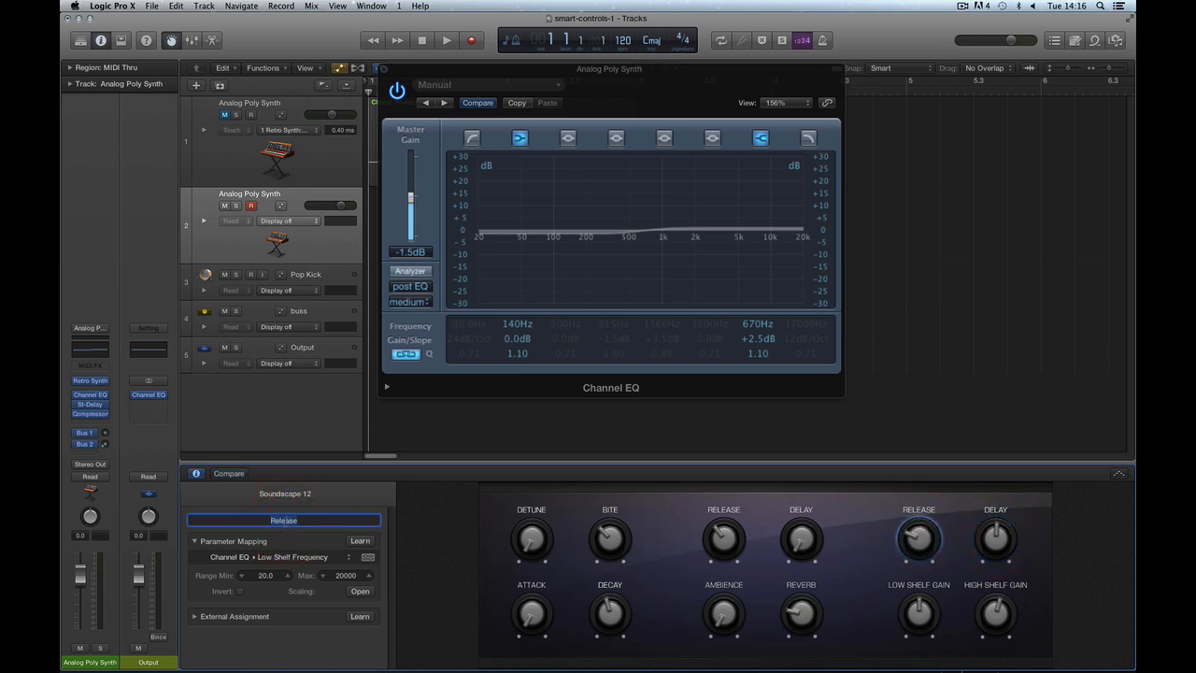
pyautogui.write('low shelf freq')
pyautogui.press('Return')
pyautogui.click(998, 536)
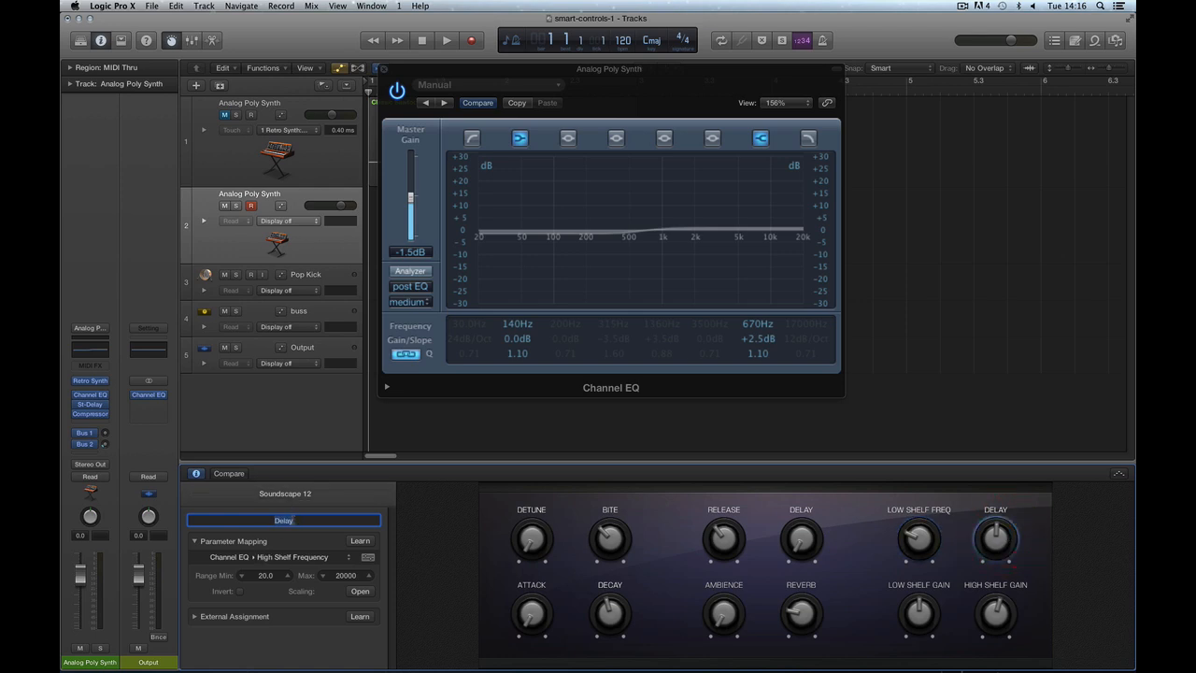
pyautogui.write('high shelf freq')
pyautogui.press('Return')
pyautogui.click(186, 540)
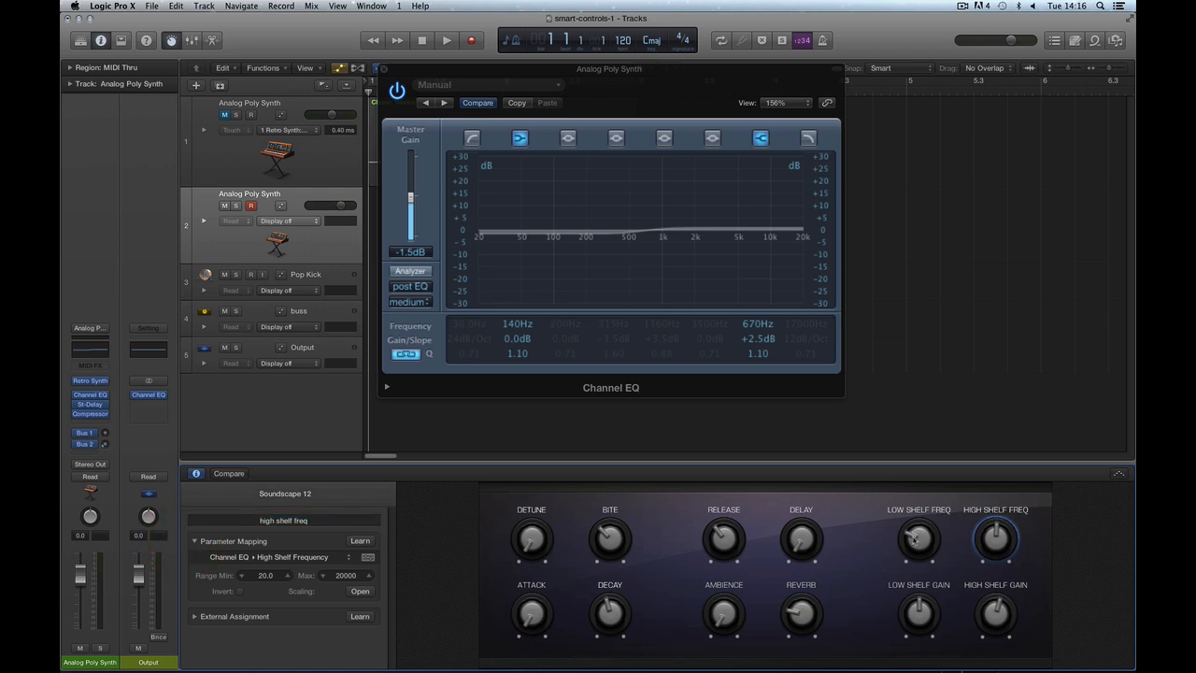
# Raise the Low Shelf Gain to +7.5 dB and compare with the saved patch settings.
pyautogui.click(915, 539)
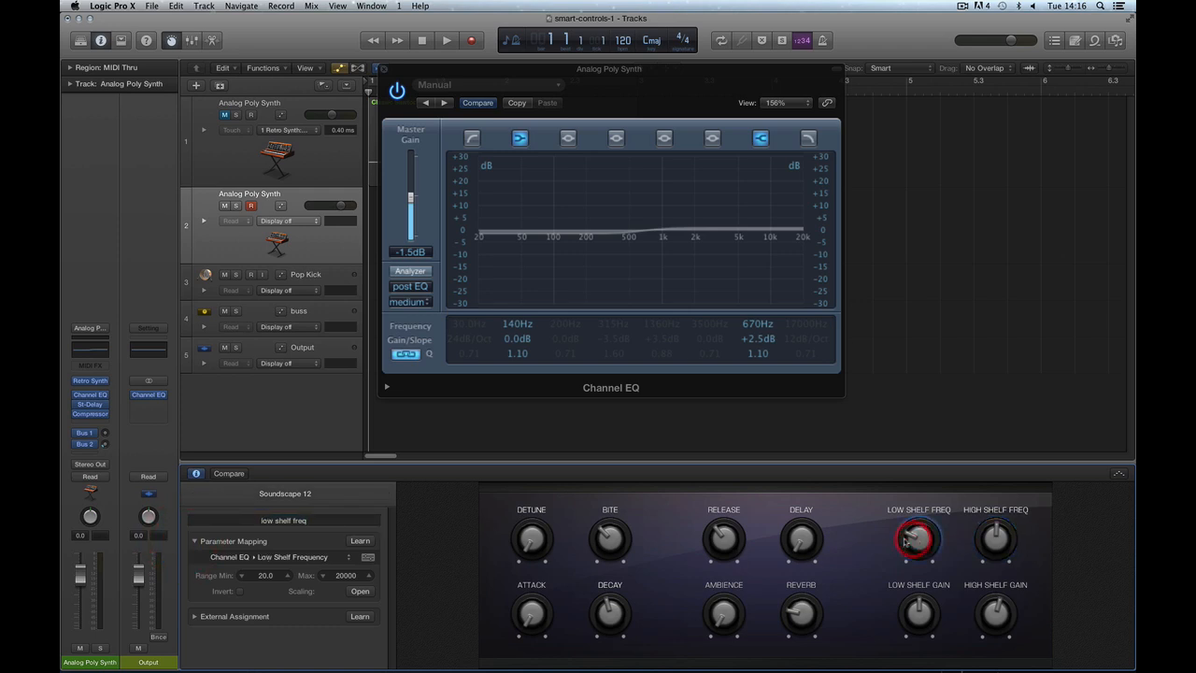
pyautogui.click(921, 613)
pyautogui.moveTo(921, 613); pyautogui.dragTo(917, 593)
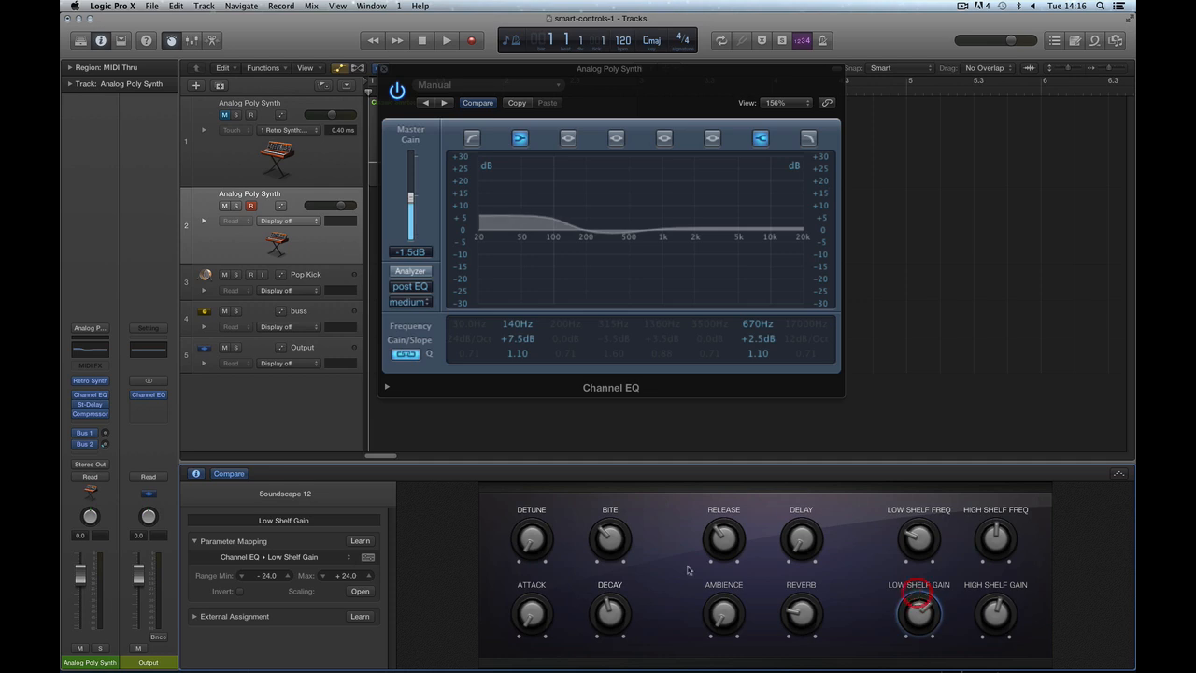
pyautogui.click(226, 473)
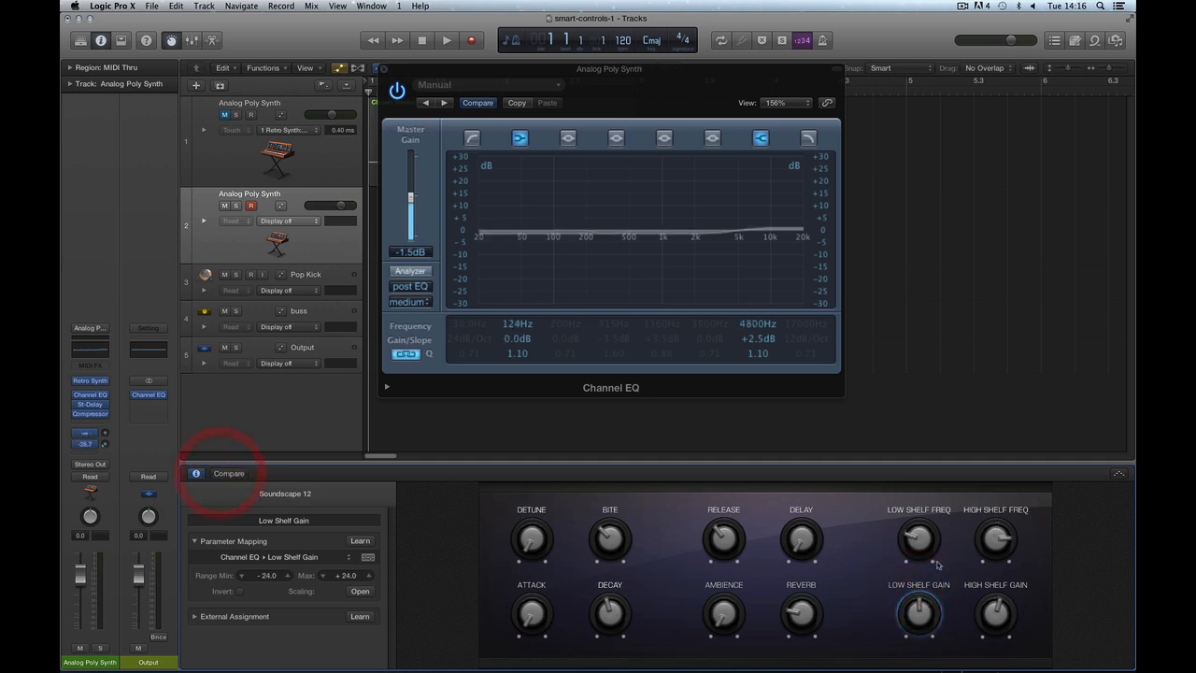
# Set the low shelf to +9.0 dB at 62 Hz and the high shelf to +7.0 dB at 5000 Hz with the Smart Controls.
pyautogui.moveTo(921, 613); pyautogui.dragTo(921, 615)
pyautogui.click(918, 537)
pyautogui.moveTo(919, 536)
pyautogui.mouseDown()
pyautogui.moveTo(919, 525)
pyautogui.moveTo(915, 551)
pyautogui.mouseUp()
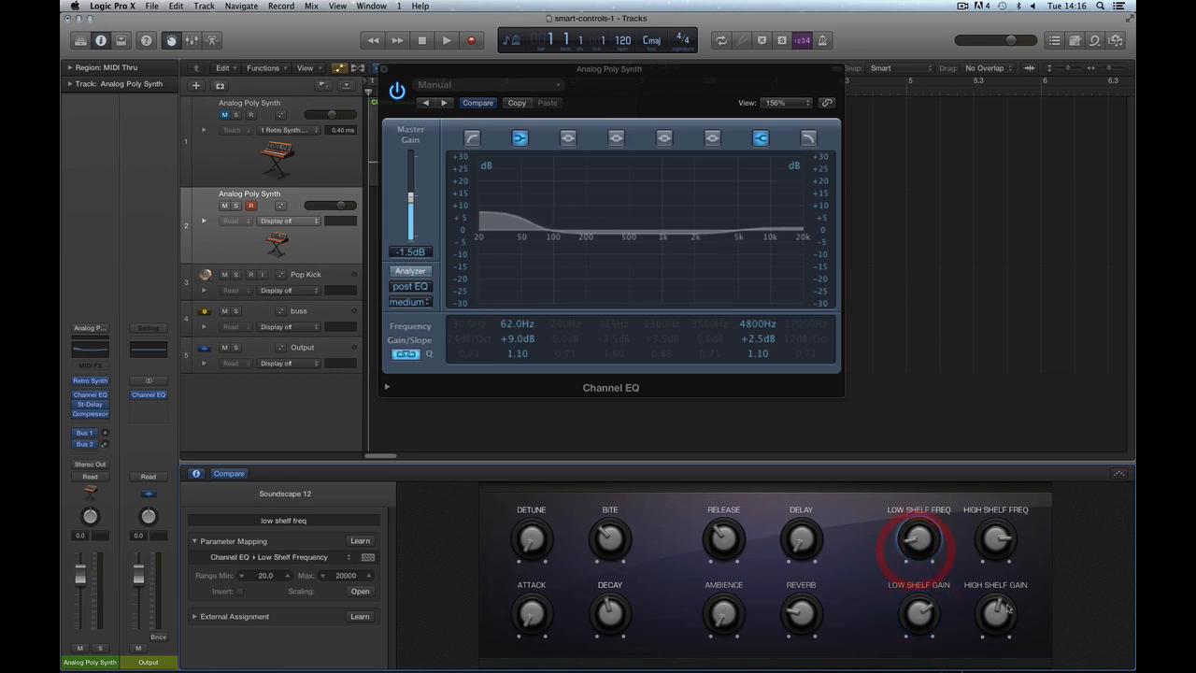
pyautogui.click(999, 609)
pyautogui.moveTo(998, 609); pyautogui.dragTo(995, 602)
pyautogui.click(996, 539)
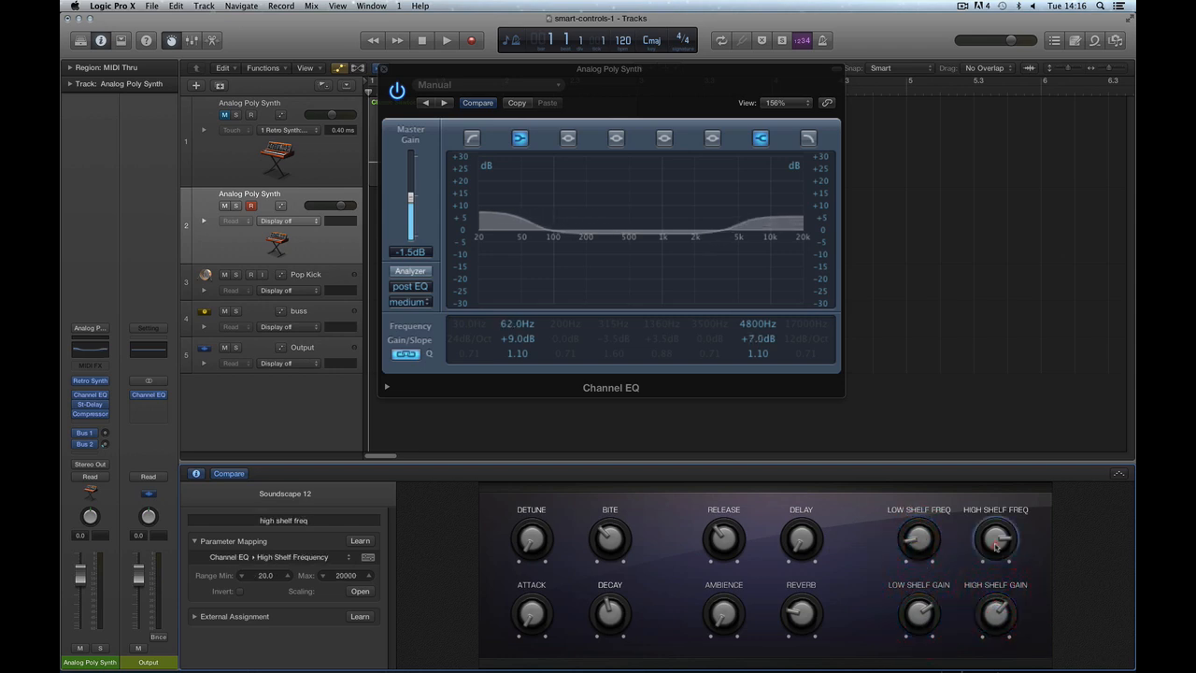
pyautogui.moveTo(996, 539)
pyautogui.mouseDown()
pyautogui.moveTo(992, 564)
pyautogui.moveTo(990, 547)
pyautogui.mouseUp()
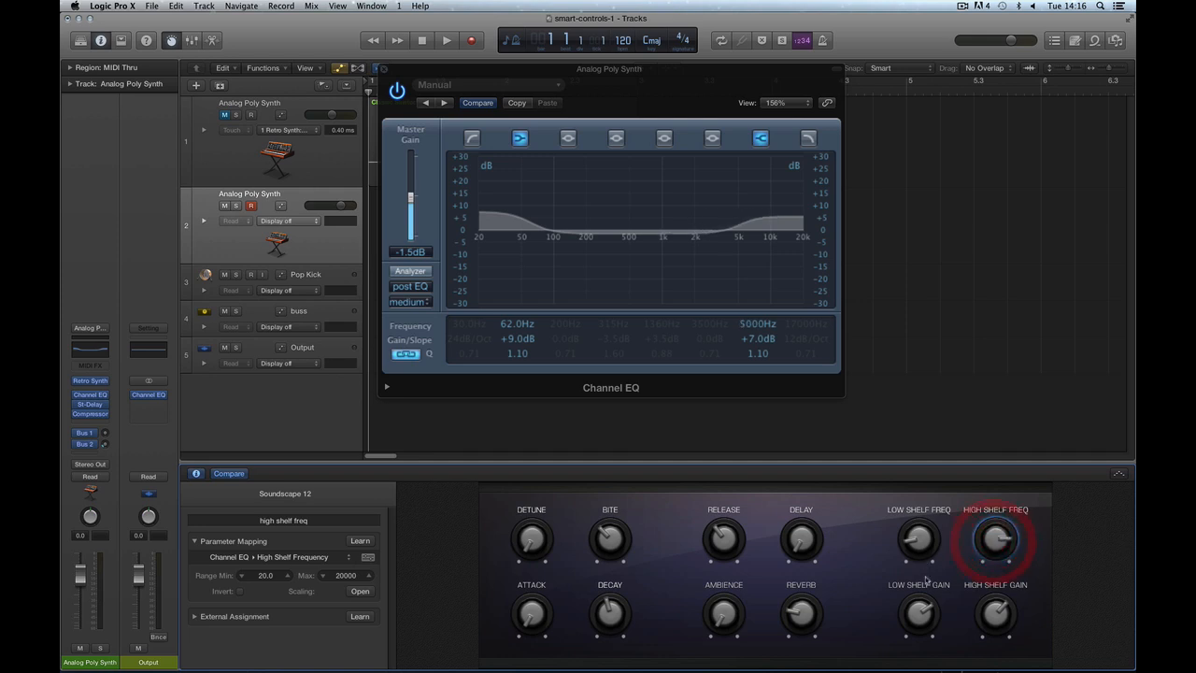
# Raise the Low Shelf Gain to +11.0 dB and set the high shelf to +9.0 dB at 8100 Hz.
pyautogui.moveTo(920, 607)
pyautogui.mouseDown()
pyautogui.moveTo(920, 621)
pyautogui.moveTo(923, 590)
pyautogui.moveTo(923, 618)
pyautogui.moveTo(923, 602)
pyautogui.mouseUp()
pyautogui.moveTo(996, 609)
pyautogui.mouseDown()
pyautogui.moveTo(993, 652)
pyautogui.moveTo(996, 603)
pyautogui.mouseUp()
pyautogui.click(995, 538)
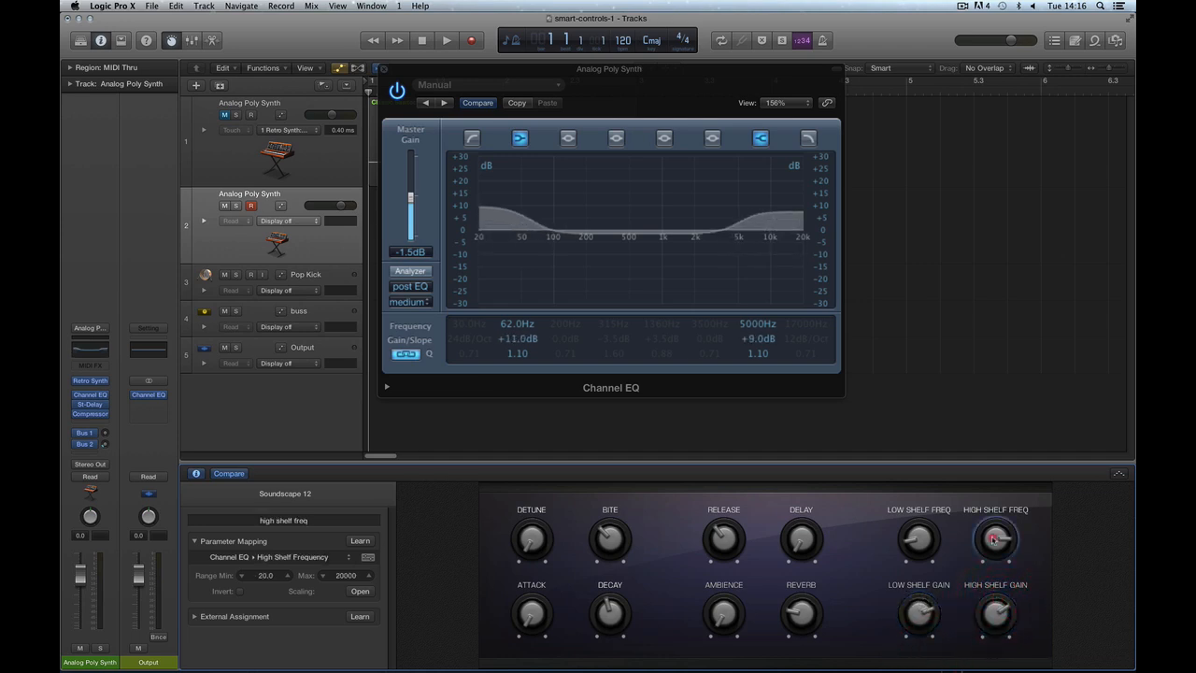
pyautogui.moveTo(995, 539)
pyautogui.mouseDown()
pyautogui.moveTo(994, 560)
pyautogui.moveTo(996, 533)
pyautogui.mouseUp()
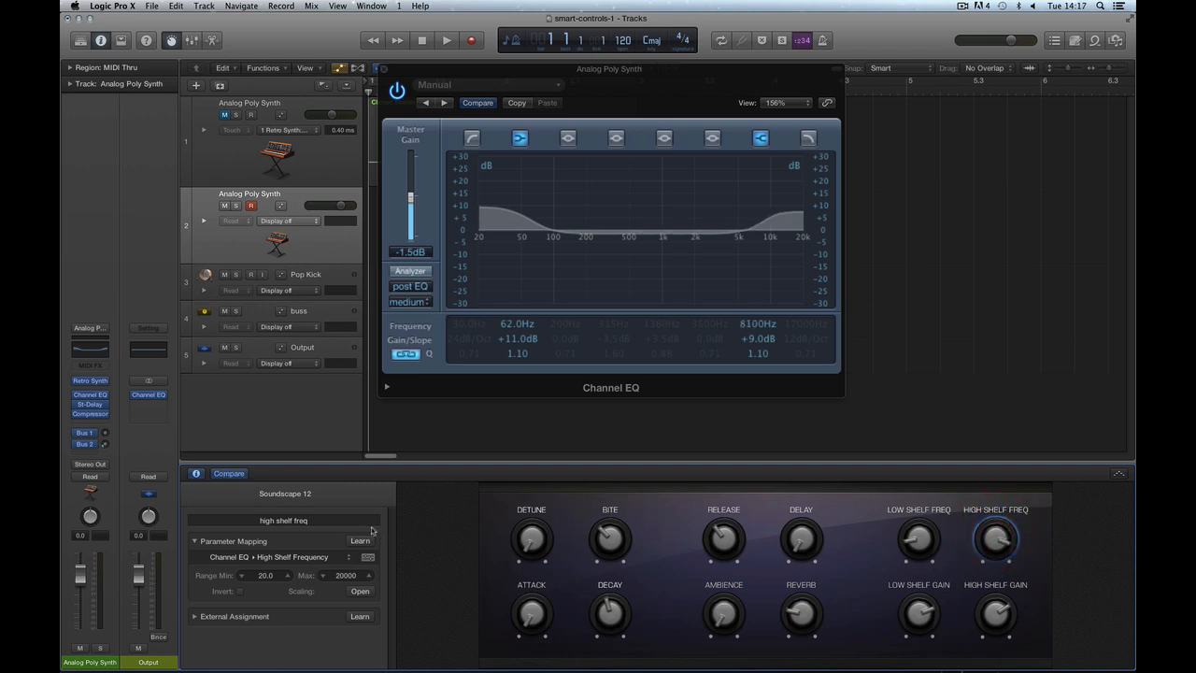
# Collapse the parameter mapping details, close the Channel EQ window and show the Library.
pyautogui.click(195, 541)
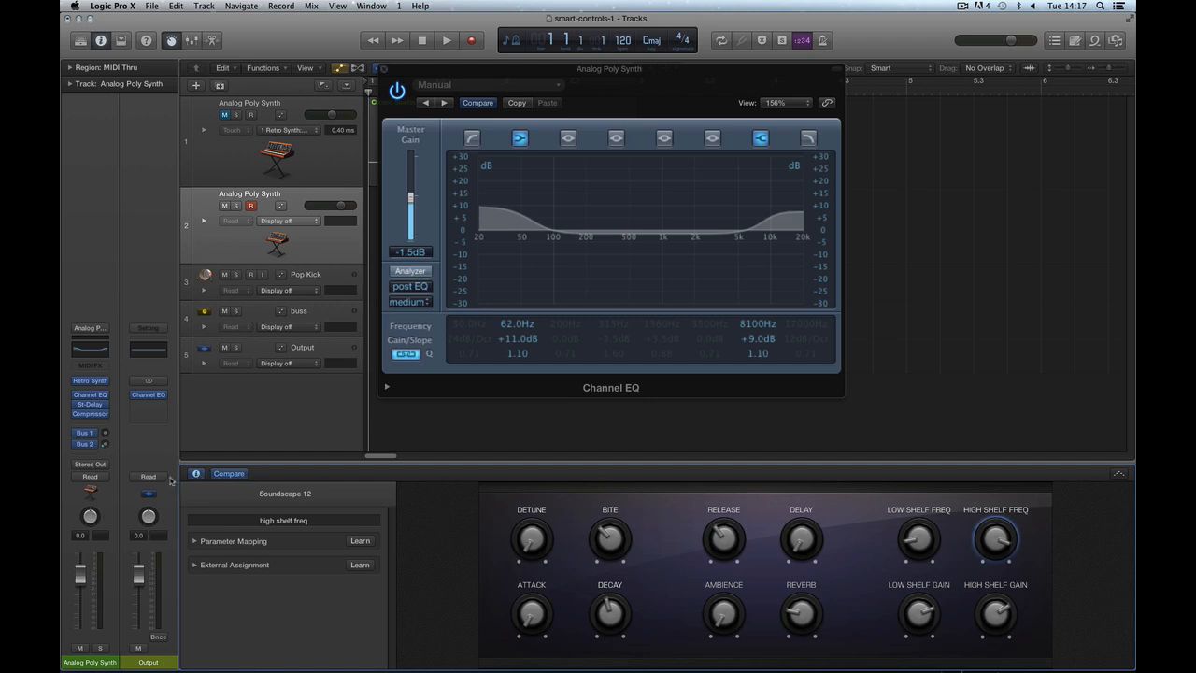
pyautogui.click(383, 70)
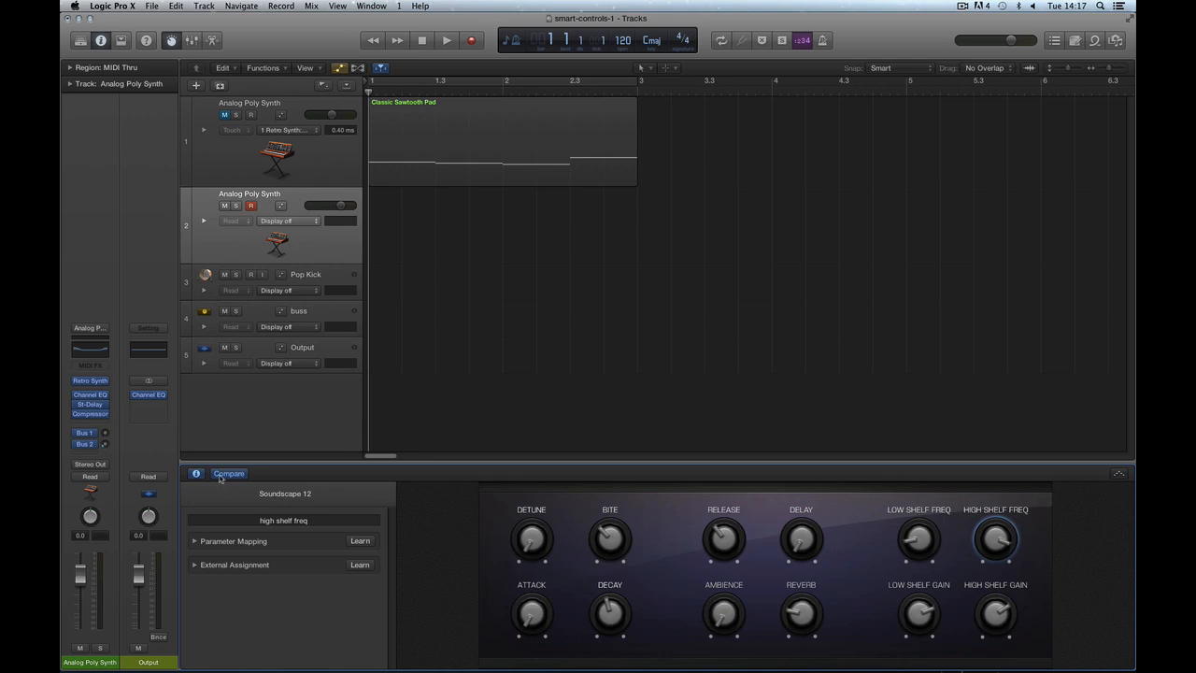
pyautogui.click(80, 40)
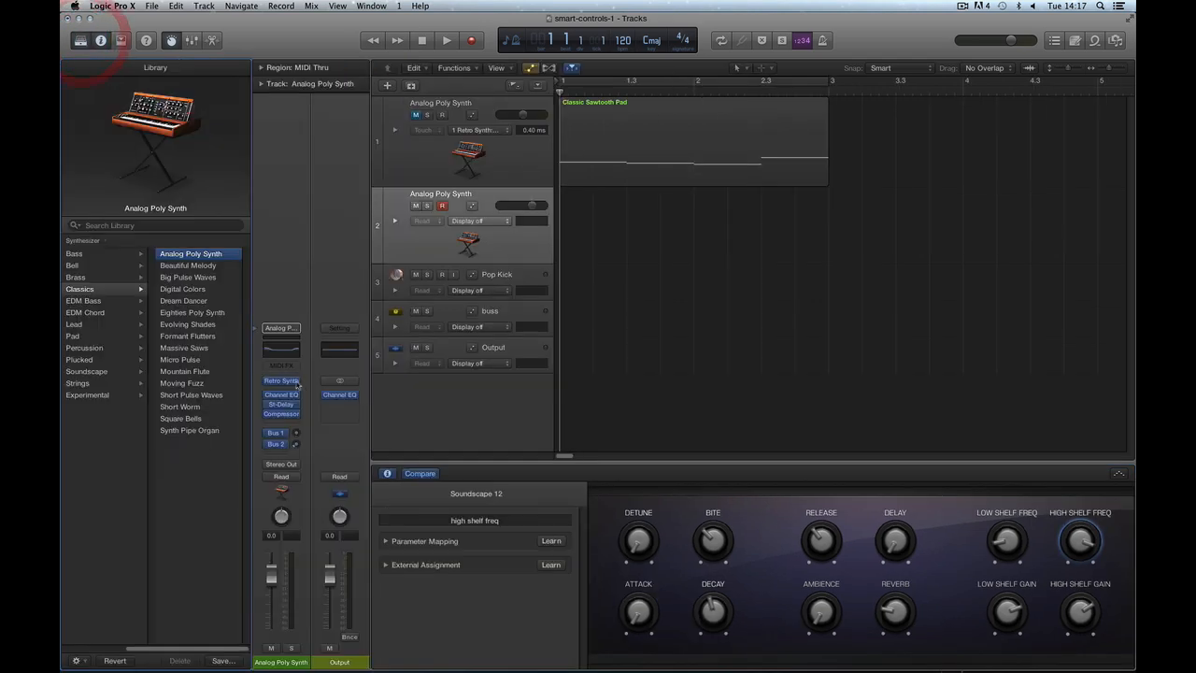
# View the patch's default save location without saving, and browse the User Patches and Synthesizer Classics categories in the Library.
pyautogui.click(222, 661)
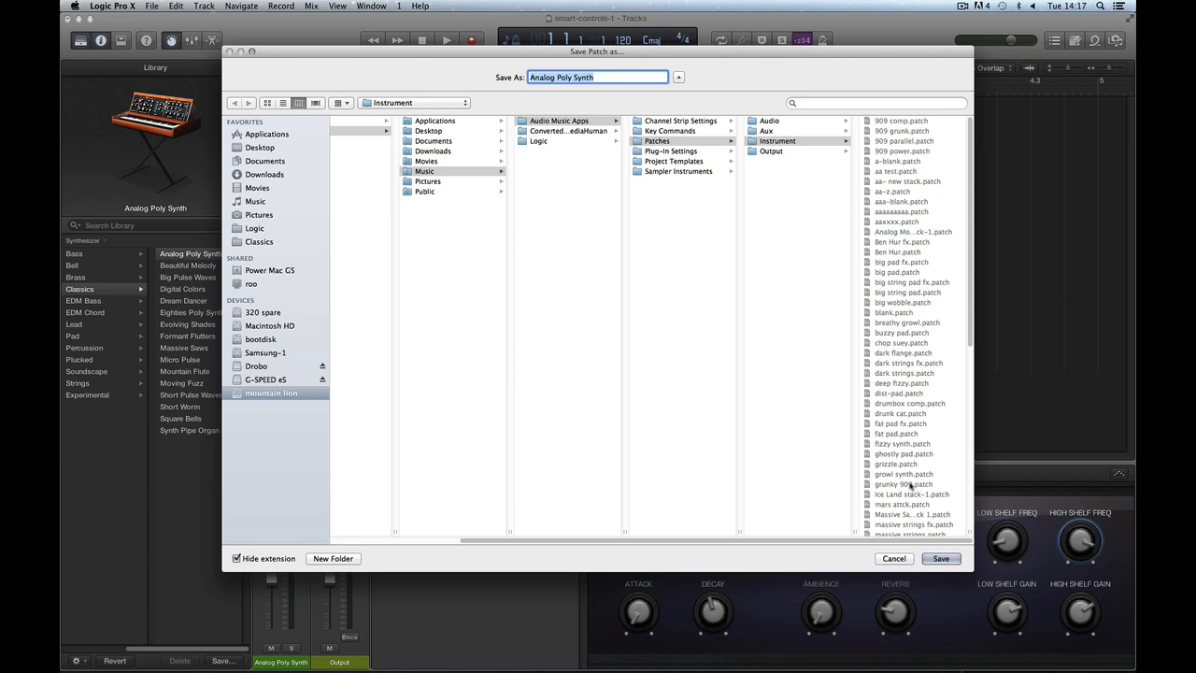
pyautogui.click(902, 560)
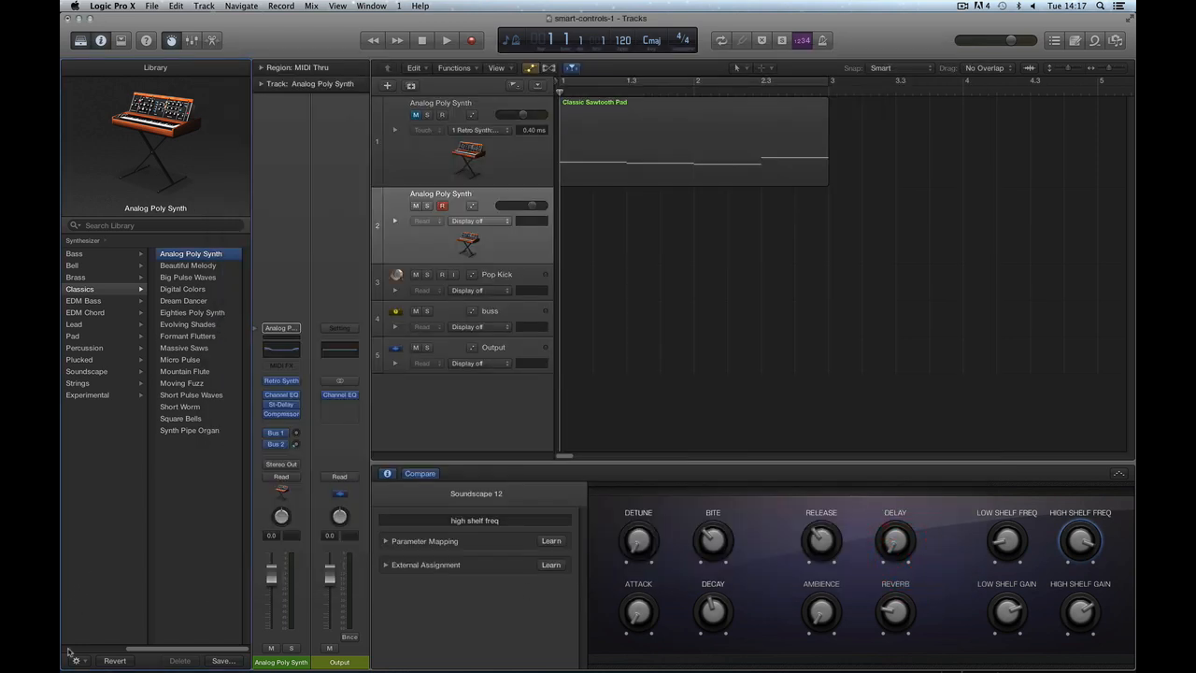
pyautogui.click(85, 254)
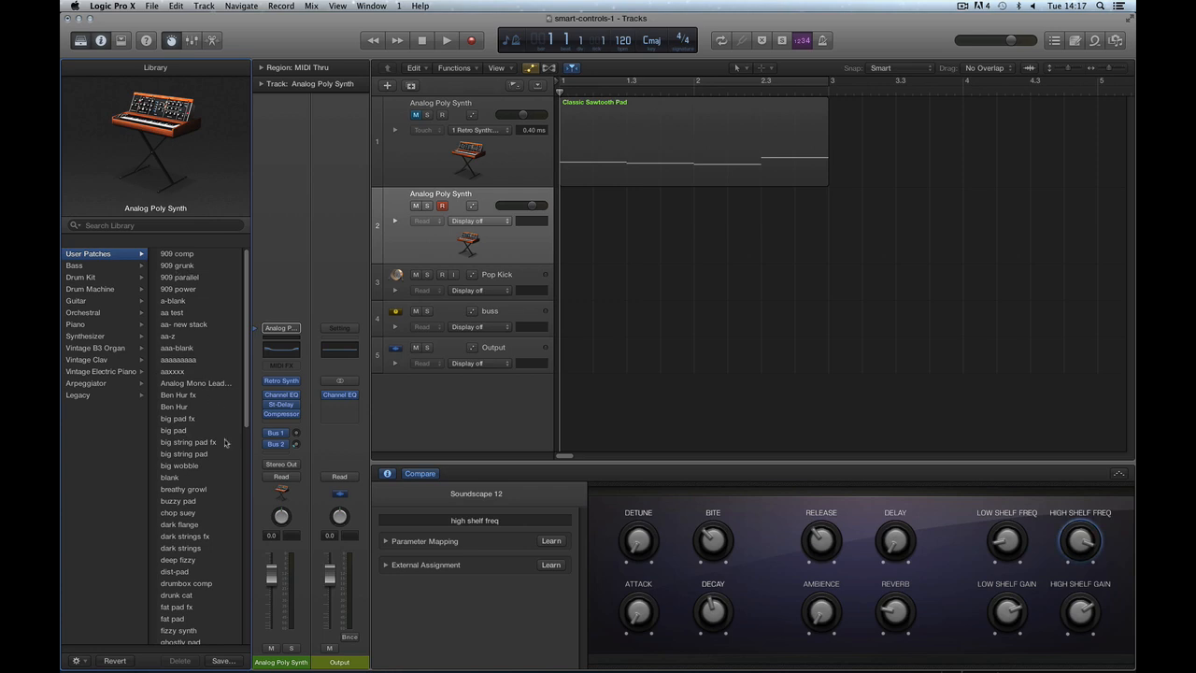
pyautogui.moveTo(247, 423); pyautogui.dragTo(214, 346)
pyautogui.click(86, 336)
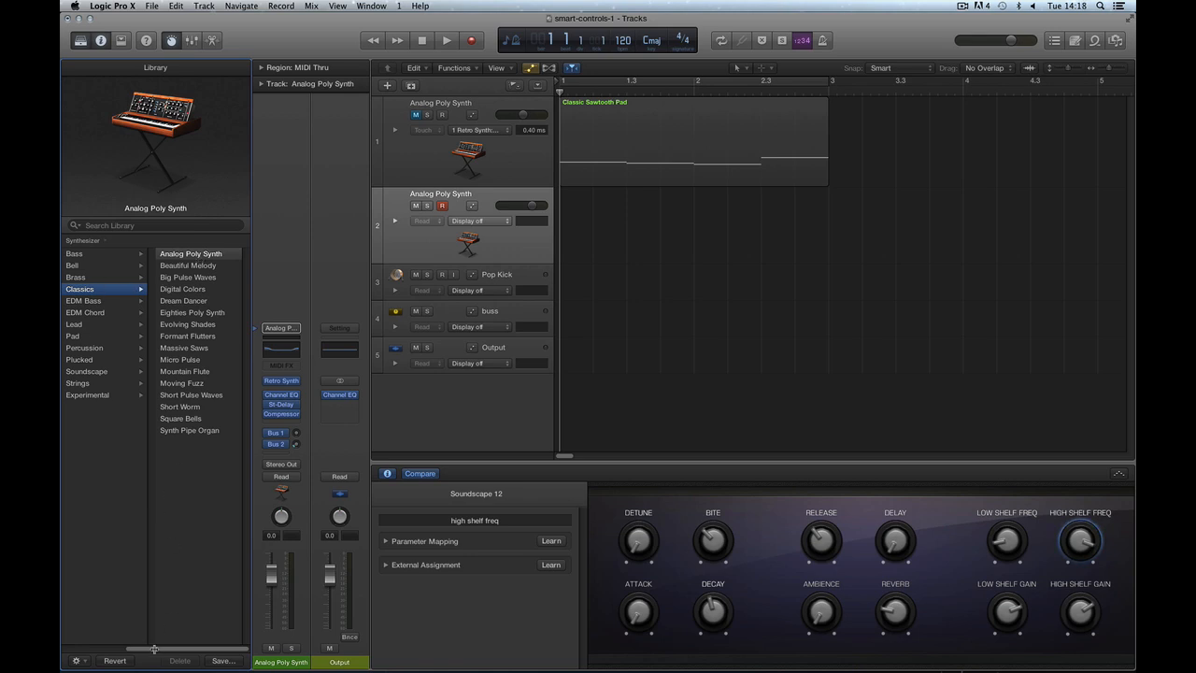
pyautogui.moveTo(154, 647)
pyautogui.mouseDown()
pyautogui.moveTo(90, 644)
pyautogui.moveTo(173, 648)
pyautogui.mouseUp()
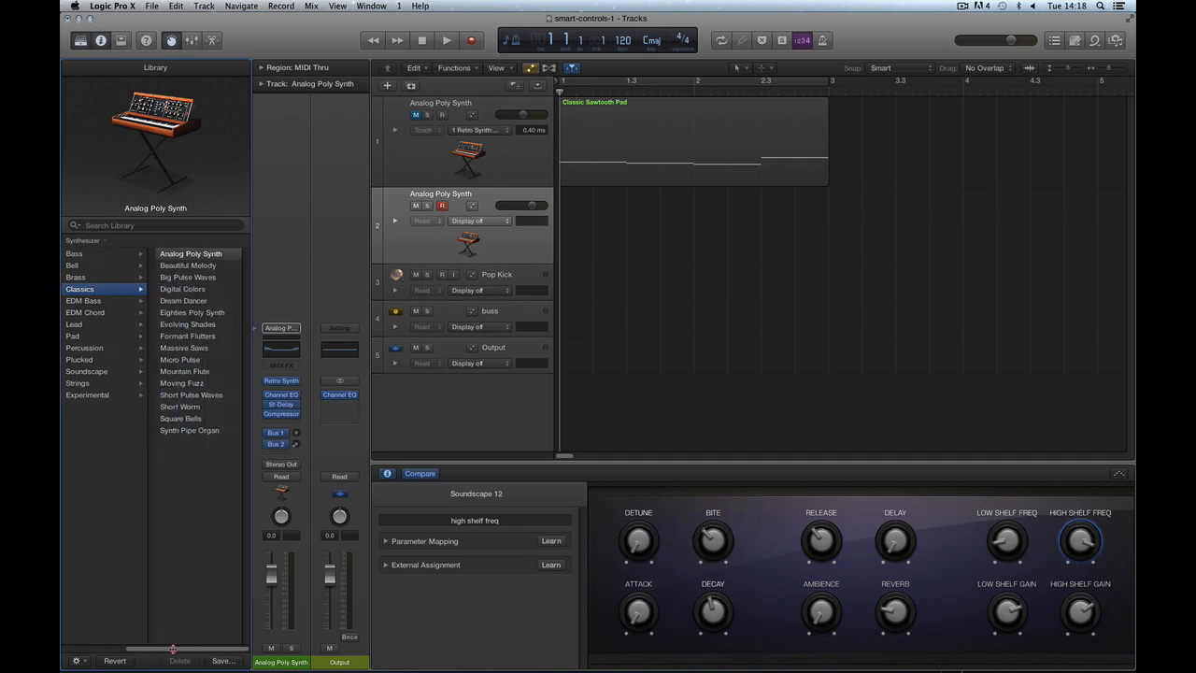
# Start saving the patch and browse the mountain lion drive to Library > Application Support > Logic > Patches > Instrument > Synthesizer > Classics.
pyautogui.click(224, 660)
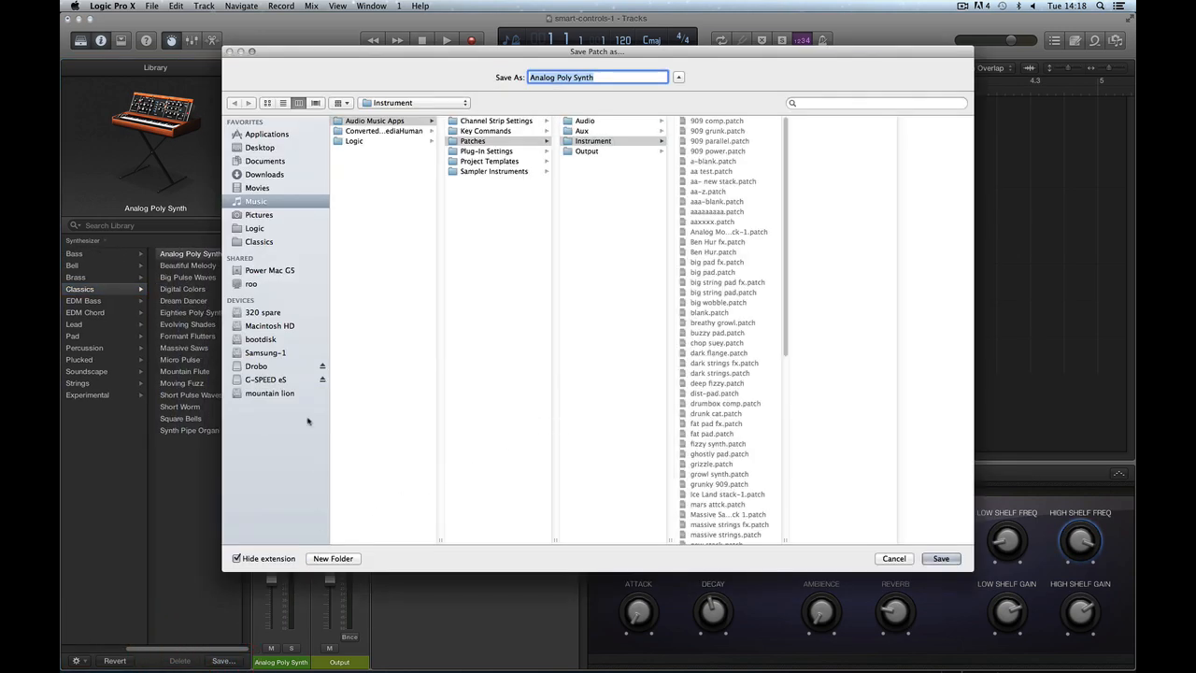
pyautogui.click(280, 393)
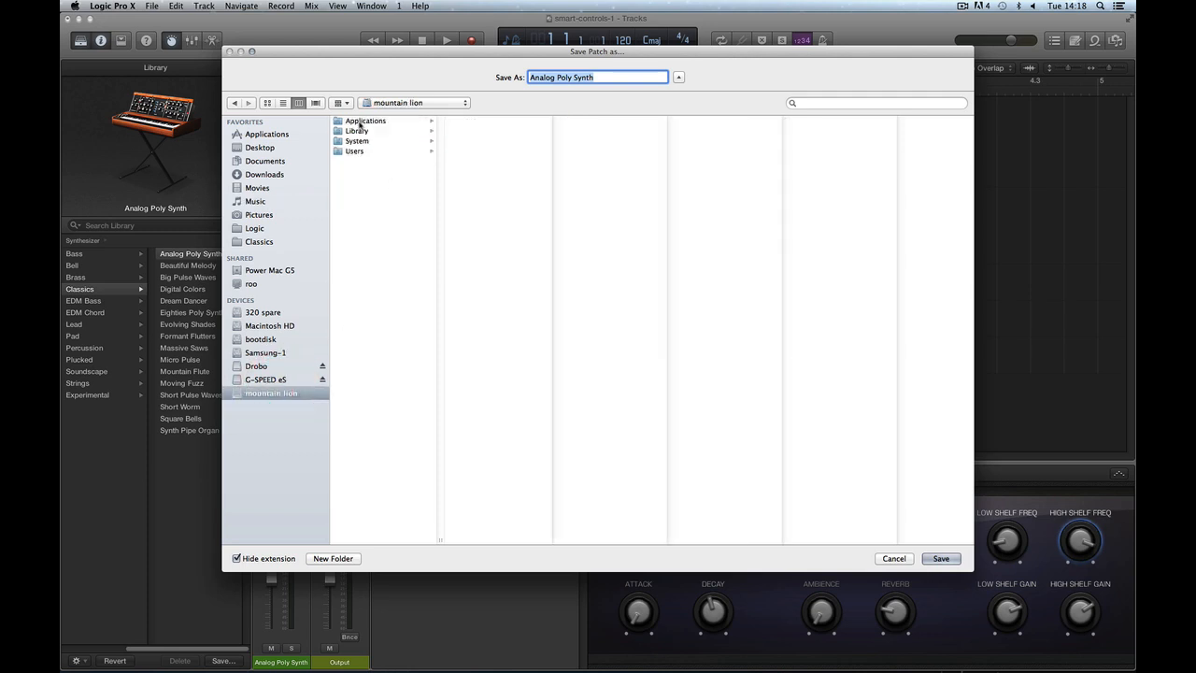
pyautogui.click(357, 131)
pyautogui.click(488, 121)
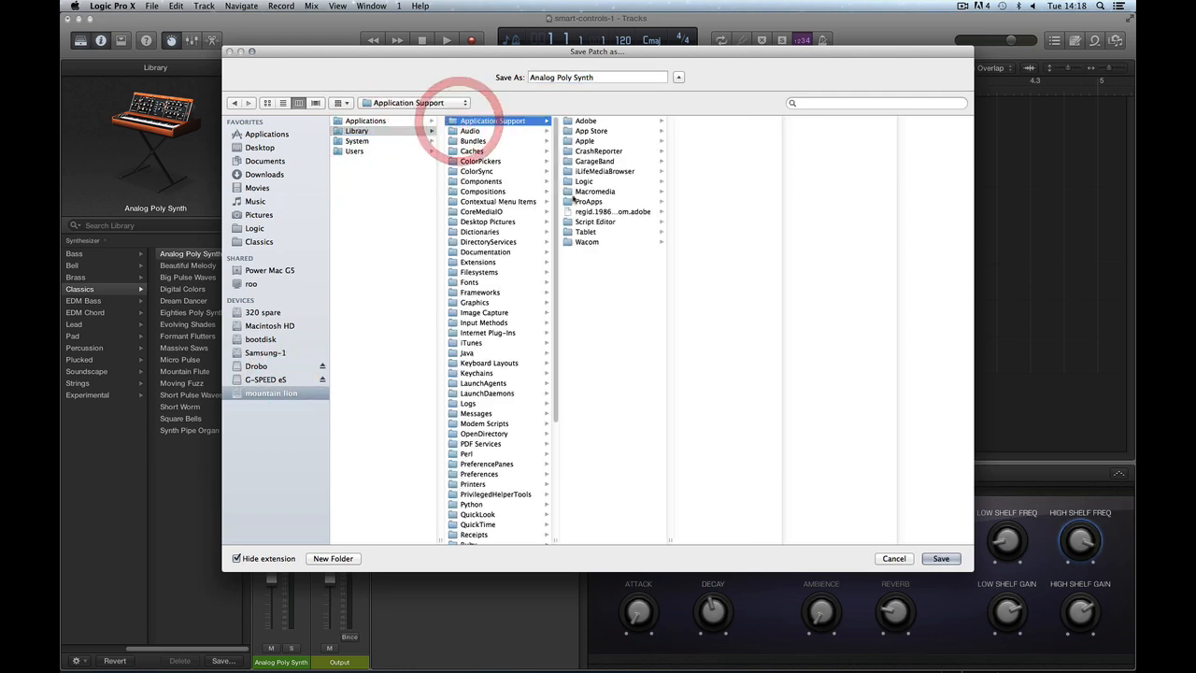
pyautogui.click(584, 181)
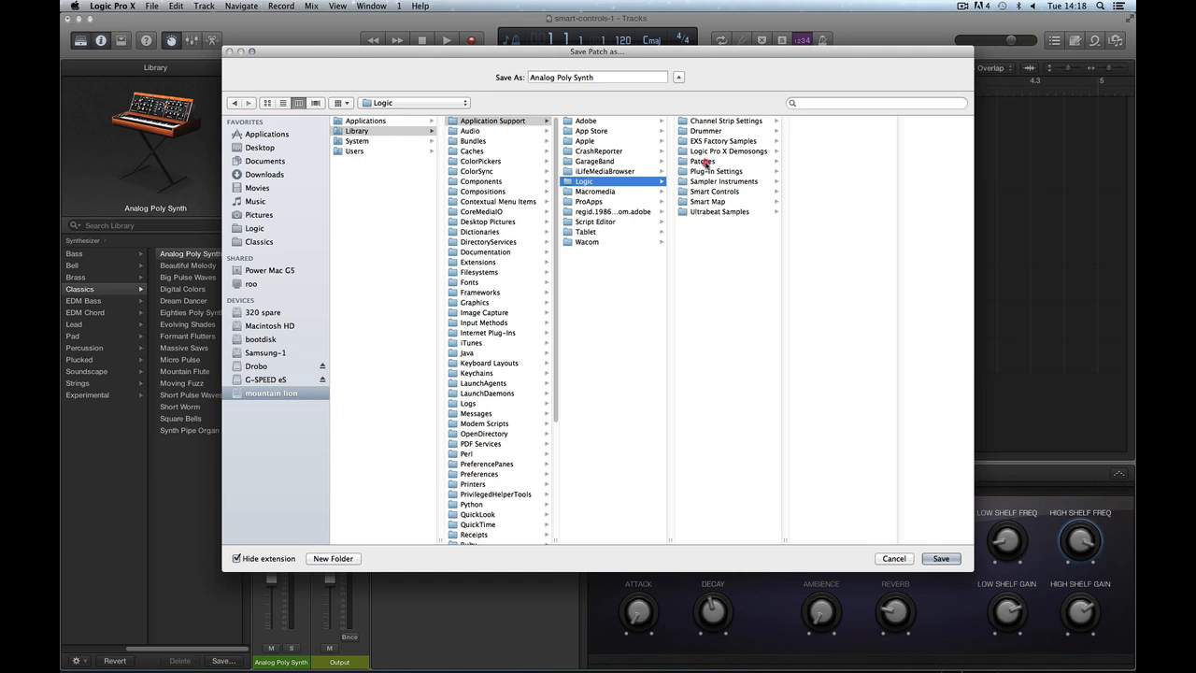
pyautogui.click(702, 161)
pyautogui.click(827, 162)
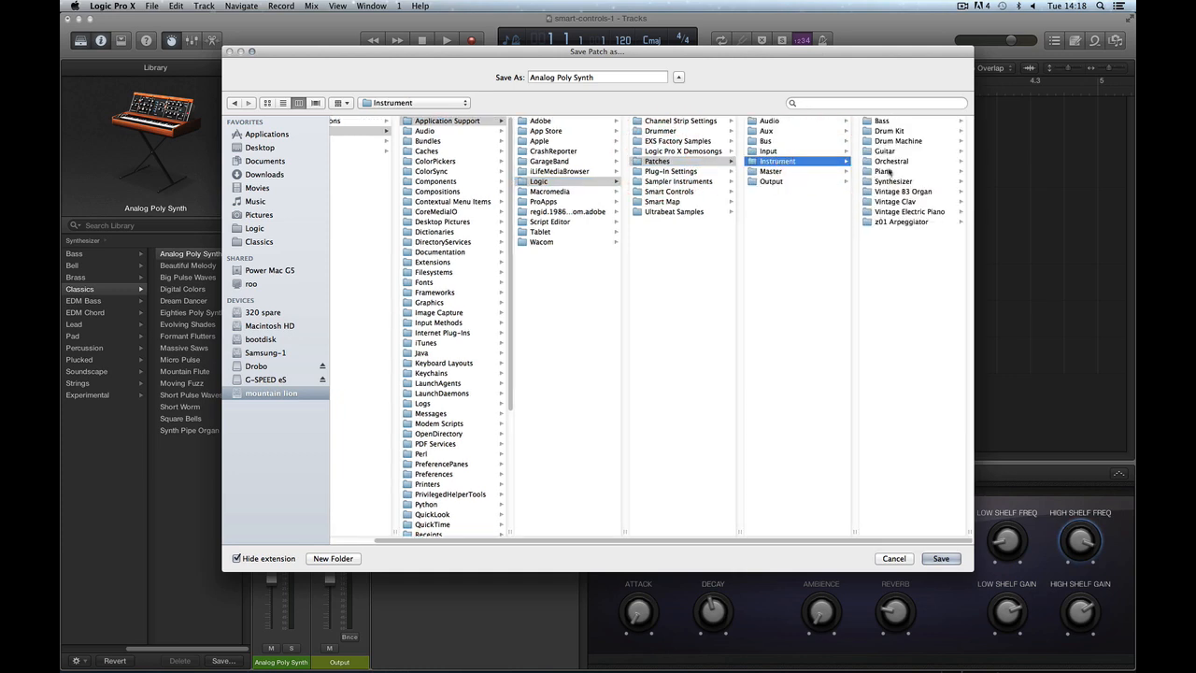
pyautogui.click(889, 181)
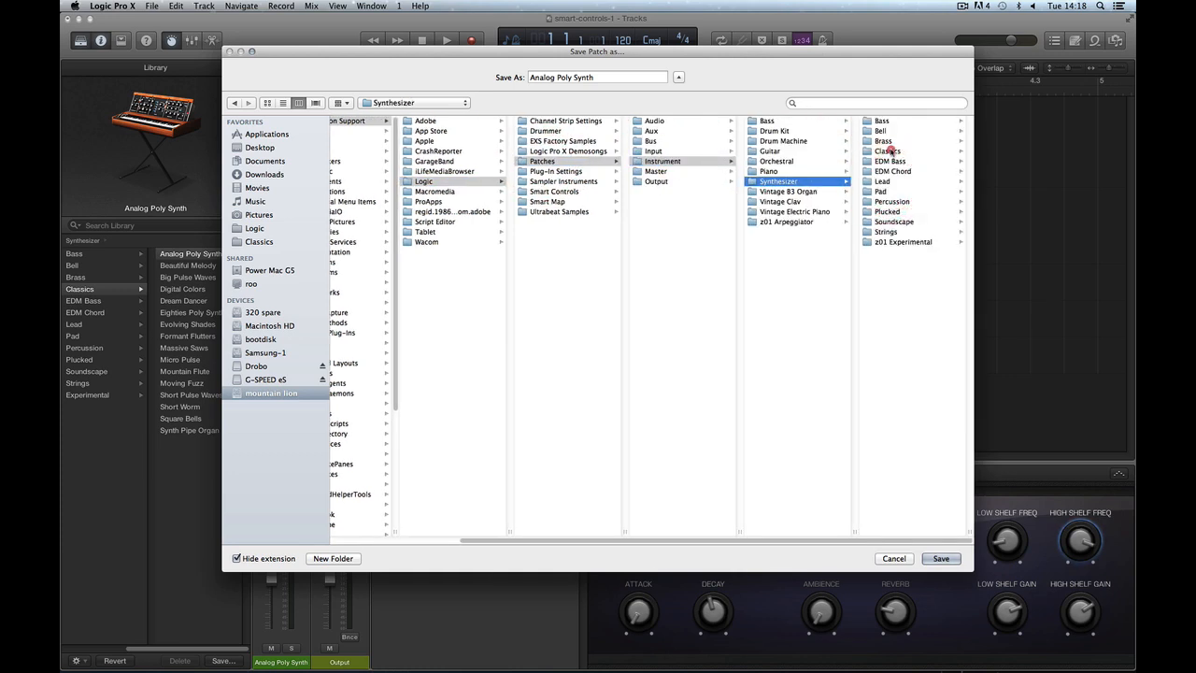
pyautogui.click(890, 151)
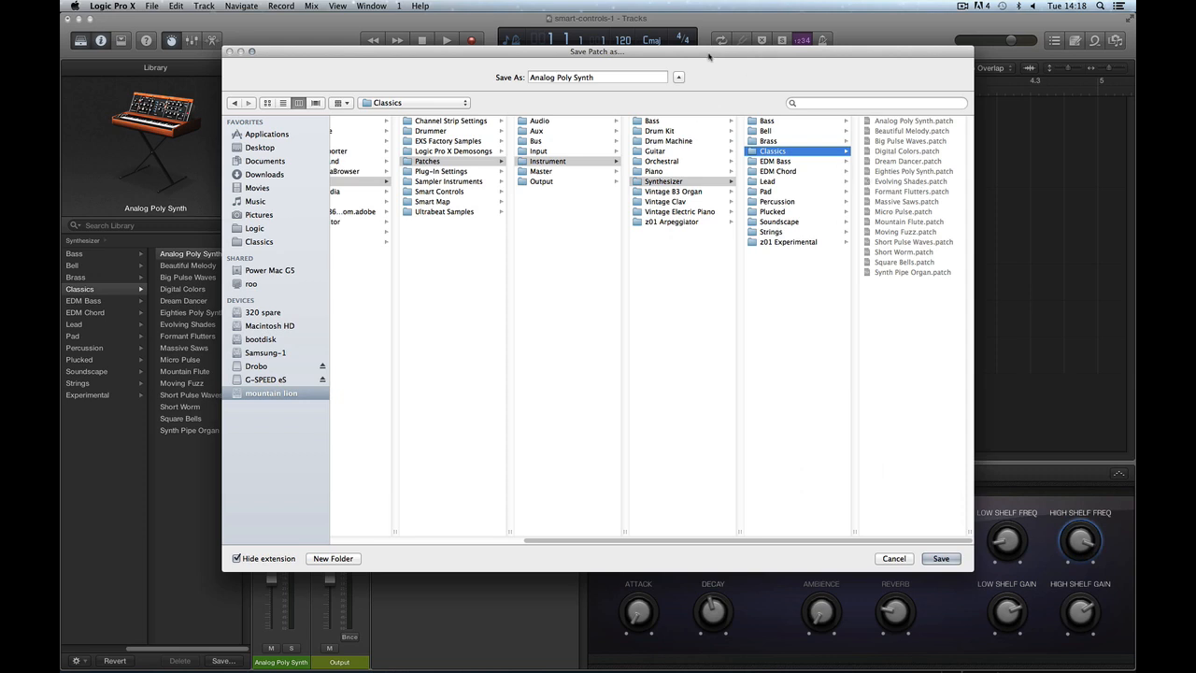
# Reposition the patch save dialog and review the folder path leading to Classics.
pyautogui.moveTo(710, 55); pyautogui.dragTo(707, 10)
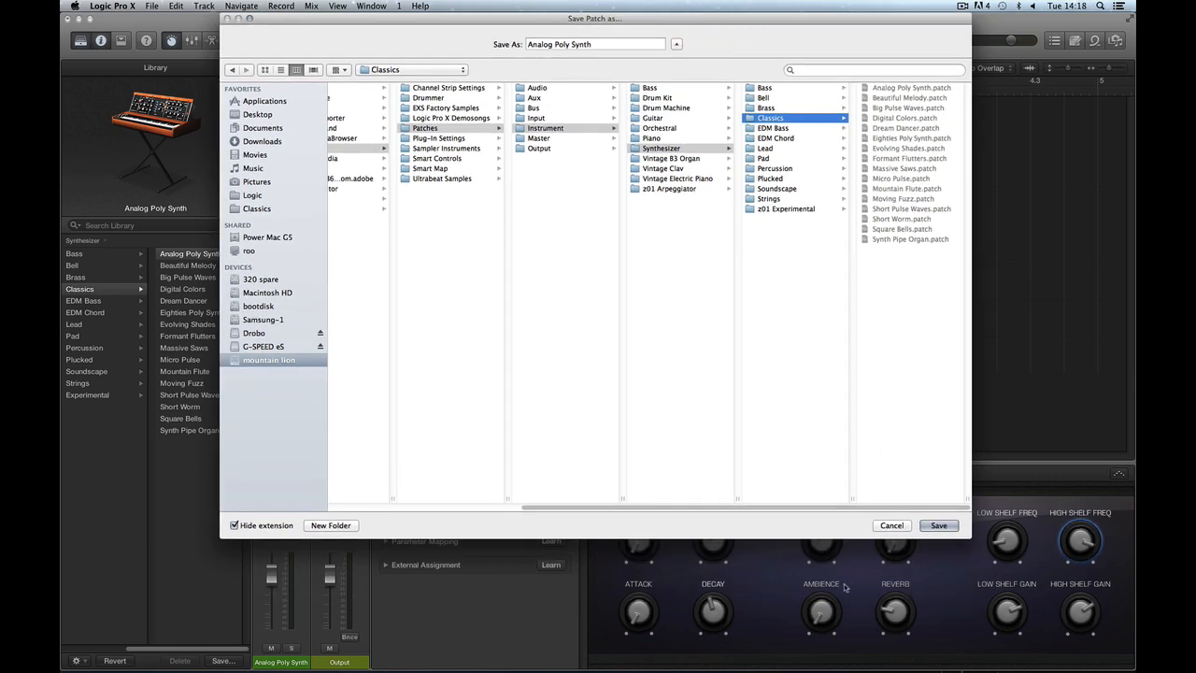
pyautogui.moveTo(544, 16); pyautogui.dragTo(745, 28)
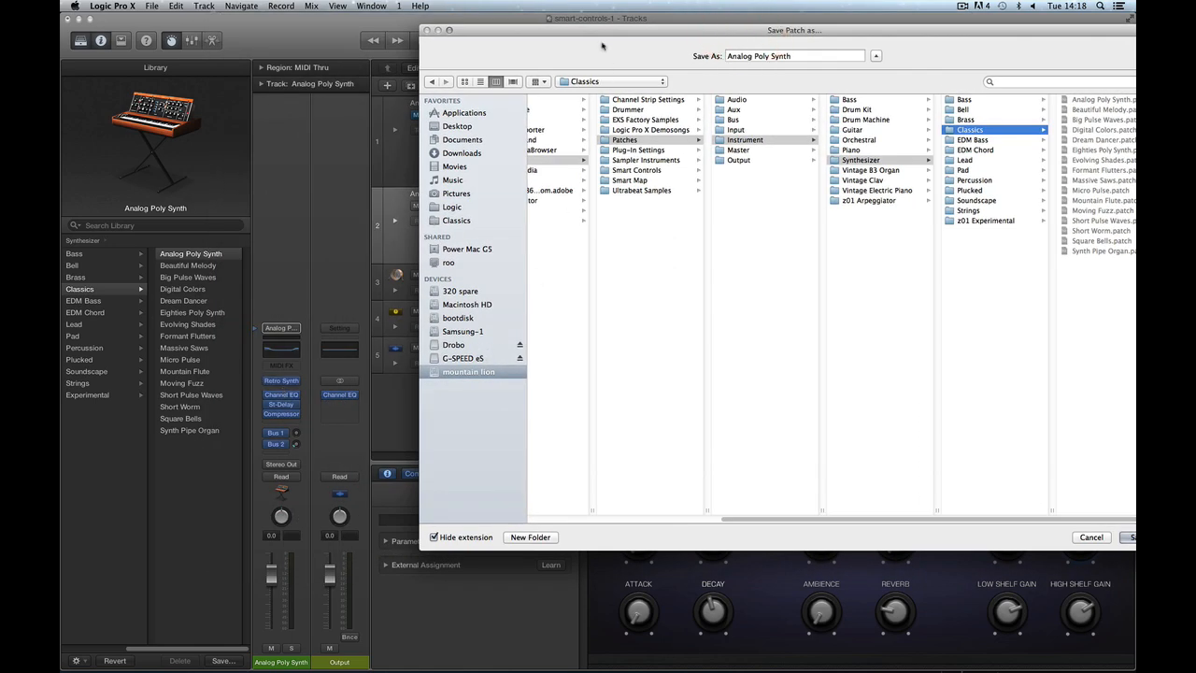
pyautogui.moveTo(594, 28); pyautogui.dragTo(564, 17)
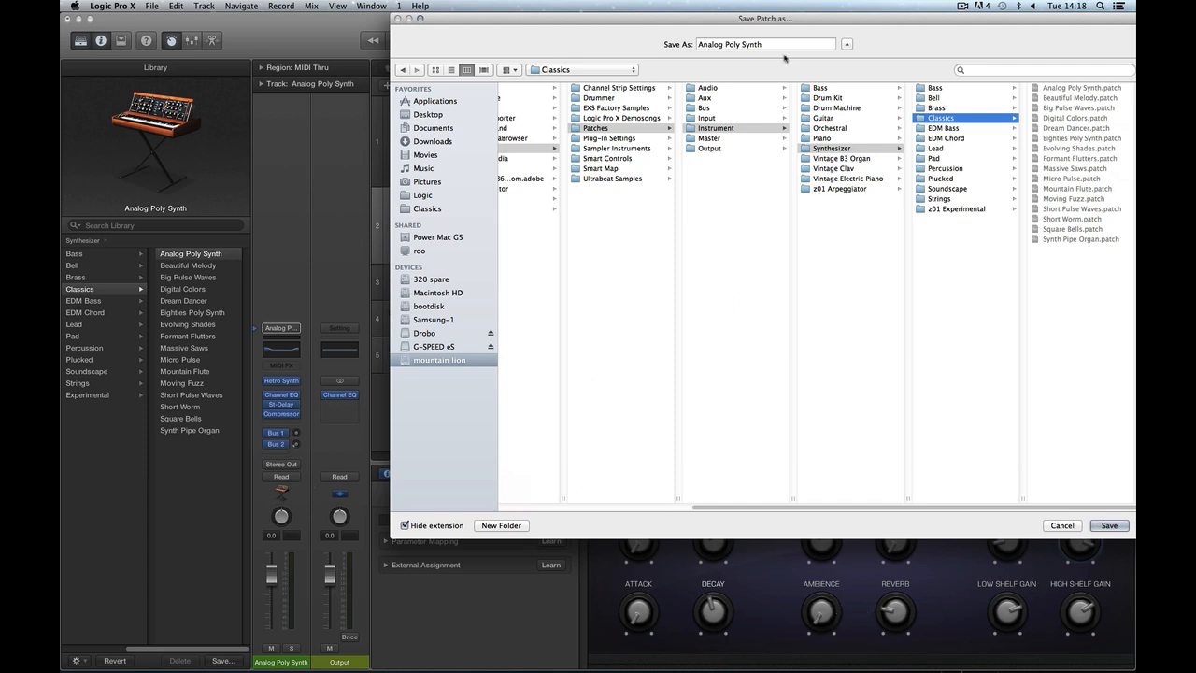
pyautogui.moveTo(746, 17); pyautogui.dragTo(580, 33)
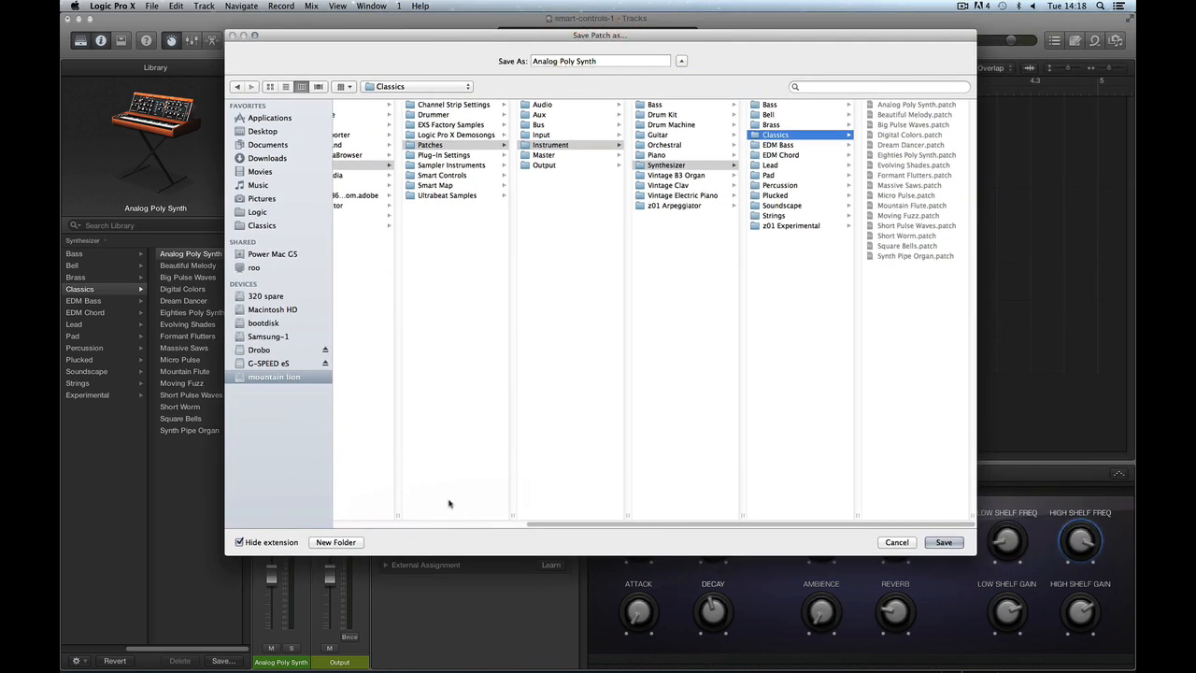
pyautogui.click(370, 524)
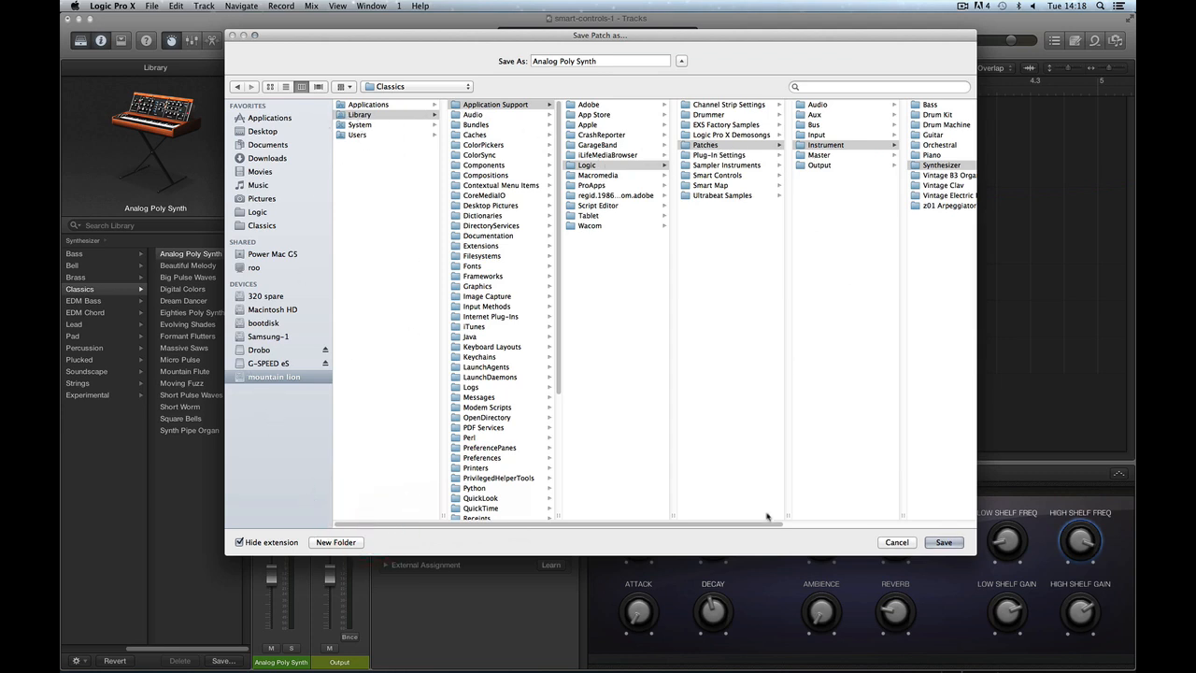
pyautogui.click(813, 525)
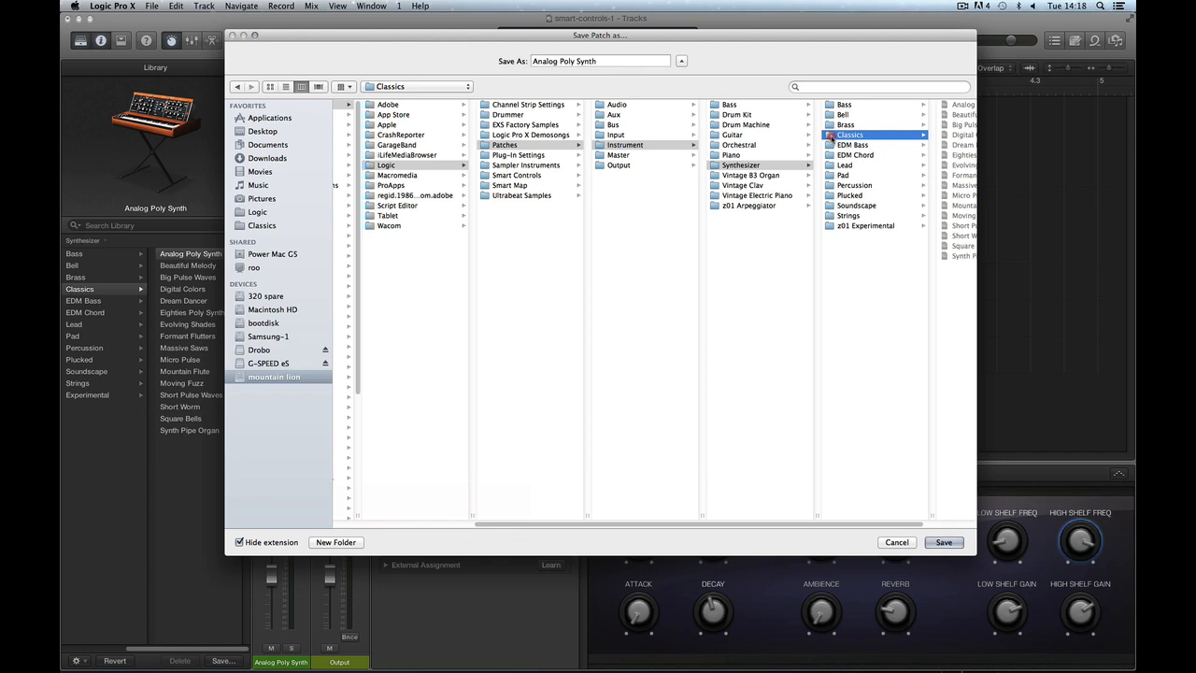
# Try to add the Classics folder under Synthesizer to the save dialog's favorites, and cancel the save.
pyautogui.moveTo(829, 136); pyautogui.dragTo(282, 236)
pyautogui.click(414, 245)
pyautogui.click(607, 146)
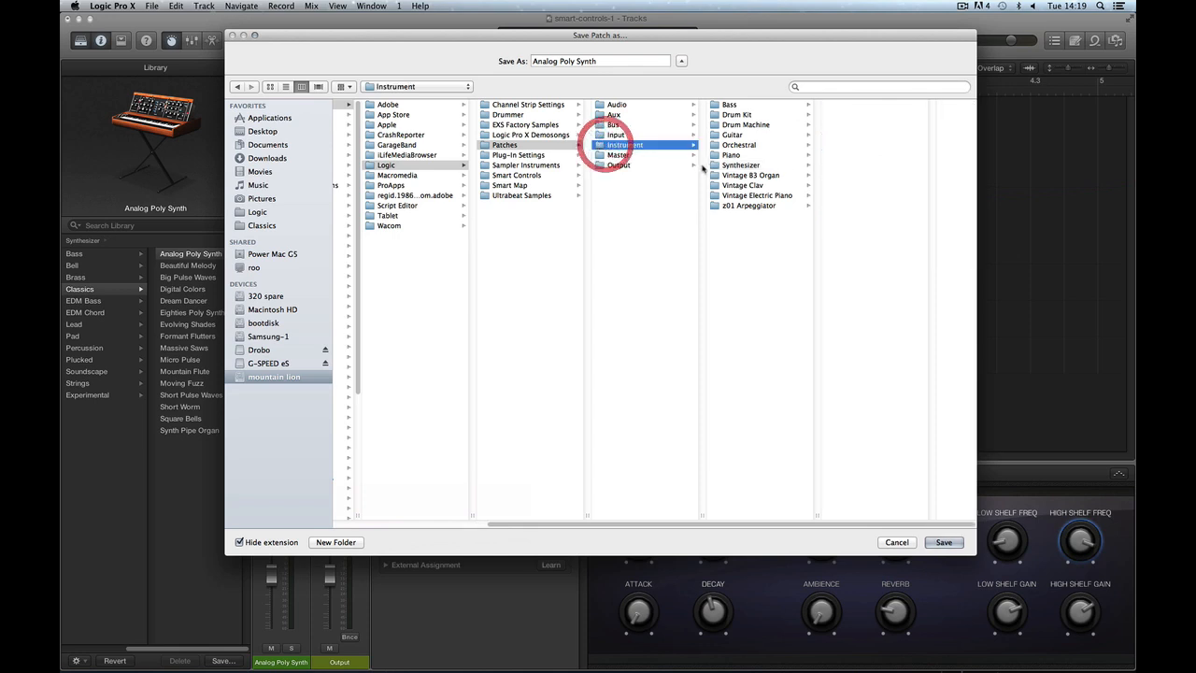
pyautogui.click(714, 165)
pyautogui.click(829, 136)
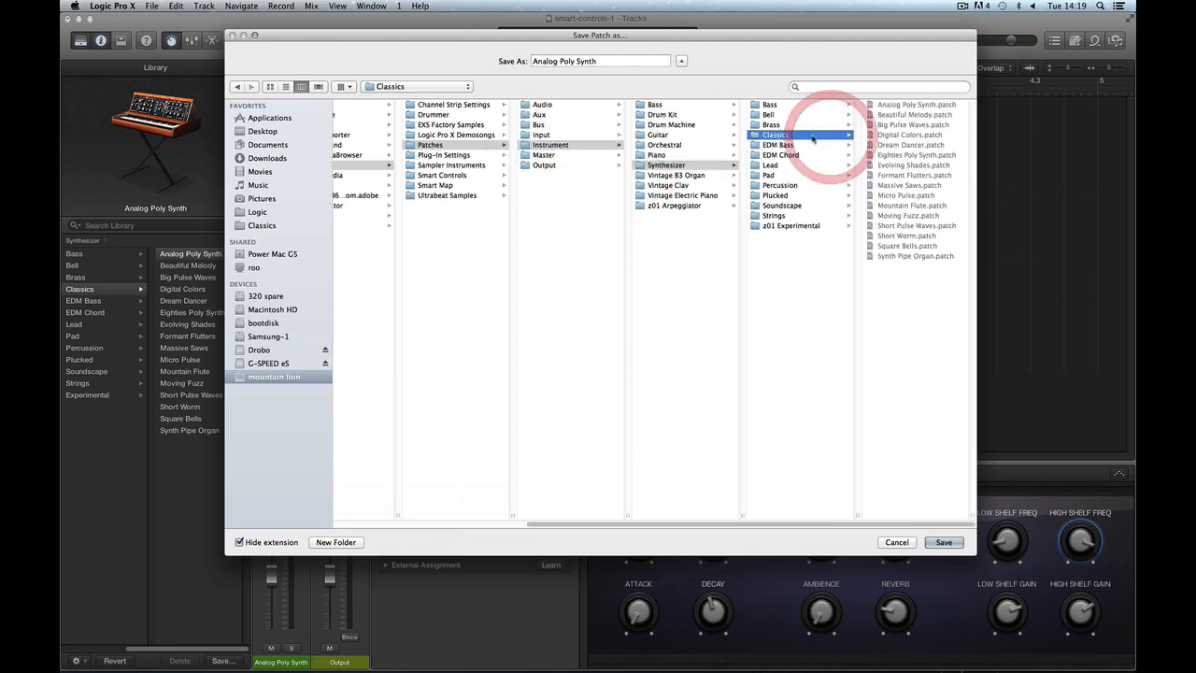
pyautogui.moveTo(766, 138); pyautogui.dragTo(264, 242)
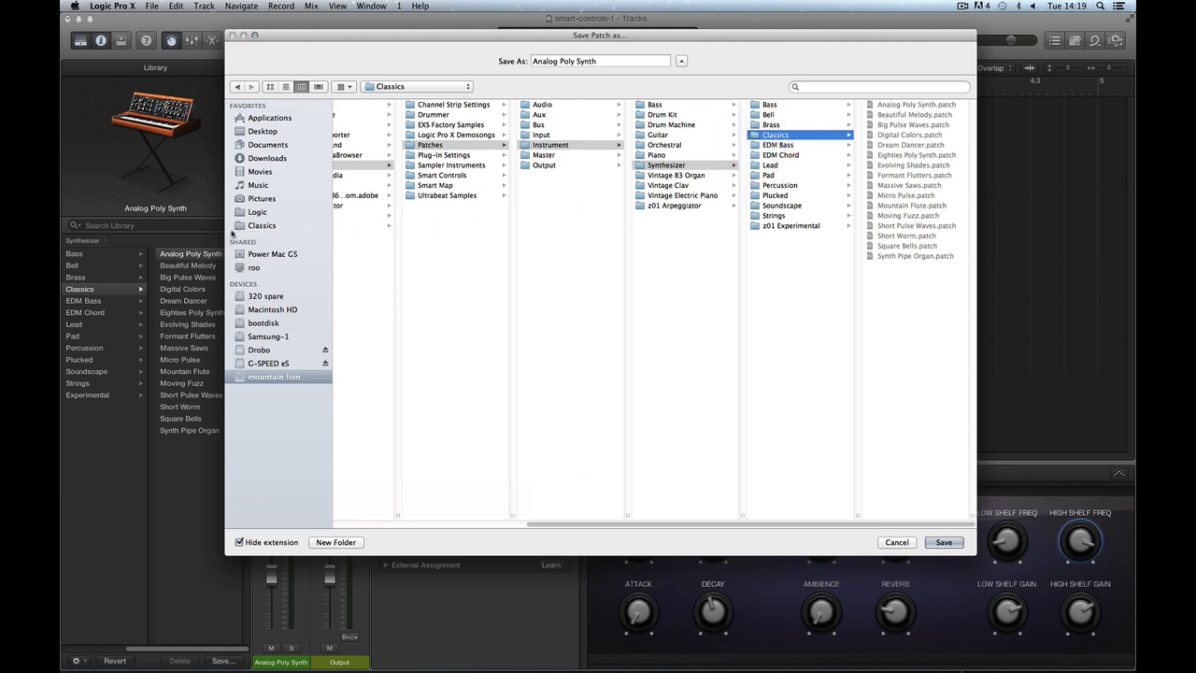
pyautogui.click(904, 544)
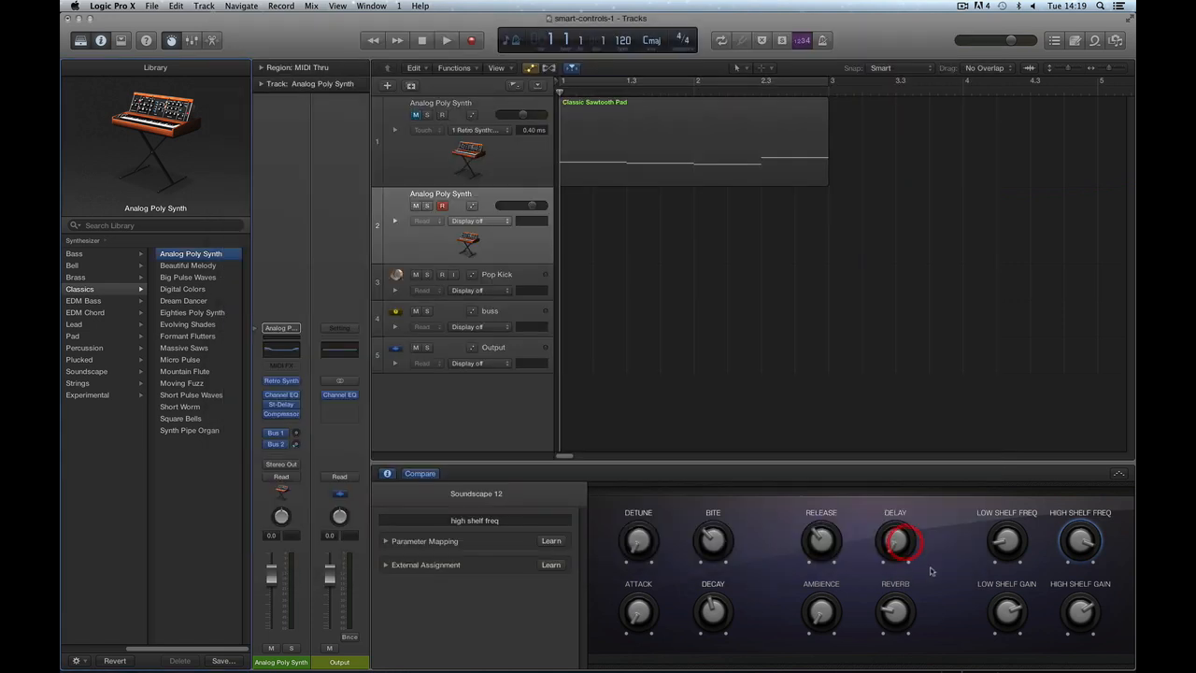
# Save the patch as "Analog Poly Synth eq" in the favorite Classics folder and refresh the Library.
pyautogui.click(222, 660)
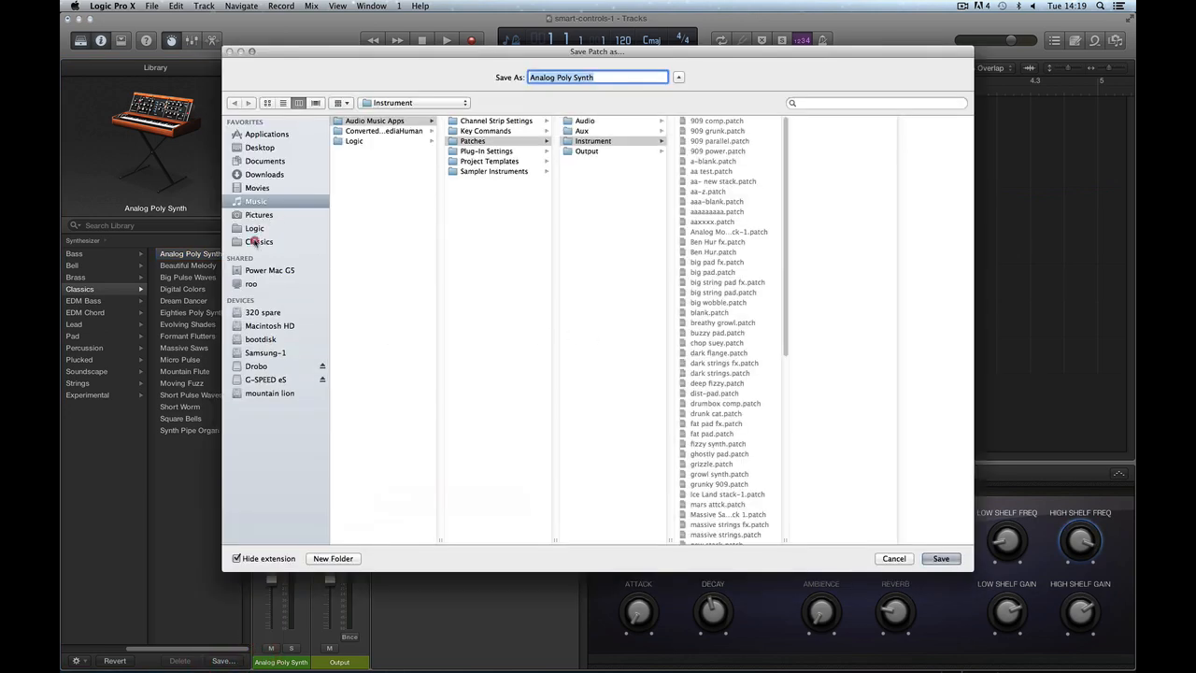
pyautogui.click(254, 241)
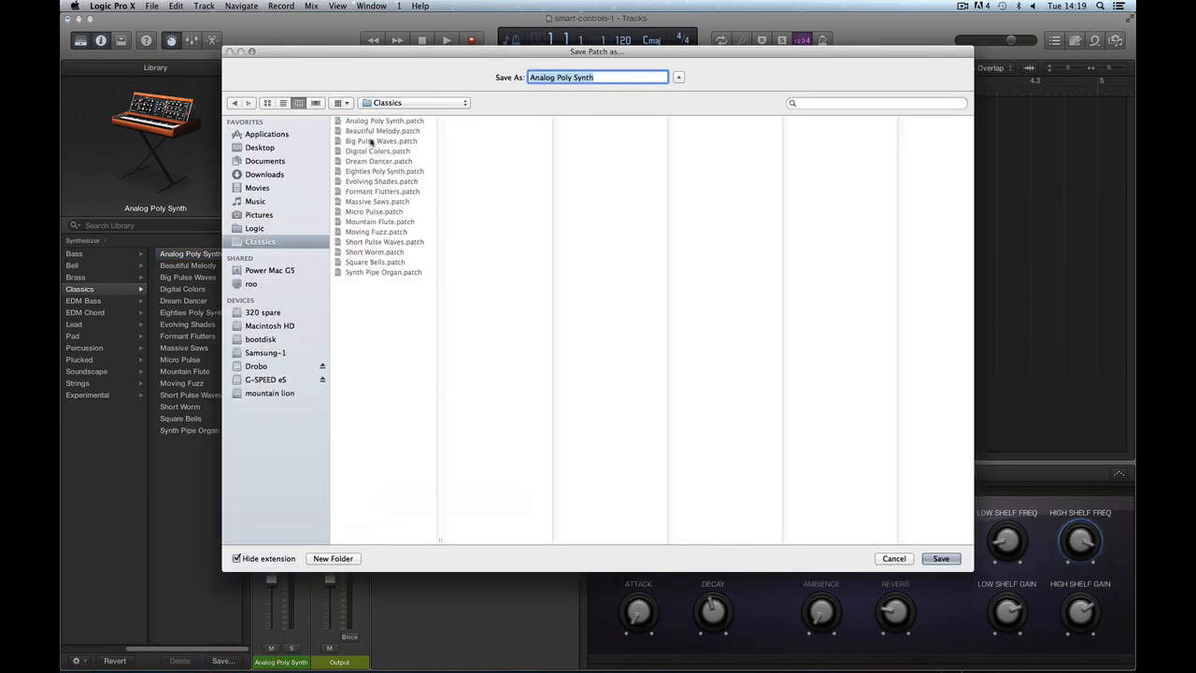
pyautogui.click(603, 78)
pyautogui.write('ed')
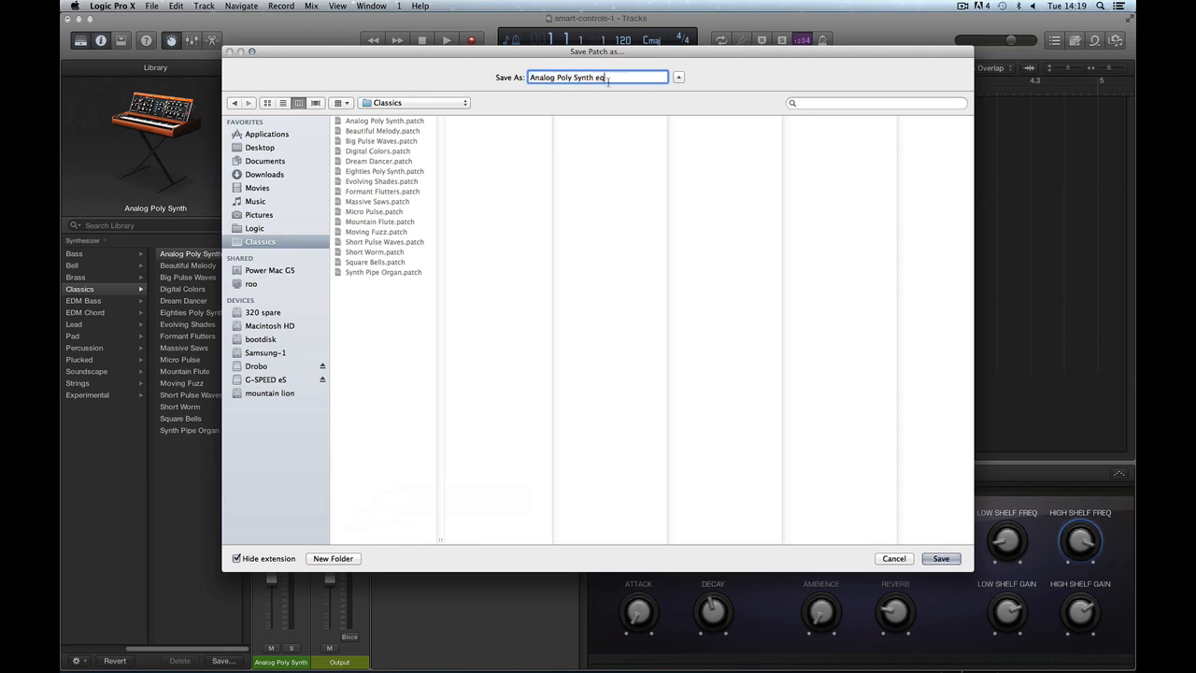
pyautogui.click(941, 557)
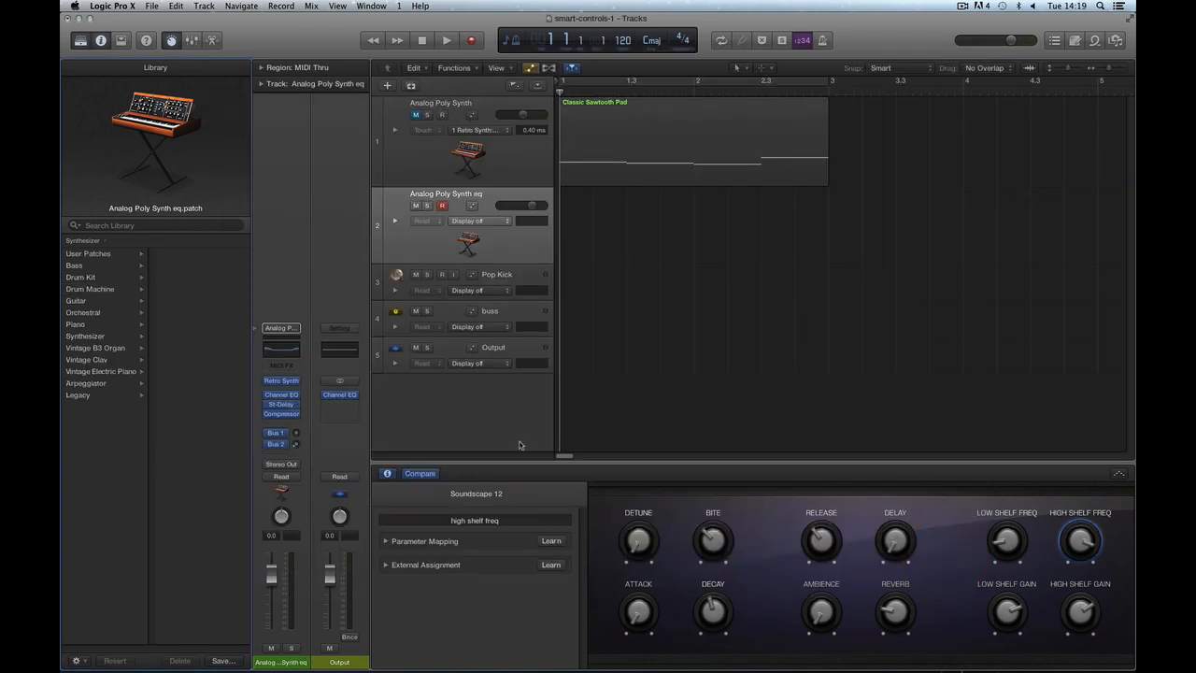
pyautogui.click(79, 661)
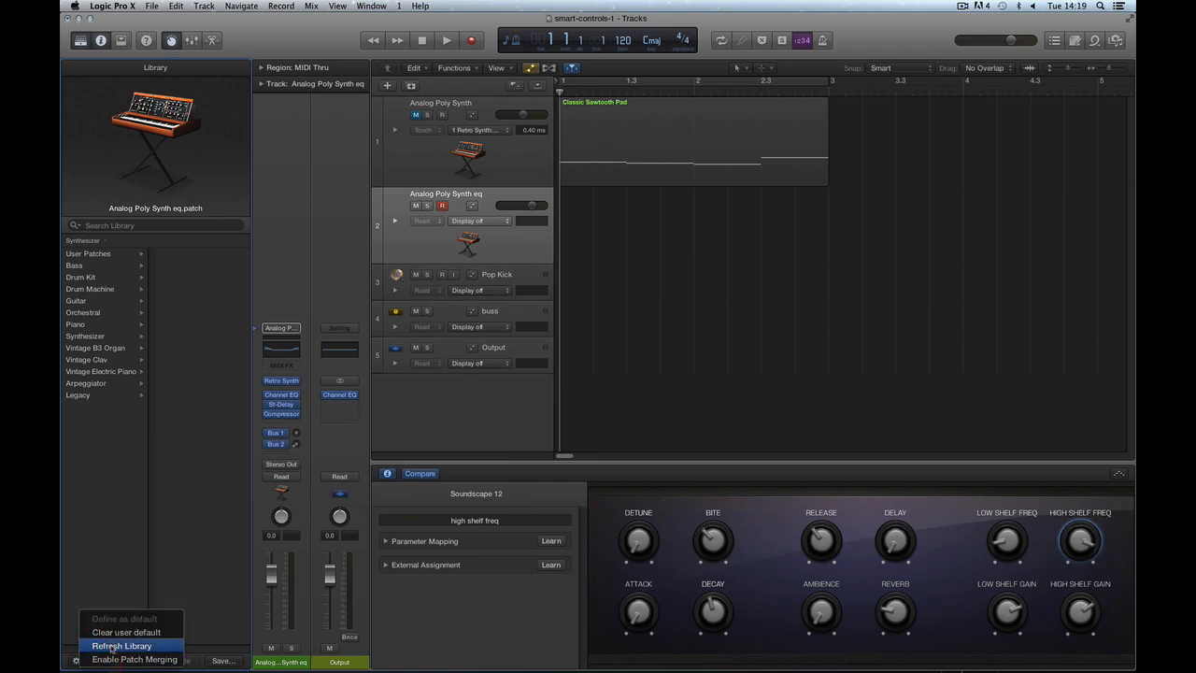
pyautogui.click(106, 641)
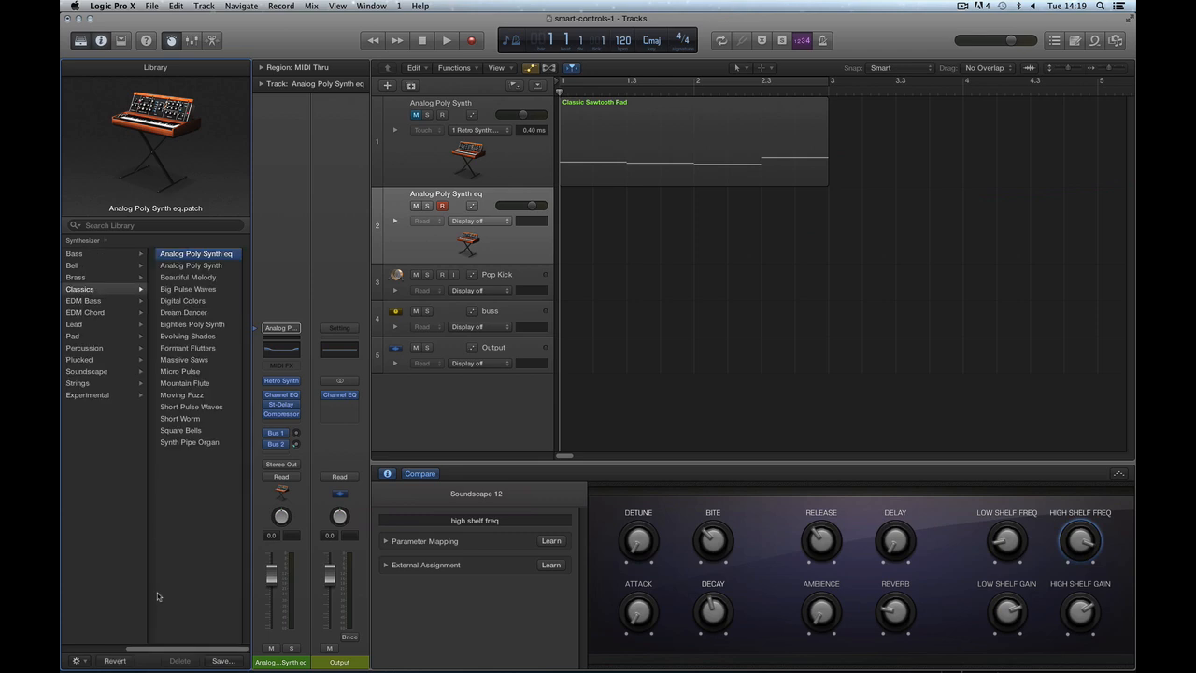
# Load Analog Poly Synth and Analog Poly Synth eq in turn to compare their Smart Controls, with the Smart Controls inspector hidden.
pyautogui.click(208, 268)
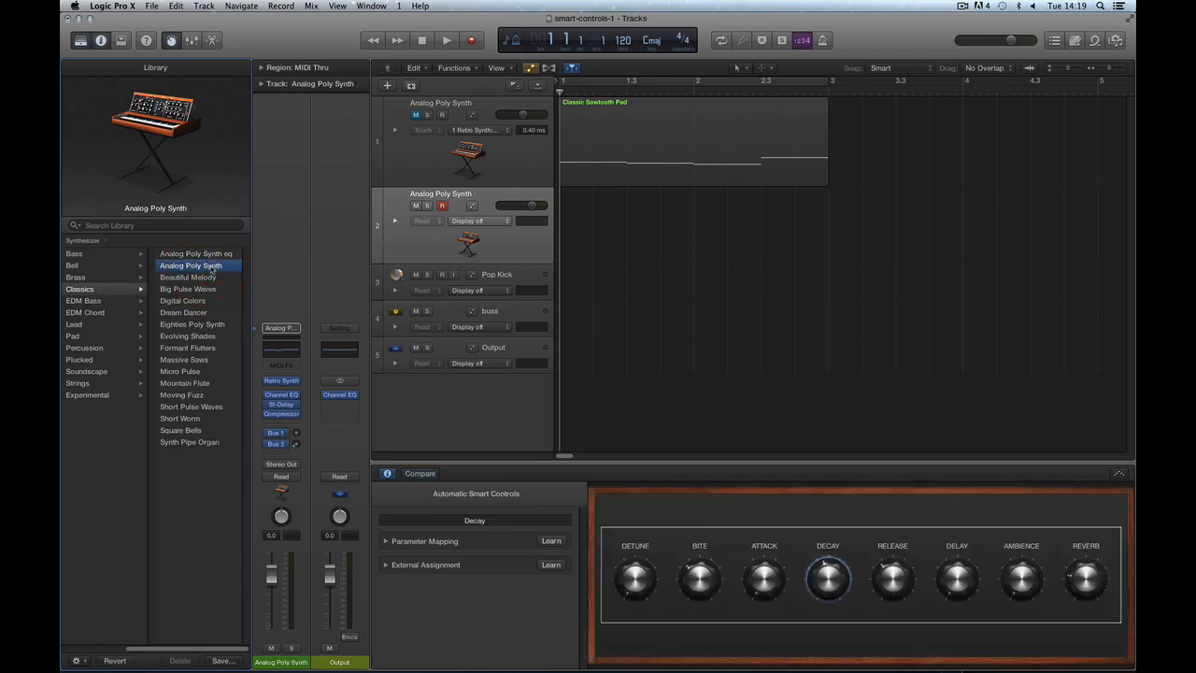
pyautogui.click(388, 474)
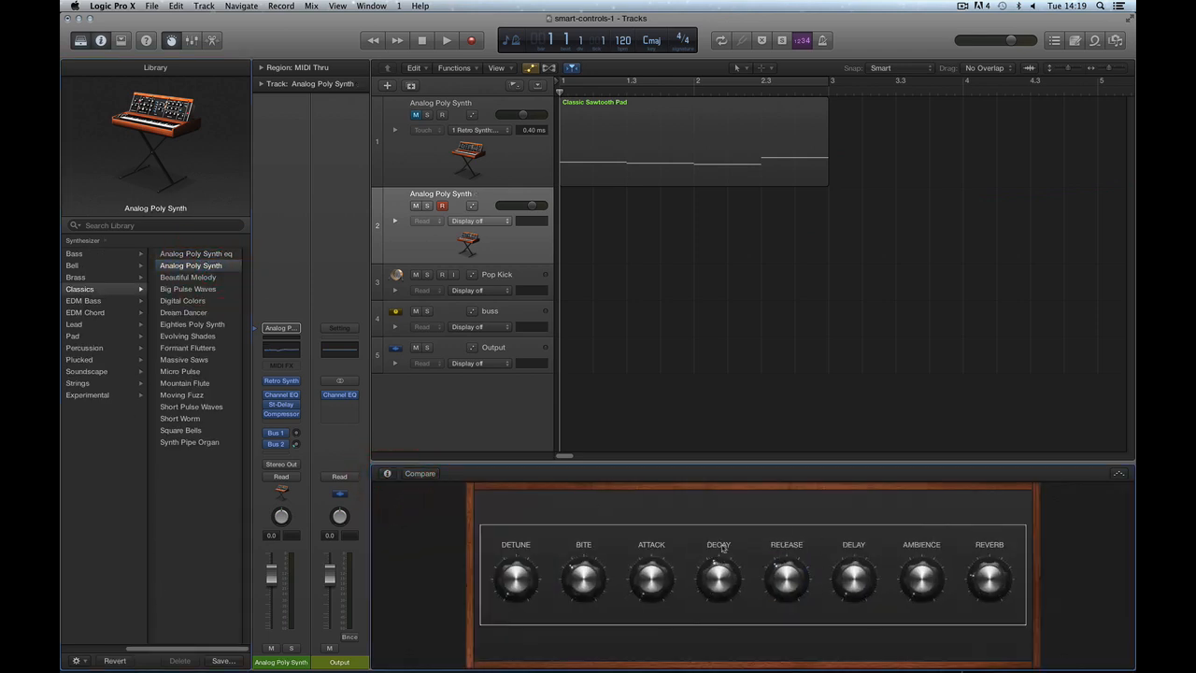
pyautogui.click(199, 255)
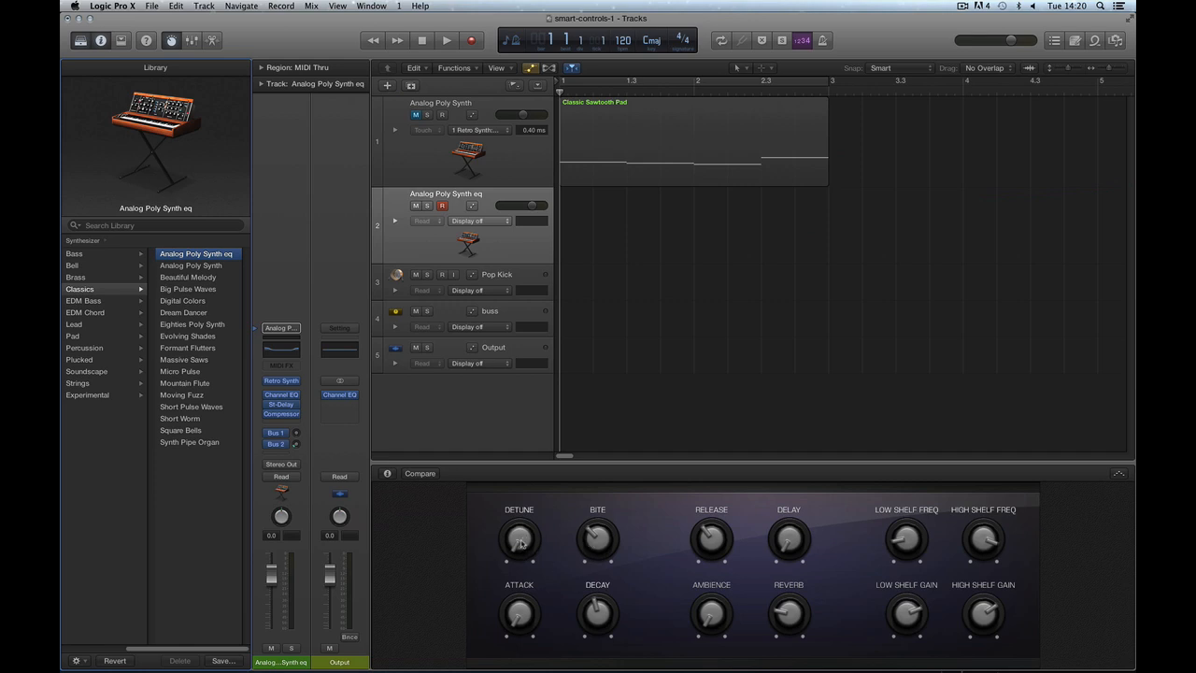
pyautogui.moveTo(521, 542); pyautogui.dragTo(519, 553)
pyautogui.click(420, 474)
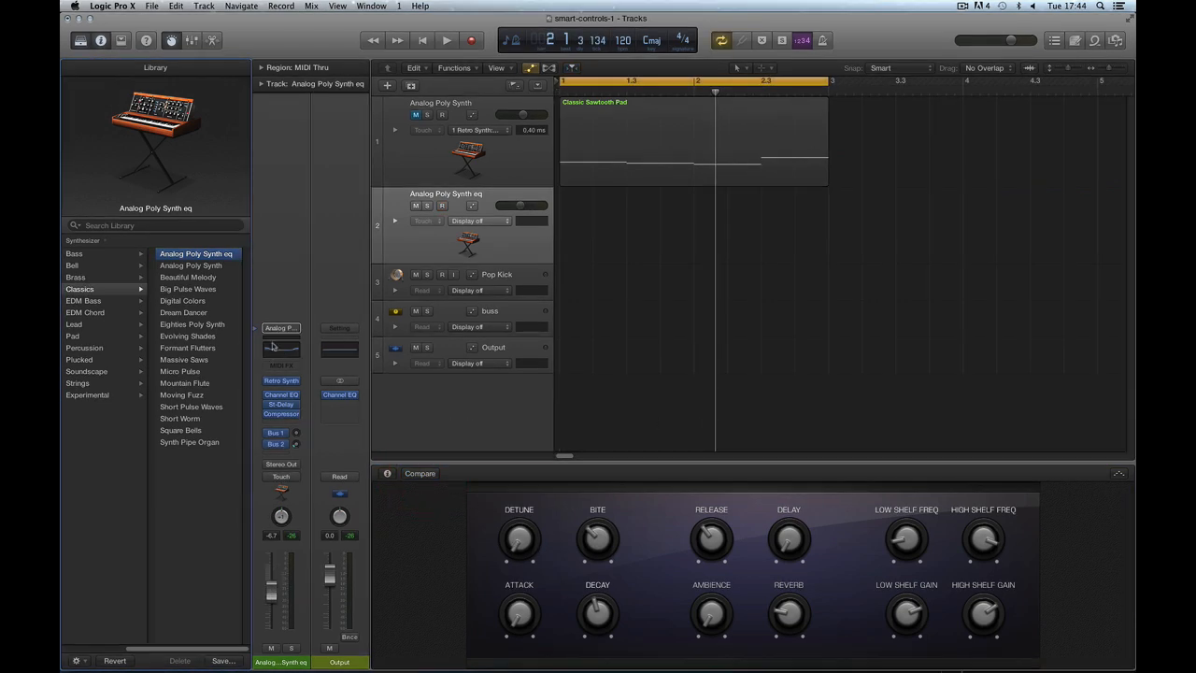
# Load the original Analog Poly Synth patch, hide the Library and show the Smart Controls inspector.
pyautogui.click(207, 268)
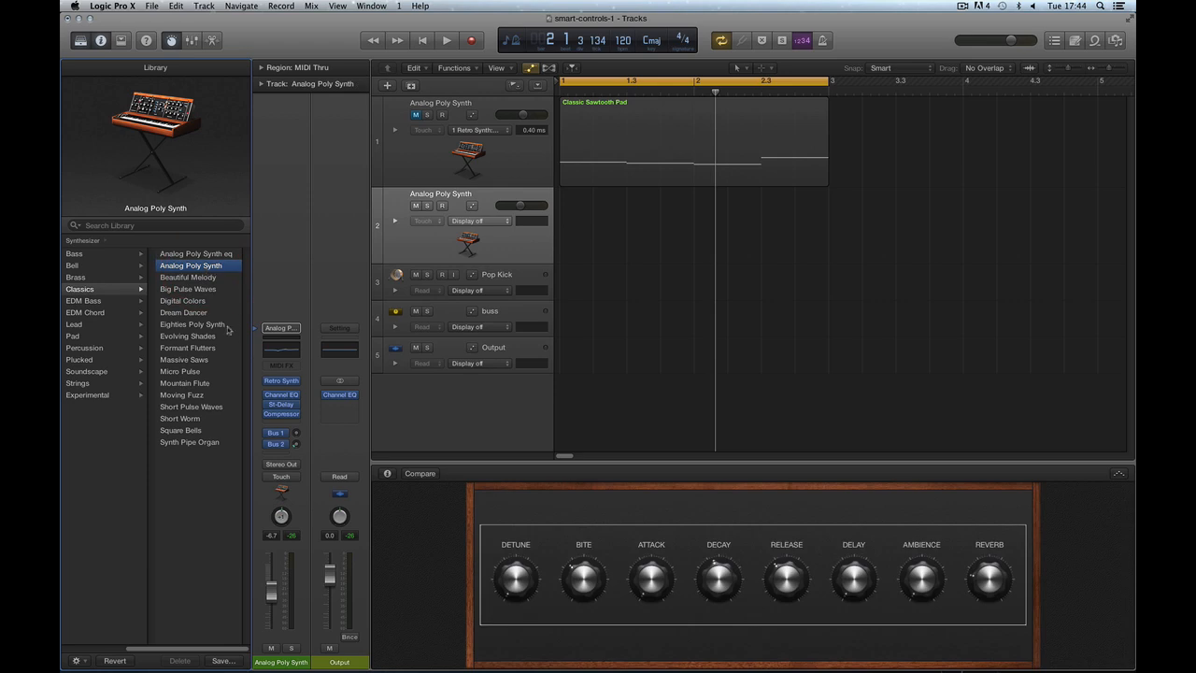
pyautogui.click(82, 40)
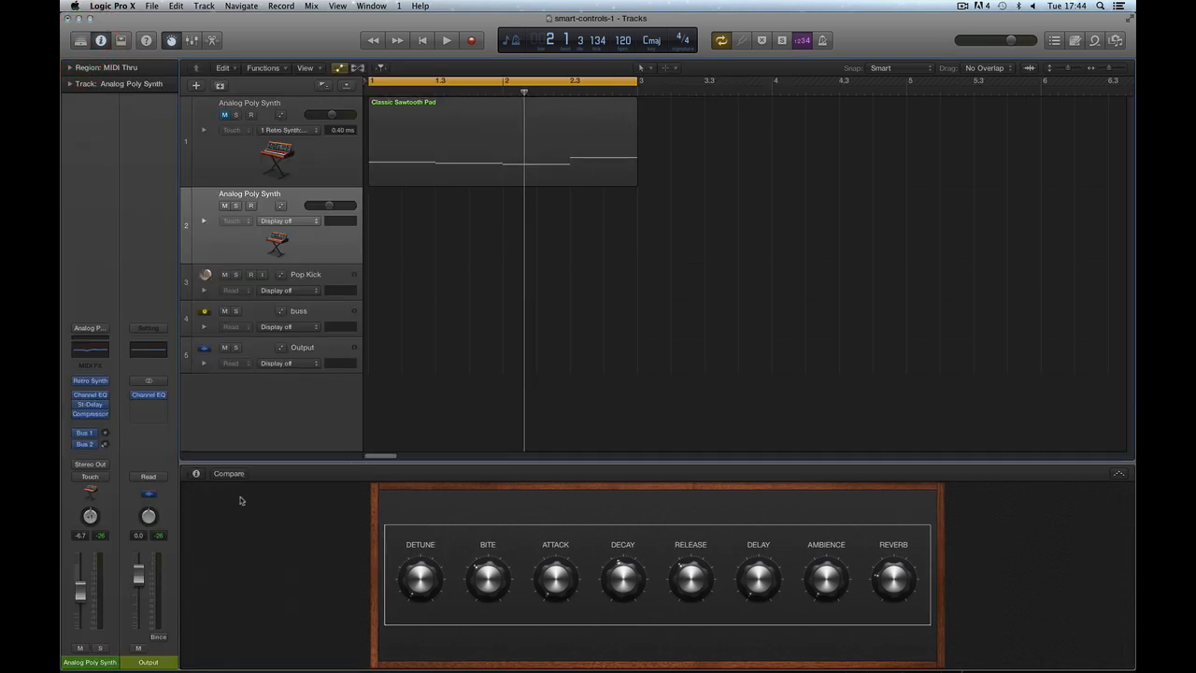
pyautogui.click(196, 474)
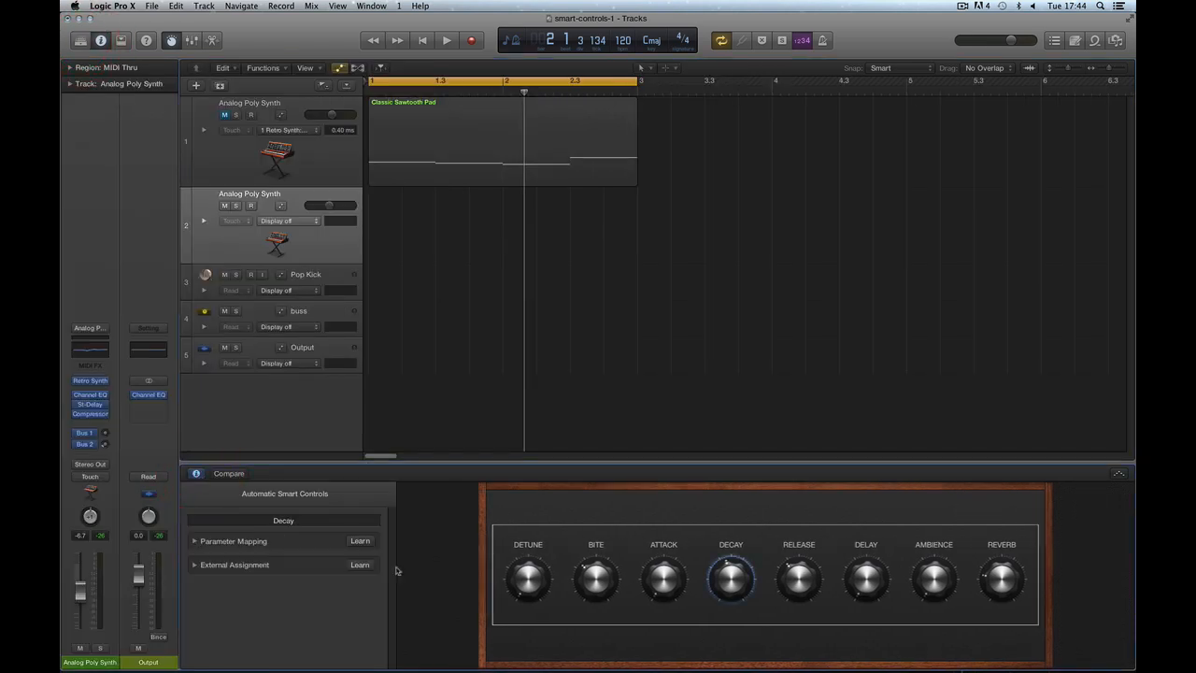
# Expand the parameter mapping details, select the Detune control and turn it up to about its midpoint.
pyautogui.click(595, 578)
pyautogui.click(194, 541)
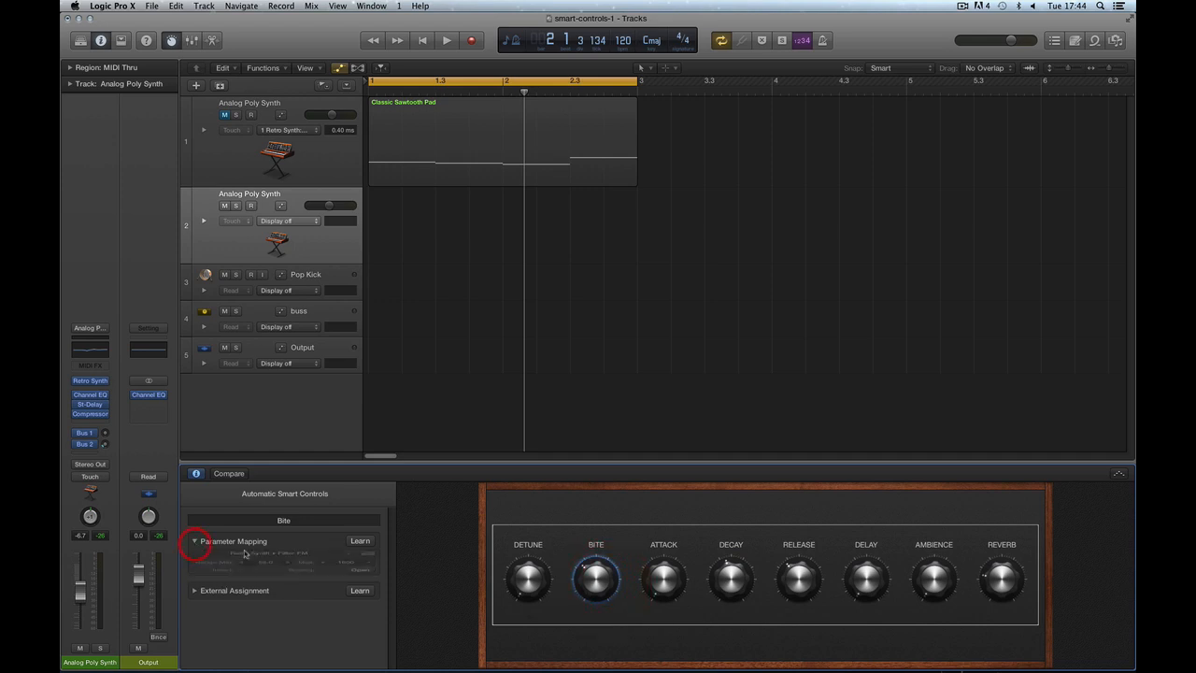
pyautogui.click(529, 583)
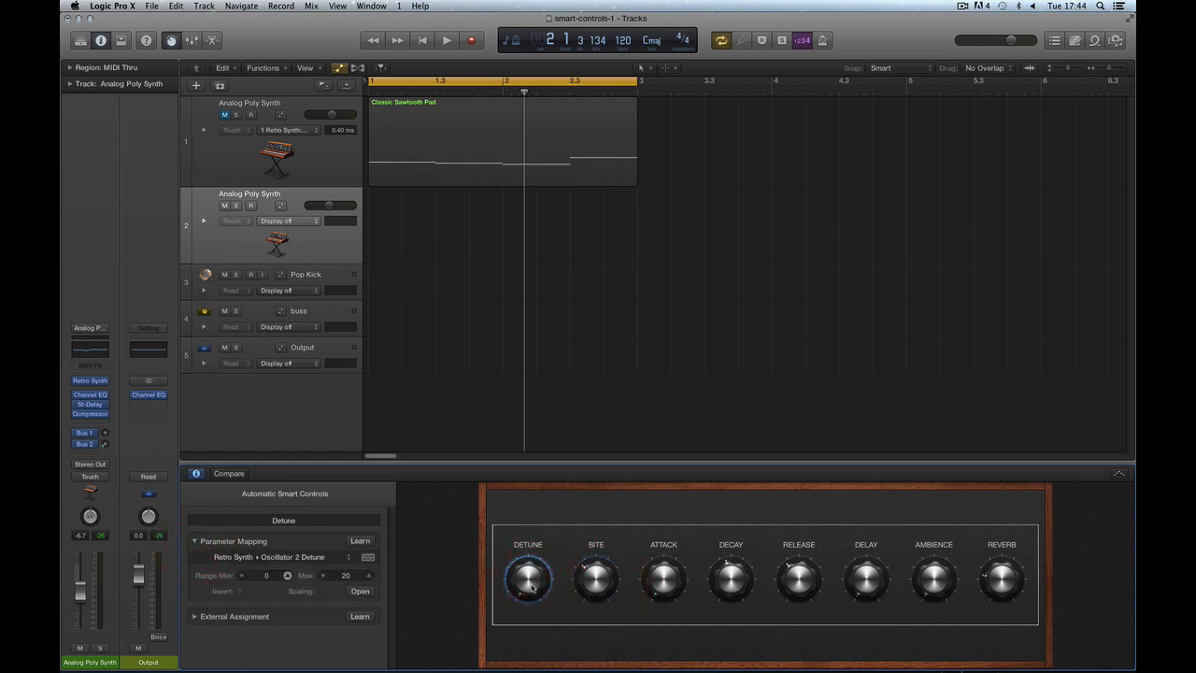
pyautogui.moveTo(529, 583)
pyautogui.mouseDown()
pyautogui.moveTo(530, 509)
pyautogui.moveTo(529, 574)
pyautogui.mouseUp()
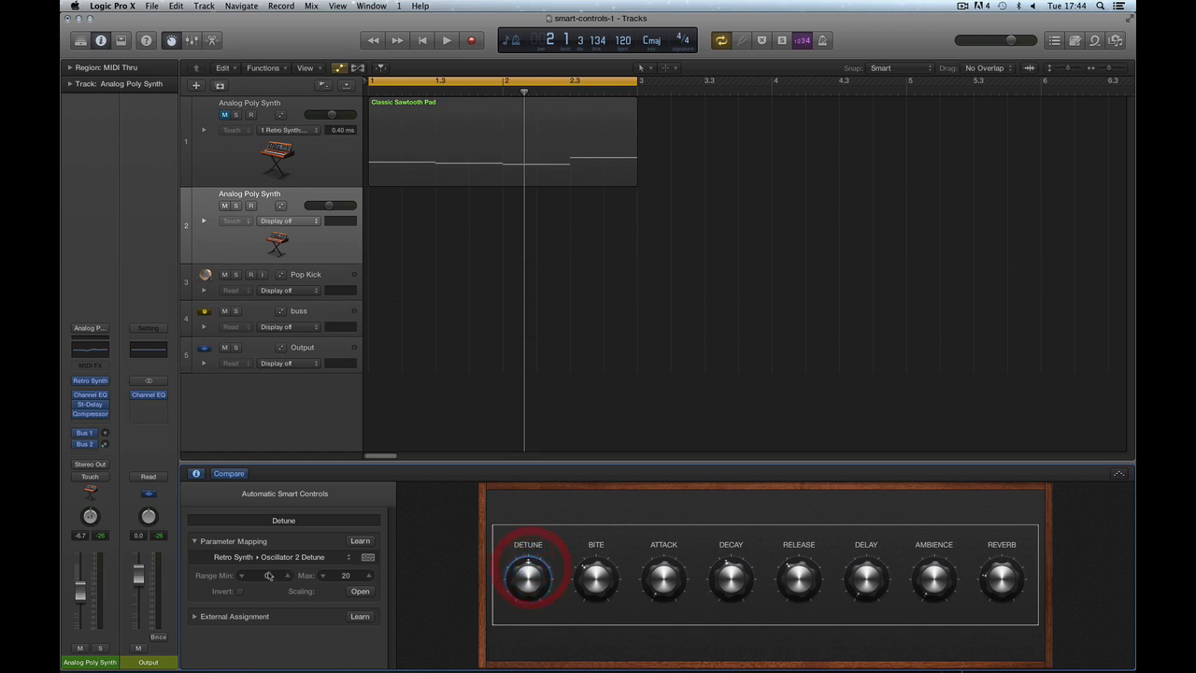
# Map the Detune Smart Control to the Cutoff parameter of the Retro Synth filter.
pyautogui.click(195, 541)
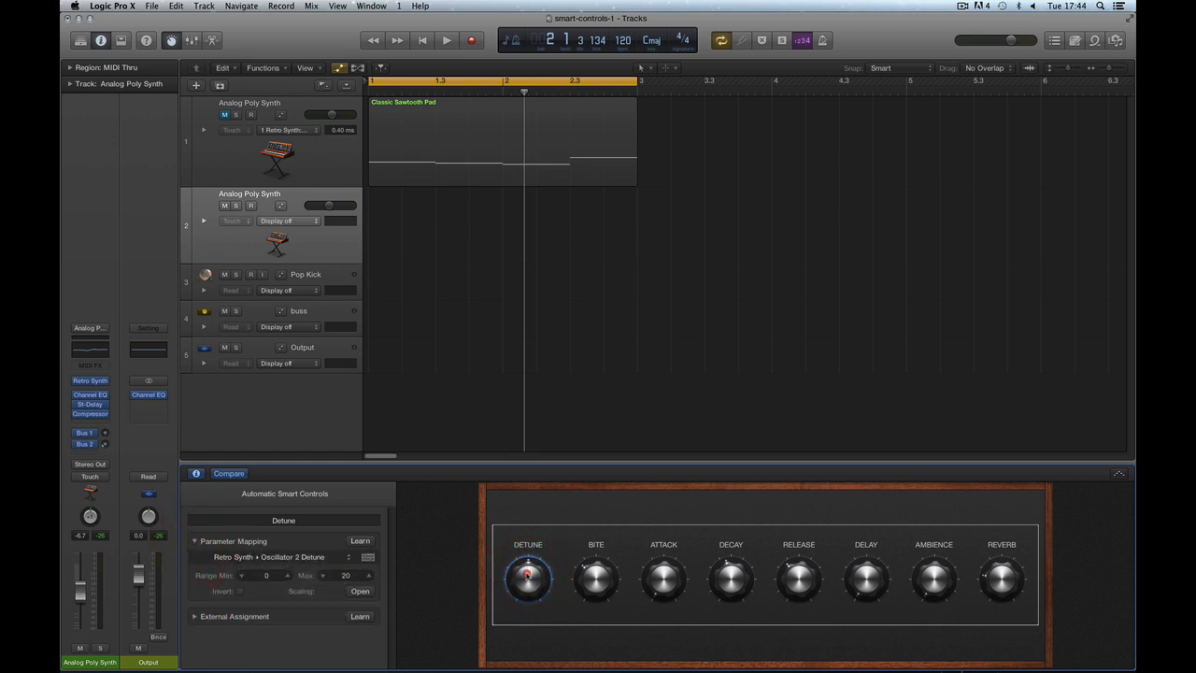
pyautogui.click(527, 576)
pyautogui.click(347, 559)
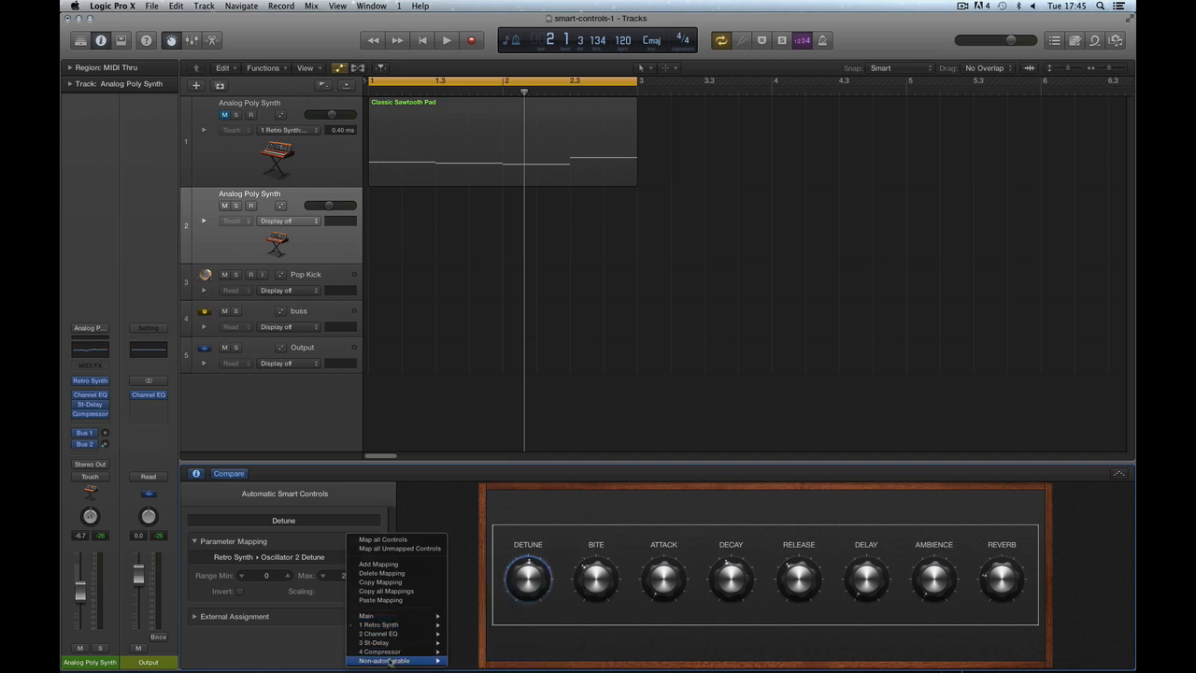
pyautogui.click(524, 580)
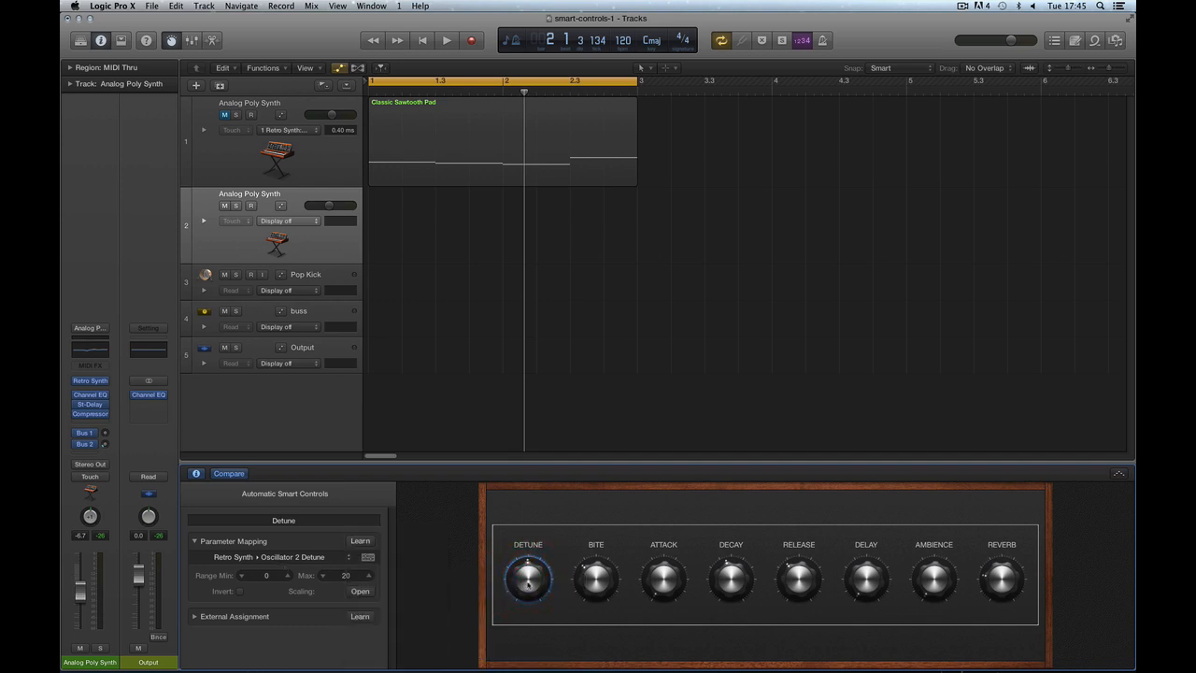
pyautogui.click(345, 558)
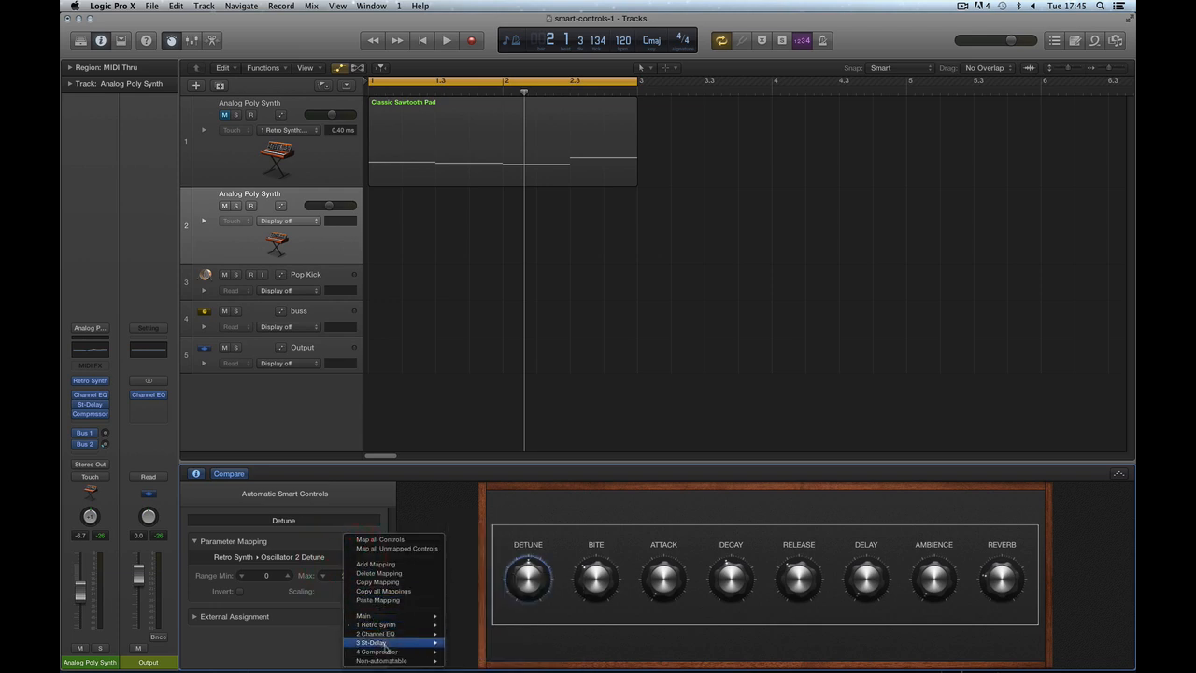
pyautogui.moveTo(392, 625)
pyautogui.moveTo(476, 624)
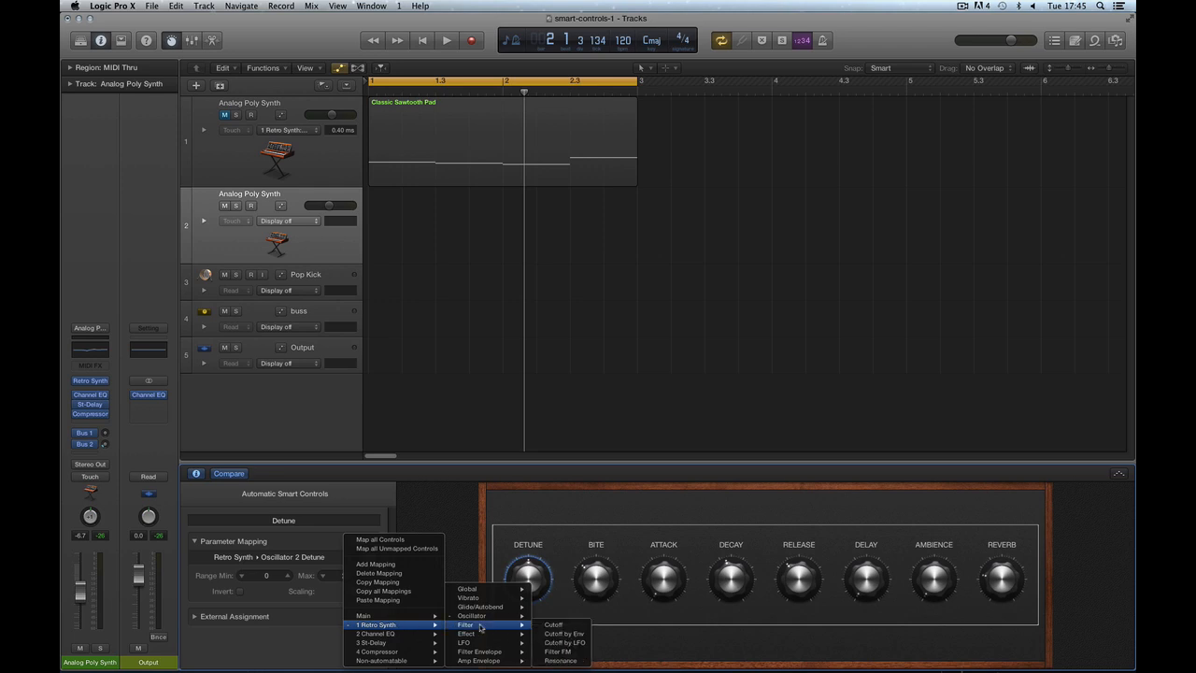
pyautogui.click(550, 631)
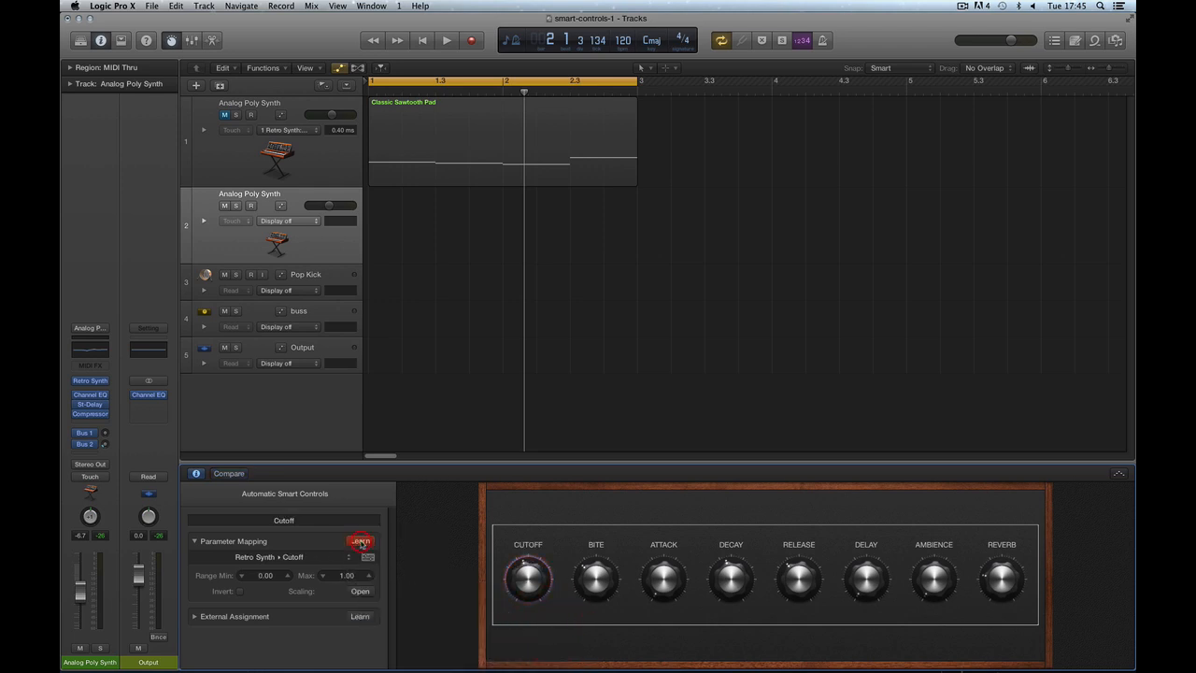
# In learn mode, map the first Smart Control to Retro Synth's filter Resonance, end learning and raise the control to about 0.50.
pyautogui.click(91, 382)
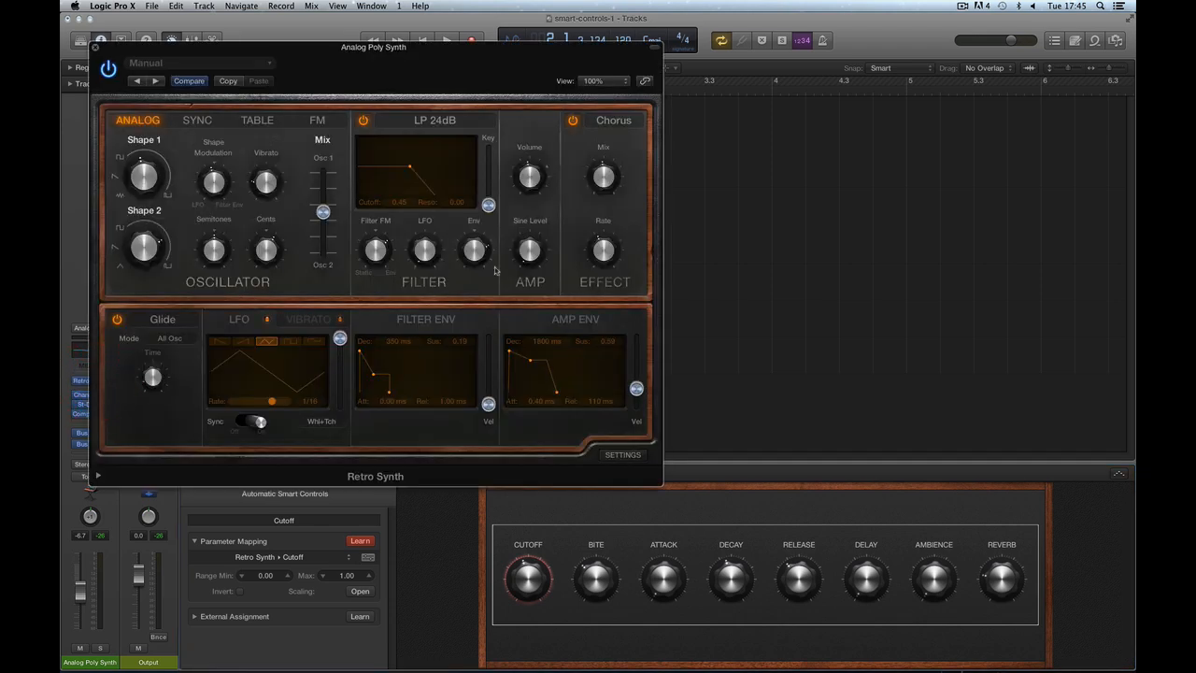
pyautogui.moveTo(420, 42); pyautogui.dragTo(582, 14)
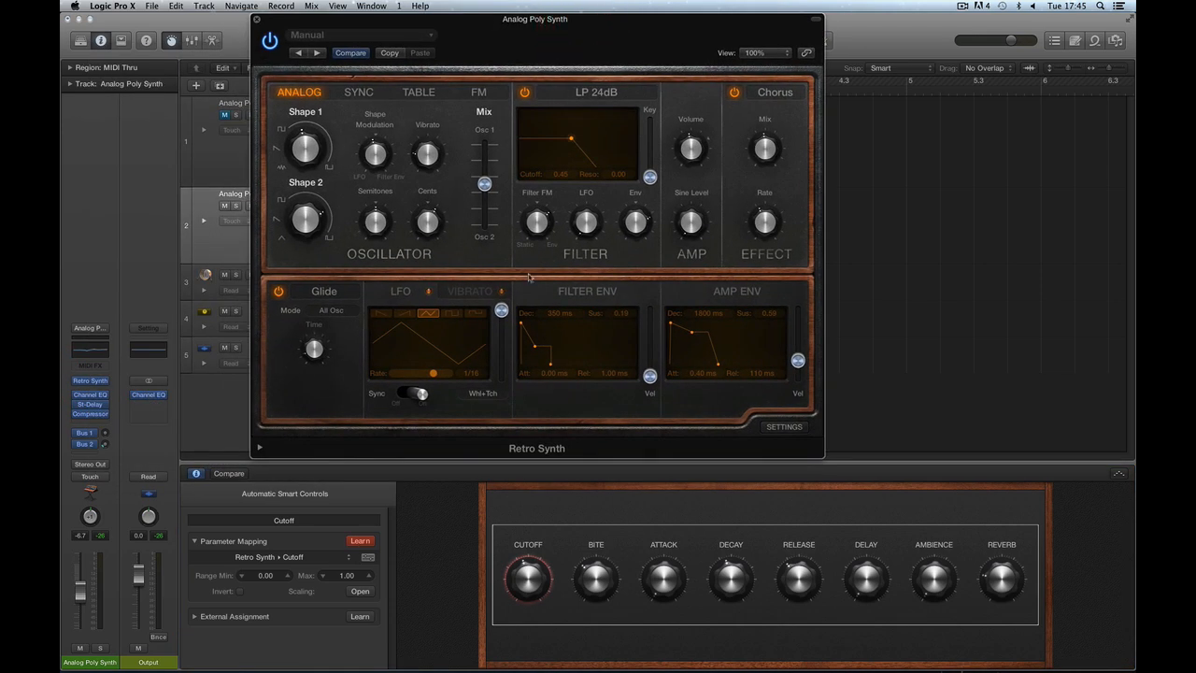
pyautogui.click(91, 394)
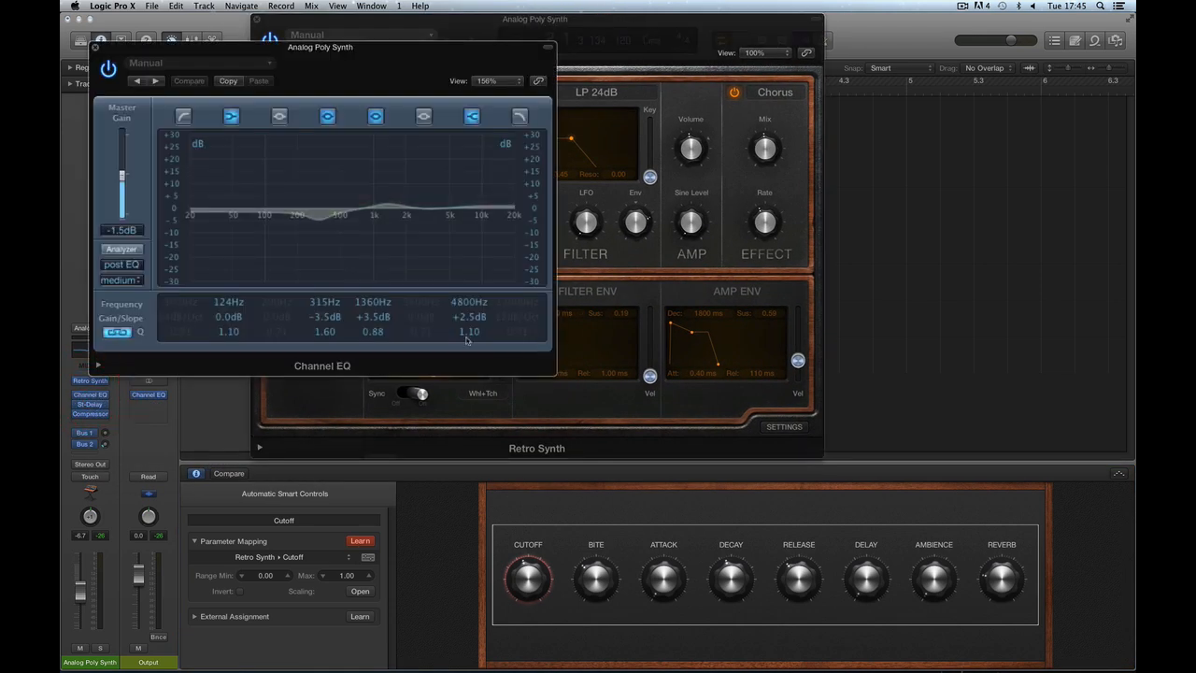
pyautogui.click(94, 47)
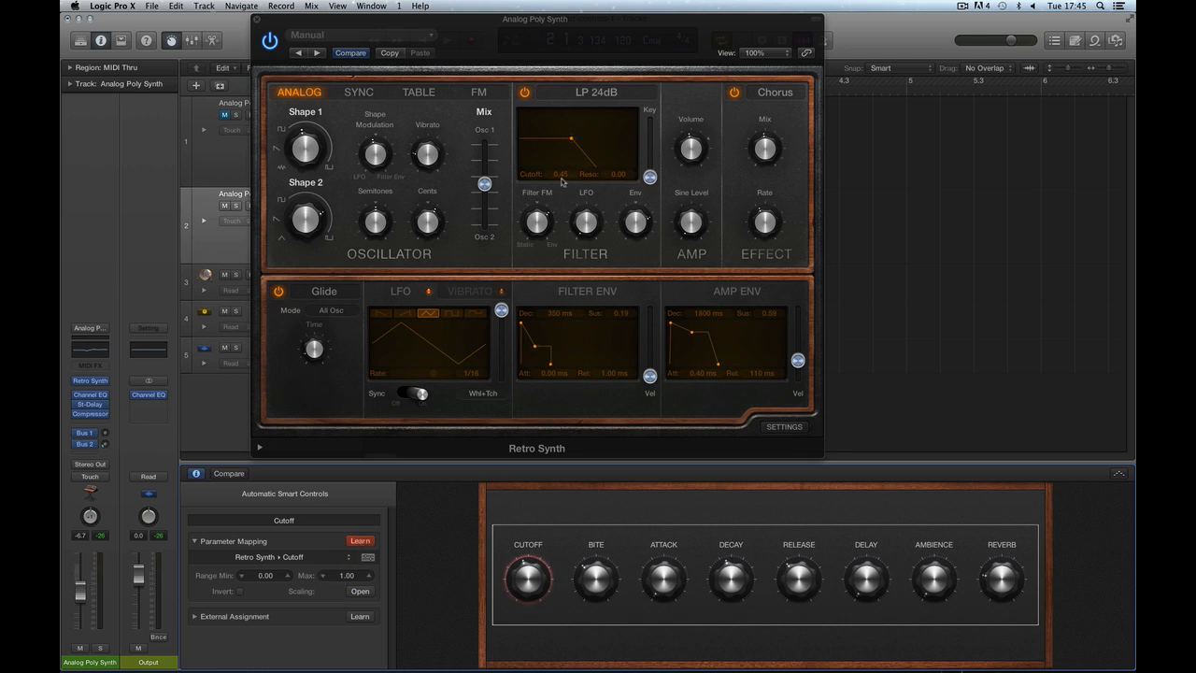
pyautogui.click(617, 175)
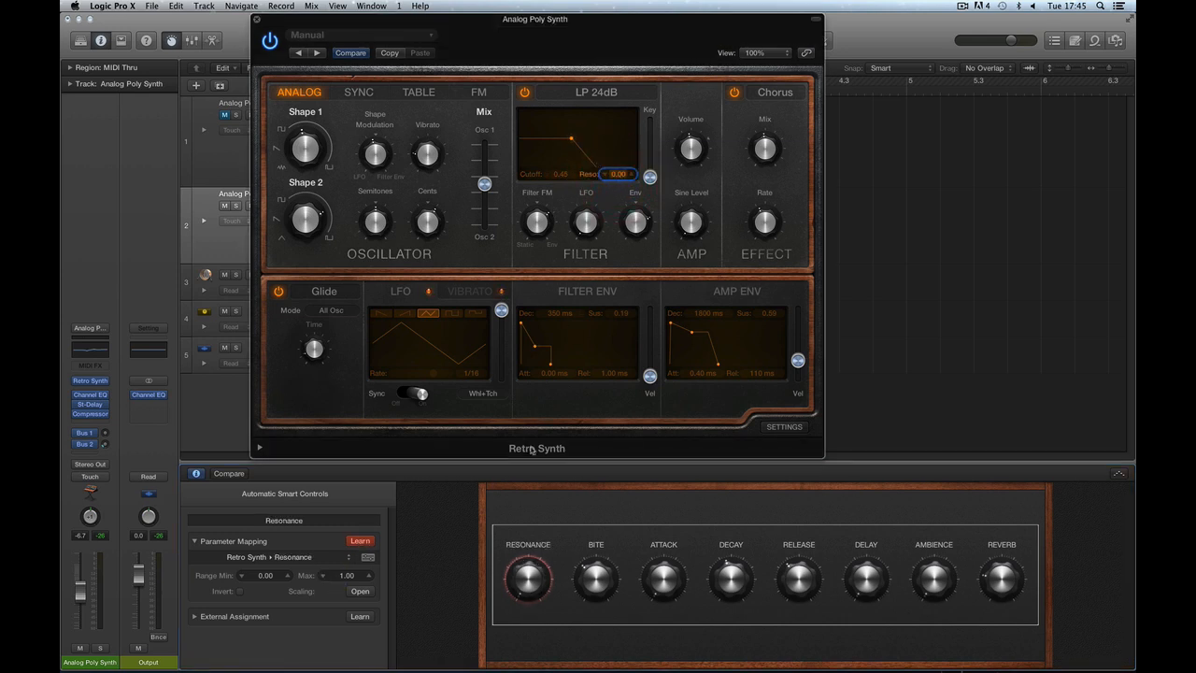
pyautogui.click(365, 540)
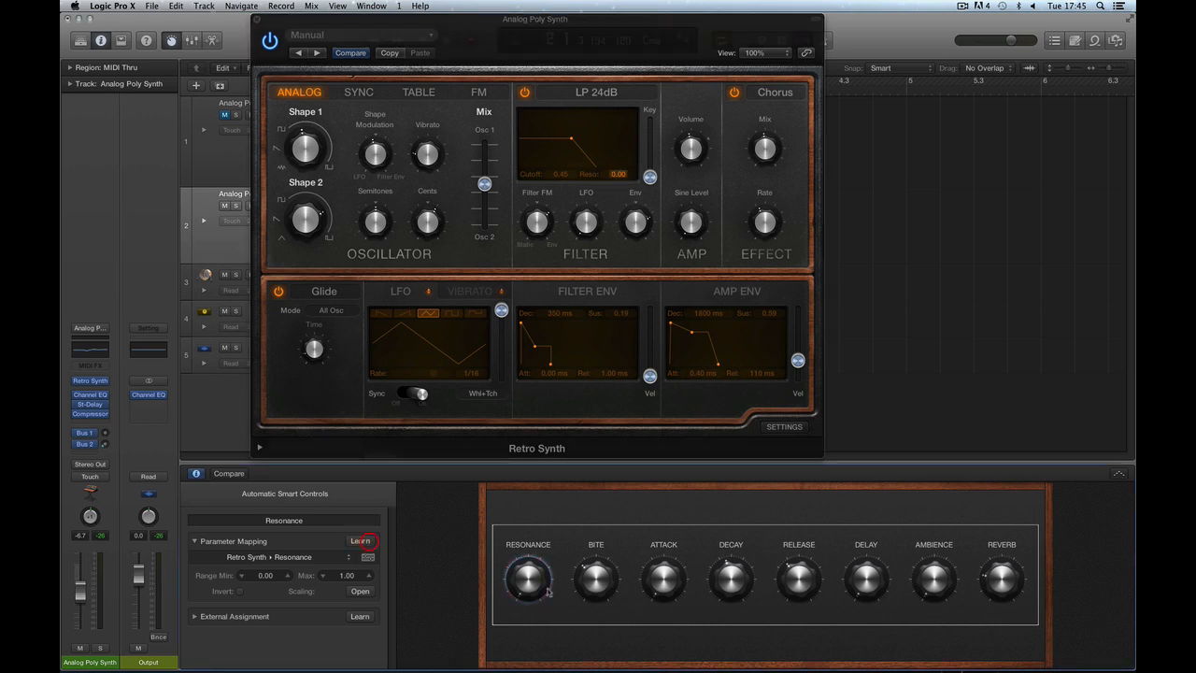
pyautogui.moveTo(526, 572); pyautogui.dragTo(517, 508)
# Learn the Channel EQ's Peak 3 Frequency to the first Smart Control and lower it to about 1260 Hz.
pyautogui.click(369, 543)
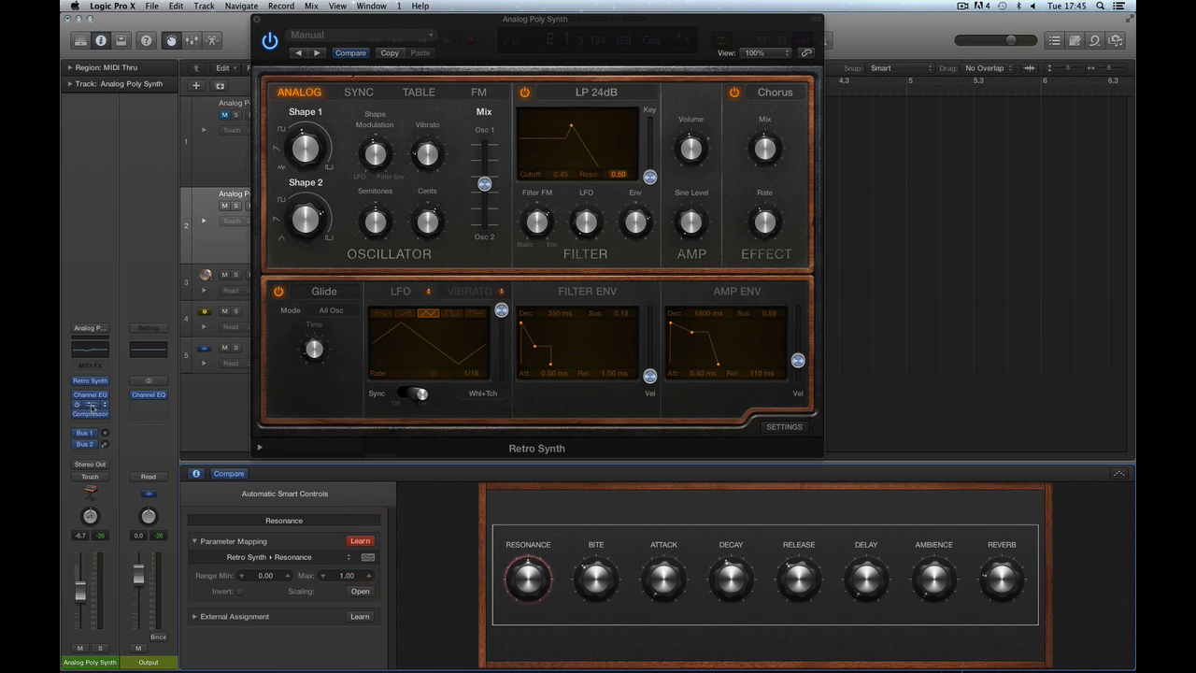
pyautogui.click(91, 404)
pyautogui.click(90, 394)
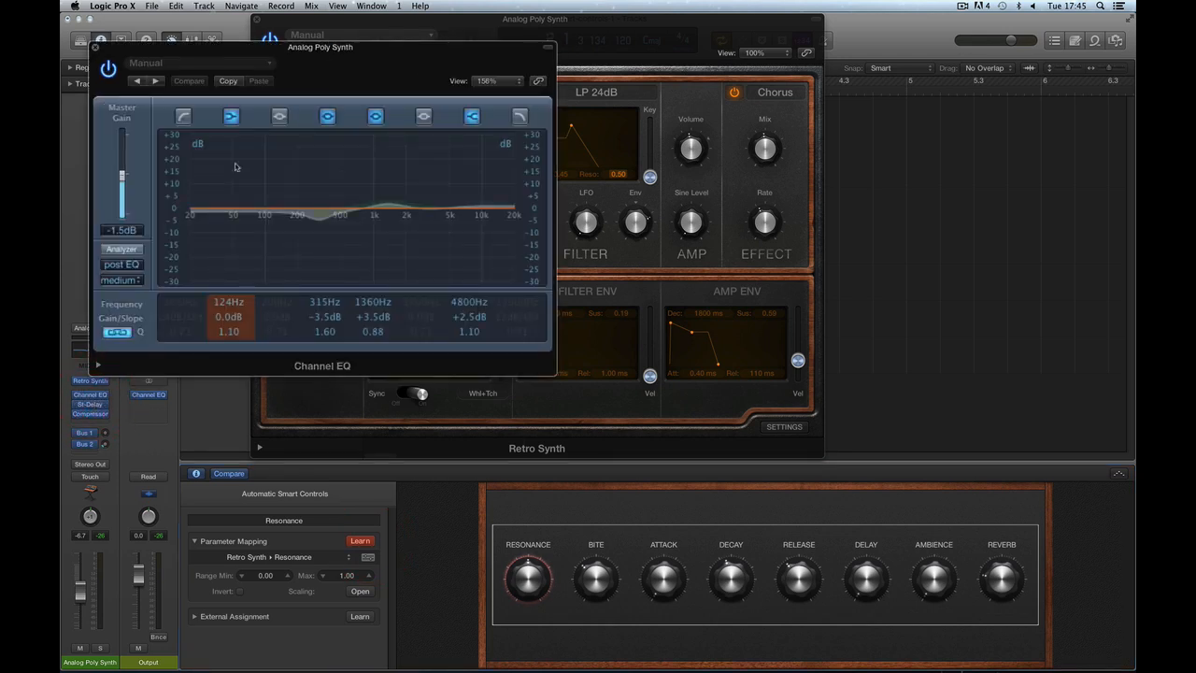
pyautogui.click(374, 302)
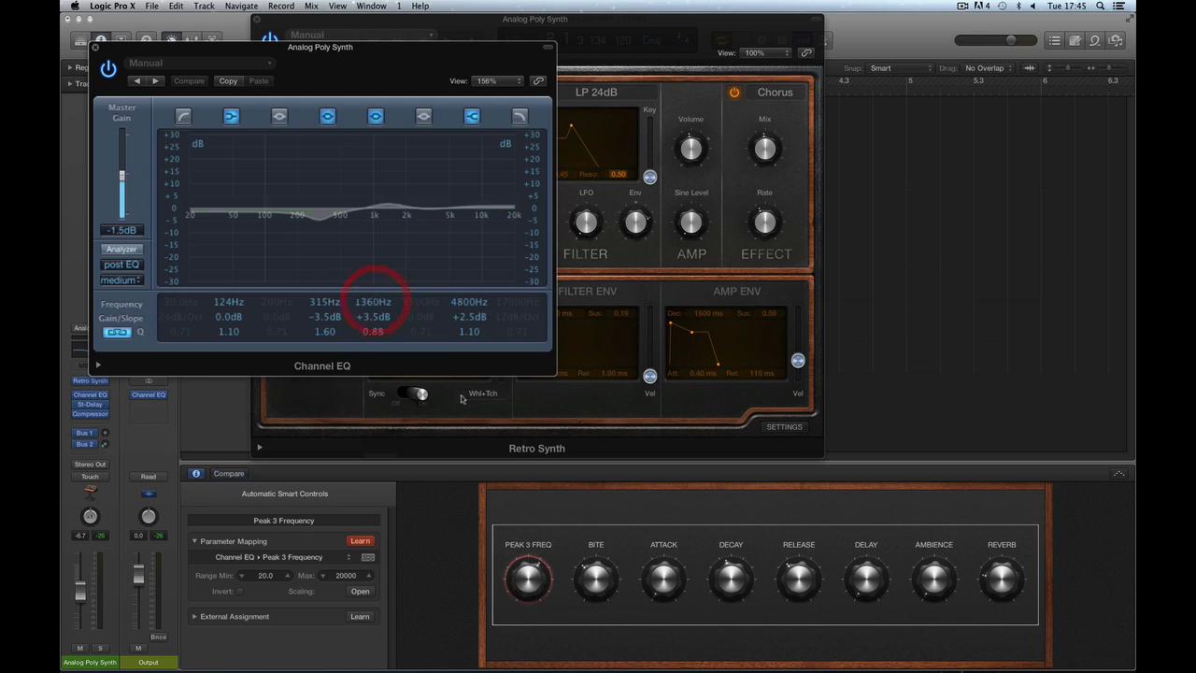
pyautogui.moveTo(529, 577); pyautogui.dragTo(531, 594)
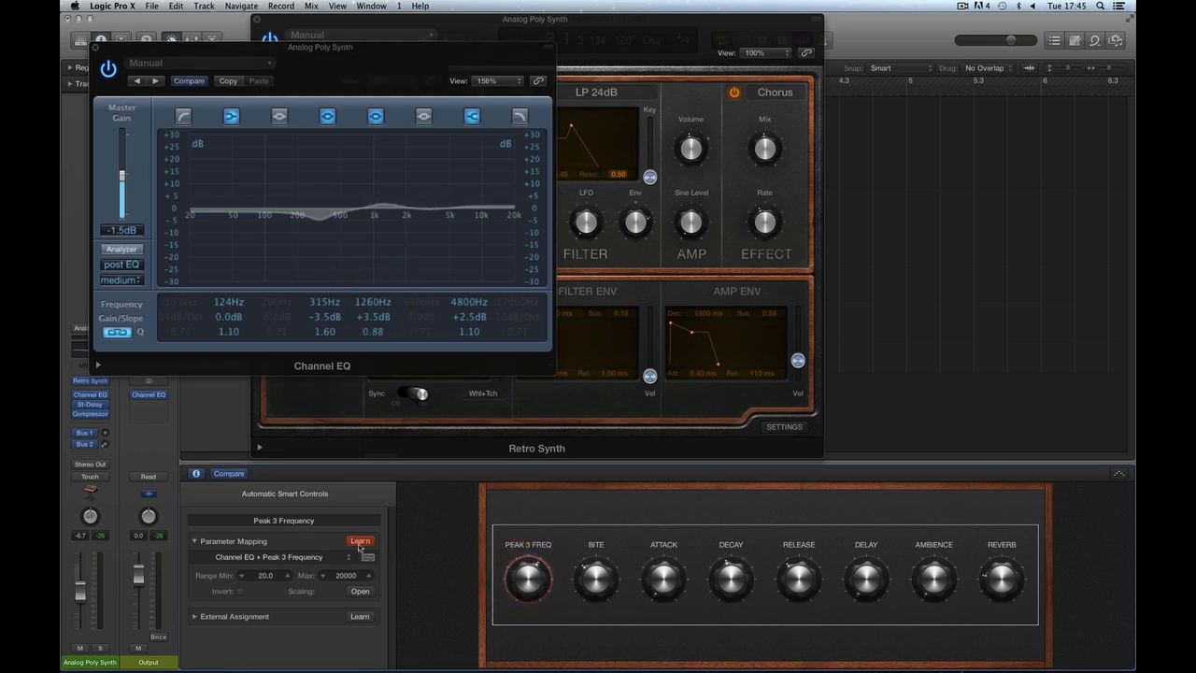
# Learn the Analog Poly Synth channel volume fader to the first Smart Control, end learning and raise the volume to about -6.1 dB.
pyautogui.click(80, 592)
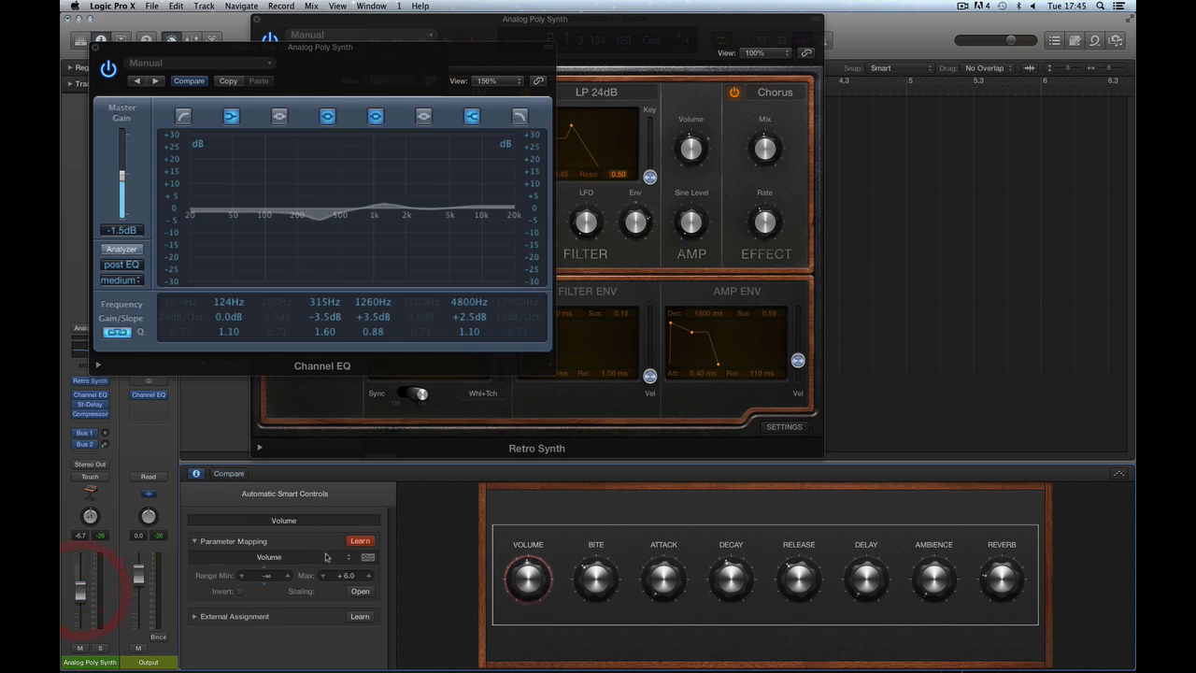
pyautogui.click(359, 540)
pyautogui.moveTo(528, 587)
pyautogui.mouseDown()
pyautogui.moveTo(530, 562)
pyautogui.moveTo(534, 579)
pyautogui.mouseUp()
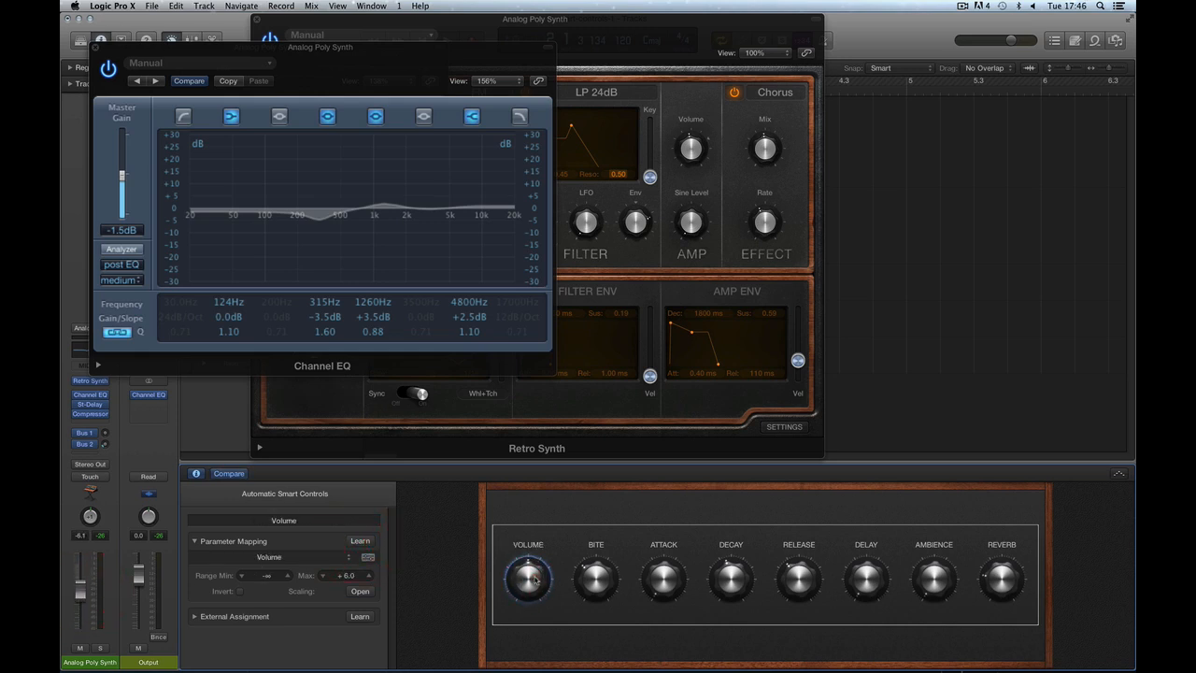
# Close both plug-in windows and remap the first Smart Control to the Cutoff parameter of the Retro Synth filter.
pyautogui.click(96, 46)
pyautogui.click(97, 47)
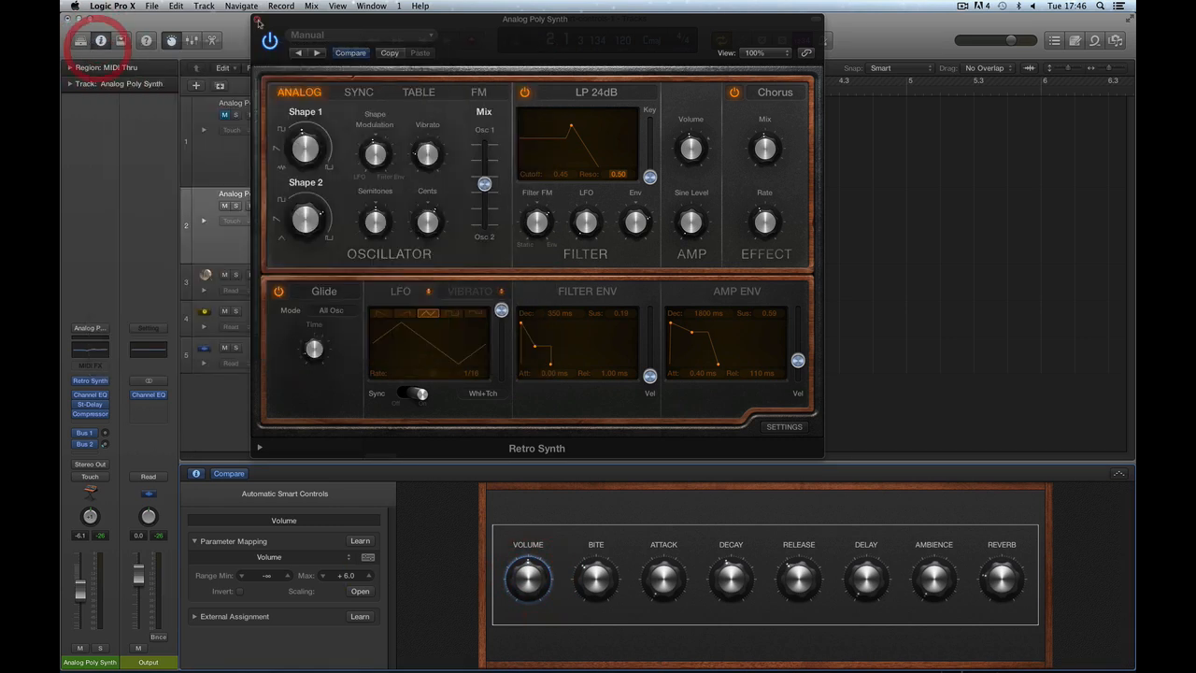
pyautogui.click(257, 17)
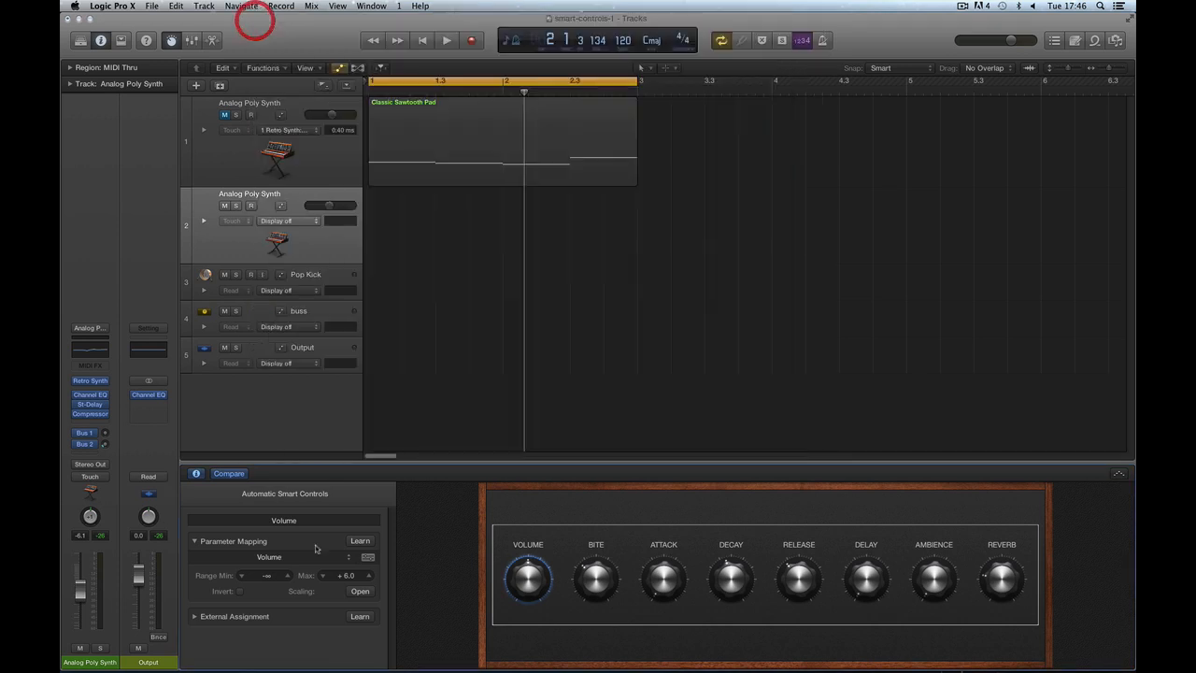
pyautogui.click(348, 557)
pyautogui.moveTo(385, 628)
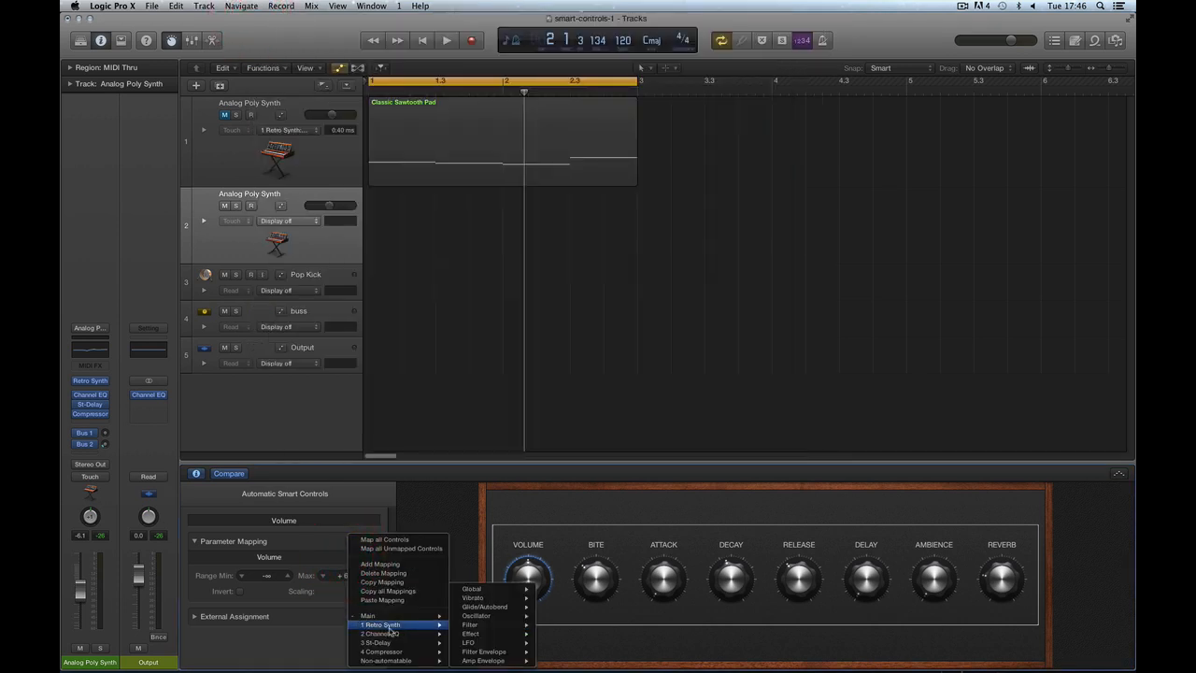
pyautogui.moveTo(472, 628)
pyautogui.click(556, 624)
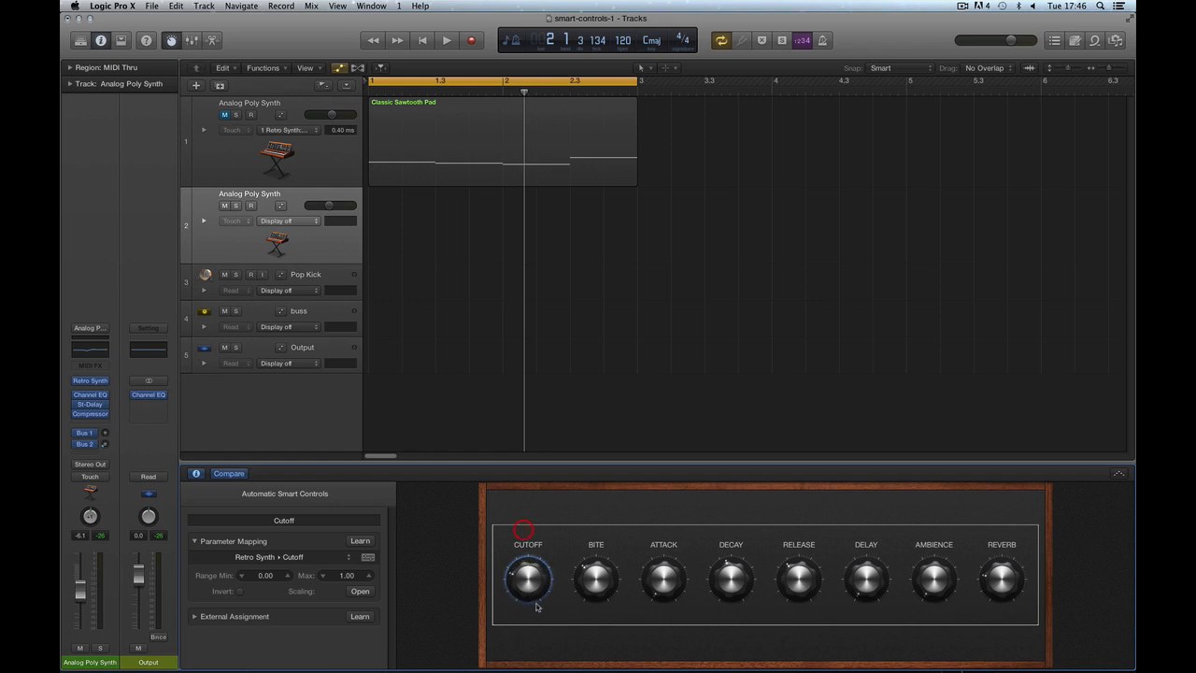
# Display the Retro Synth window beside the tracks and adjust the Cutoff Smart Control to about 0.52.
pyautogui.moveTo(533, 583); pyautogui.dragTo(532, 600)
pyautogui.click(523, 590)
pyautogui.click(342, 558)
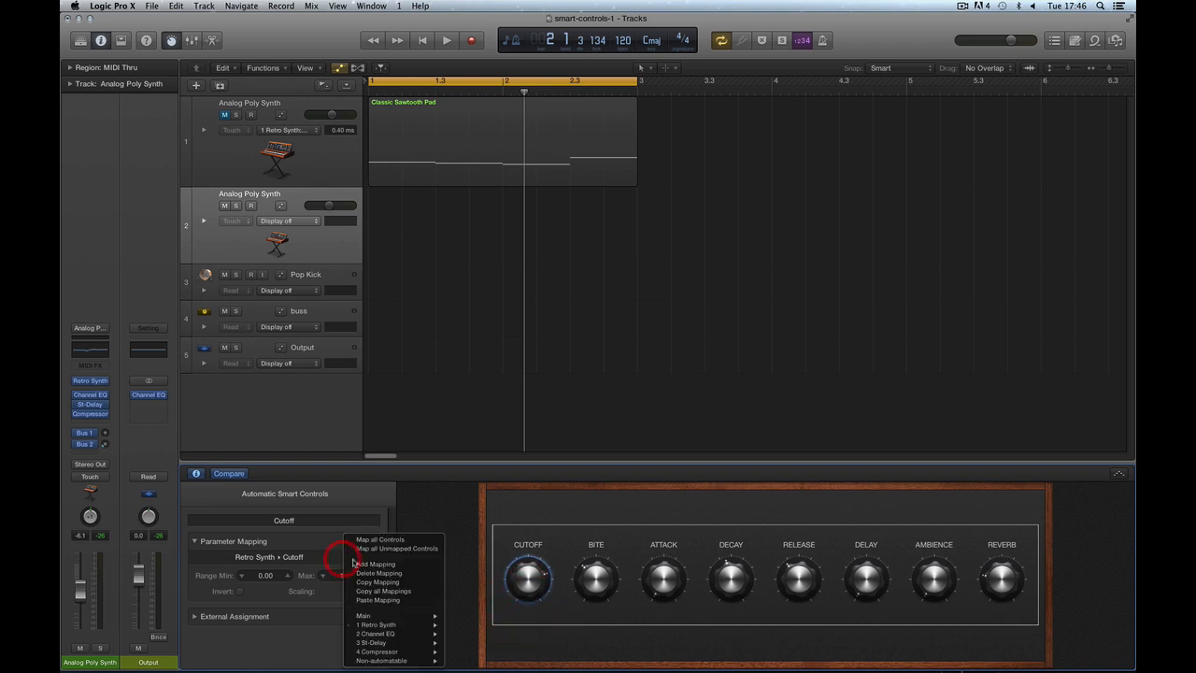
pyautogui.moveTo(432, 635)
pyautogui.click(381, 505)
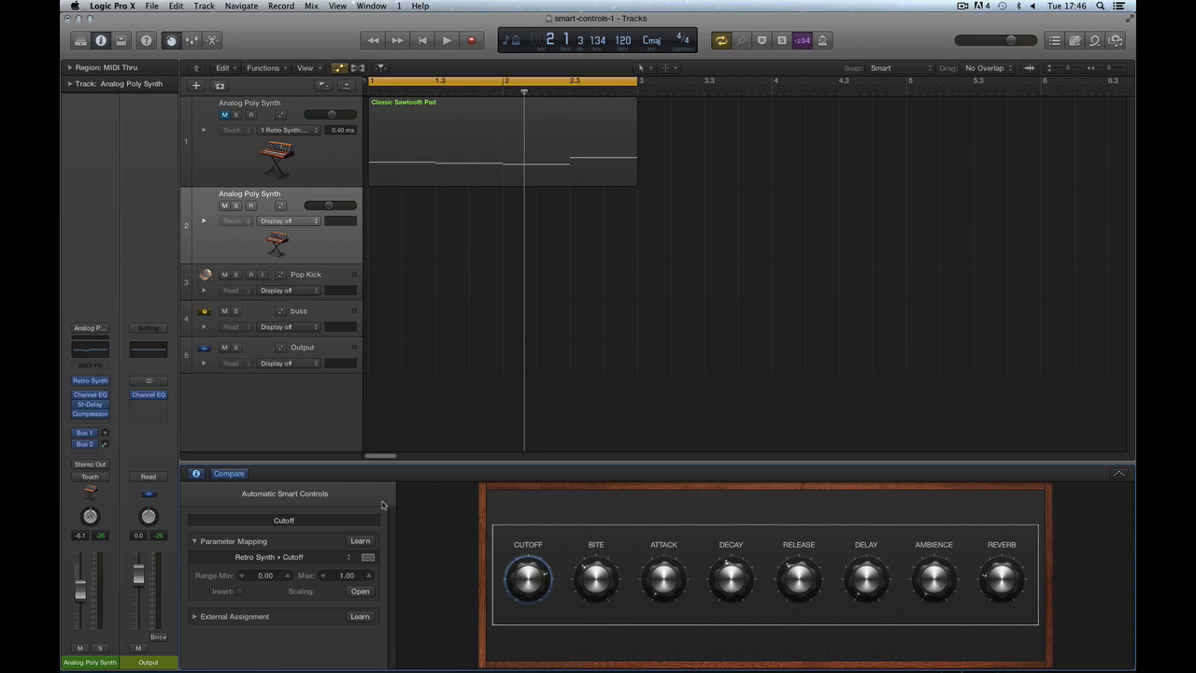
pyautogui.click(90, 383)
pyautogui.moveTo(477, 9); pyautogui.dragTo(738, 10)
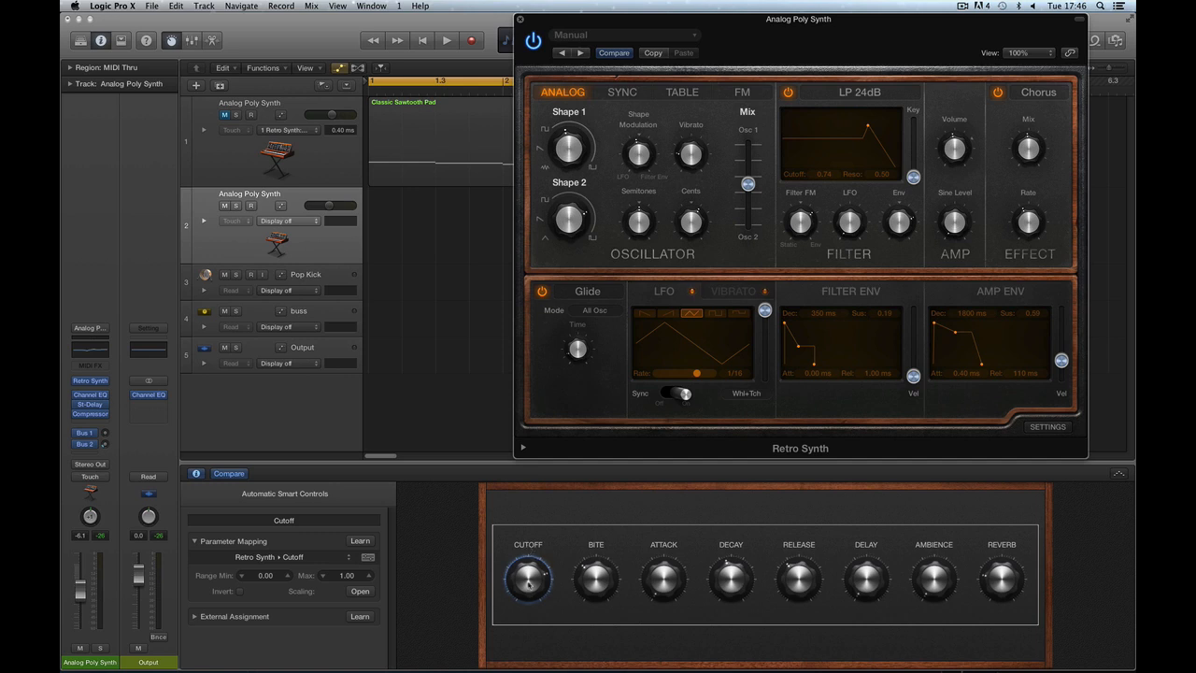
pyautogui.moveTo(528, 583); pyautogui.dragTo(536, 616)
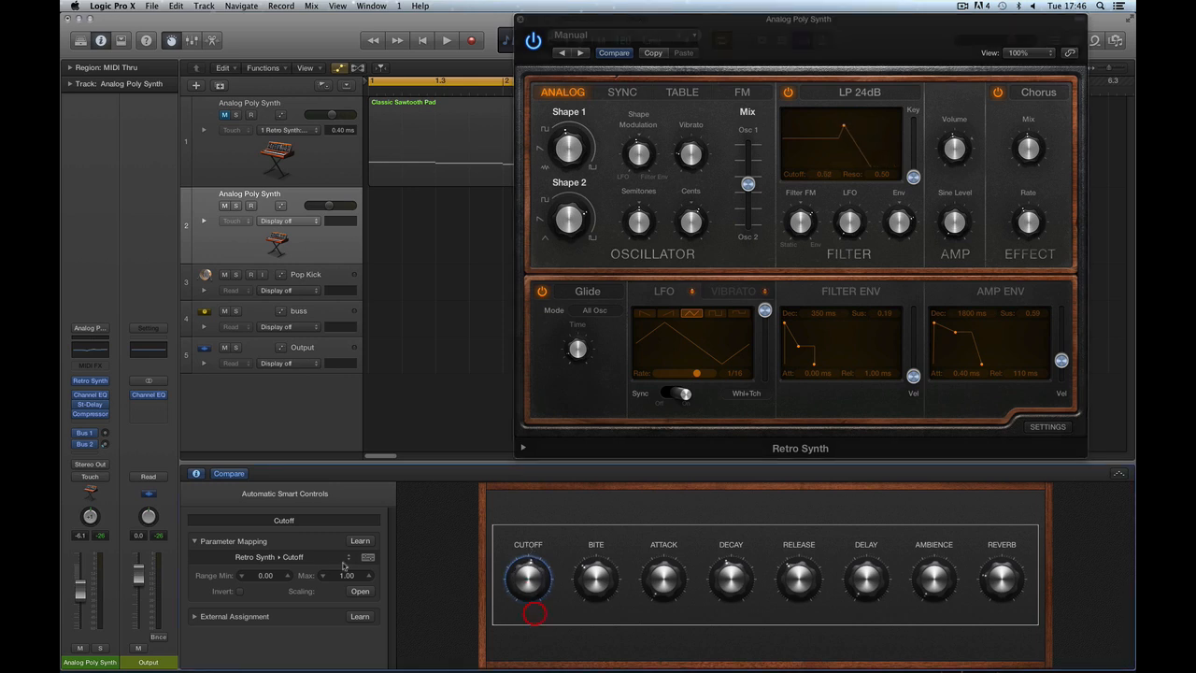
# Rename the Cutoff Smart Control as "multi" and turn it down slightly to about 0.50.
pyautogui.doubleClick(285, 526)
pyautogui.write('mu')
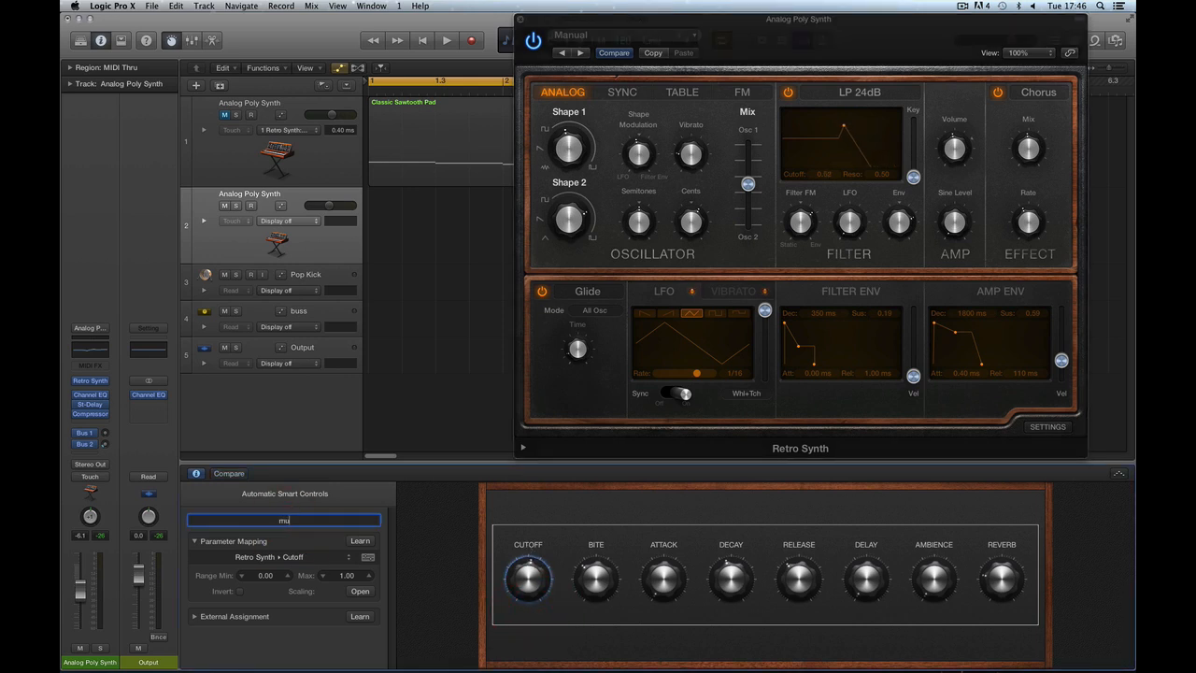
pyautogui.write('lti')
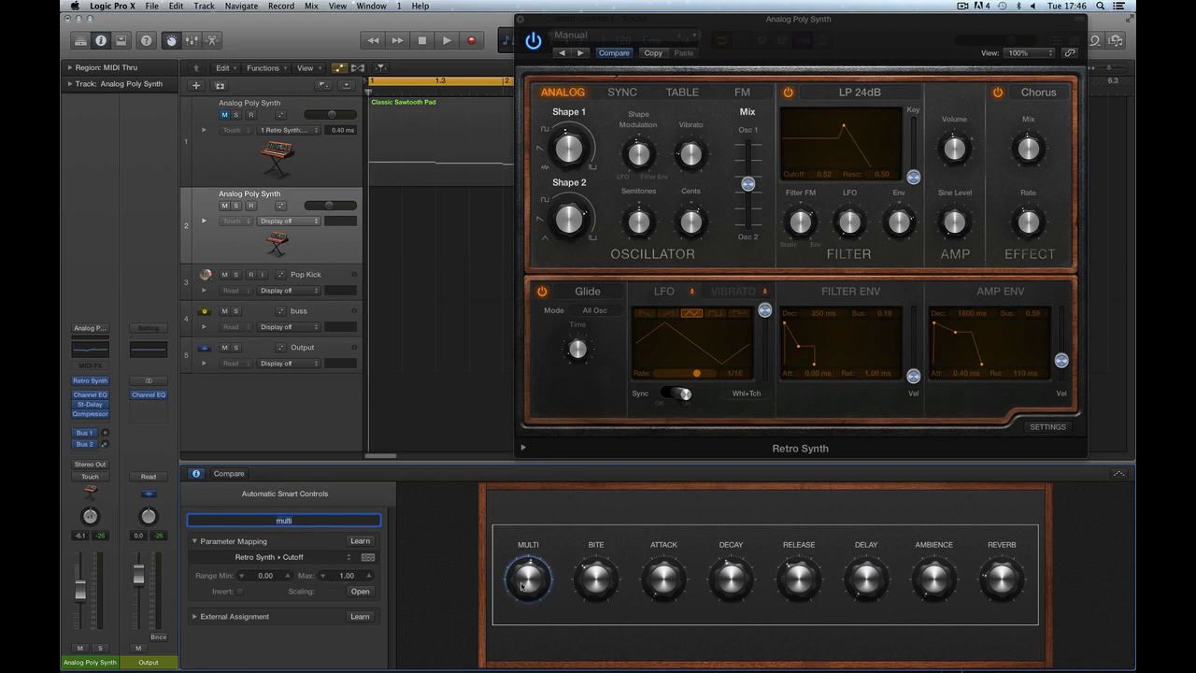
pyautogui.moveTo(521, 584); pyautogui.dragTo(523, 589)
# Add a second parameter mapping to the multi control and leave it unmapped.
pyautogui.click(184, 562)
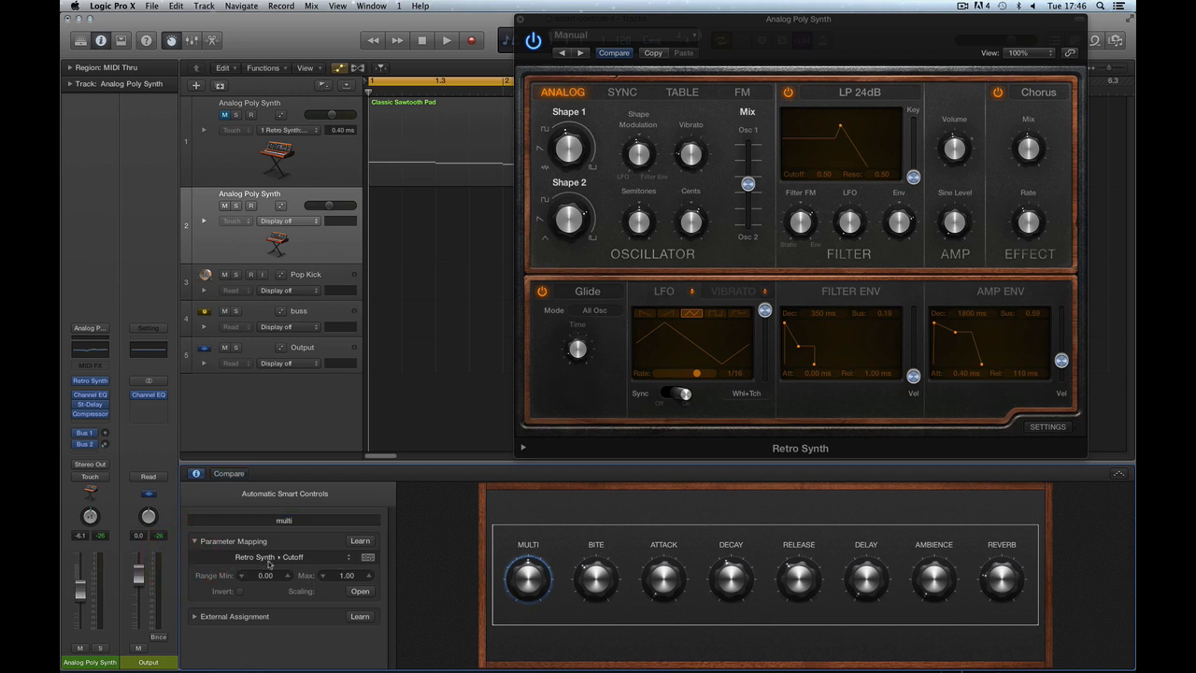
pyautogui.click(346, 560)
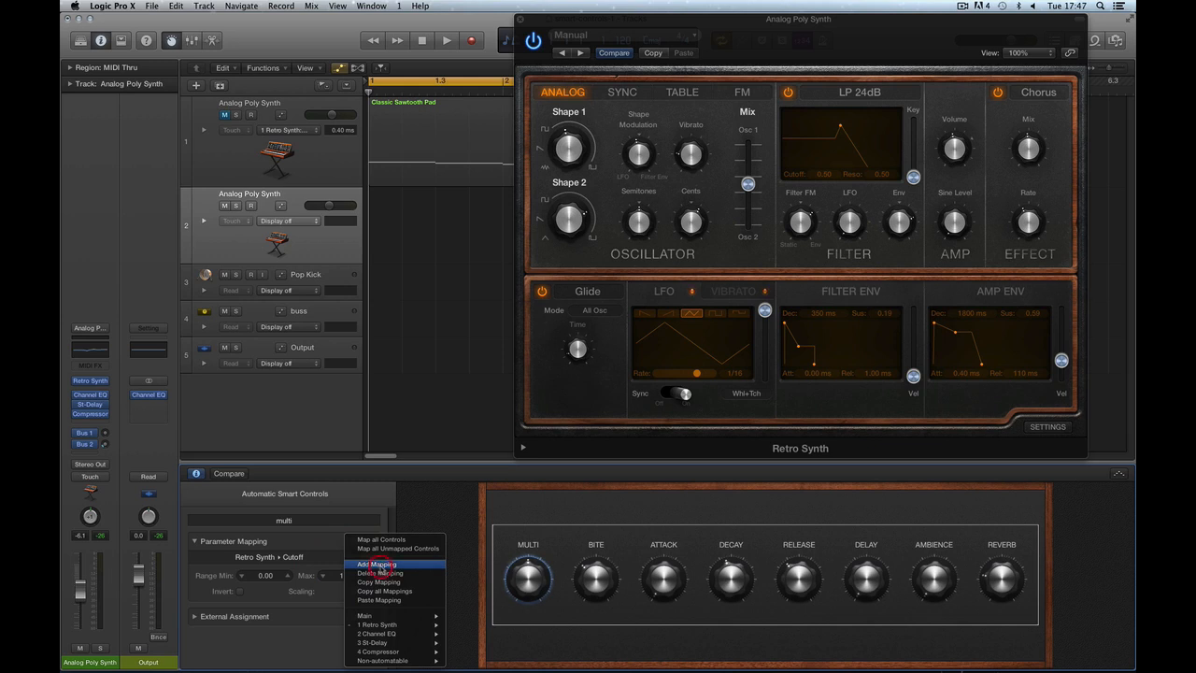
pyautogui.click(379, 564)
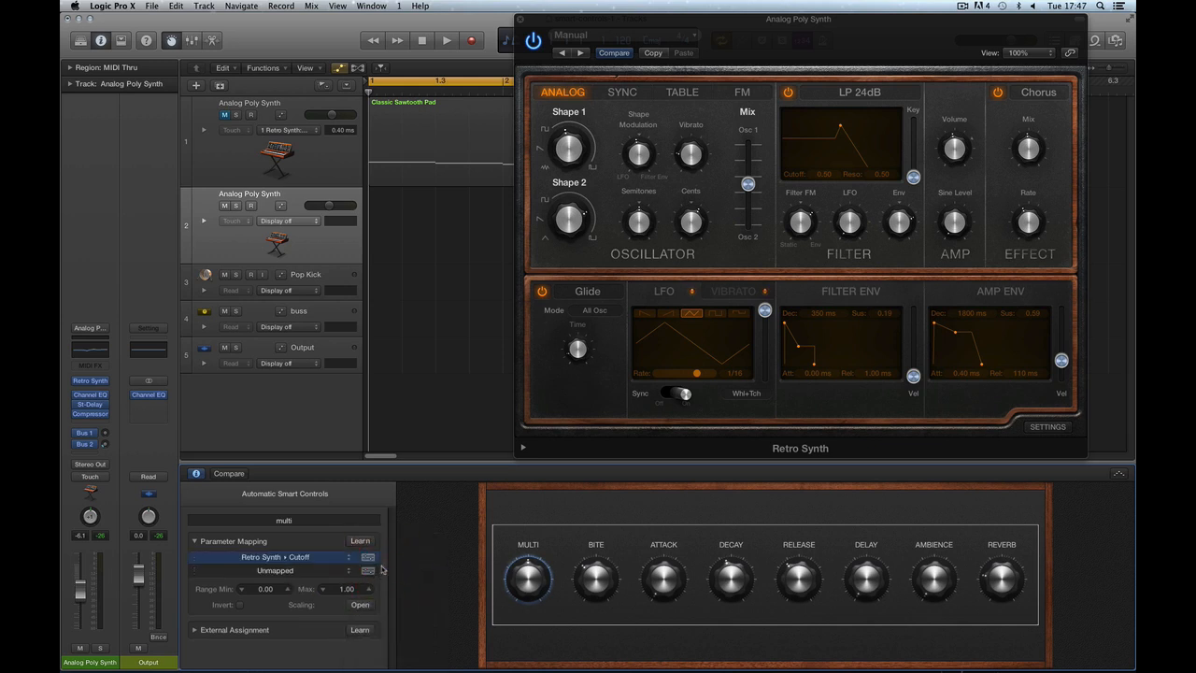
# Switch repeatedly between the multi control's Retro Synth Cutoff and unmapped entries to compare their range settings.
pyautogui.click(193, 572)
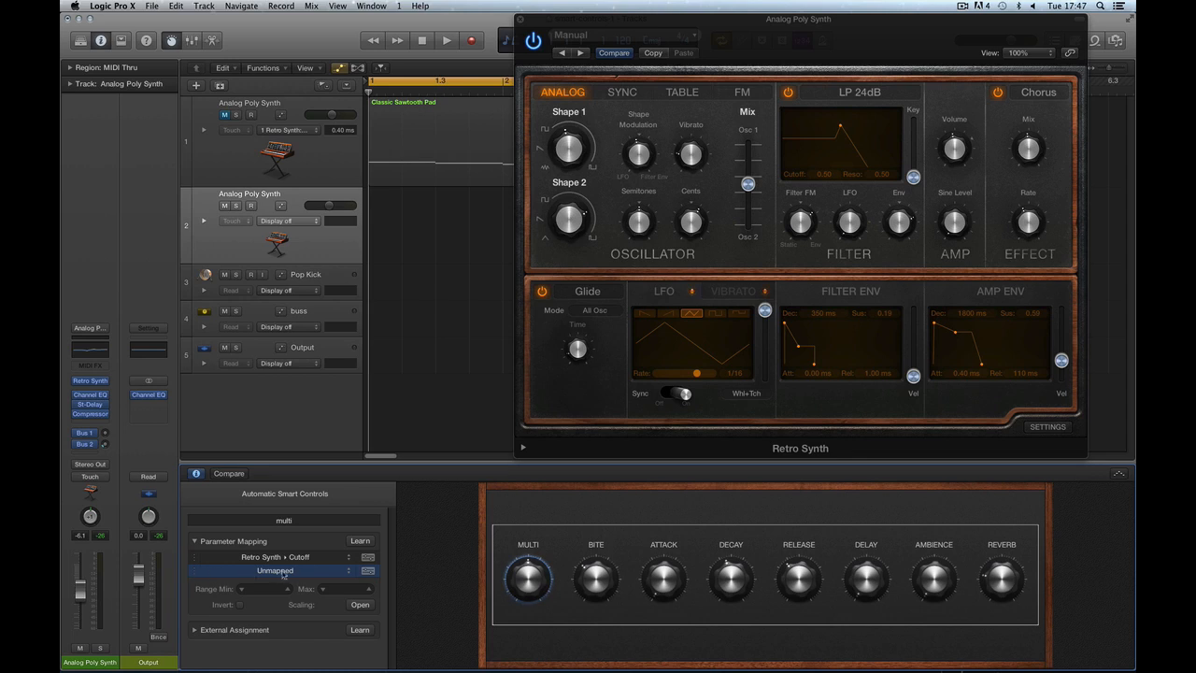
pyautogui.click(196, 559)
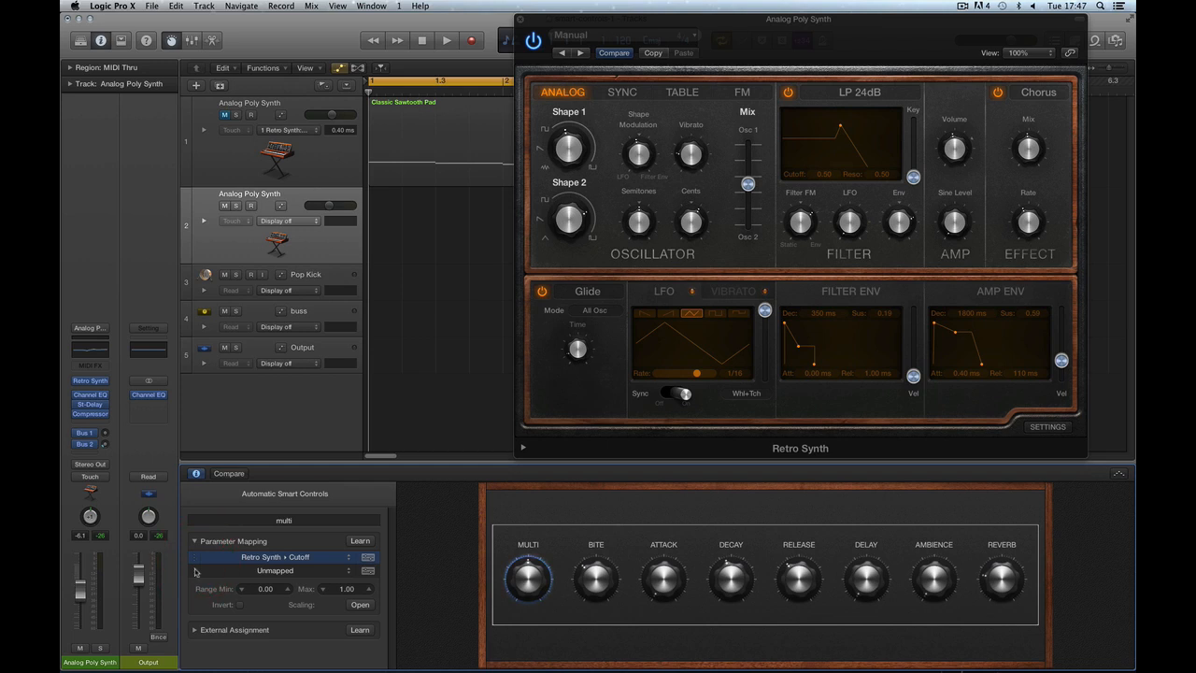
pyautogui.click(194, 572)
pyautogui.click(198, 560)
pyautogui.click(194, 572)
pyautogui.click(197, 561)
pyautogui.click(196, 574)
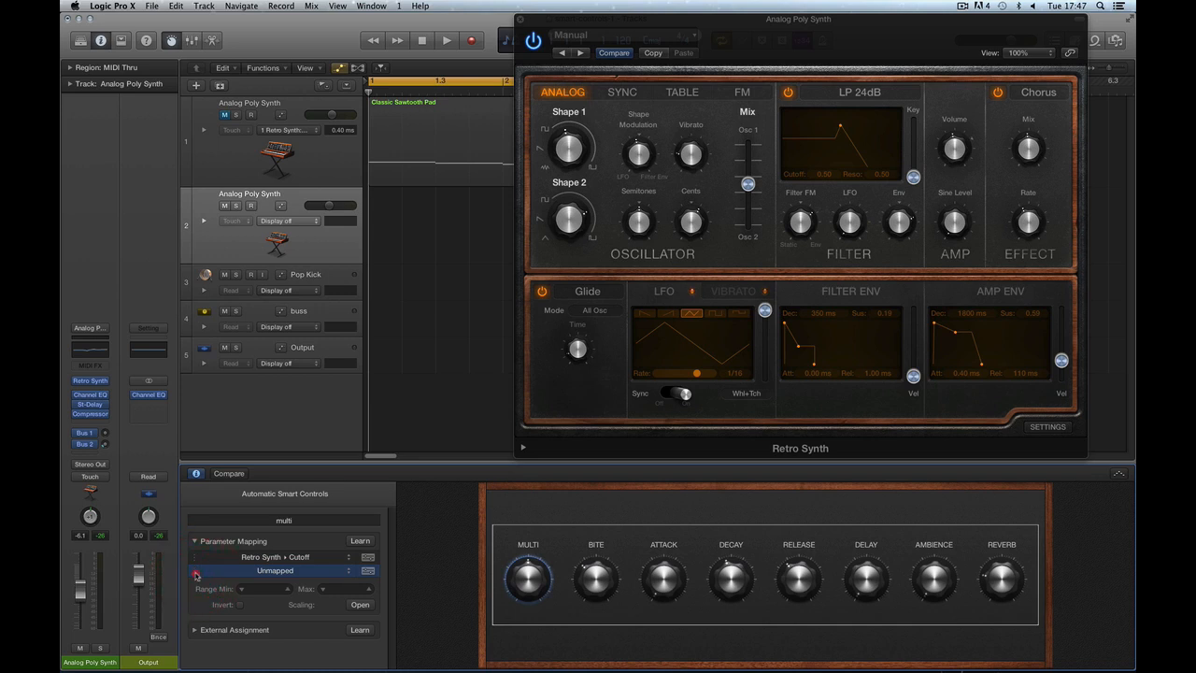
pyautogui.click(197, 560)
pyautogui.click(194, 572)
pyautogui.moveTo(195, 556); pyautogui.dragTo(192, 572)
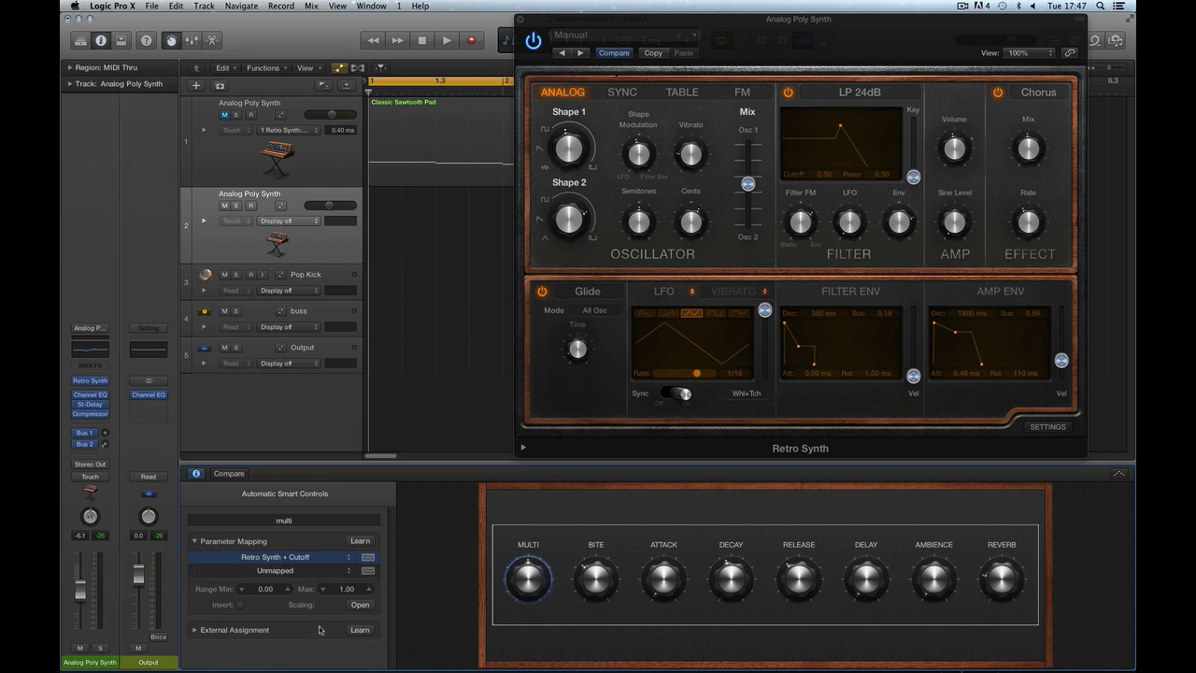
# Turn the multi control with its unmapped entry selected to test it, returning Cutoff to about 0.50.
pyautogui.click(196, 571)
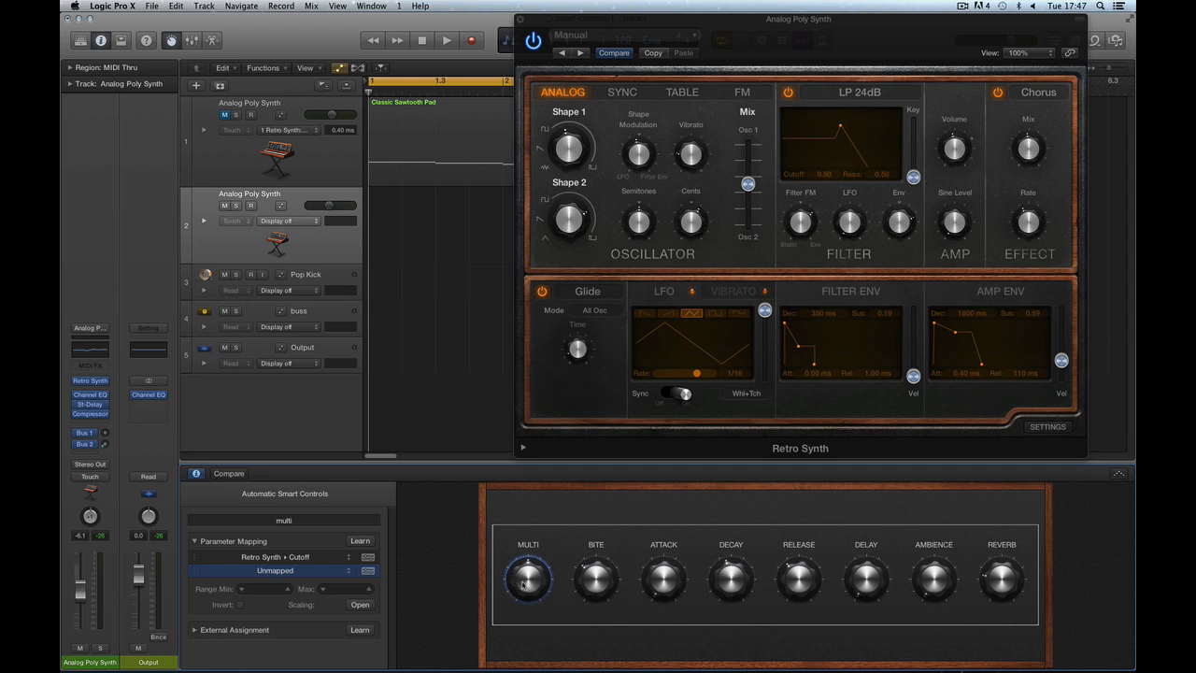
pyautogui.moveTo(523, 583); pyautogui.dragTo(540, 657)
pyautogui.click(195, 557)
pyautogui.click(197, 570)
pyautogui.moveTo(528, 584)
pyautogui.mouseDown()
pyautogui.moveTo(532, 644)
pyautogui.moveTo(542, 572)
pyautogui.moveTo(509, 525)
pyautogui.moveTo(518, 613)
pyautogui.moveTo(525, 579)
pyautogui.mouseUp()
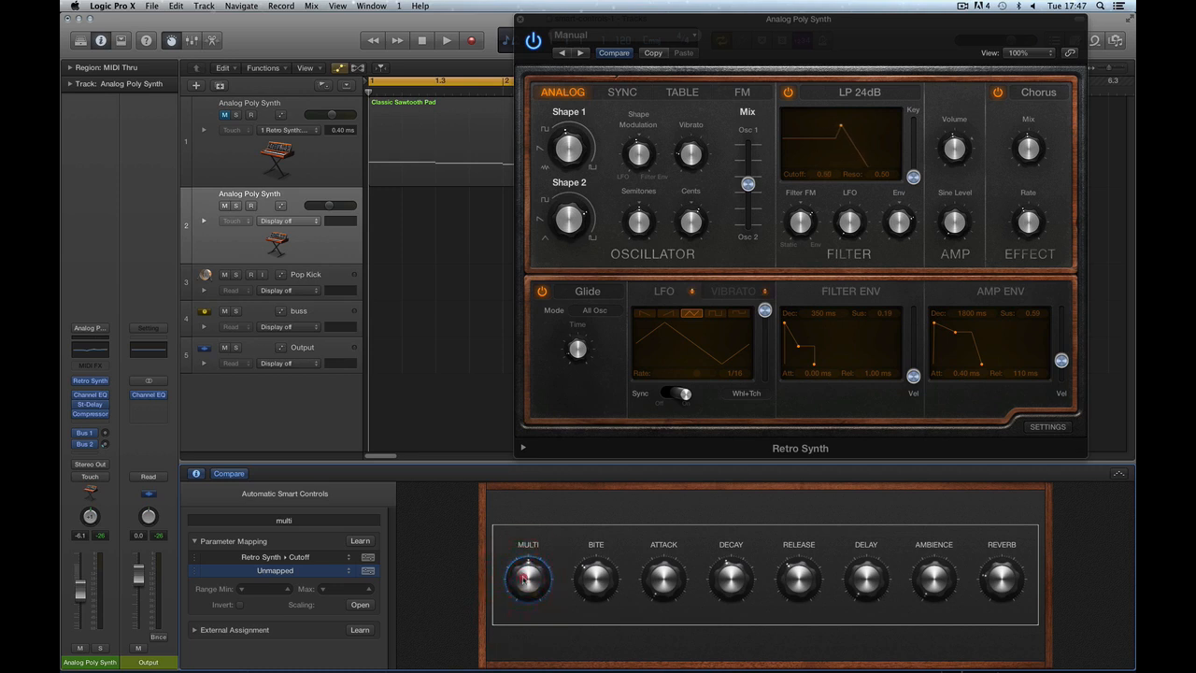
pyautogui.click(524, 579)
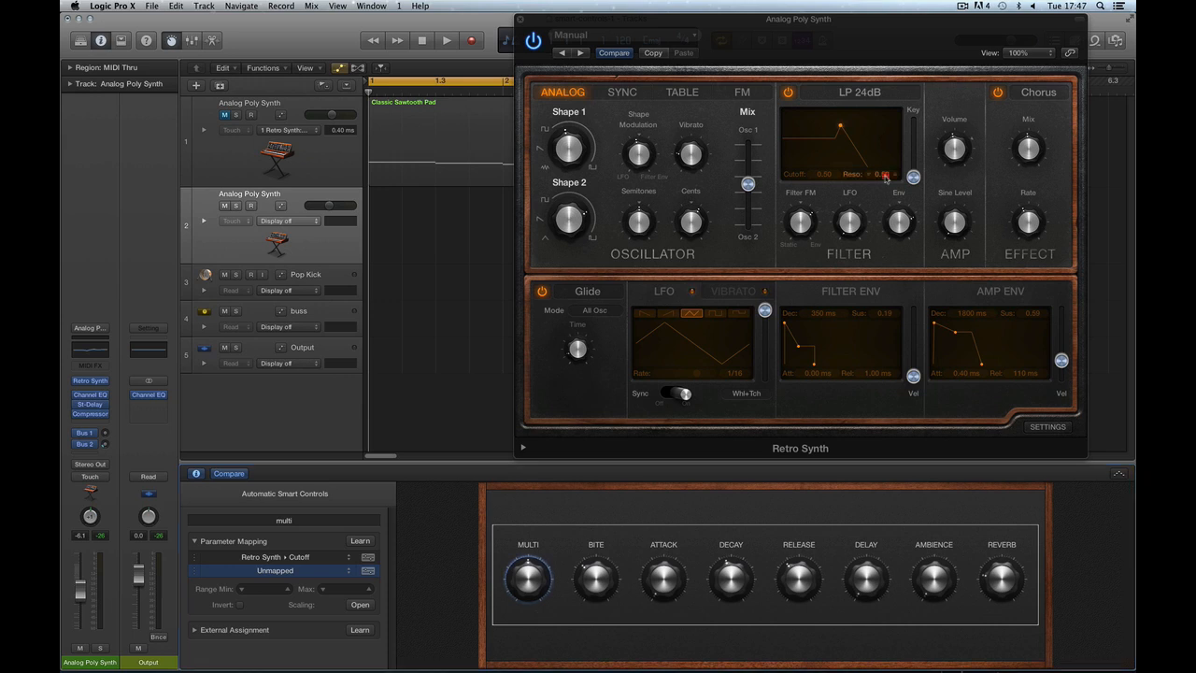
# Set Retro Synth's filter resonance to 0.00 and learn Resonance as the multi control's second mapping.
pyautogui.moveTo(885, 175); pyautogui.dragTo(893, 175)
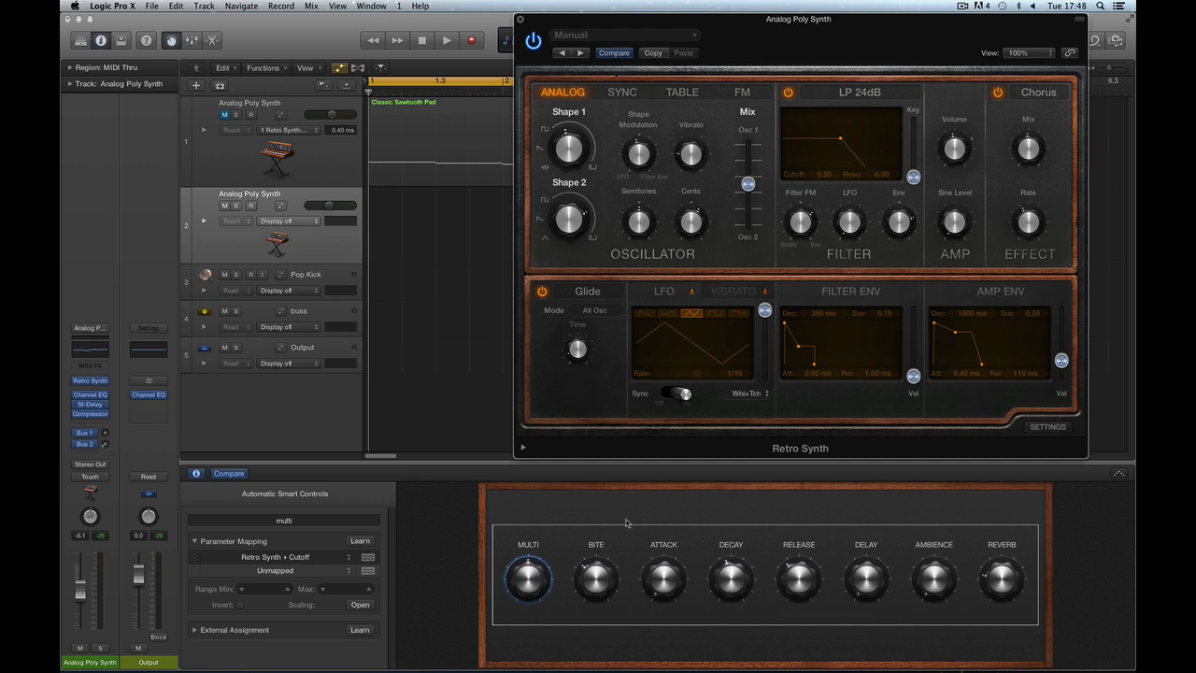
pyautogui.click(200, 571)
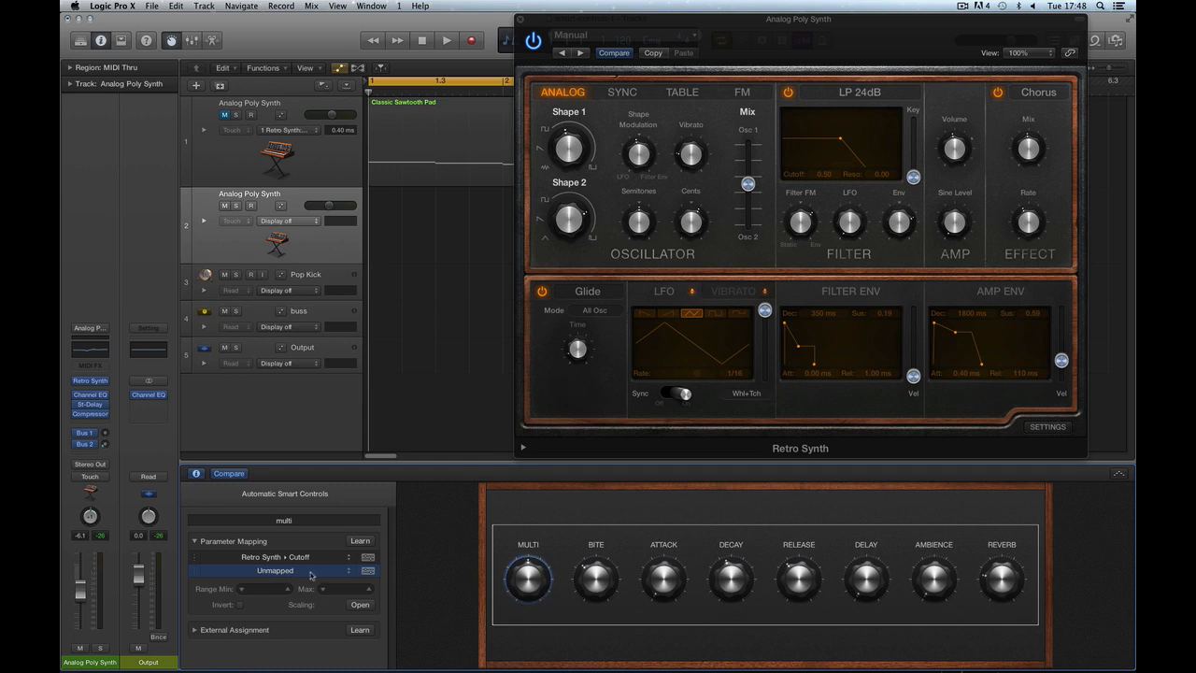
pyautogui.click(360, 541)
pyautogui.moveTo(883, 177); pyautogui.dragTo(839, 262)
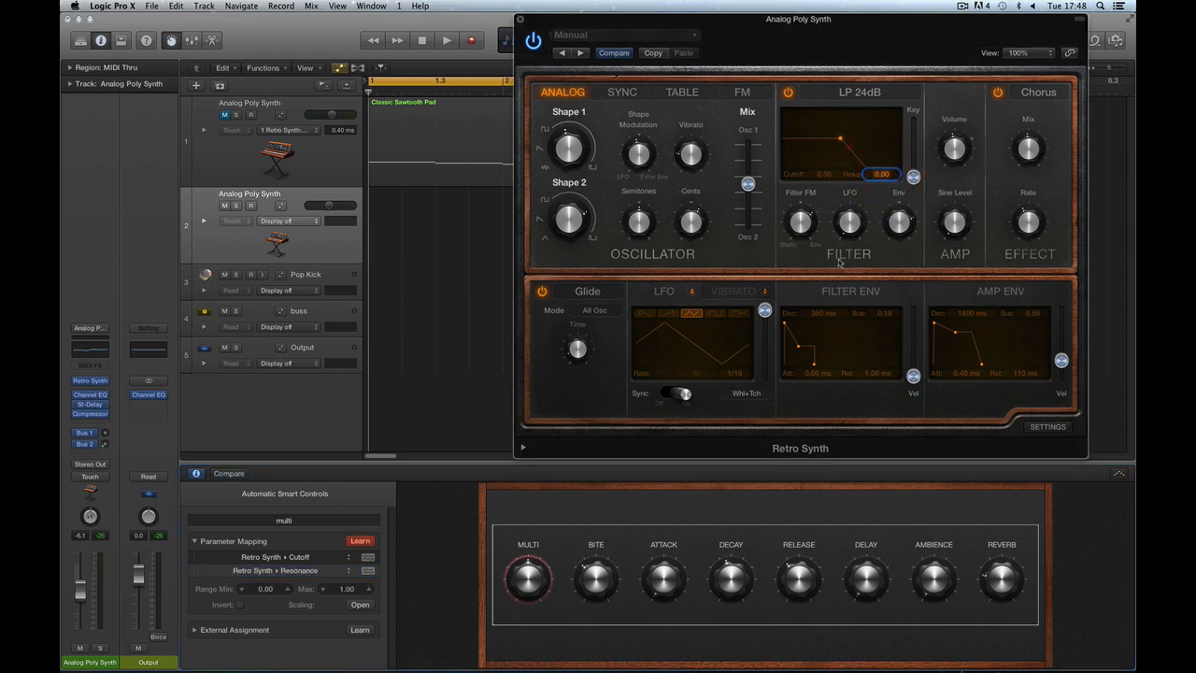
pyautogui.click(362, 542)
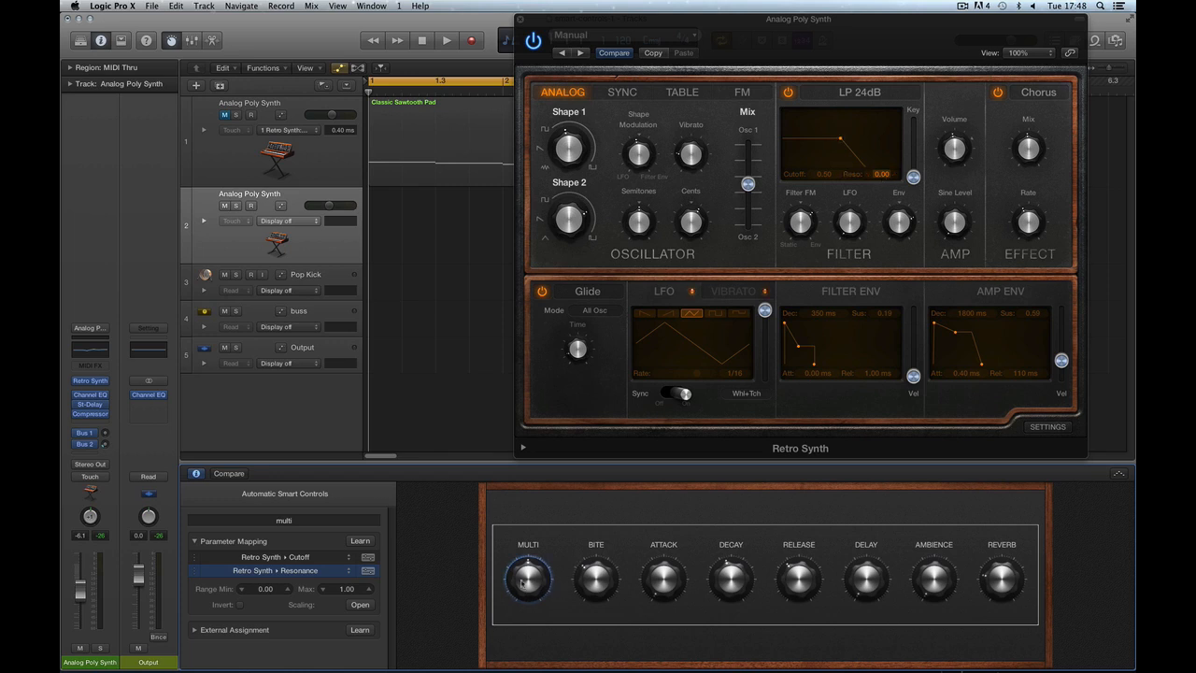
# Test the multi control and compare the settings of its Cutoff and Resonance mappings.
pyautogui.moveTo(528, 578)
pyautogui.mouseDown()
pyautogui.moveTo(536, 649)
pyautogui.moveTo(498, 577)
pyautogui.moveTo(529, 582)
pyautogui.moveTo(529, 570)
pyautogui.moveTo(551, 635)
pyautogui.moveTo(534, 584)
pyautogui.mouseUp()
pyautogui.moveTo(537, 579)
pyautogui.mouseDown()
pyautogui.moveTo(567, 665)
pyautogui.moveTo(500, 600)
pyautogui.moveTo(468, 507)
pyautogui.moveTo(489, 586)
pyautogui.moveTo(528, 587)
pyautogui.mouseUp()
pyautogui.click(195, 560)
pyautogui.click(197, 572)
pyautogui.click(199, 558)
pyautogui.click(199, 570)
pyautogui.click(198, 559)
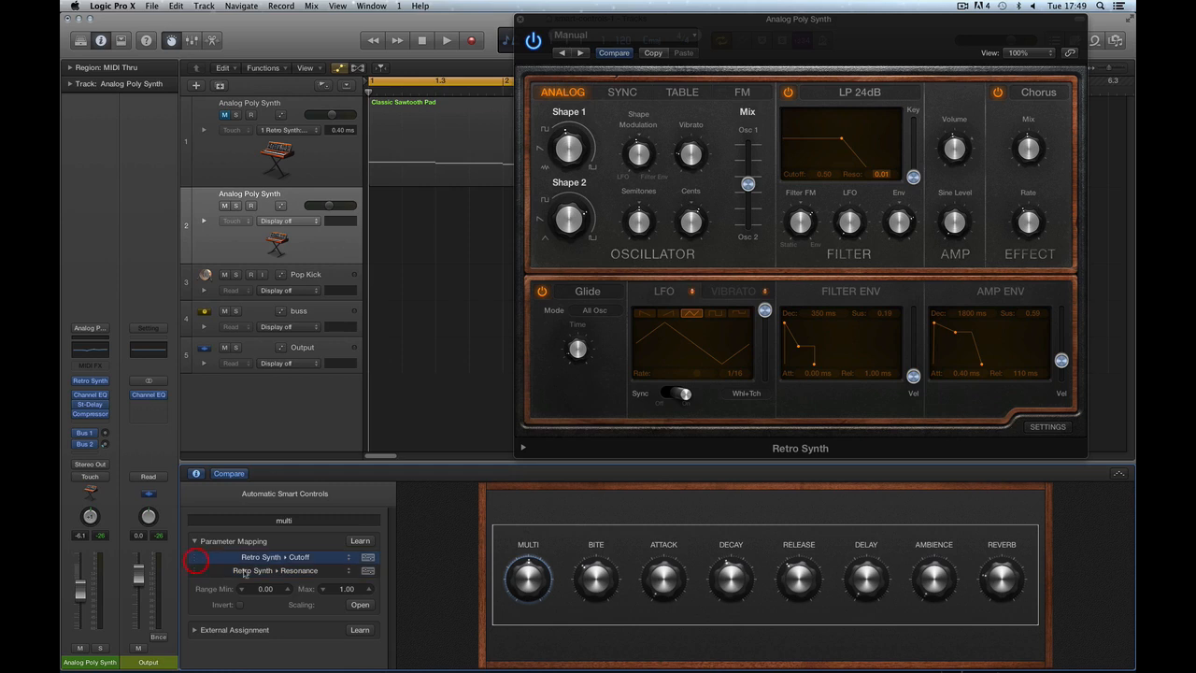
# Turn the multi control down to 0.00 with its Resonance mapping selected.
pyautogui.click(528, 576)
pyautogui.click(198, 572)
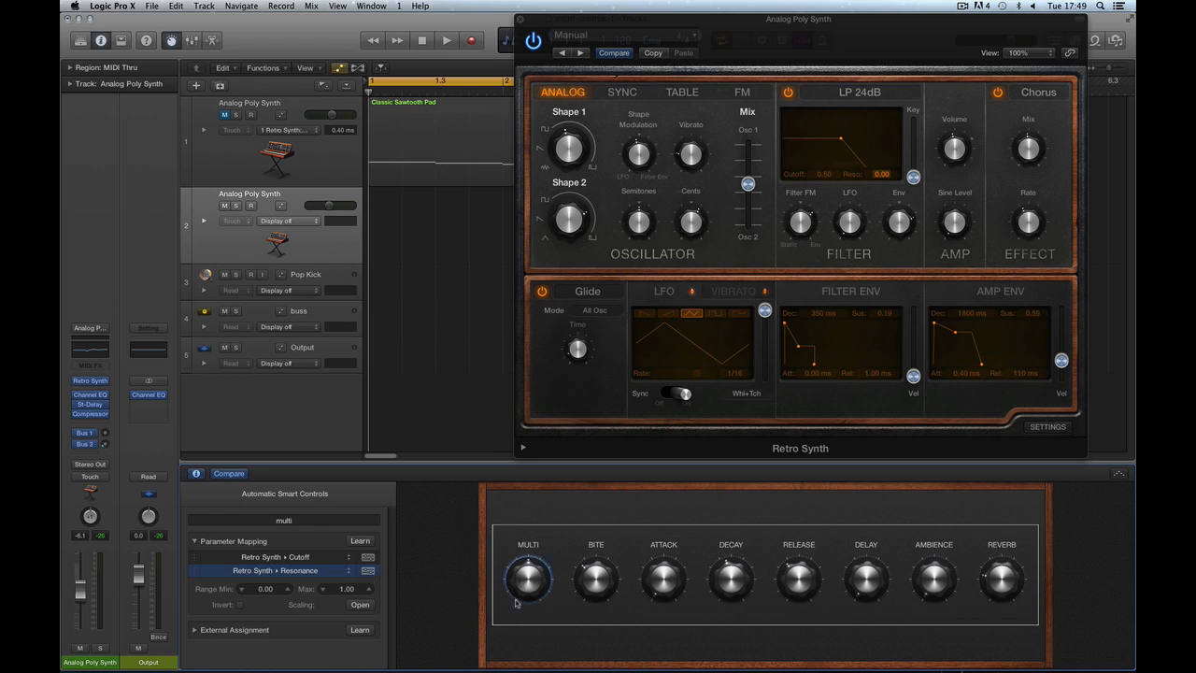
pyautogui.moveTo(517, 603); pyautogui.dragTo(540, 654)
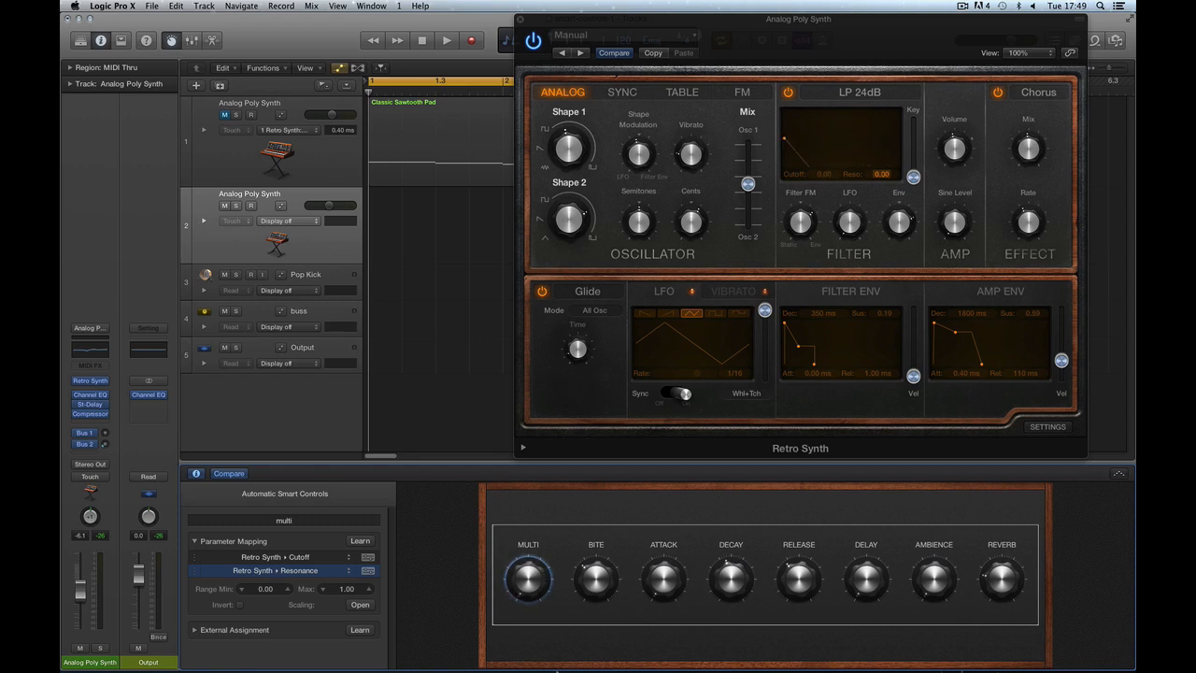
# Delete the Resonance mapping from the multi control, keeping only Retro Synth Cutoff.
pyautogui.click(345, 570)
pyautogui.click(203, 571)
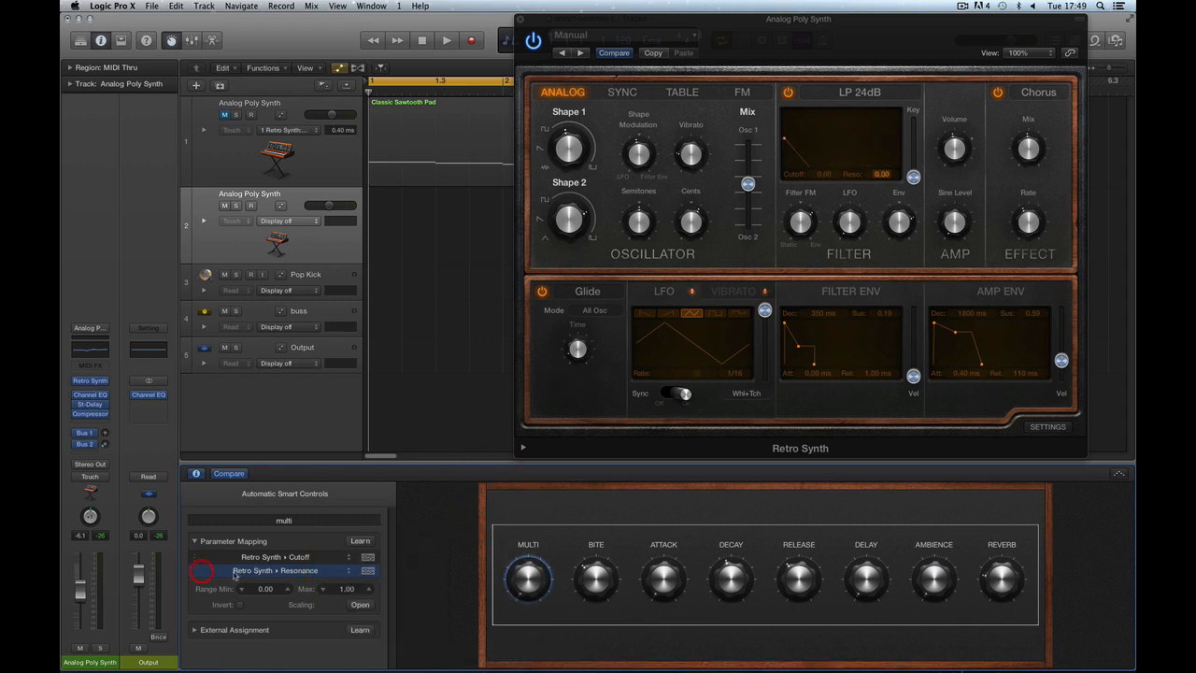
pyautogui.click(339, 572)
pyautogui.click(196, 573)
pyautogui.click(348, 573)
# Add a new mapping to the multi control, test it unmapped, and learn Retro Synth's Resonance onto it.
pyautogui.click(378, 573)
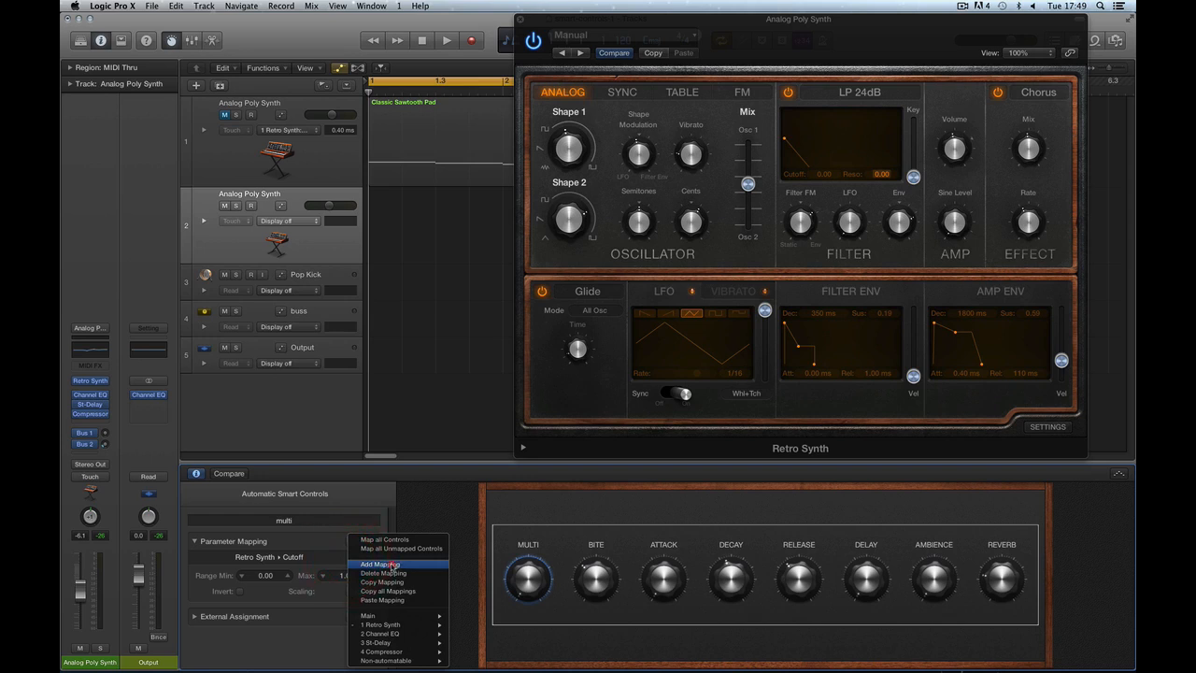
pyautogui.click(393, 564)
pyautogui.click(196, 572)
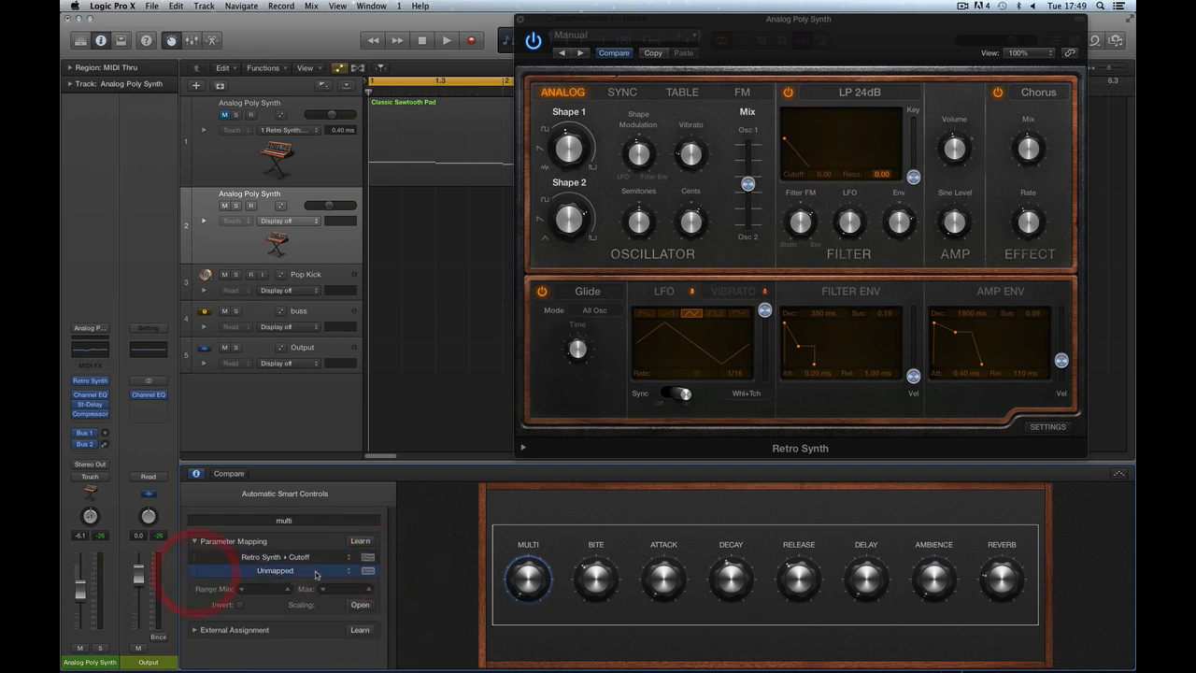
pyautogui.moveTo(524, 583)
pyautogui.mouseDown()
pyautogui.moveTo(528, 564)
pyautogui.moveTo(533, 603)
pyautogui.mouseUp()
pyautogui.click(879, 175)
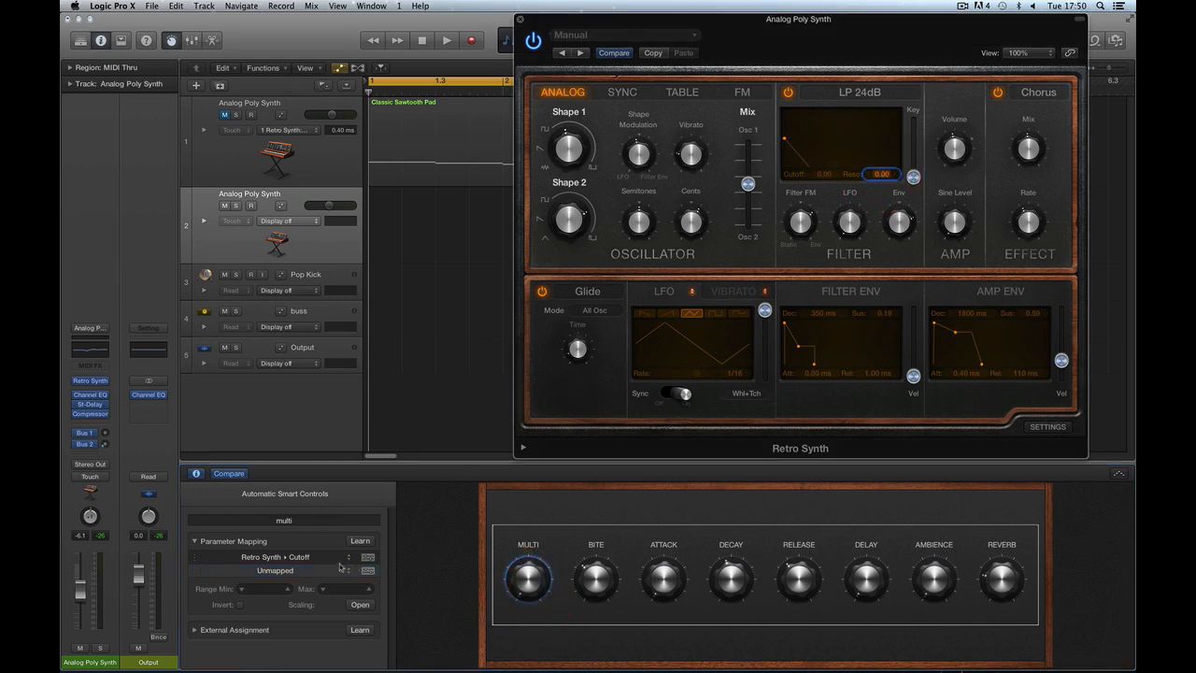
pyautogui.click(198, 570)
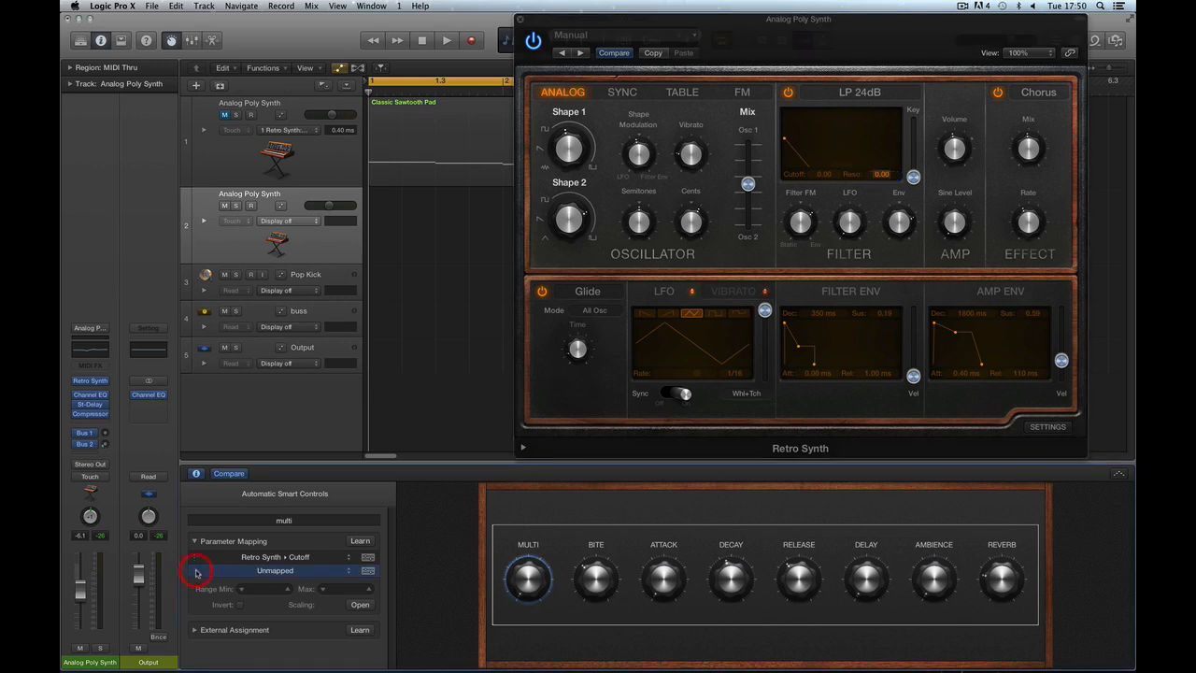
pyautogui.click(360, 540)
pyautogui.click(881, 175)
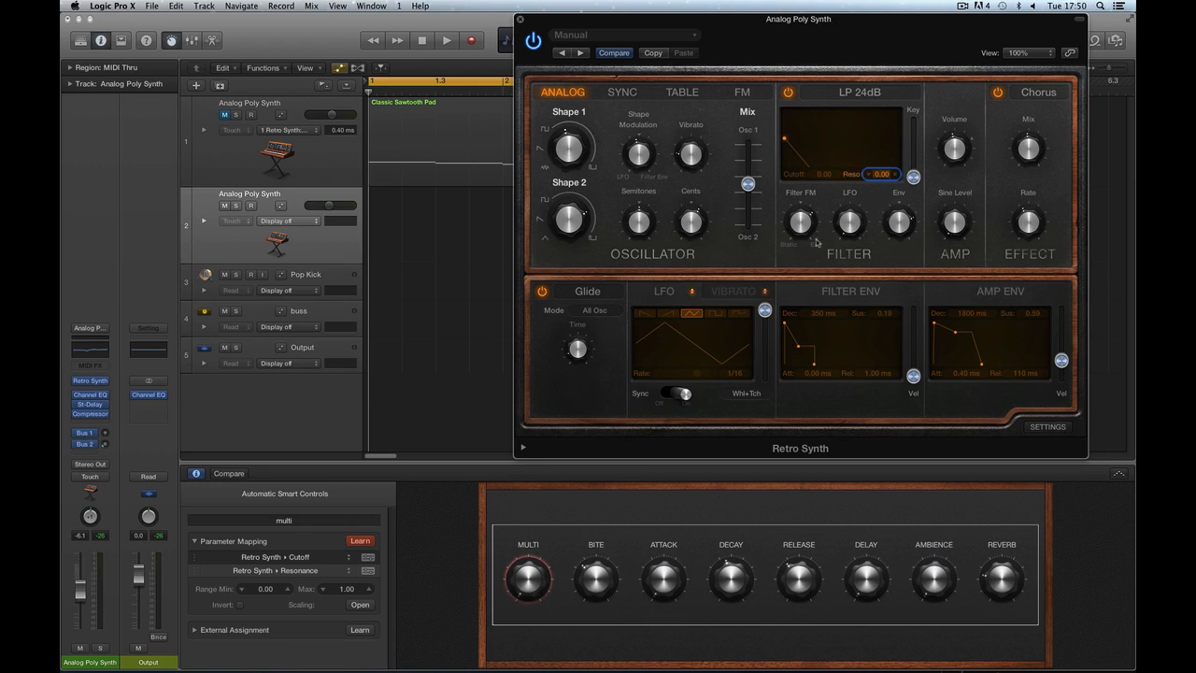
pyautogui.click(360, 540)
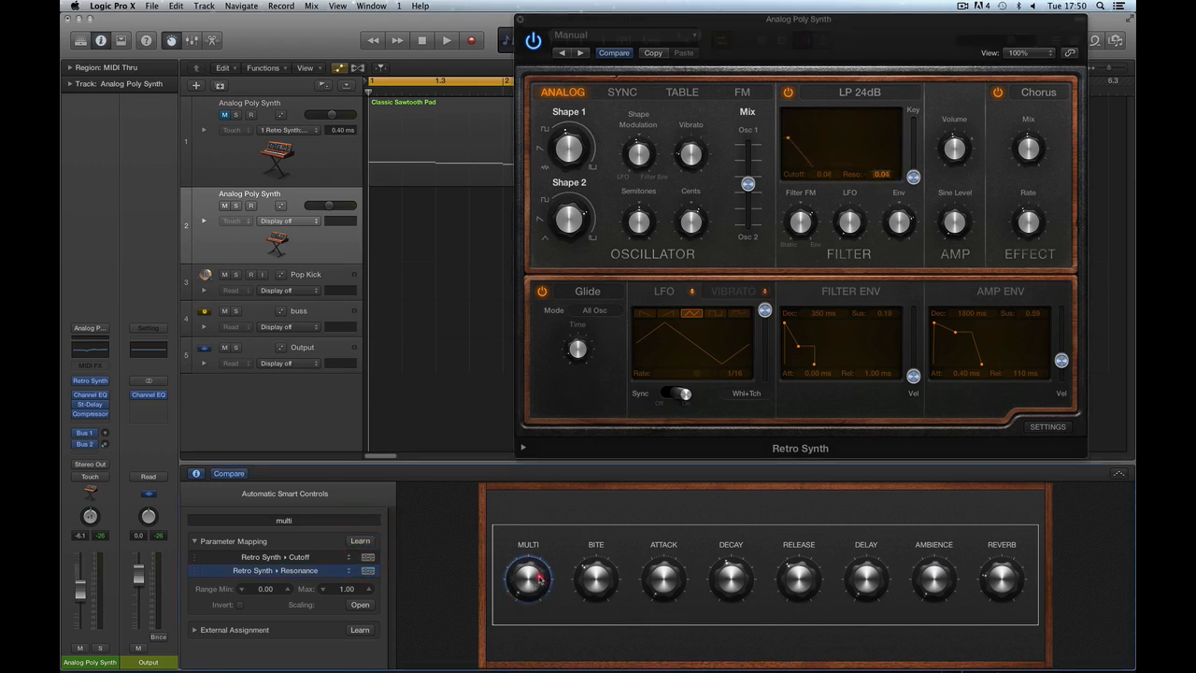
# Turn the multi control up and down to check that it moves Cutoff and Resonance together.
pyautogui.moveTo(538, 579); pyautogui.dragTo(528, 547)
pyautogui.moveTo(521, 595); pyautogui.dragTo(522, 581)
pyautogui.click(199, 557)
pyautogui.moveTo(527, 585)
pyautogui.mouseDown()
pyautogui.moveTo(529, 602)
pyautogui.moveTo(528, 590)
pyautogui.mouseUp()
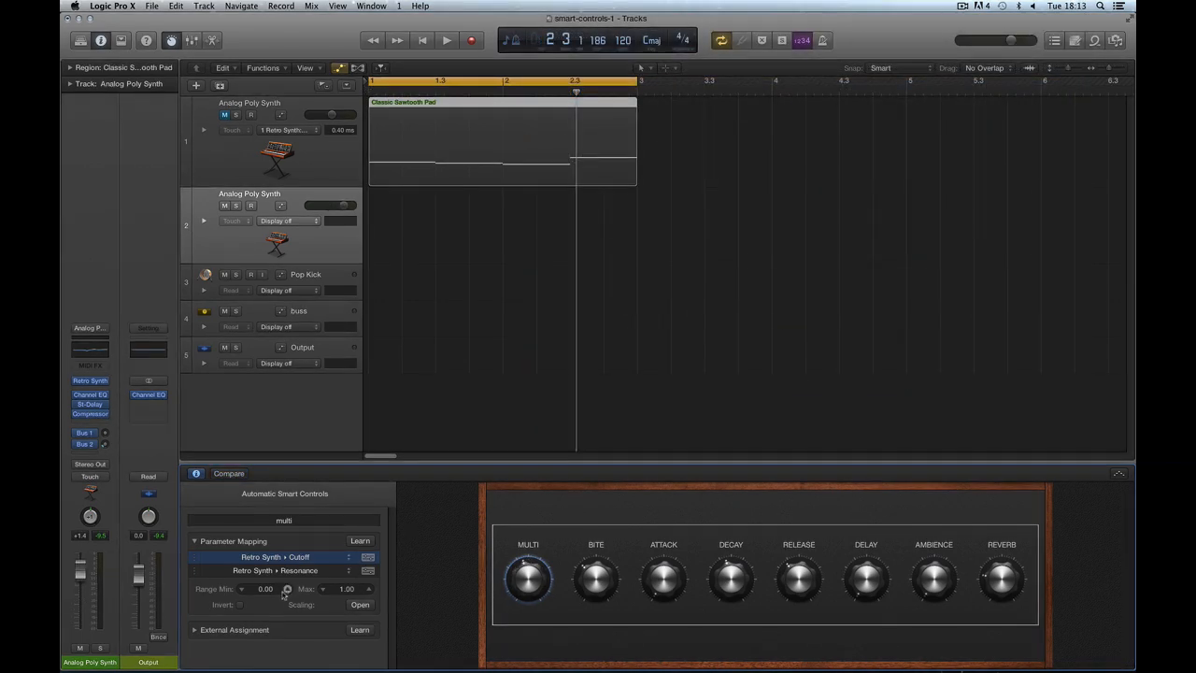
# Open the range minimum and maximum values of the multi control's Cutoff mapping for editing.
pyautogui.doubleClick(267, 593)
pyautogui.write('0')
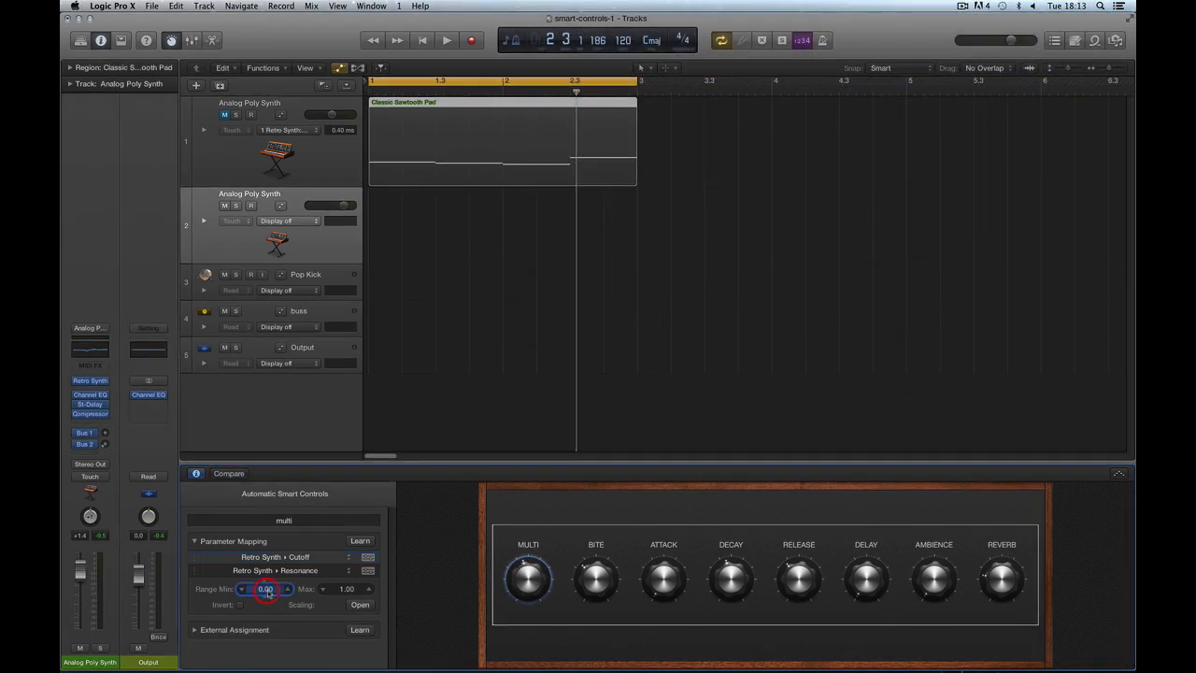
pyautogui.click(342, 587)
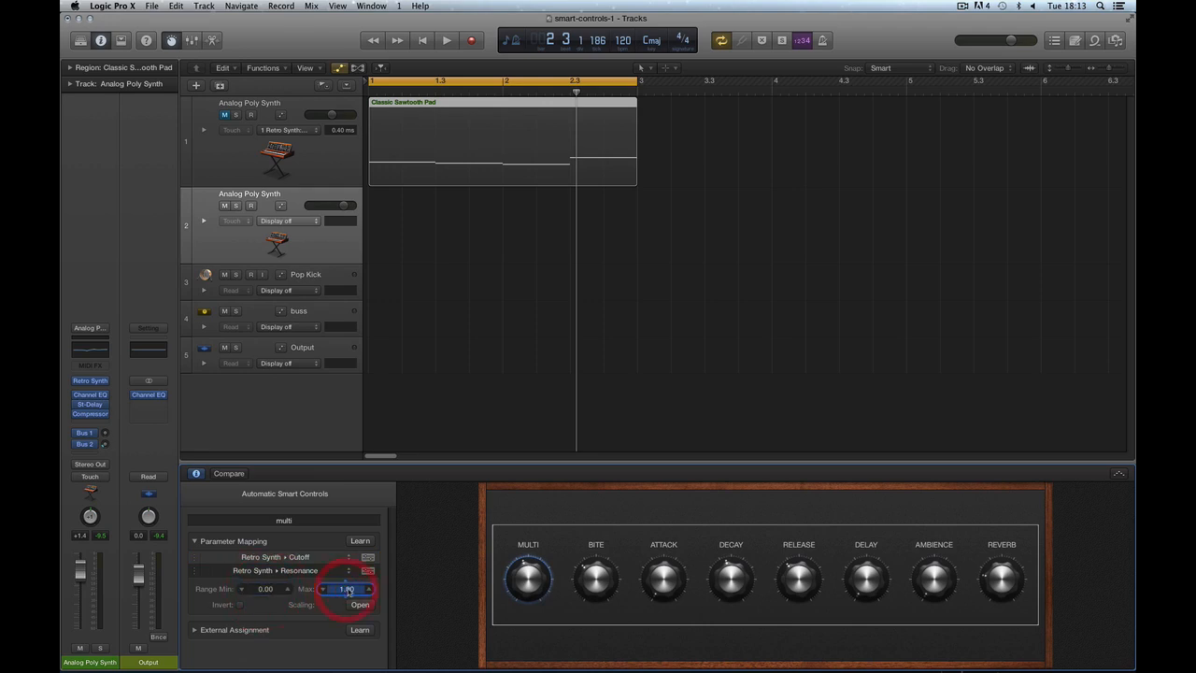
pyautogui.click(272, 610)
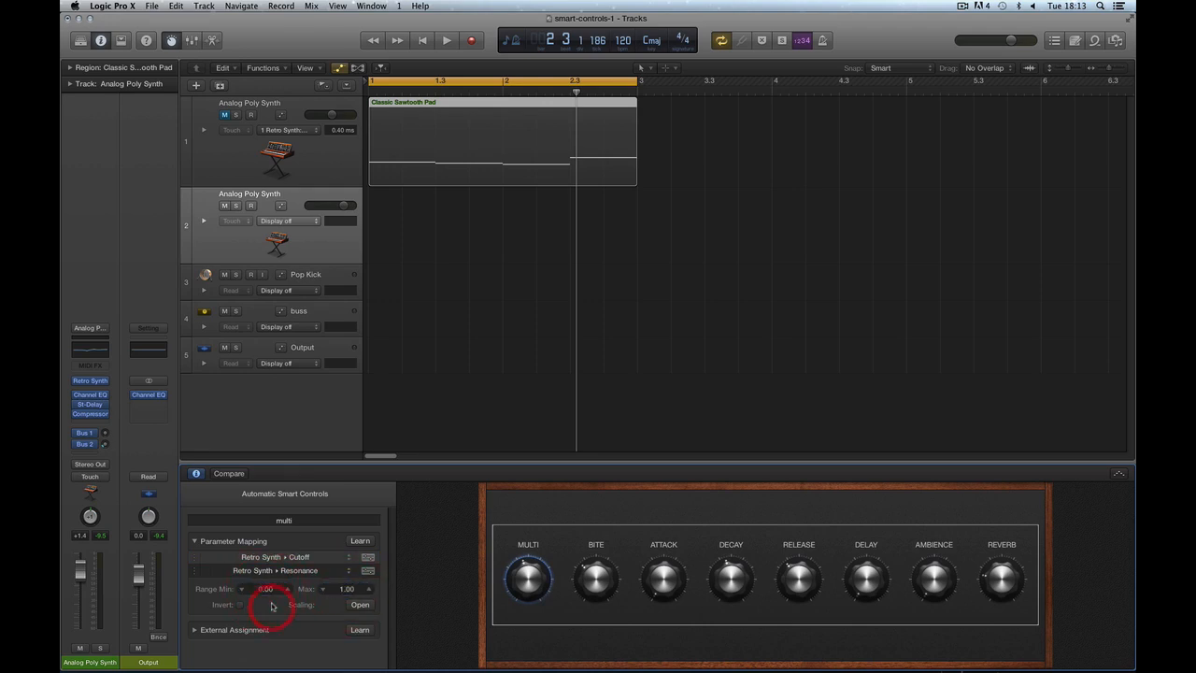
# Delete the Retro Synth Resonance mapping from the multi control and turn the control slightly.
pyautogui.click(194, 574)
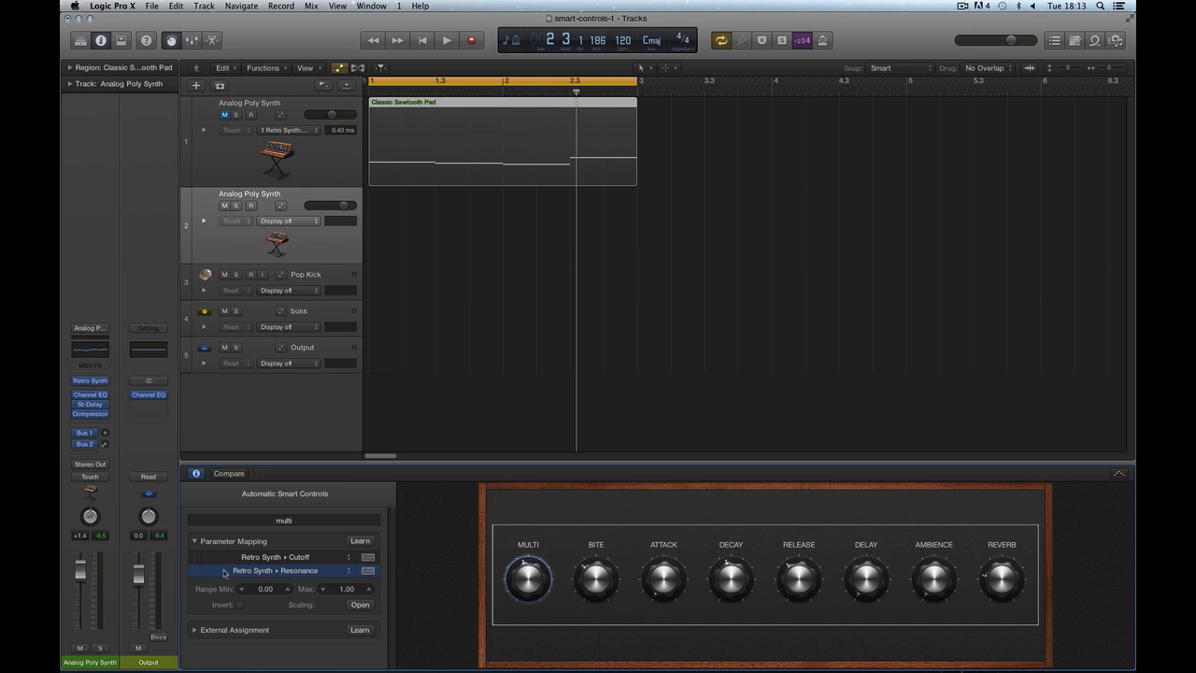
pyautogui.rightClick(333, 577)
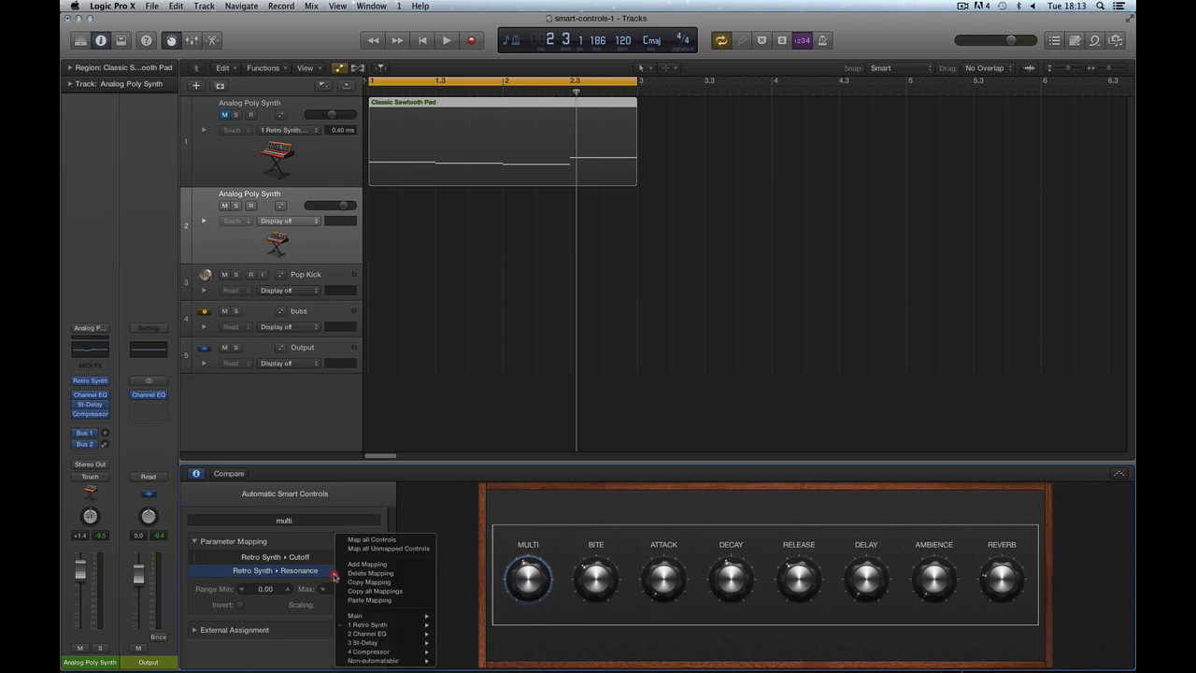
pyautogui.click(370, 573)
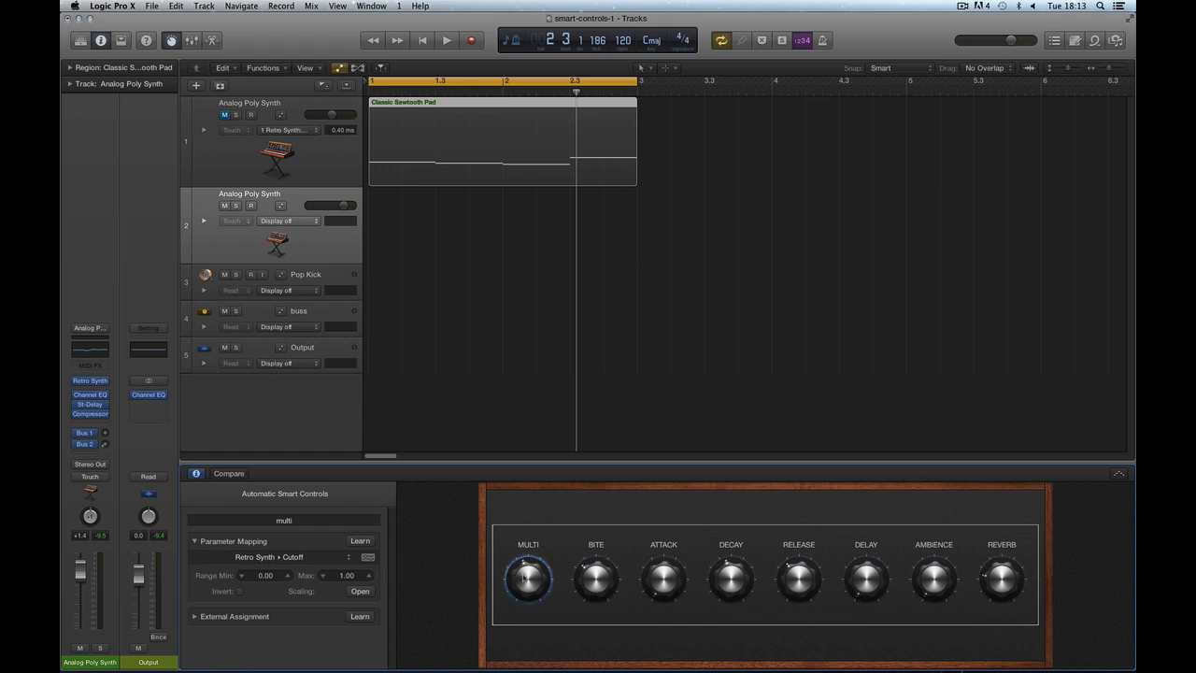
pyautogui.moveTo(526, 576); pyautogui.dragTo(346, 566)
# Show the track's Channel EQ, disable its 124, 315 and 4800 Hz bands, and set the 1360 Hz band to +13.5 dB with Q 1.20.
pyautogui.click(91, 397)
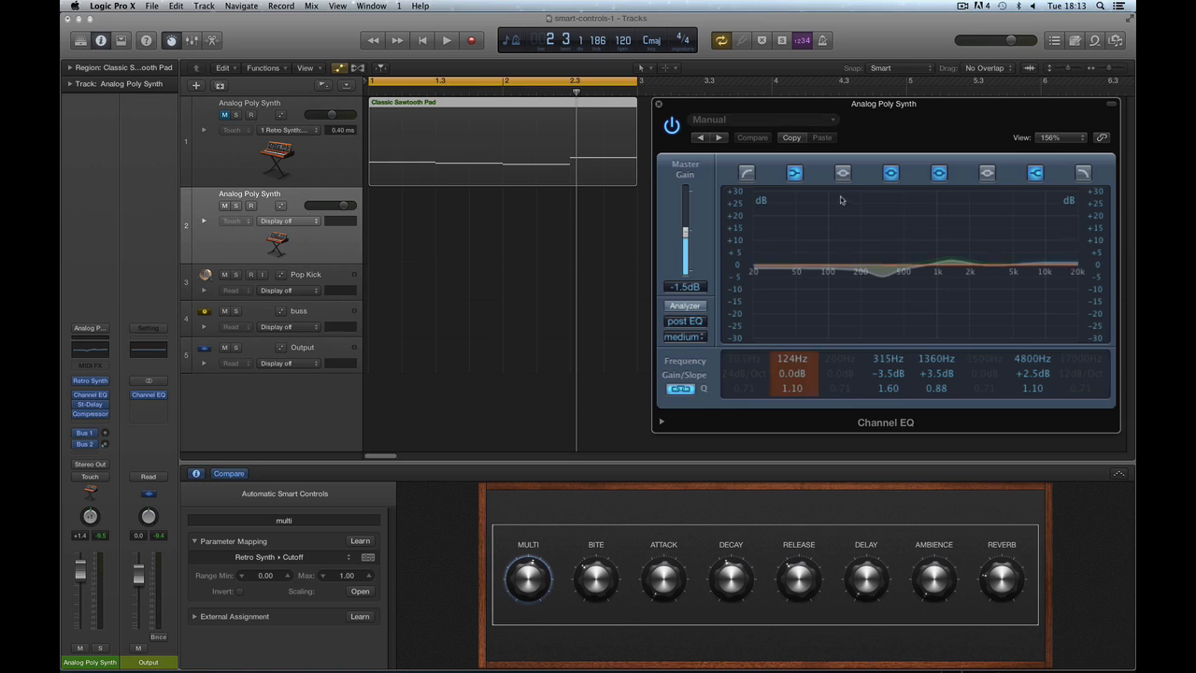
pyautogui.click(794, 173)
pyautogui.click(892, 173)
pyautogui.click(1035, 173)
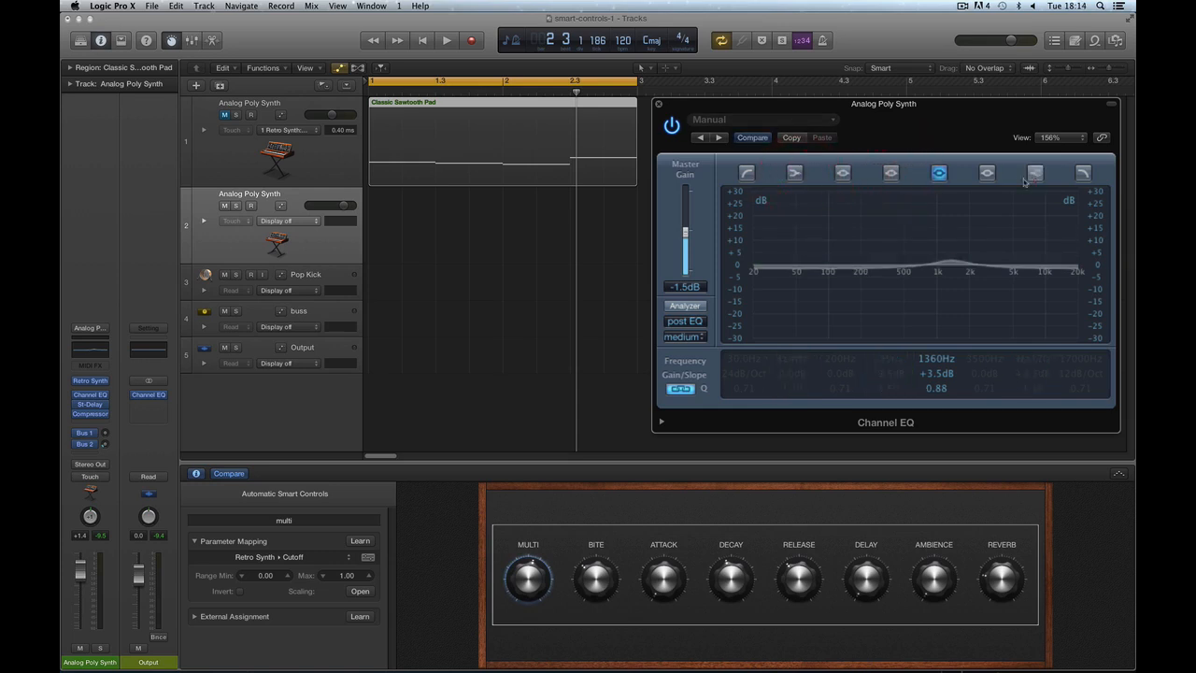
pyautogui.moveTo(935, 378)
pyautogui.mouseDown()
pyautogui.moveTo(940, 358)
pyautogui.moveTo(938, 383)
pyautogui.mouseUp()
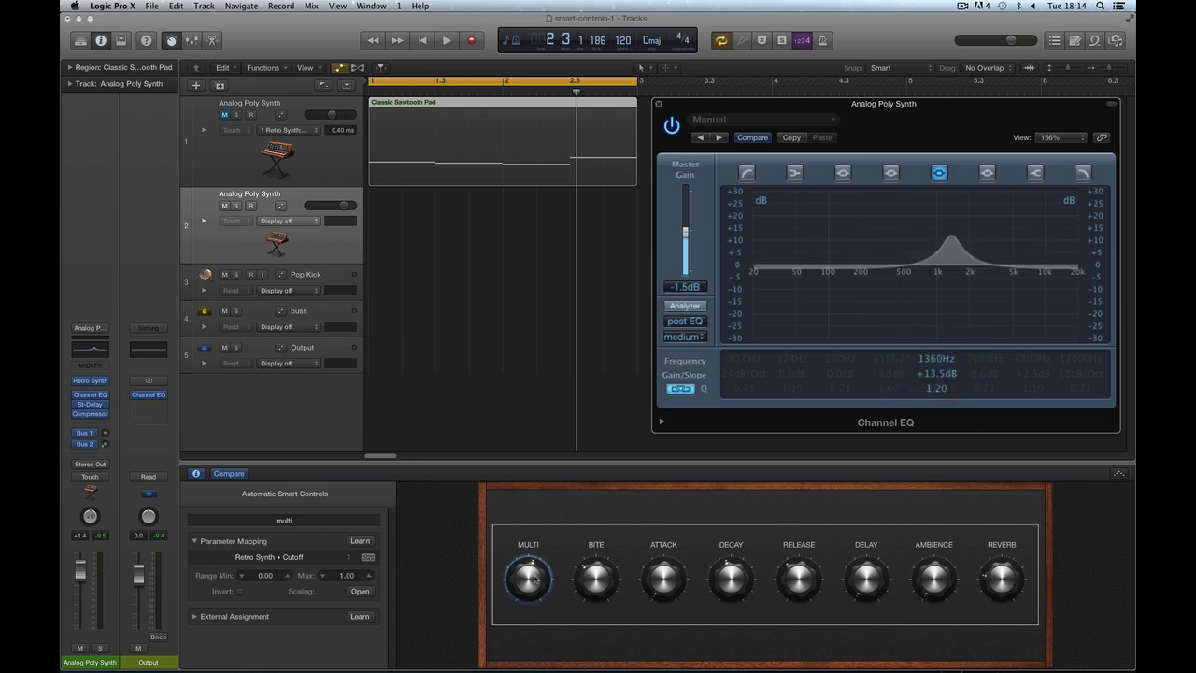
# Learn the Channel EQ's Peak 3 Frequency onto the multi control in place of Retro Synth Cutoff.
pyautogui.click(533, 585)
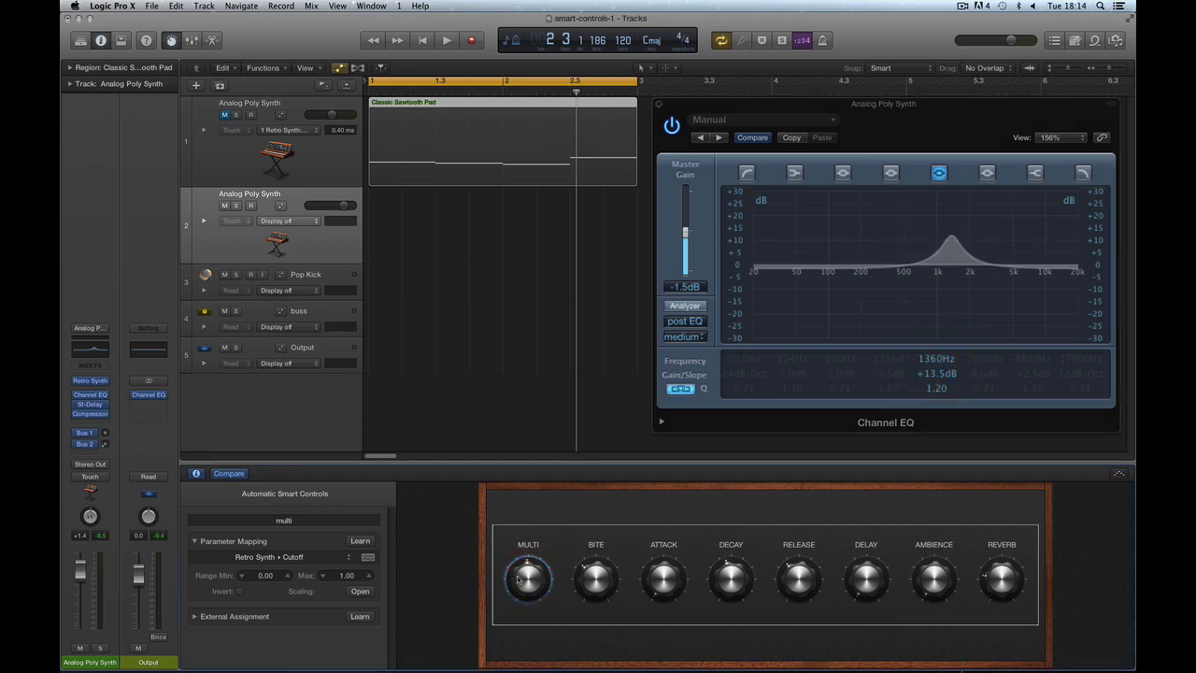
pyautogui.click(941, 360)
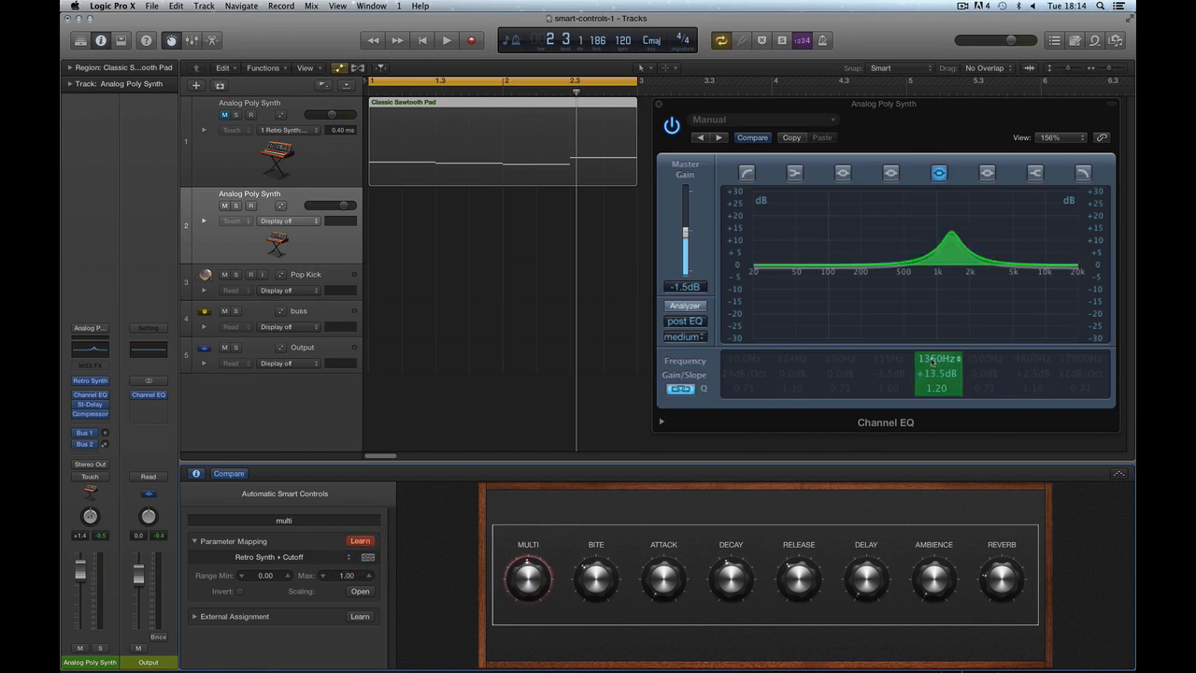
pyautogui.click(368, 542)
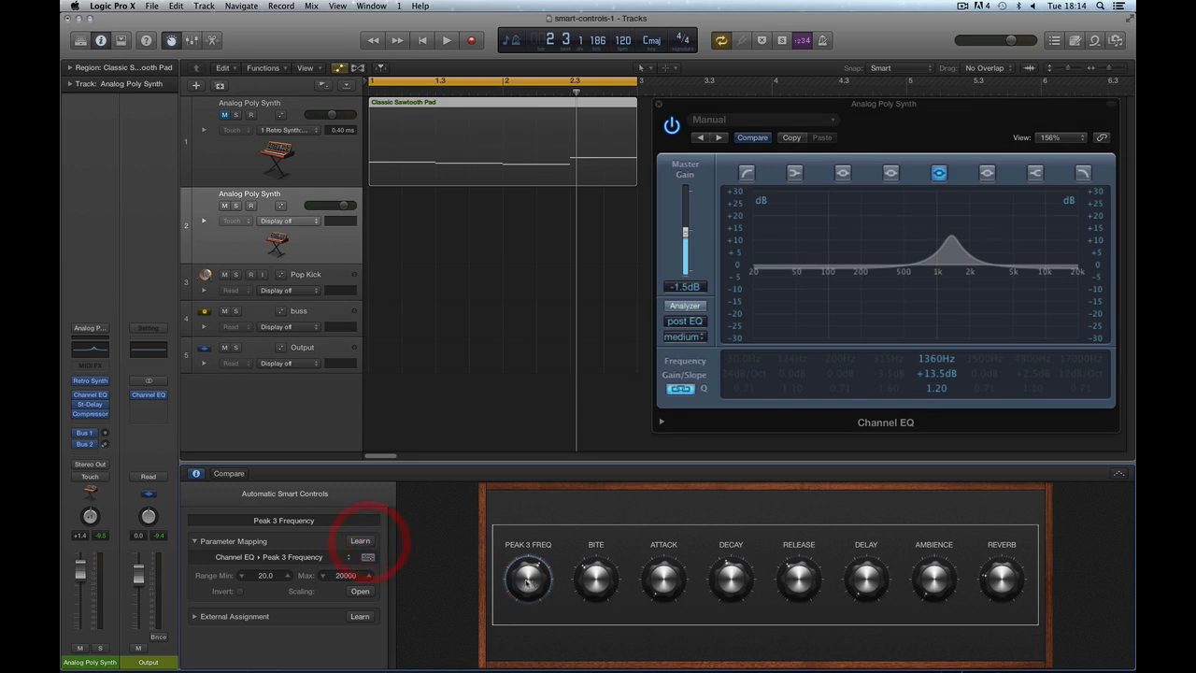
# Sweep the Peak 3 Freq control down to 20 Hz and back up, finishing at about 8200 Hz.
pyautogui.moveTo(528, 584); pyautogui.dragTo(555, 668)
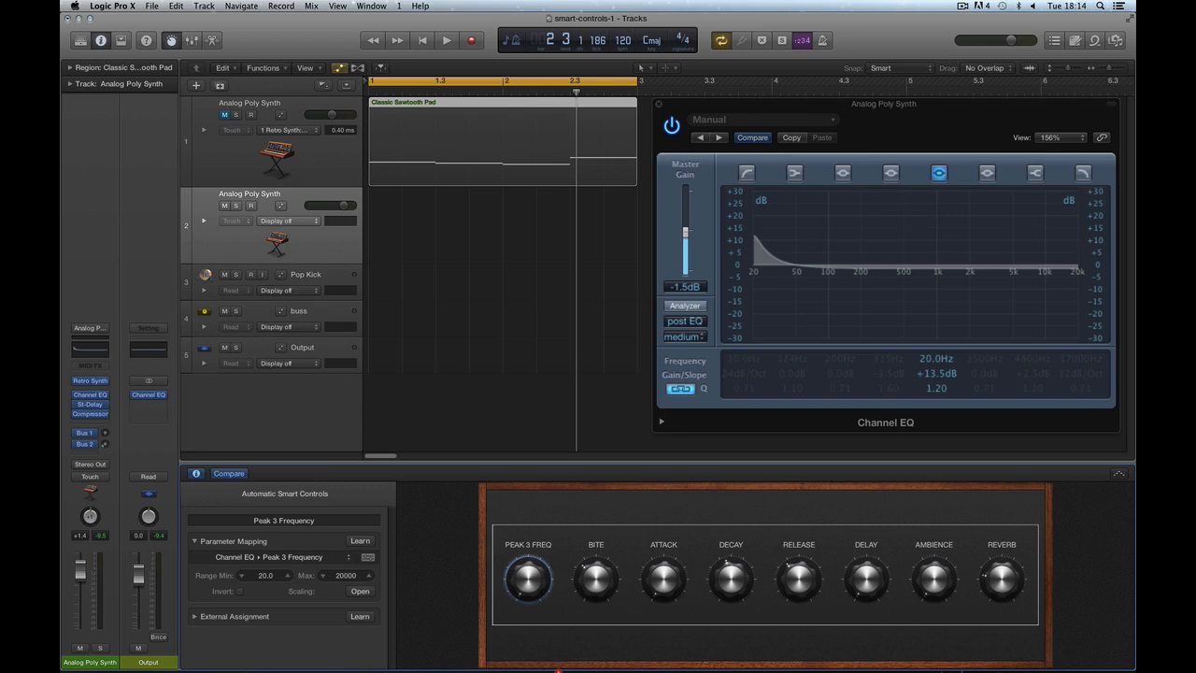
pyautogui.moveTo(557, 669); pyautogui.dragTo(520, 577)
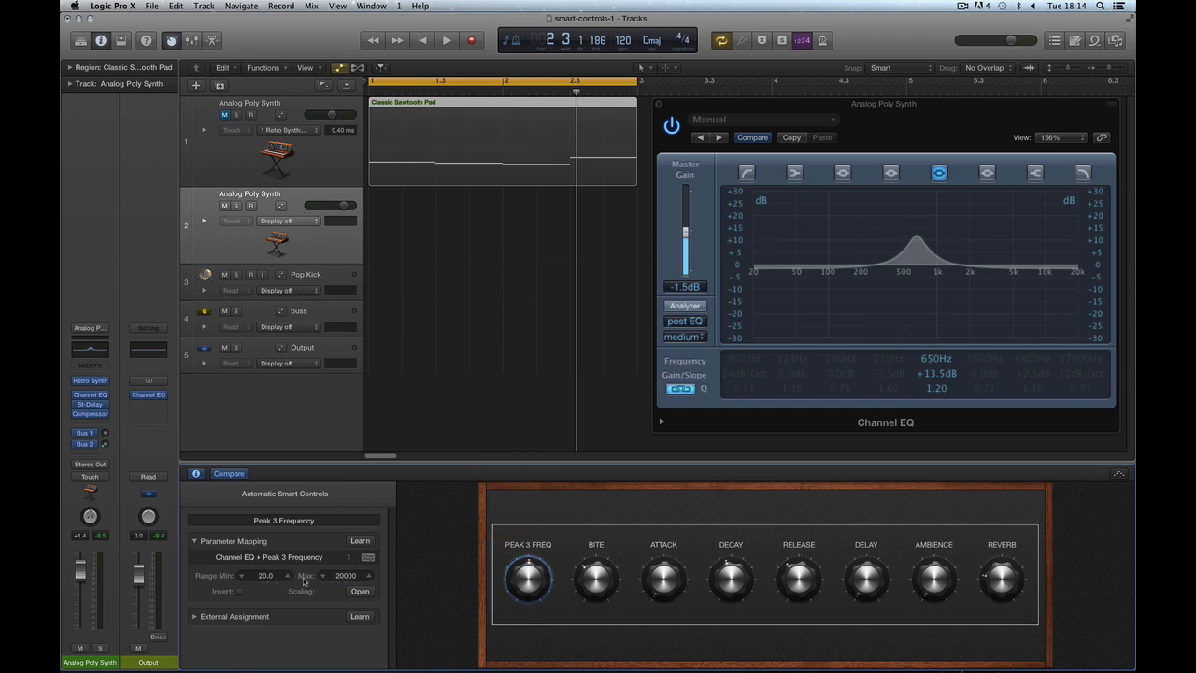
pyautogui.moveTo(529, 571); pyautogui.dragTo(552, 632)
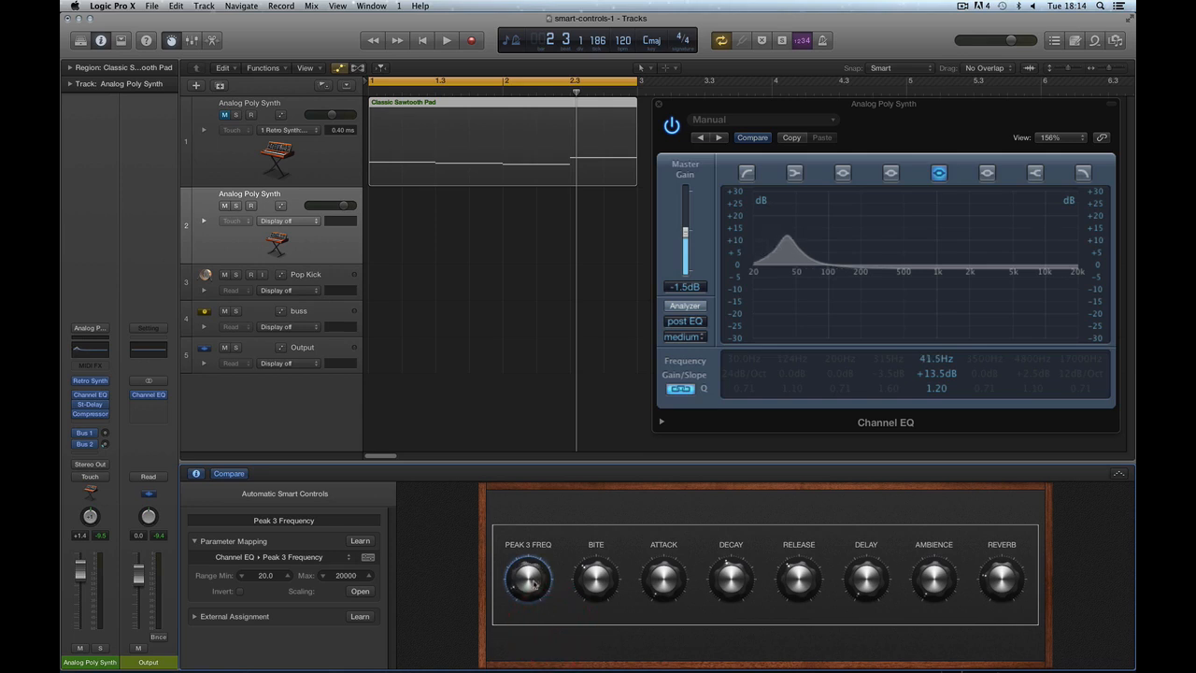
pyautogui.moveTo(533, 583); pyautogui.dragTo(544, 471)
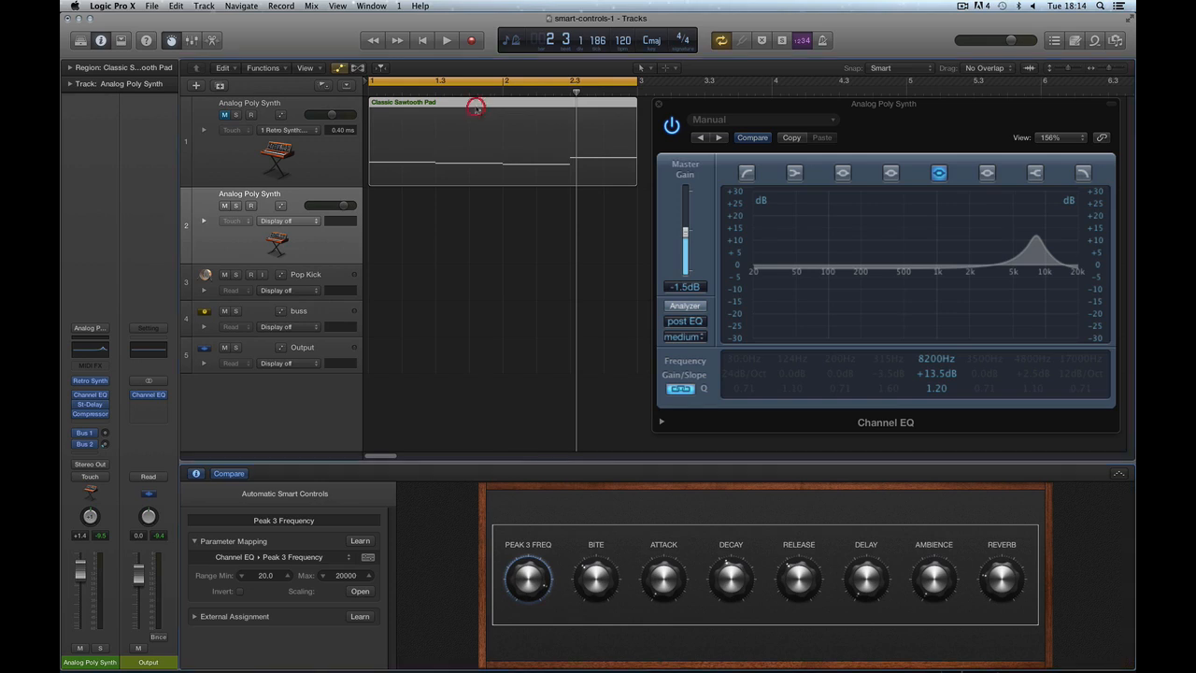
# Copy the Classic Sawtooth Pad region onto the second Analog Poly Synth track and play it back.
pyautogui.moveTo(475, 107); pyautogui.dragTo(474, 210)
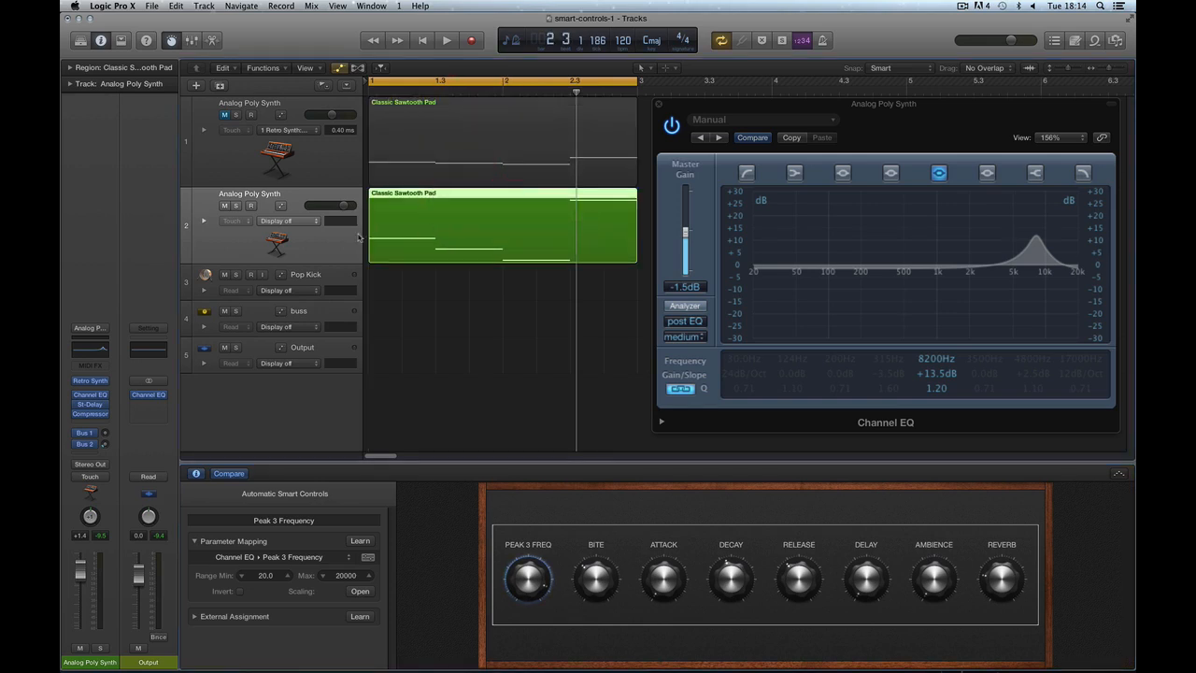
pyautogui.press('space')
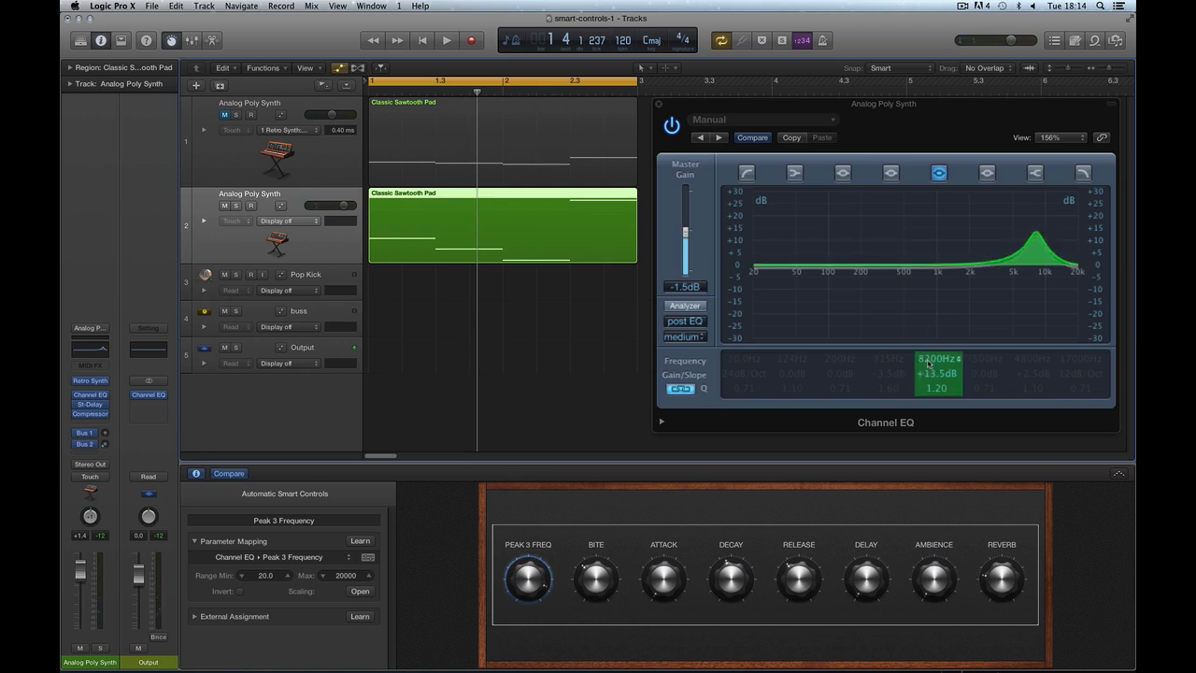
pyautogui.press('space')
# Sweep the EQ's Peak 3 frequency during playback, finishing at about 485 Hz.
pyautogui.moveTo(967, 360); pyautogui.dragTo(891, 529)
pyautogui.press('space')
pyautogui.press('space')
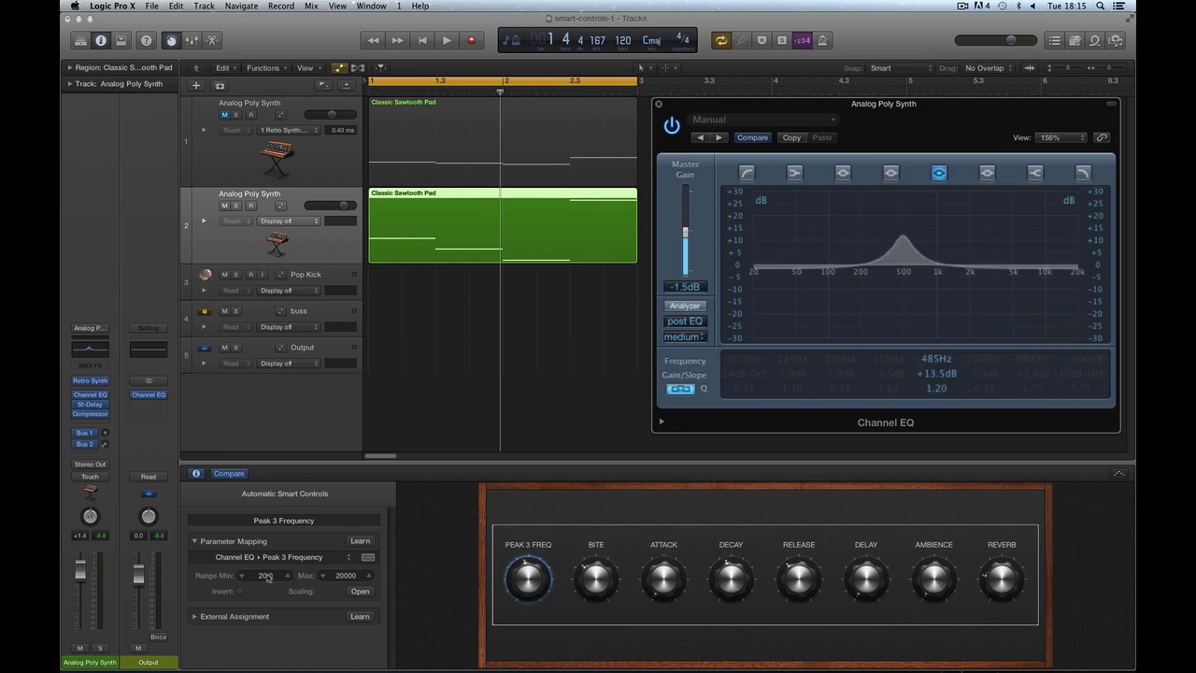
# Set the Peak 3 Frequency mapping's minimum range to 150 and test the knob's lower end during playback.
pyautogui.moveTo(267, 576); pyautogui.dragTo(267, 565)
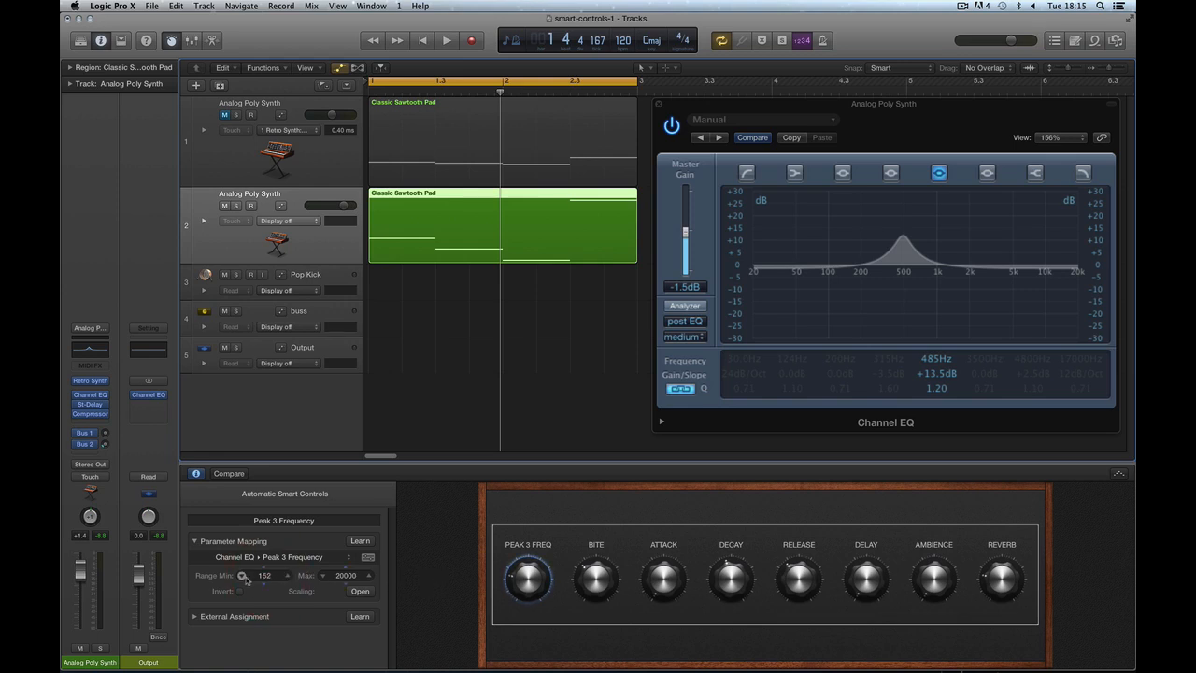
pyautogui.click(243, 576)
pyautogui.moveTo(534, 576); pyautogui.dragTo(551, 639)
pyautogui.moveTo(524, 579); pyautogui.dragTo(526, 622)
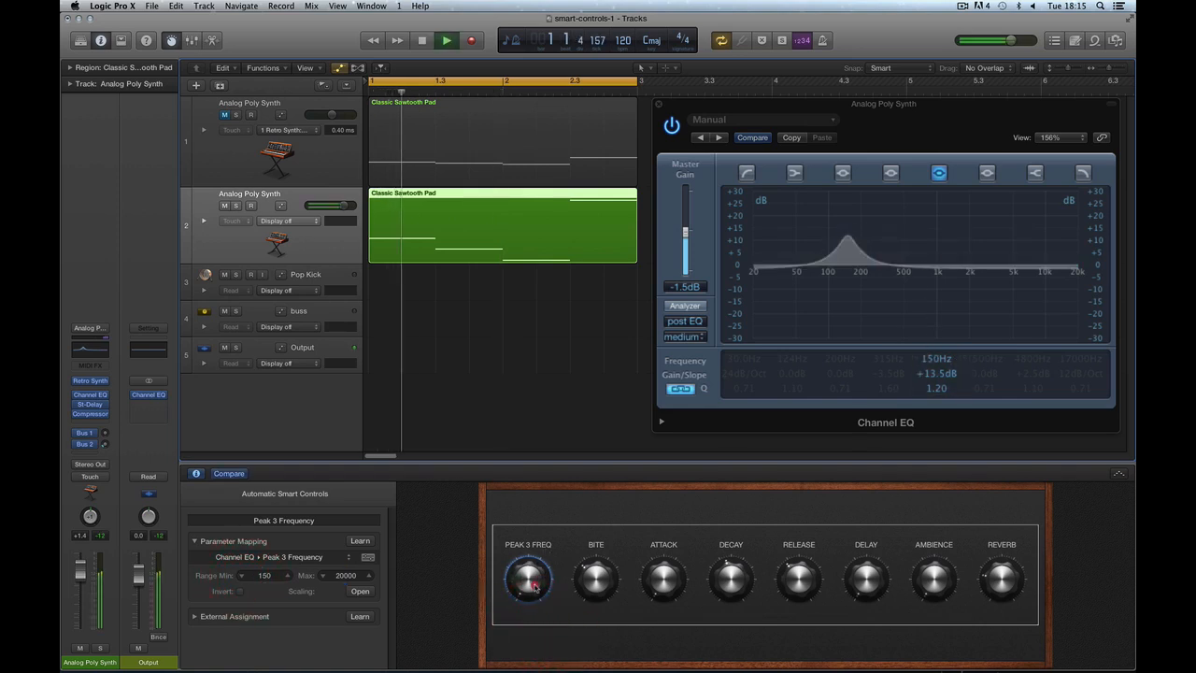
pyautogui.moveTo(530, 577); pyautogui.dragTo(534, 547)
# Set the Peak 3 Frequency mapping's maximum range to 4000 and audition the knob's limited sweep.
pyautogui.moveTo(368, 574); pyautogui.dragTo(342, 578)
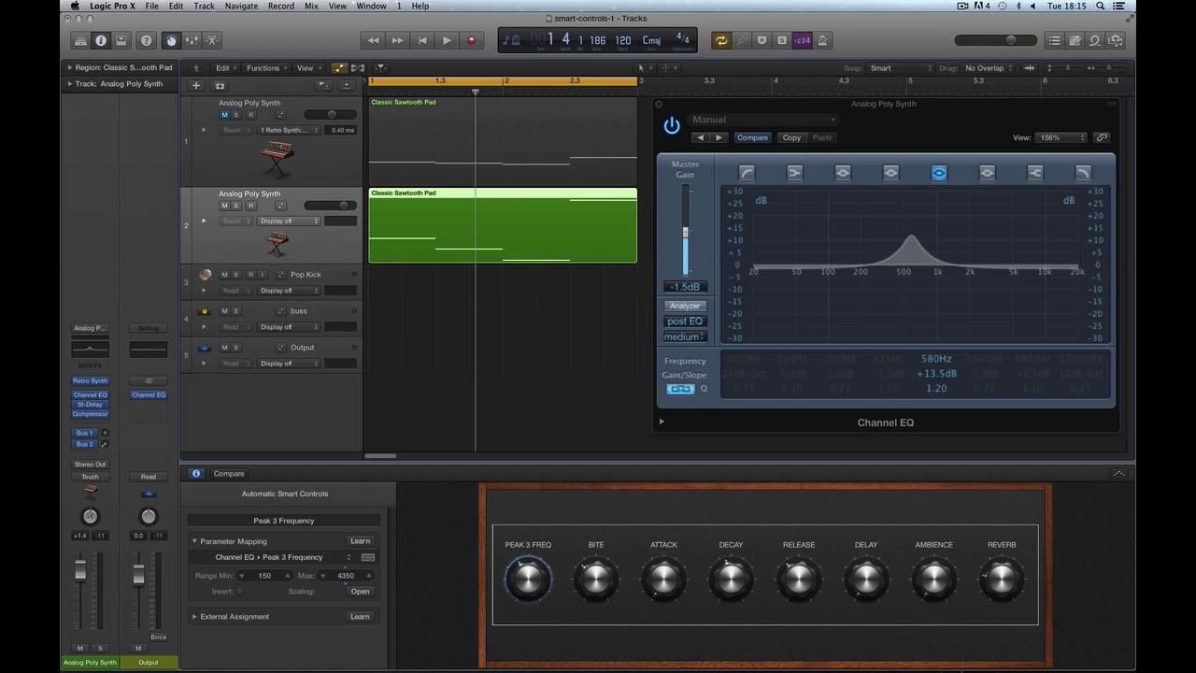
pyautogui.click(323, 575)
pyautogui.moveTo(531, 510); pyautogui.dragTo(545, 560)
pyautogui.press('space')
pyautogui.press('space')
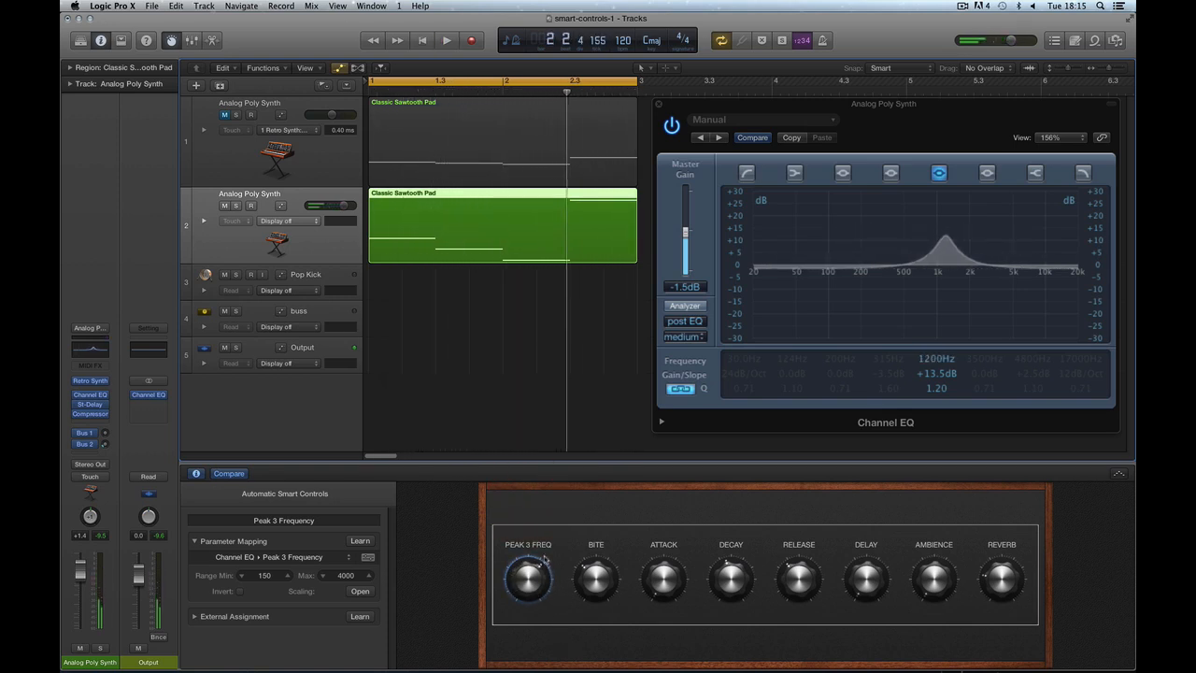
# Sweep the Peak 3 Freq knob between its lower and upper limits, with and without playback, to check the EQ peak's movement.
pyautogui.scroll(-3, 544, 559)
pyautogui.scroll(5, 545, 559)
pyautogui.scroll(-2, 545, 559)
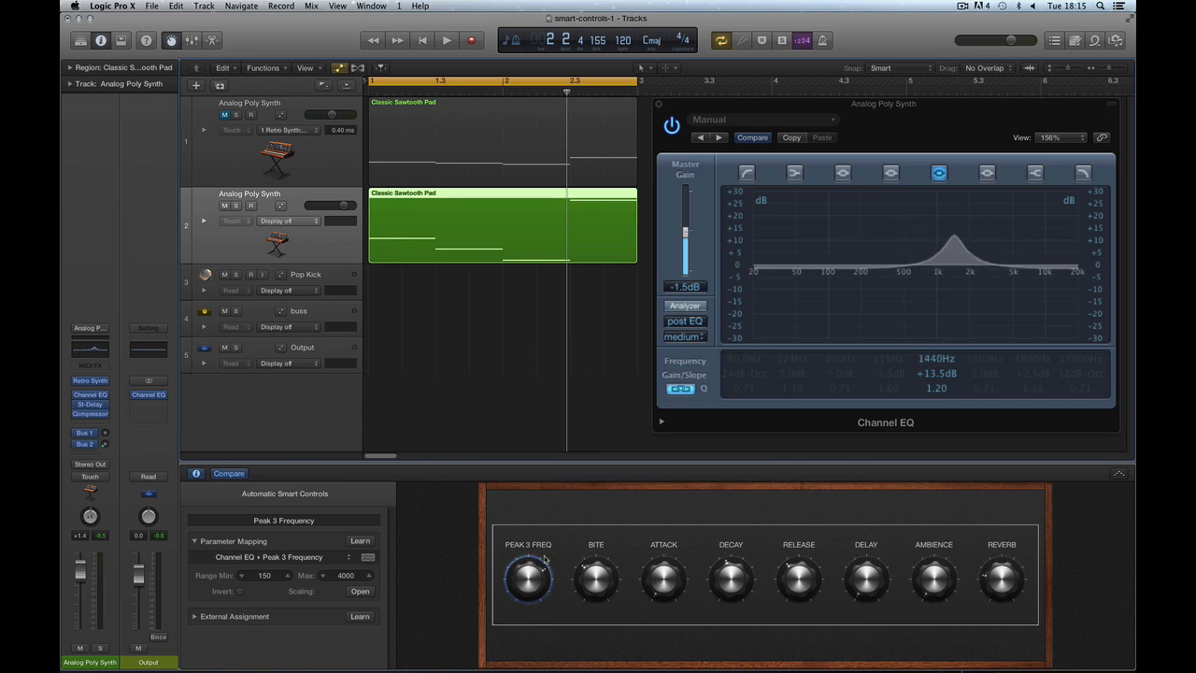
pyautogui.scroll(-3, 544, 560)
pyautogui.scroll(6, 544, 559)
pyautogui.moveTo(545, 559); pyautogui.dragTo(544, 559)
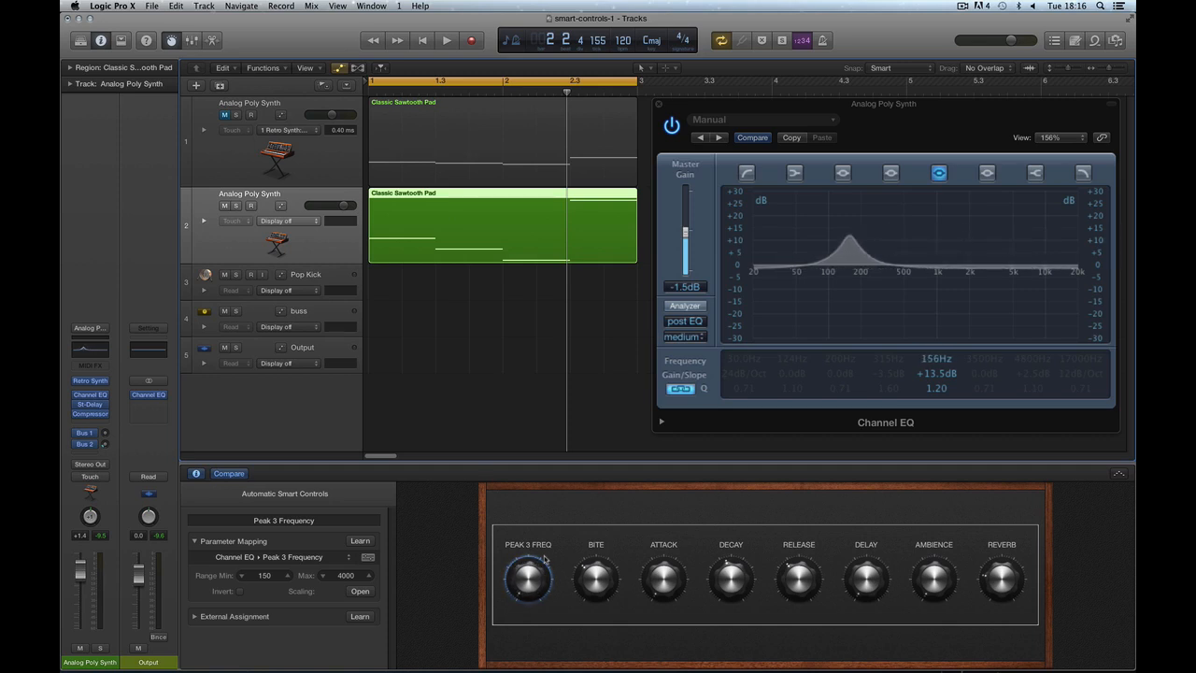
pyautogui.moveTo(545, 559); pyautogui.dragTo(544, 559)
pyautogui.press('space')
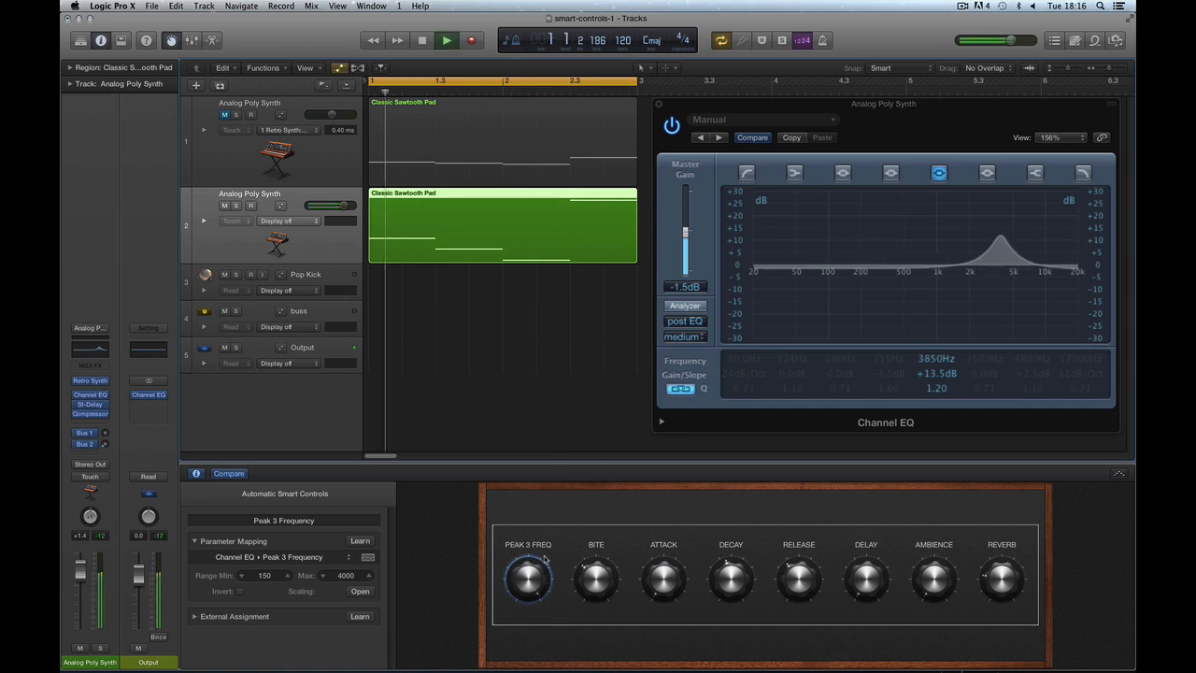
pyautogui.moveTo(545, 559); pyautogui.dragTo(545, 559)
pyautogui.press('space')
pyautogui.press('space')
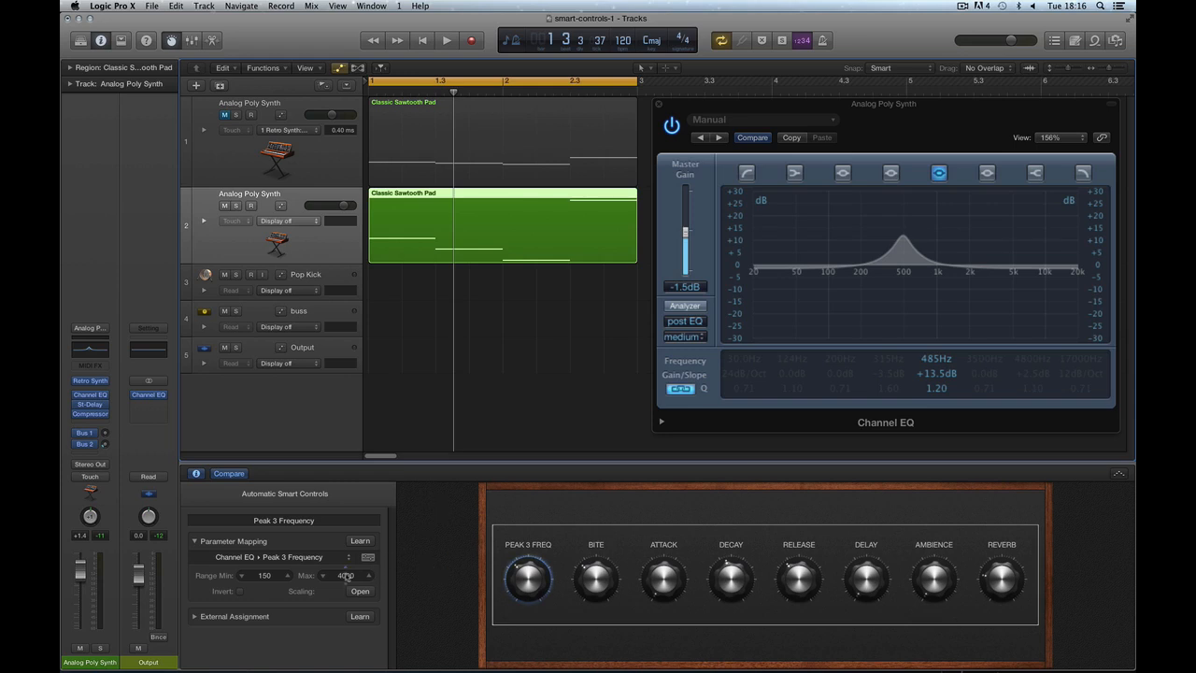
# Close the Channel EQ window and display the Delay knob's parameter mappings, selecting the Left Mix mapping.
pyautogui.click(195, 541)
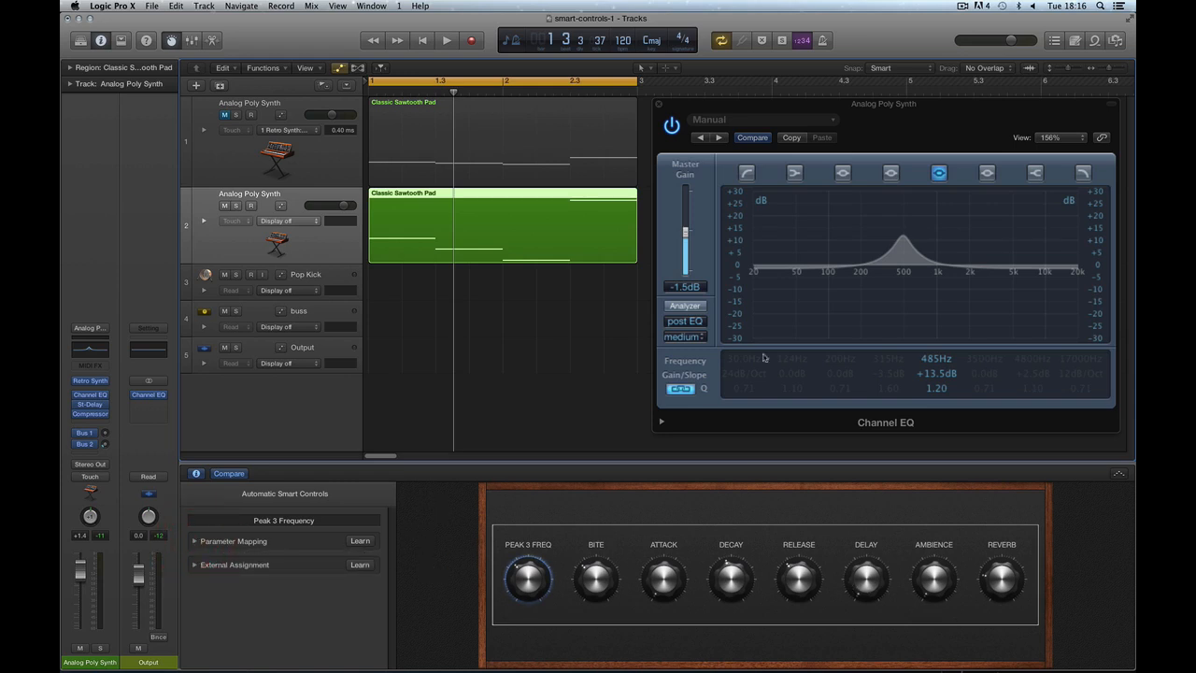
pyautogui.click(660, 104)
pyautogui.click(864, 579)
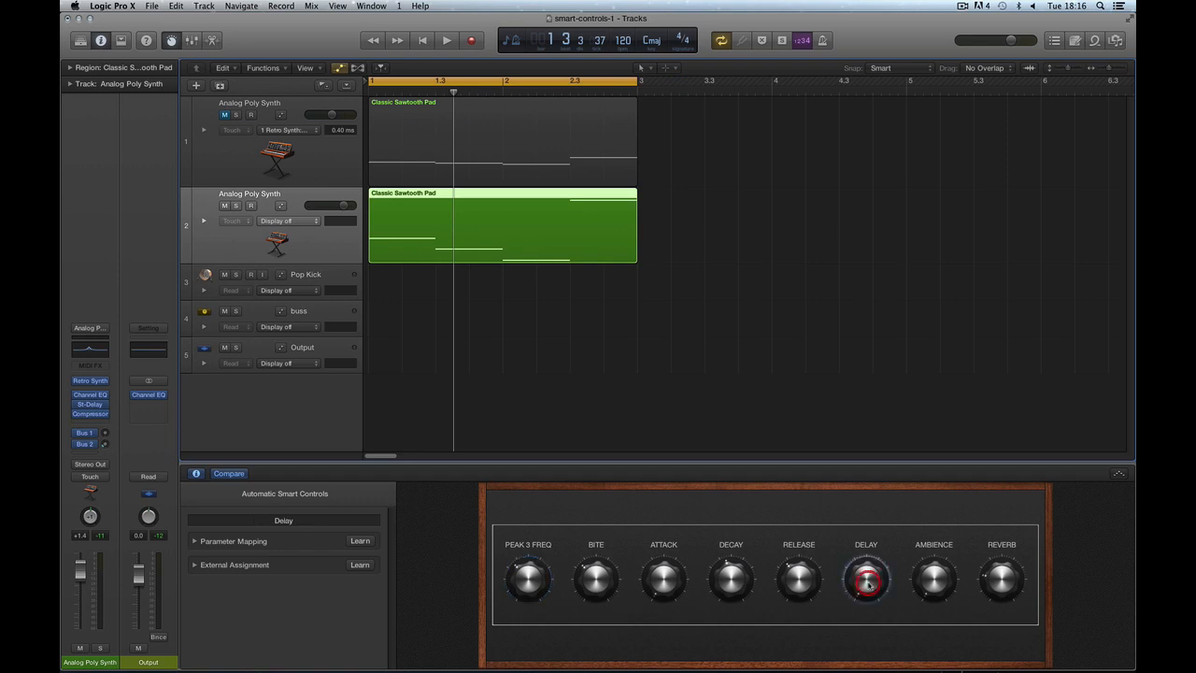
pyautogui.moveTo(861, 581); pyautogui.dragTo(863, 509)
pyautogui.click(194, 541)
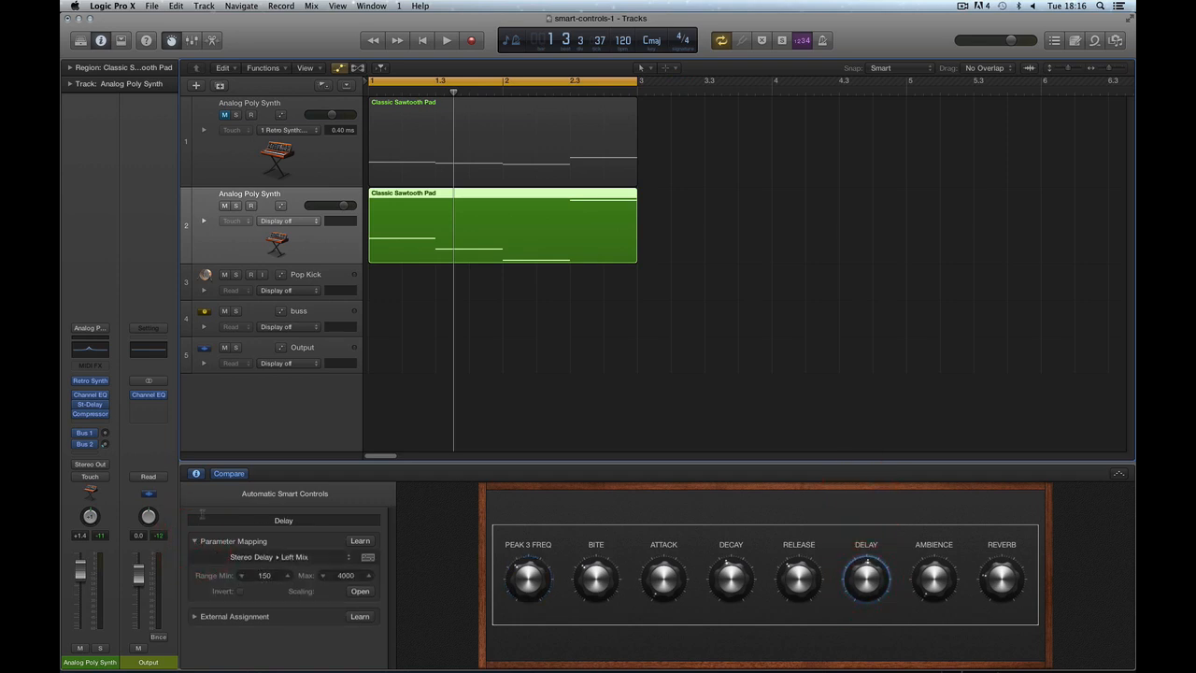
pyautogui.click(197, 473)
pyautogui.click(196, 473)
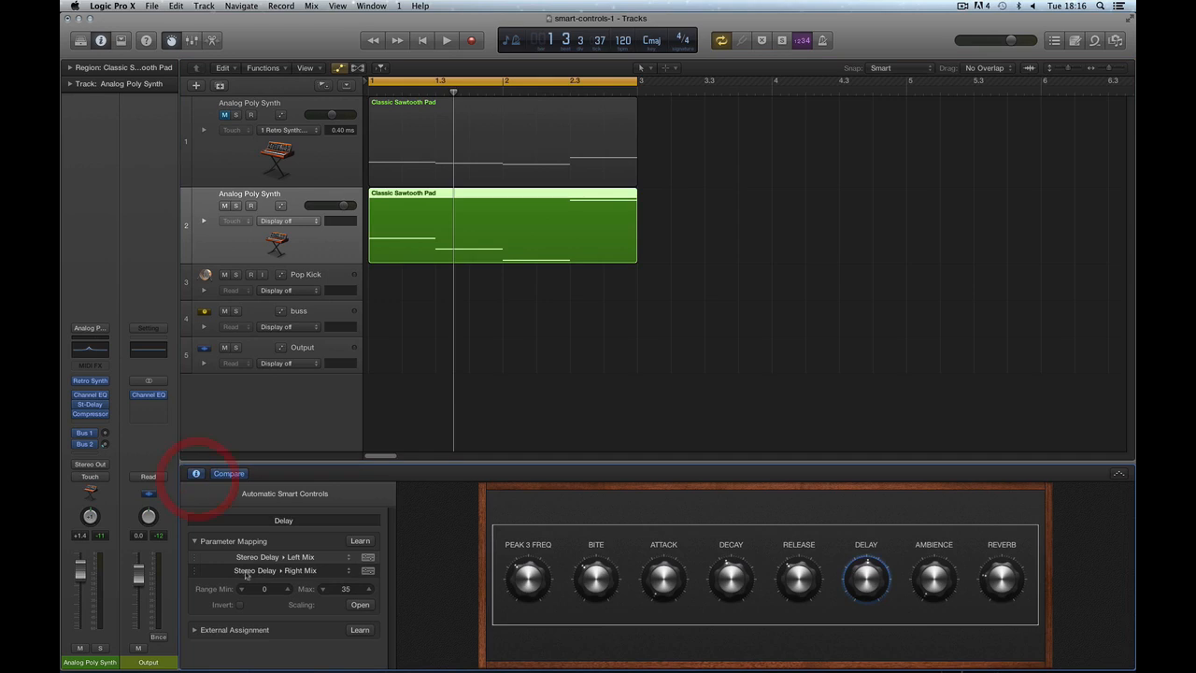
pyautogui.click(195, 558)
# Open the Stereo Delay plug-in and turn the Delay knob up until both output mixes reach 35%.
pyautogui.click(90, 405)
pyautogui.moveTo(805, 110); pyautogui.dragTo(790, 108)
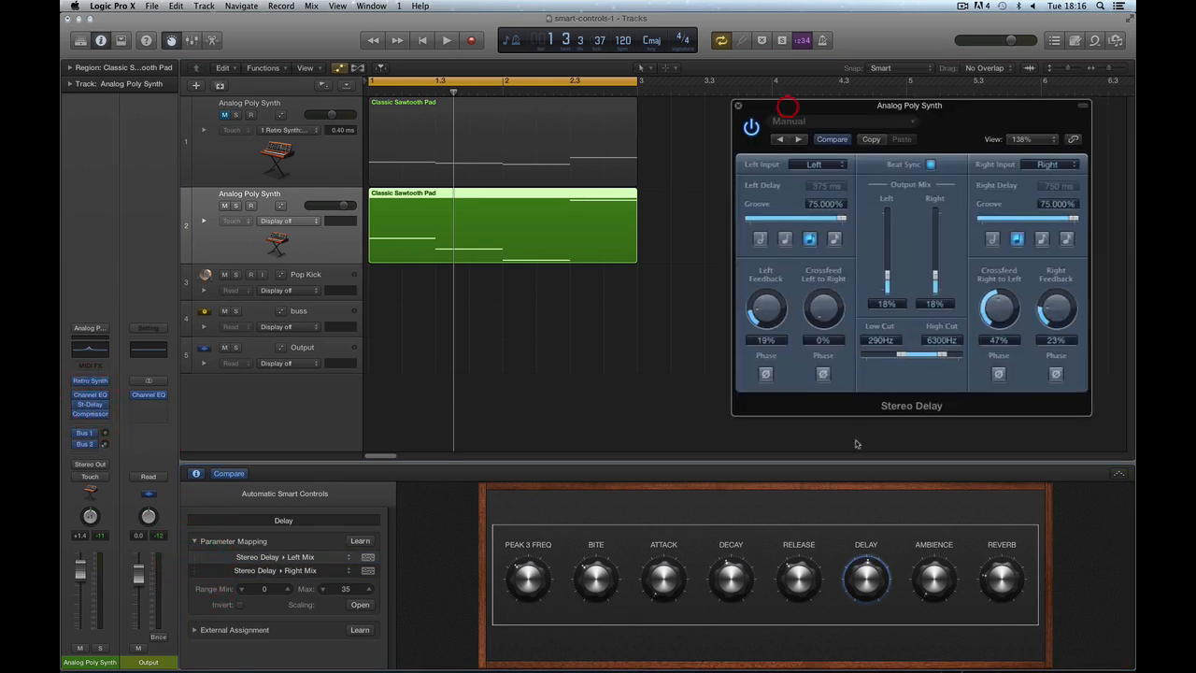
pyautogui.moveTo(863, 576); pyautogui.dragTo(857, 432)
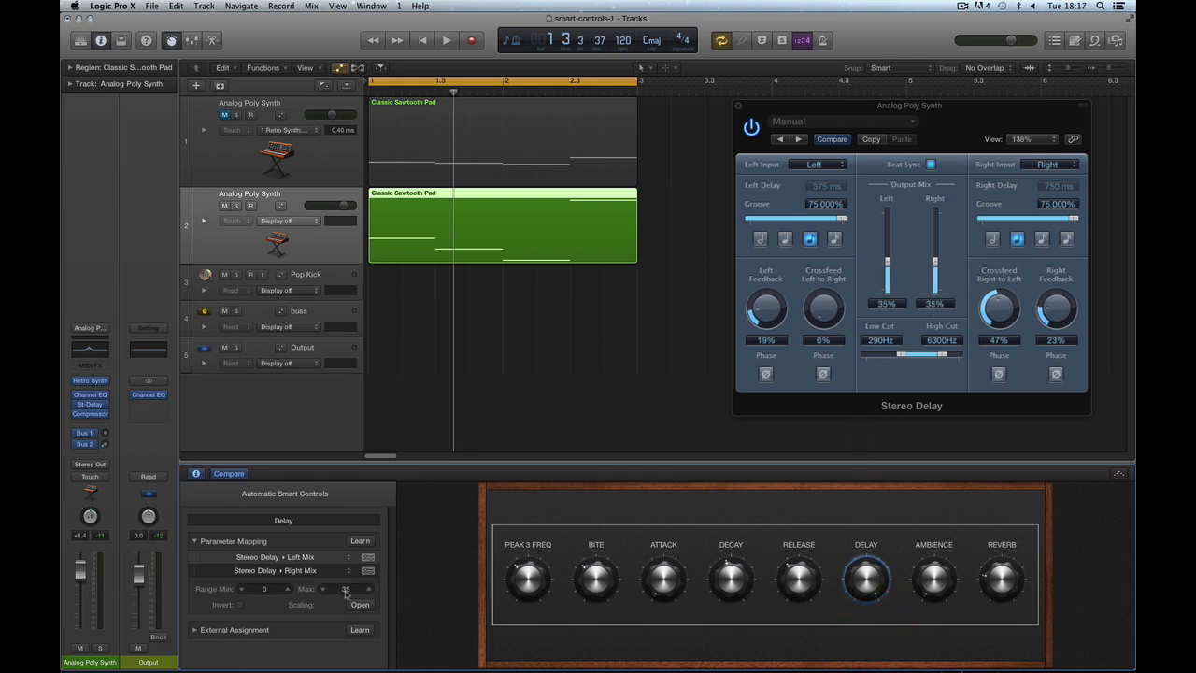
# Set the maximum range of the Delay knob's Right Mix mapping to 80.
pyautogui.click(198, 571)
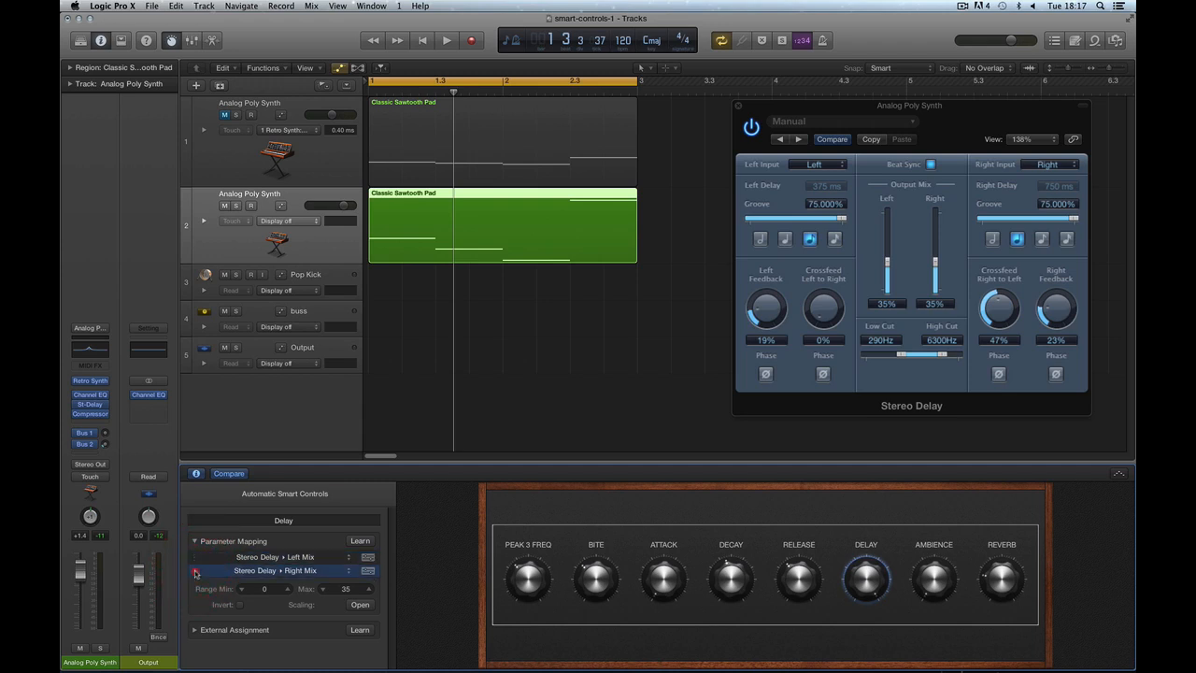
pyautogui.moveTo(867, 582)
pyautogui.mouseDown()
pyautogui.moveTo(873, 611)
pyautogui.moveTo(874, 579)
pyautogui.mouseUp()
pyautogui.click(331, 590)
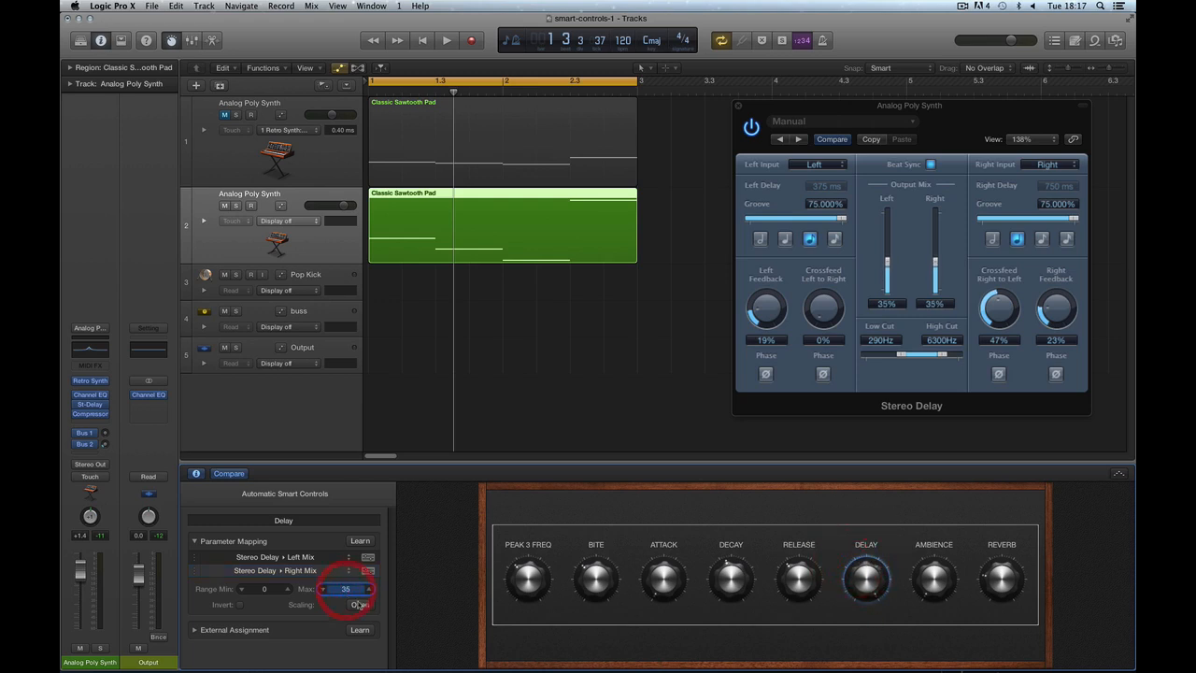
pyautogui.write('38')
pyautogui.click(323, 589)
pyautogui.click(345, 590)
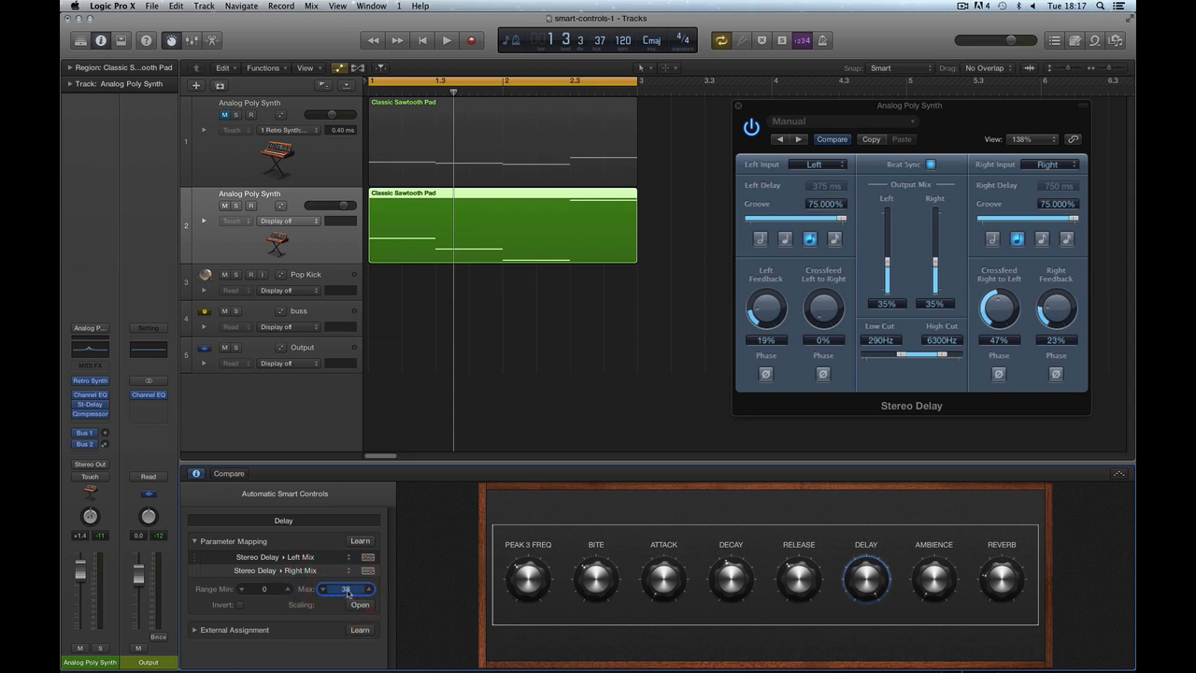
pyautogui.write('80')
pyautogui.press('Return')
# Set the Left Mix mapping's maximum range to 80 and adjust the Delay knob so both output mixes are 40%.
pyautogui.click(196, 560)
pyautogui.click(345, 591)
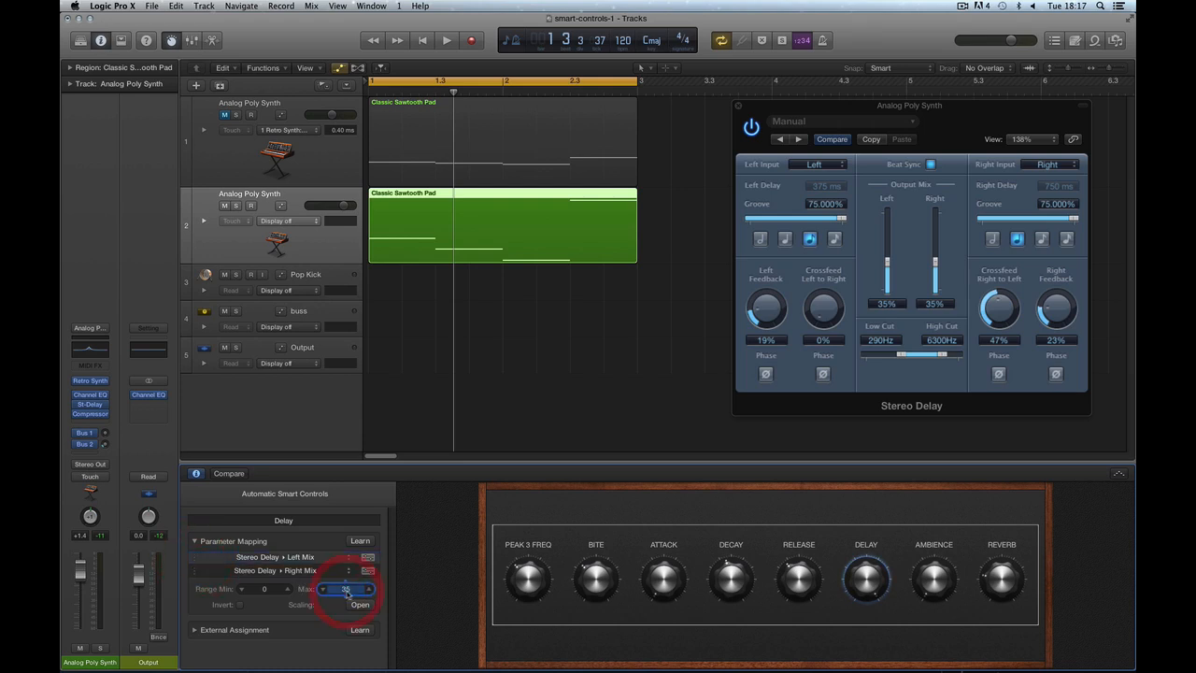
pyautogui.write('80')
pyautogui.press('Return')
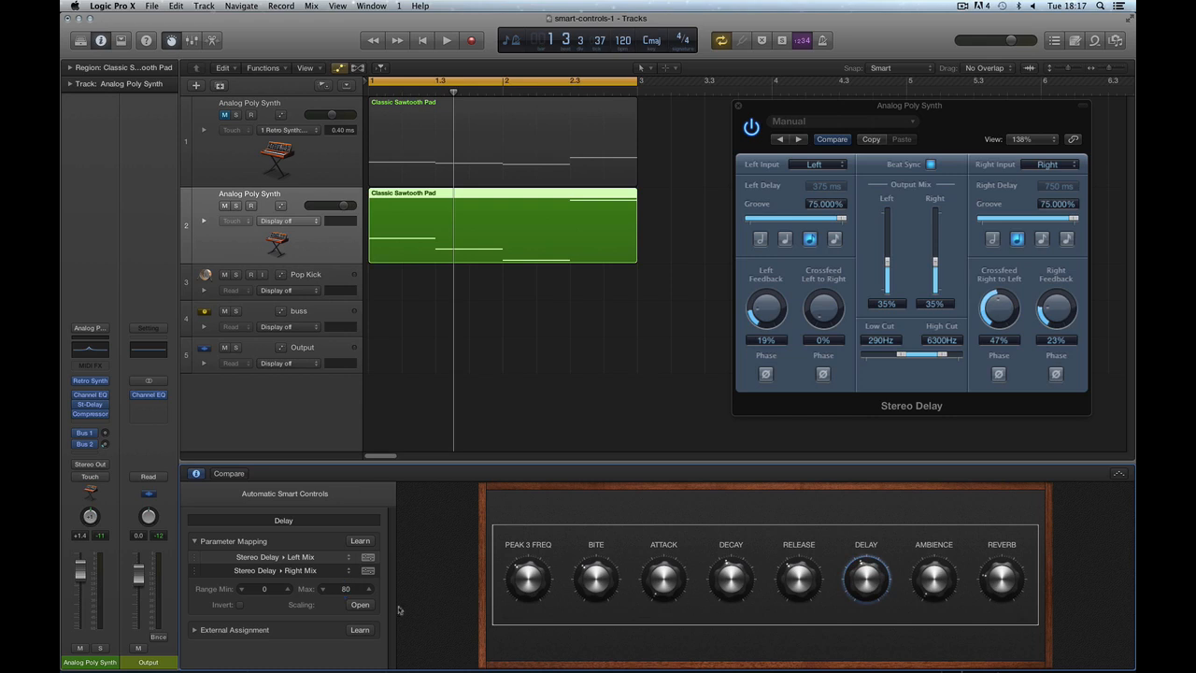
pyautogui.moveTo(866, 579)
pyautogui.mouseDown()
pyautogui.moveTo(868, 635)
pyautogui.moveTo(862, 534)
pyautogui.moveTo(878, 668)
pyautogui.moveTo(864, 498)
pyautogui.moveTo(876, 632)
pyautogui.moveTo(873, 510)
pyautogui.moveTo(876, 630)
pyautogui.moveTo(881, 533)
pyautogui.moveTo(886, 644)
pyautogui.moveTo(868, 578)
pyautogui.mouseUp()
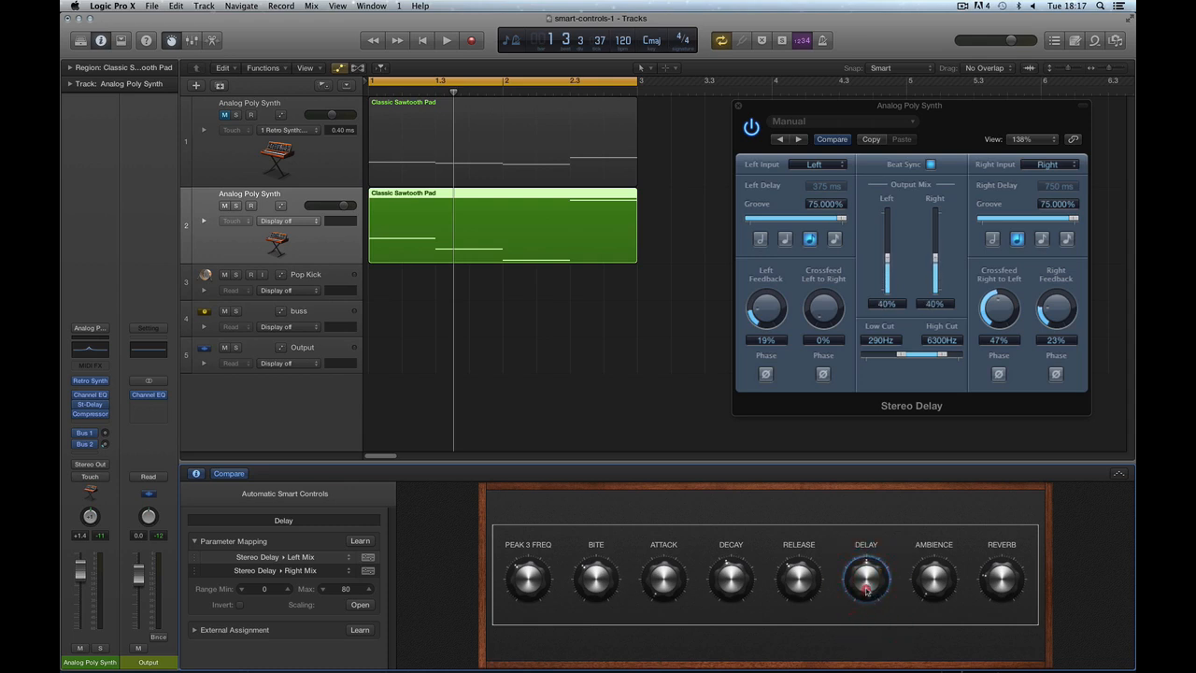
# Add two unmapped parameter mappings to the Delay knob below the Stereo Delay Right Mix mapping.
pyautogui.click(196, 567)
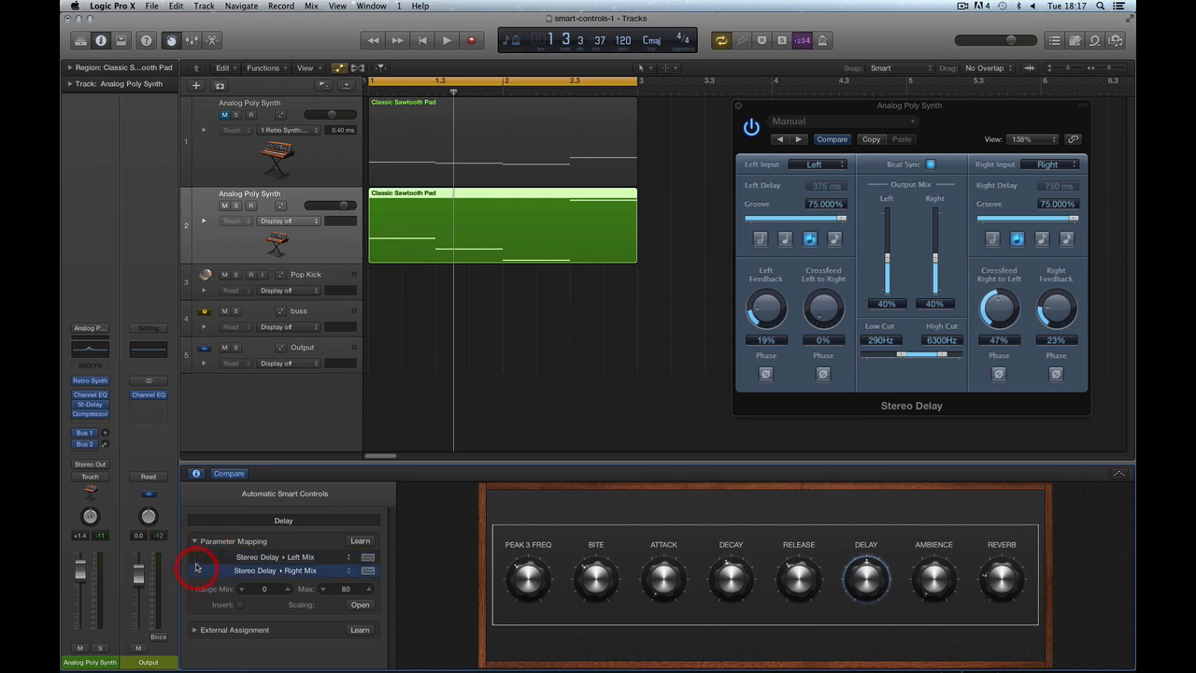
pyautogui.click(197, 557)
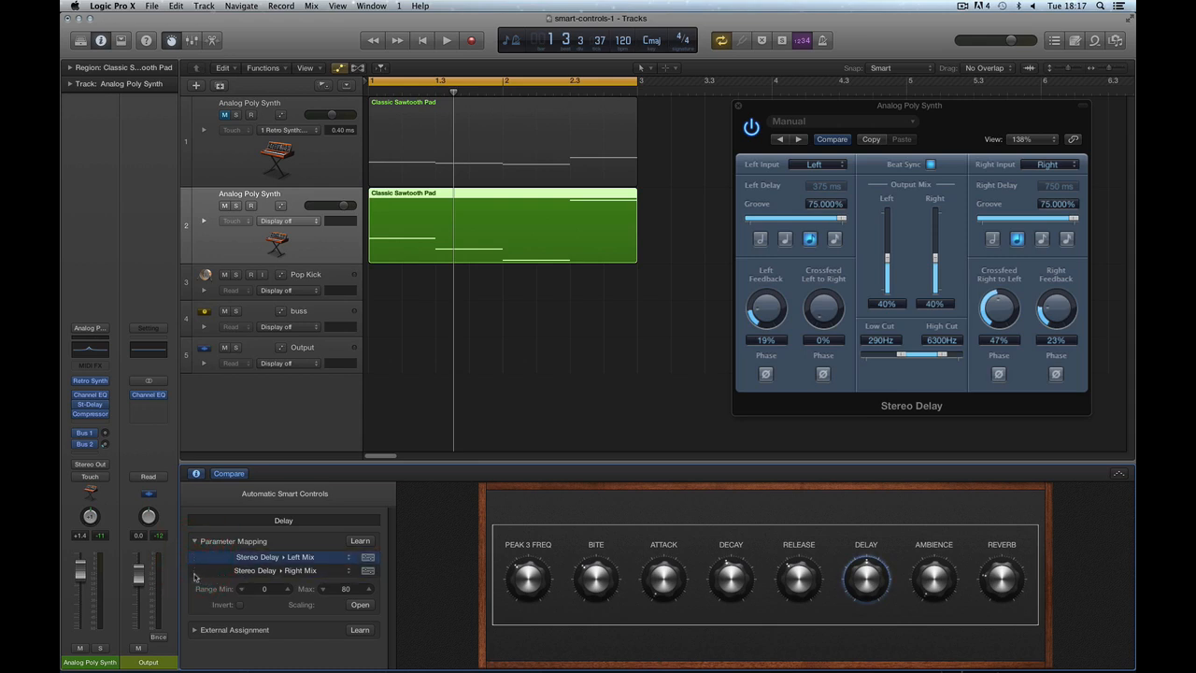
pyautogui.click(196, 572)
pyautogui.rightClick(347, 571)
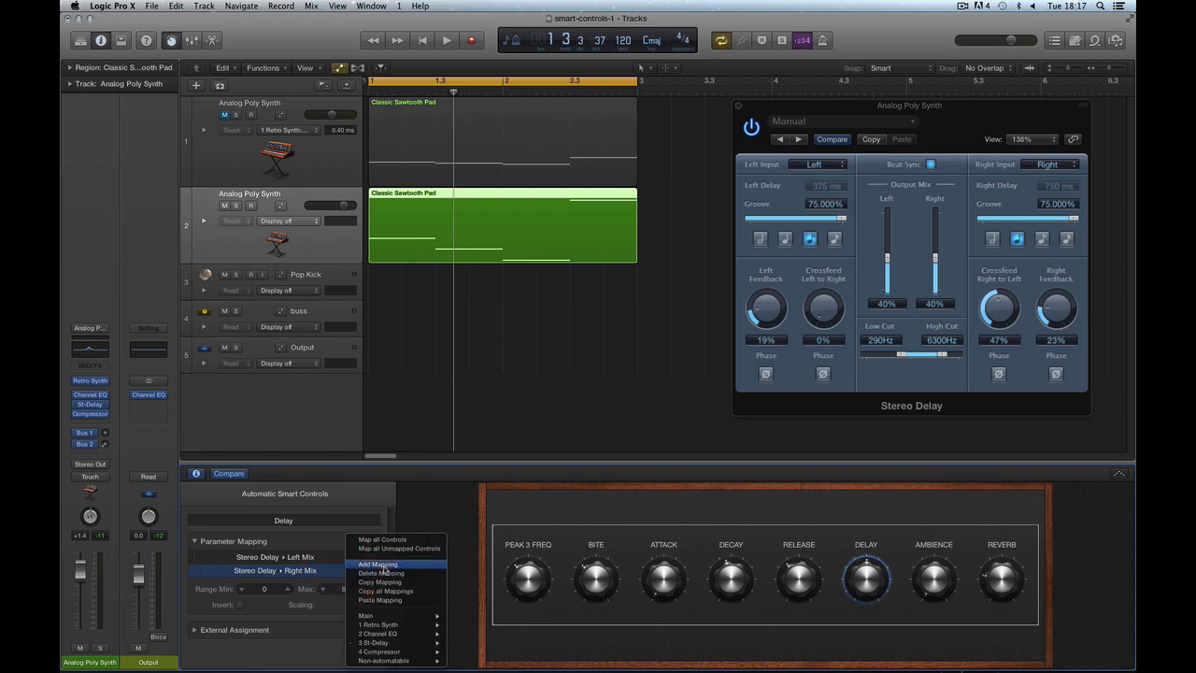
pyautogui.click(381, 566)
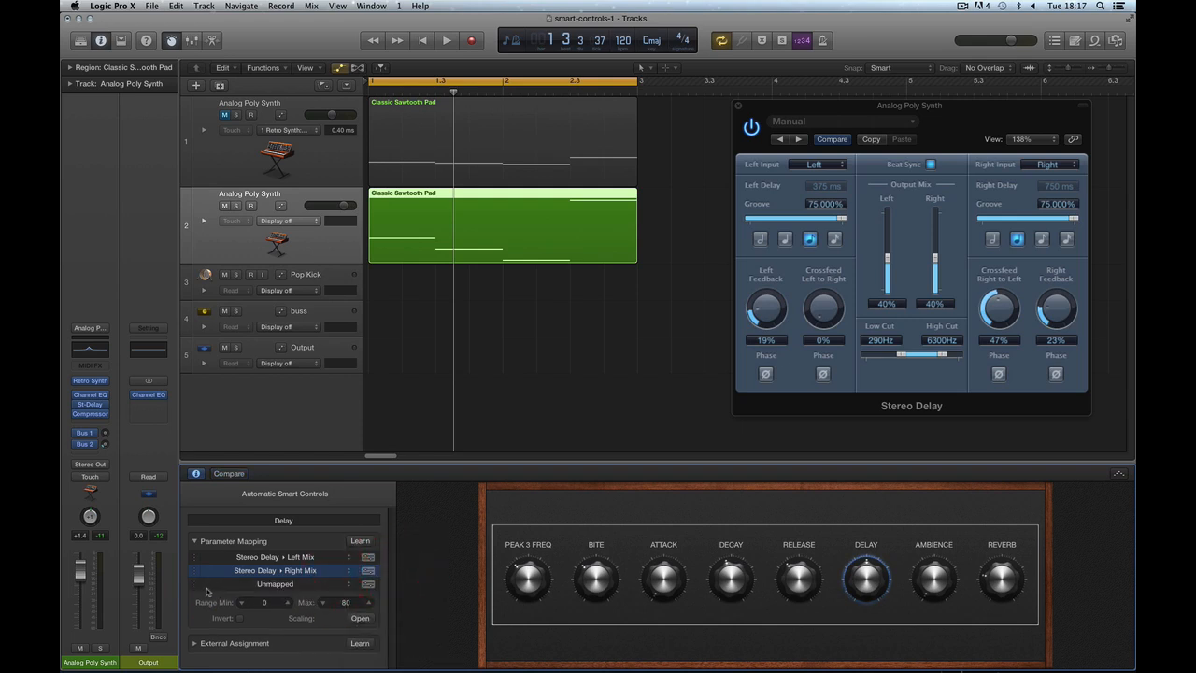
pyautogui.click(198, 586)
pyautogui.rightClick(346, 588)
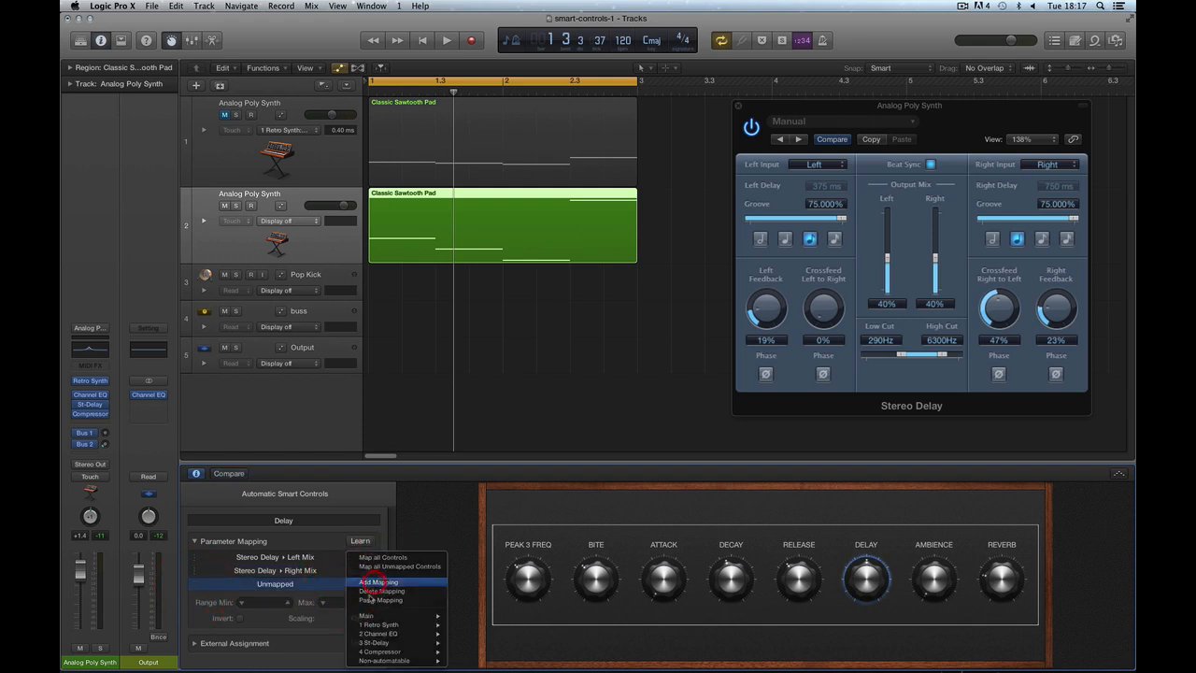
pyautogui.click(379, 582)
pyautogui.click(197, 599)
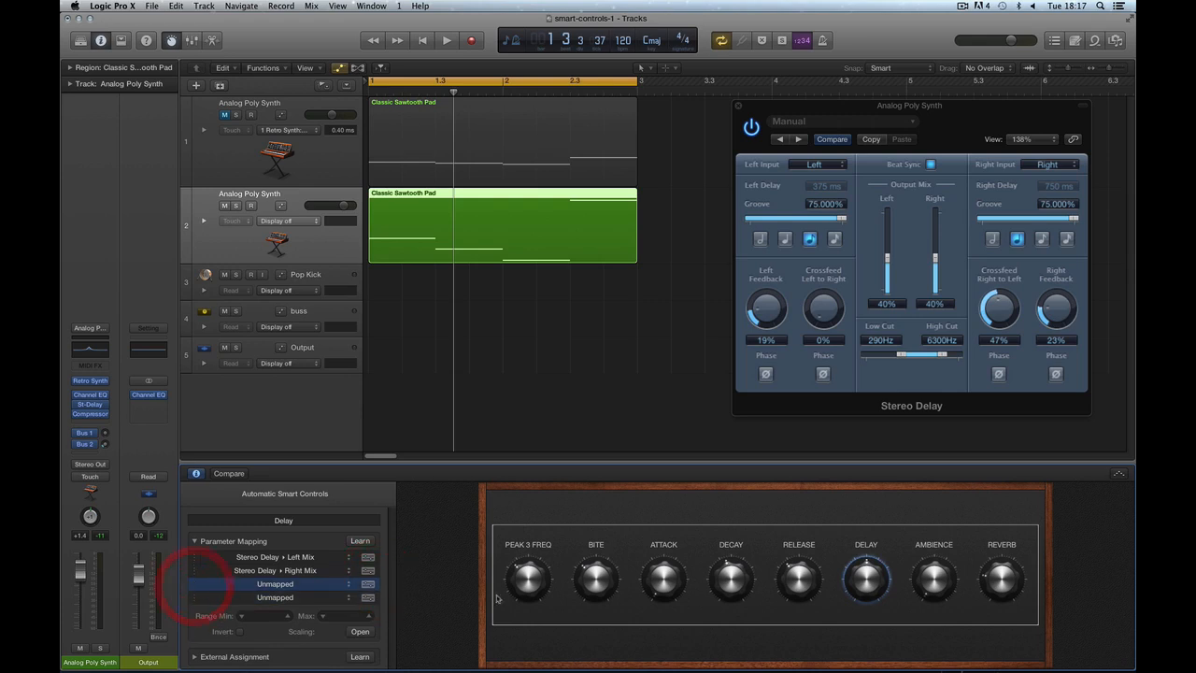
# Set the Stereo Delay's Crossfeed Right to Left, Right Feedback and Left Feedback to 0%.
pyautogui.moveTo(997, 306); pyautogui.dragTo(1009, 386)
pyautogui.moveTo(1048, 314); pyautogui.dragTo(1055, 356)
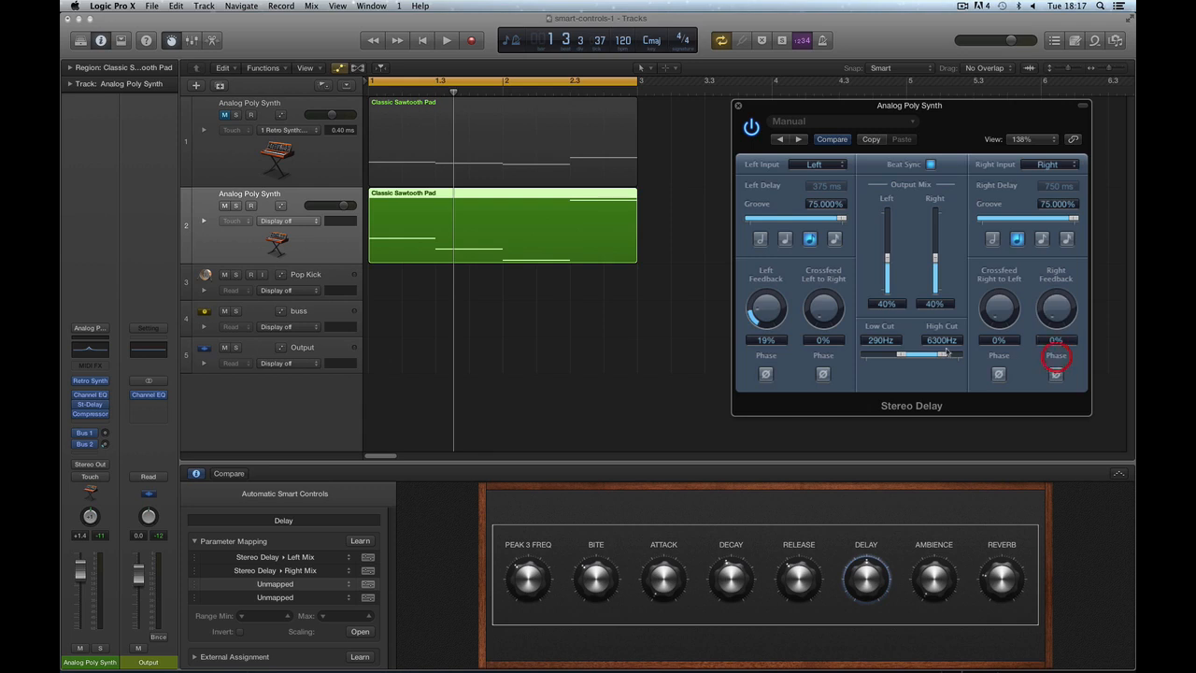
pyautogui.moveTo(764, 309); pyautogui.dragTo(772, 349)
# Assign Stereo Delay Left Feedback to the Delay knob's first unmapped slot using Learn mode.
pyautogui.click(854, 587)
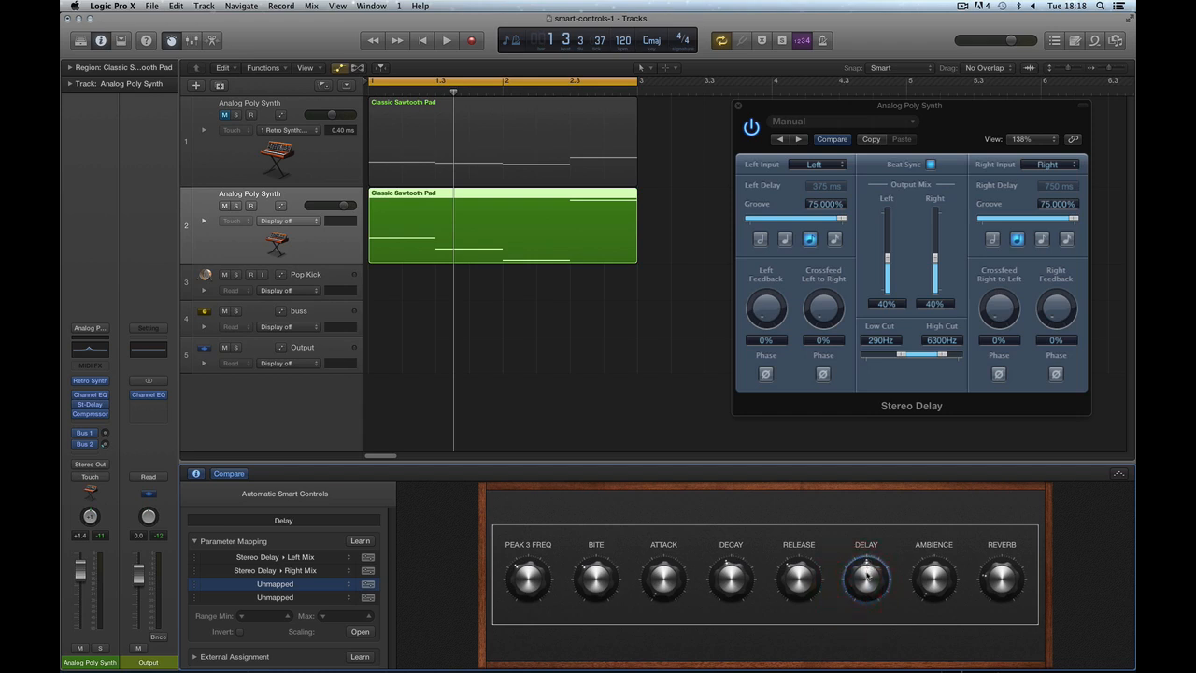
pyautogui.click(199, 559)
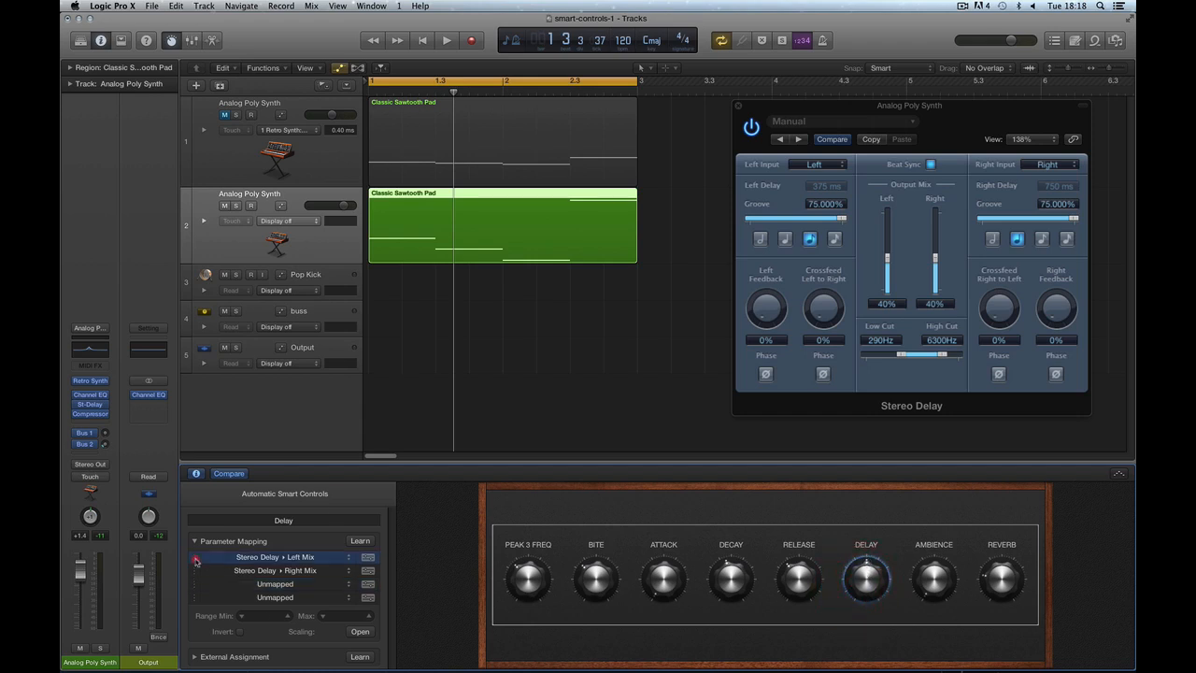
pyautogui.click(199, 571)
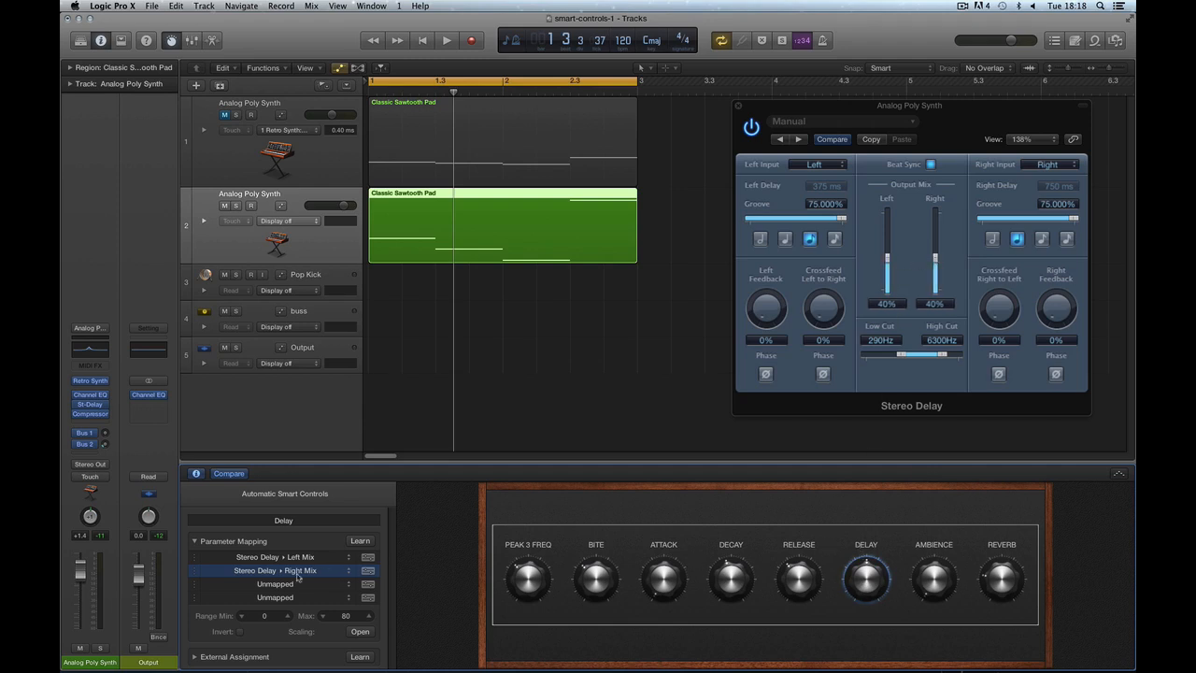
pyautogui.click(196, 587)
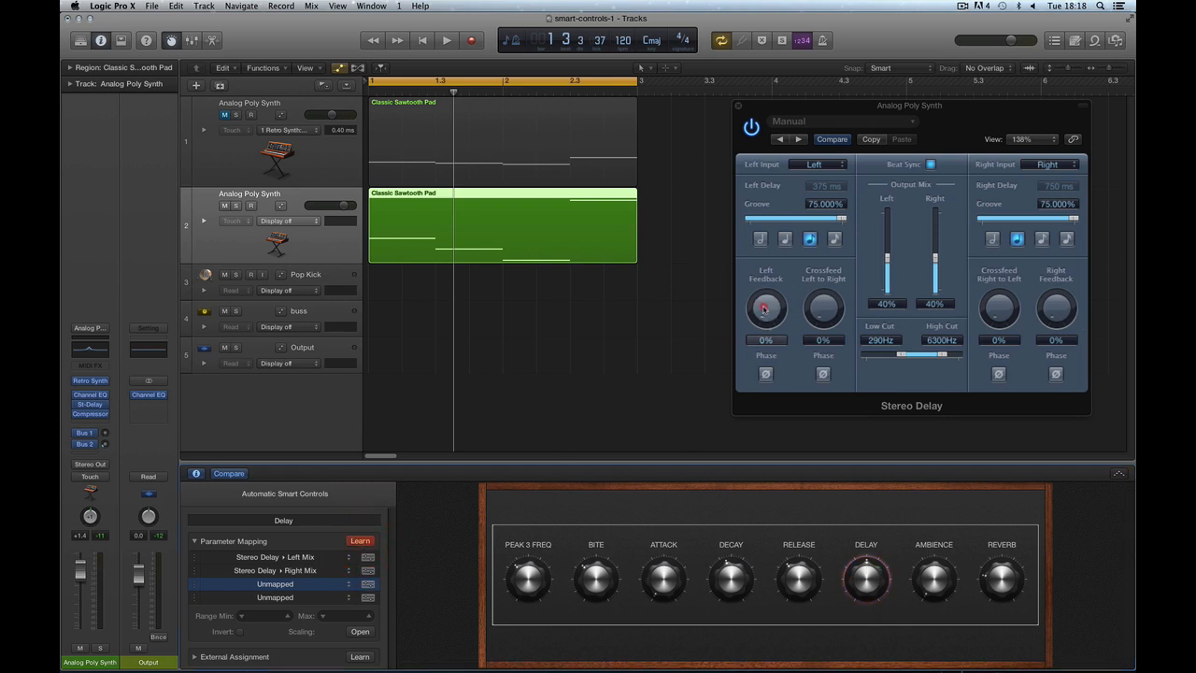
pyautogui.click(764, 309)
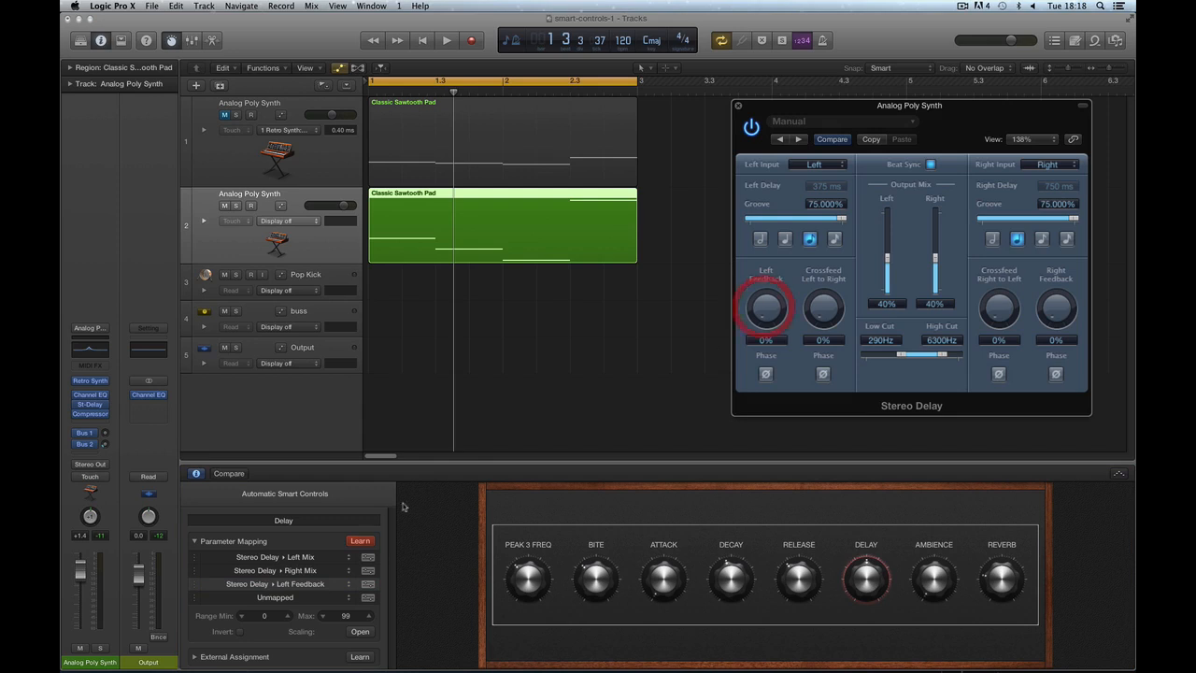
# Assign Stereo Delay Right Feedback to the Delay knob's remaining unmapped slot and end Learn mode.
pyautogui.click(192, 599)
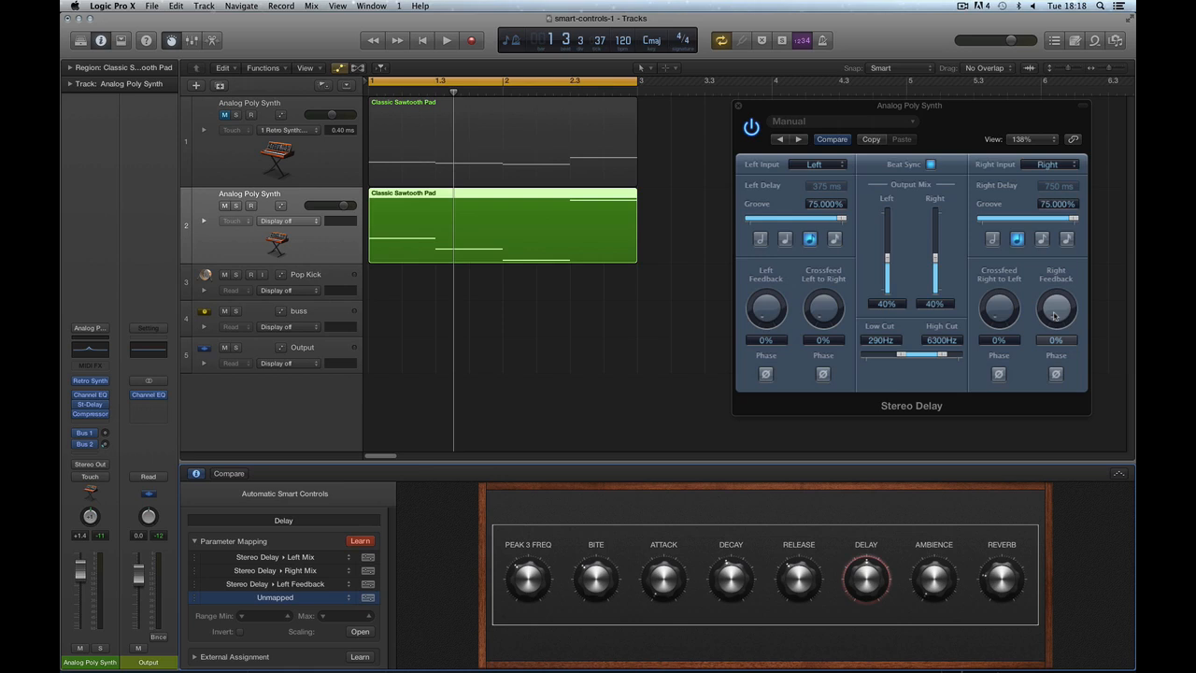
pyautogui.click(1055, 314)
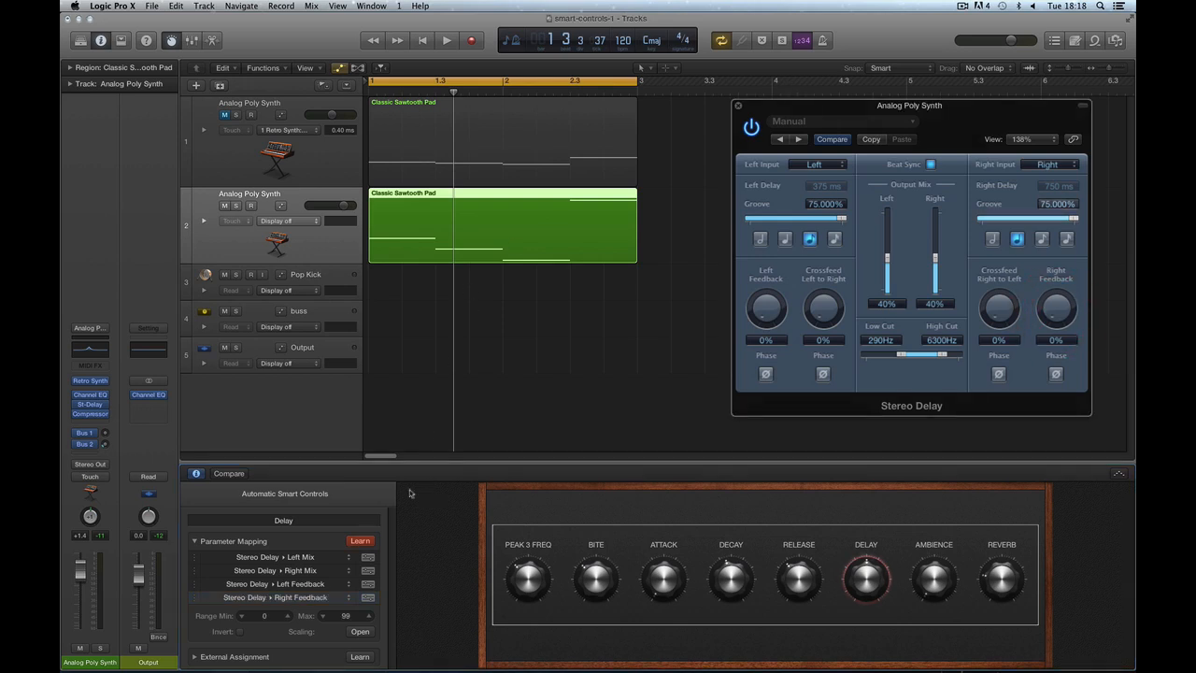
pyautogui.click(360, 540)
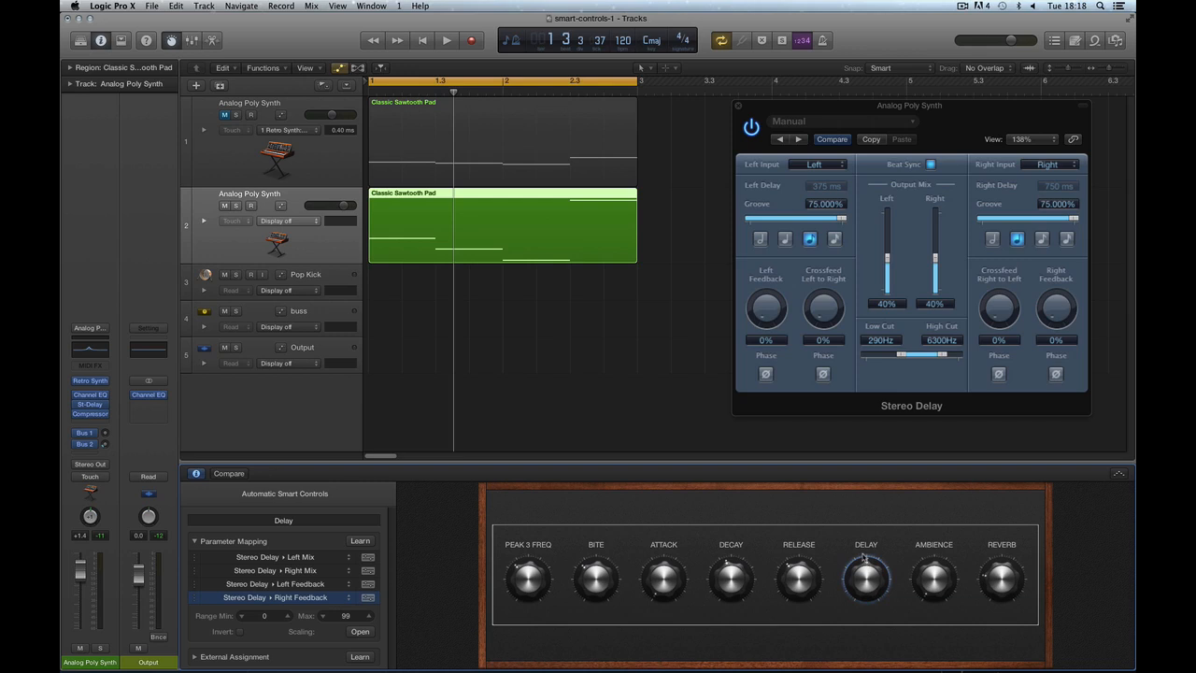
# Sweep the Delay knob to test its effect on the Stereo Delay mix and feedback, checking the Left Mix and Right Mix mapping ranges.
pyautogui.moveTo(863, 559); pyautogui.dragTo(893, 667)
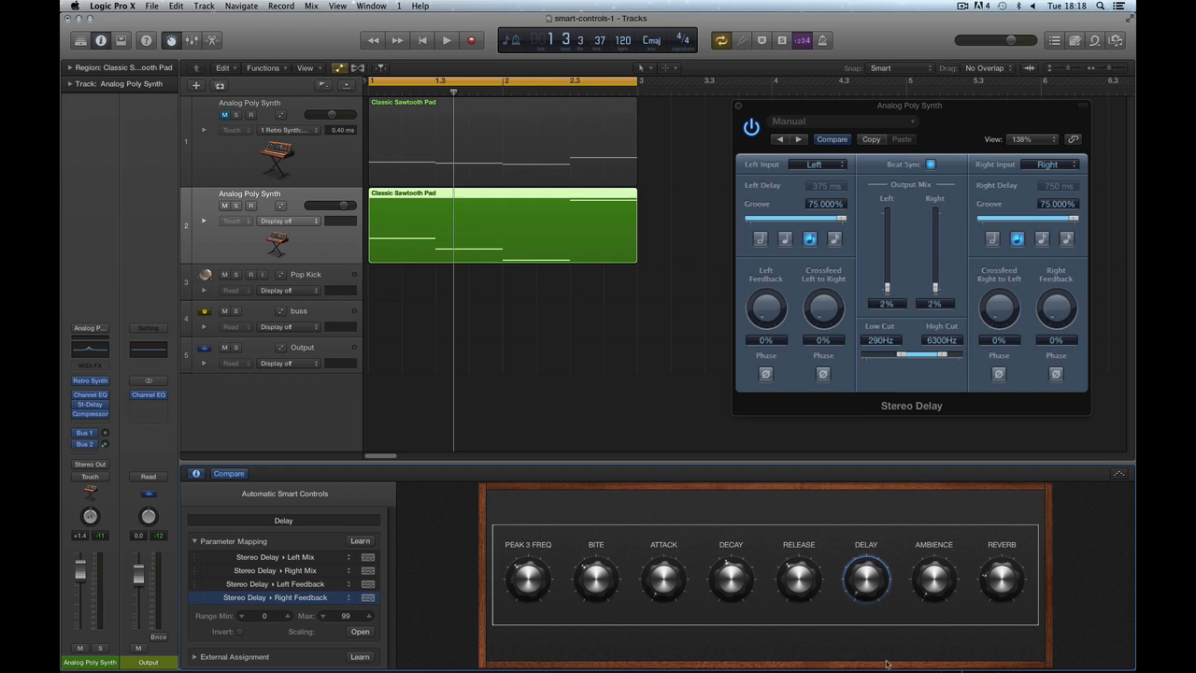
pyautogui.moveTo(875, 651); pyautogui.dragTo(865, 637)
pyautogui.click(191, 560)
pyautogui.click(194, 569)
pyautogui.click(194, 559)
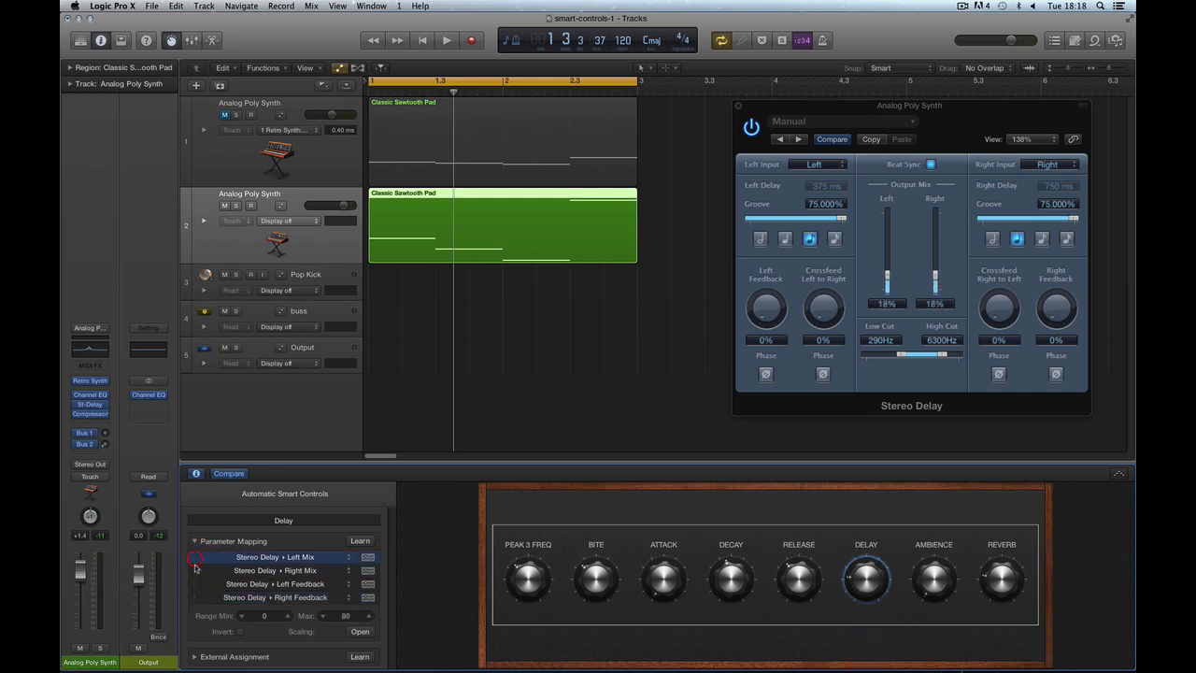
pyautogui.click(196, 568)
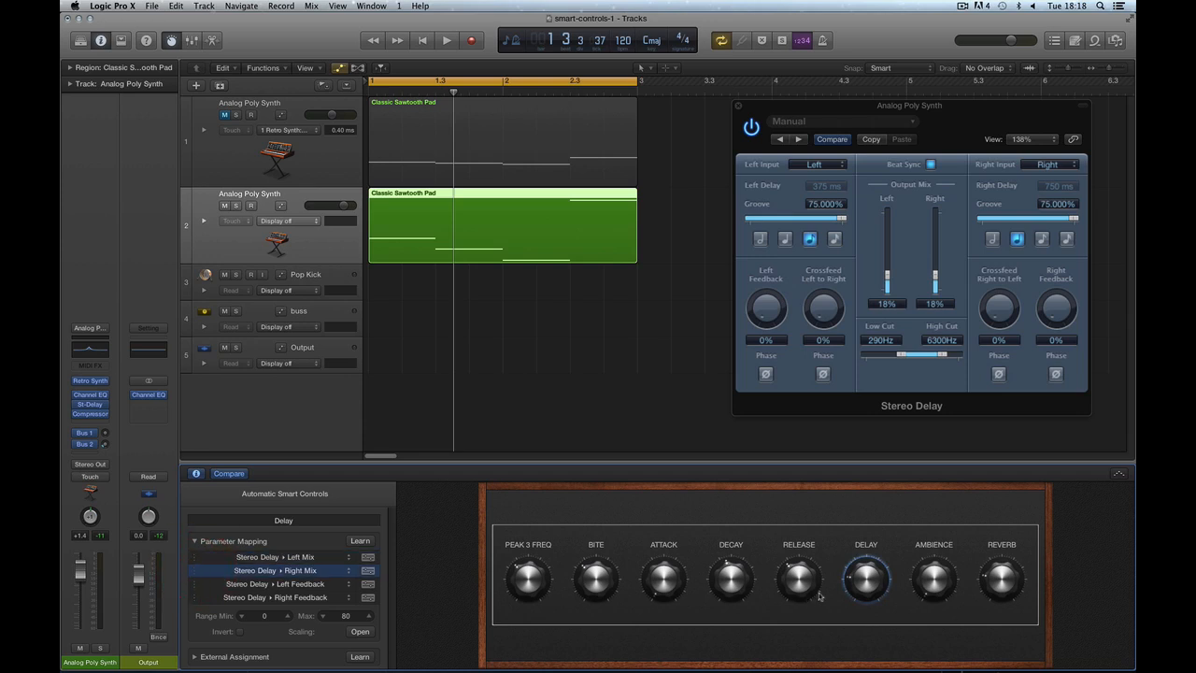
pyautogui.moveTo(858, 589); pyautogui.dragTo(837, 508)
pyautogui.moveTo(848, 552); pyautogui.dragTo(825, 429)
pyautogui.moveTo(865, 580)
pyautogui.mouseDown()
pyautogui.moveTo(854, 551)
pyautogui.moveTo(859, 614)
pyautogui.moveTo(858, 588)
pyautogui.mouseUp()
pyautogui.moveTo(847, 550)
pyautogui.mouseDown()
pyautogui.moveTo(858, 611)
pyautogui.moveTo(825, 481)
pyautogui.moveTo(834, 549)
pyautogui.mouseUp()
# Delete the Stereo Delay Left Feedback and Right Feedback mappings from the Delay knob, leaving only the Left Mix and Right Mix mappings.
pyautogui.click(346, 587)
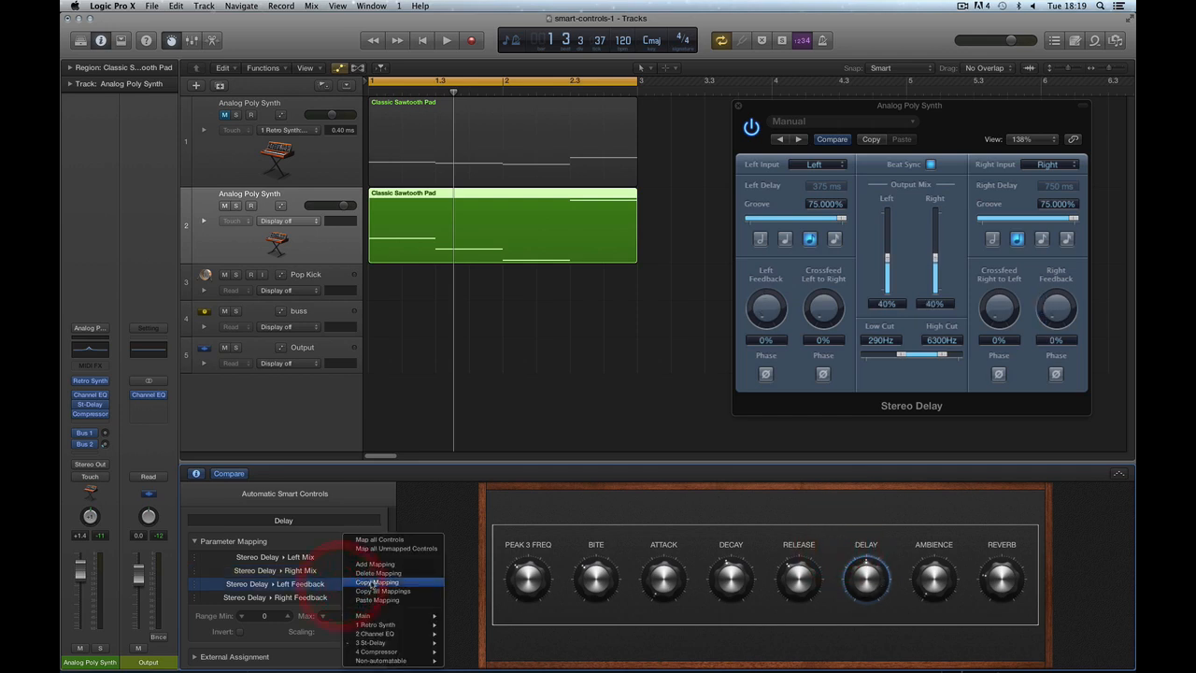
pyautogui.click(378, 565)
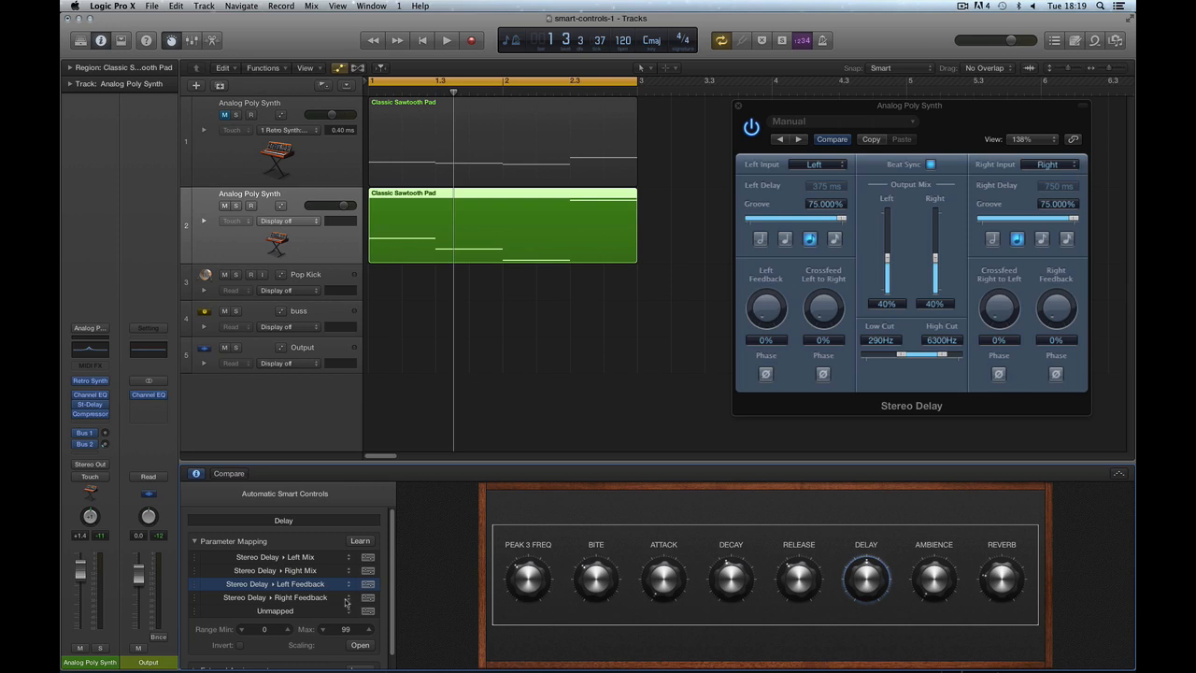
pyautogui.click(345, 597)
pyautogui.click(378, 570)
pyautogui.click(347, 598)
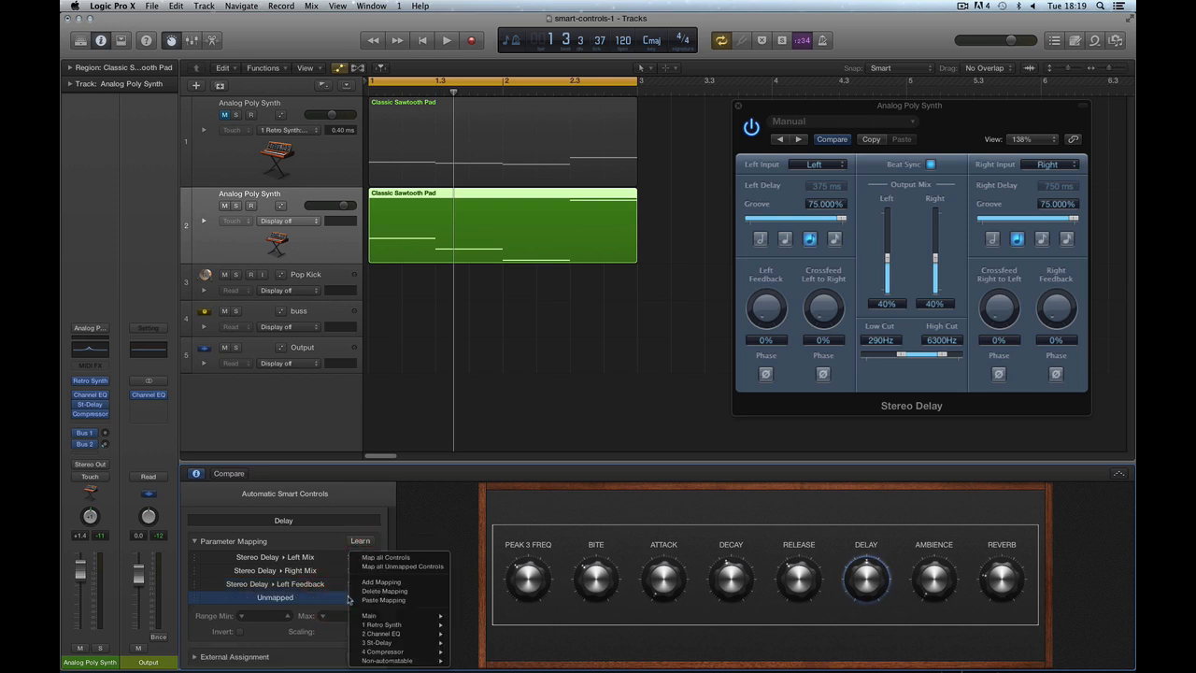
pyautogui.click(384, 590)
pyautogui.click(347, 582)
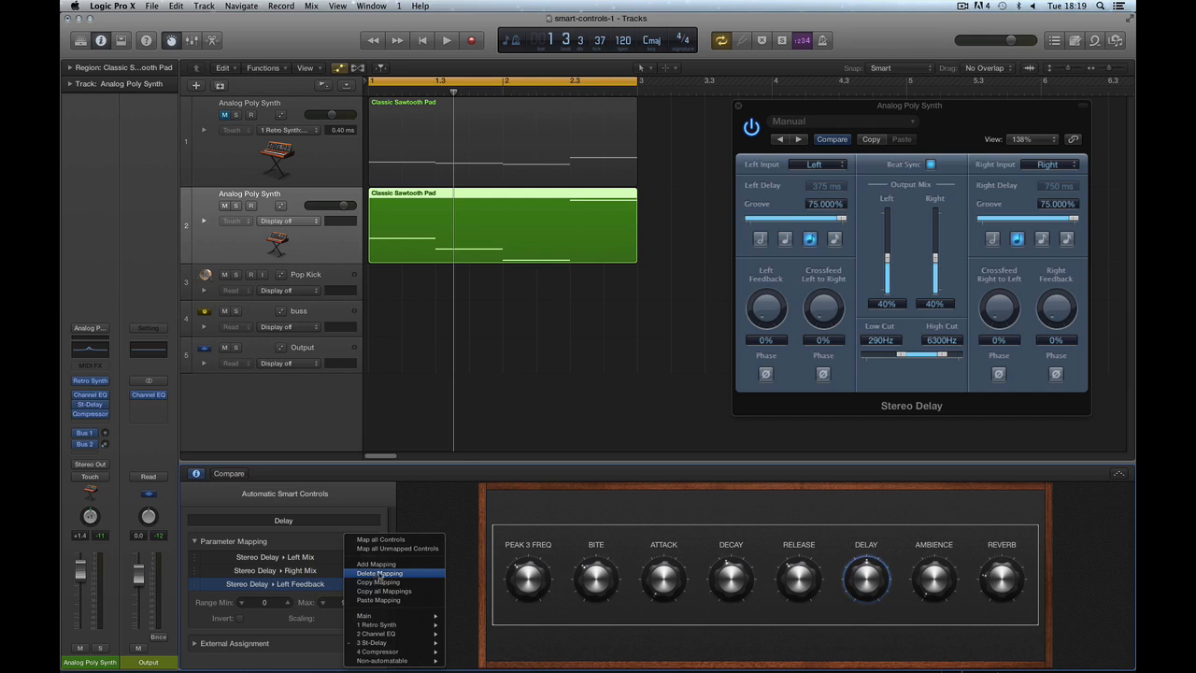
pyautogui.click(378, 573)
# Turn the Delay knob to its minimum and add two unmapped mappings below the Stereo Delay Right Mix mapping.
pyautogui.moveTo(861, 579); pyautogui.dragTo(878, 672)
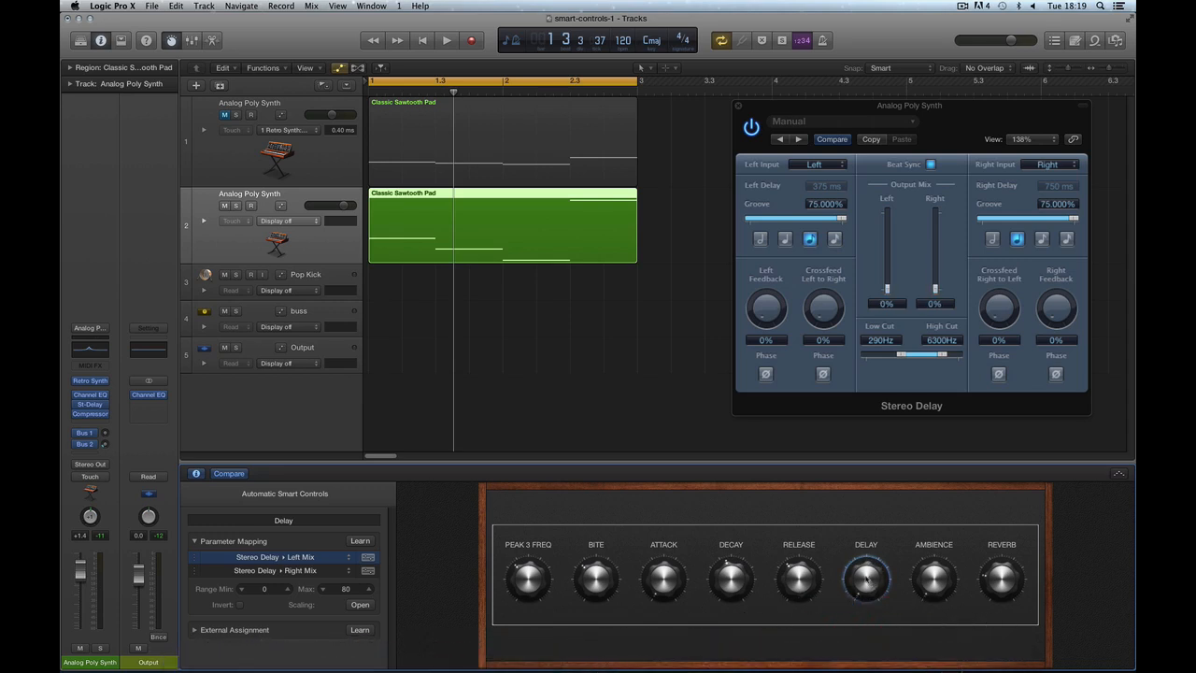
pyautogui.click(341, 571)
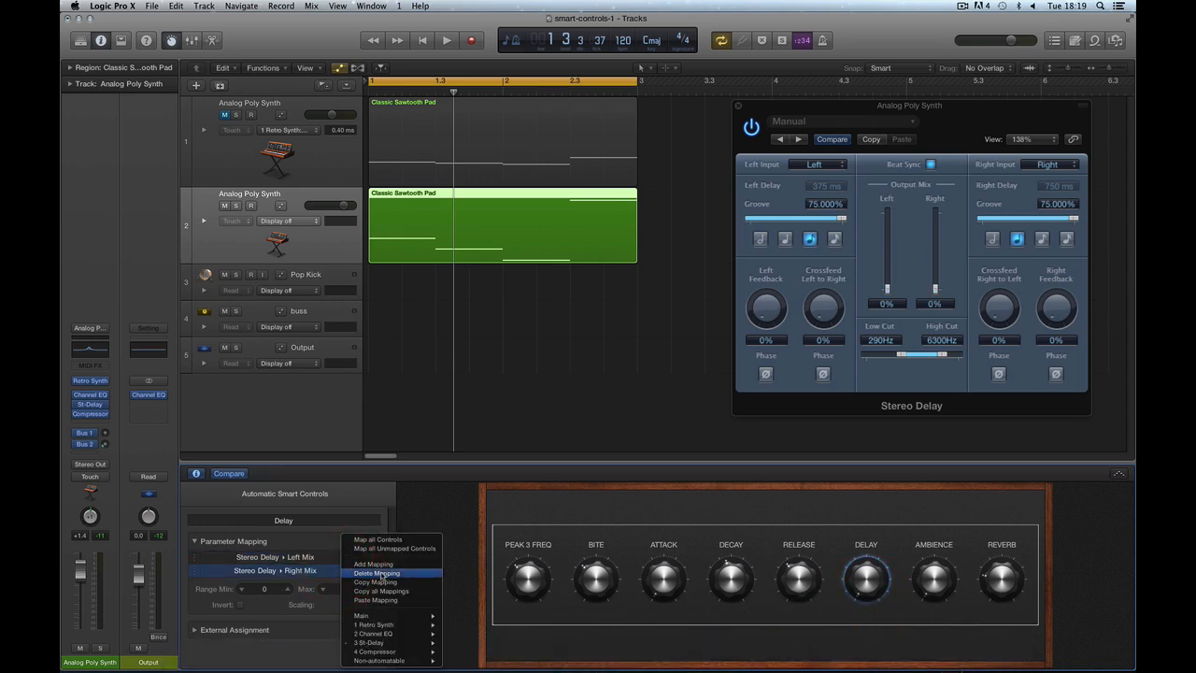
pyautogui.click(374, 565)
pyautogui.click(350, 585)
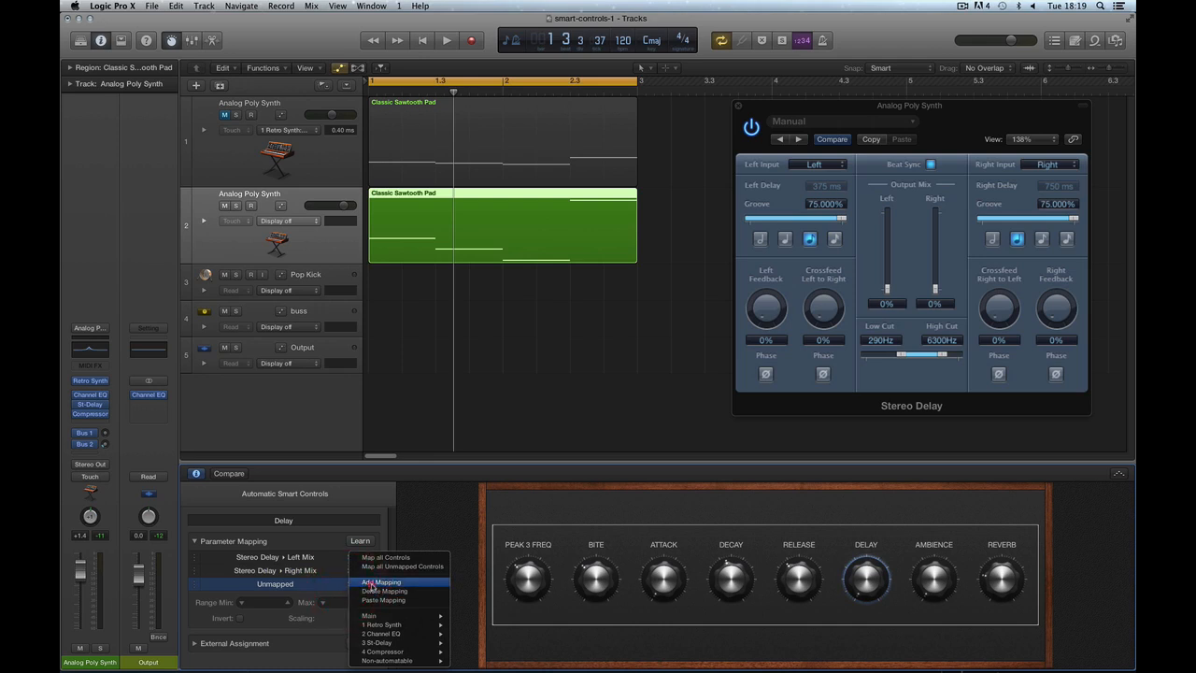
pyautogui.click(371, 583)
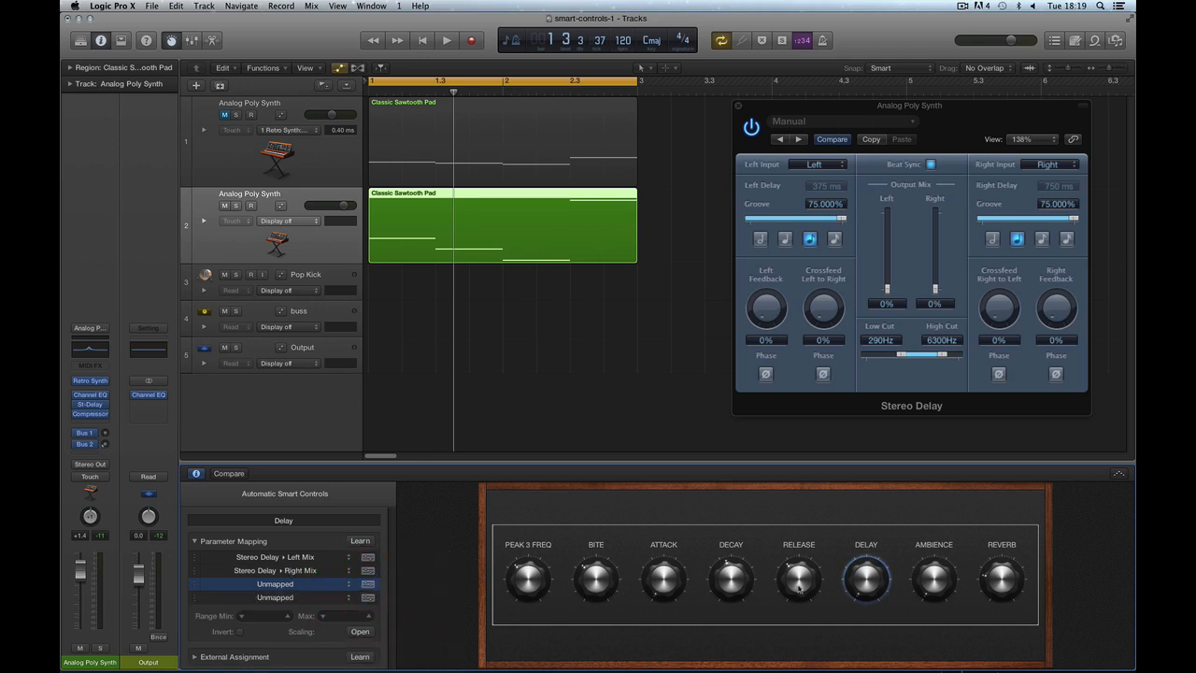
# Assign Stereo Delay Left Feedback and Right Feedback to the Delay knob's two unmapped slots using Learn mode, and end Learn mode.
pyautogui.click(859, 579)
pyautogui.click(360, 541)
pyautogui.click(765, 309)
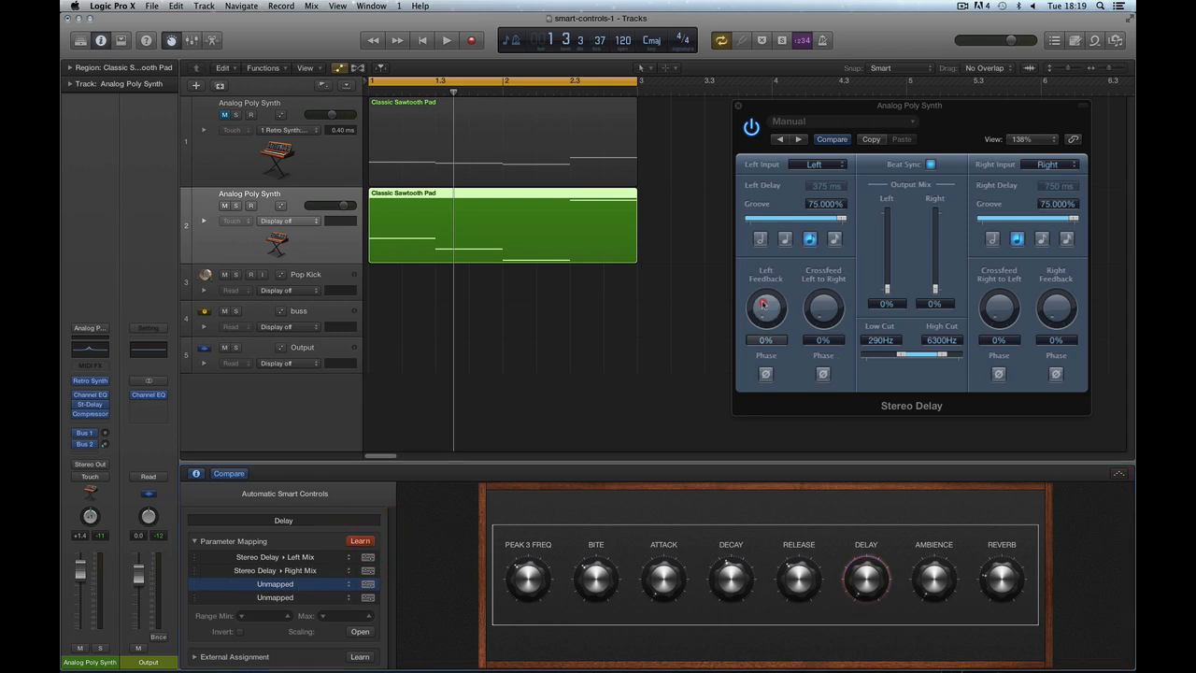
pyautogui.click(193, 598)
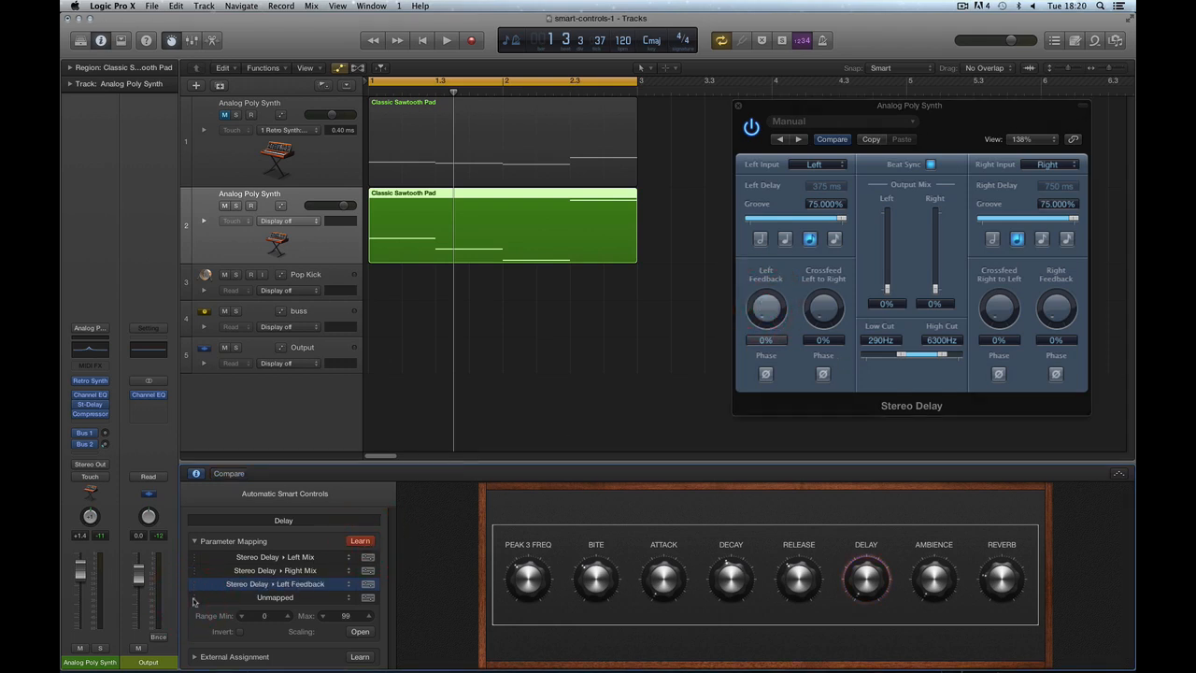
pyautogui.click(193, 599)
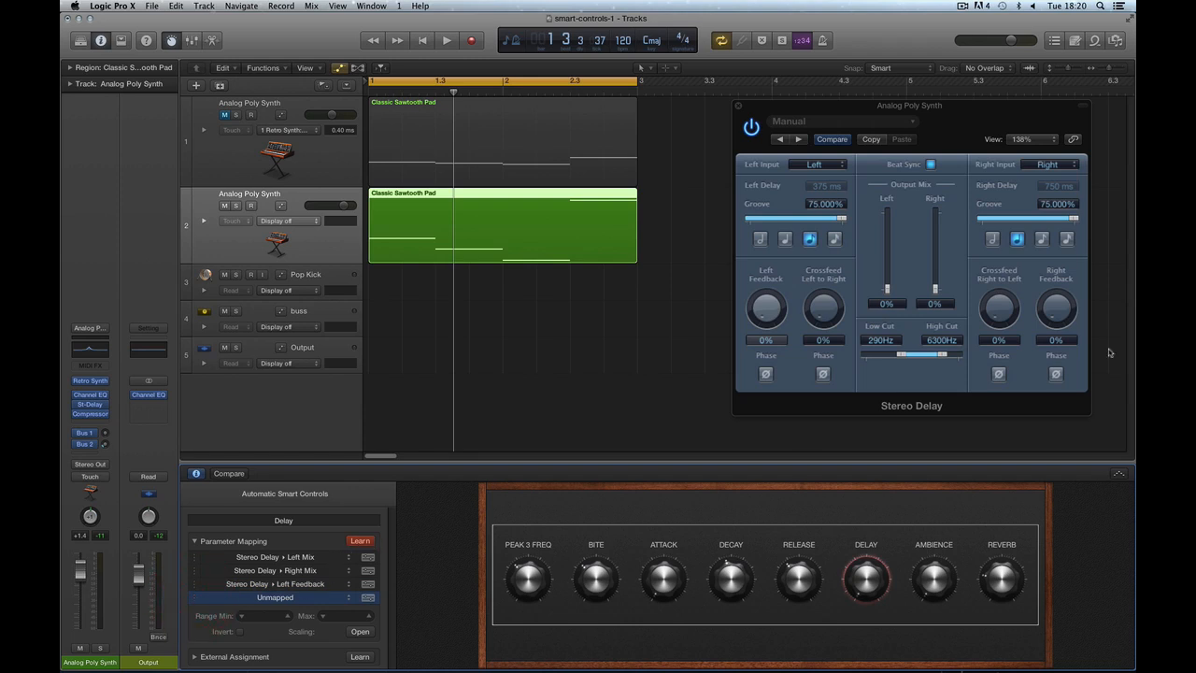
pyautogui.click(1055, 308)
pyautogui.click(361, 542)
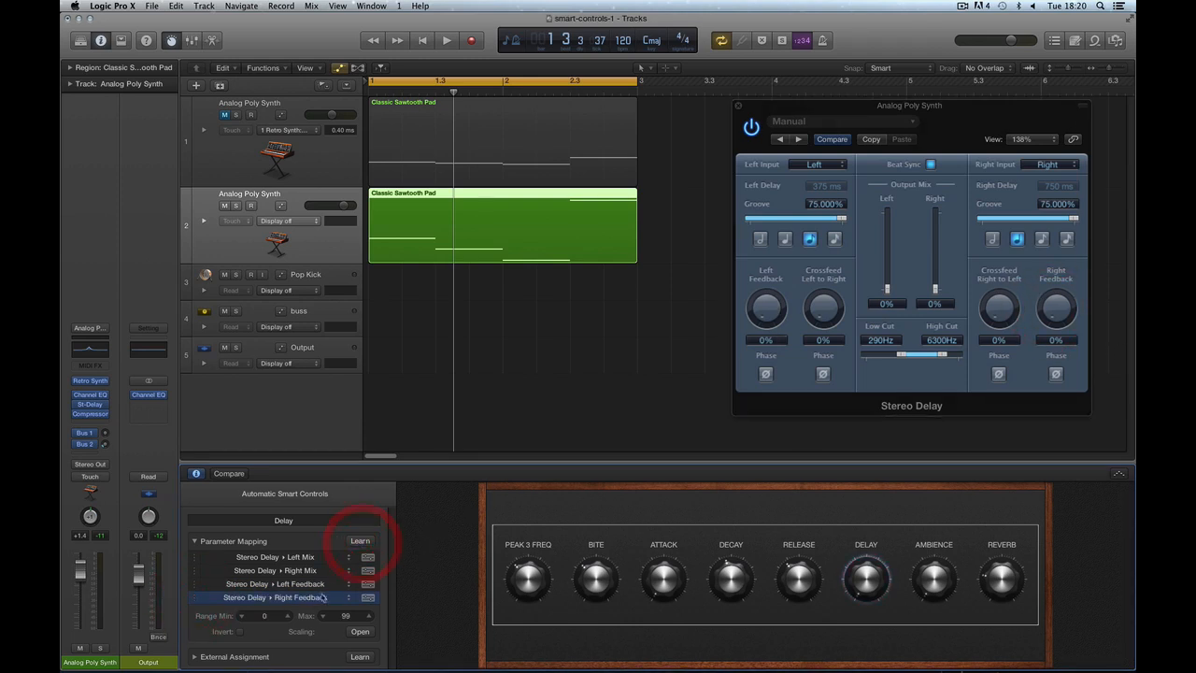
# Turn the Delay knob to its maximum and set the Range Max of the Left Feedback and Right Feedback mappings to 80.
pyautogui.moveTo(866, 584); pyautogui.dragTo(864, 598)
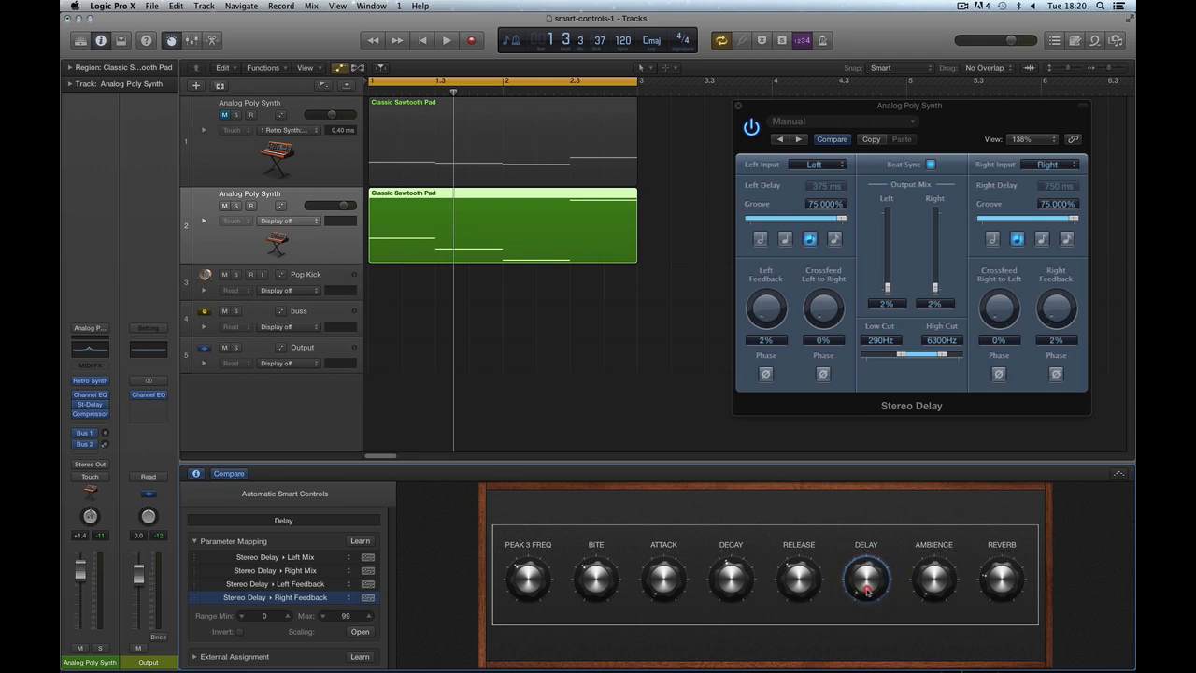
pyautogui.moveTo(867, 588); pyautogui.dragTo(810, 414)
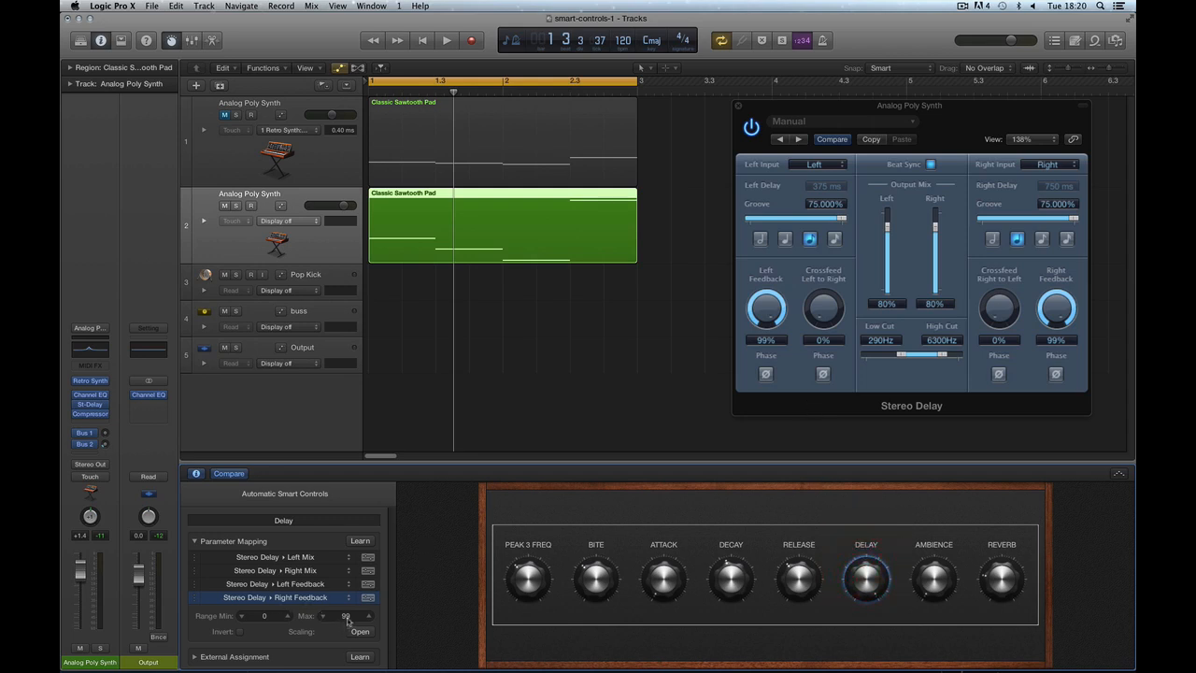
pyautogui.click(199, 587)
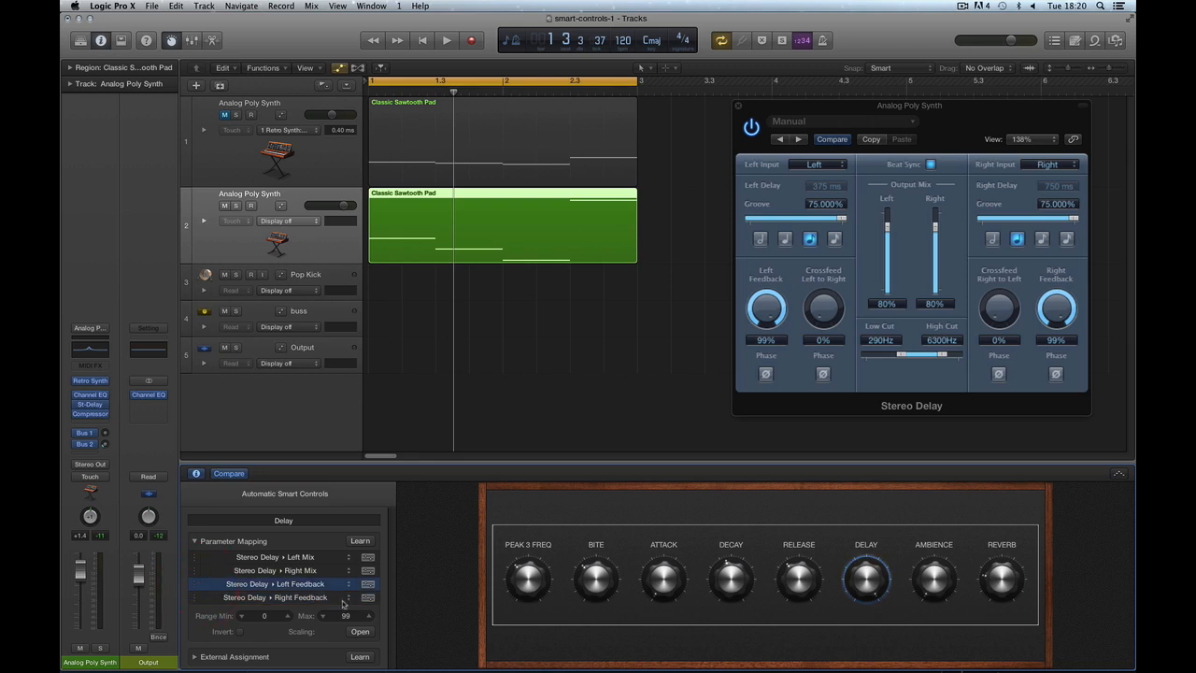
pyautogui.moveTo(347, 618); pyautogui.dragTo(347, 625)
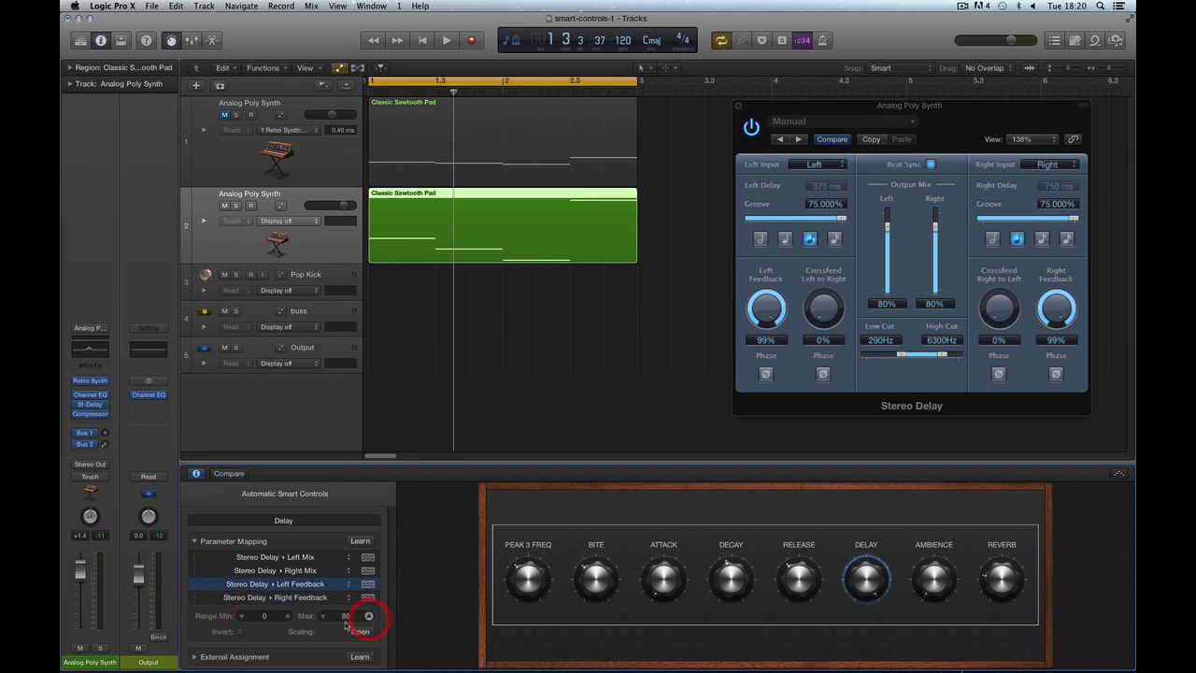
pyautogui.click(199, 598)
pyautogui.doubleClick(346, 616)
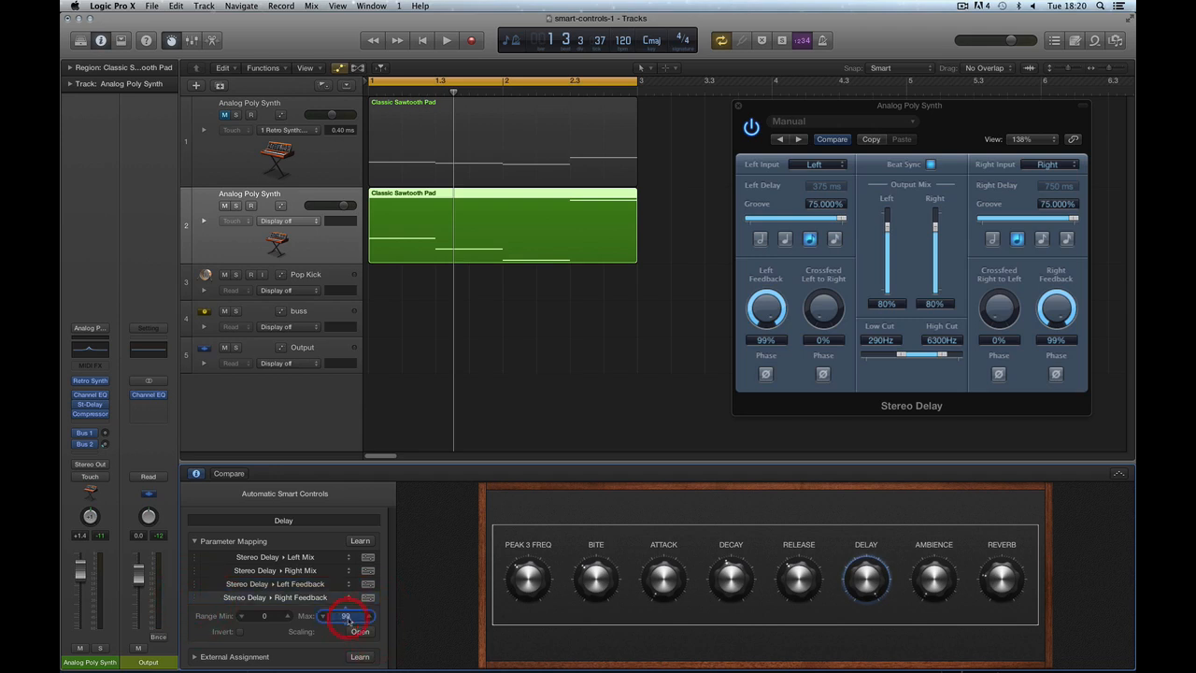
pyautogui.write('80')
pyautogui.press('Return')
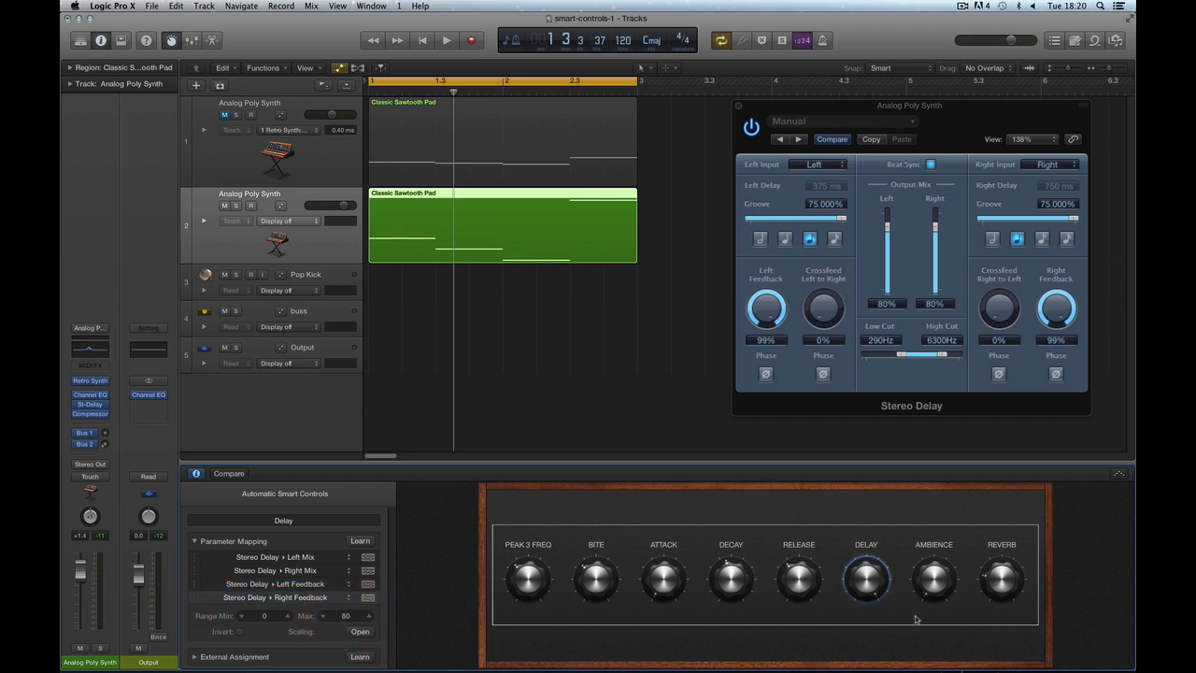
# Set the Range Min of the Left Mix and Right Mix mappings to 20 and audition the region with the Delay knob at minimum.
pyautogui.moveTo(866, 580); pyautogui.dragTo(872, 668)
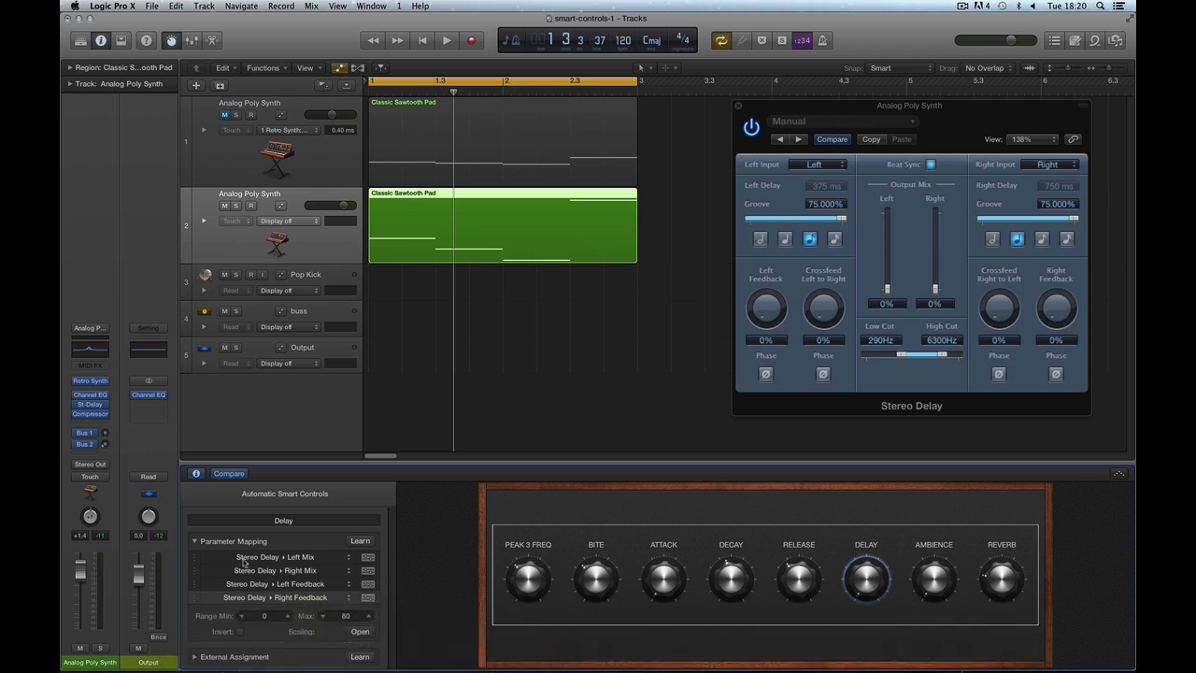
pyautogui.click(197, 559)
pyautogui.click(287, 616)
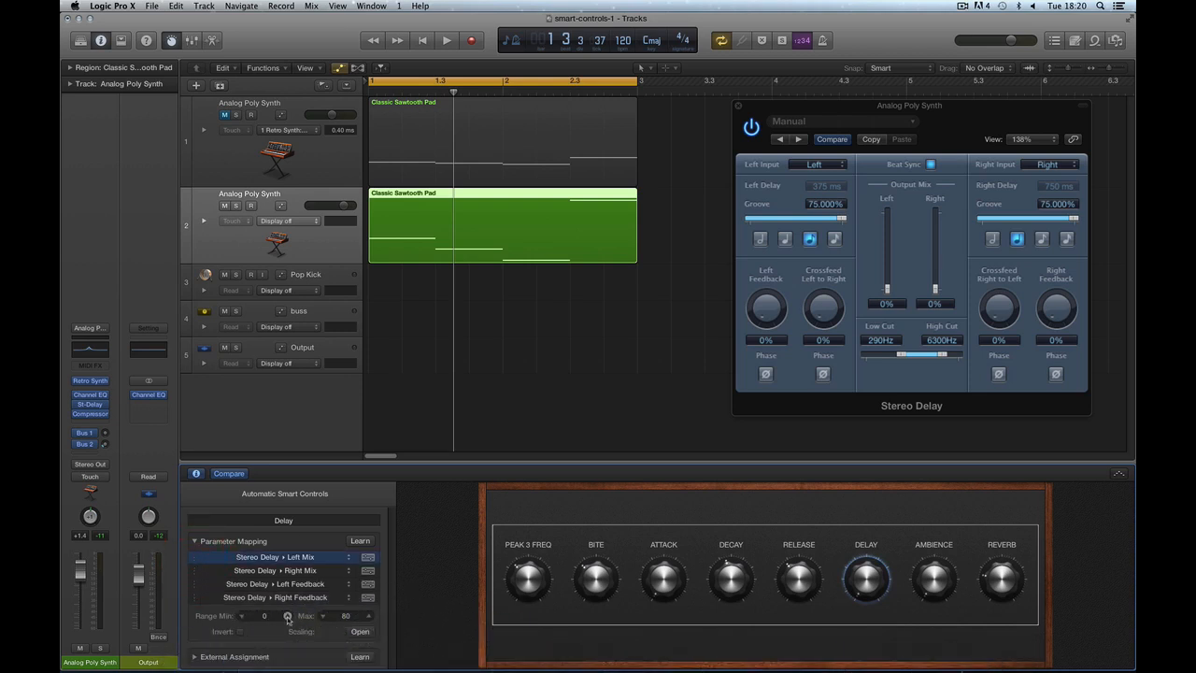
pyautogui.moveTo(287, 616); pyautogui.dragTo(287, 601)
pyautogui.click(196, 571)
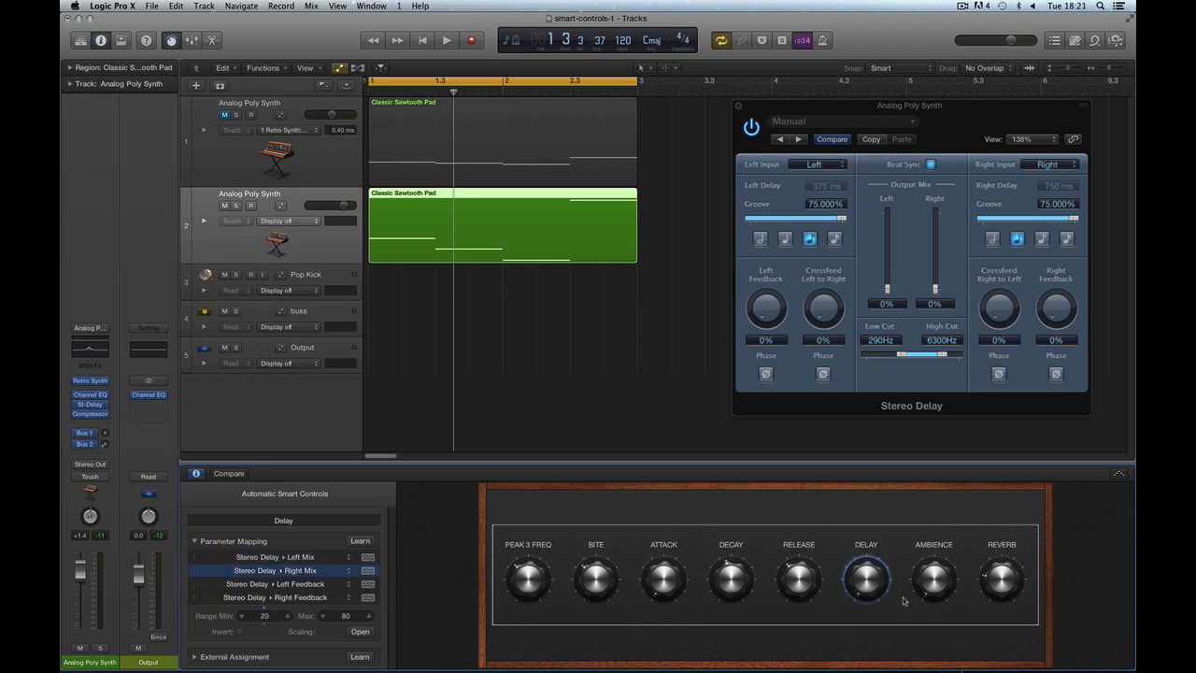
pyautogui.moveTo(873, 574); pyautogui.dragTo(879, 618)
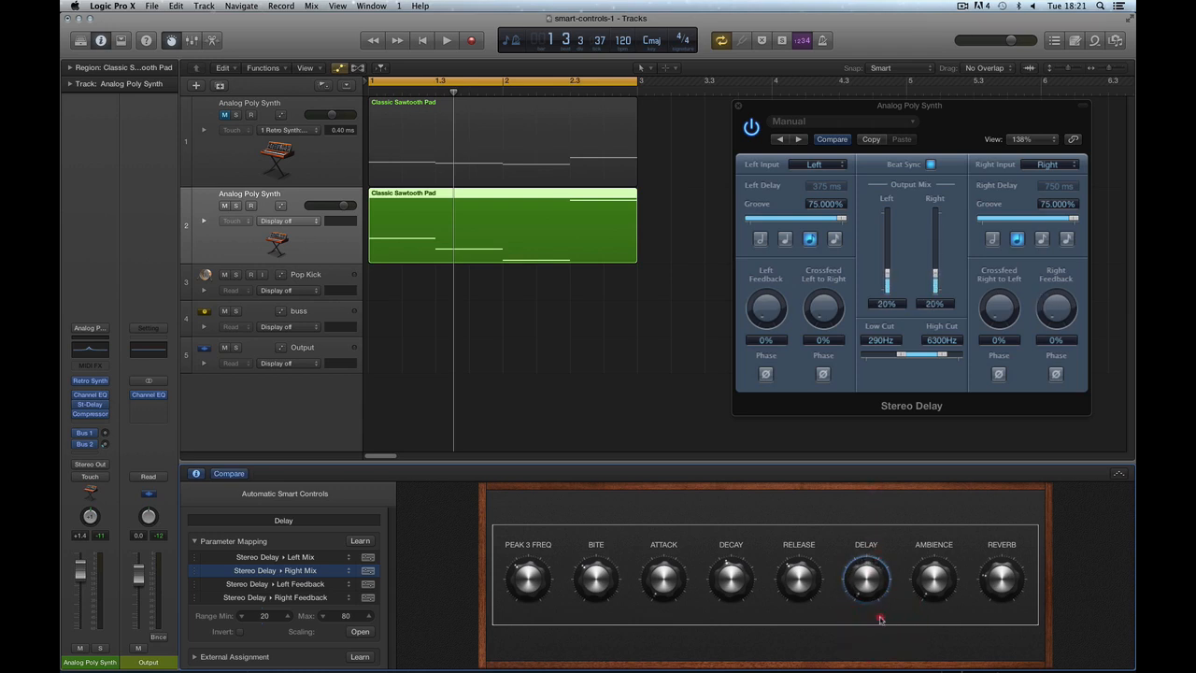
pyautogui.press('space')
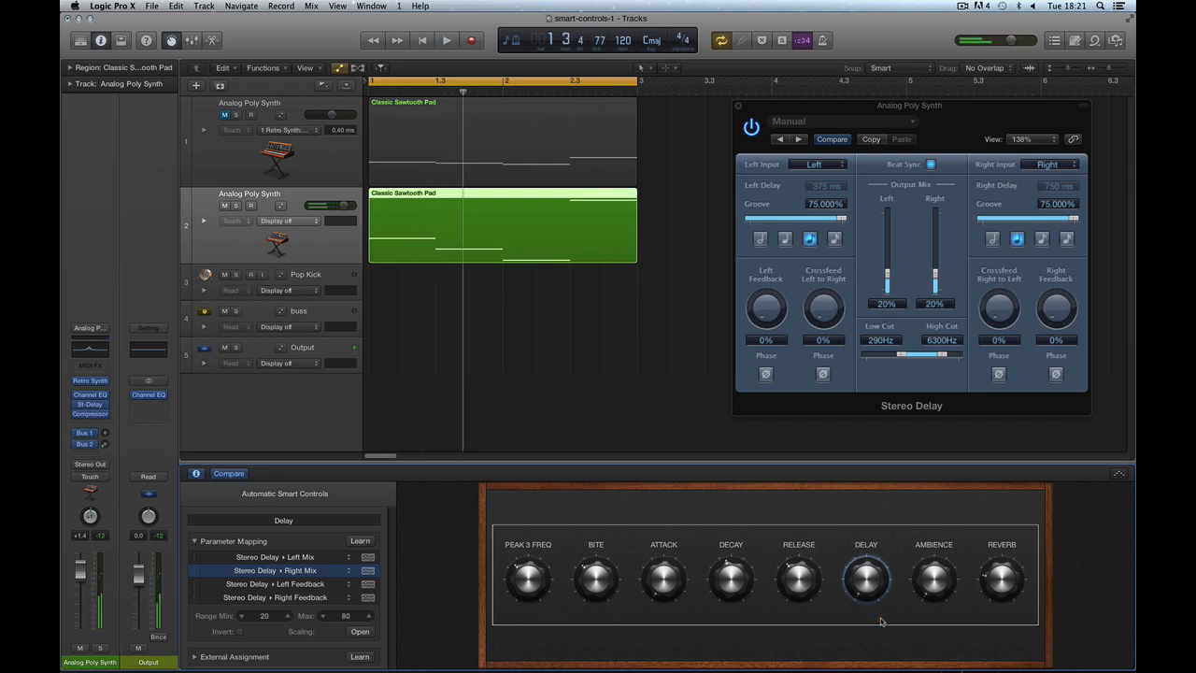
pyautogui.click(880, 621)
# Set the Range Min of the Left Feedback and Right Feedback mappings to 20 and return the Delay knob to its minimum.
pyautogui.click(215, 585)
pyautogui.moveTo(264, 618); pyautogui.dragTo(263, 598)
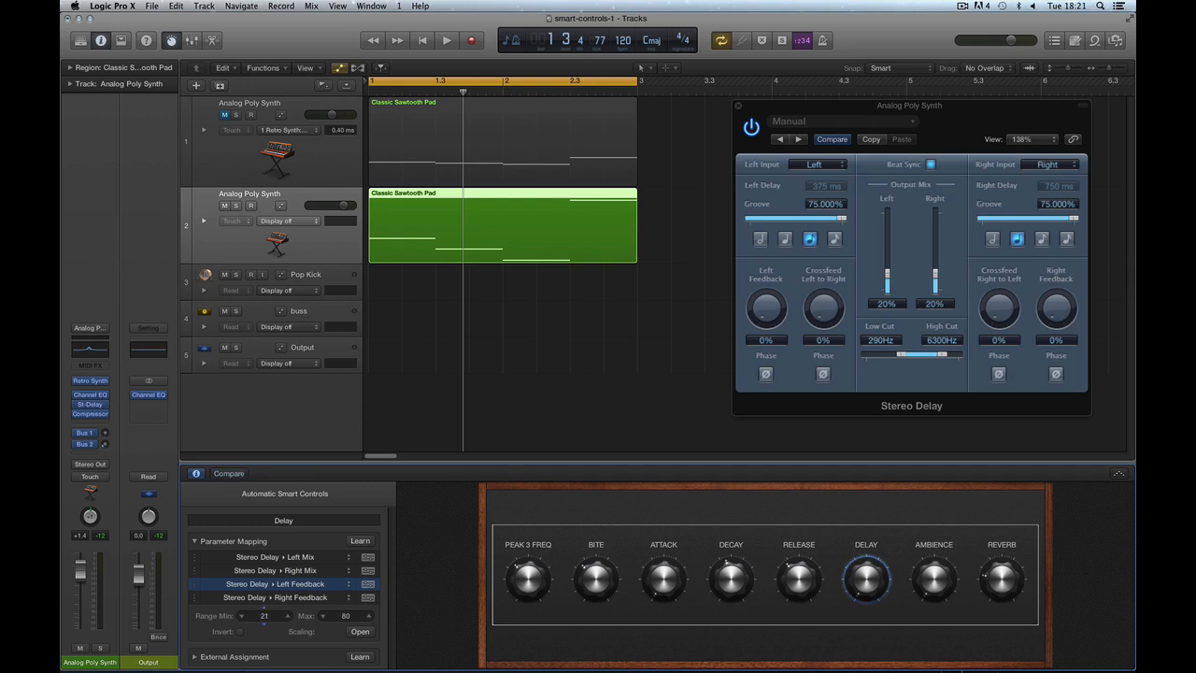
pyautogui.click(208, 598)
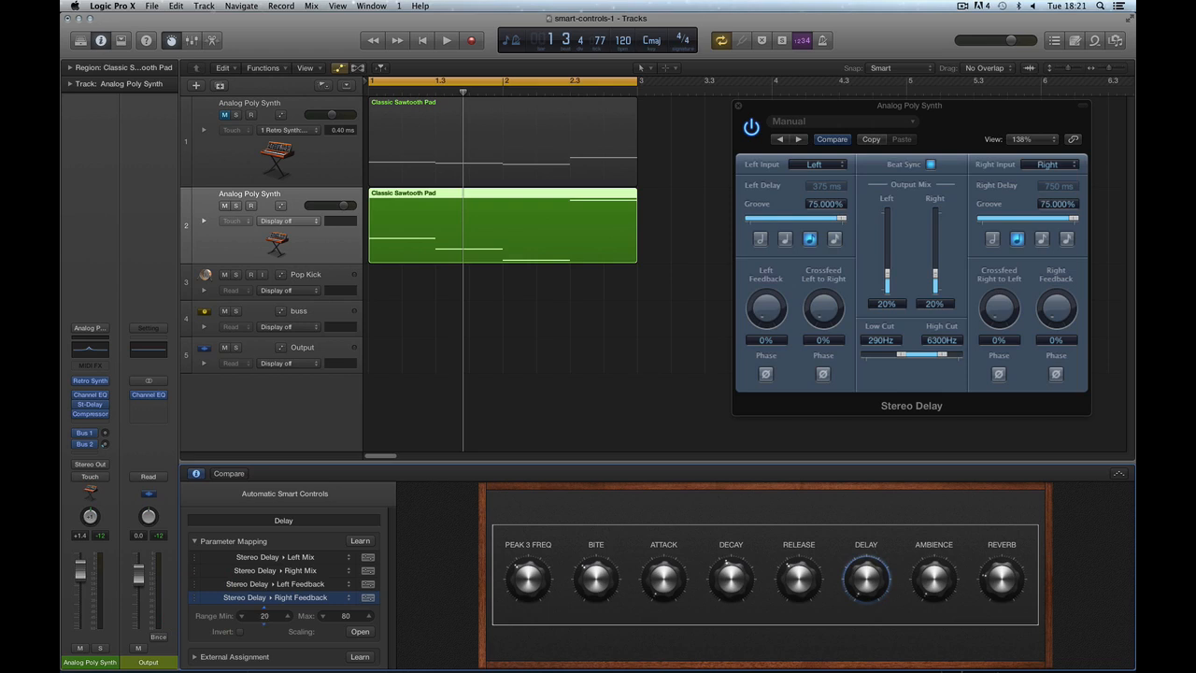
pyautogui.moveTo(859, 579); pyautogui.dragTo(881, 614)
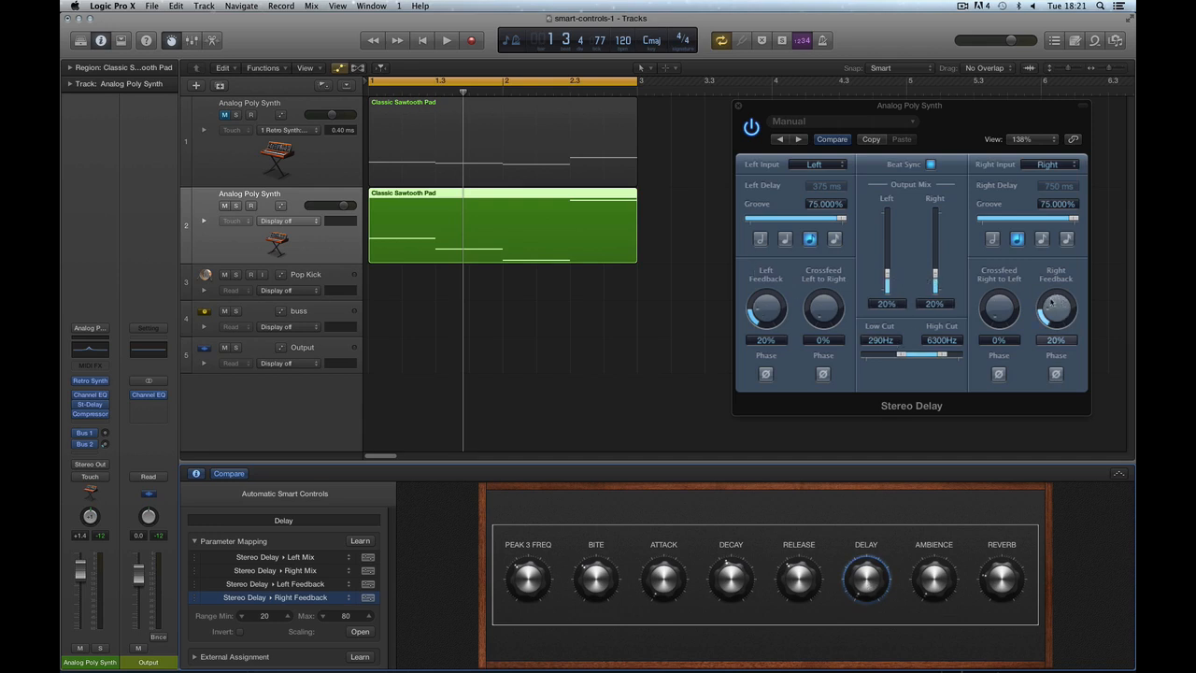
# Audition the region with the Delay knob at minimum and with mix and feedback raised to about 45%.
pyautogui.press('space')
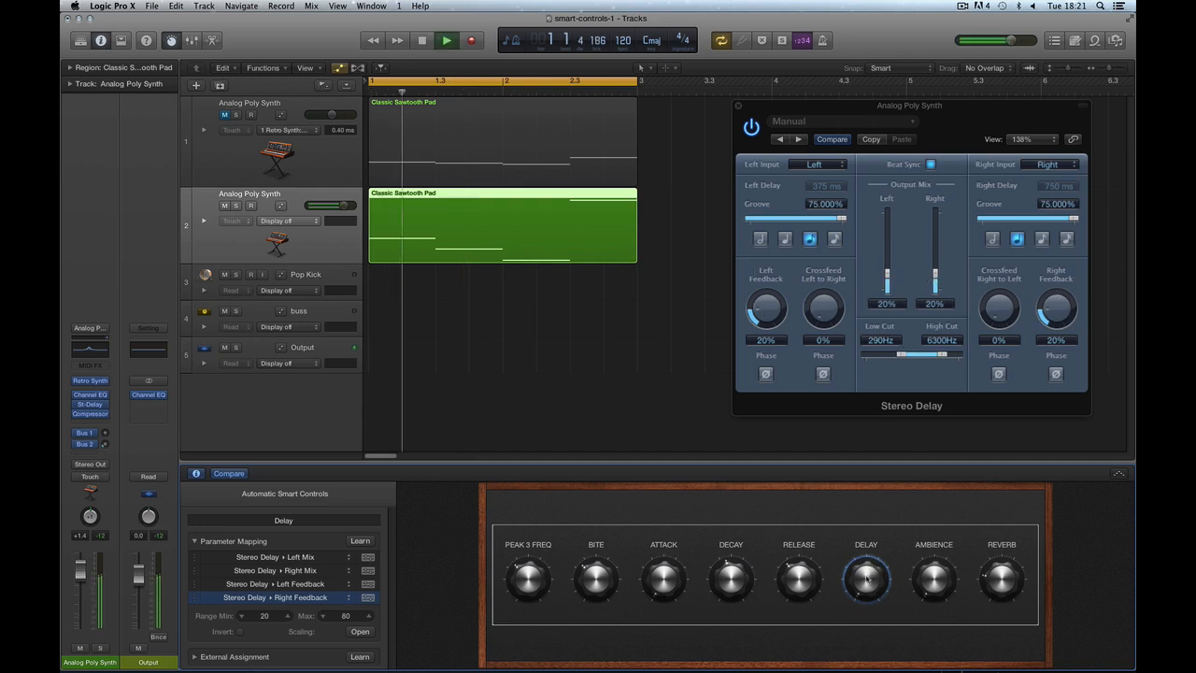
pyautogui.press('space')
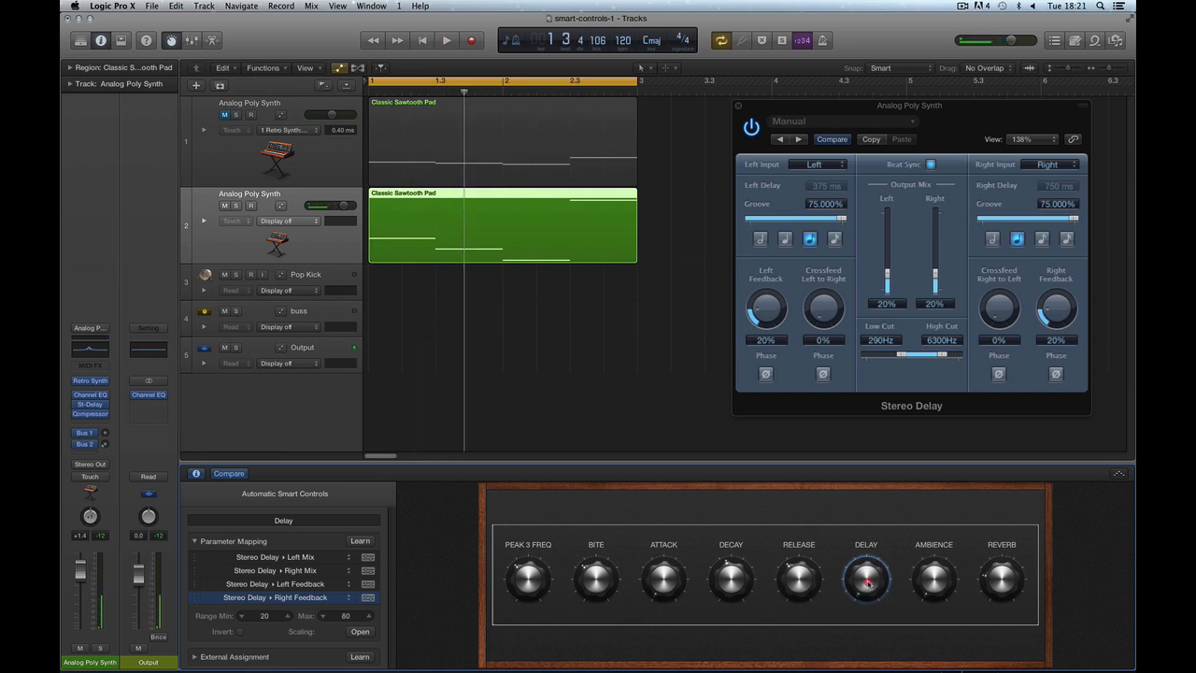
pyautogui.moveTo(866, 581); pyautogui.dragTo(861, 520)
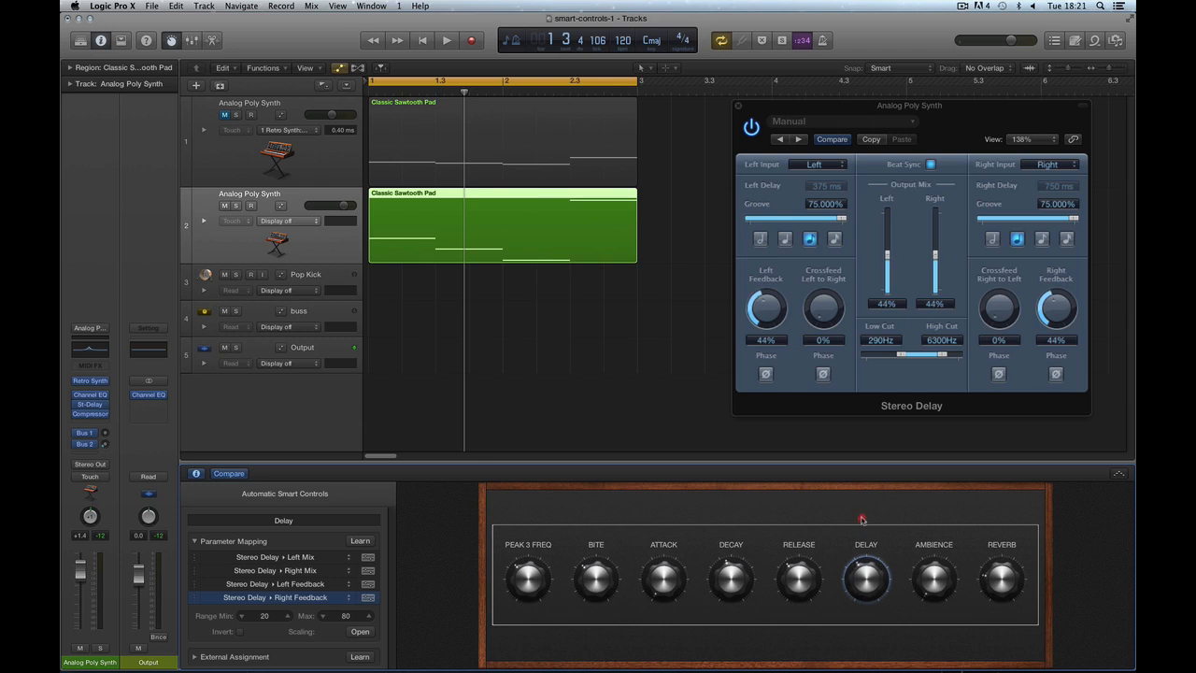
pyautogui.press('space')
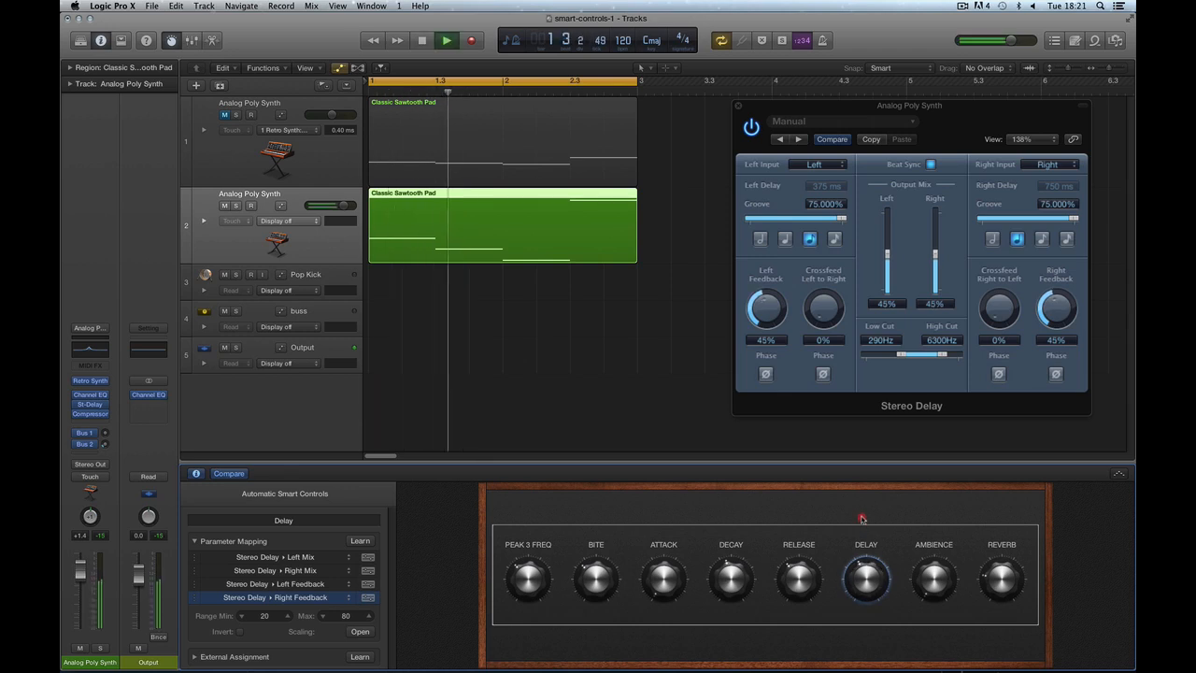
pyautogui.press('space')
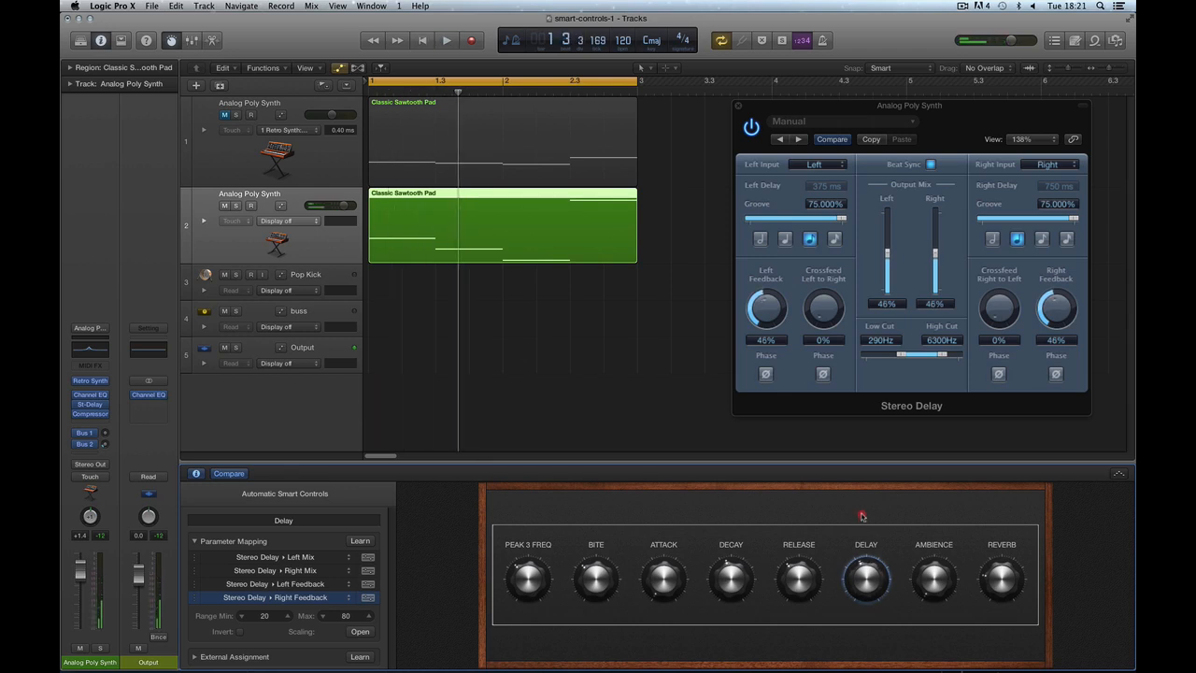
# Audition the region with the Delay knob at about 62% and at its 80% maximum, and return the knob to about 52%.
pyautogui.moveTo(861, 516); pyautogui.dragTo(863, 473)
pyautogui.press('space')
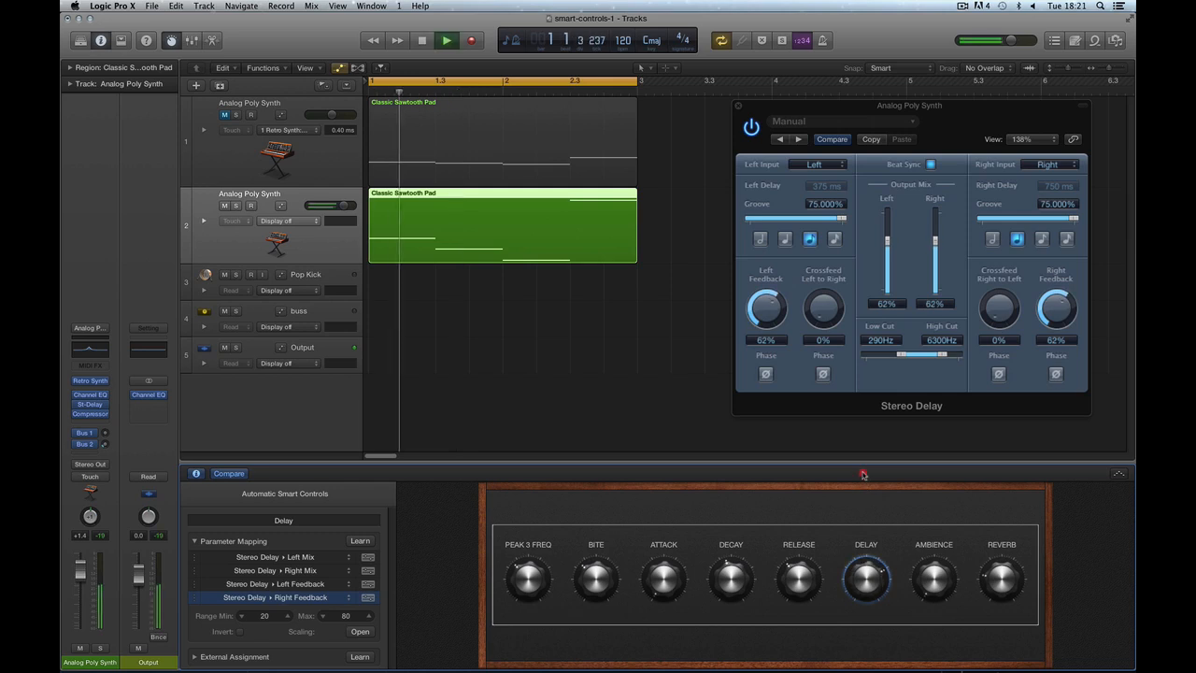
pyautogui.press('space')
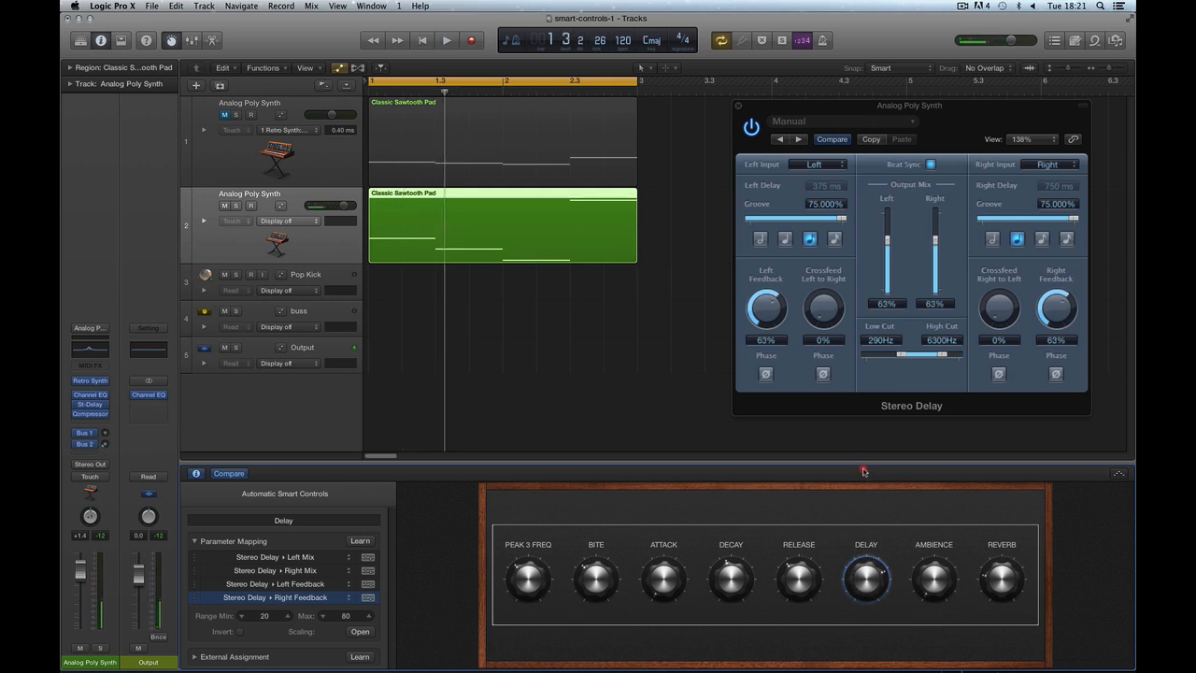
pyautogui.moveTo(863, 471); pyautogui.dragTo(869, 428)
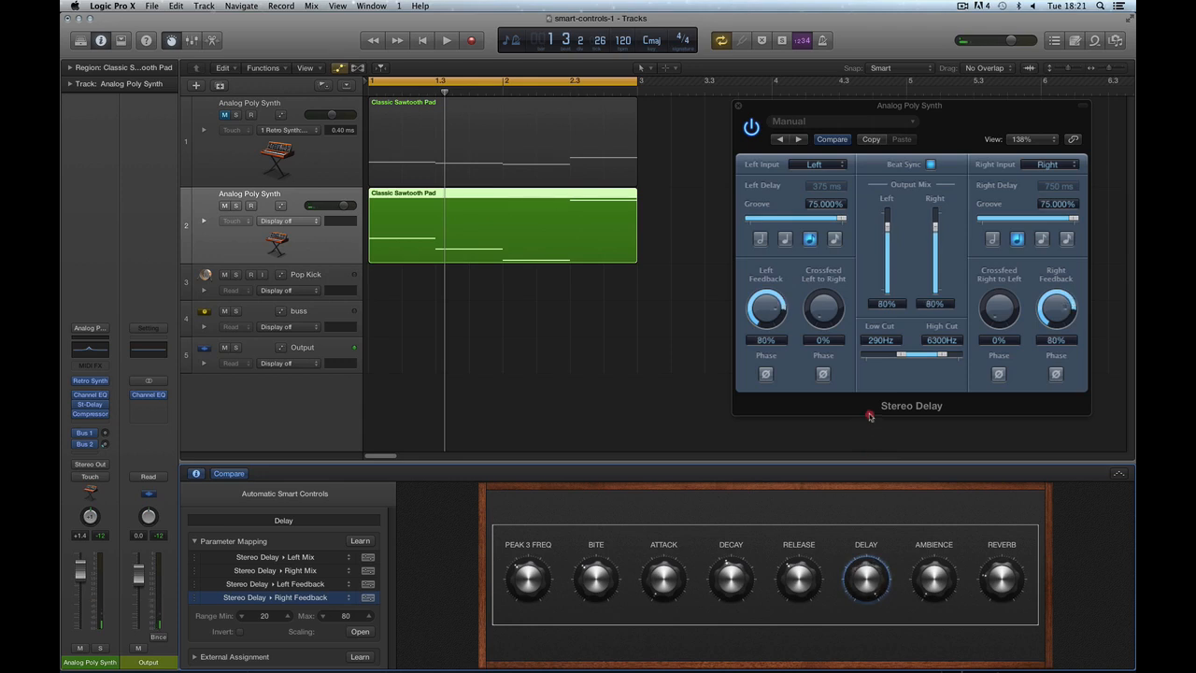
pyautogui.press('space')
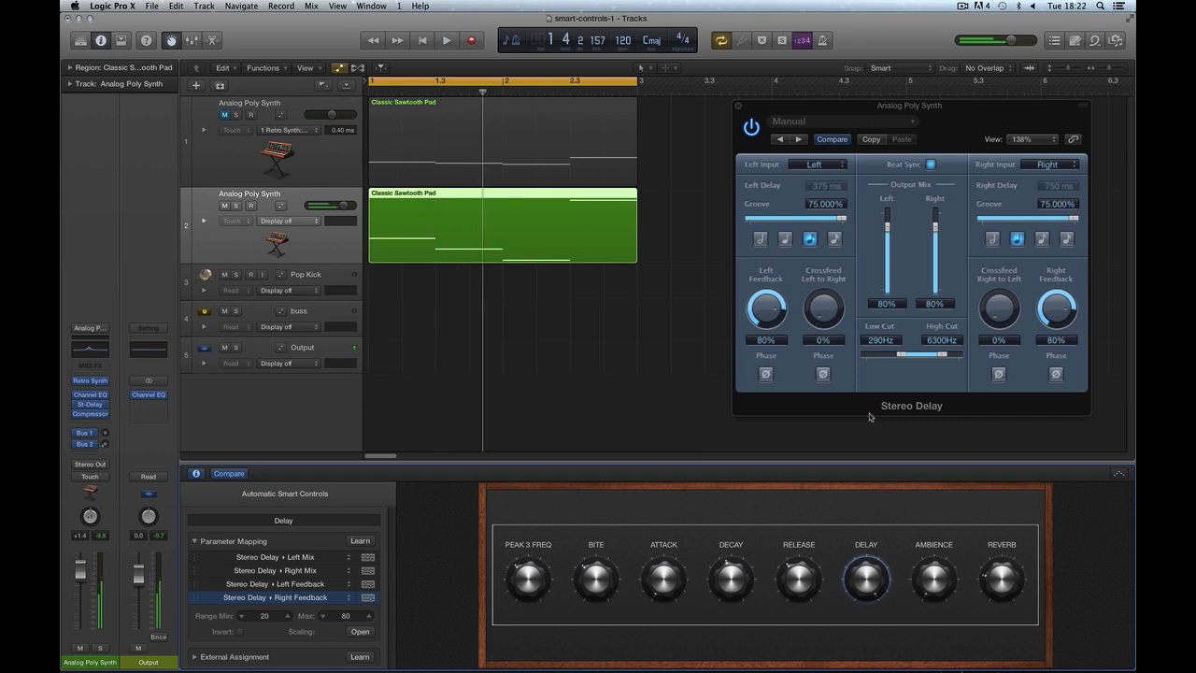
pyautogui.click(869, 413)
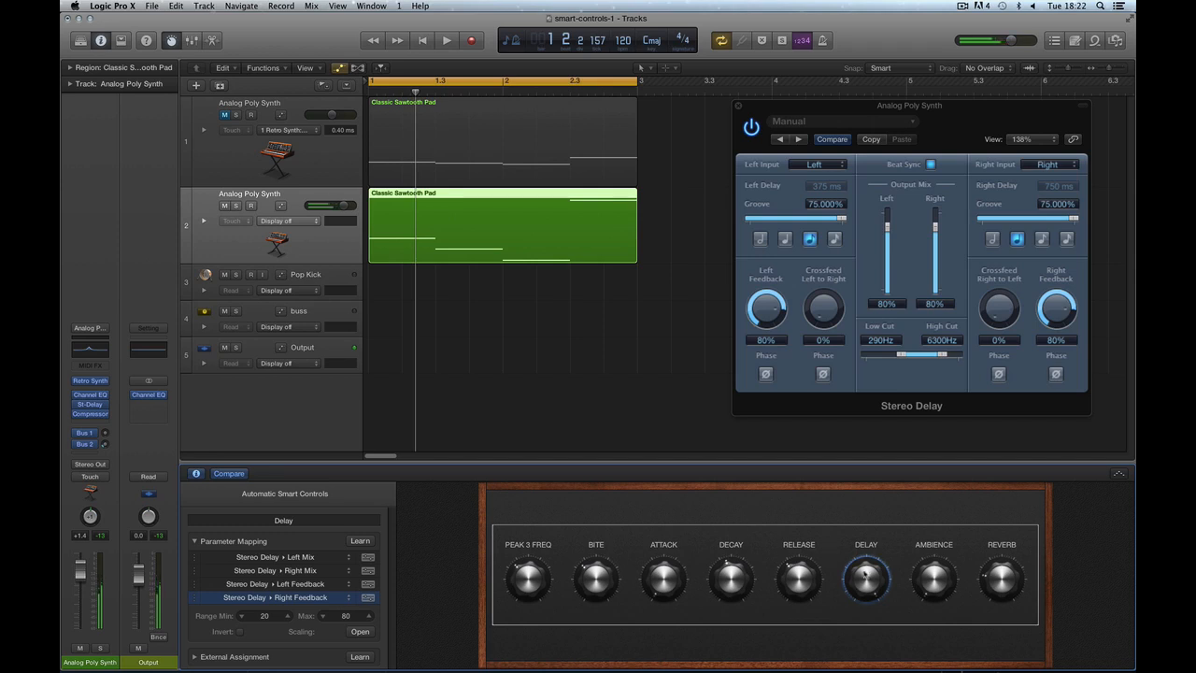
pyautogui.moveTo(866, 573); pyautogui.dragTo(865, 609)
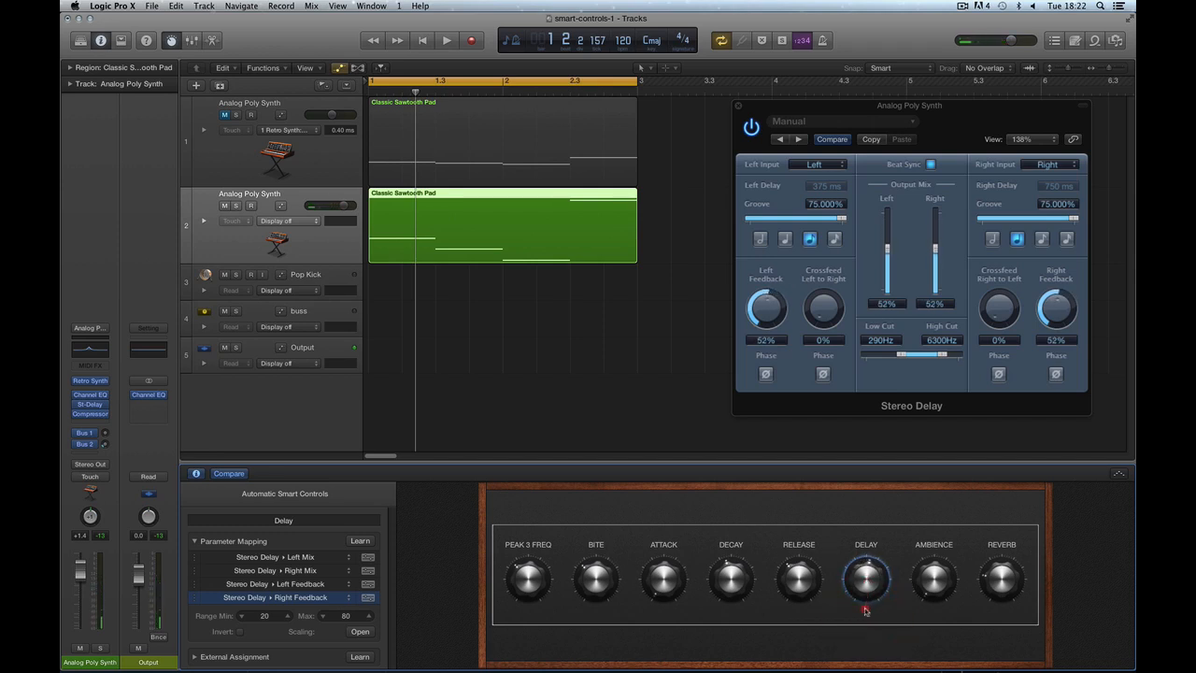
# Try inverting the Left Mix mapping while moving the Delay knob and auditioning the region, and turn Invert back off.
pyautogui.click(193, 559)
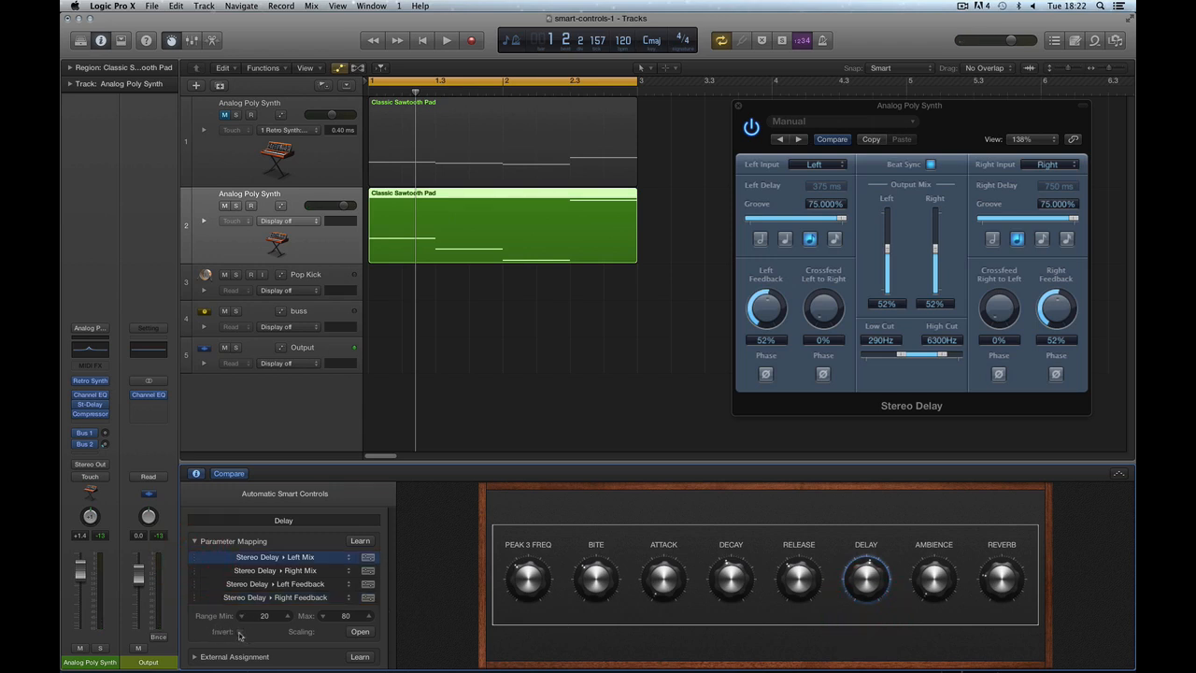
pyautogui.click(195, 571)
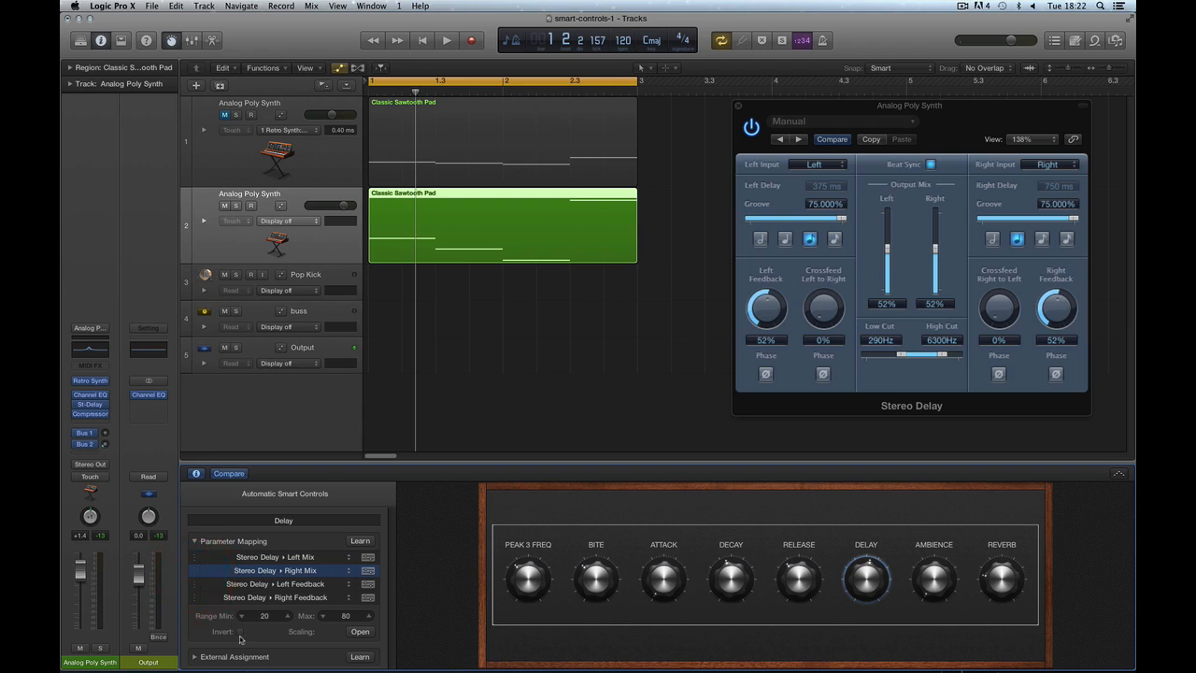
pyautogui.click(194, 558)
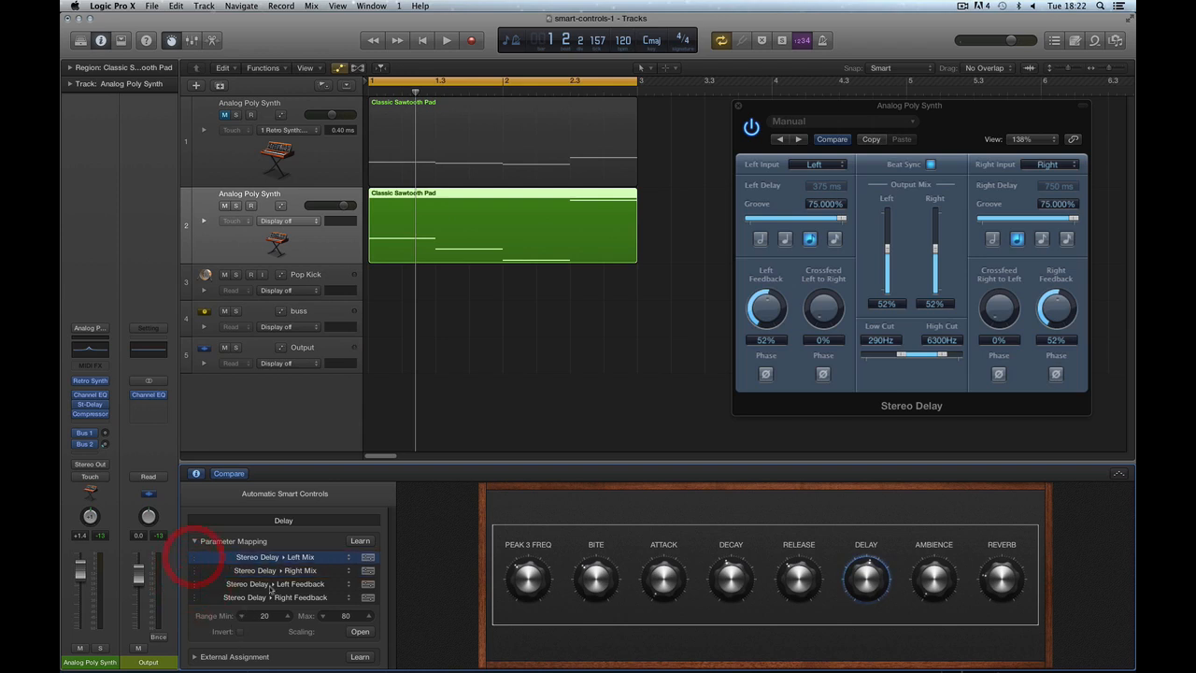
pyautogui.click(245, 634)
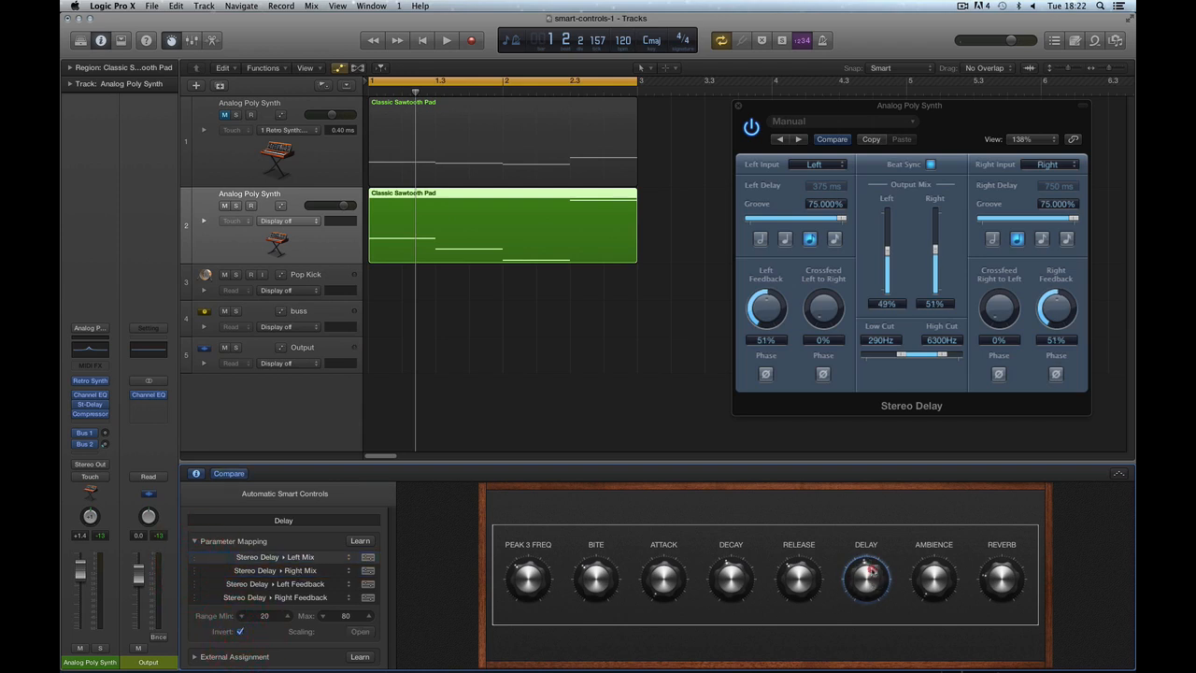
pyautogui.moveTo(872, 570); pyautogui.dragTo(844, 570)
pyautogui.press('space')
pyautogui.press('space')
pyautogui.click(240, 630)
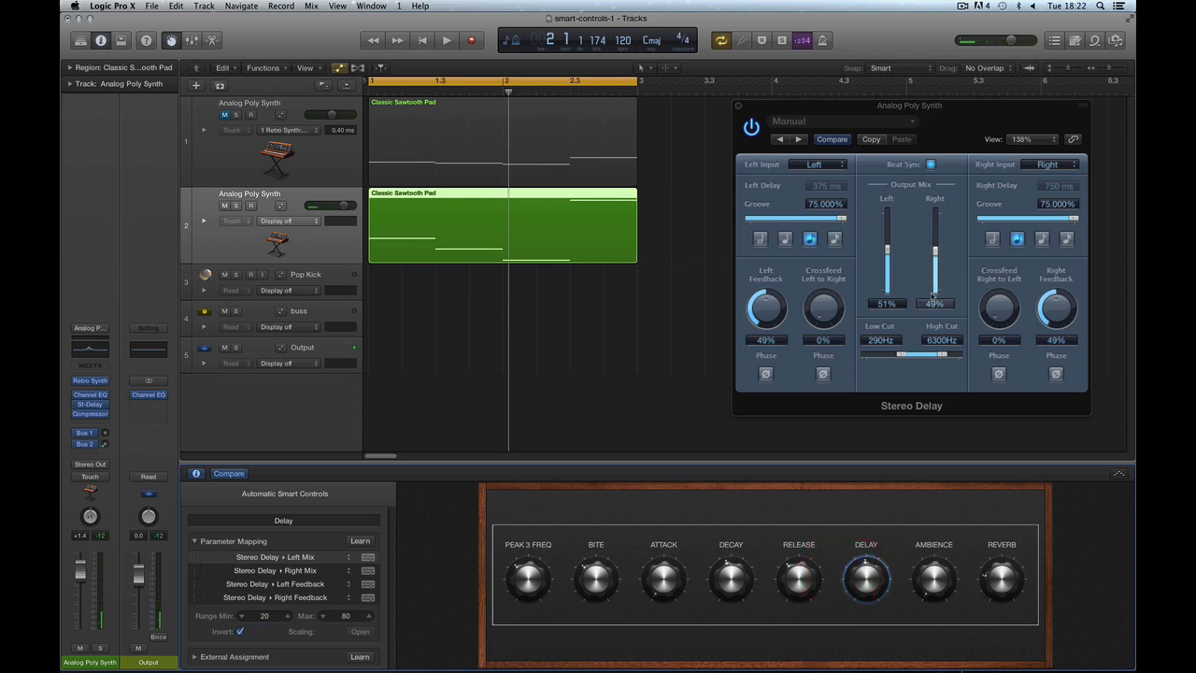
pyautogui.click(240, 633)
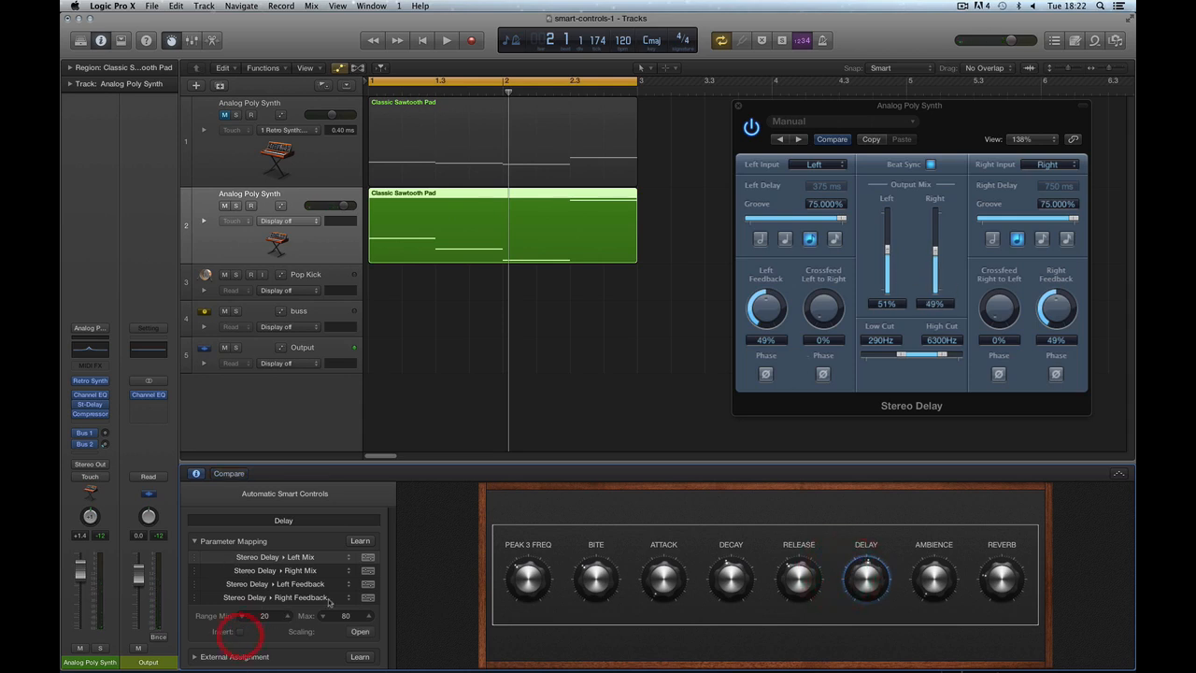
# Invert the Left Feedback and Right Feedback mappings of the Delay knob.
pyautogui.click(198, 584)
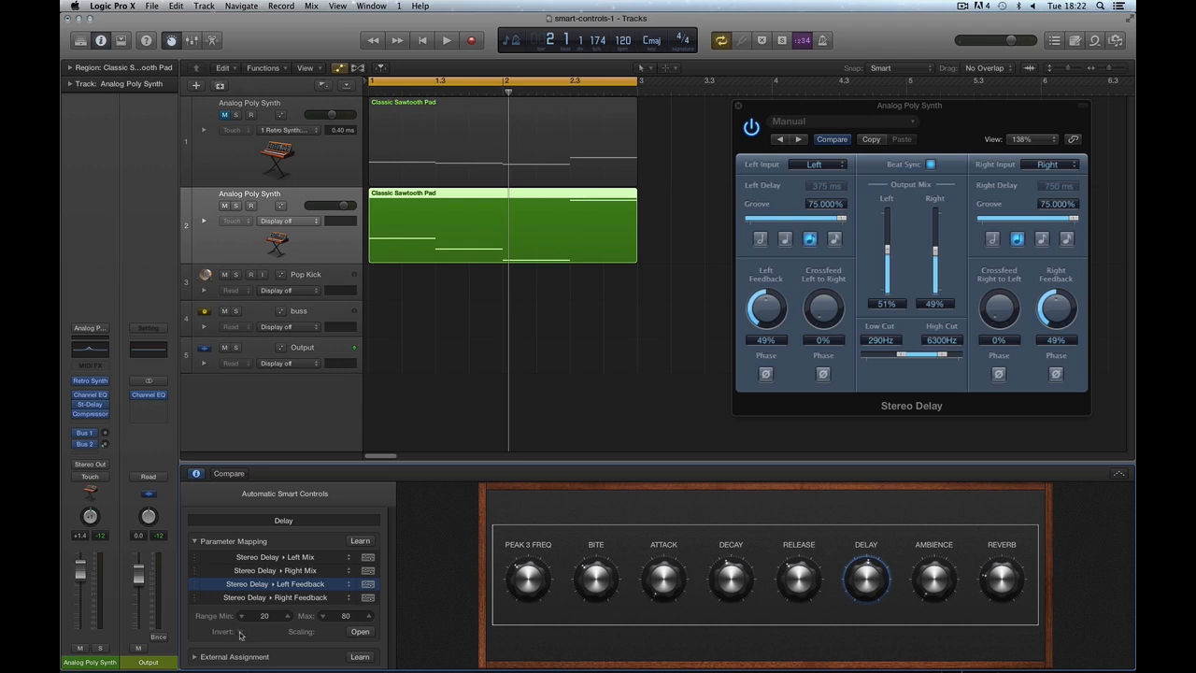
pyautogui.click(240, 632)
pyautogui.click(200, 596)
pyautogui.click(240, 632)
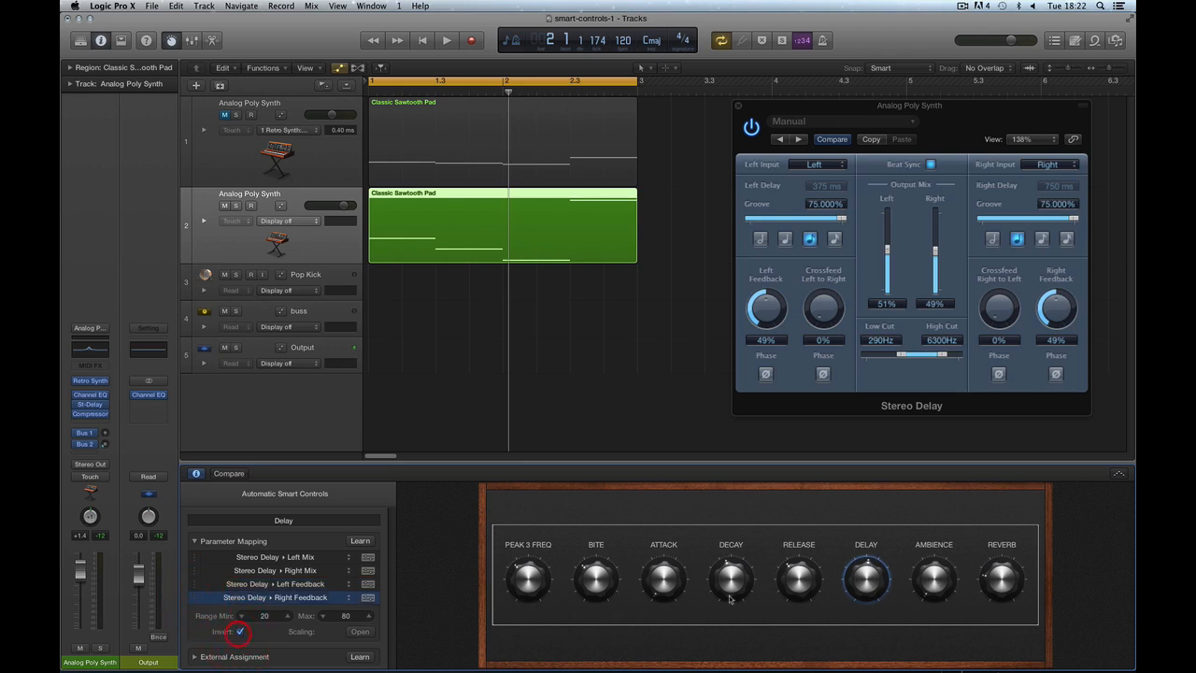
# Sweep the Delay knob up and down its range to test the inverted feedback against the mix, auditioning the region and ending at minimum.
pyautogui.moveTo(880, 607); pyautogui.dragTo(876, 504)
pyautogui.moveTo(876, 494); pyautogui.dragTo(881, 635)
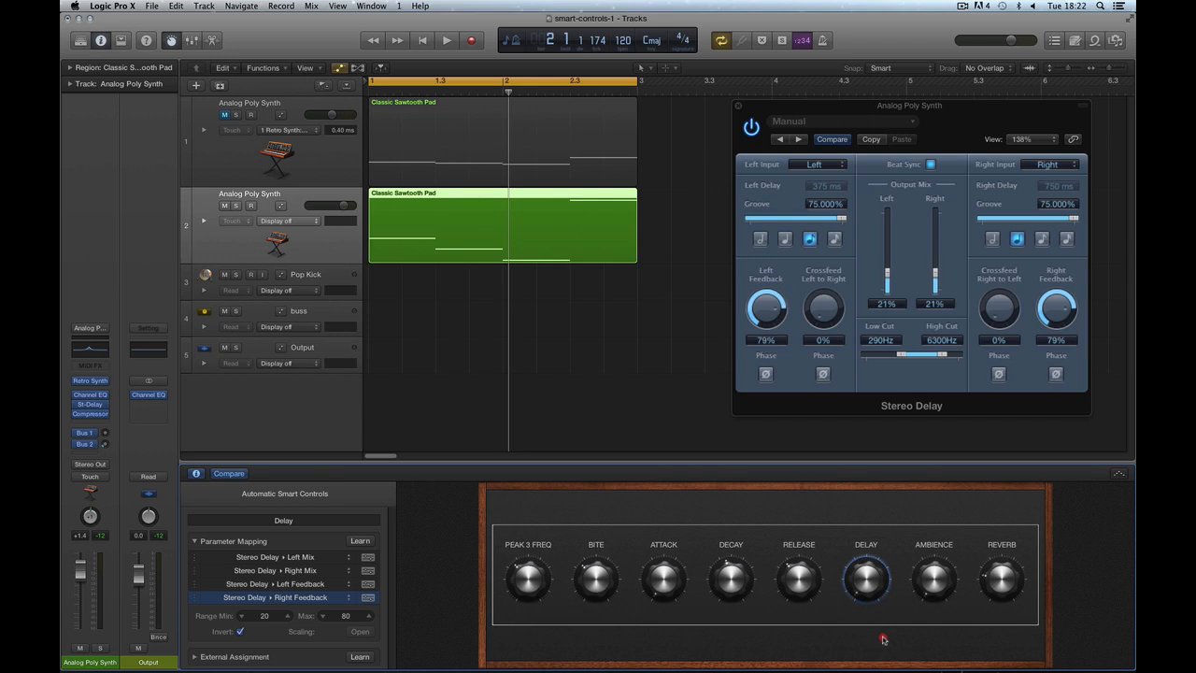
pyautogui.press('space')
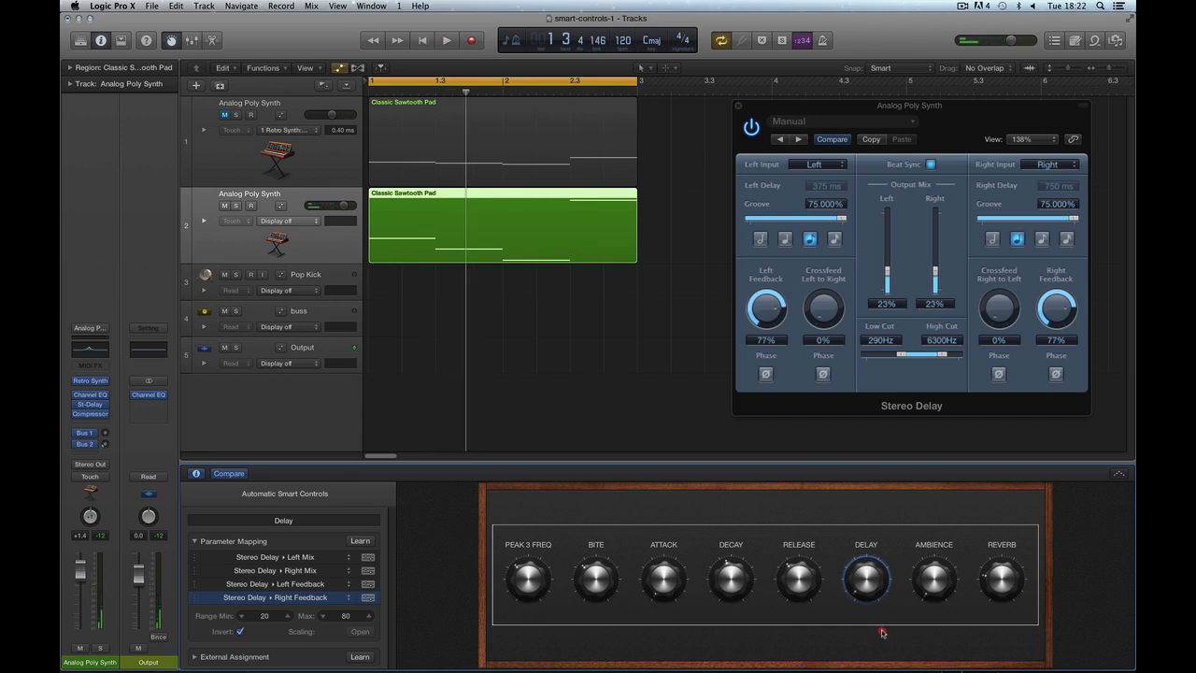
pyautogui.moveTo(881, 632); pyautogui.dragTo(873, 529)
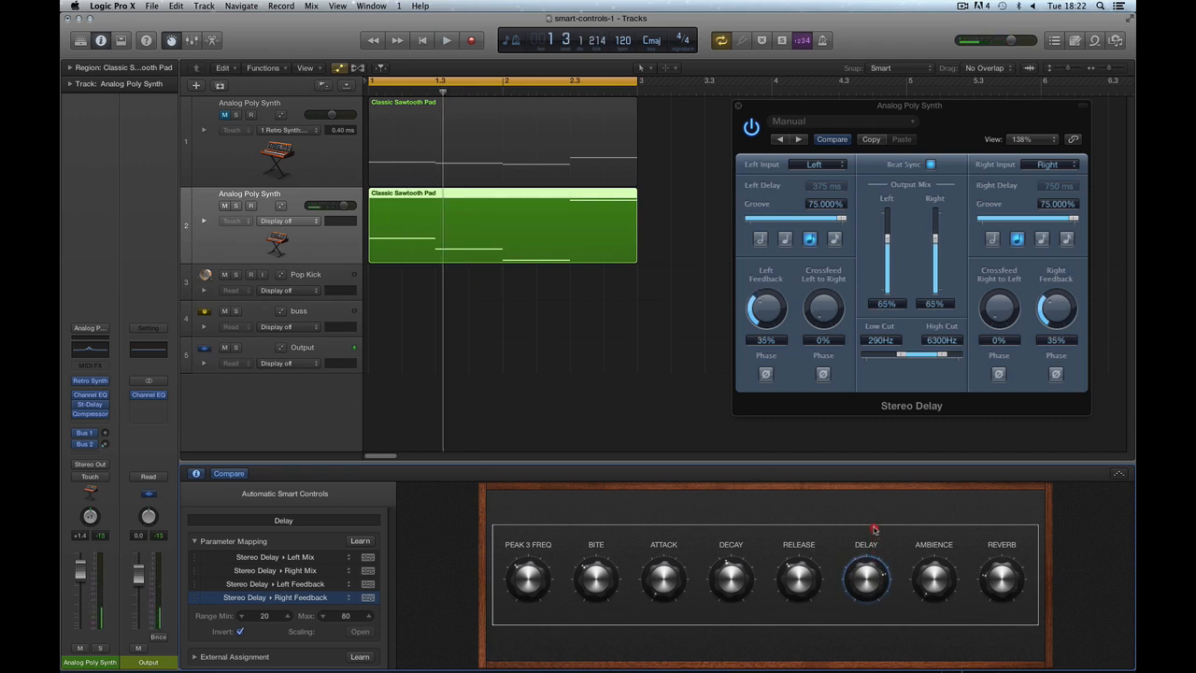
pyautogui.moveTo(874, 530); pyautogui.dragTo(878, 645)
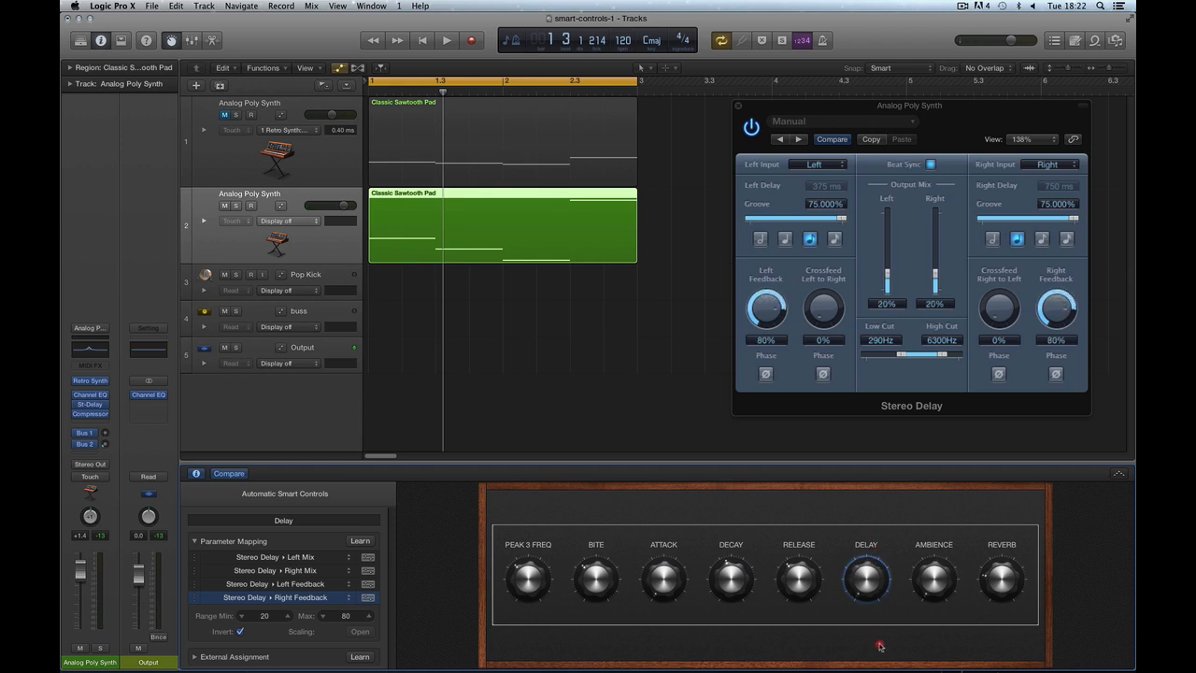
# Audition the region repeatedly with the Delay knob at minimum, and turn the knob up.
pyautogui.press('space')
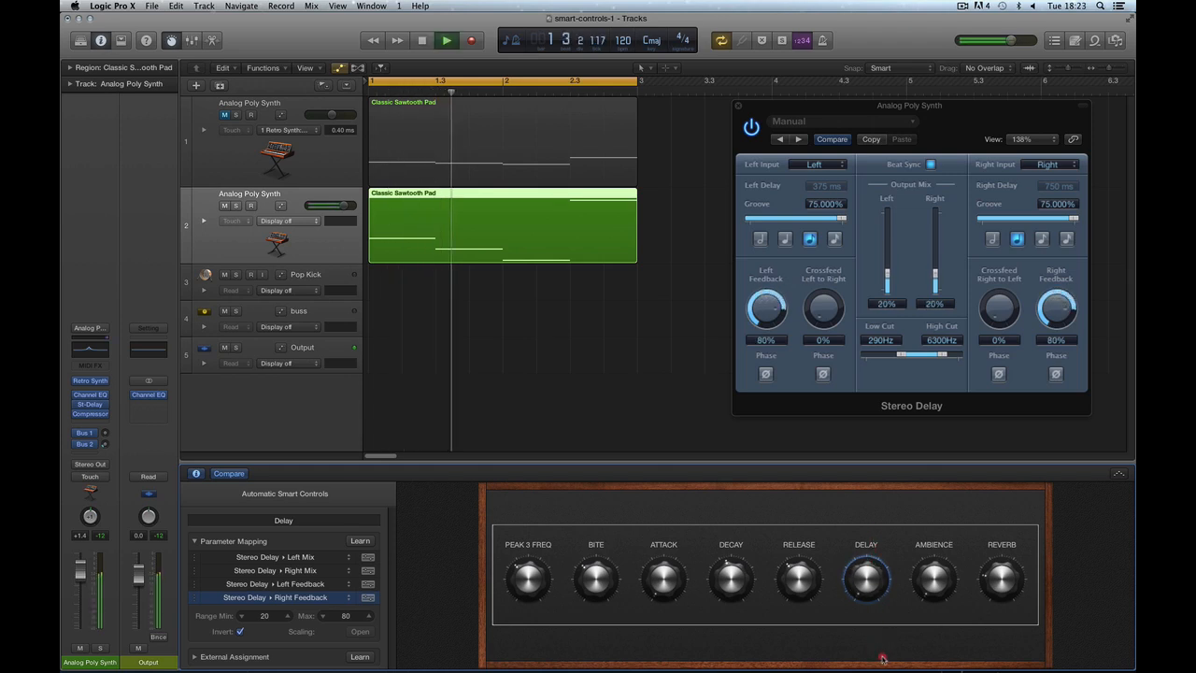
pyautogui.press('space')
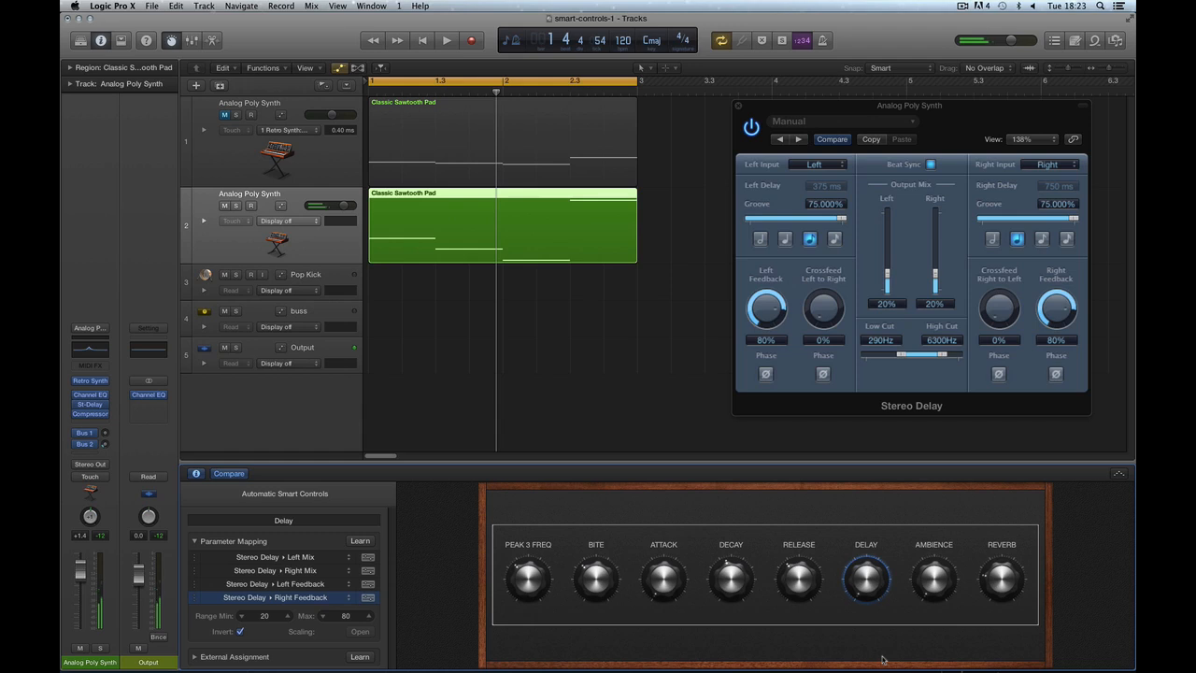
pyautogui.press('space')
pyautogui.press('space')
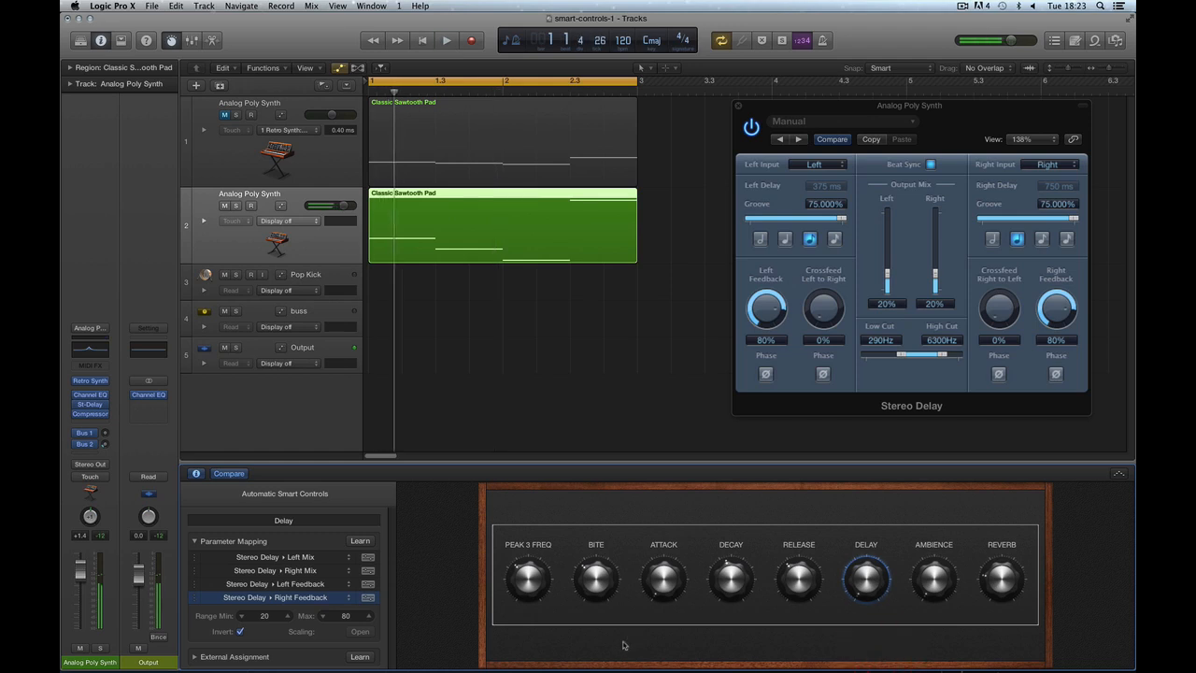
pyautogui.moveTo(878, 648); pyautogui.dragTo(875, 541)
pyautogui.moveTo(873, 585)
pyautogui.mouseDown()
pyautogui.moveTo(870, 507)
pyautogui.moveTo(870, 601)
pyautogui.moveTo(878, 511)
pyautogui.moveTo(874, 595)
pyautogui.moveTo(874, 581)
pyautogui.mouseUp()
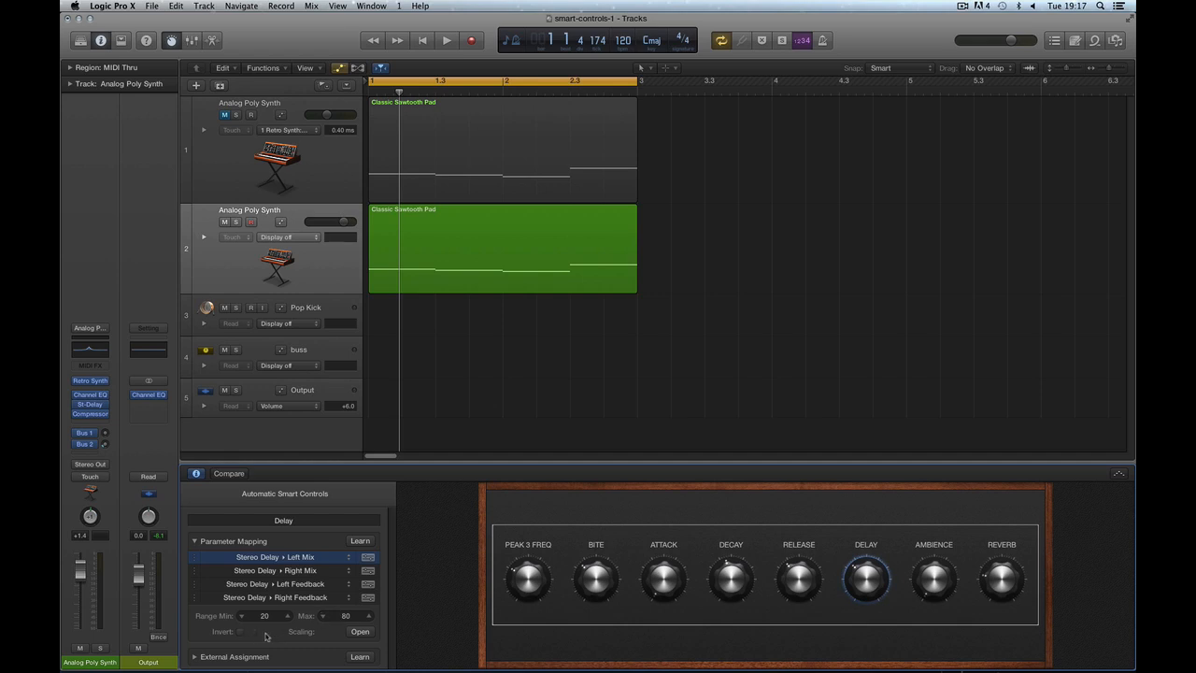
# Open the scaling graph of the Delay knob's Left Mix mapping, look at its curve and close it.
pyautogui.click(360, 632)
pyautogui.moveTo(826, 128); pyautogui.dragTo(809, 131)
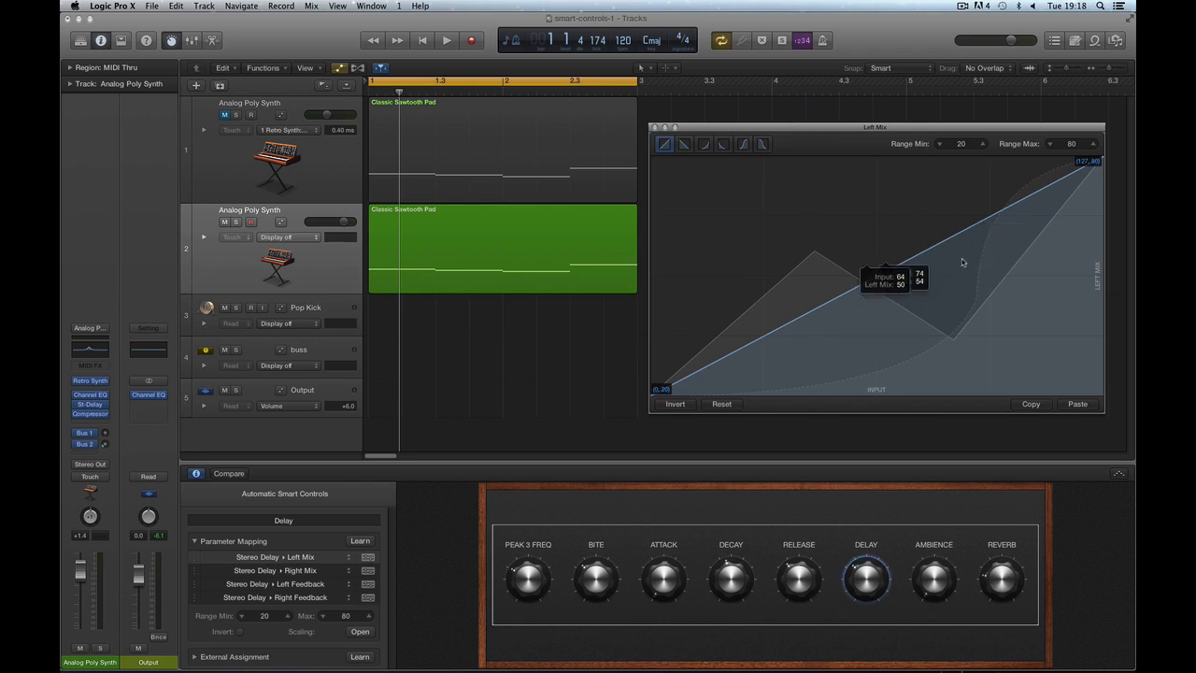
pyautogui.click(654, 128)
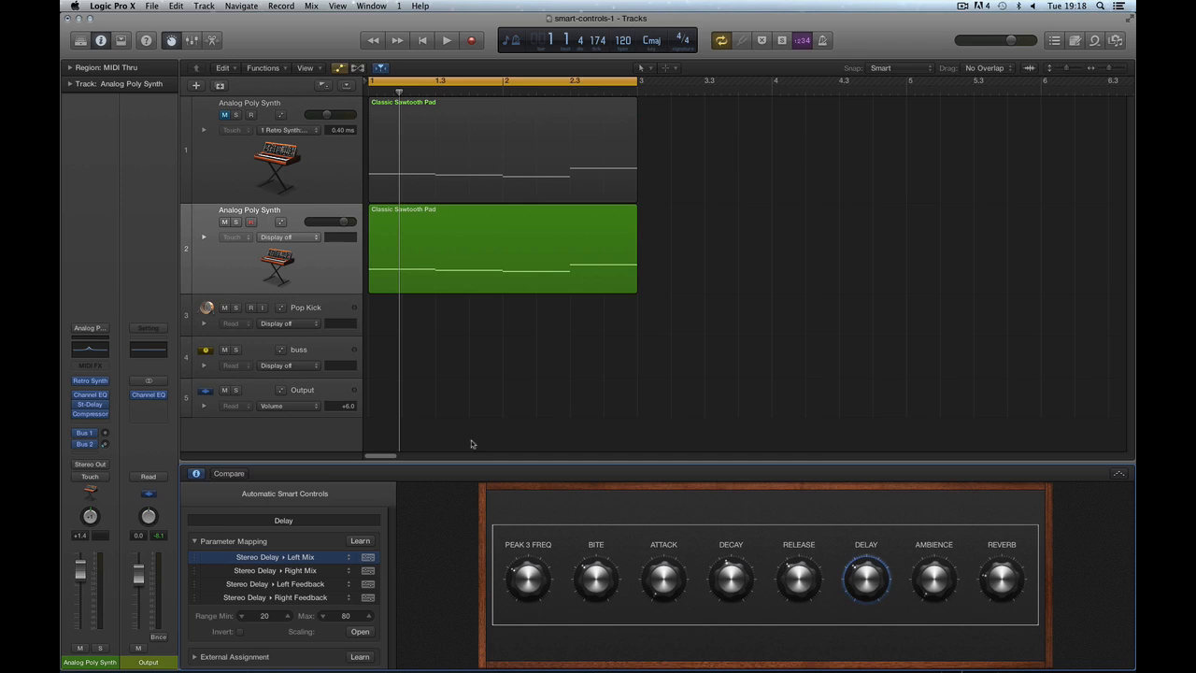
# Make the first Analog Poly Synth track audible in place of the second, and open the scaling graph of its LFO Rate knob.
pyautogui.click(337, 169)
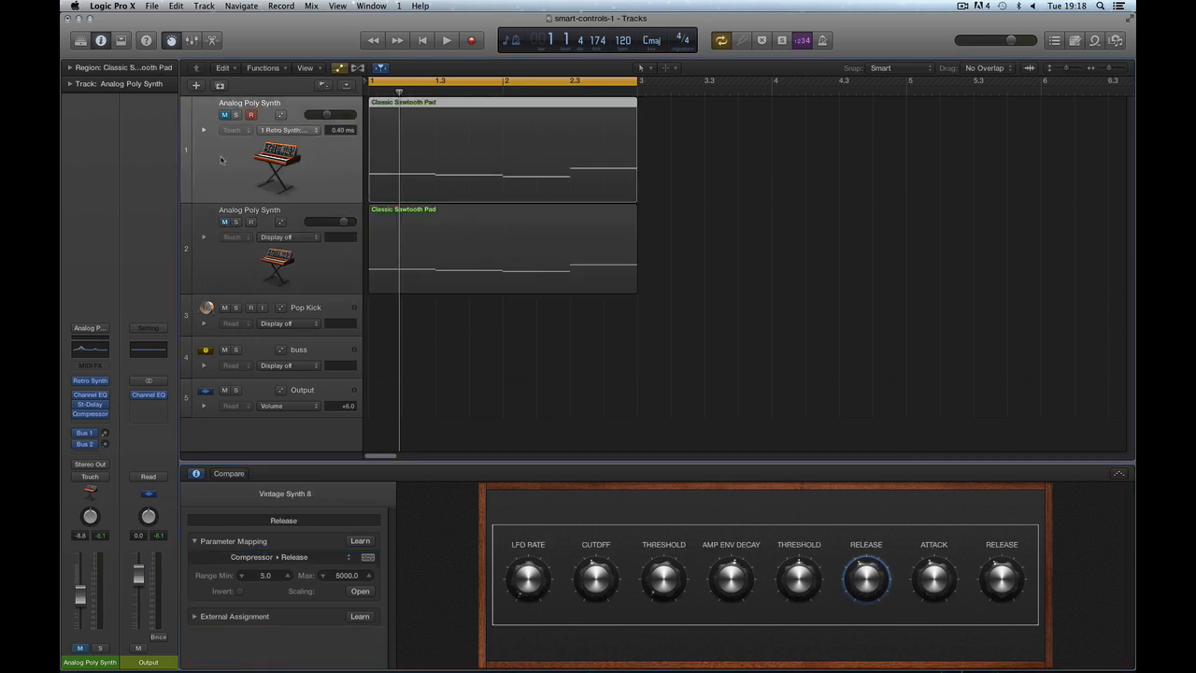
pyautogui.click(224, 114)
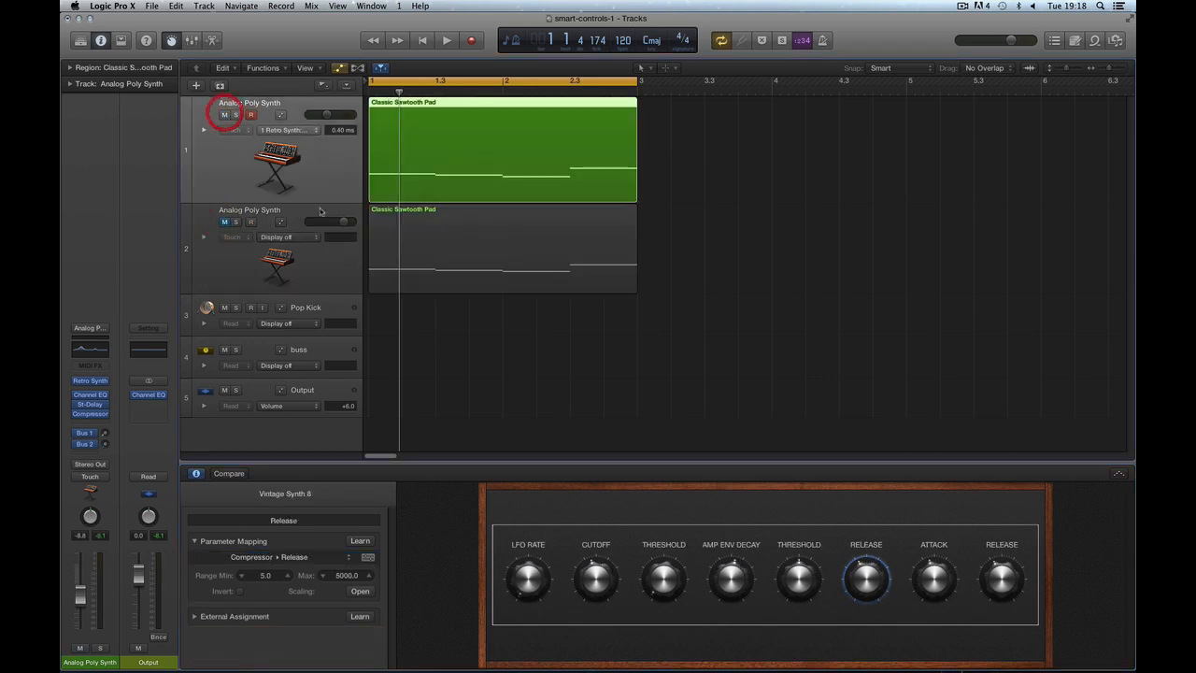
pyautogui.click(512, 583)
pyautogui.click(360, 590)
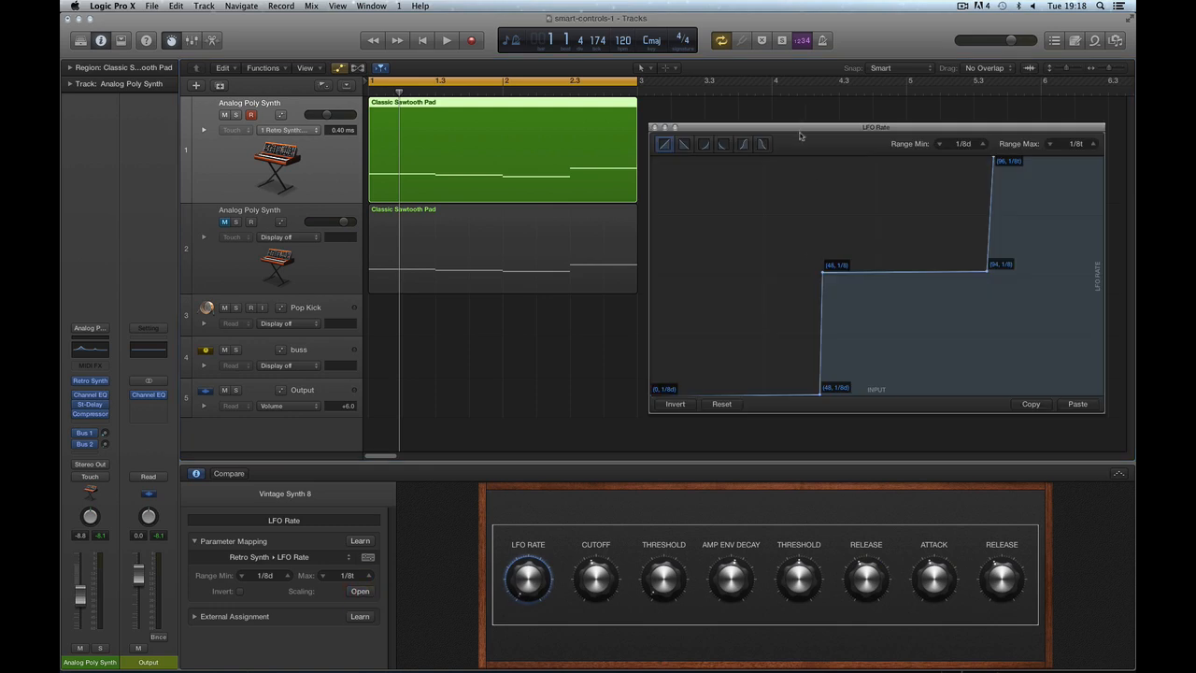
pyautogui.moveTo(802, 130); pyautogui.dragTo(808, 124)
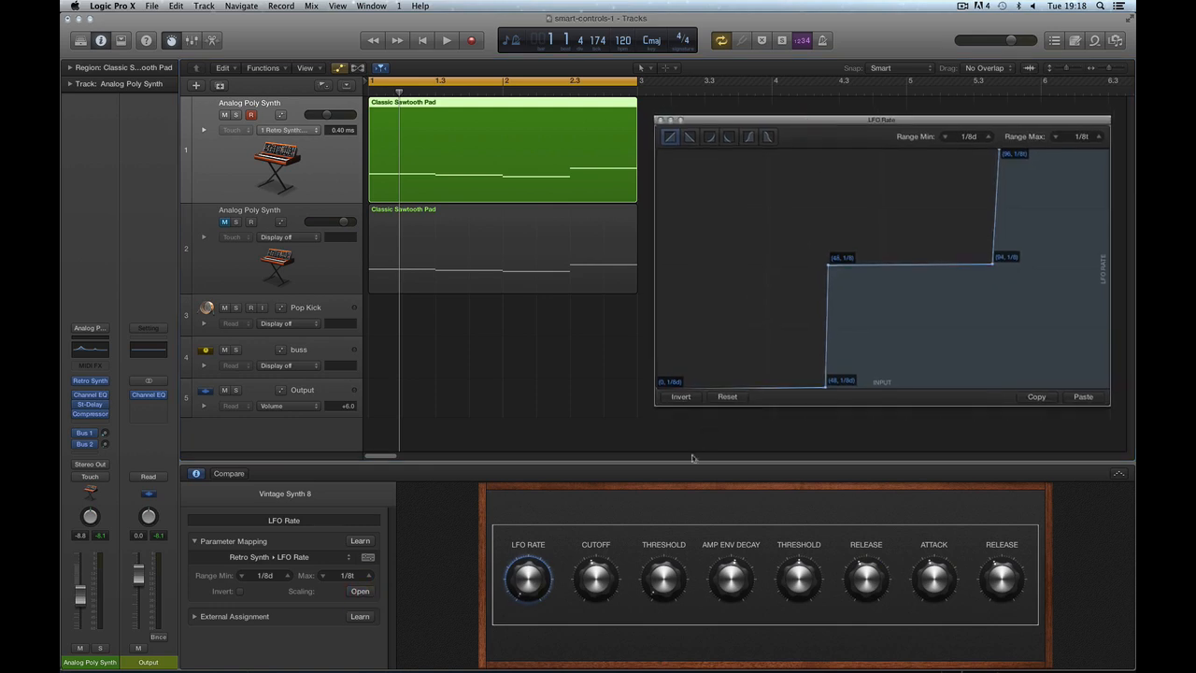
# Turn the LFO Rate knob while auditioning the region to test its stepped scaling curve, and close the scaling graph.
pyautogui.moveTo(530, 596); pyautogui.dragTo(525, 561)
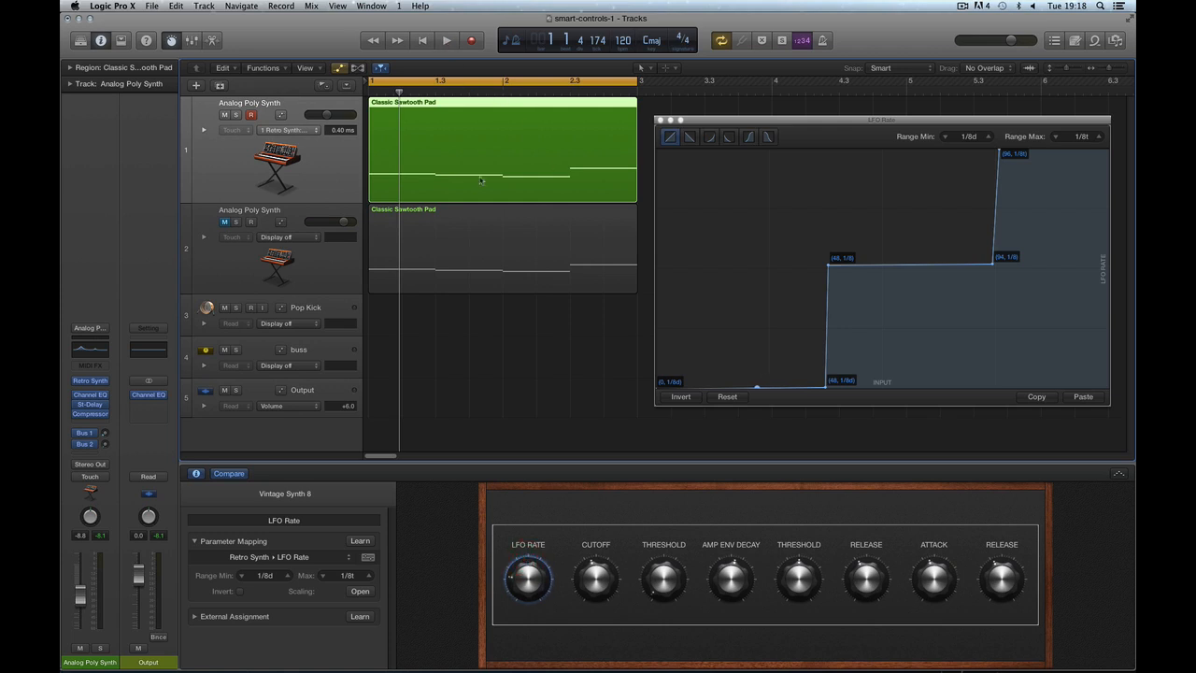
pyautogui.press('space')
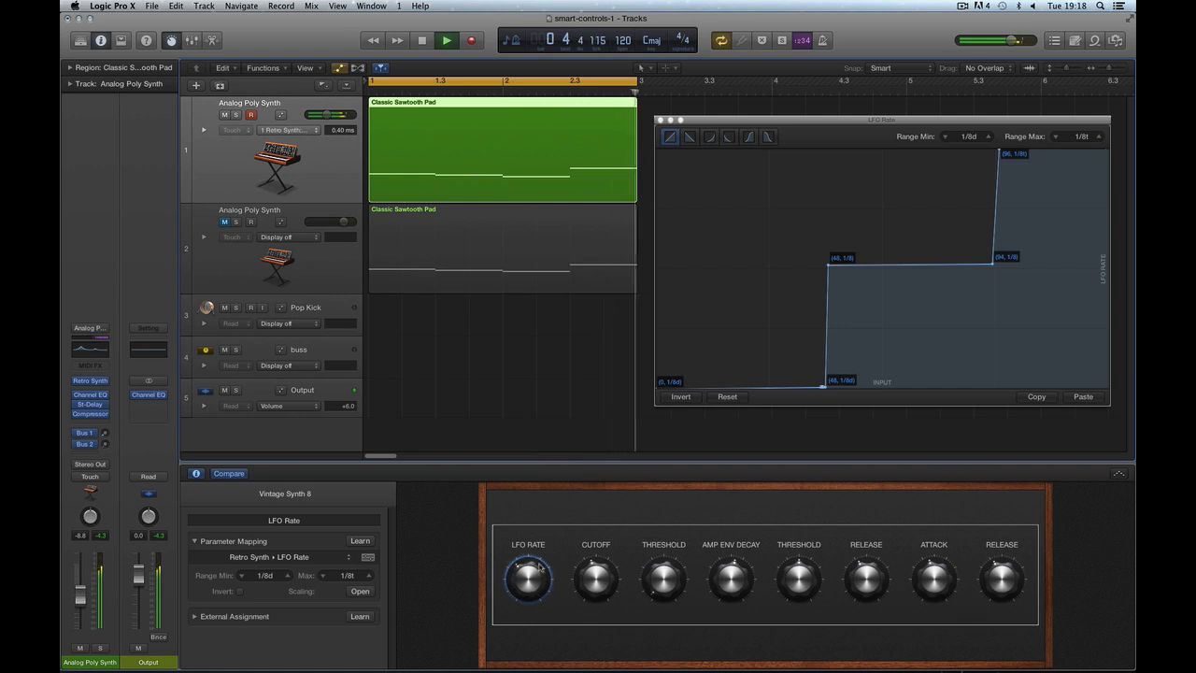
pyautogui.press('space')
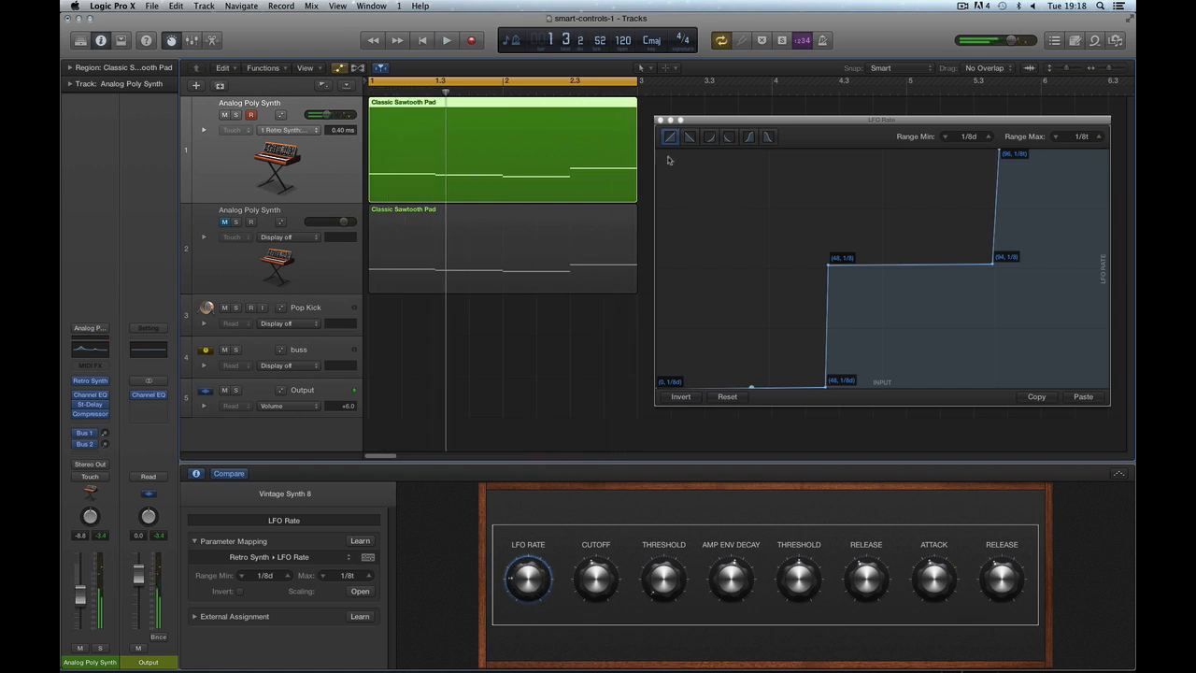
pyautogui.click(659, 120)
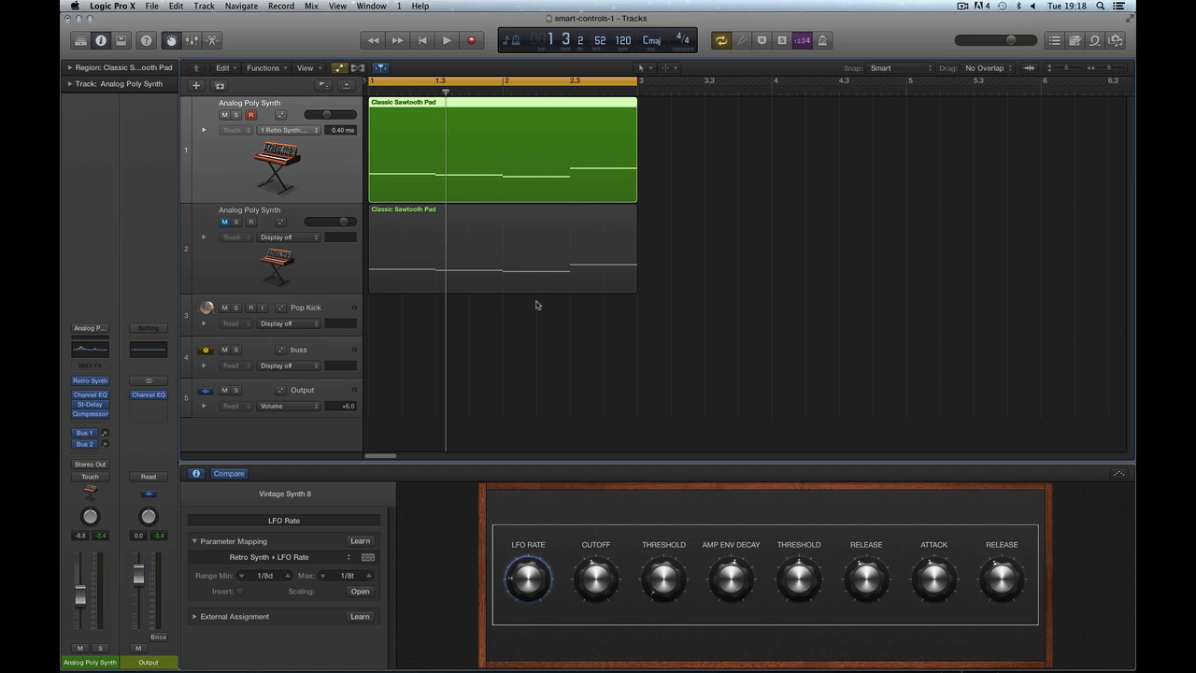
# Select the Output track, reduce the height of all tracks and enlarge the Output track on its own.
pyautogui.click(317, 390)
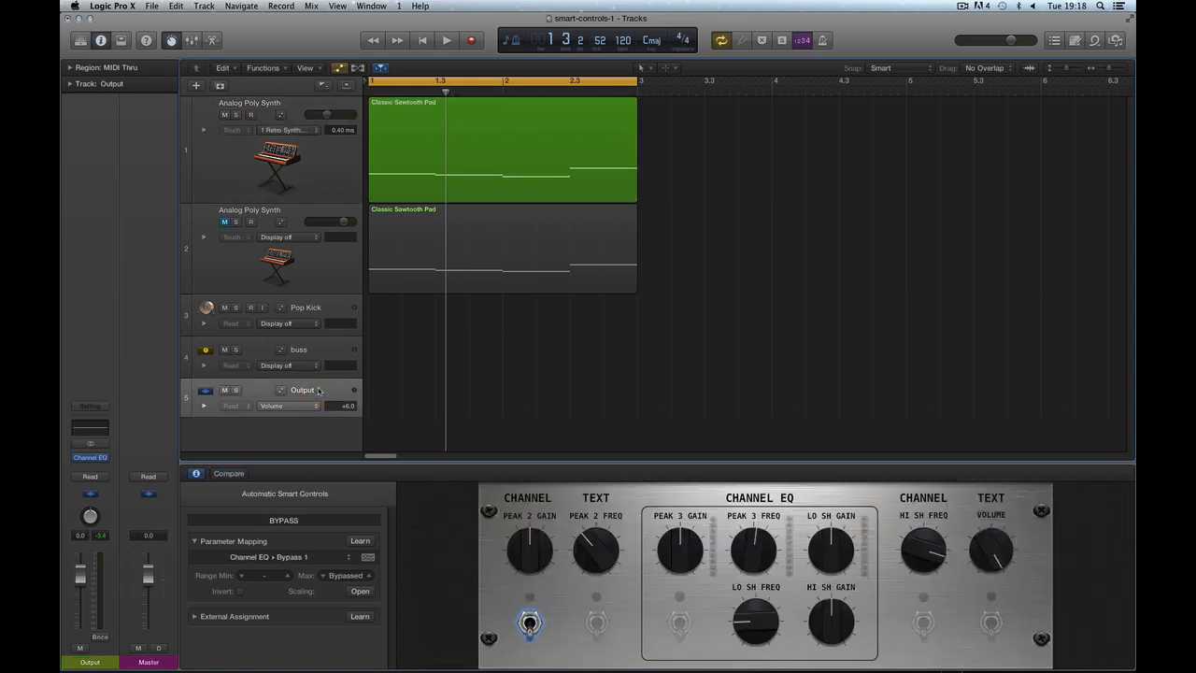
pyautogui.press('super+Up')
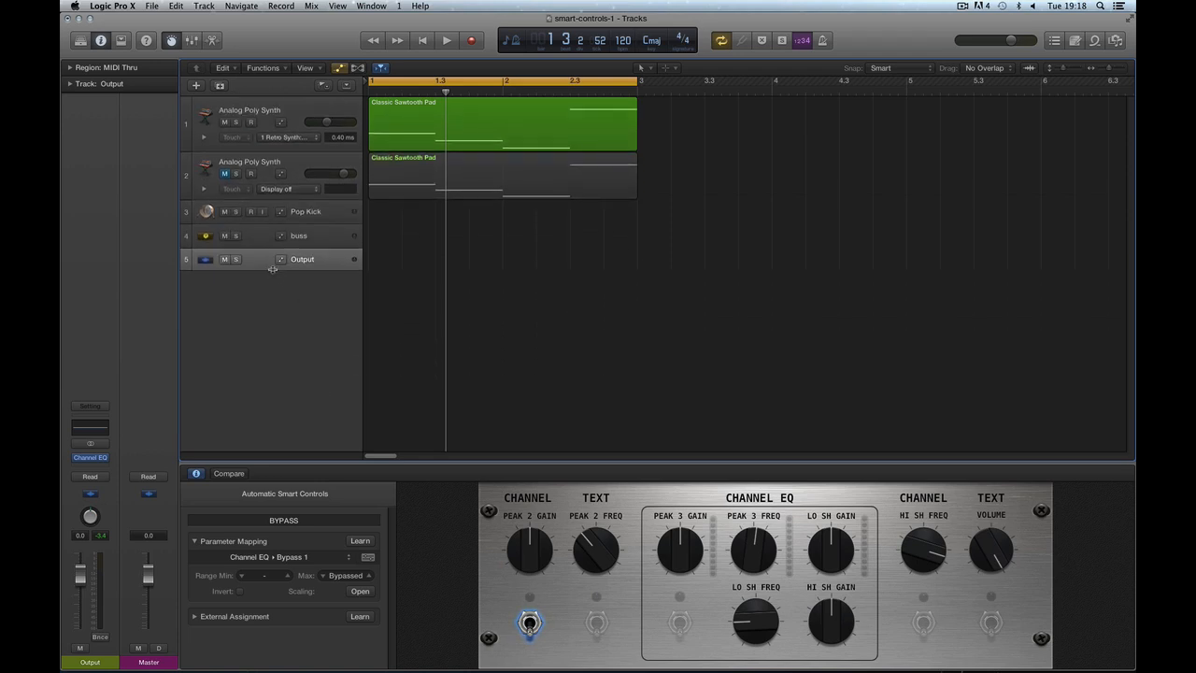
pyautogui.moveTo(276, 270); pyautogui.dragTo(280, 369)
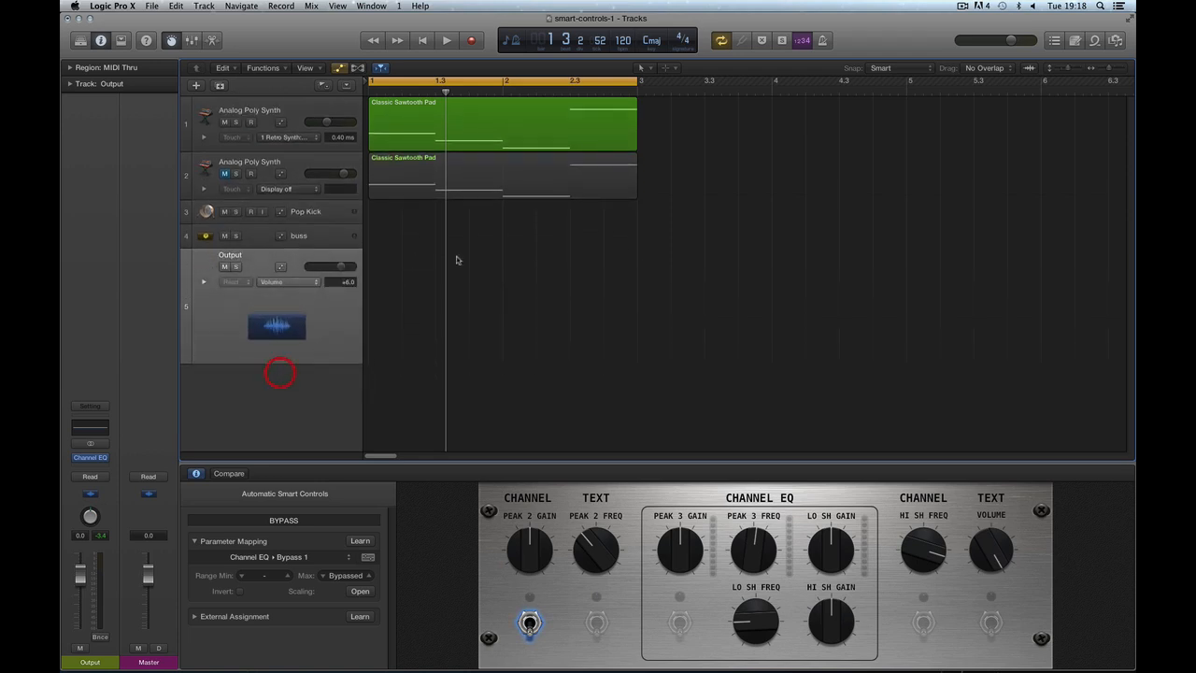
# Copy the first track's Classic Sawtooth Pad region to bars 3 and 5, and extend the cycle range to bar 7.
pyautogui.press('super+Left')
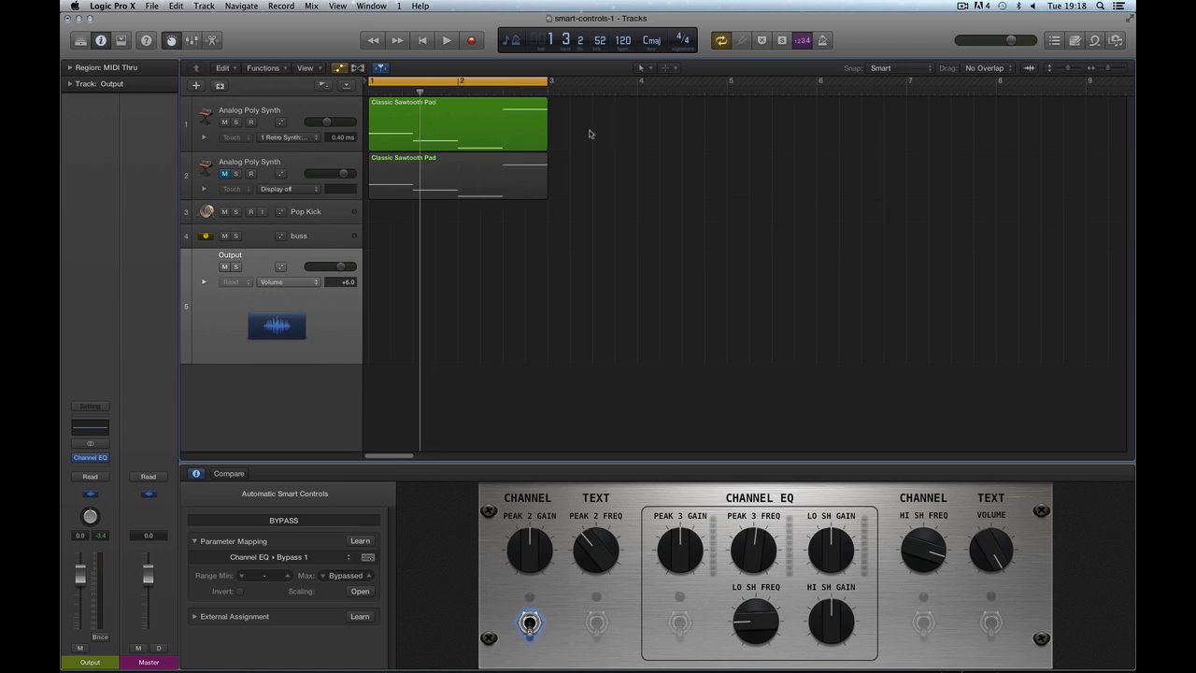
pyautogui.click(405, 121)
pyautogui.moveTo(445, 108); pyautogui.dragTo(790, 113)
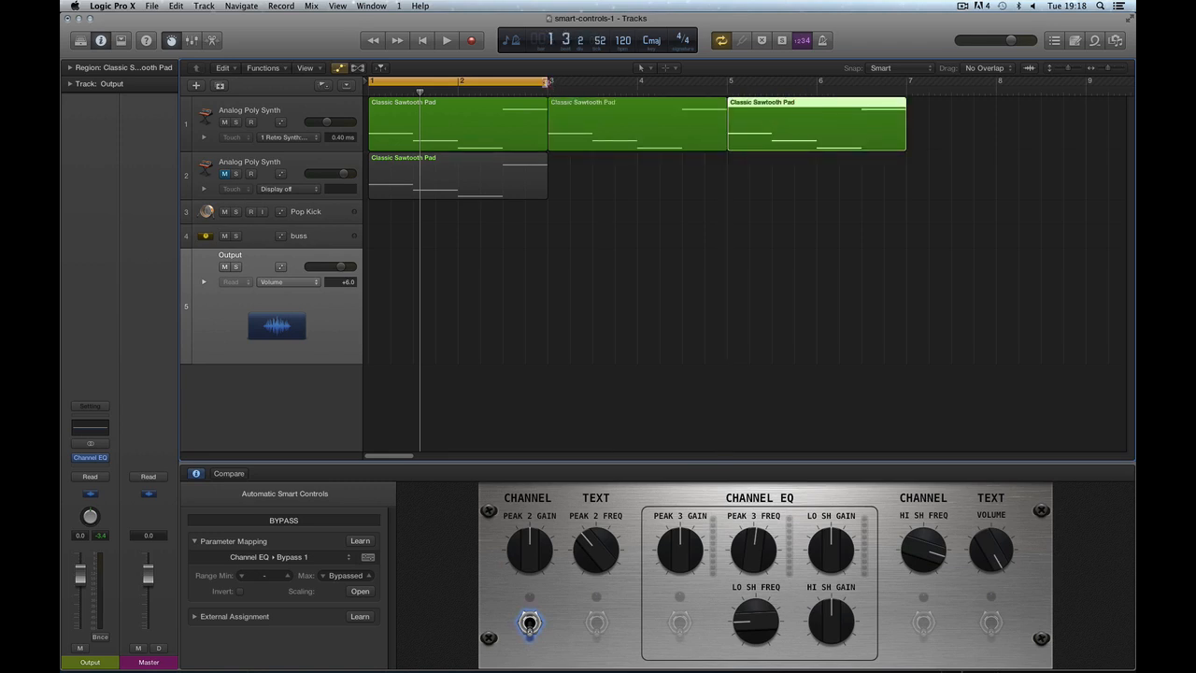
pyautogui.moveTo(546, 82); pyautogui.dragTo(901, 126)
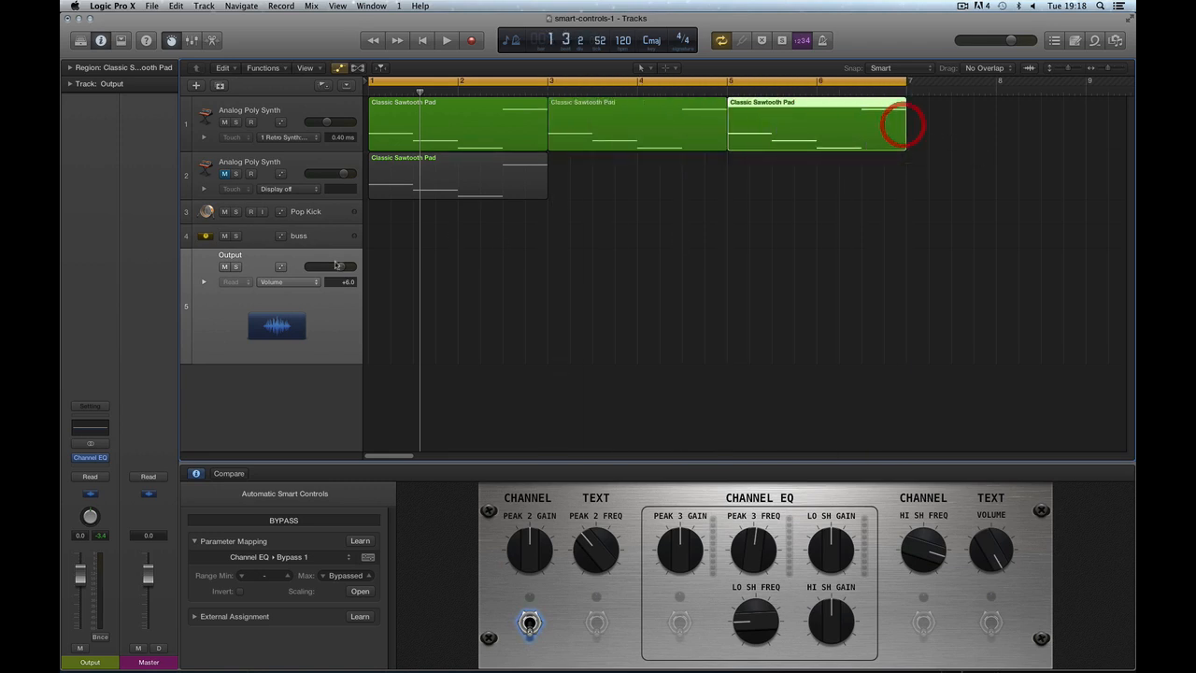
# Make the Output track slightly taller and show its main Volume automation.
pyautogui.moveTo(307, 362); pyautogui.dragTo(308, 379)
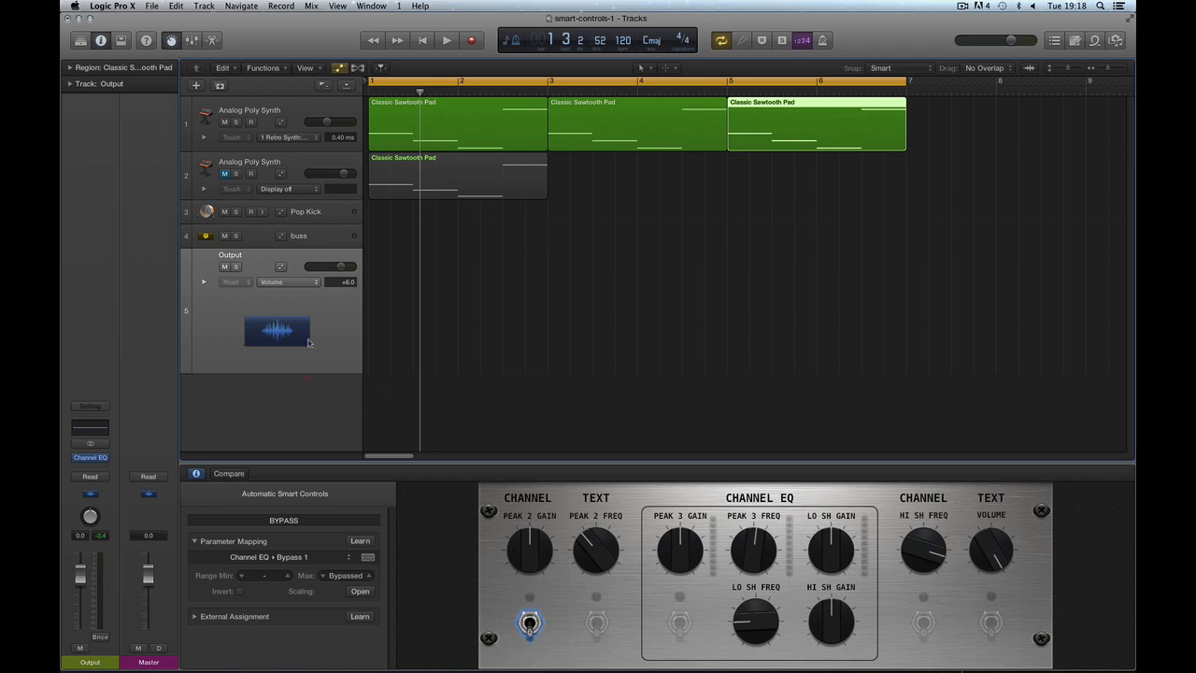
pyautogui.click(292, 282)
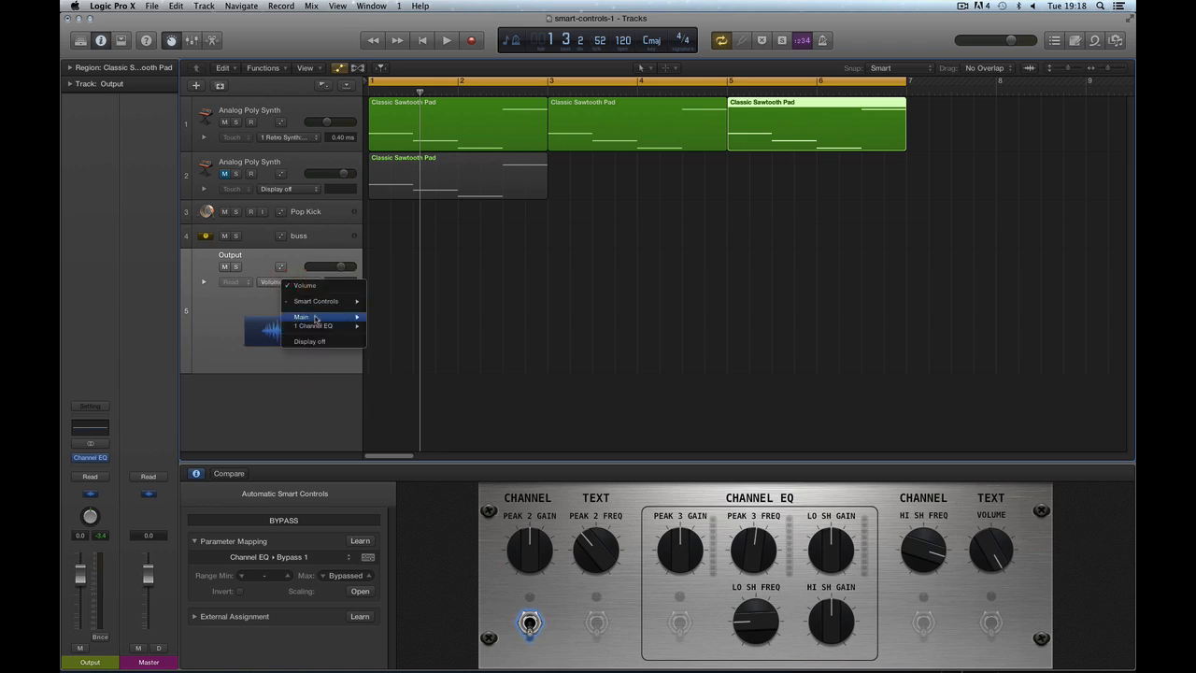
pyautogui.moveTo(337, 316)
pyautogui.click(393, 317)
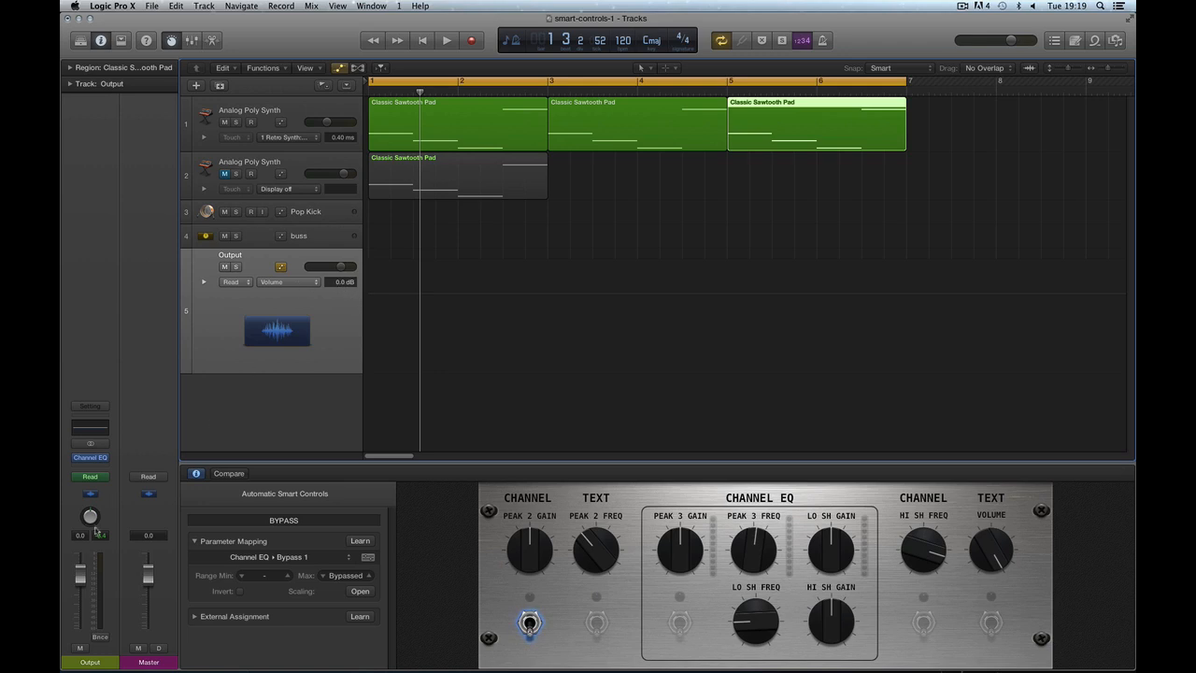
# Select the Output track's Volume Smart Control and nudge the channel fader down and back to about 0 dB.
pyautogui.click(1001, 549)
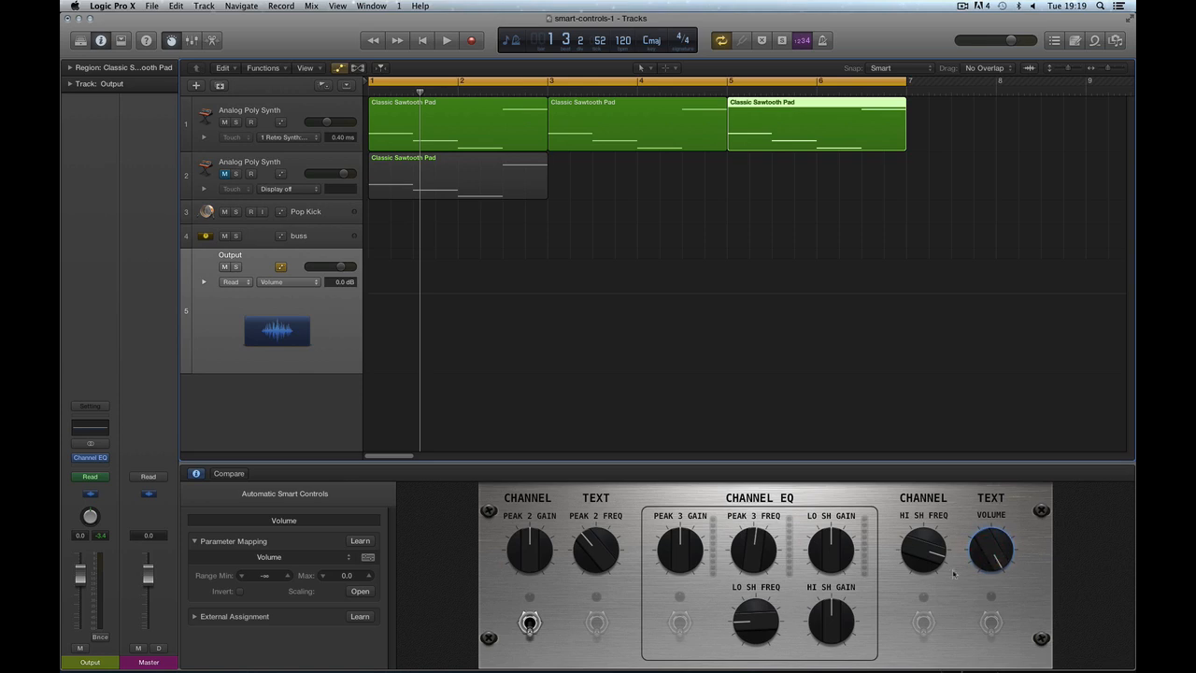
pyautogui.click(342, 336)
pyautogui.moveTo(81, 573)
pyautogui.mouseDown()
pyautogui.moveTo(80, 594)
pyautogui.moveTo(80, 574)
pyautogui.mouseUp()
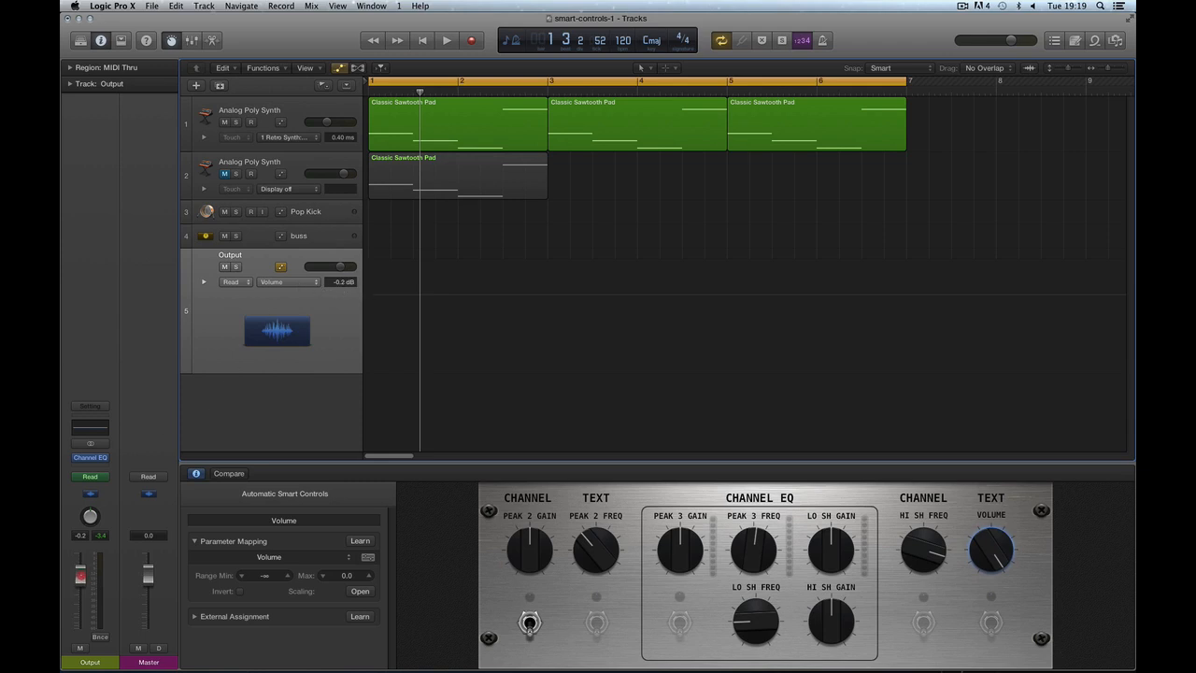
pyautogui.moveTo(81, 576); pyautogui.dragTo(81, 575)
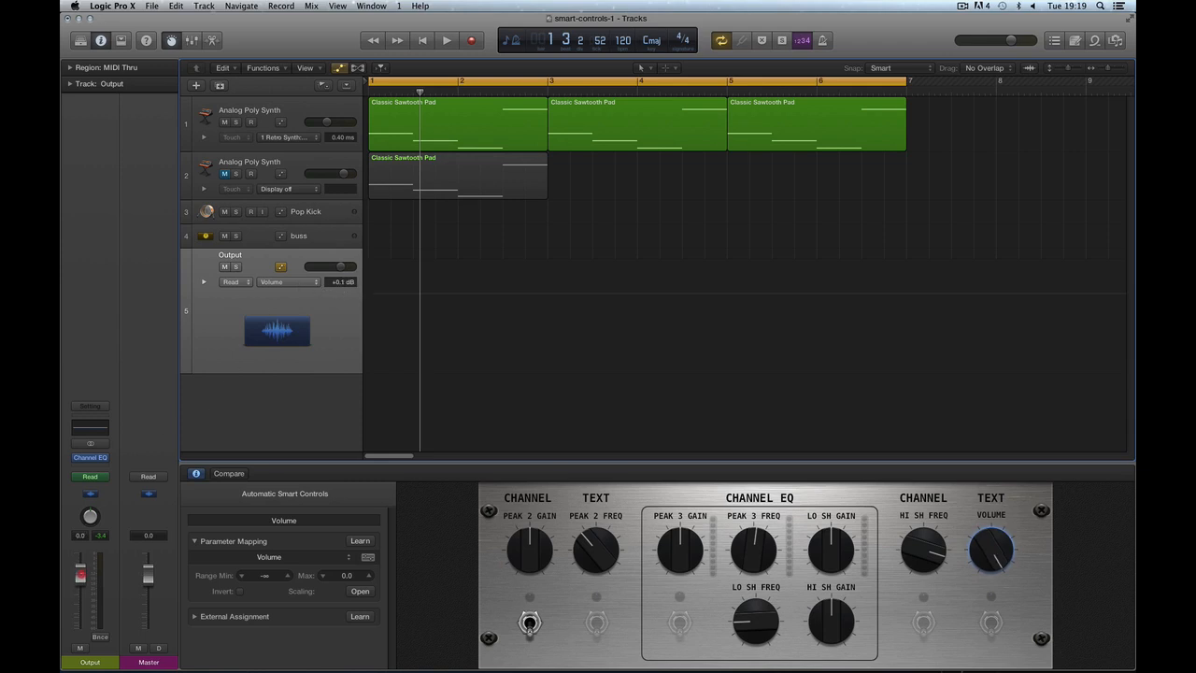
# Create a volume automation point at the start of the Output track and set it to 0.0 dB.
pyautogui.click(369, 299)
pyautogui.click(313, 282)
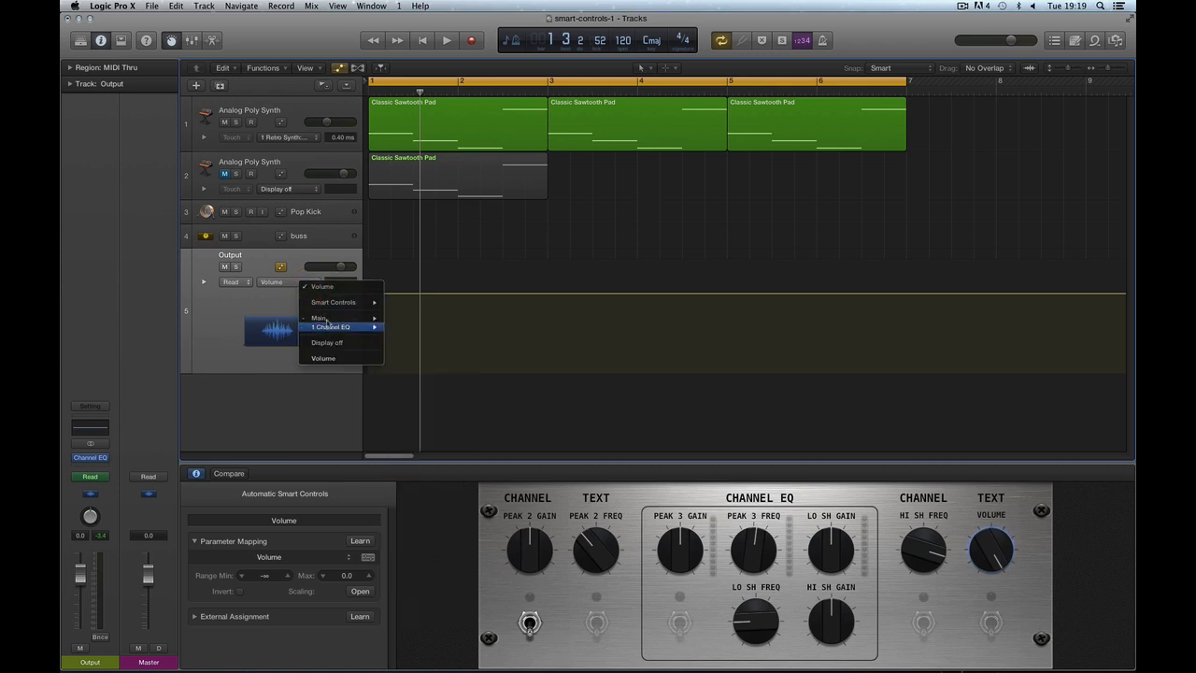
pyautogui.click(269, 302)
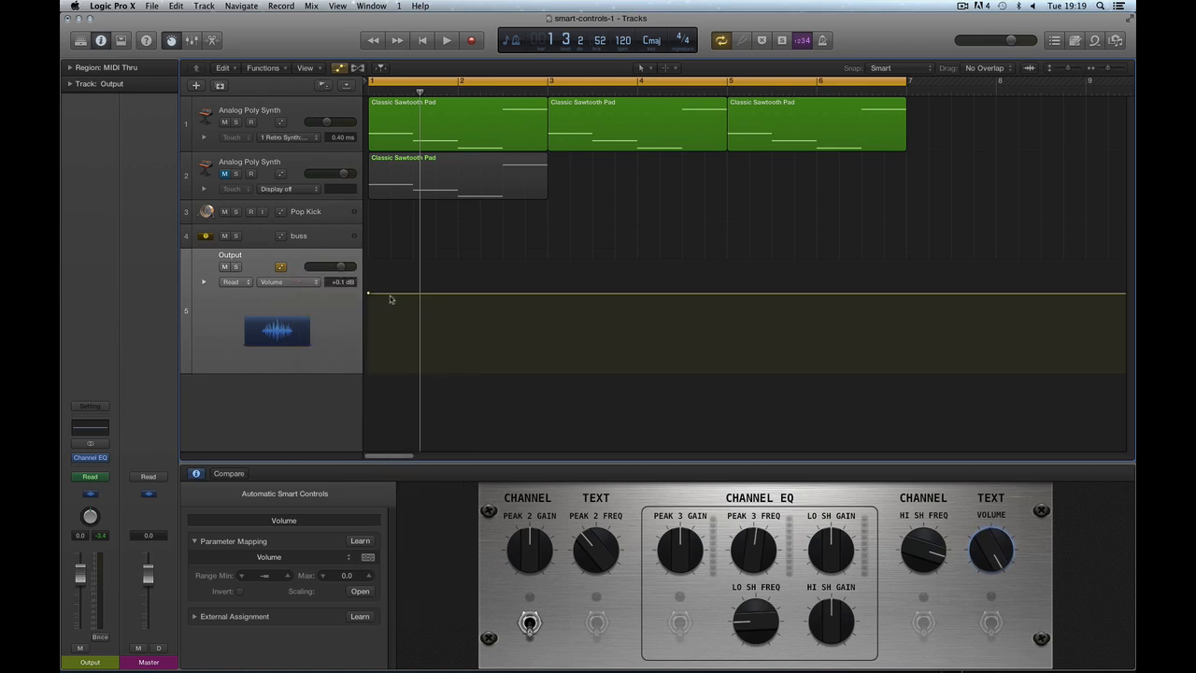
pyautogui.moveTo(369, 294)
pyautogui.mouseDown()
pyautogui.moveTo(374, 246)
pyautogui.moveTo(369, 293)
pyautogui.mouseUp()
# Draw a volume fade-out on the Output track from 0.0 dB just before bar 2 to -∞ dB before bar 7.
pyautogui.press('space')
pyautogui.press('space')
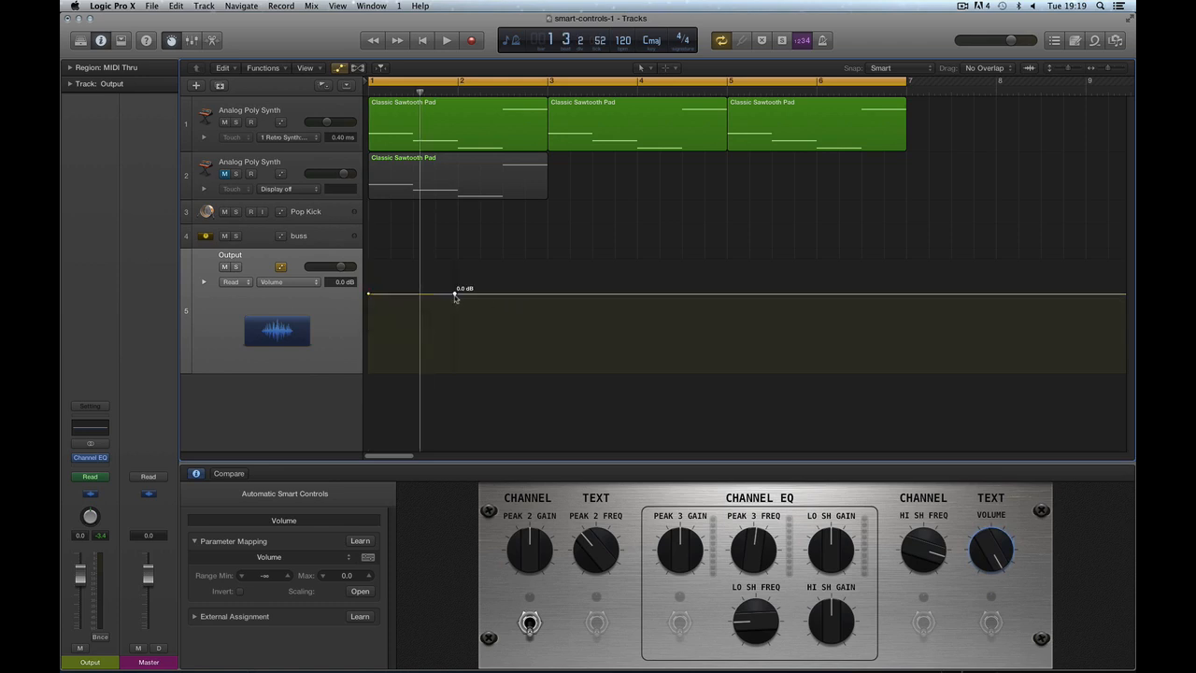
pyautogui.click(860, 295)
pyautogui.moveTo(859, 295); pyautogui.dragTo(882, 388)
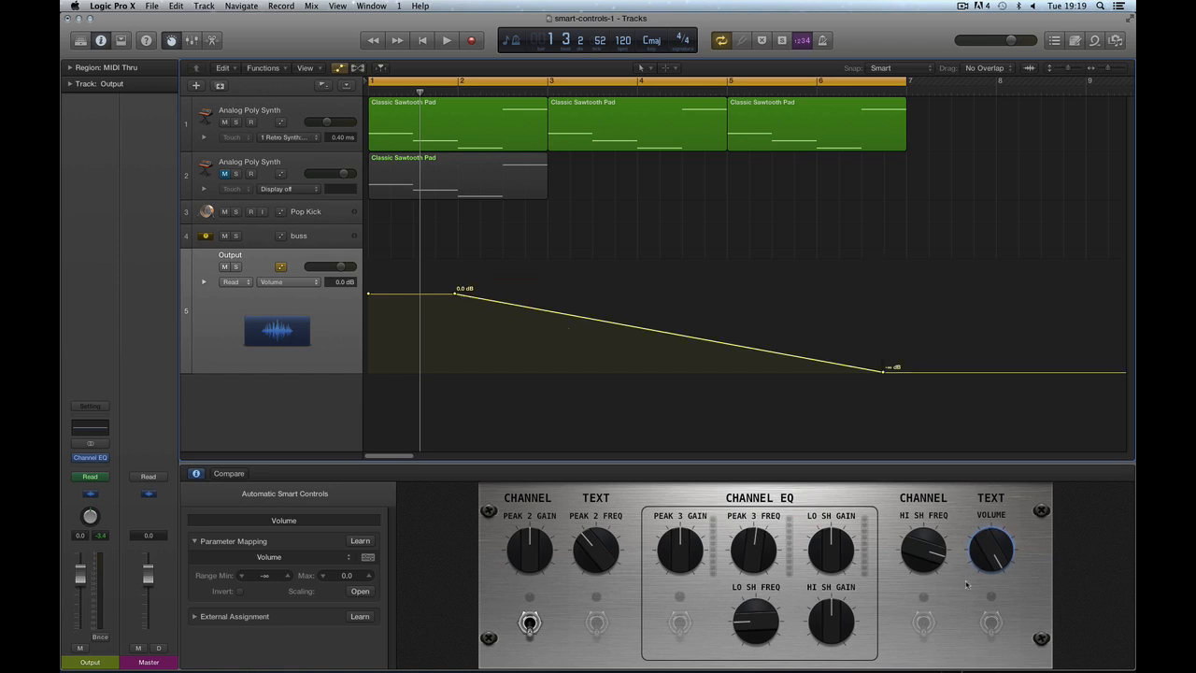
# Play through the fade-out to compare the Output fader with the Volume knob, and return the playhead to the start.
pyautogui.moveTo(980, 544); pyautogui.dragTo(982, 534)
pyautogui.click(447, 41)
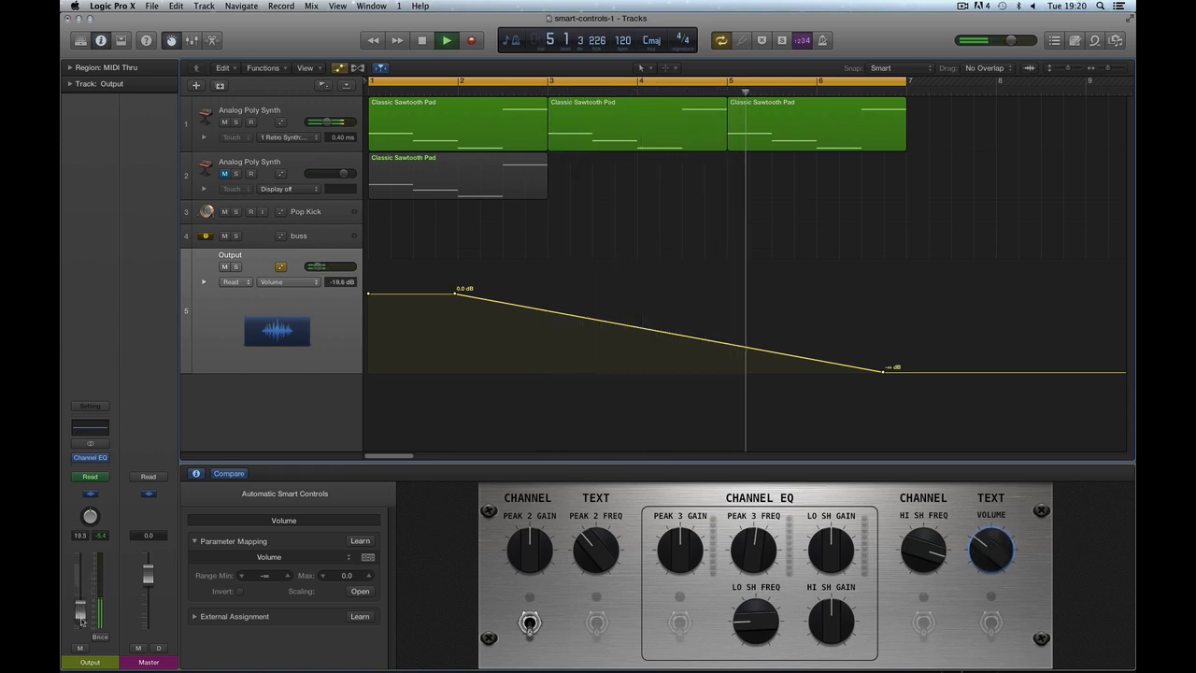
pyautogui.press('space')
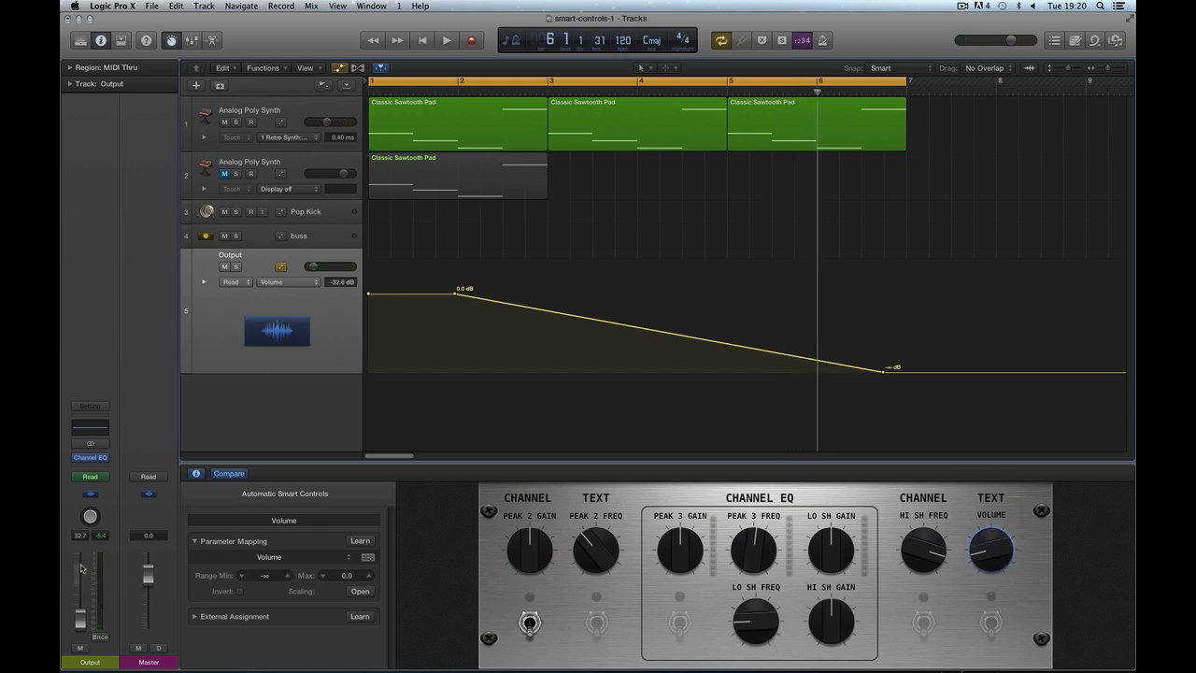
pyautogui.press('space')
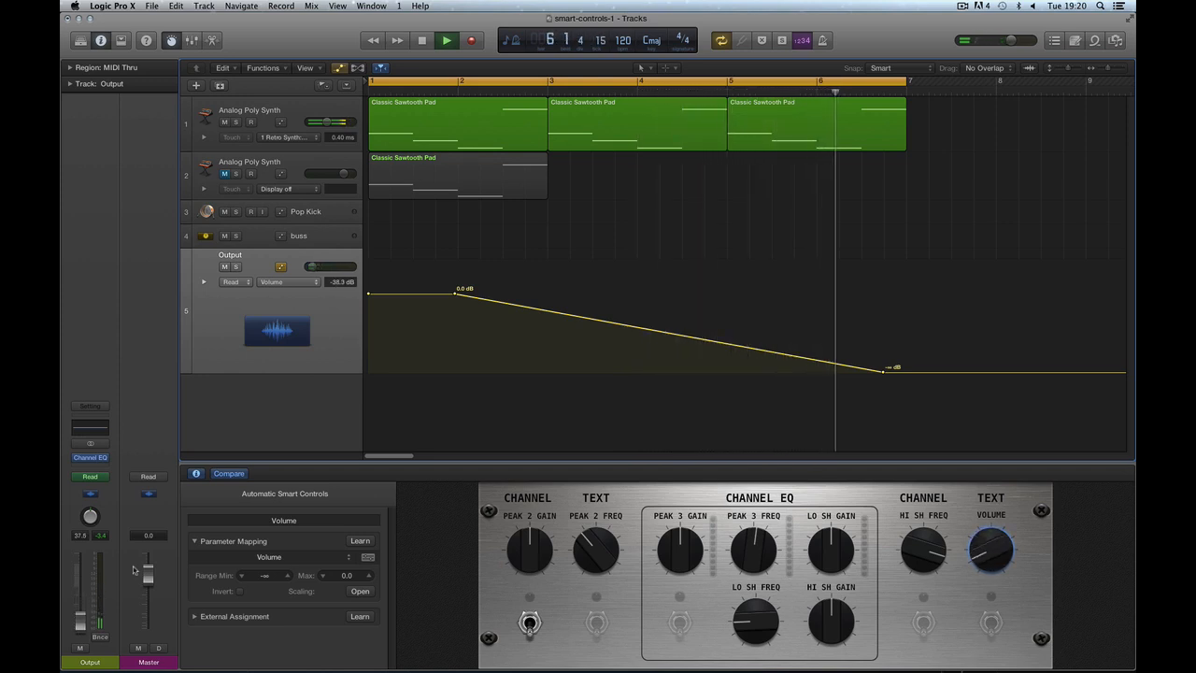
pyautogui.press('space')
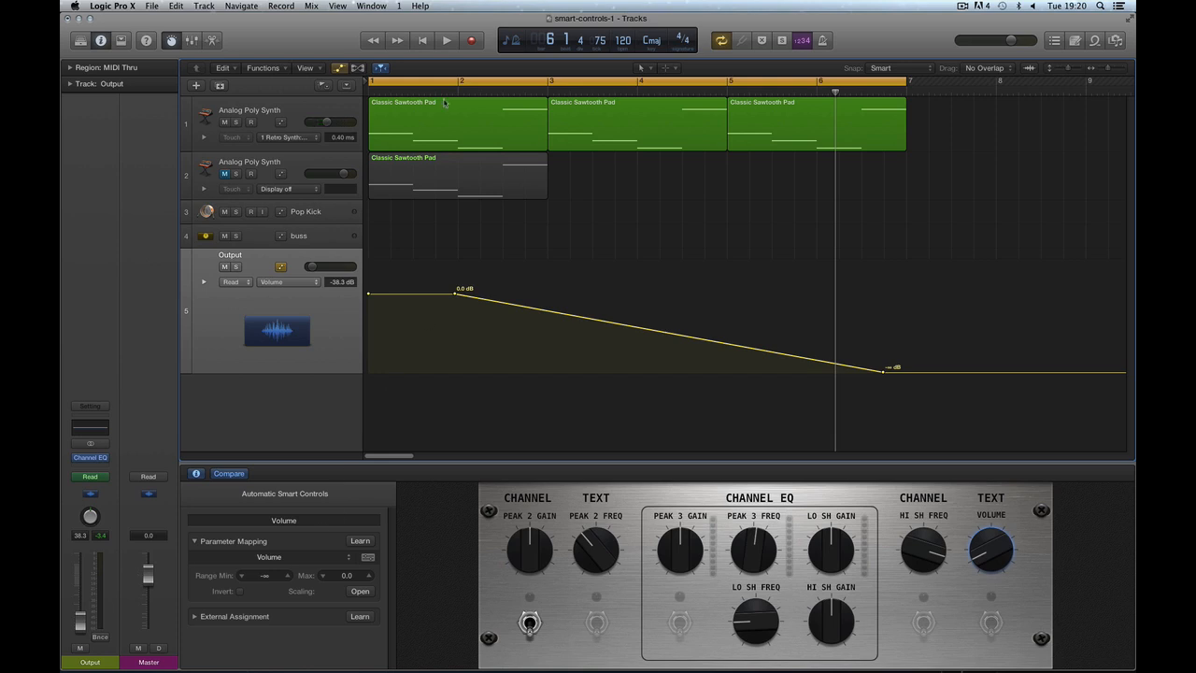
pyautogui.press('Return')
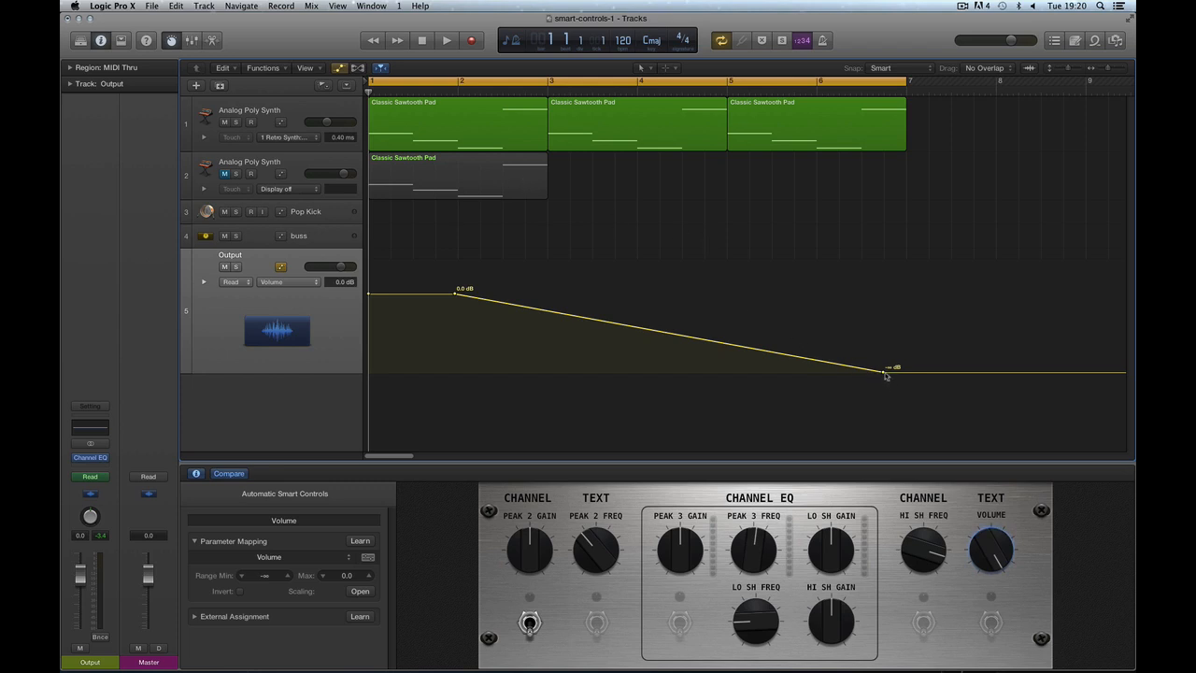
# Lengthen the fade by moving its end point later and its start point earlier, and add a -10.1 dB point just after bar 4.
pyautogui.moveTo(883, 372); pyautogui.dragTo(896, 373)
pyautogui.moveTo(455, 292); pyautogui.dragTo(436, 294)
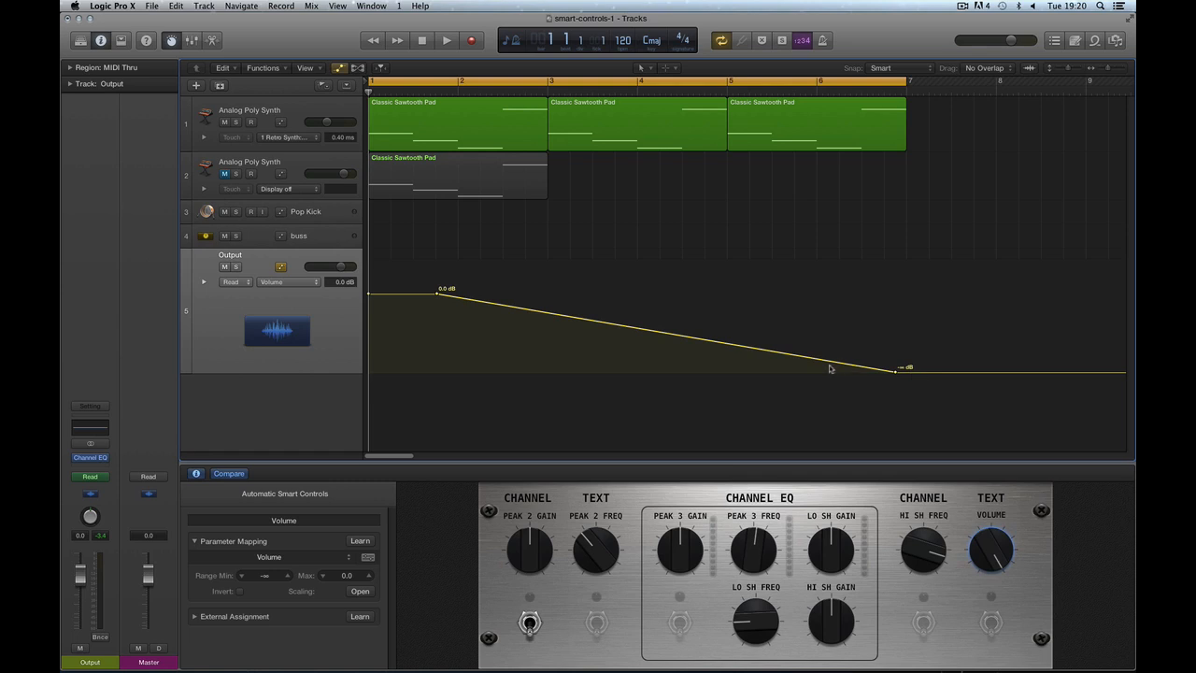
pyautogui.click(647, 333)
# Bend the fade's first half upward and second half downward with the Automation Curve Tool, and switch back to the Pointer Tool.
pyautogui.press('Escape')
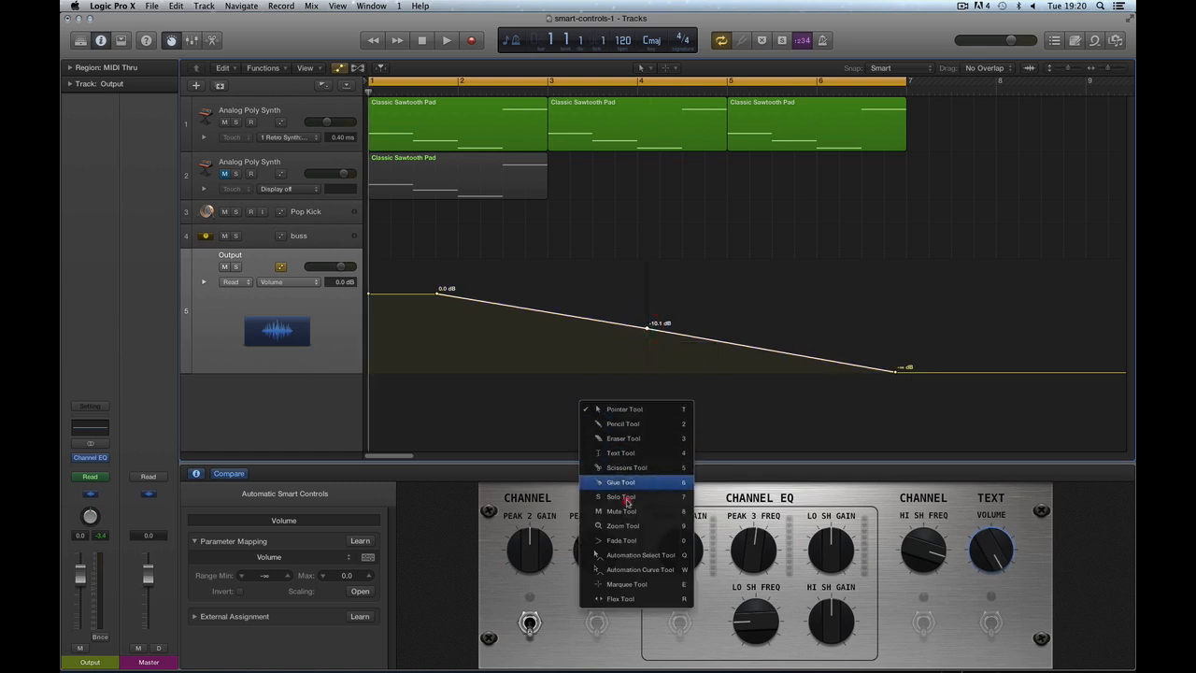
pyautogui.click(638, 569)
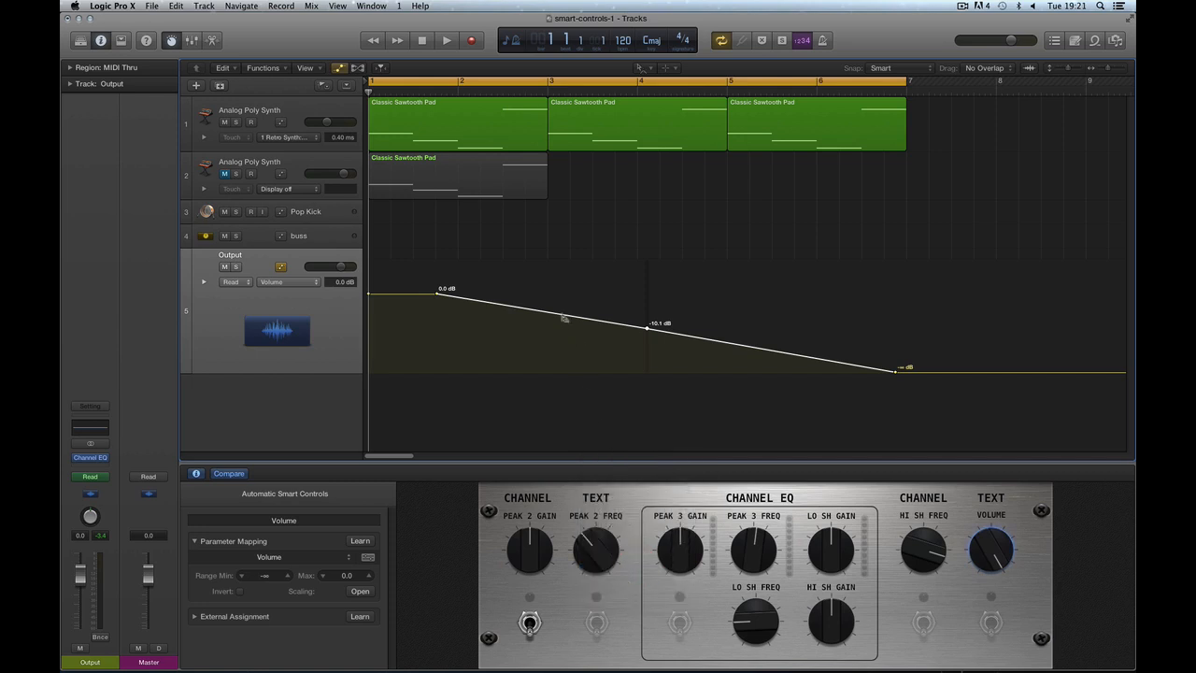
pyautogui.moveTo(564, 318); pyautogui.dragTo(566, 302)
pyautogui.moveTo(757, 347); pyautogui.dragTo(756, 363)
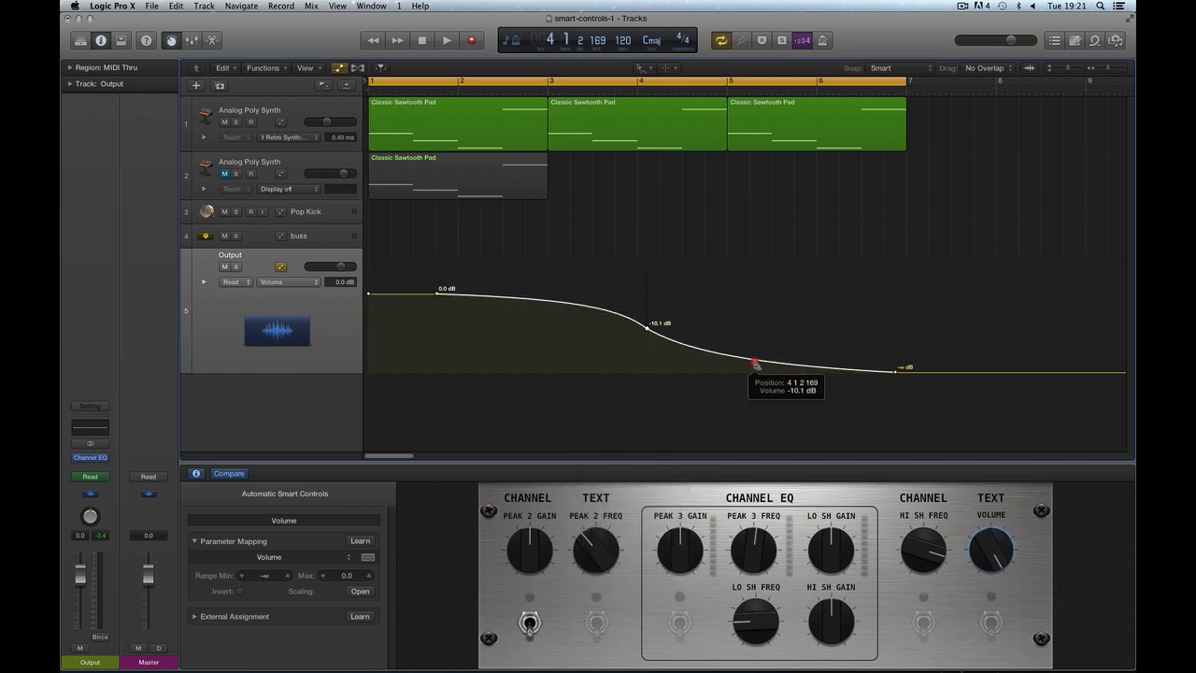
pyautogui.press('t')
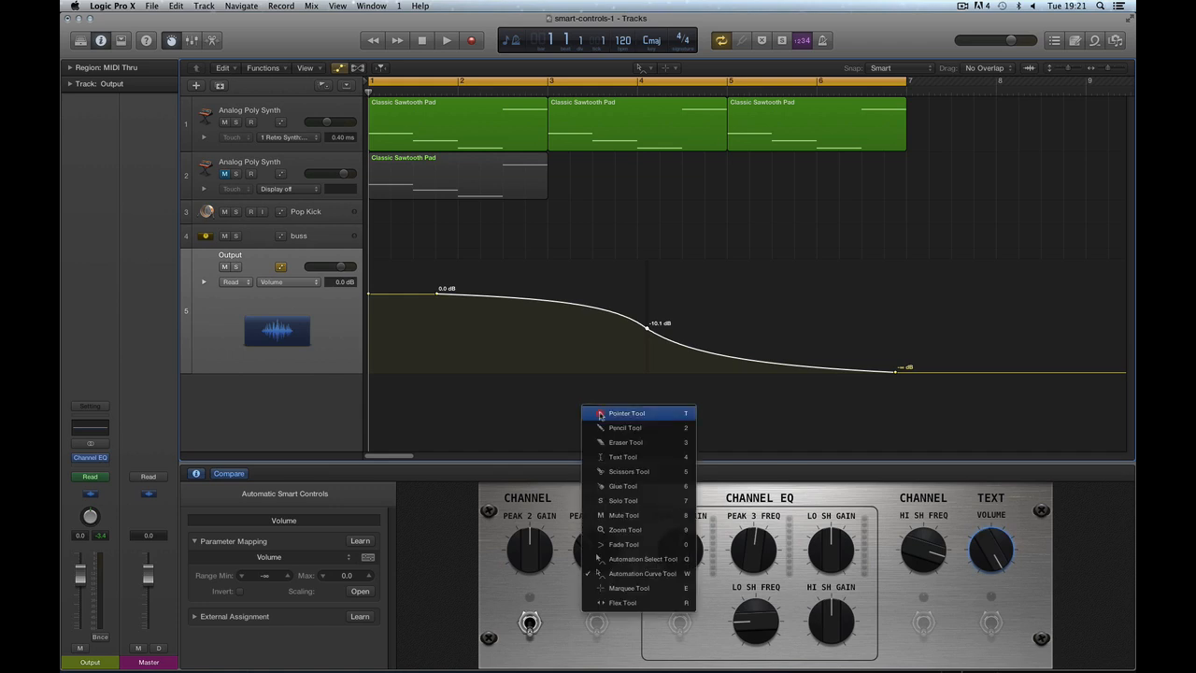
pyautogui.click(599, 415)
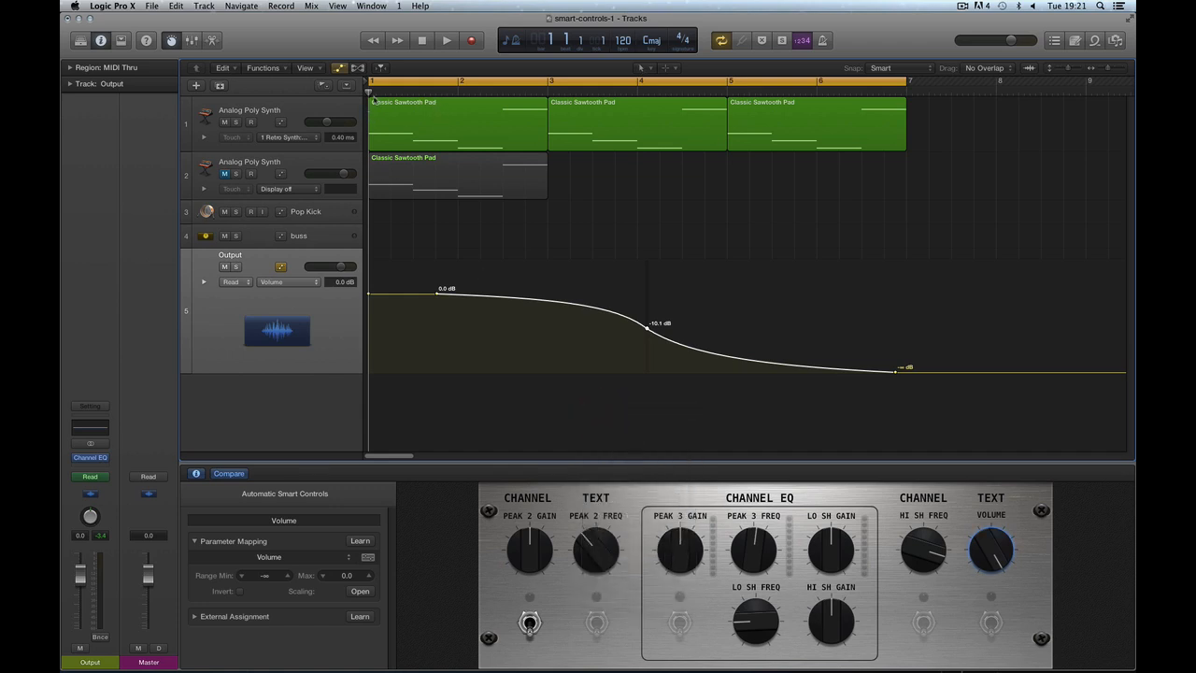
# Scrub the playhead from the start to just past bar 2 to check the Volume knob and fader against the curved fade.
pyautogui.press('space')
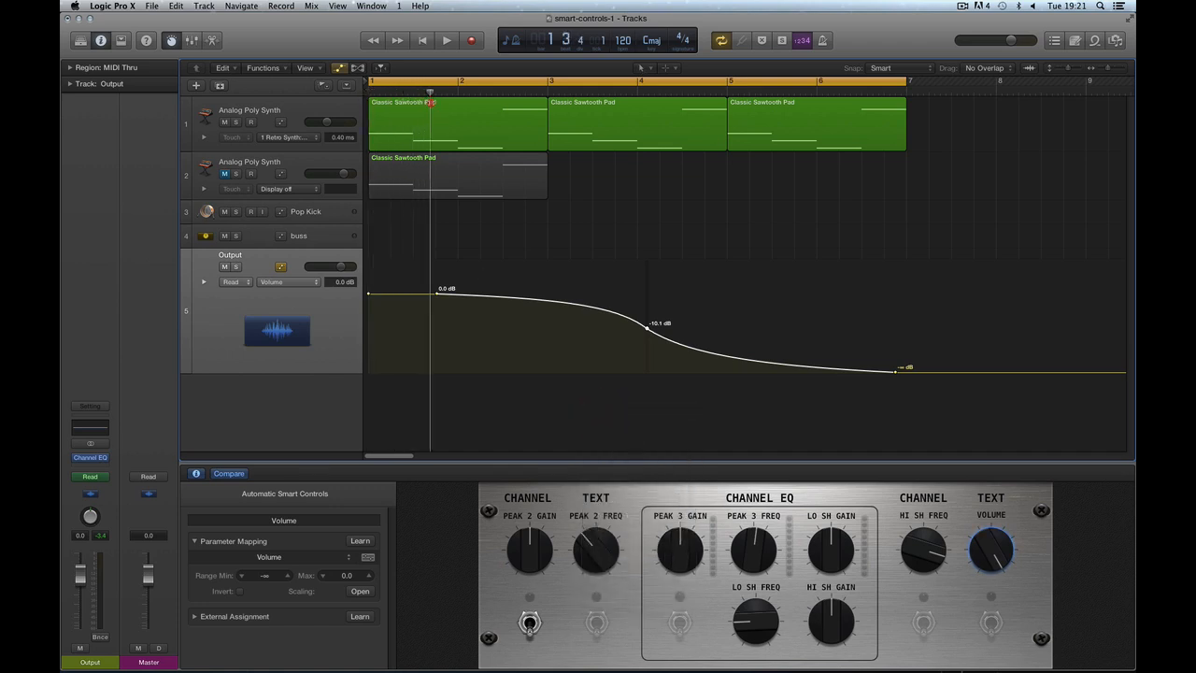
pyautogui.press('space')
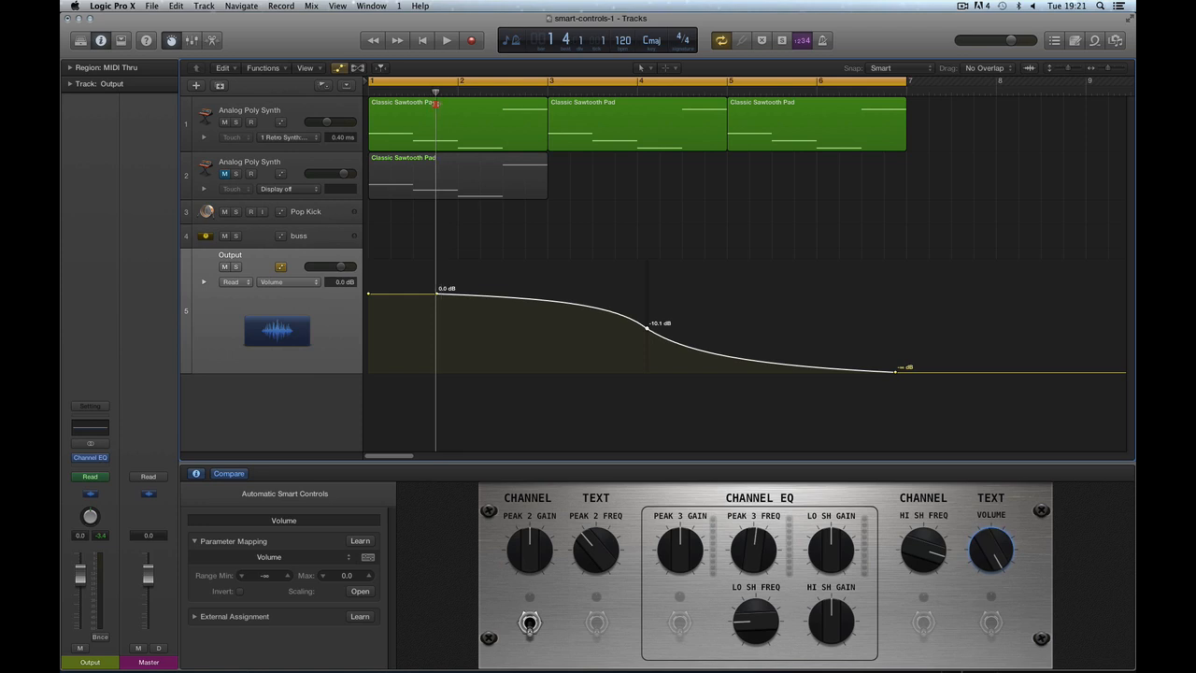
pyautogui.press('space')
pyautogui.press('space')
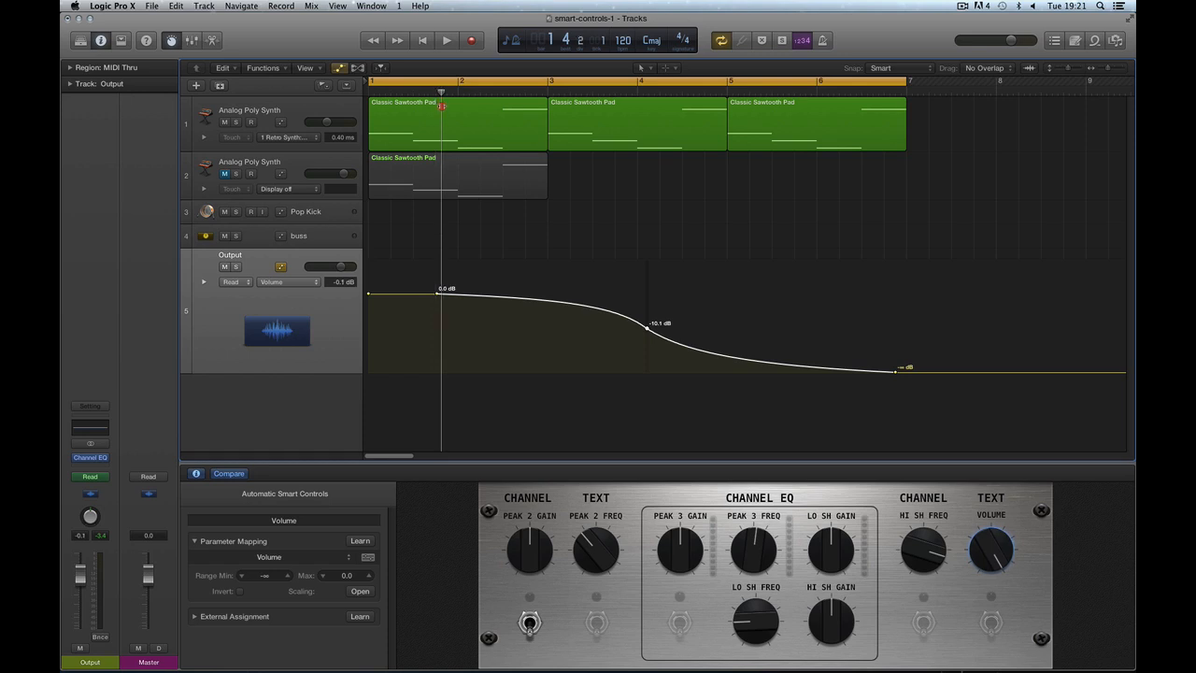
pyautogui.press('space')
pyautogui.press('space')
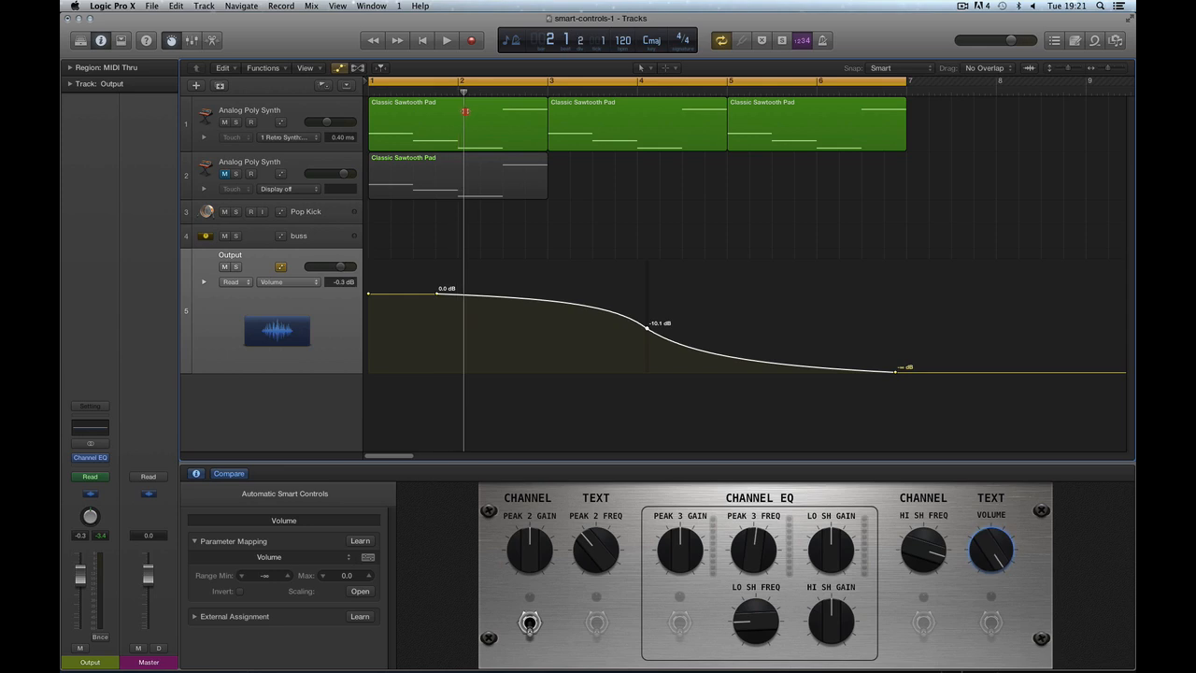
# Play and scrub through the curved fade from bar 2 to its end, comparing the Volume knob with the Output fader.
pyautogui.press('space')
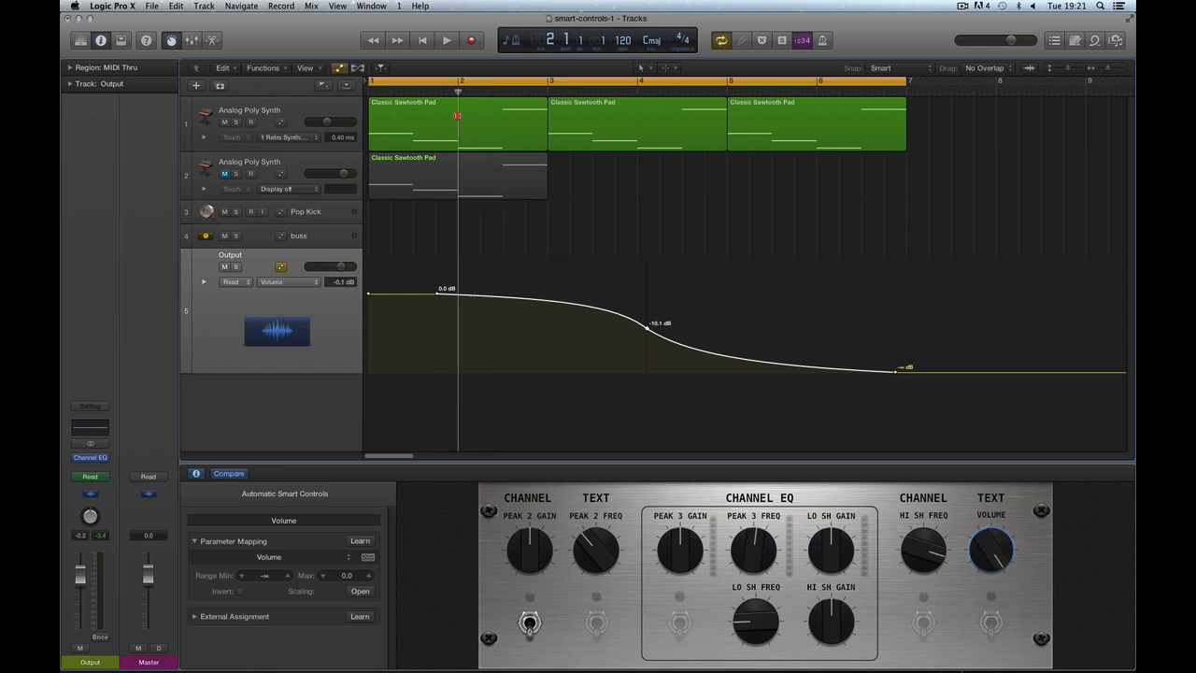
pyautogui.press('space')
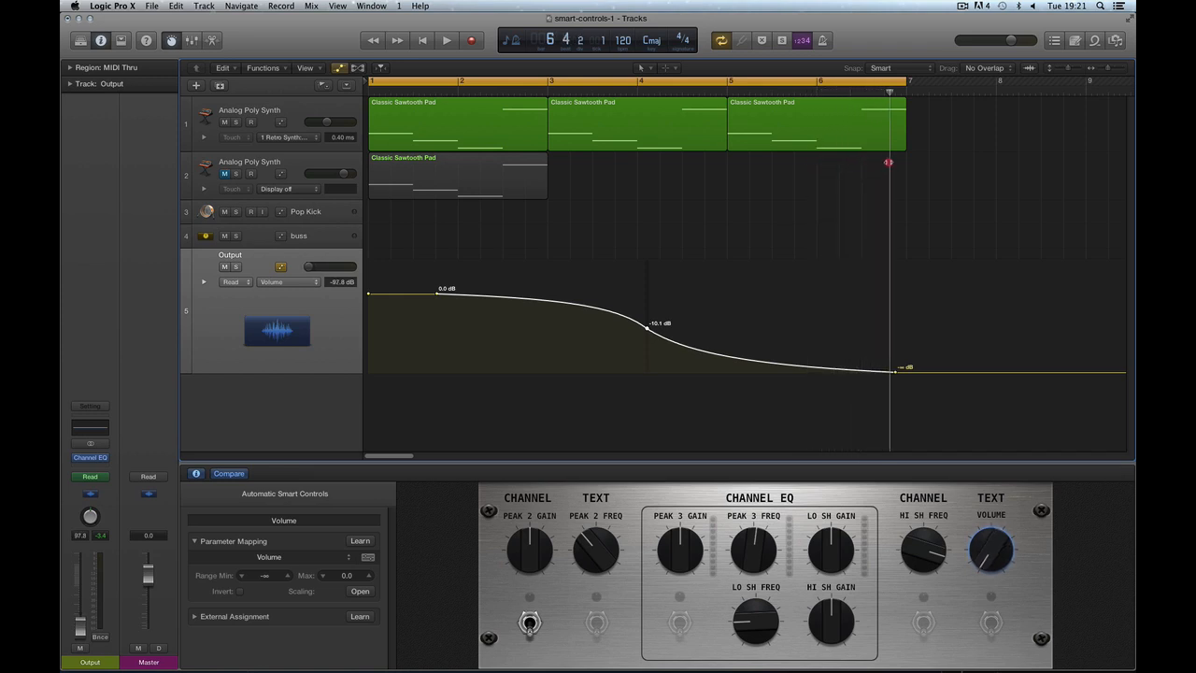
pyautogui.click(574, 189)
pyautogui.moveTo(574, 189); pyautogui.dragTo(461, 194)
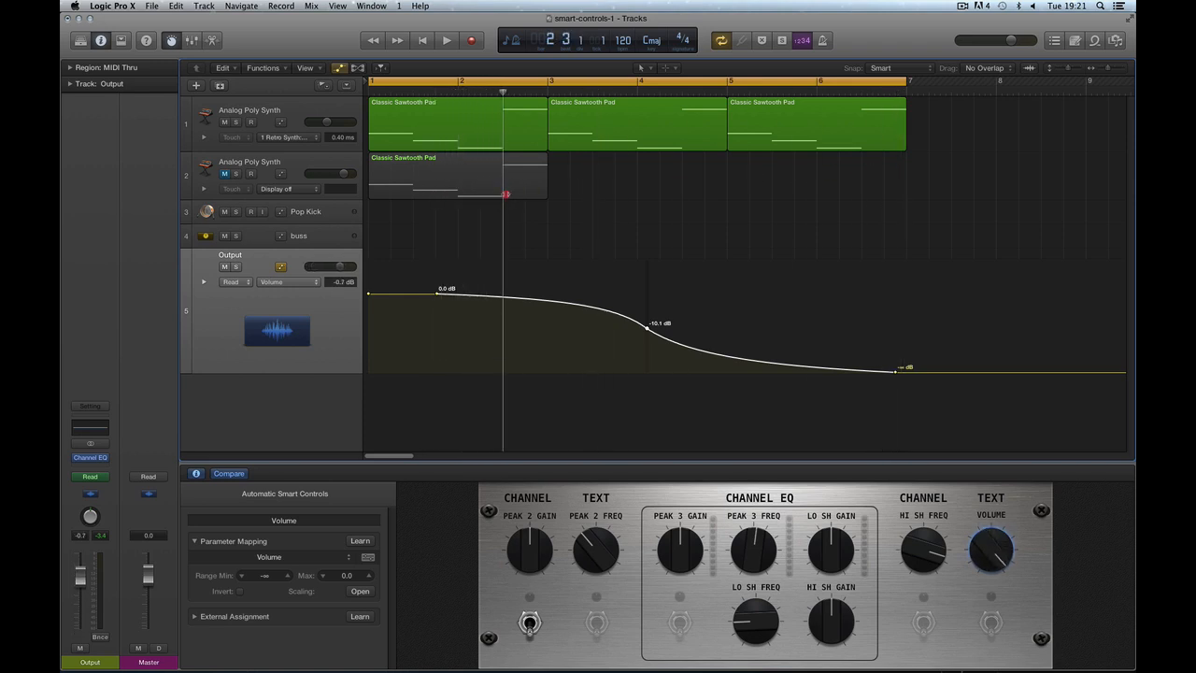
pyautogui.moveTo(552, 196)
pyautogui.mouseDown()
pyautogui.moveTo(910, 193)
pyautogui.moveTo(566, 201)
pyautogui.moveTo(715, 221)
pyautogui.moveTo(587, 220)
pyautogui.moveTo(720, 232)
pyautogui.moveTo(617, 227)
pyautogui.moveTo(654, 243)
pyautogui.moveTo(874, 245)
pyautogui.moveTo(542, 250)
pyautogui.moveTo(440, 237)
pyautogui.moveTo(670, 277)
pyautogui.moveTo(878, 282)
pyautogui.moveTo(511, 283)
pyautogui.mouseUp()
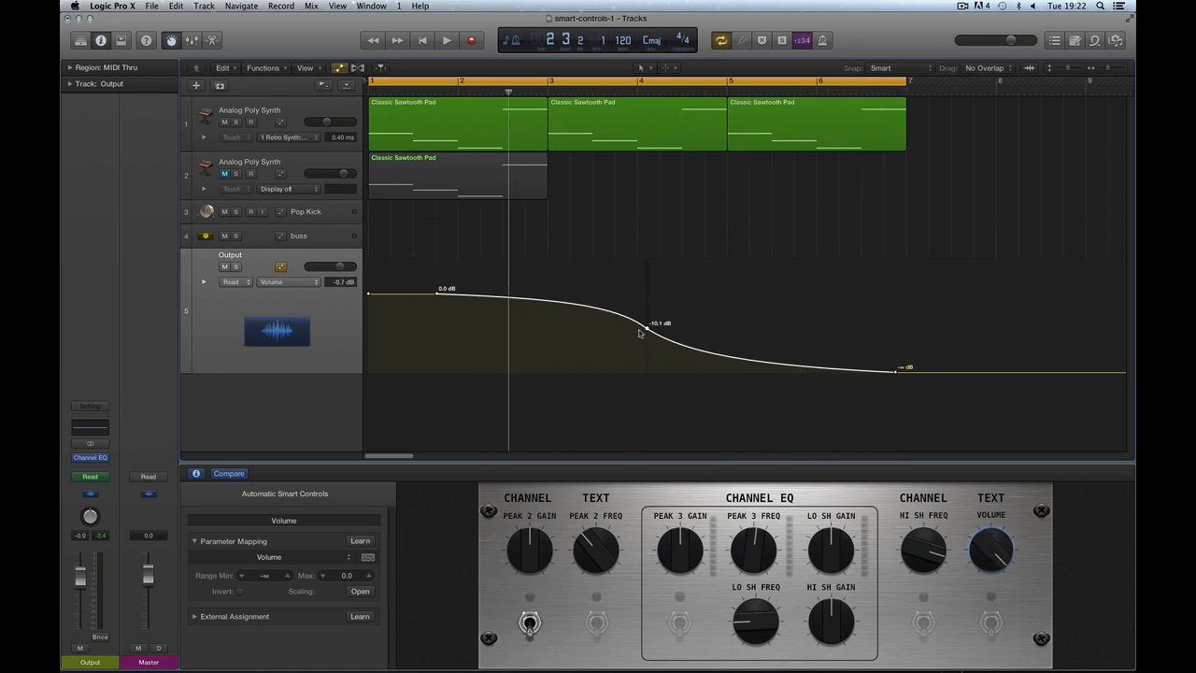
pyautogui.press('space')
# Delete all the Volume automation points on the Output track.
pyautogui.click(647, 328)
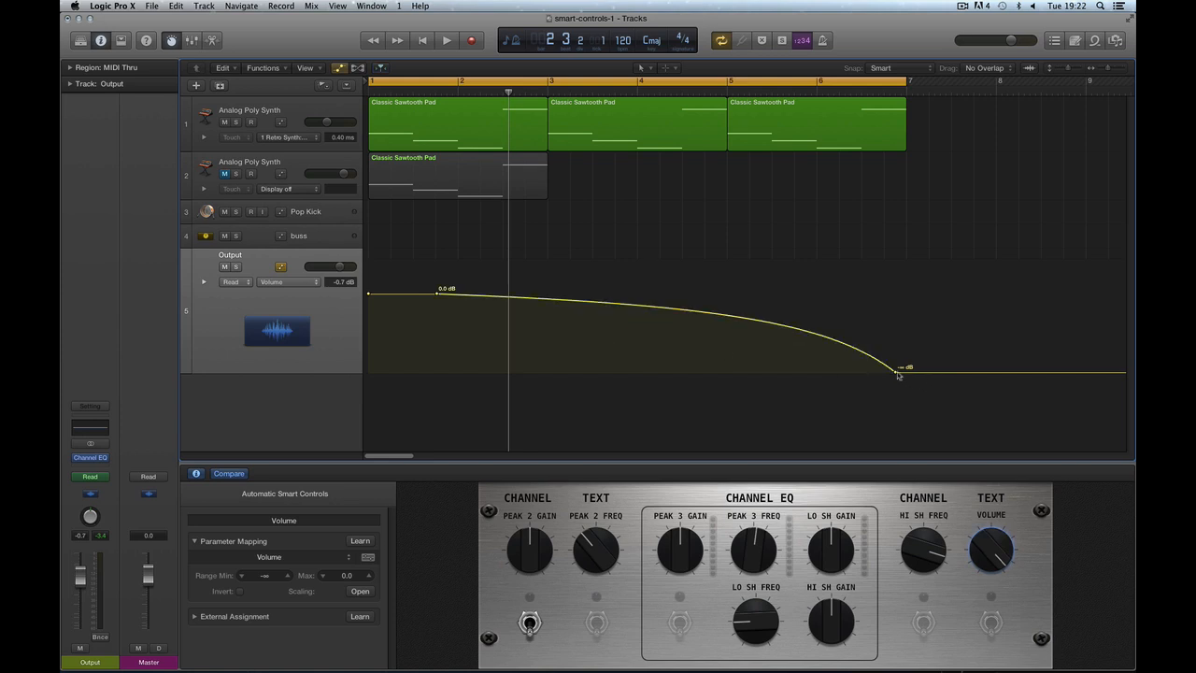
pyautogui.click(895, 371)
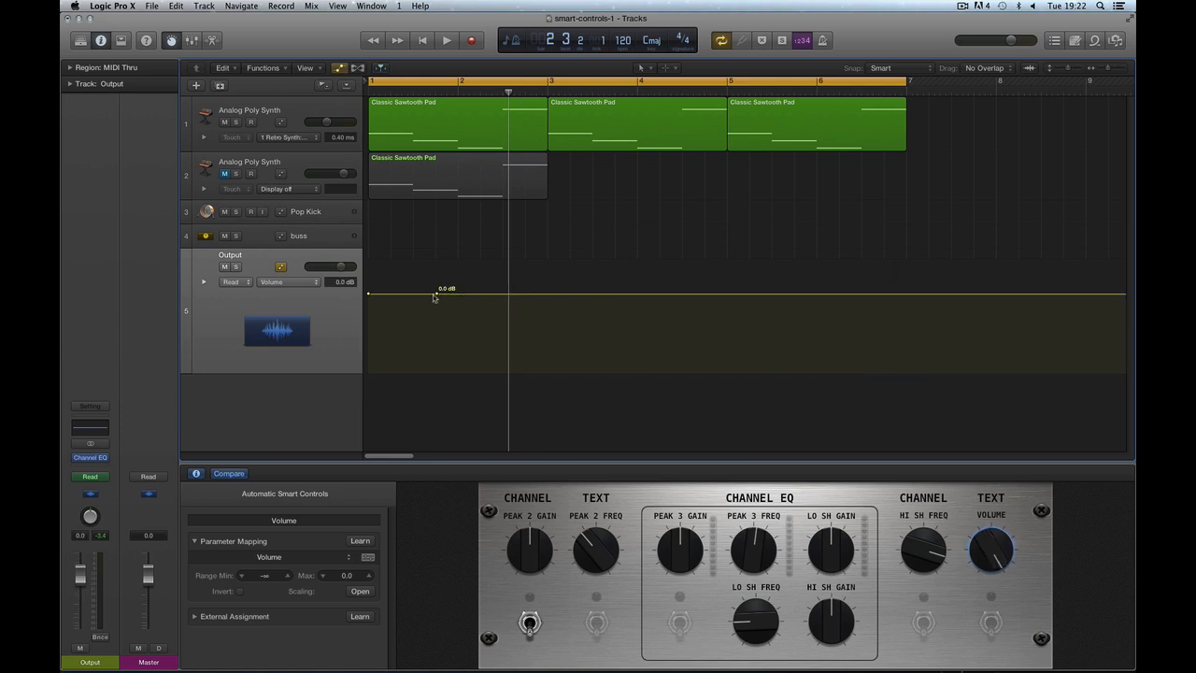
pyautogui.click(436, 295)
pyautogui.click(368, 295)
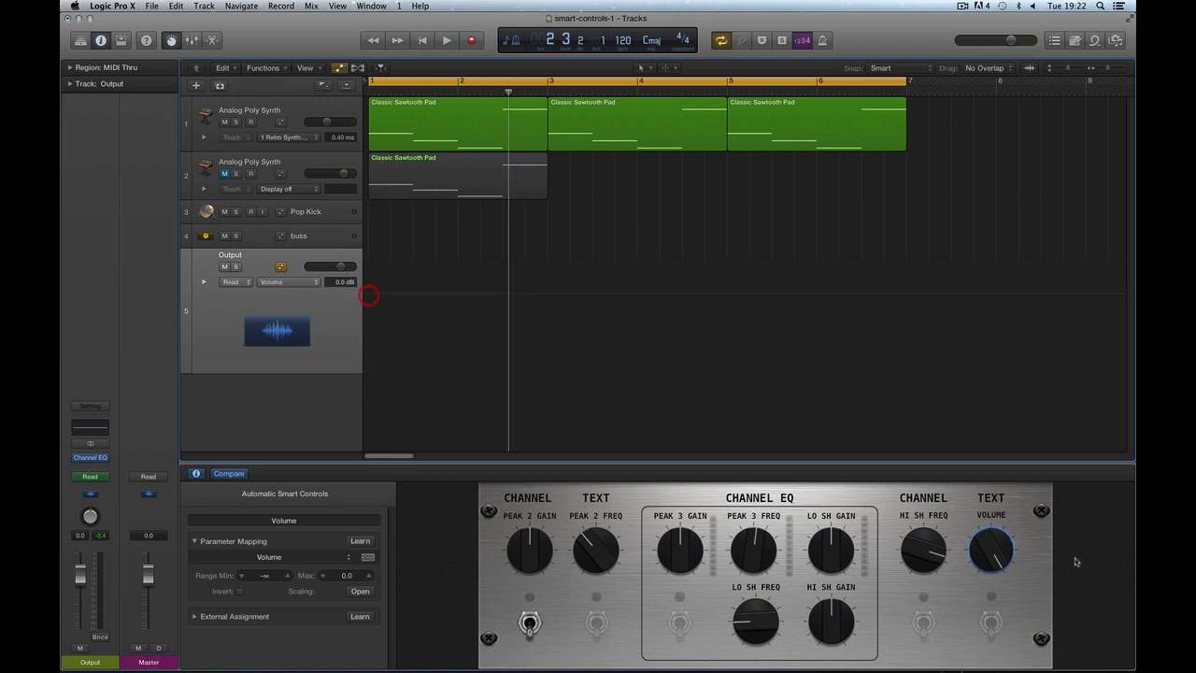
# Show the Smart Controls Volume parameter in the Output automation lane and raise its starting point to +6.0.
pyautogui.click(299, 282)
pyautogui.moveTo(313, 302)
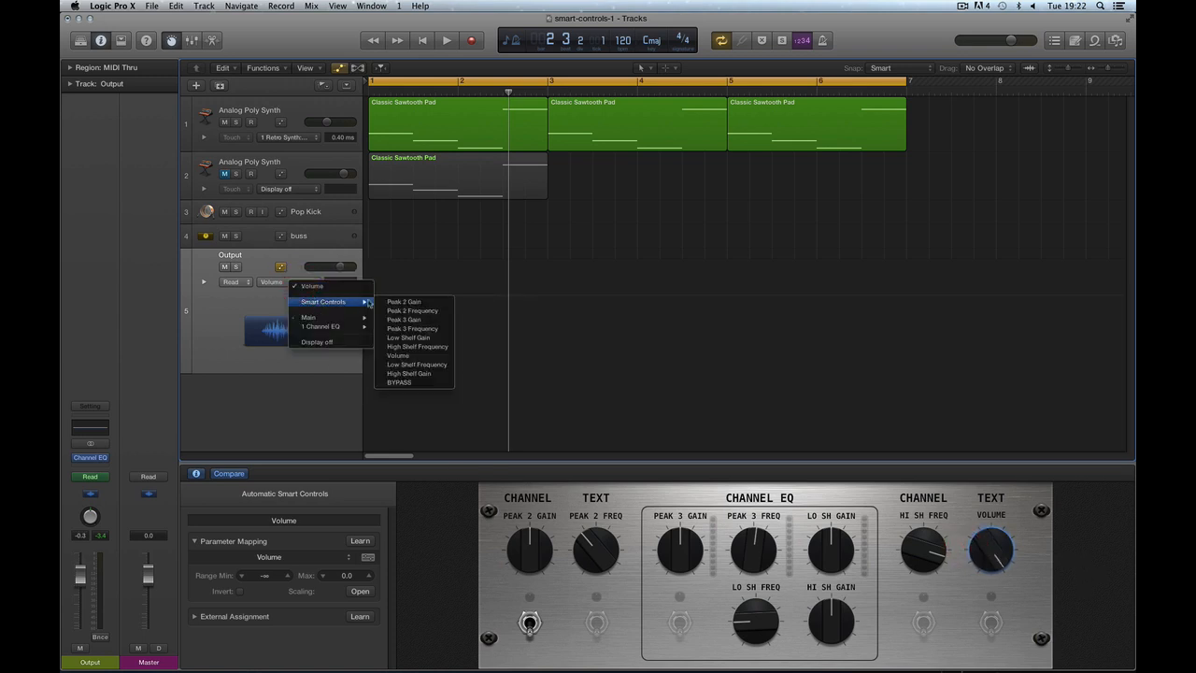
pyautogui.click(400, 355)
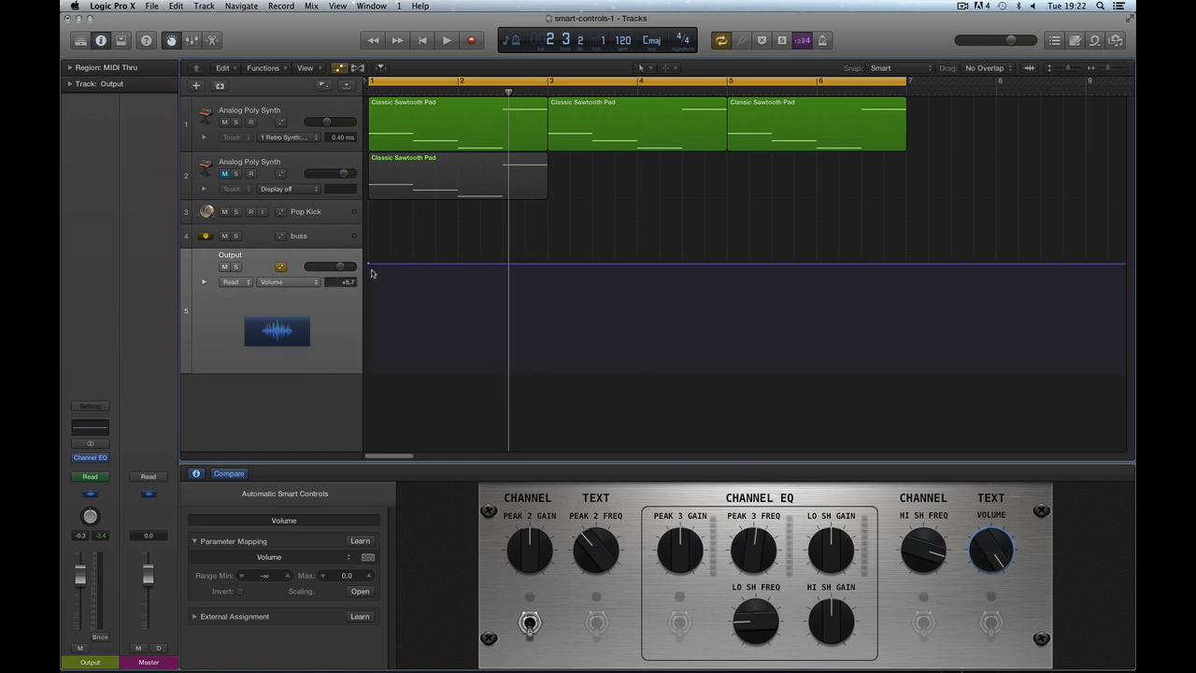
pyautogui.moveTo(367, 267)
pyautogui.mouseDown()
pyautogui.moveTo(366, 283)
pyautogui.moveTo(371, 260)
pyautogui.mouseUp()
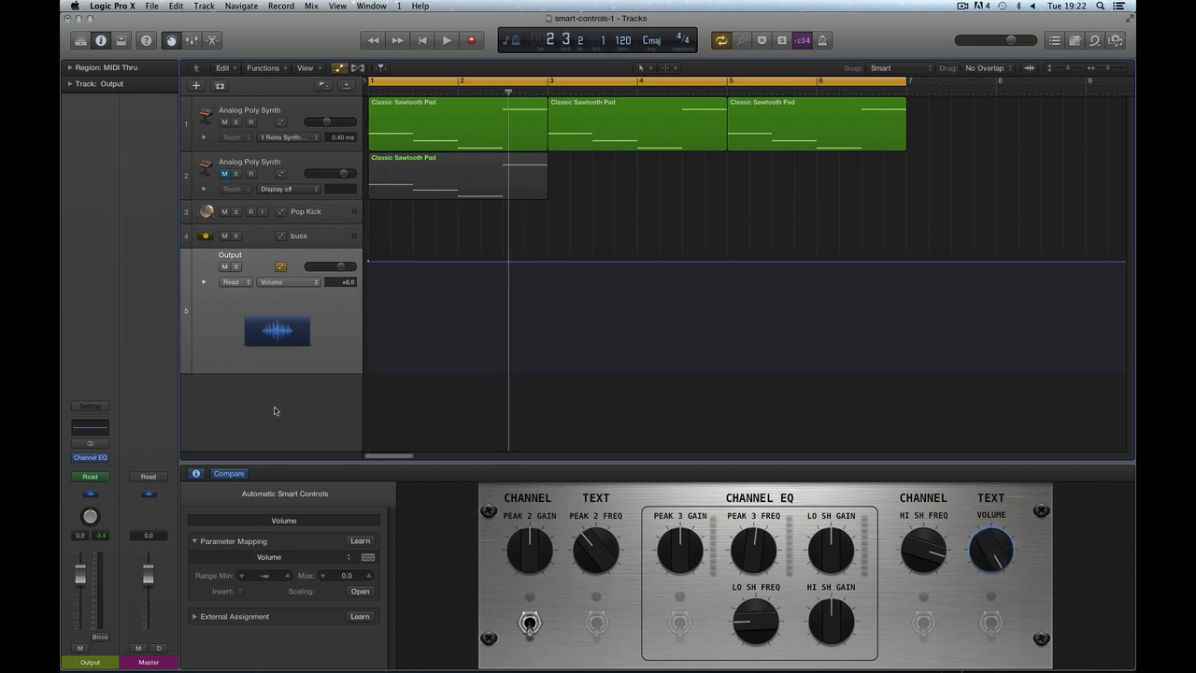
pyautogui.moveTo(369, 264)
pyautogui.mouseDown()
pyautogui.moveTo(368, 336)
pyautogui.moveTo(368, 261)
pyautogui.mouseUp()
# Try a Range Max of +6.0 for the Volume mapping with the automation point and knob, and restore the maximum to 0.0.
pyautogui.click(349, 576)
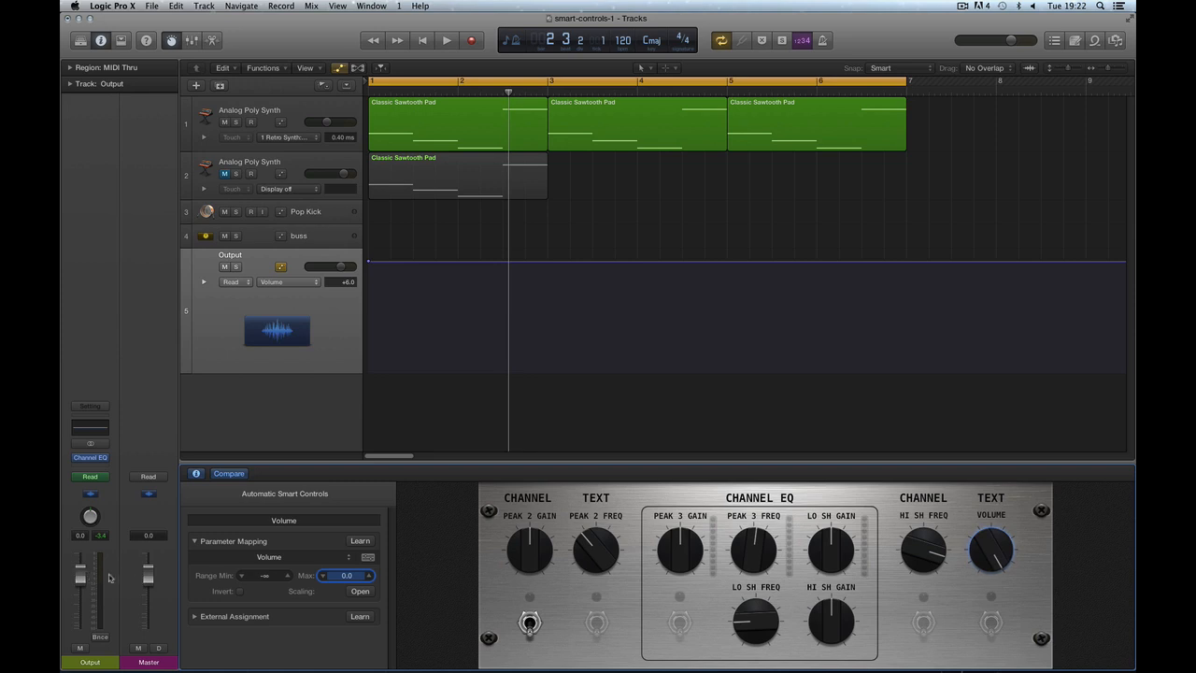
pyautogui.click(364, 576)
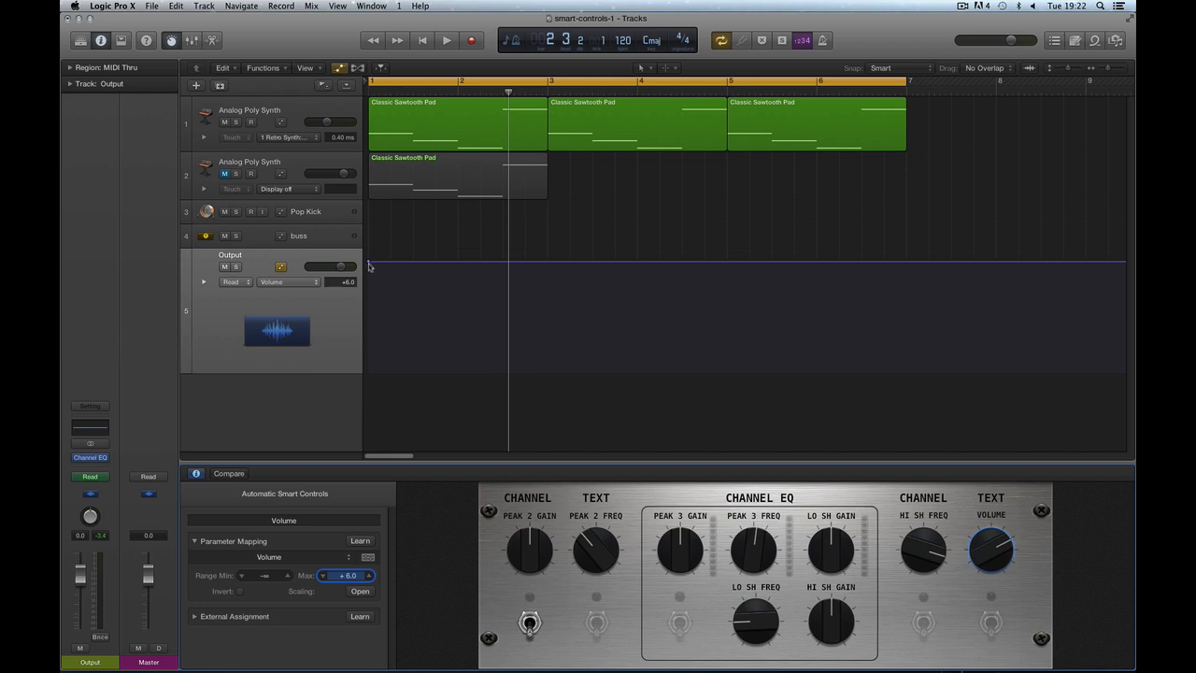
pyautogui.moveTo(369, 265); pyautogui.dragTo(368, 241)
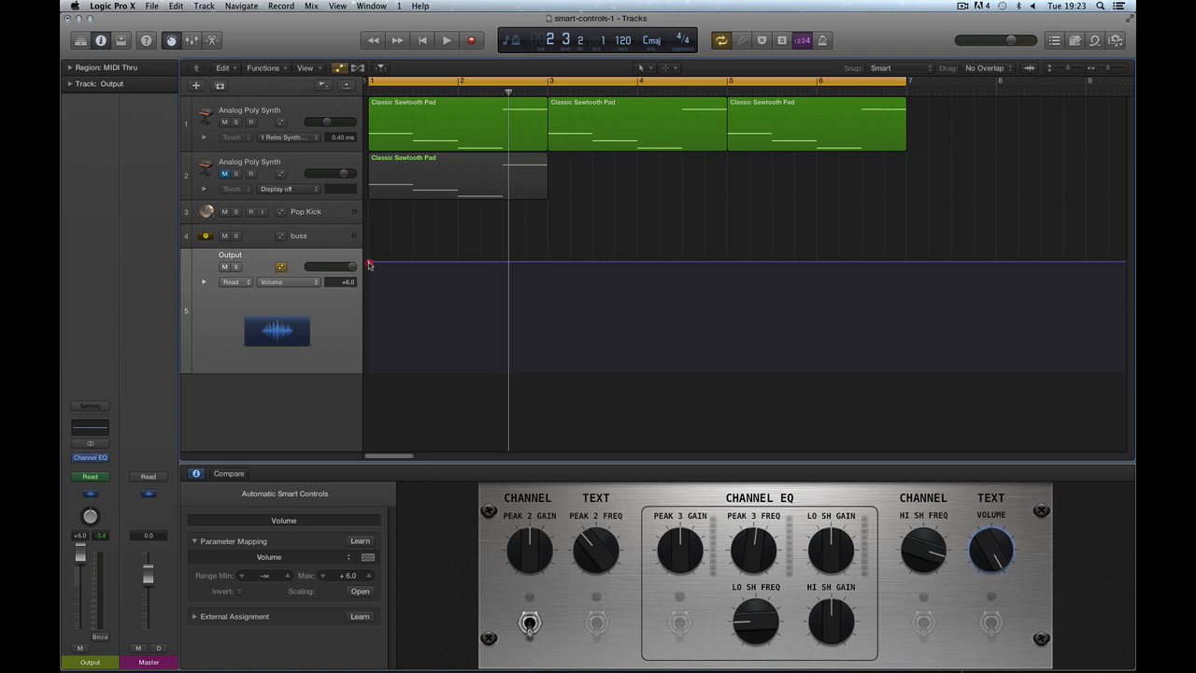
pyautogui.moveTo(369, 265)
pyautogui.mouseDown()
pyautogui.moveTo(371, 297)
pyautogui.moveTo(368, 243)
pyautogui.mouseUp()
pyautogui.moveTo(987, 548); pyautogui.dragTo(982, 496)
pyautogui.click(324, 577)
pyautogui.click(323, 576)
pyautogui.keyDown('alt'); pyautogui.click(988, 536); pyautogui.keyUp('alt')
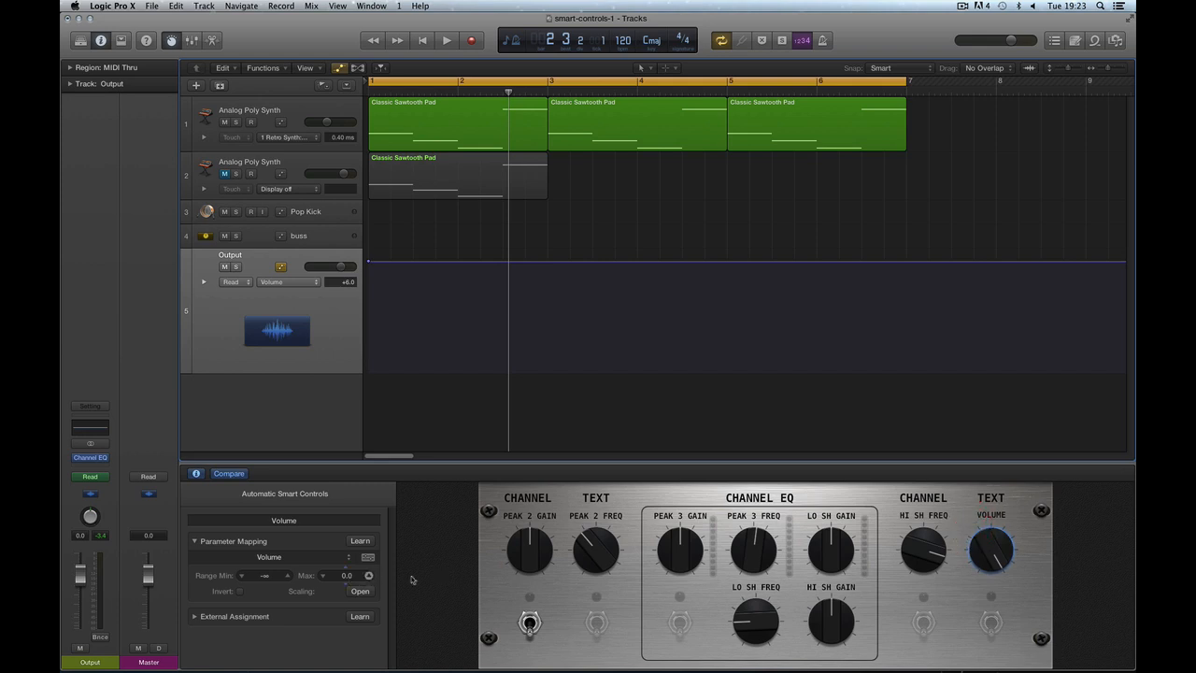
# Push the Volume automation point and the Volume knob upward to check their upper limits against the mapped range.
pyautogui.moveTo(370, 263)
pyautogui.mouseDown()
pyautogui.moveTo(374, 308)
pyautogui.moveTo(376, 241)
pyautogui.mouseUp()
pyautogui.click(369, 263)
pyautogui.moveTo(369, 263)
pyautogui.mouseDown()
pyautogui.moveTo(370, 297)
pyautogui.moveTo(373, 243)
pyautogui.mouseUp()
pyautogui.moveTo(992, 552); pyautogui.dragTo(989, 477)
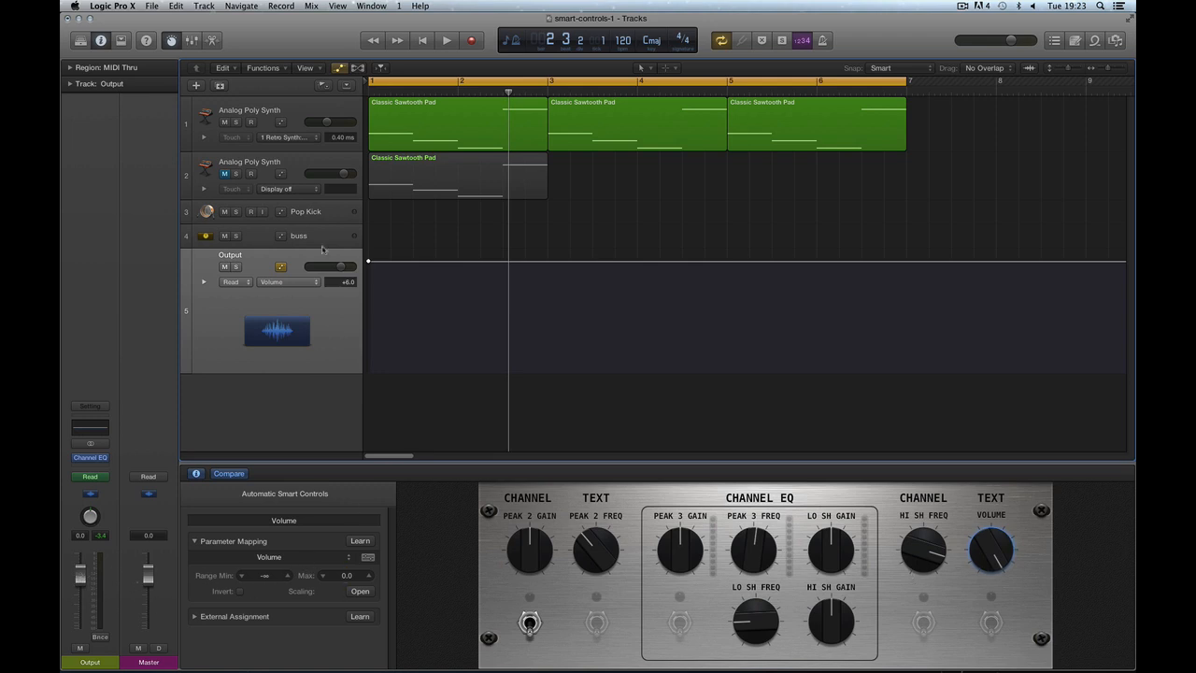
pyautogui.moveTo(369, 262)
pyautogui.mouseDown()
pyautogui.moveTo(370, 297)
pyautogui.moveTo(369, 261)
pyautogui.mouseUp()
# Draw a Smart Controls Volume fade-out on the Output track from +6.0 at bar 2 to -∞ shortly before bar 7.
pyautogui.click(373, 309)
pyautogui.click(846, 268)
pyautogui.click(848, 266)
pyautogui.moveTo(848, 265); pyautogui.dragTo(887, 384)
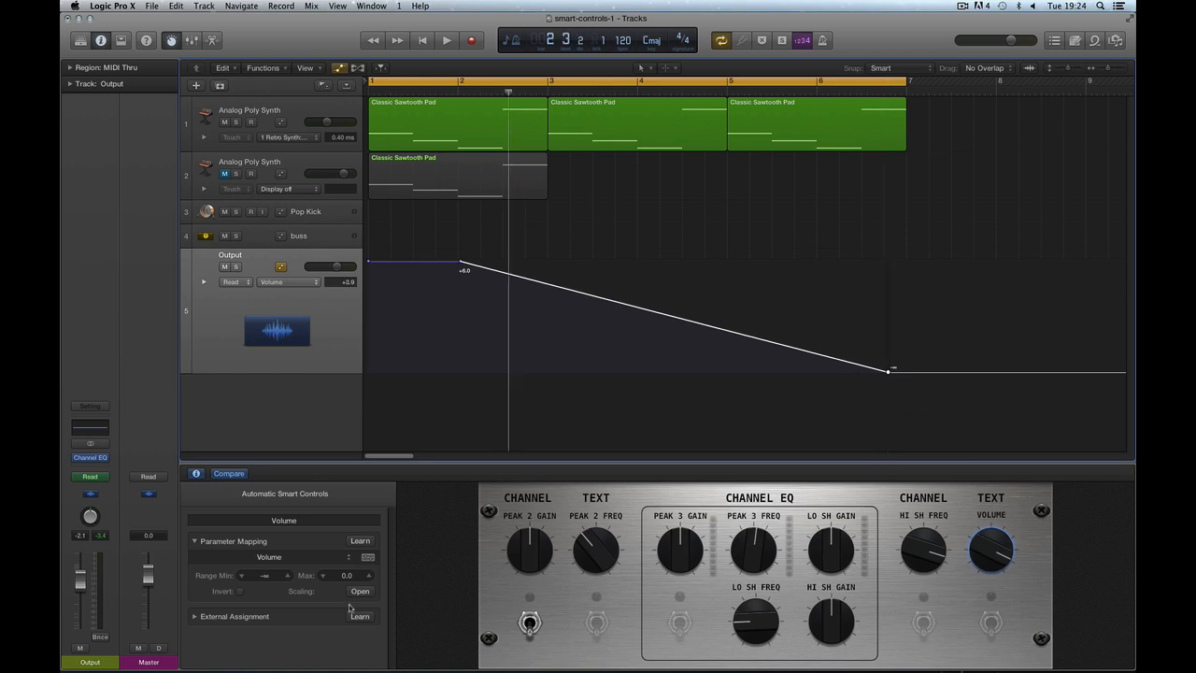
# Open the Volume mapping's scaling graph, move it clear of the controls, and turn the Volume knob down to follow its value.
pyautogui.click(360, 591)
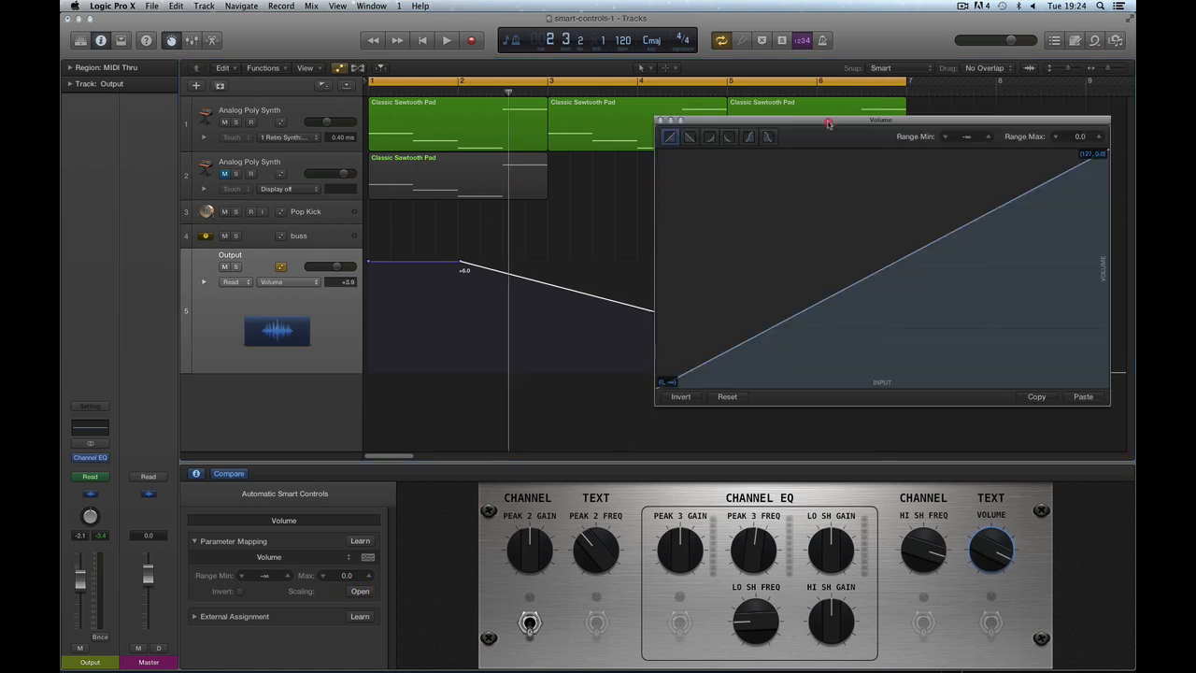
pyautogui.moveTo(828, 123); pyautogui.dragTo(832, 20)
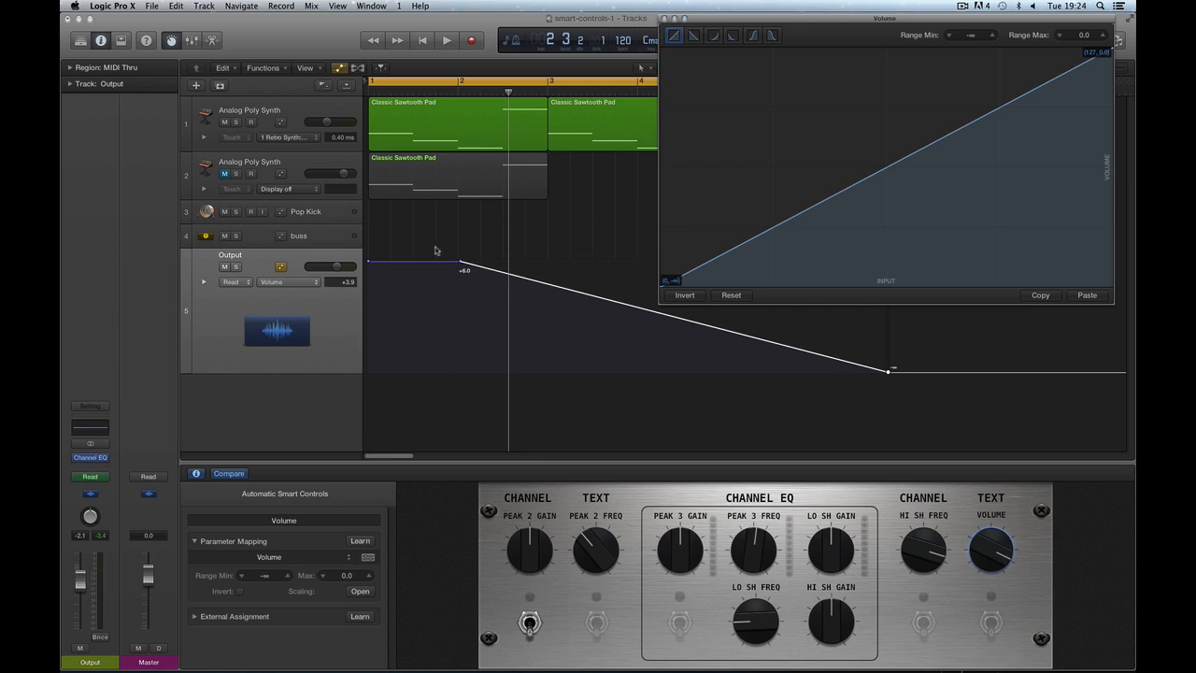
pyautogui.moveTo(987, 546); pyautogui.dragTo(985, 560)
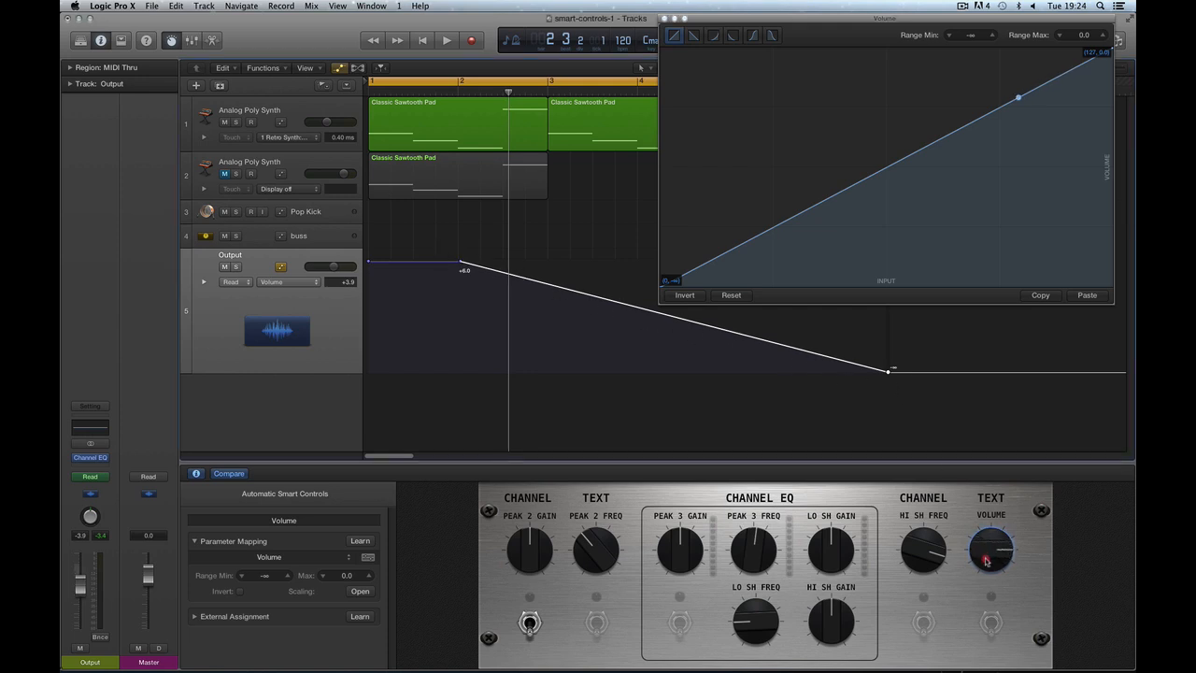
pyautogui.moveTo(1005, 621); pyautogui.dragTo(1016, 649)
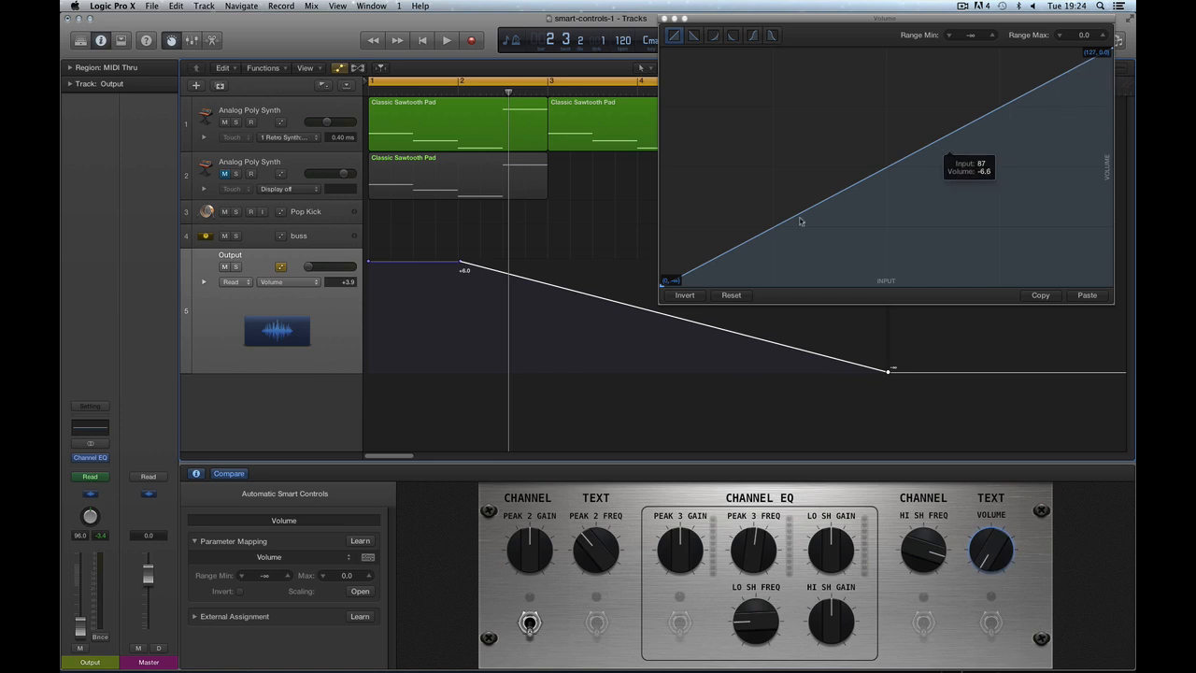
# Play the linear fade-out from the start, keeping the scaling graph beside the Output fader to compare fader, knob and curve.
pyautogui.click(423, 41)
pyautogui.click(447, 40)
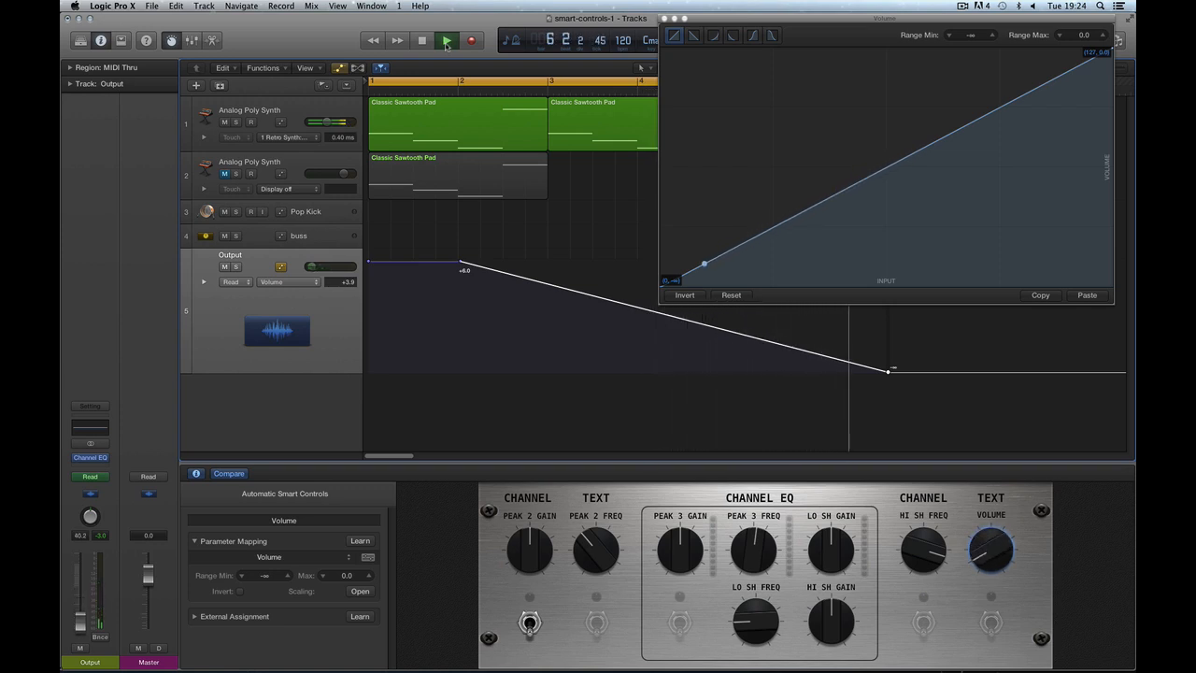
pyautogui.click(446, 46)
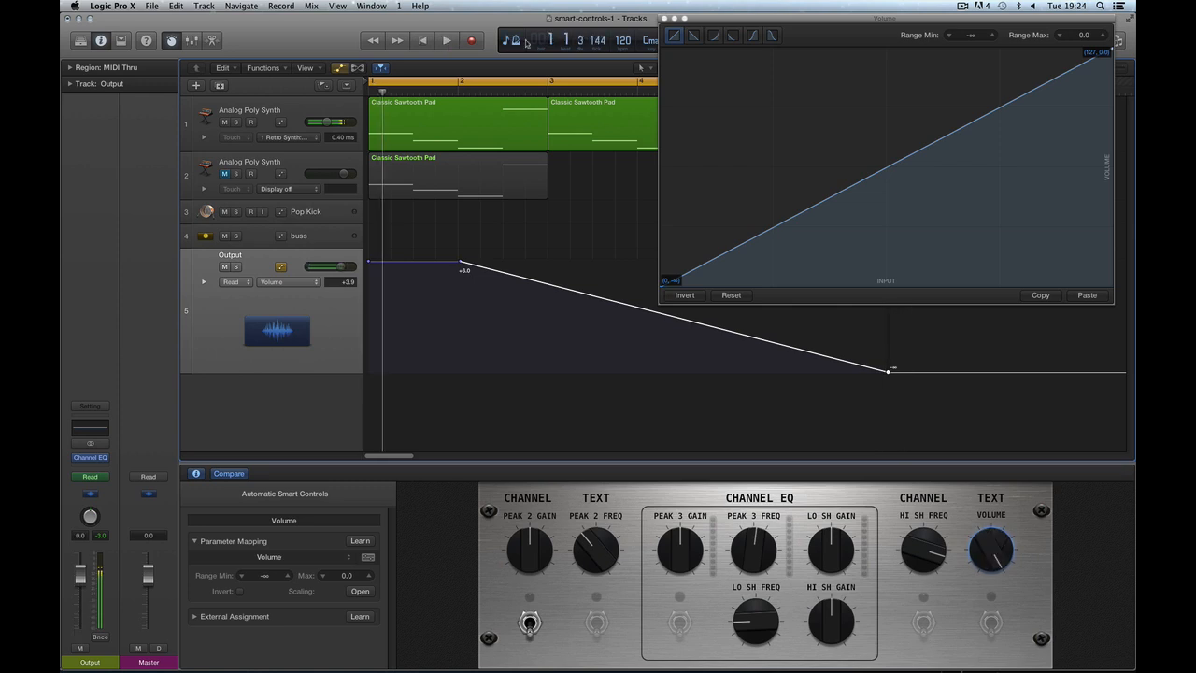
pyautogui.moveTo(899, 24); pyautogui.dragTo(356, 368)
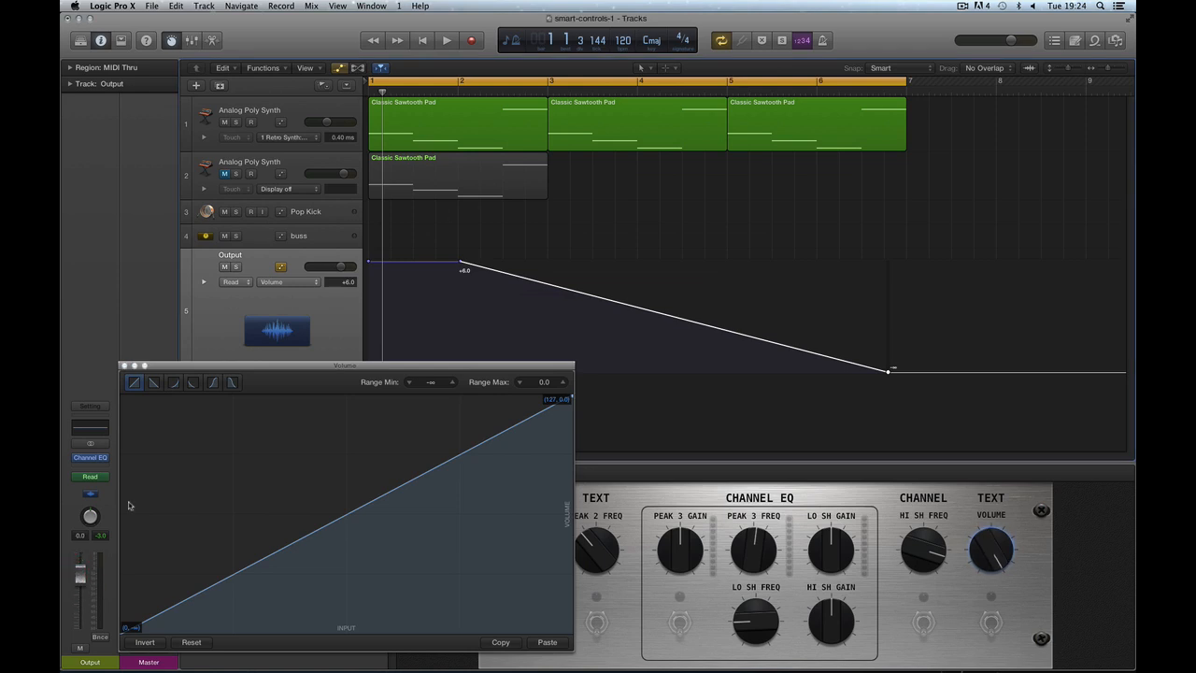
pyautogui.press('space')
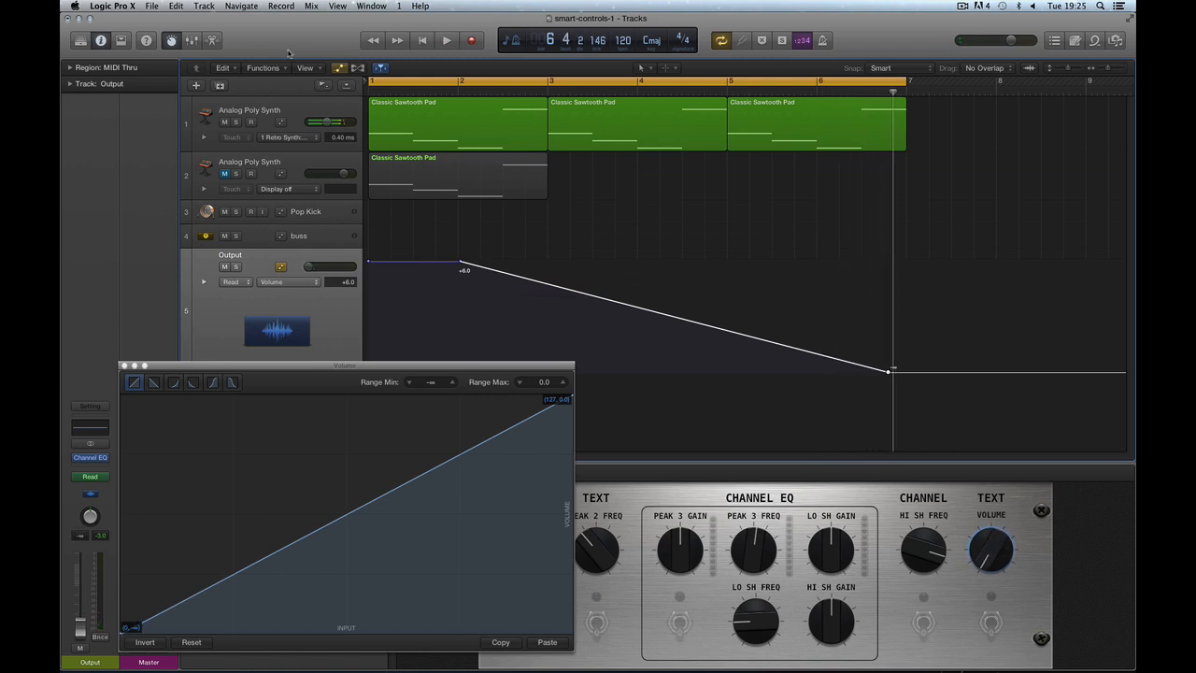
# Apply the S-curve scaling preset to the Volume mapping and place the playhead at bar 2.
pyautogui.moveTo(330, 371); pyautogui.dragTo(373, 348)
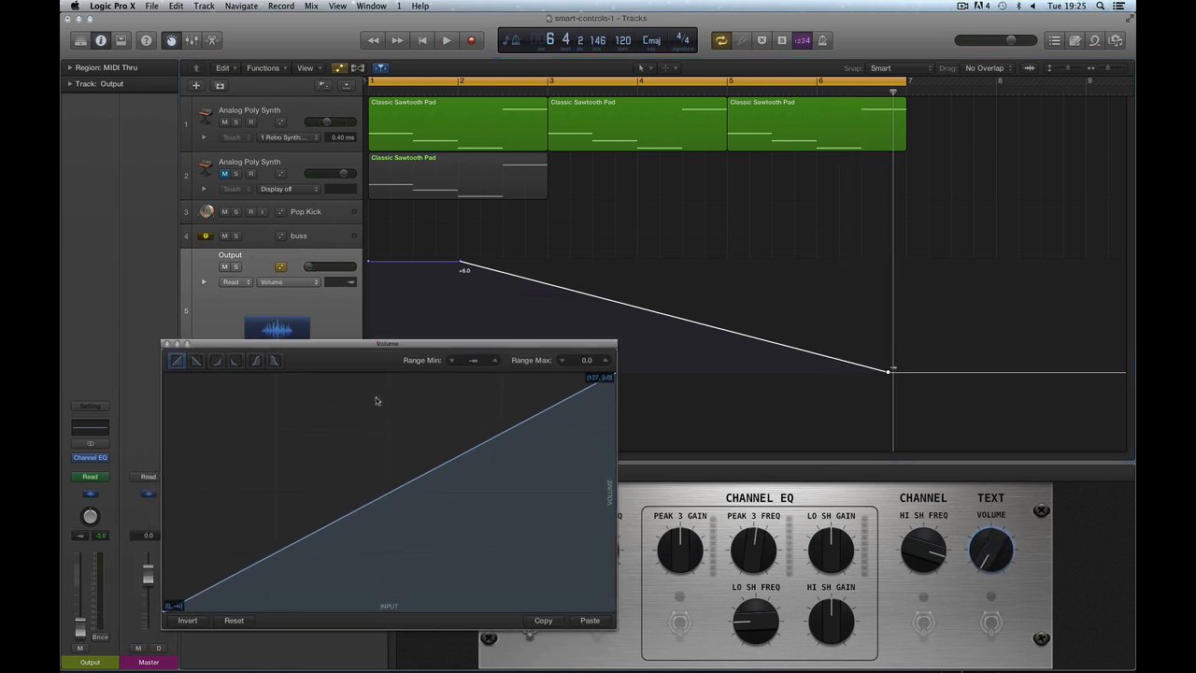
pyautogui.click(255, 361)
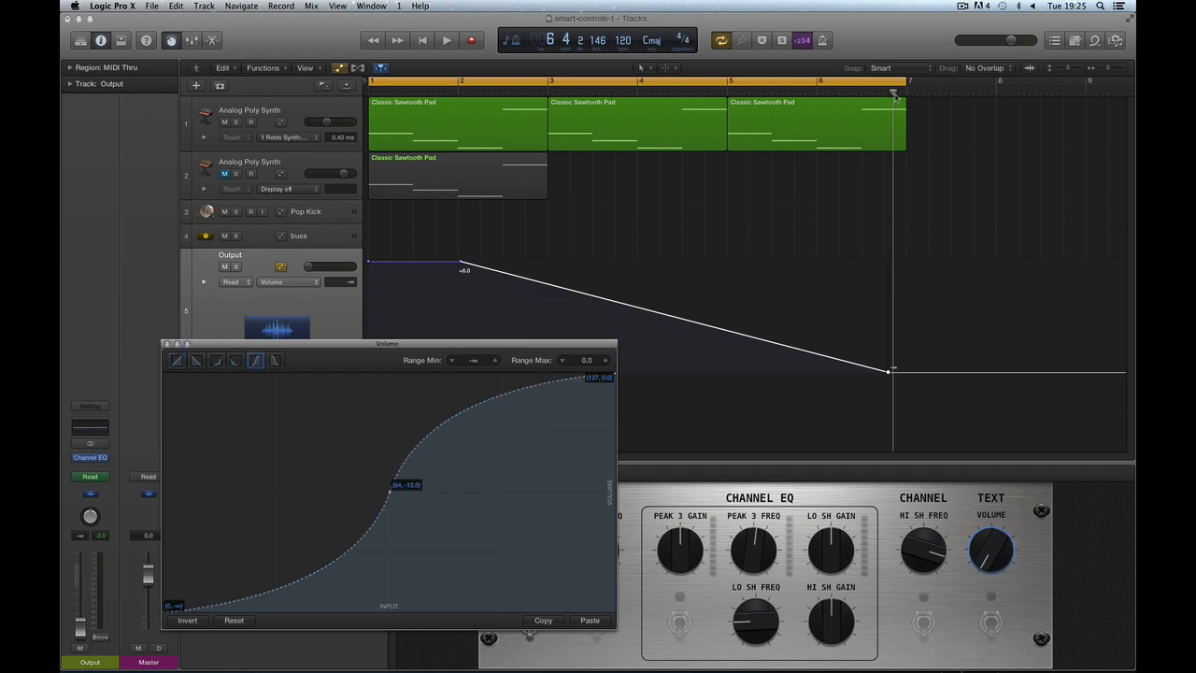
pyautogui.moveTo(894, 94); pyautogui.dragTo(458, 262)
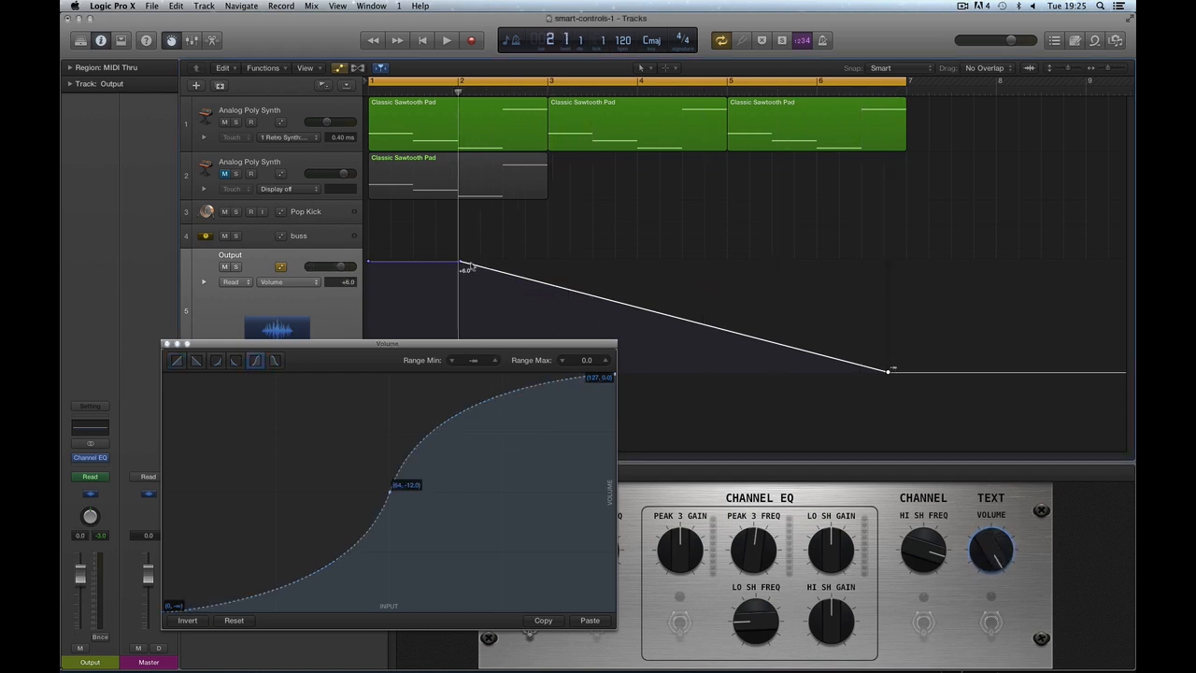
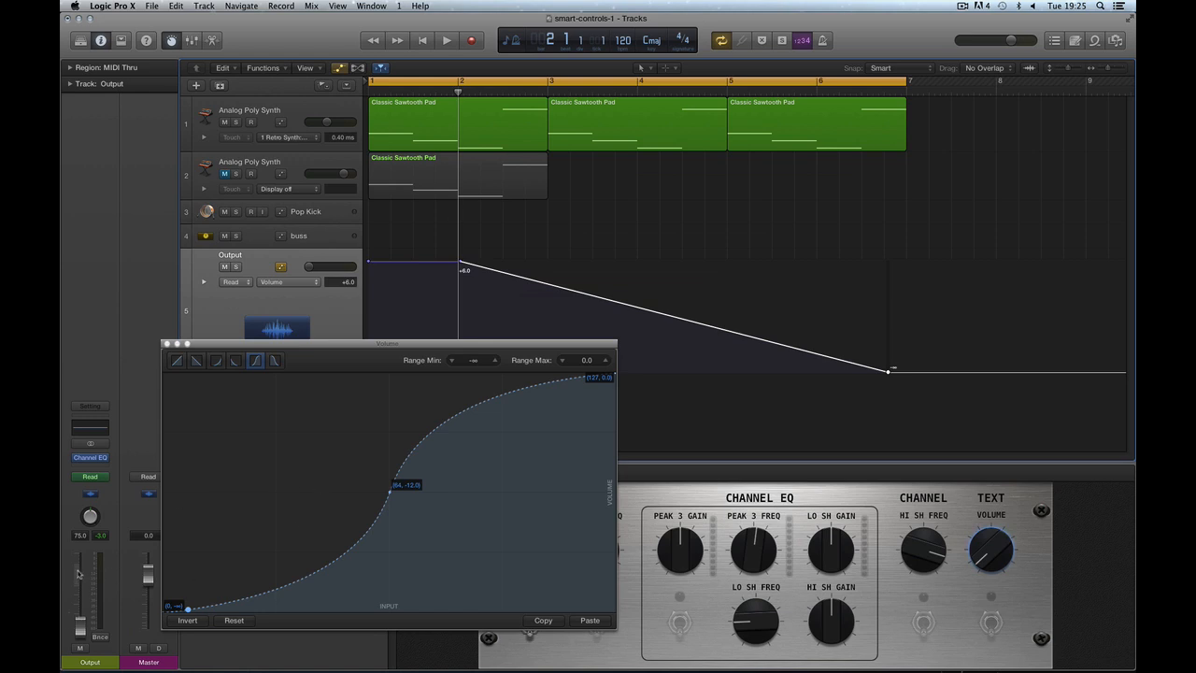
# Play from bar 2 into the fade and compare the S-curve graph with the Volume knob and the automation points.
pyautogui.click(440, 44)
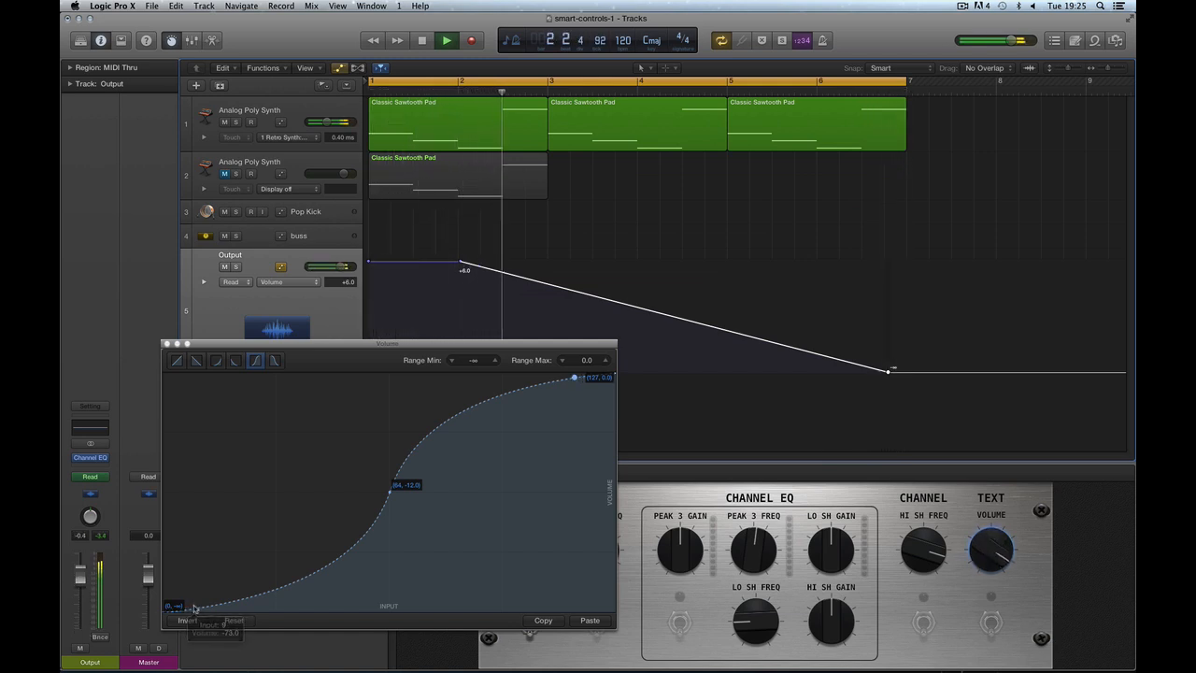
pyautogui.press('space')
pyautogui.moveTo(356, 347); pyautogui.dragTo(396, 351)
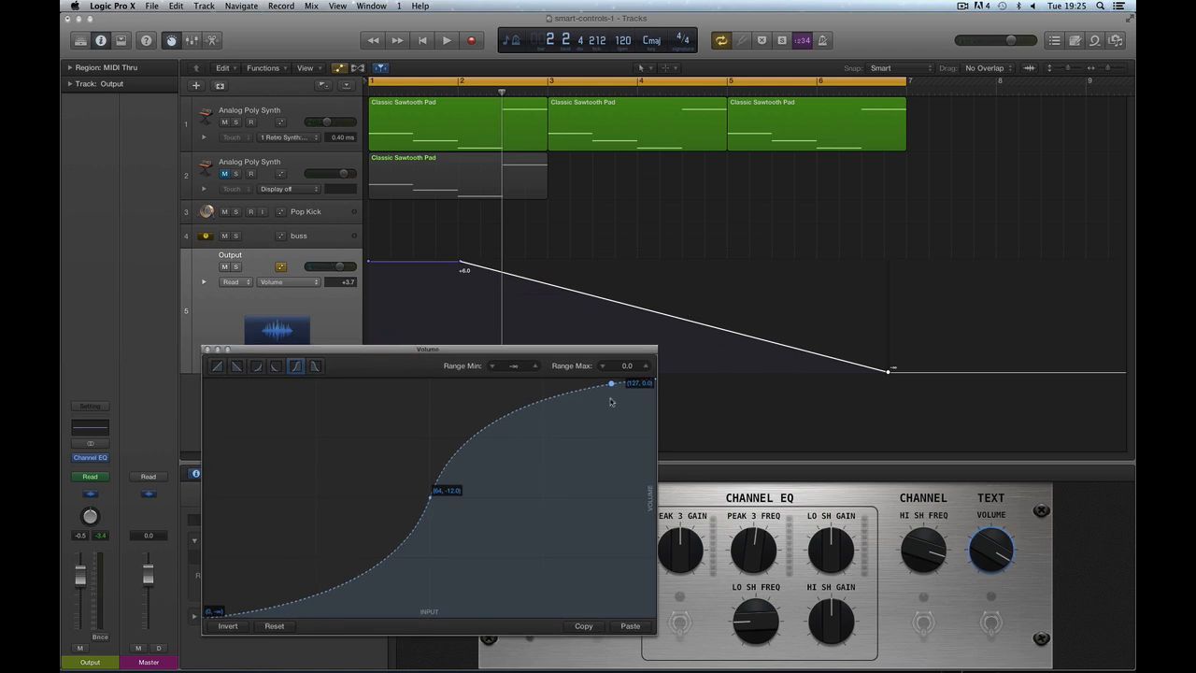
pyautogui.moveTo(547, 352); pyautogui.dragTo(592, 288)
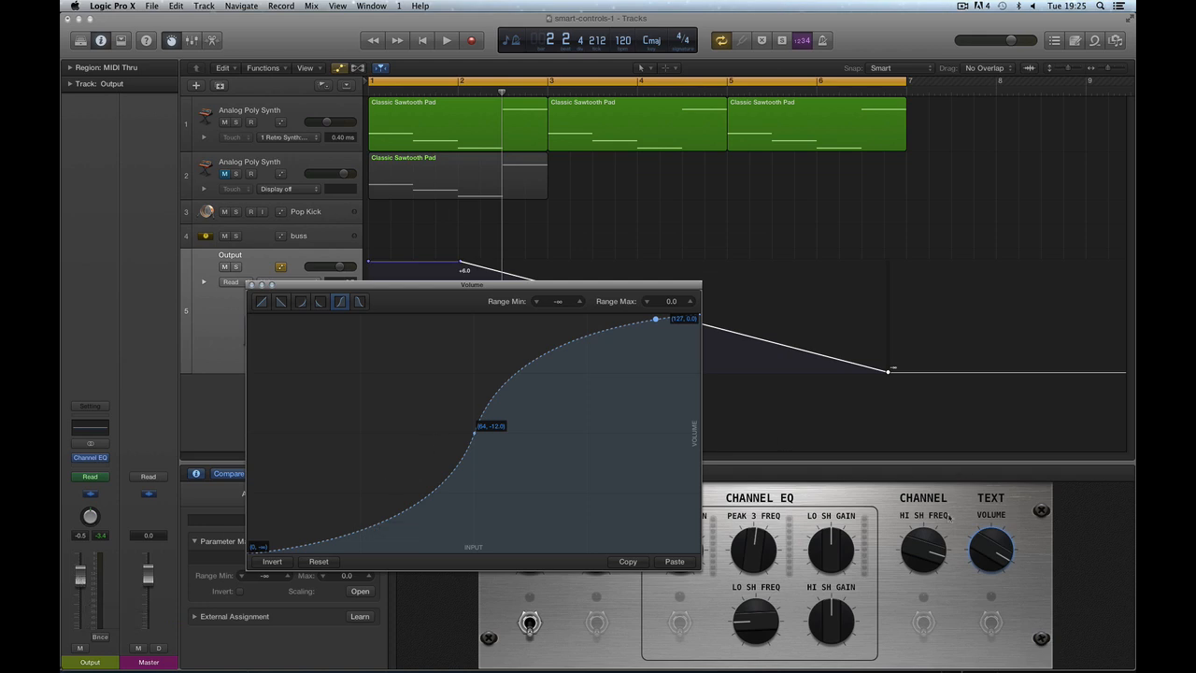
pyautogui.moveTo(458, 287); pyautogui.dragTo(363, 359)
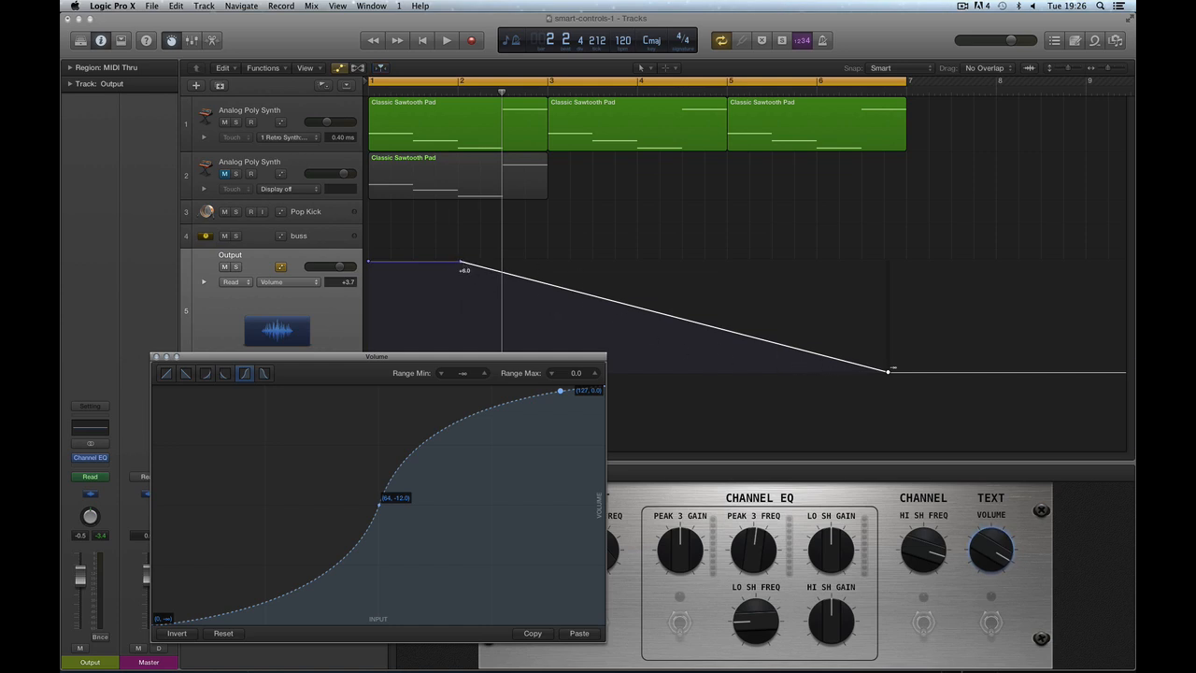
pyautogui.moveTo(887, 372); pyautogui.dragTo(887, 372)
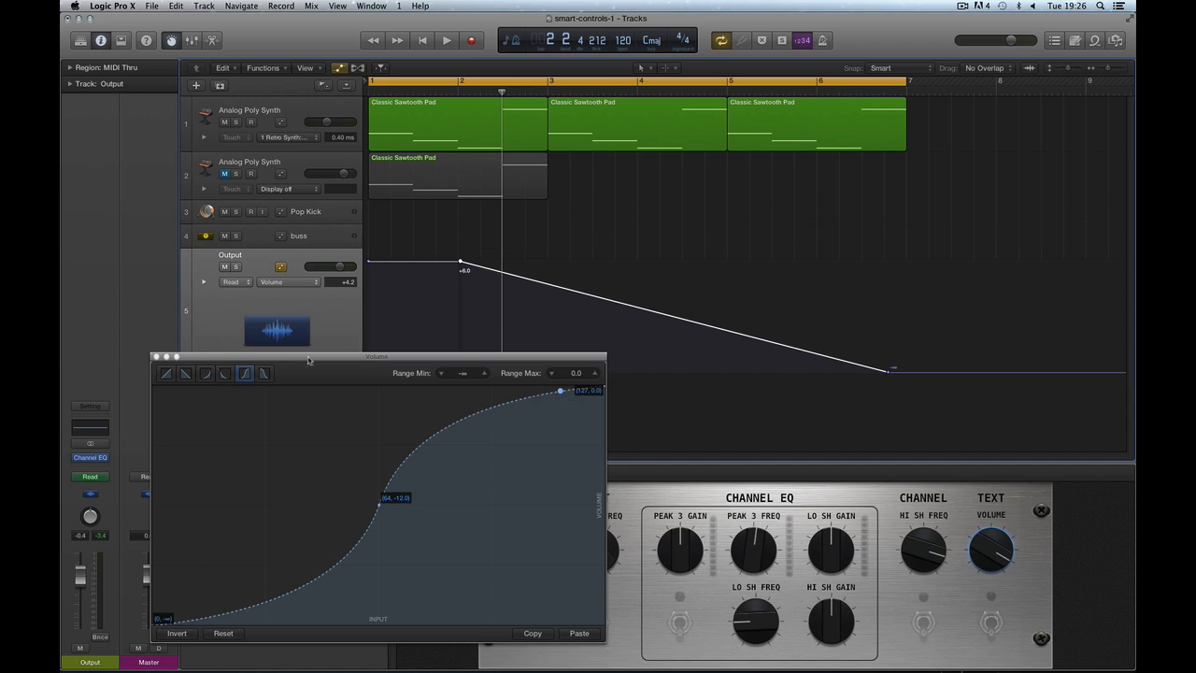
# Move the scaling graph clear of the automation lane and shift the curve's middle point to about input 85, volume -9.1.
pyautogui.moveTo(308, 359); pyautogui.dragTo(819, 16)
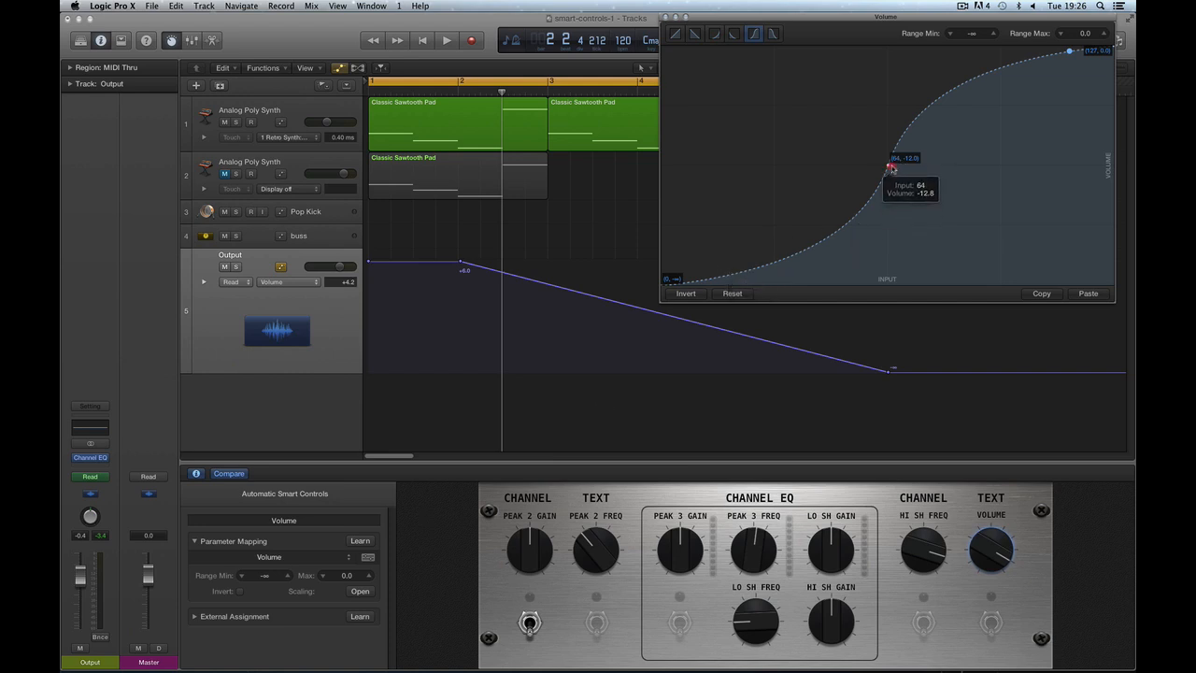
pyautogui.moveTo(891, 168); pyautogui.dragTo(983, 145)
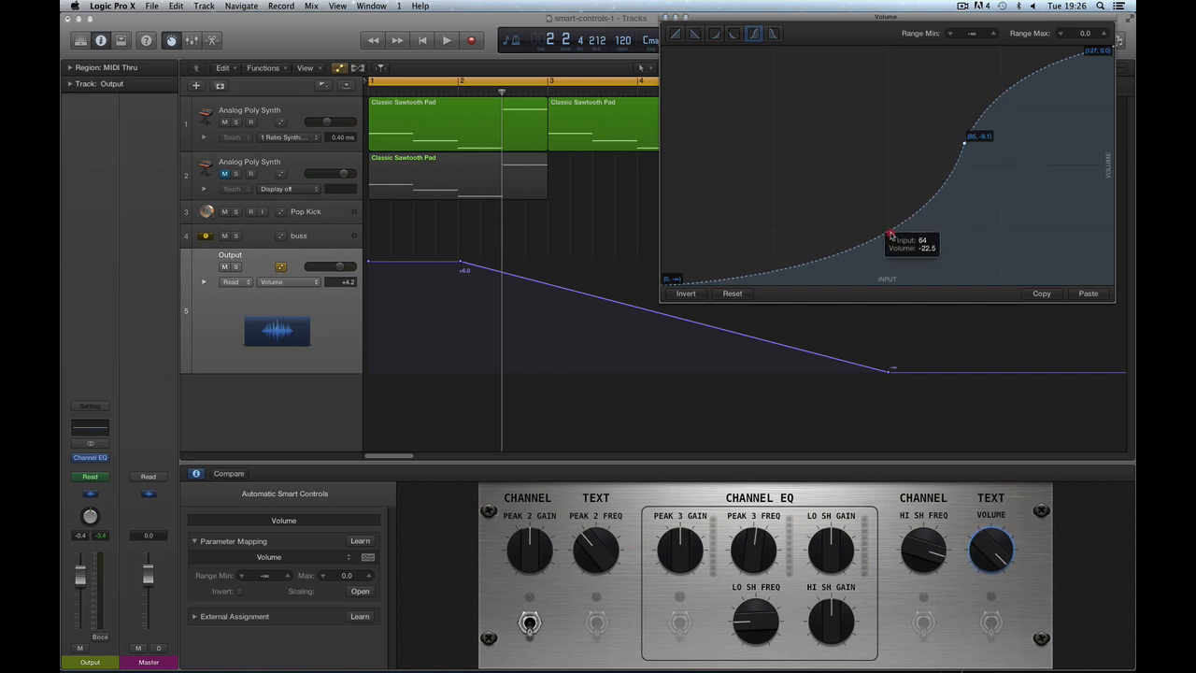
# Play the fade-out with the shifted S-curve, compare the Output fader's movement with the graph, and shift the scaling graph aside.
pyautogui.click(447, 41)
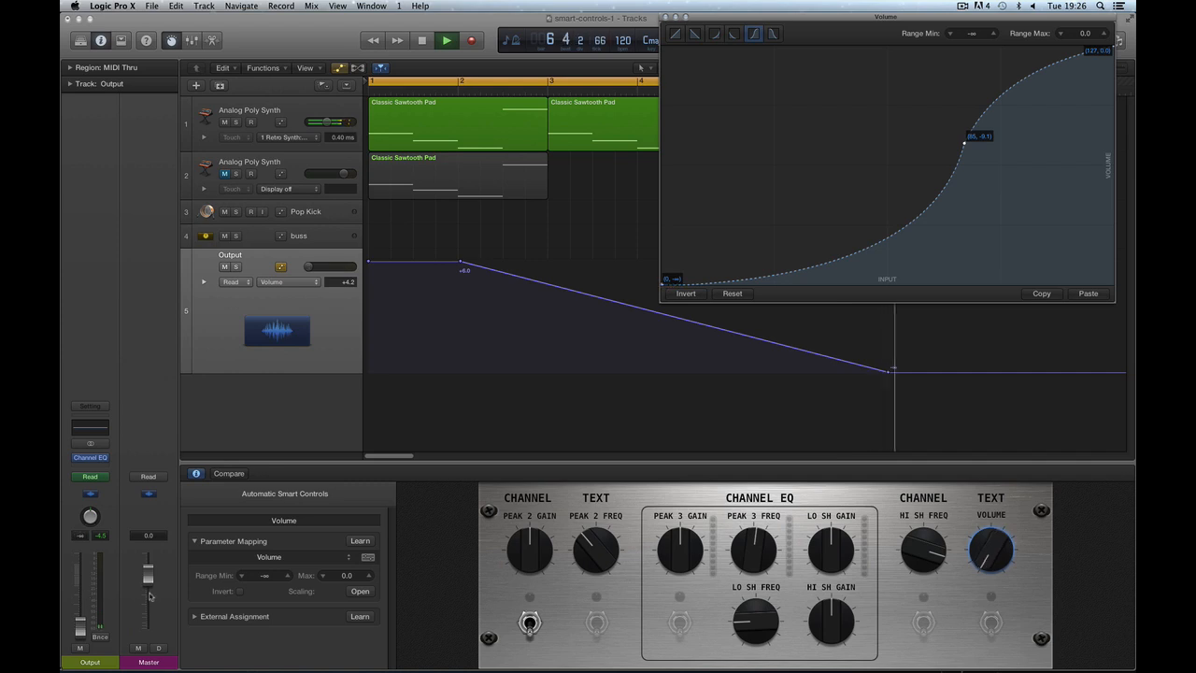
pyautogui.click(477, 29)
pyautogui.press('space')
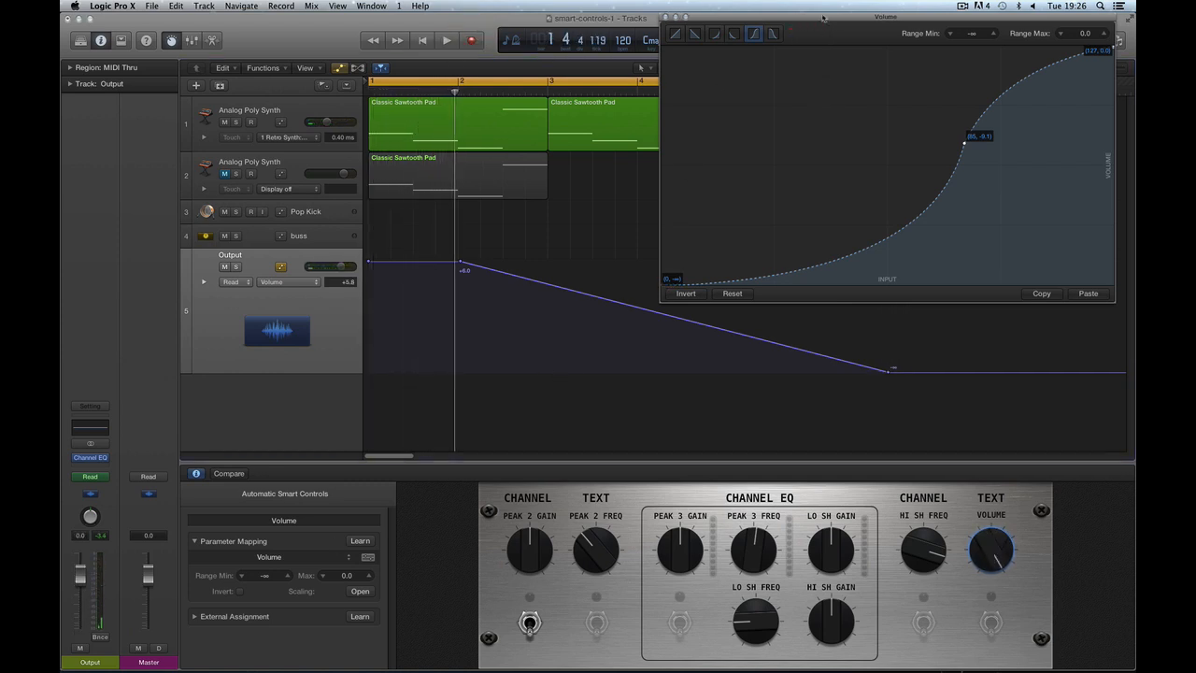
pyautogui.moveTo(822, 18); pyautogui.dragTo(775, 18)
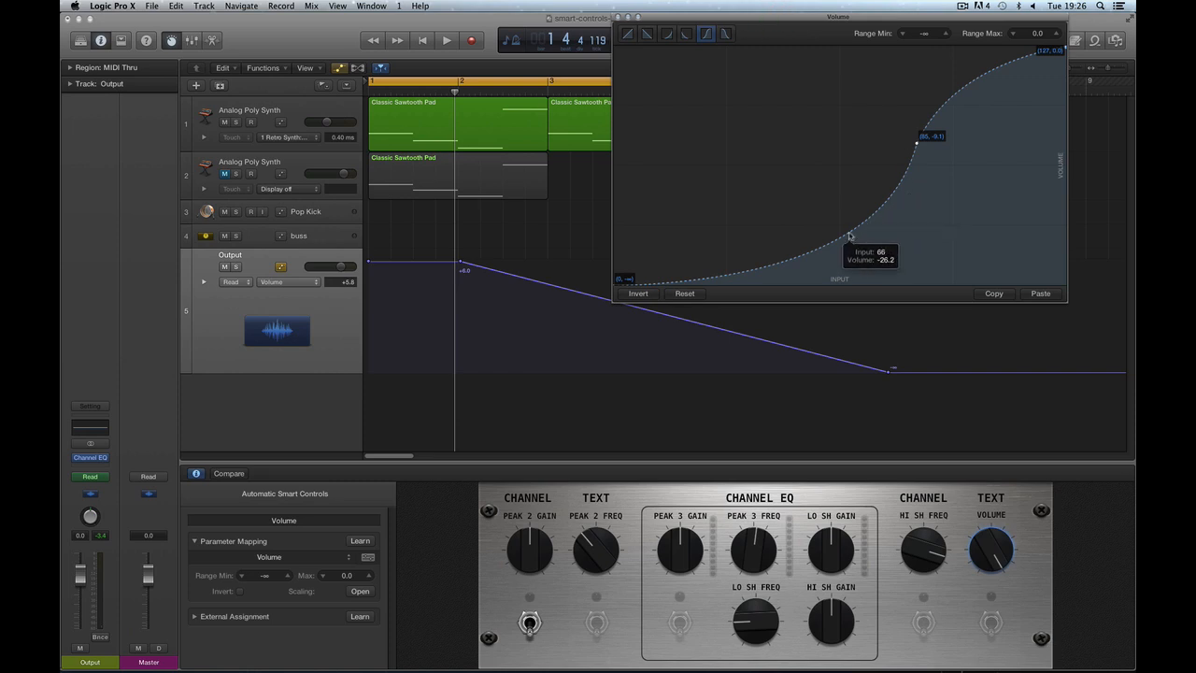
# Reset the Volume scaling to the linear preset and add two points, at about input 41, volume -3.3 and input 96, volume -23.5.
pyautogui.click(628, 35)
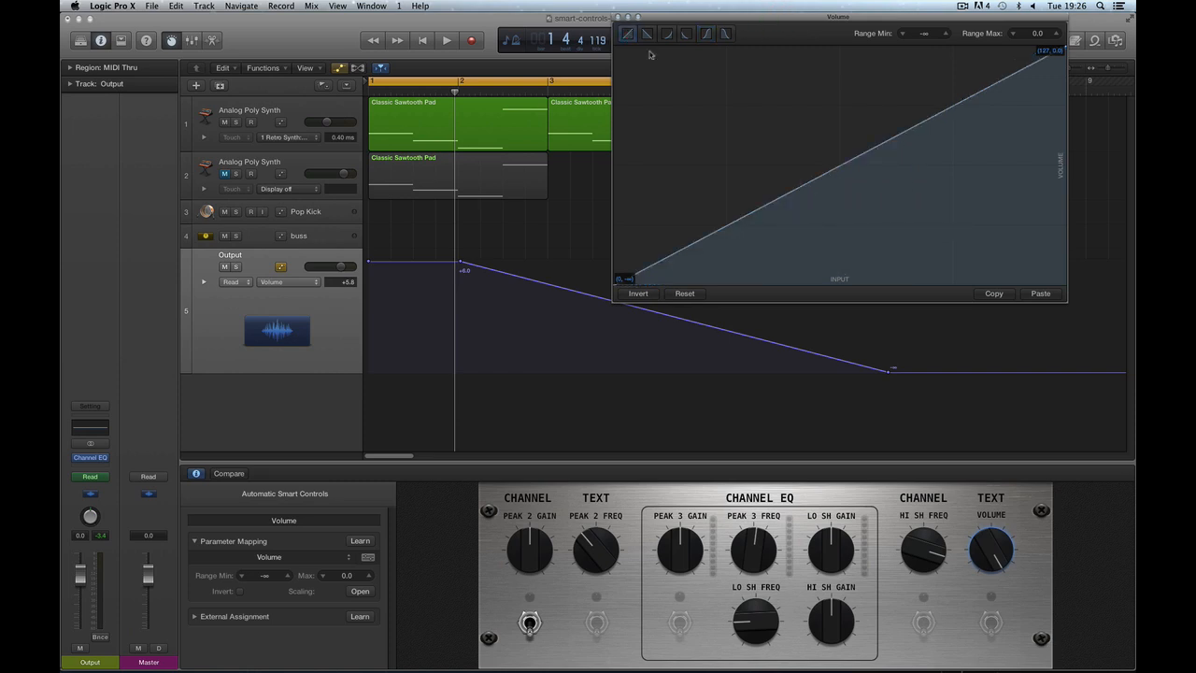
pyautogui.click(806, 190)
pyautogui.click(903, 139)
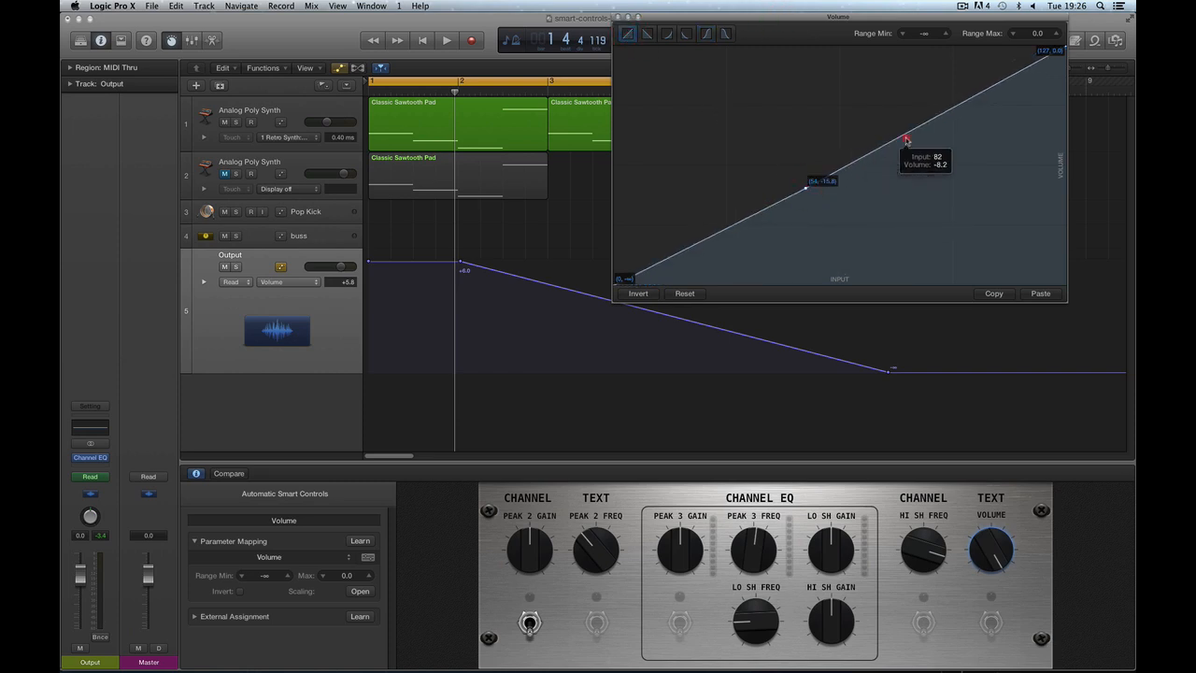
pyautogui.moveTo(905, 139); pyautogui.dragTo(940, 202)
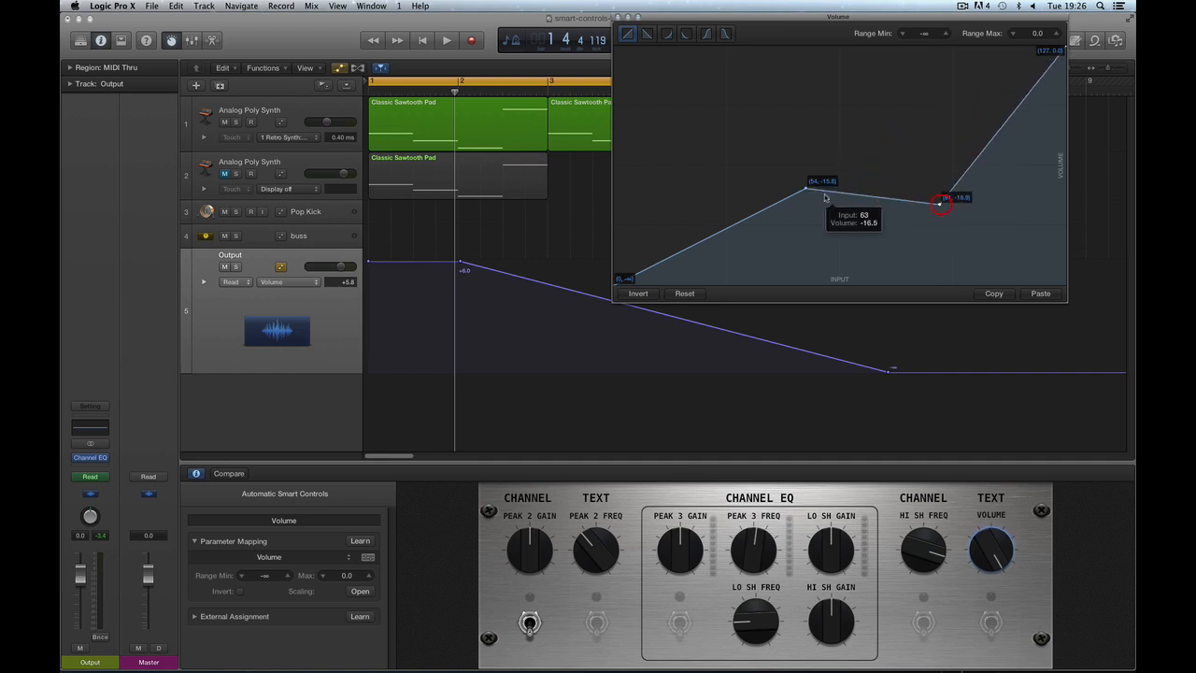
pyautogui.moveTo(809, 191); pyautogui.dragTo(758, 85)
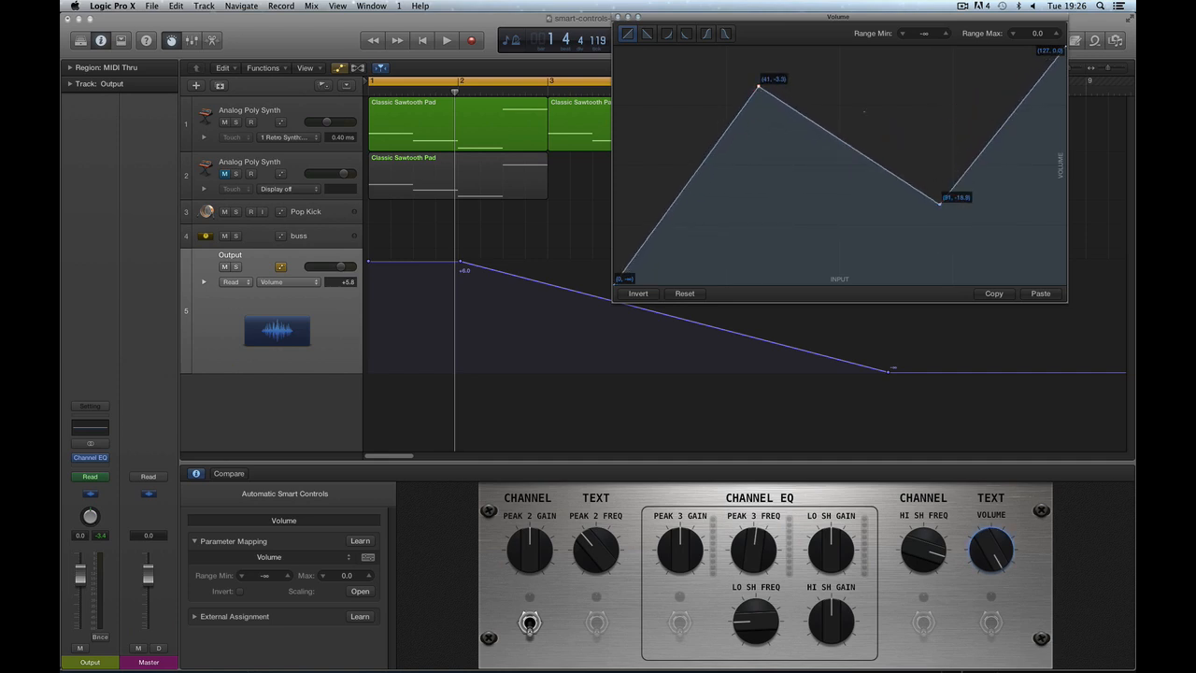
pyautogui.moveTo(951, 219); pyautogui.dragTo(955, 221)
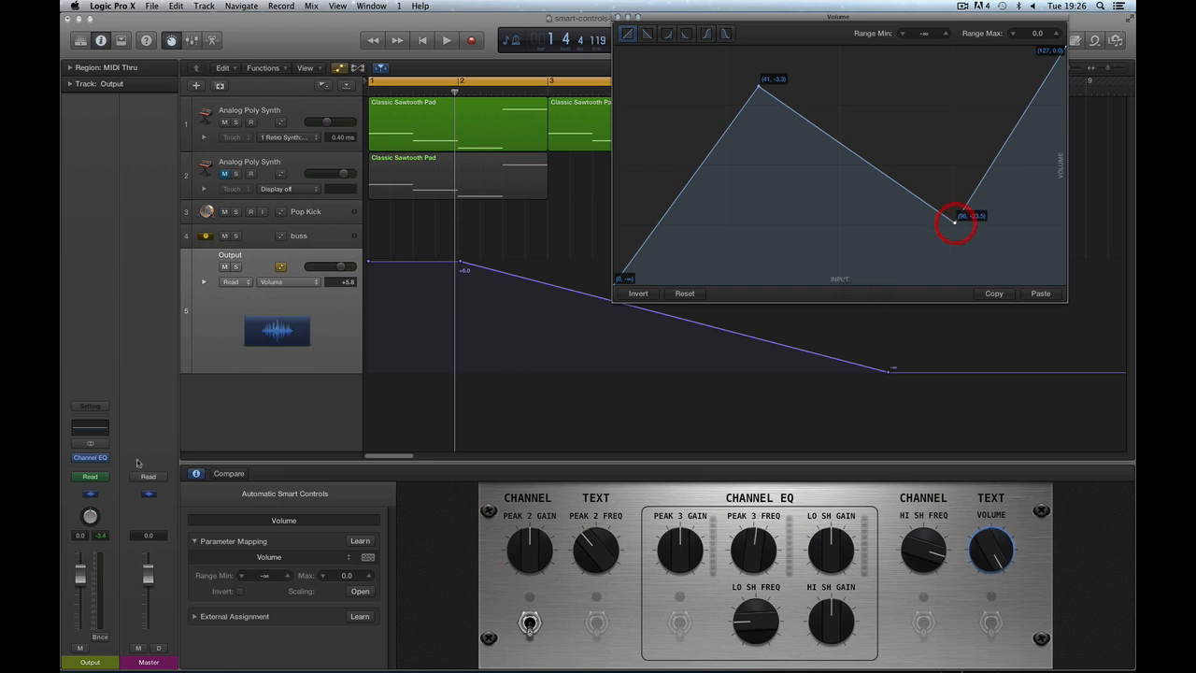
# Move the scaling graph clear of the fade-out and play the project from the start to compare fader, knob and zigzag curve.
pyautogui.moveTo(454, 99)
pyautogui.mouseDown()
pyautogui.moveTo(559, 130)
pyautogui.moveTo(449, 131)
pyautogui.mouseUp()
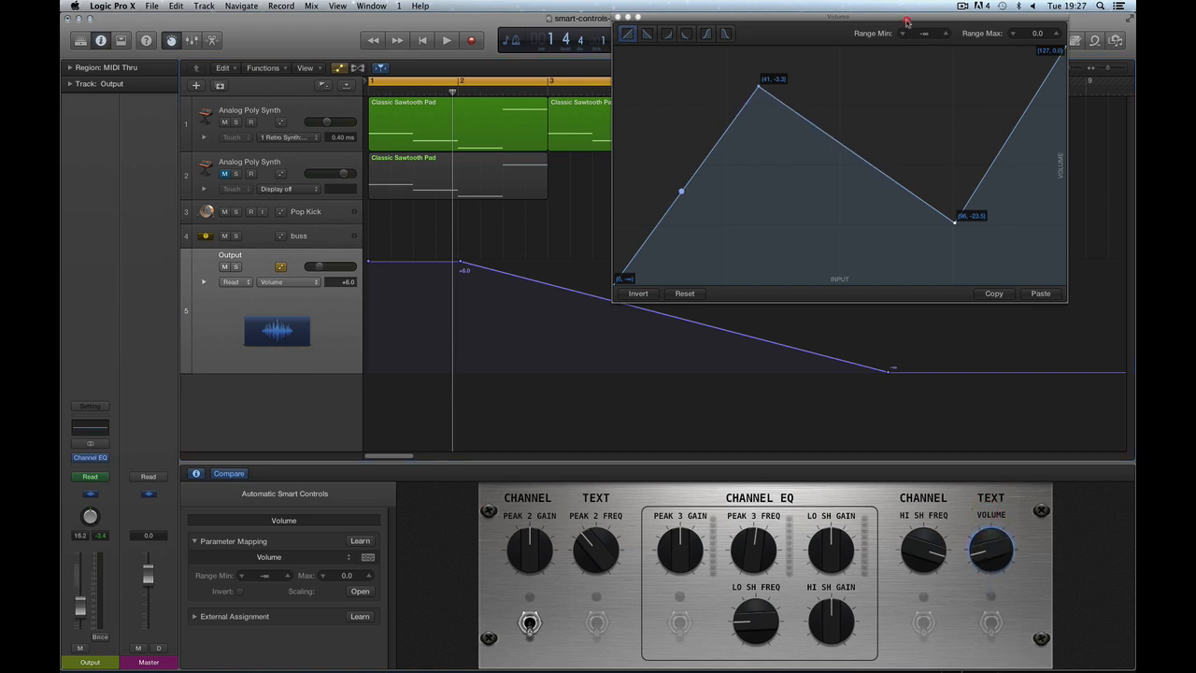
pyautogui.moveTo(910, 22); pyautogui.dragTo(400, 357)
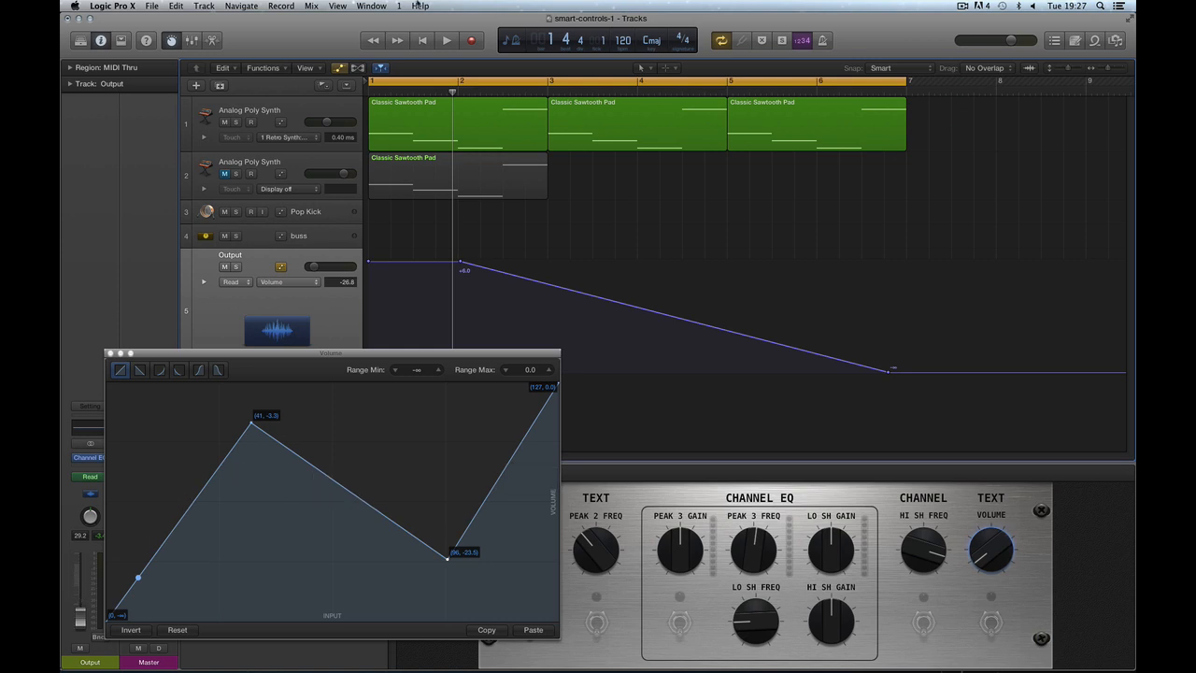
pyautogui.click(435, 43)
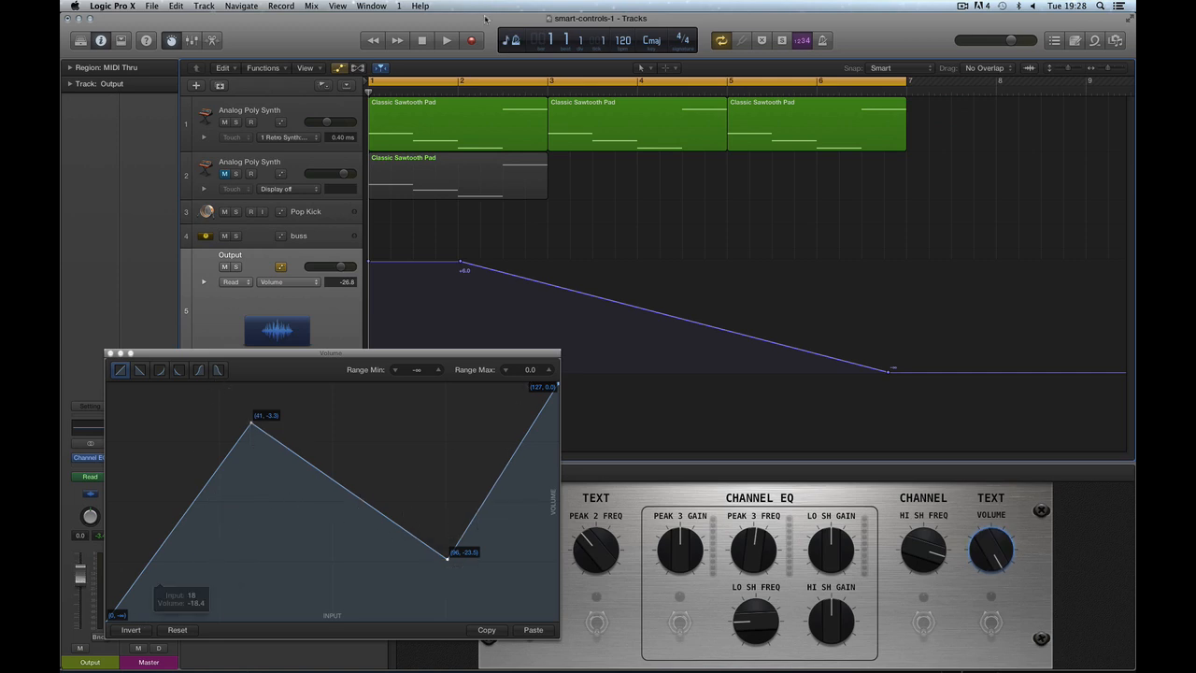
pyautogui.click(448, 42)
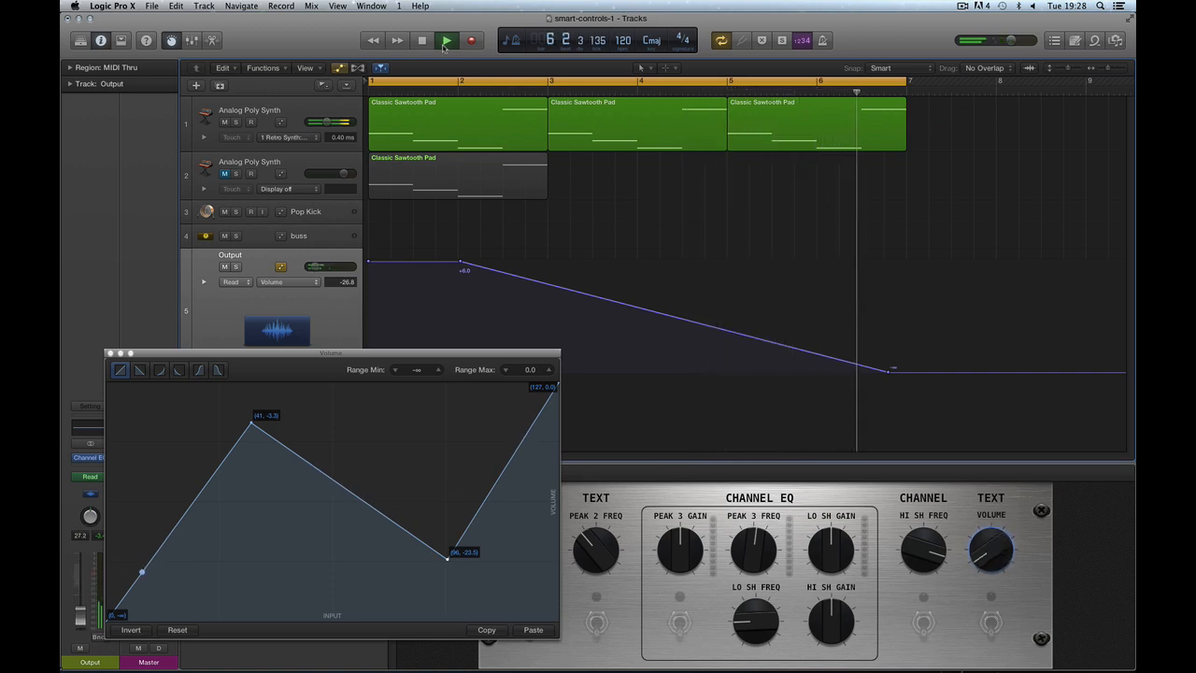
pyautogui.press('space')
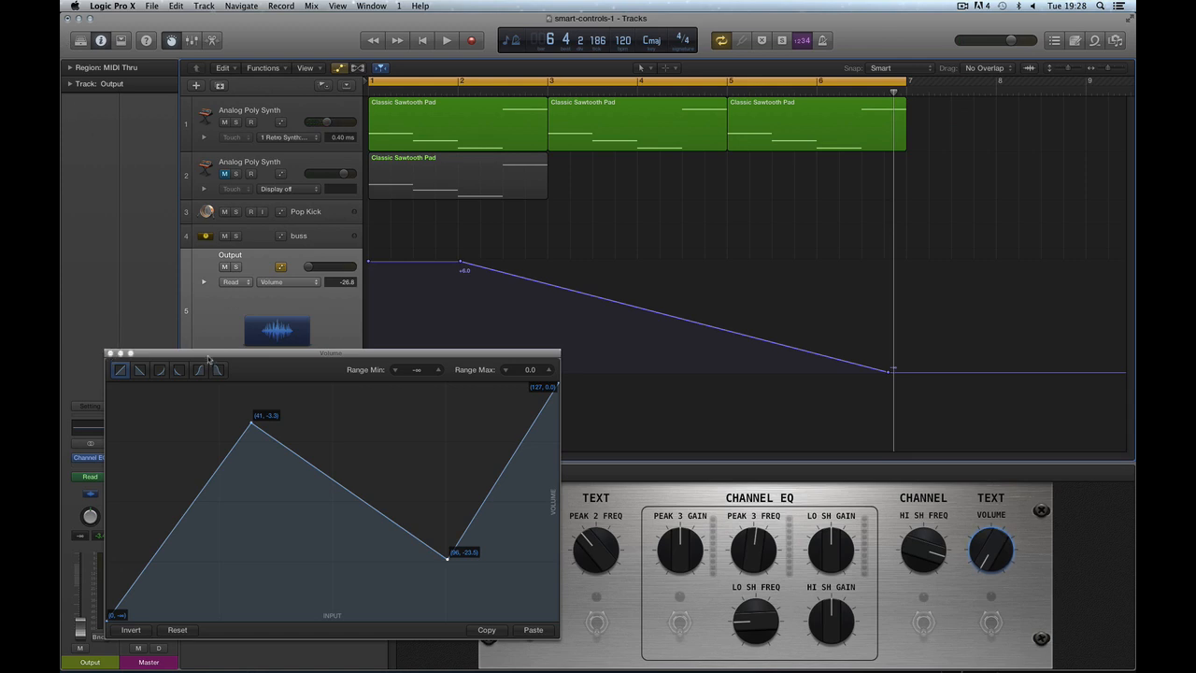
# Clear the graph off the mixer and reshape the curve with points at about (22, -6.2), (44, -57.1) and (70, 0.0).
pyautogui.moveTo(209, 358); pyautogui.dragTo(273, 363)
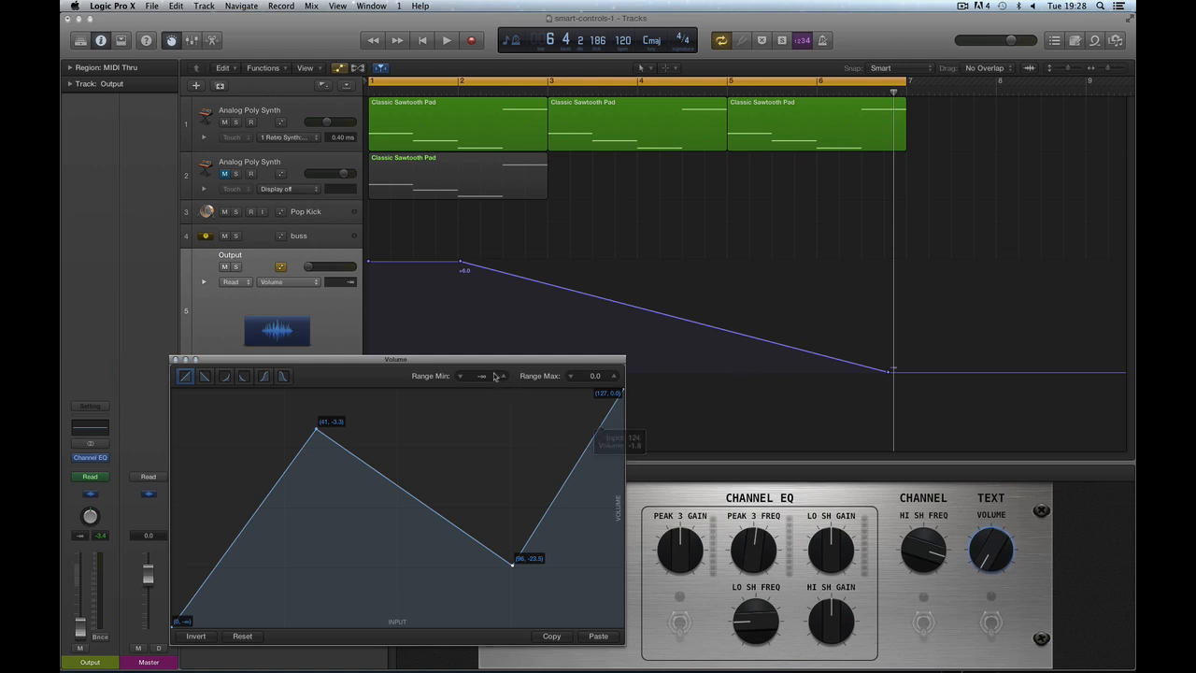
pyautogui.moveTo(489, 359); pyautogui.dragTo(940, 20)
pyautogui.moveTo(812, 91)
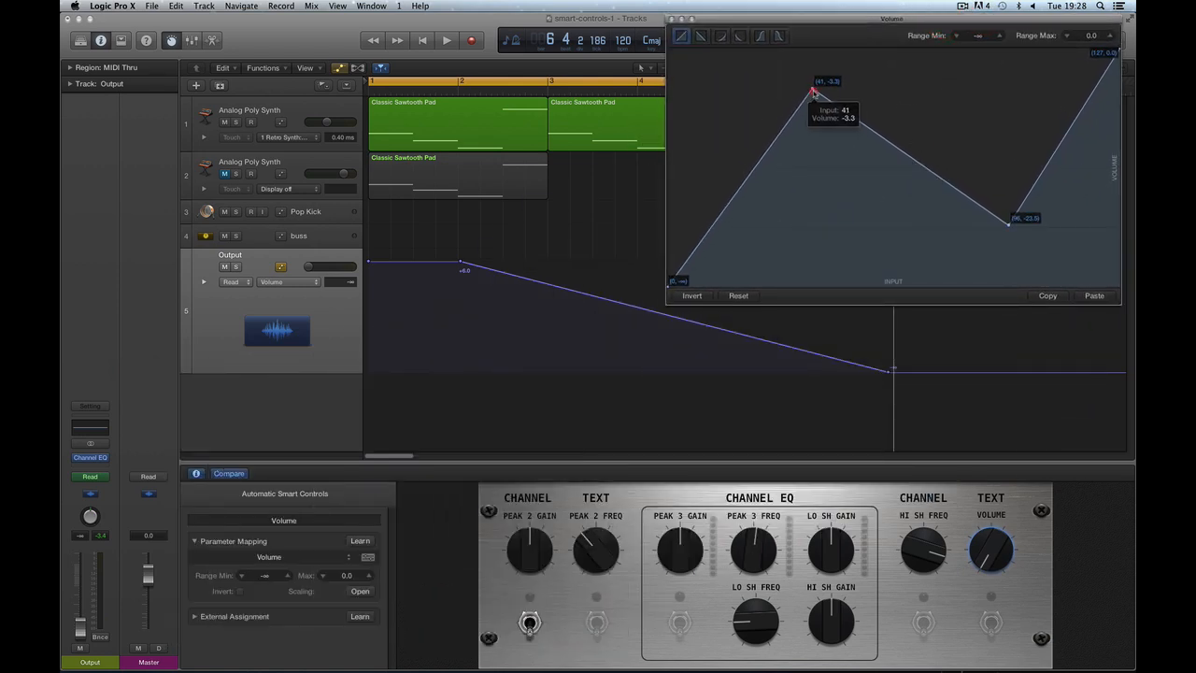
pyautogui.moveTo(813, 92); pyautogui.dragTo(817, 112)
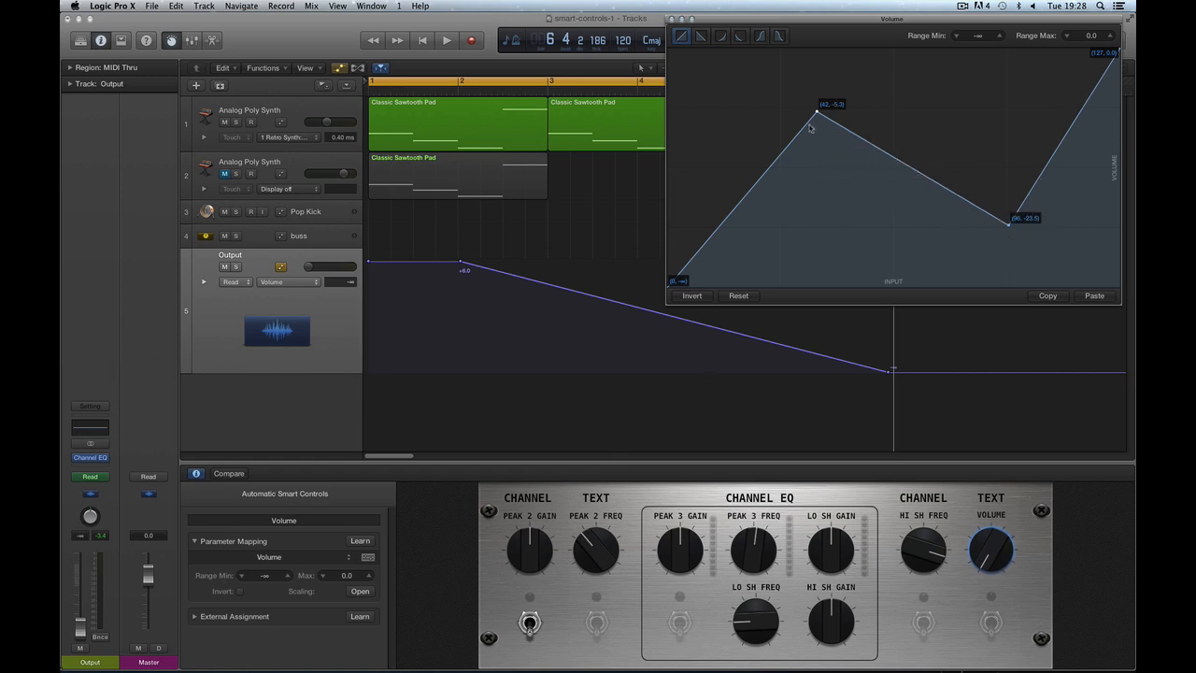
pyautogui.moveTo(817, 113); pyautogui.dragTo(745, 119)
pyautogui.click(874, 171)
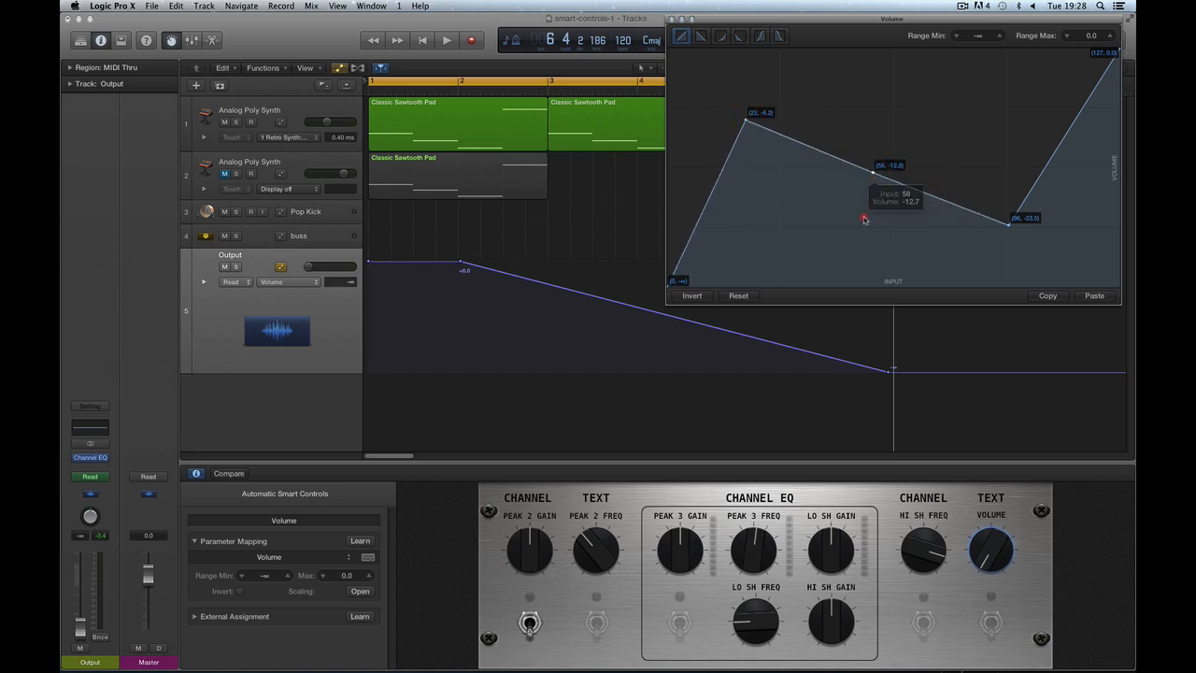
pyautogui.moveTo(873, 171); pyautogui.dragTo(826, 276)
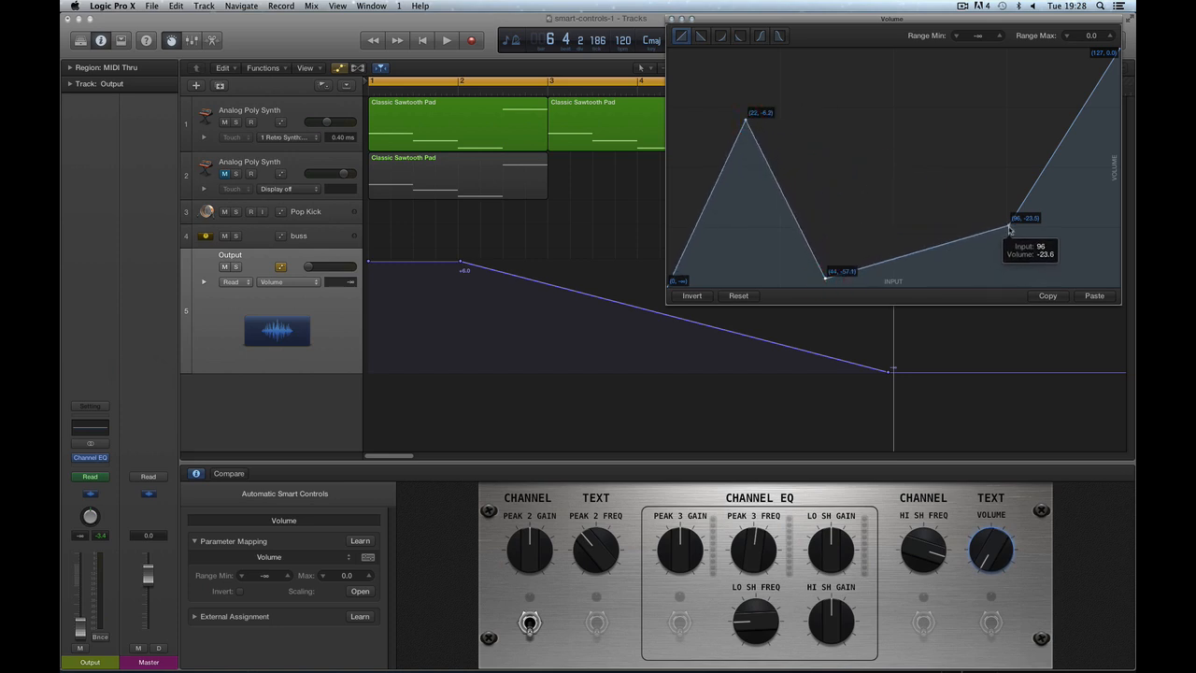
pyautogui.moveTo(1009, 220); pyautogui.dragTo(910, 52)
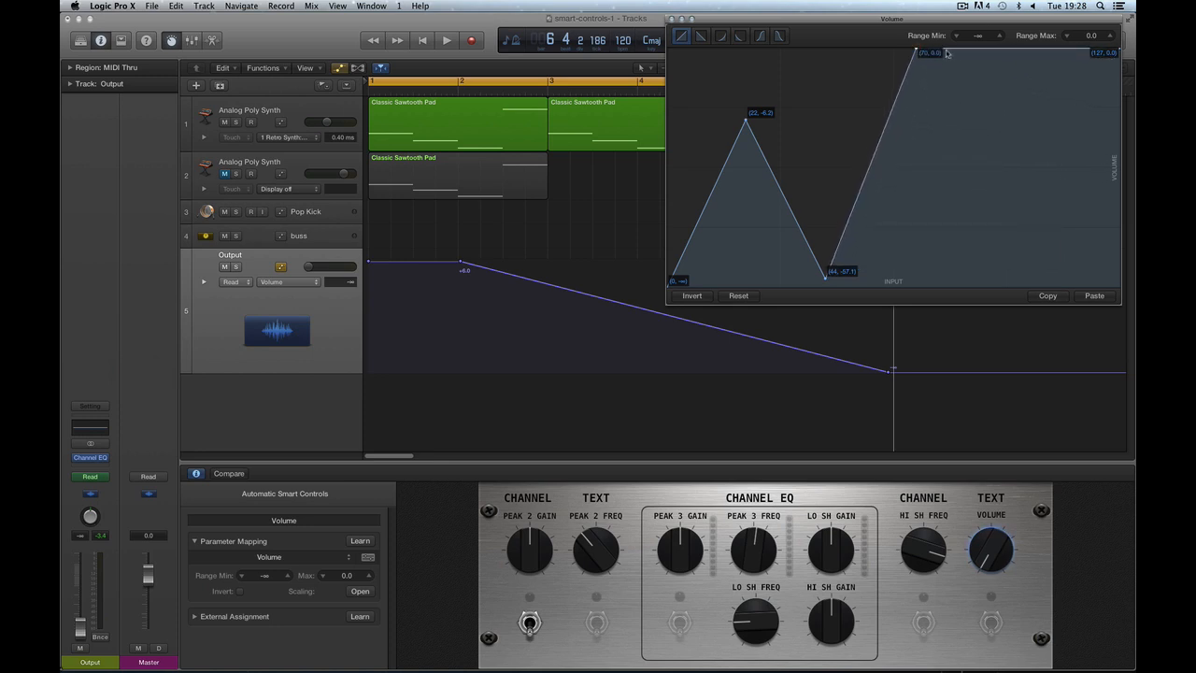
# Add a low point at about input 101, volume -∞, and set the two peaks to volume 0.0 at about inputs 20 and 71.
pyautogui.click(1015, 53)
pyautogui.moveTo(1016, 53); pyautogui.dragTo(1029, 286)
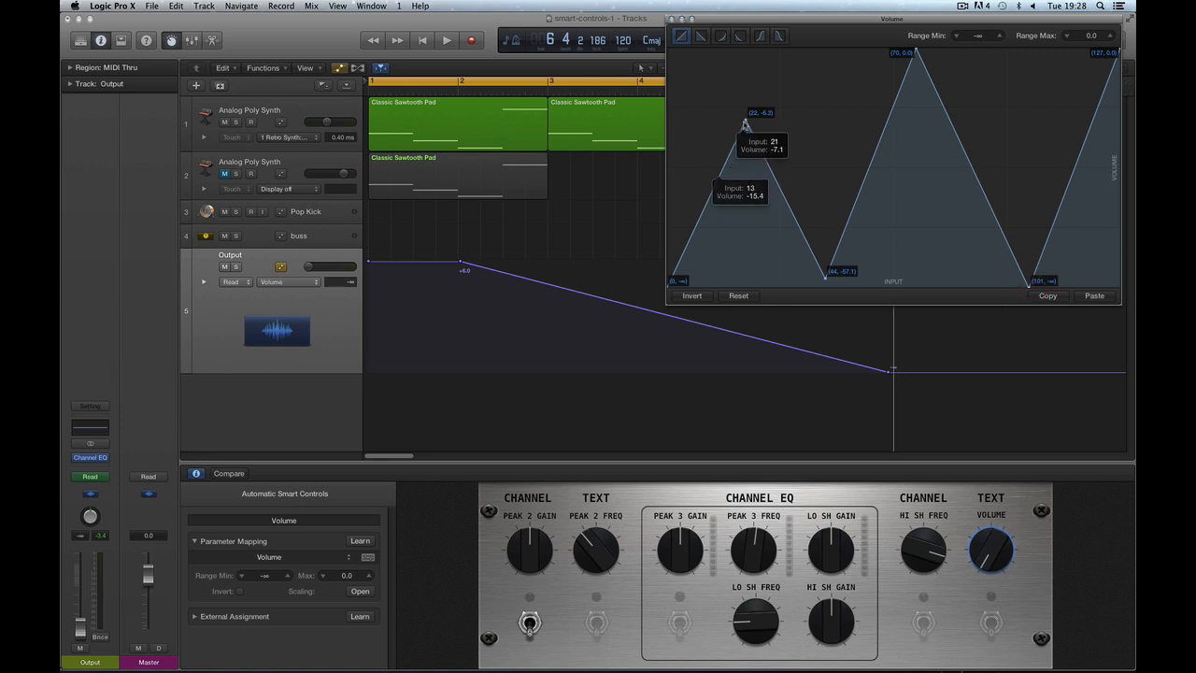
pyautogui.moveTo(746, 119); pyautogui.dragTo(740, 48)
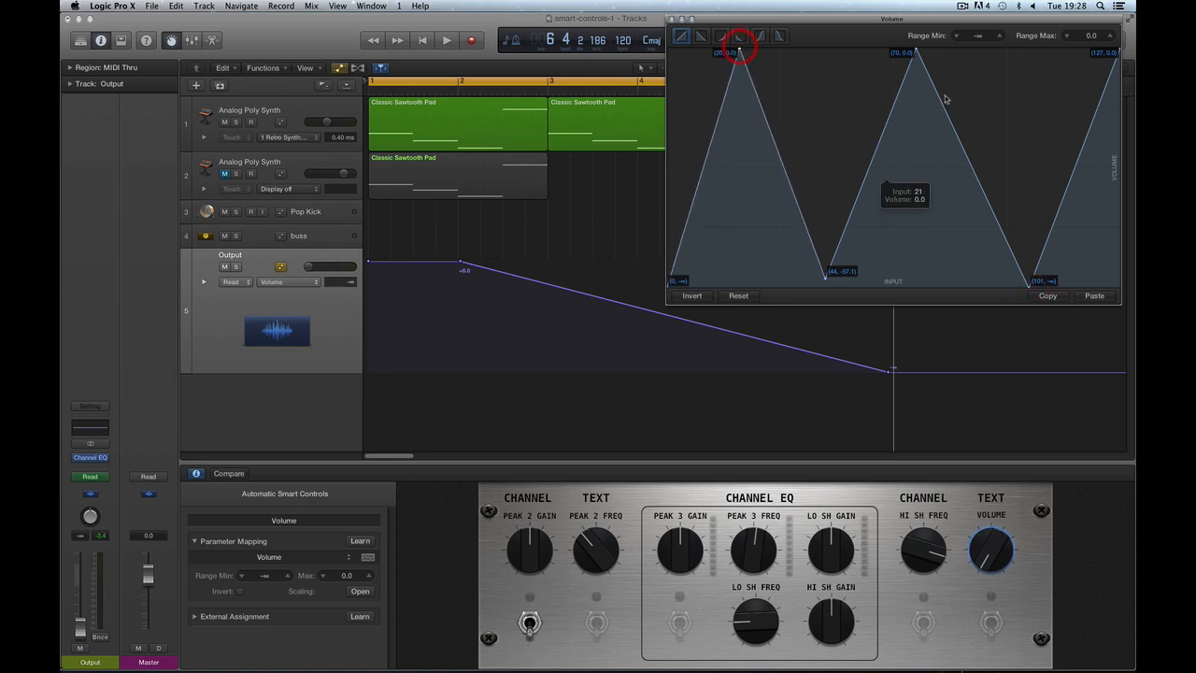
pyautogui.moveTo(916, 53); pyautogui.dragTo(921, 51)
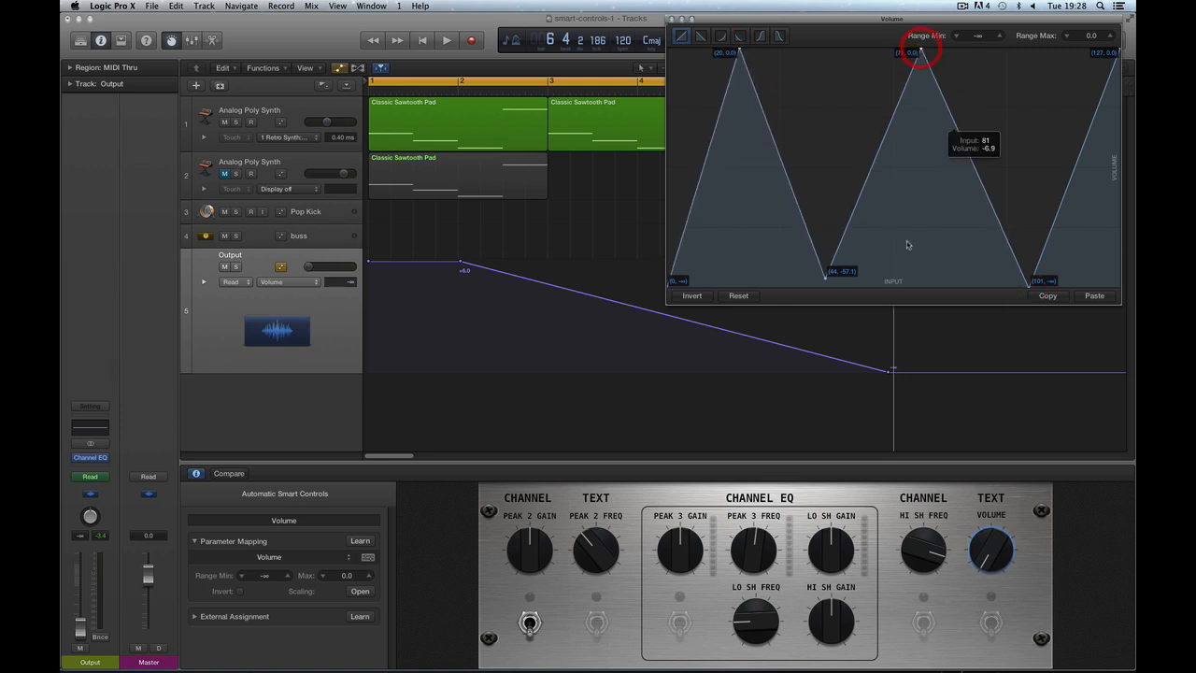
# Nudge the Output track's volume automation point near bar 2 slightly earlier and play the double-peak fade from the start.
pyautogui.moveTo(460, 264); pyautogui.dragTo(458, 264)
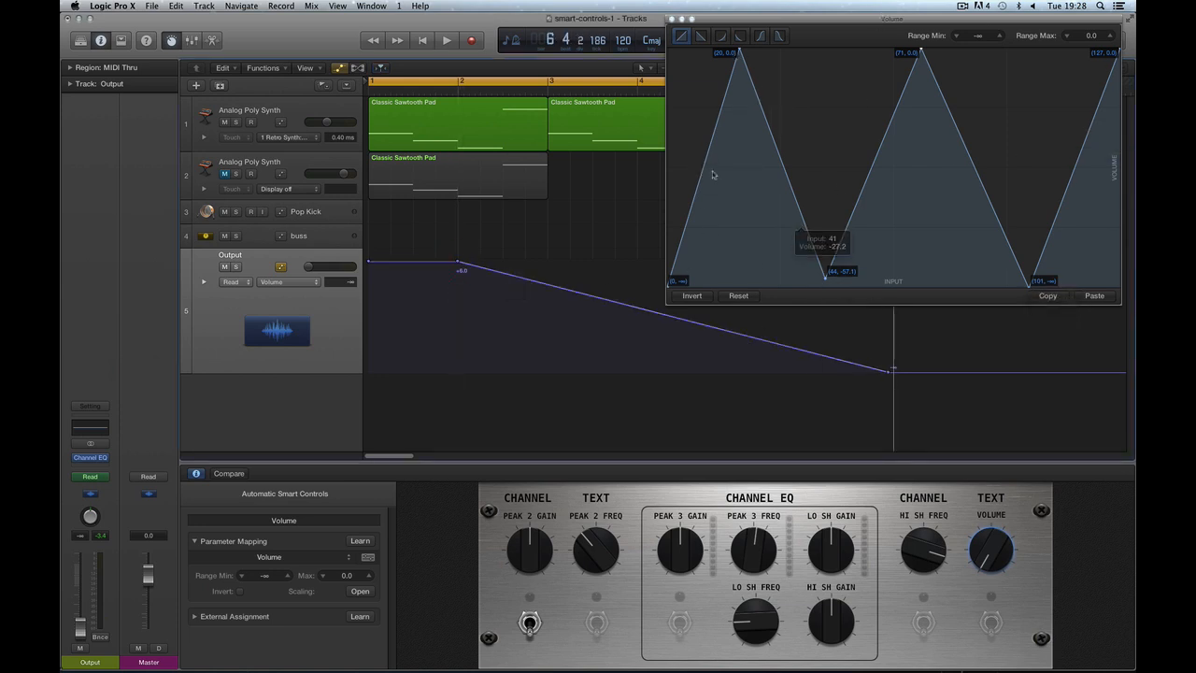
pyautogui.press('Return')
pyautogui.press('space')
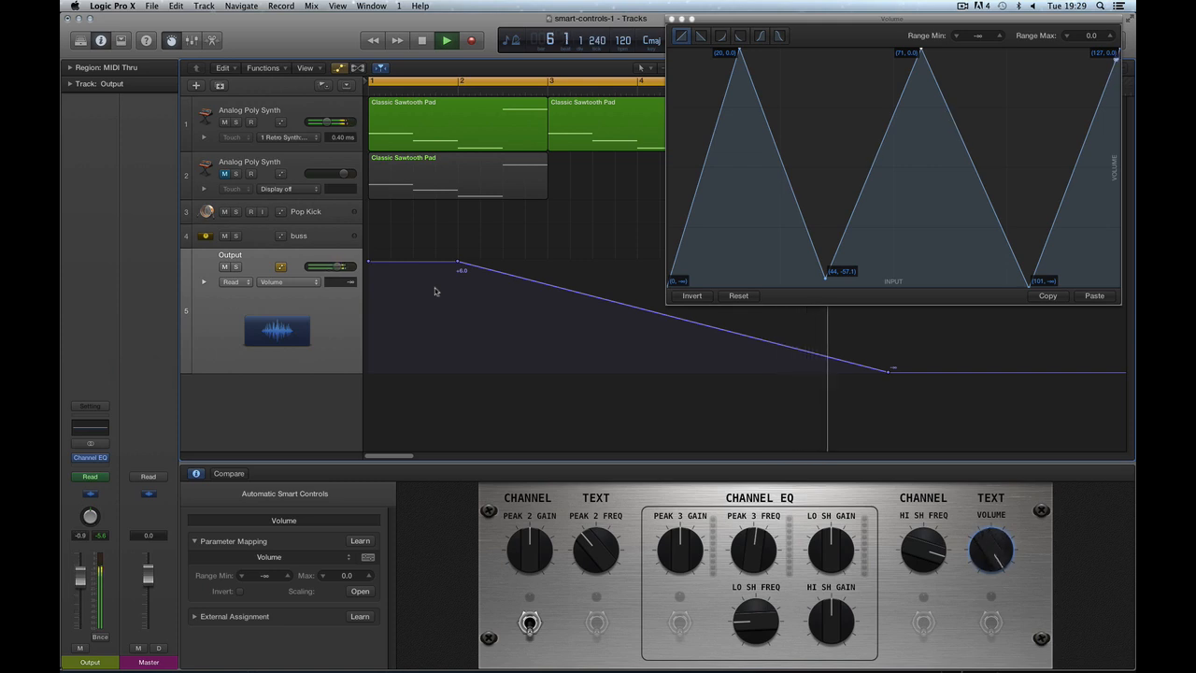
pyautogui.press('space')
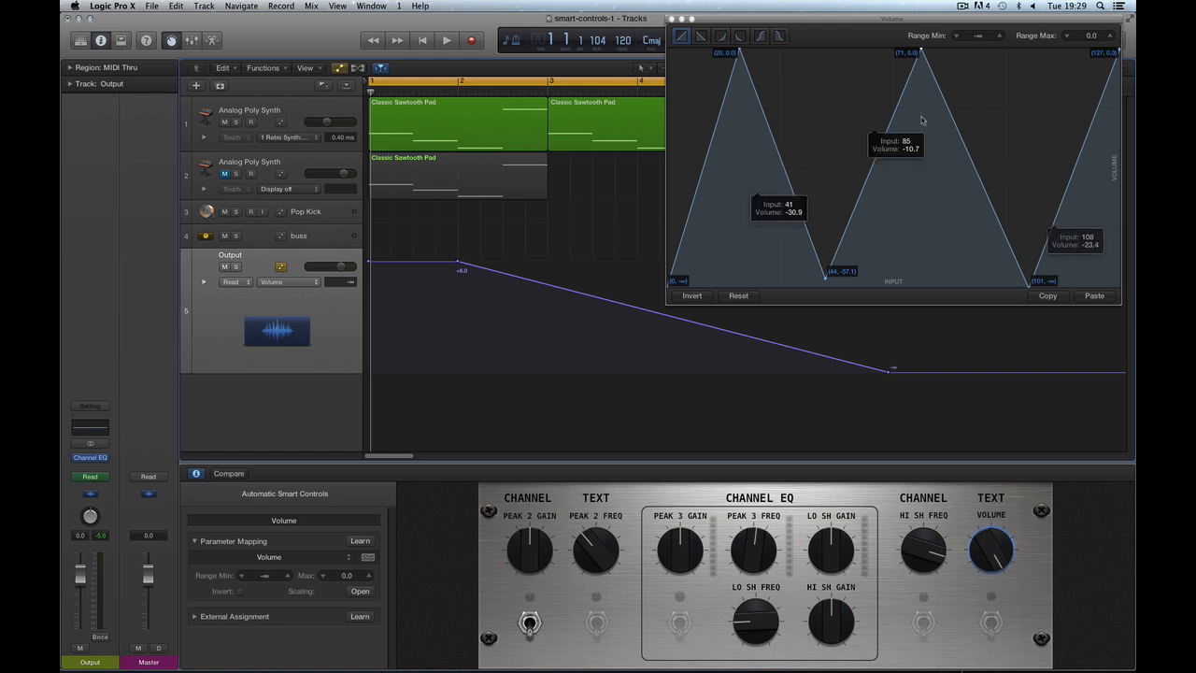
# Move the scaling graph over the track area and try the linear and exponential scaling presets.
pyautogui.moveTo(851, 24); pyautogui.dragTo(763, 160)
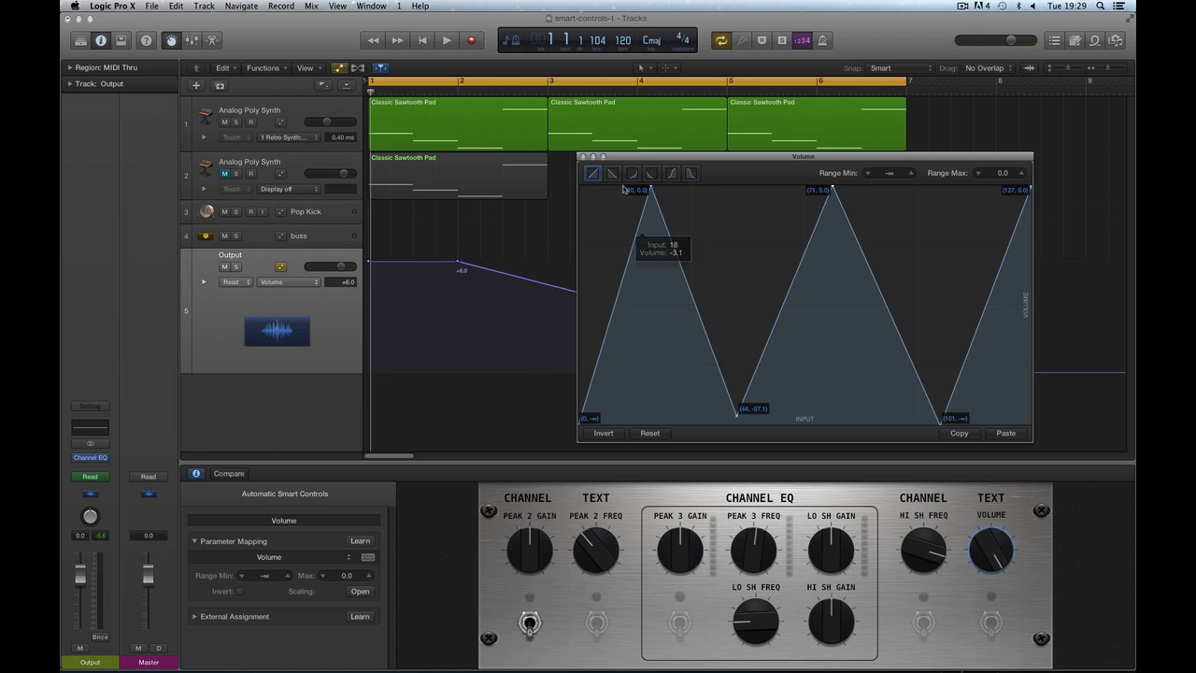
pyautogui.moveTo(652, 165); pyautogui.dragTo(659, 159)
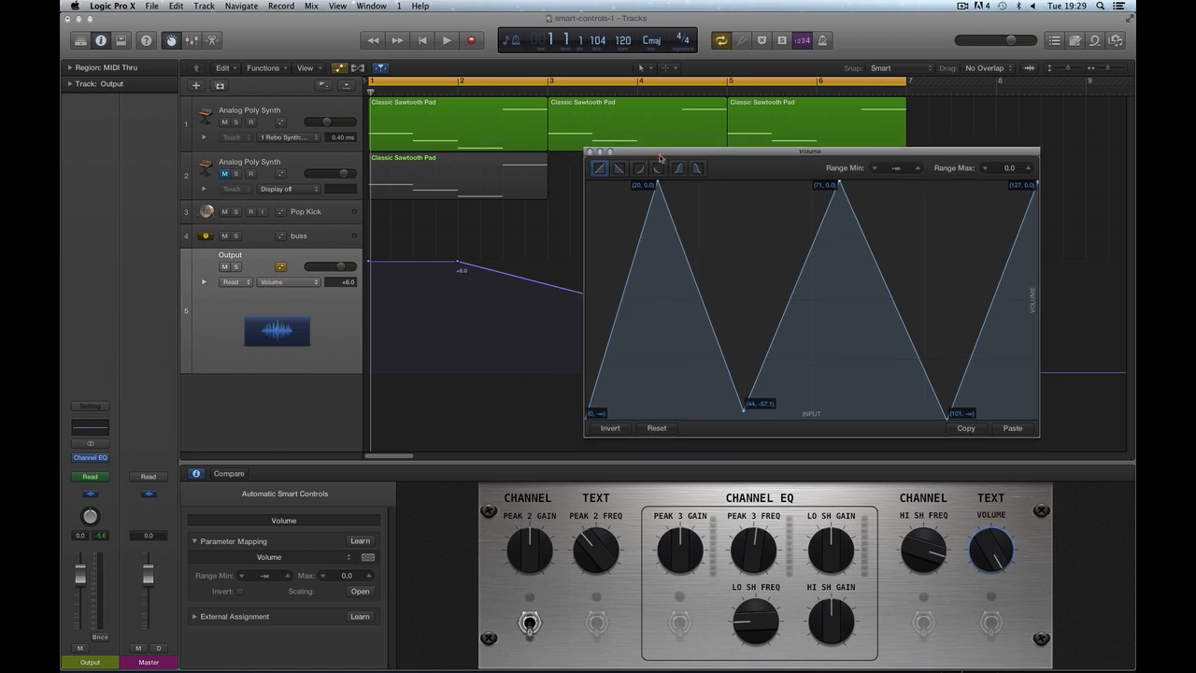
pyautogui.click(600, 169)
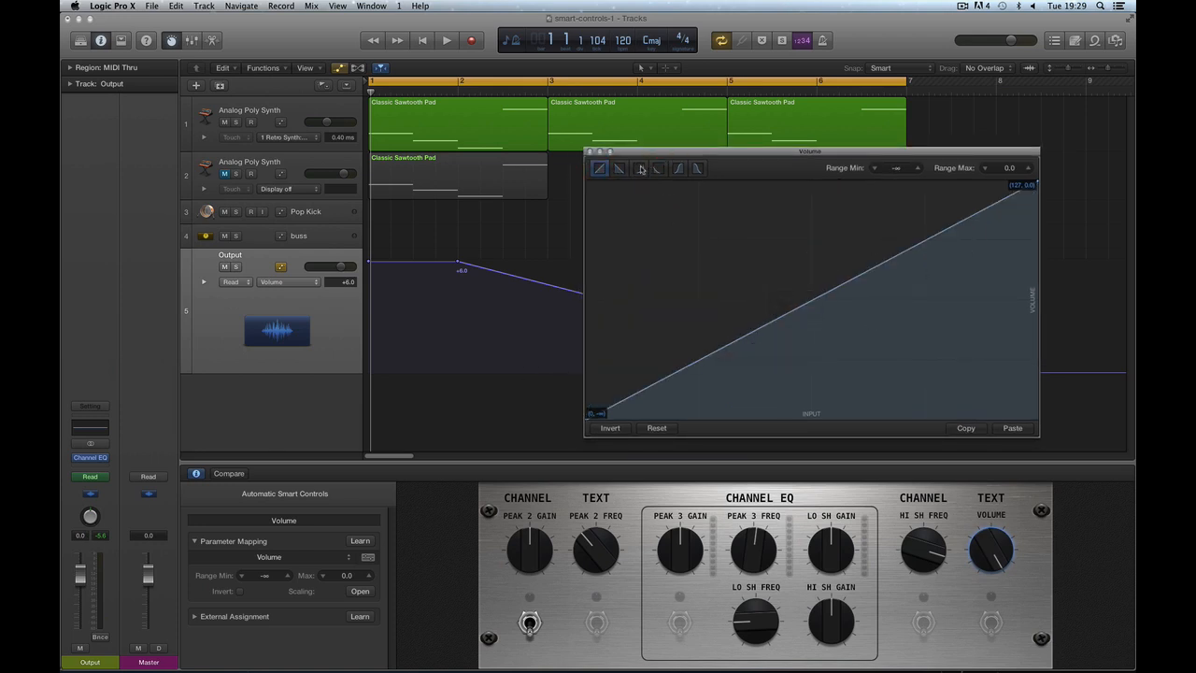
pyautogui.click(639, 169)
# Apply the S-curve scaling preset and bend its upper and lower halves more steeply around the middle point.
pyautogui.click(678, 169)
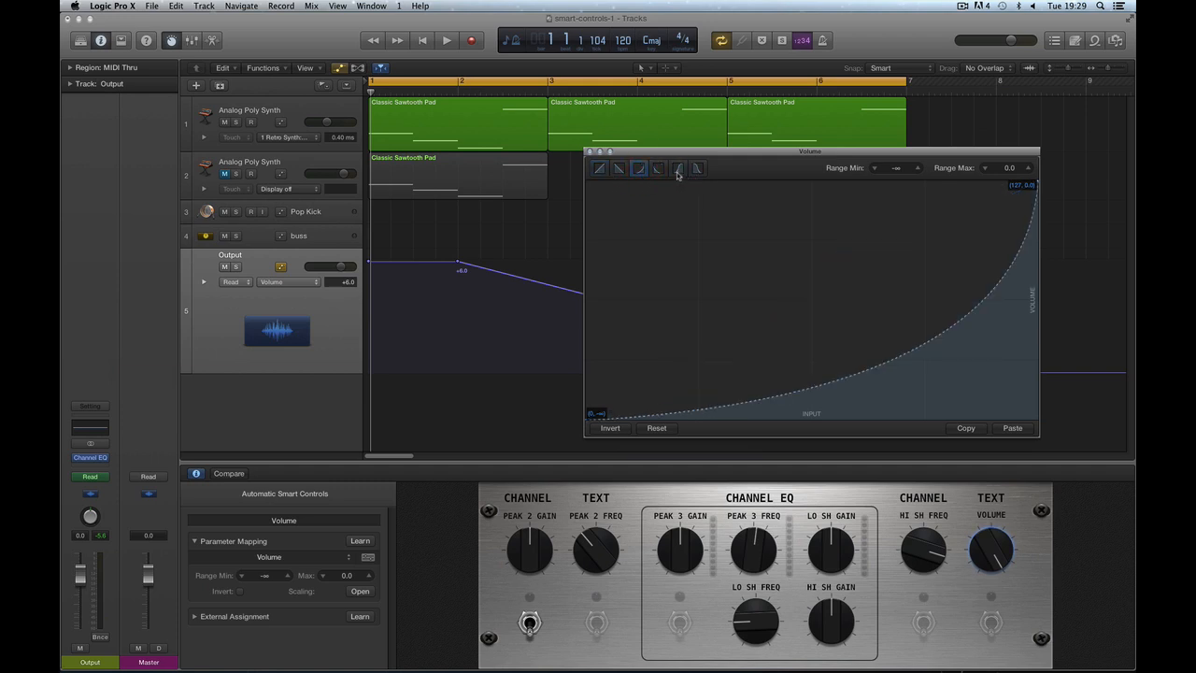
pyautogui.click(678, 169)
pyautogui.moveTo(842, 243)
pyautogui.mouseDown()
pyautogui.moveTo(846, 255)
pyautogui.moveTo(835, 227)
pyautogui.moveTo(902, 285)
pyautogui.moveTo(857, 233)
pyautogui.mouseUp()
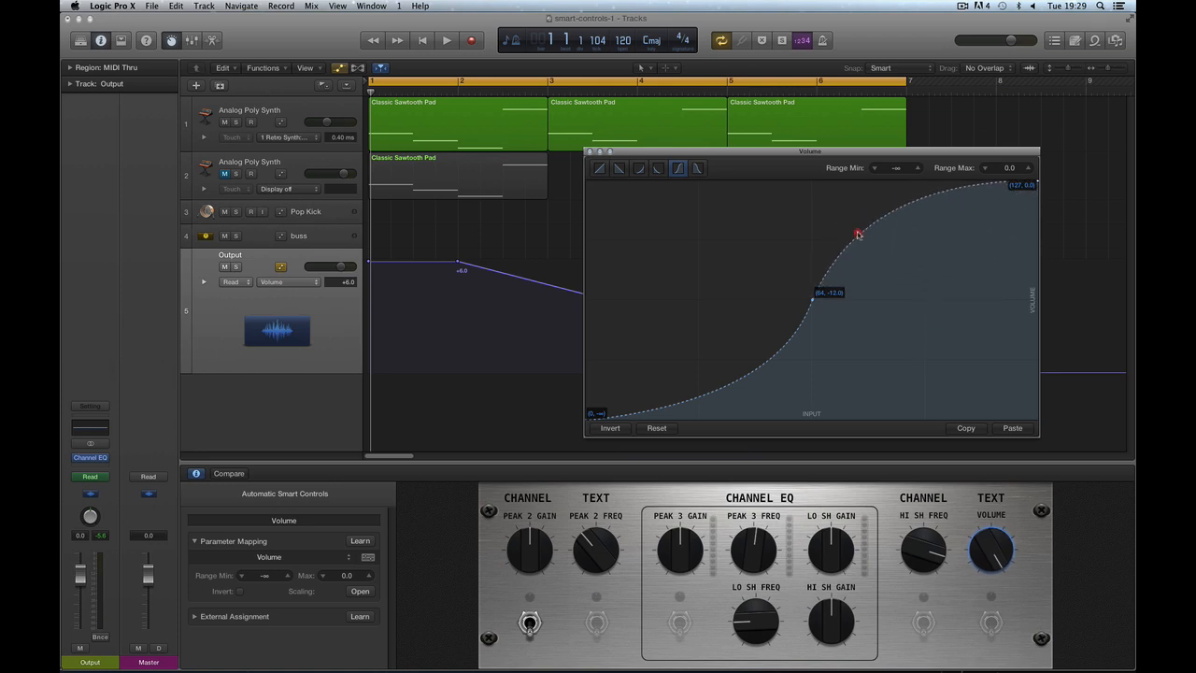
pyautogui.moveTo(792, 336)
pyautogui.mouseDown()
pyautogui.moveTo(819, 371)
pyautogui.moveTo(782, 349)
pyautogui.mouseUp()
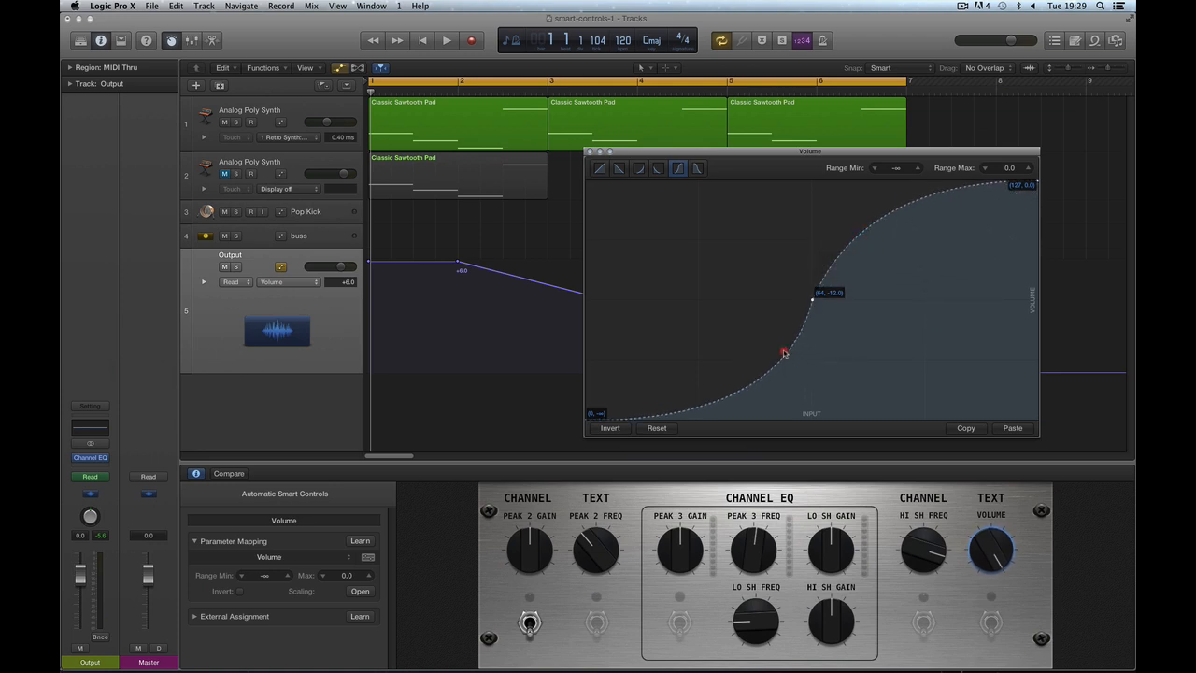
pyautogui.moveTo(811, 299)
pyautogui.mouseDown()
pyautogui.moveTo(840, 267)
pyautogui.moveTo(821, 301)
pyautogui.mouseUp()
# Apply the exponential scaling preset to the Volume mapping and bend the curve to a gentler slope.
pyautogui.click(639, 169)
pyautogui.moveTo(867, 359); pyautogui.dragTo(890, 387)
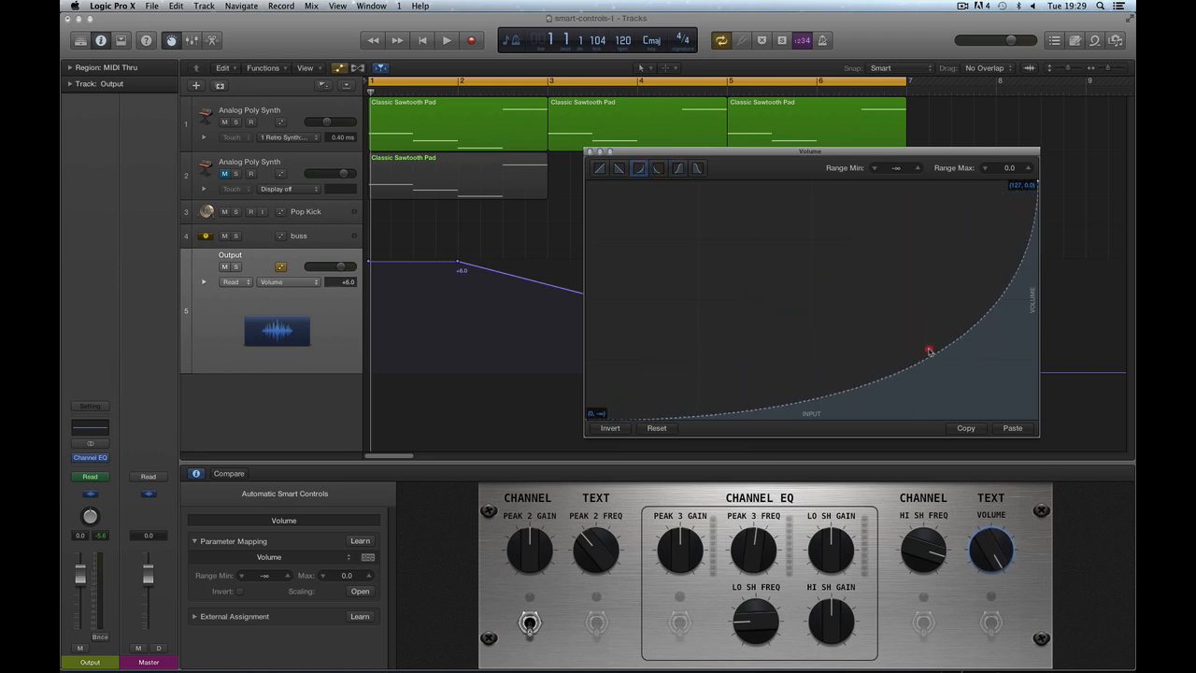
pyautogui.moveTo(930, 350); pyautogui.dragTo(875, 374)
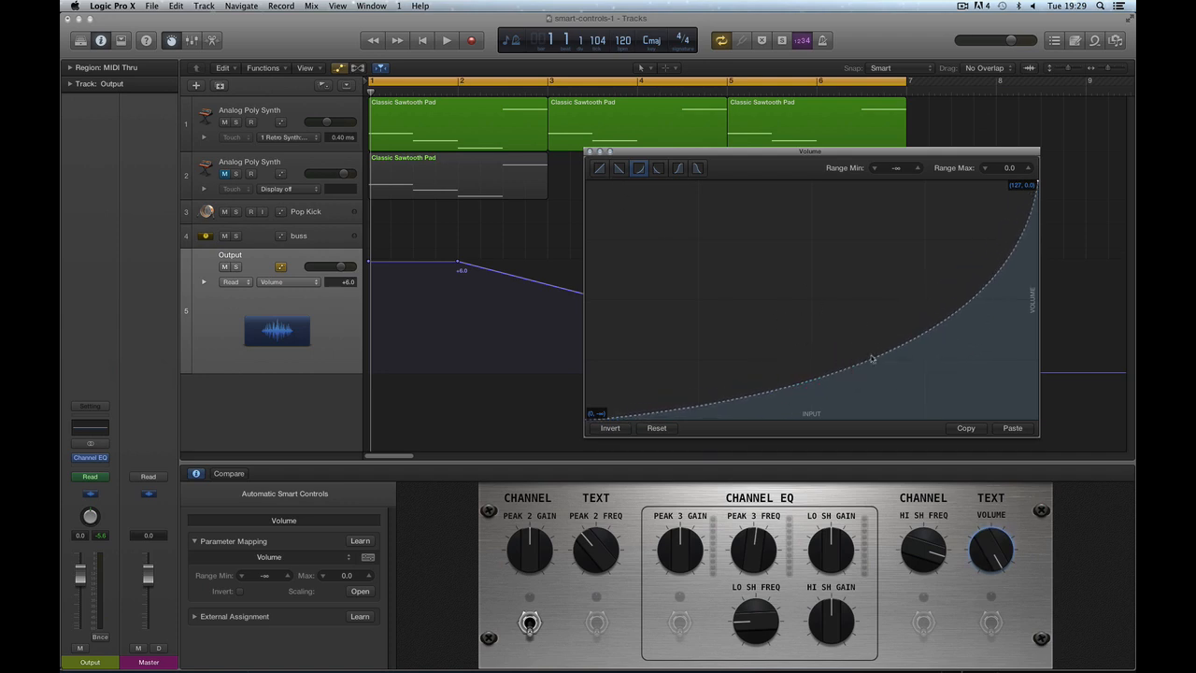
pyautogui.moveTo(853, 368)
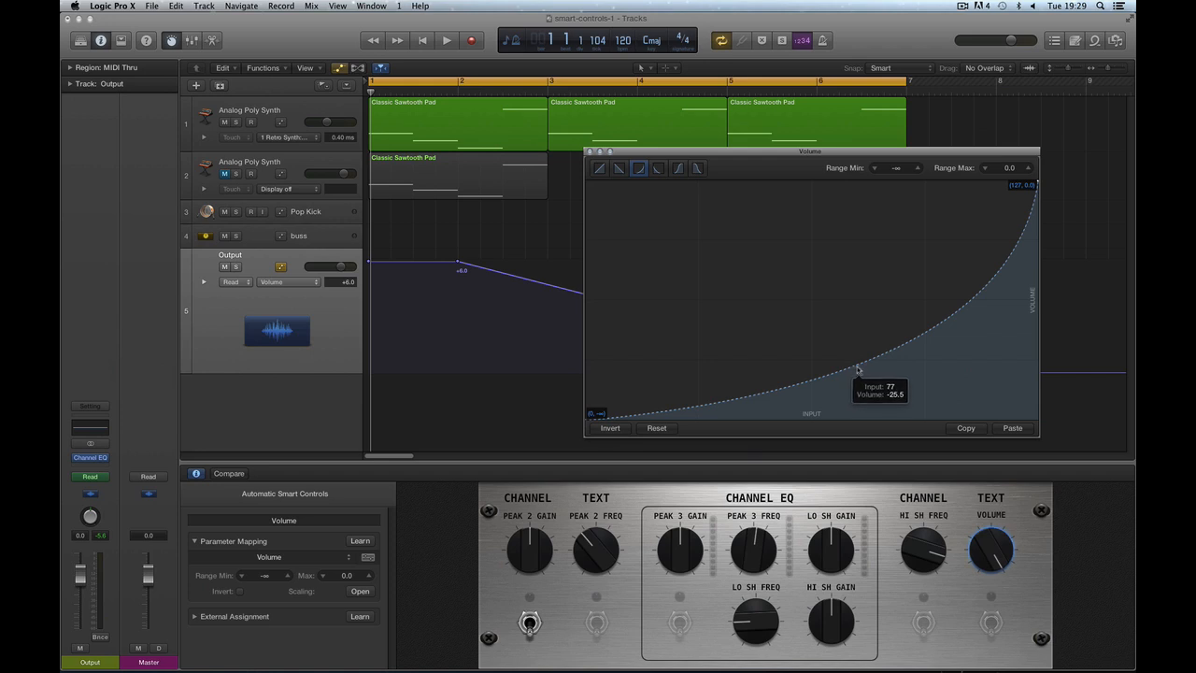
pyautogui.moveTo(852, 366); pyautogui.dragTo(827, 356)
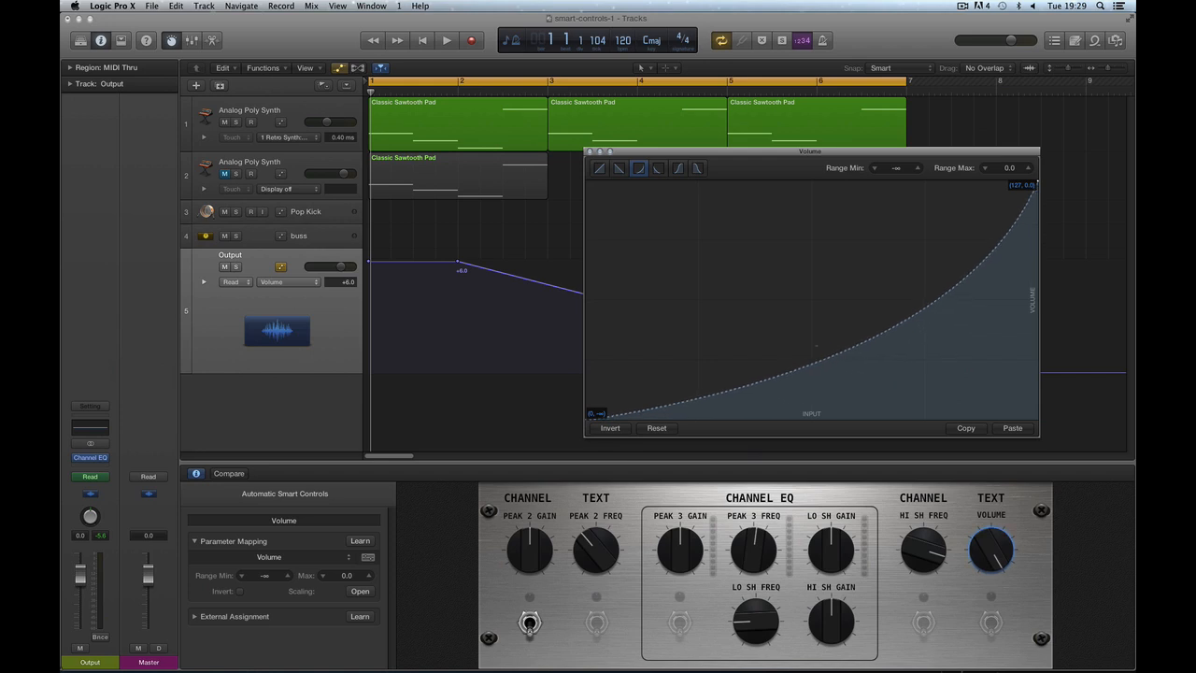
# Add a Volume scaling point at input 62, volume -16.3, and bend the segment below it upward into a hump.
pyautogui.click(785, 378)
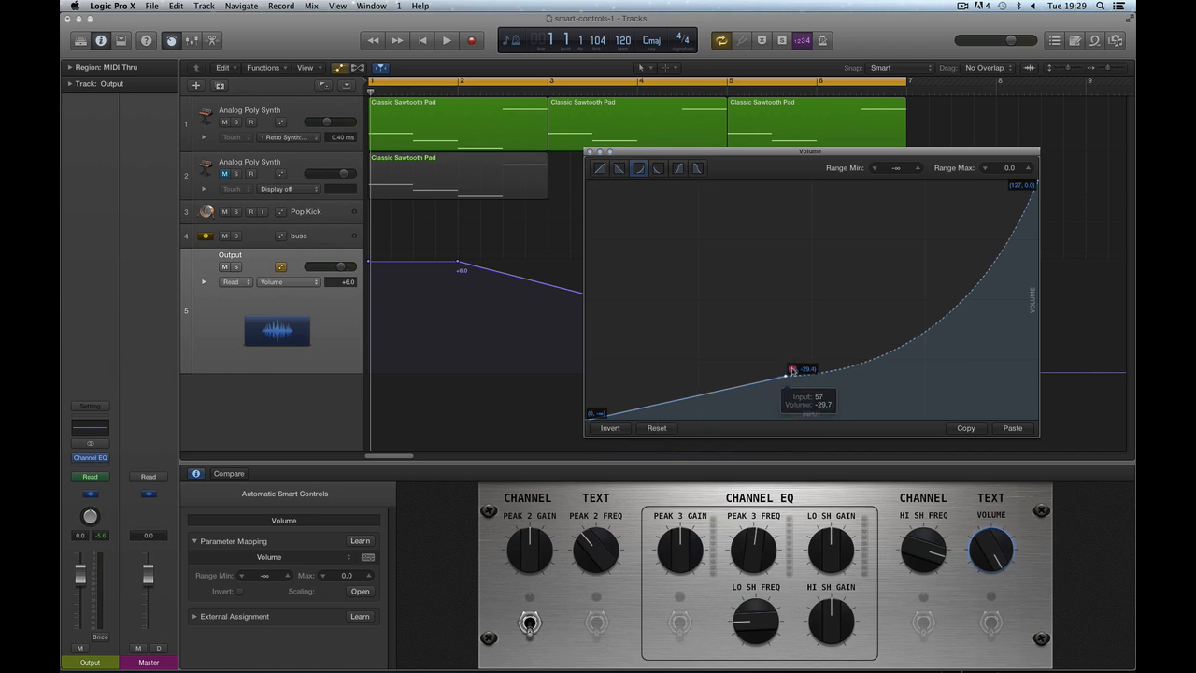
pyautogui.moveTo(785, 378); pyautogui.dragTo(807, 325)
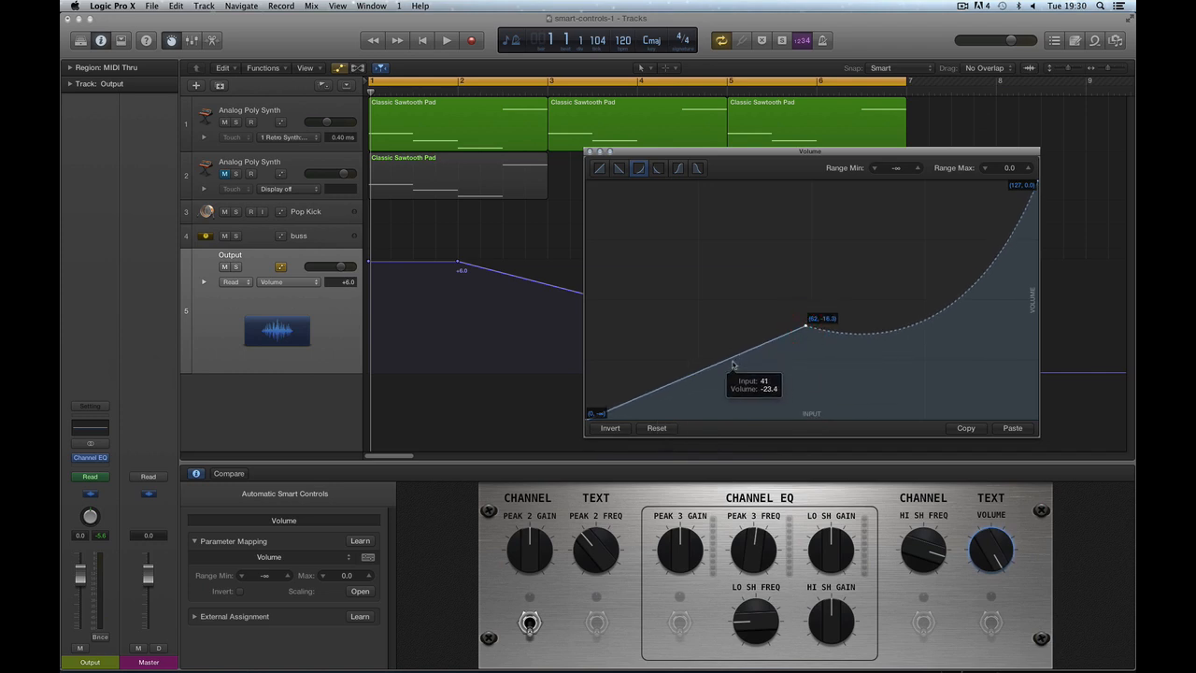
pyautogui.moveTo(731, 363); pyautogui.dragTo(716, 298)
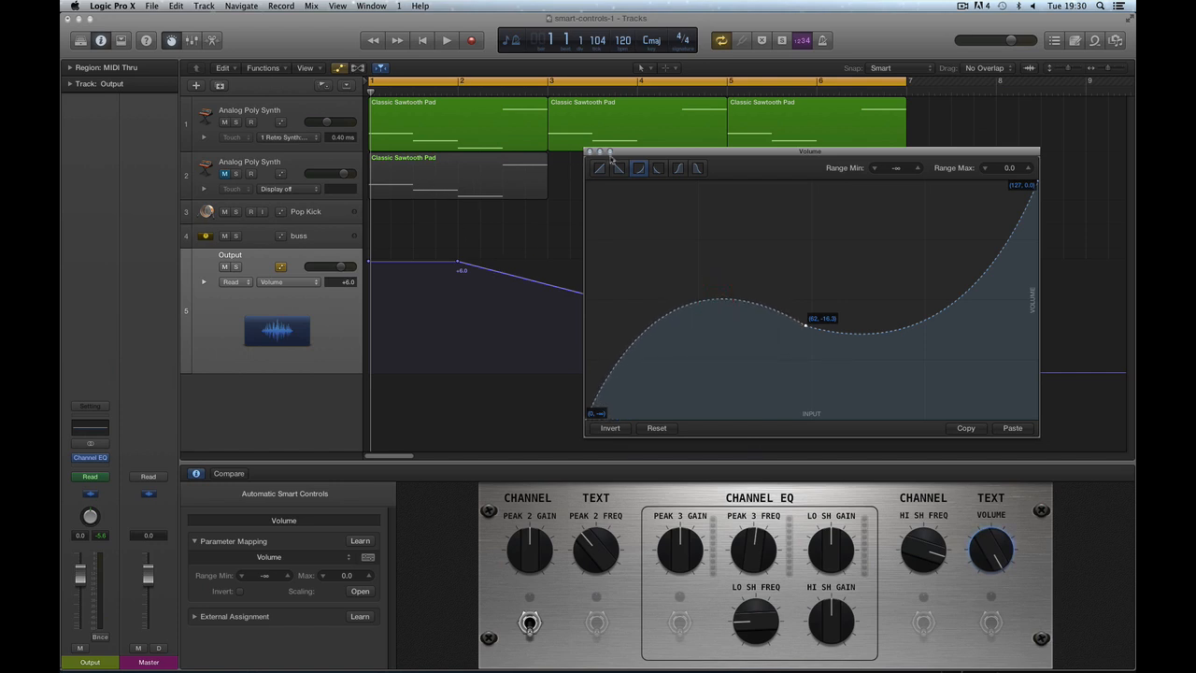
# Move the scaling graph clear of the Output track's automation and briefly play the fade with the humped curve.
pyautogui.moveTo(609, 155); pyautogui.dragTo(699, 23)
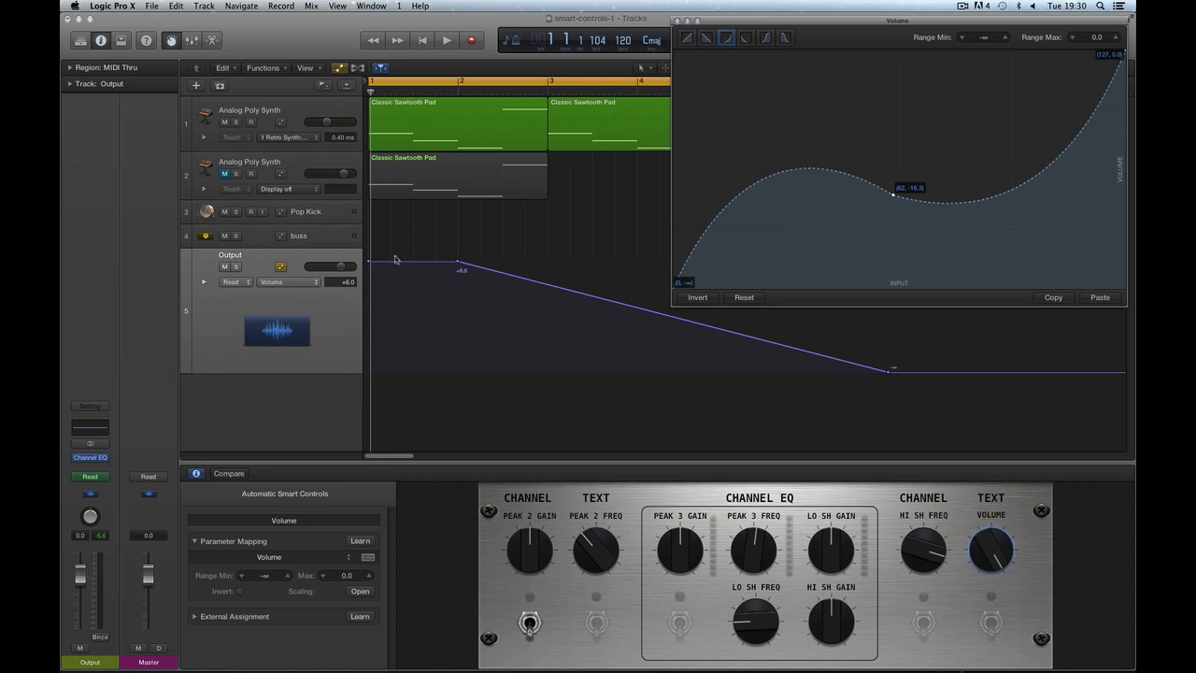
pyautogui.click(446, 40)
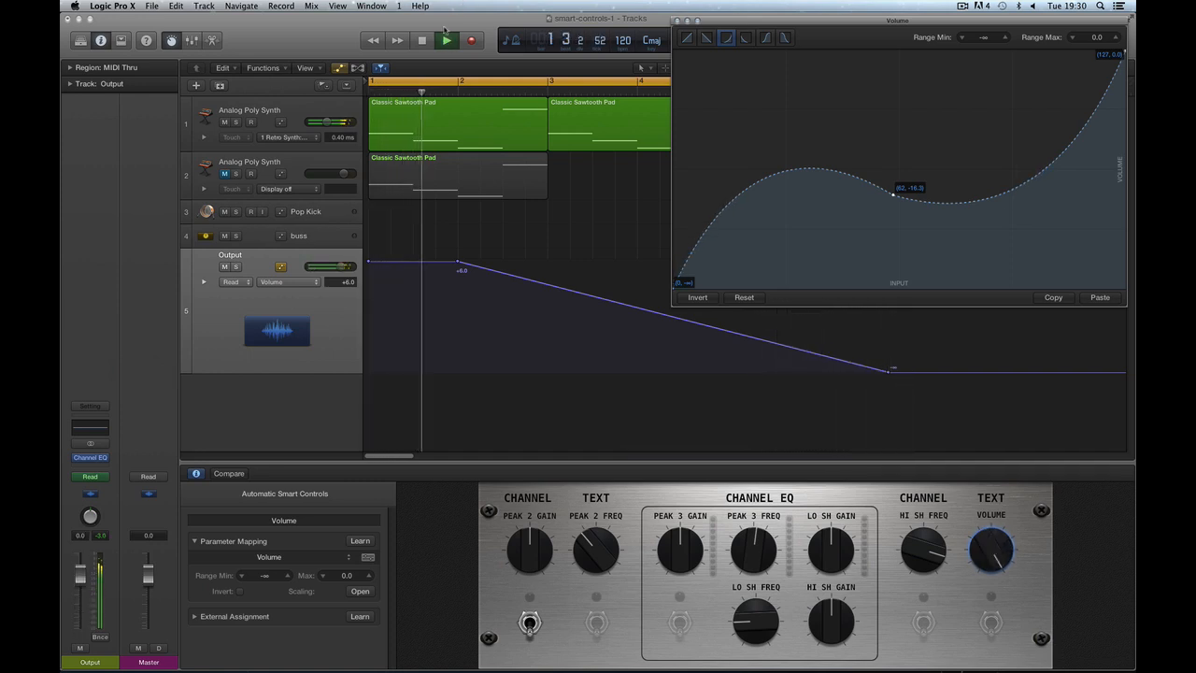
pyautogui.click(446, 38)
# Apply the linear preset to Volume scaling, add points at (45, -18.7) and (79, -9.1), and bend all three segments into curves.
pyautogui.moveTo(738, 49); pyautogui.dragTo(654, 190)
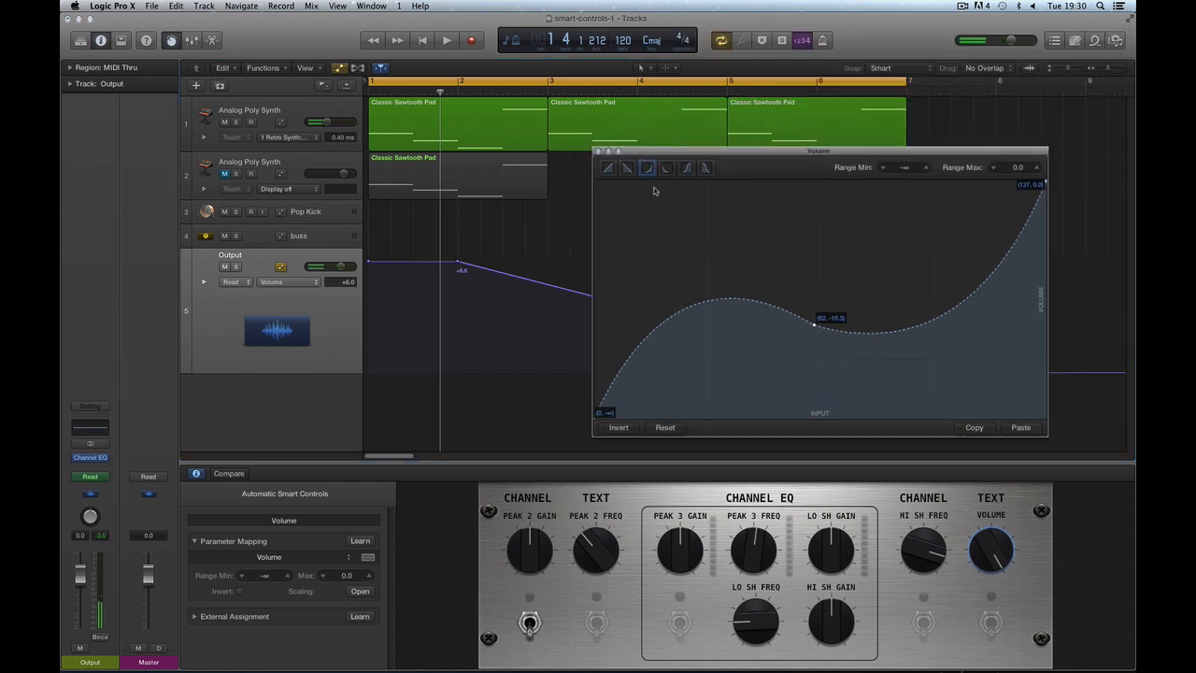
pyautogui.click(608, 168)
pyautogui.click(754, 340)
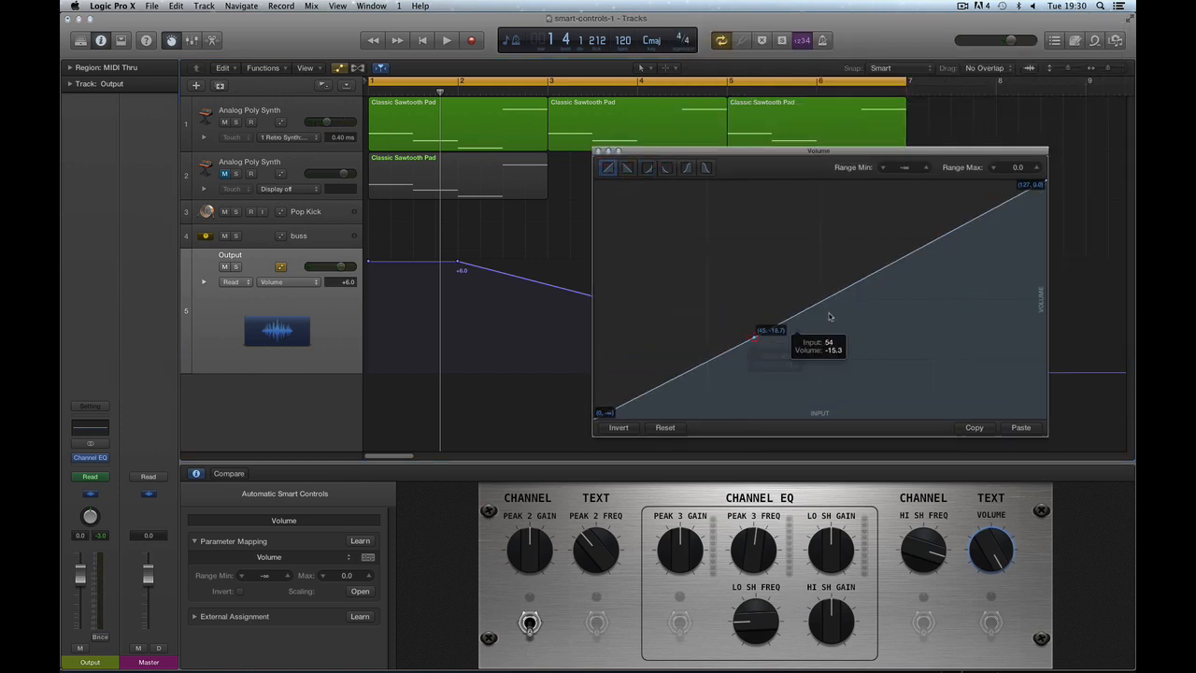
pyautogui.click(874, 279)
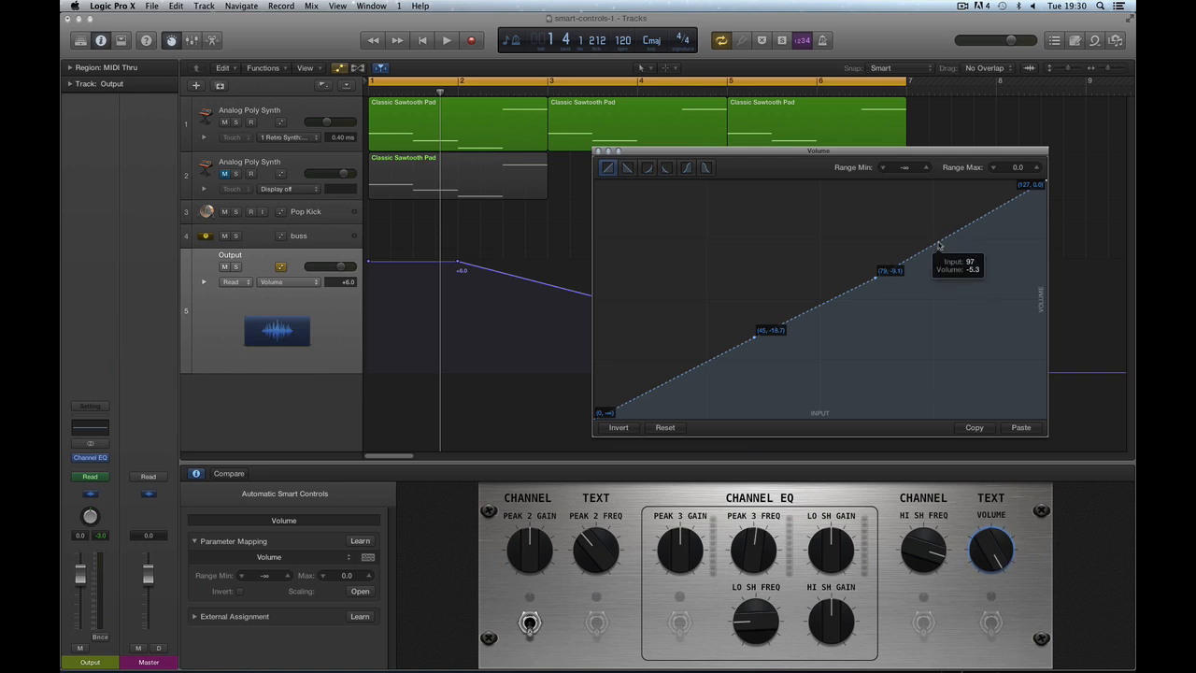
pyautogui.moveTo(934, 244); pyautogui.dragTo(980, 286)
pyautogui.moveTo(853, 293); pyautogui.dragTo(794, 219)
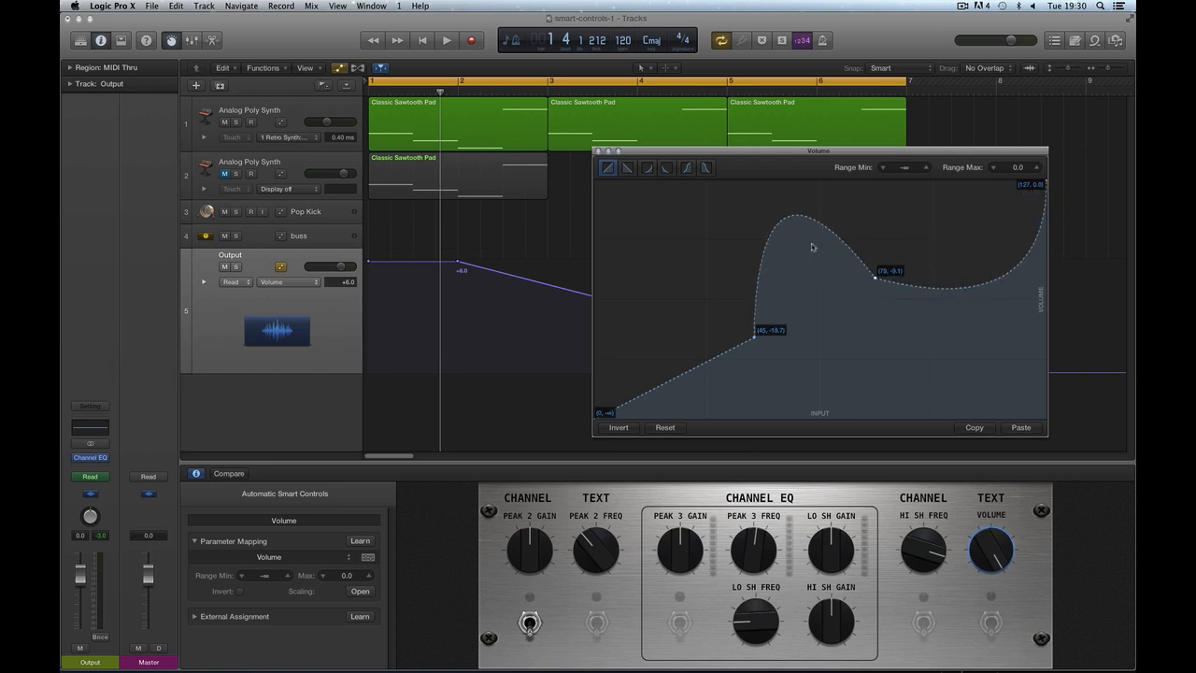
pyautogui.moveTo(754, 361); pyautogui.dragTo(800, 402)
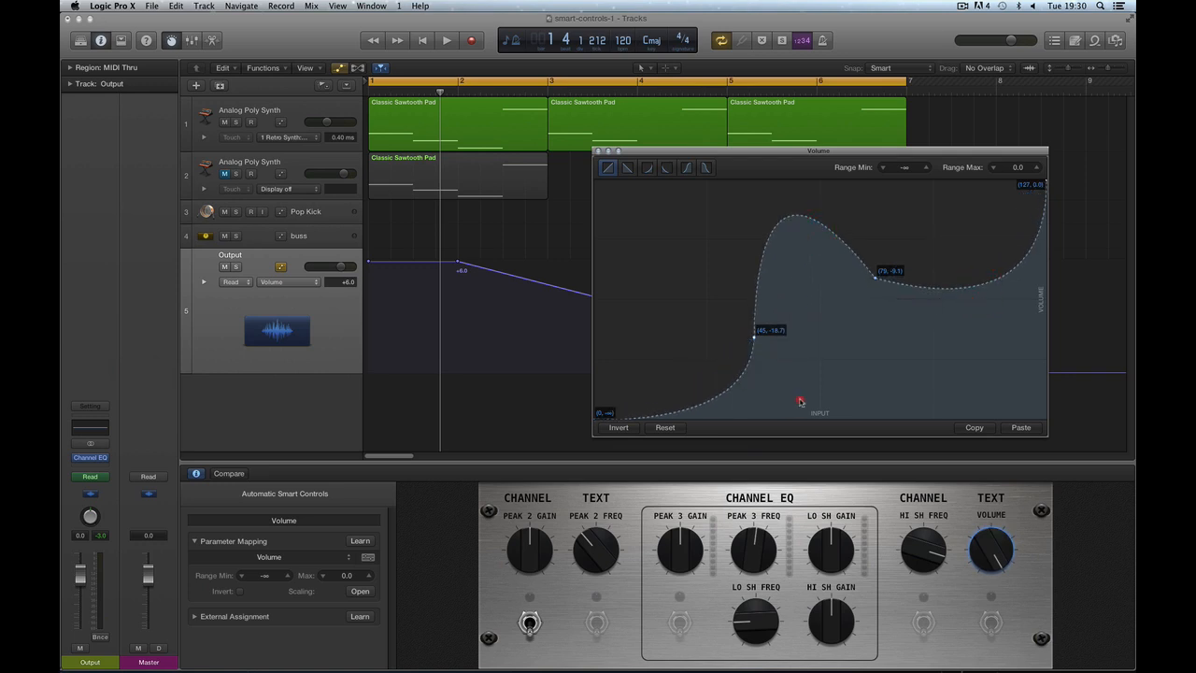
# Apply the exponential preset to Volume scaling, add a point at (79, -28.1), and bend the segment below it upward.
pyautogui.click(650, 174)
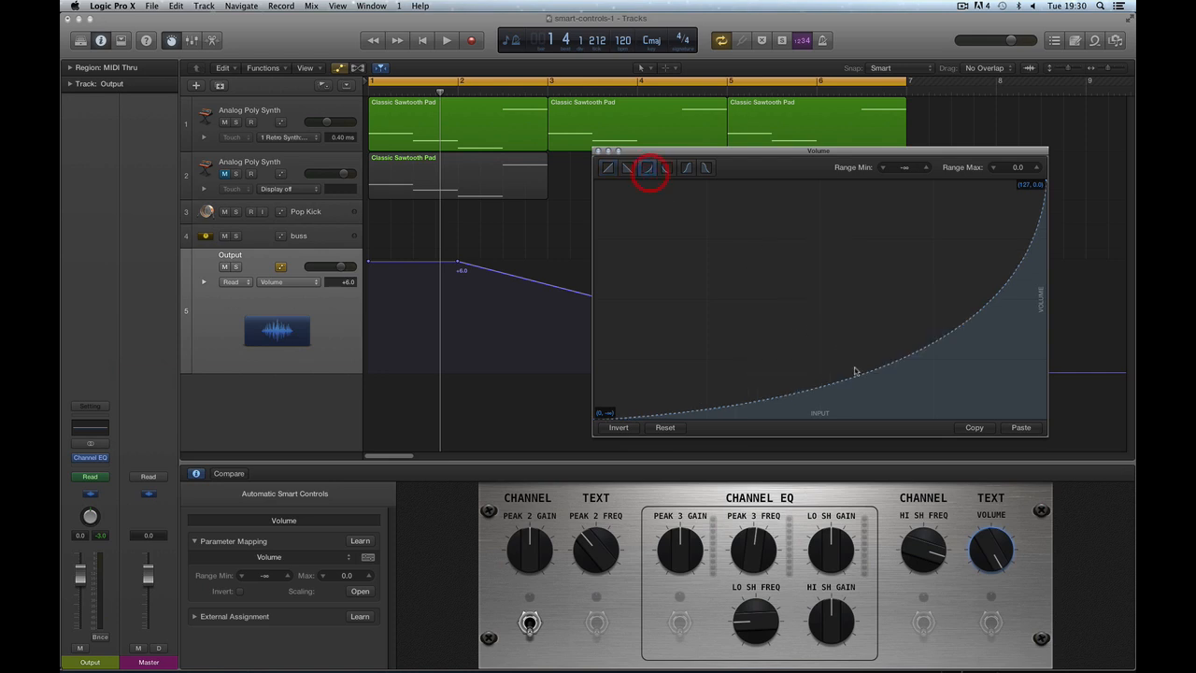
pyautogui.moveTo(870, 374); pyautogui.dragTo(805, 378)
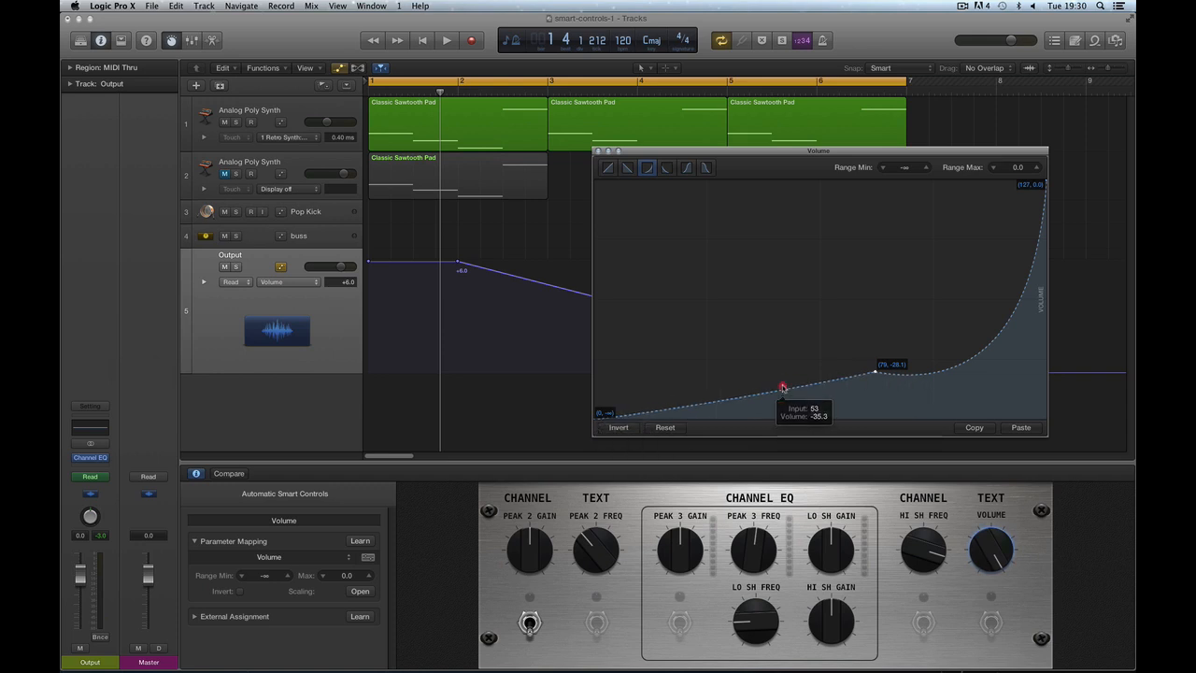
pyautogui.moveTo(783, 387); pyautogui.dragTo(774, 309)
# Apply the S-curve preset to Volume scaling, raise its lower segment into a hump, and place points at (51, -19.0) and (89, -7.8).
pyautogui.click(686, 167)
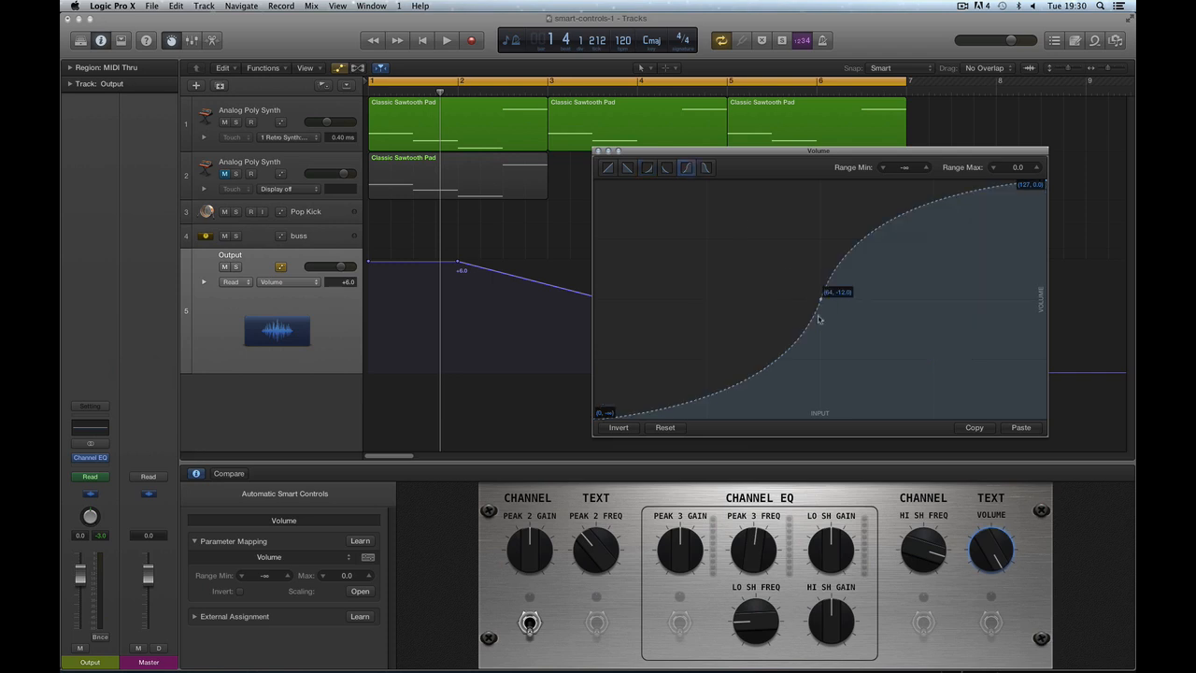
pyautogui.moveTo(879, 235); pyautogui.dragTo(674, 300)
pyautogui.moveTo(788, 341)
pyautogui.mouseDown()
pyautogui.moveTo(804, 353)
pyautogui.moveTo(736, 348)
pyautogui.moveTo(776, 339)
pyautogui.mouseUp()
pyautogui.moveTo(880, 230); pyautogui.dragTo(908, 260)
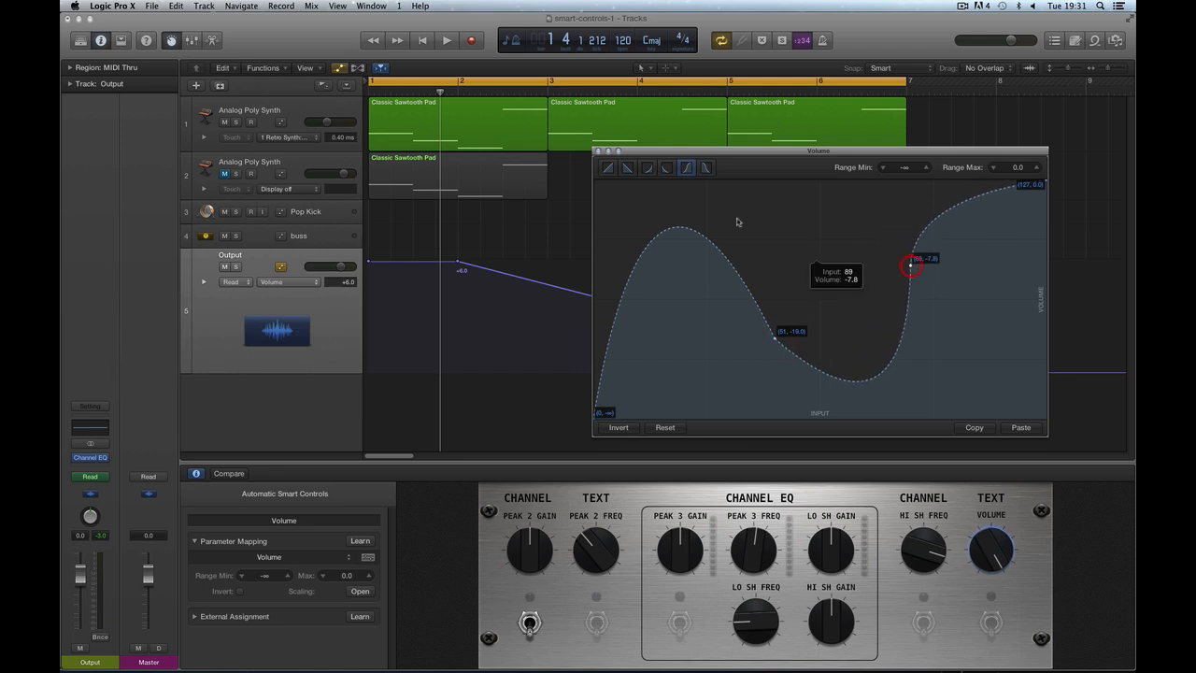
# Try the inverted scaling presets, restore the linear preset for Volume, and close the scaling graph.
pyautogui.click(705, 168)
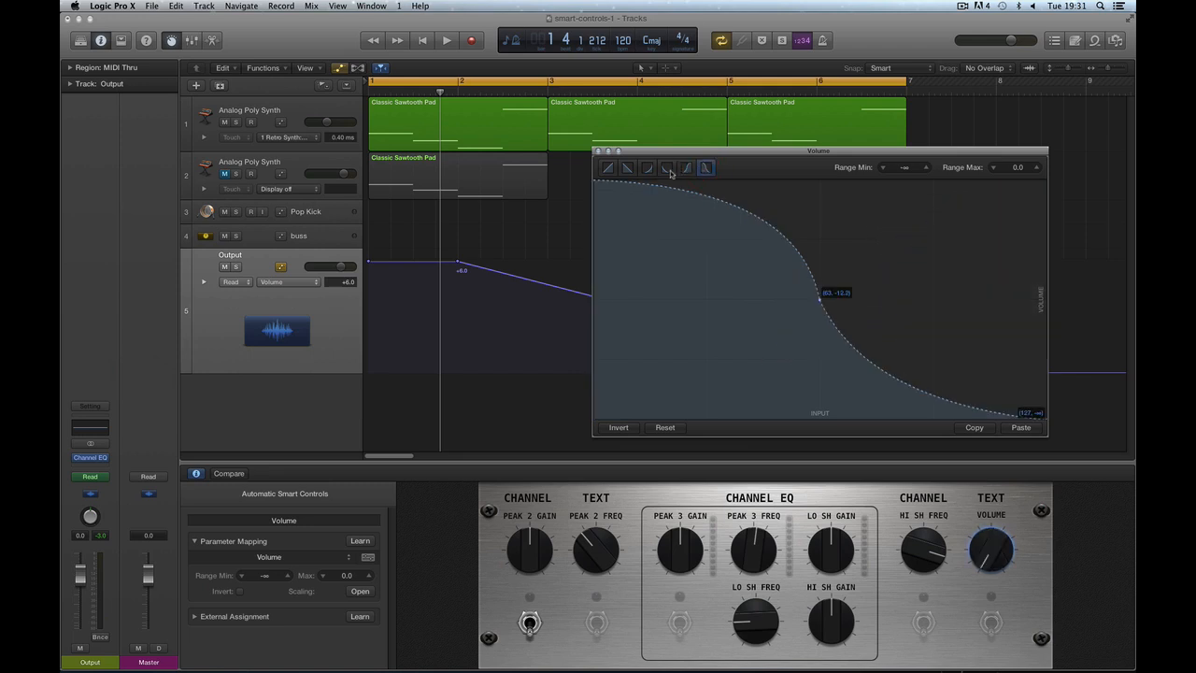
pyautogui.click(667, 168)
pyautogui.click(627, 168)
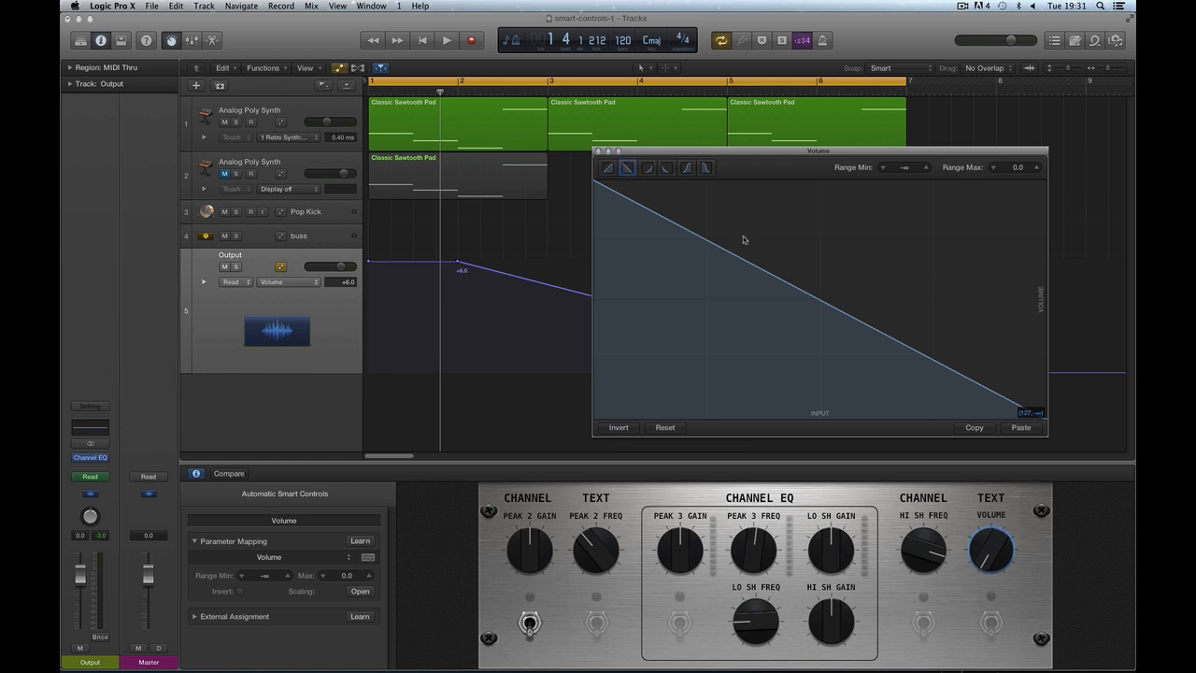
pyautogui.click(607, 168)
pyautogui.click(596, 150)
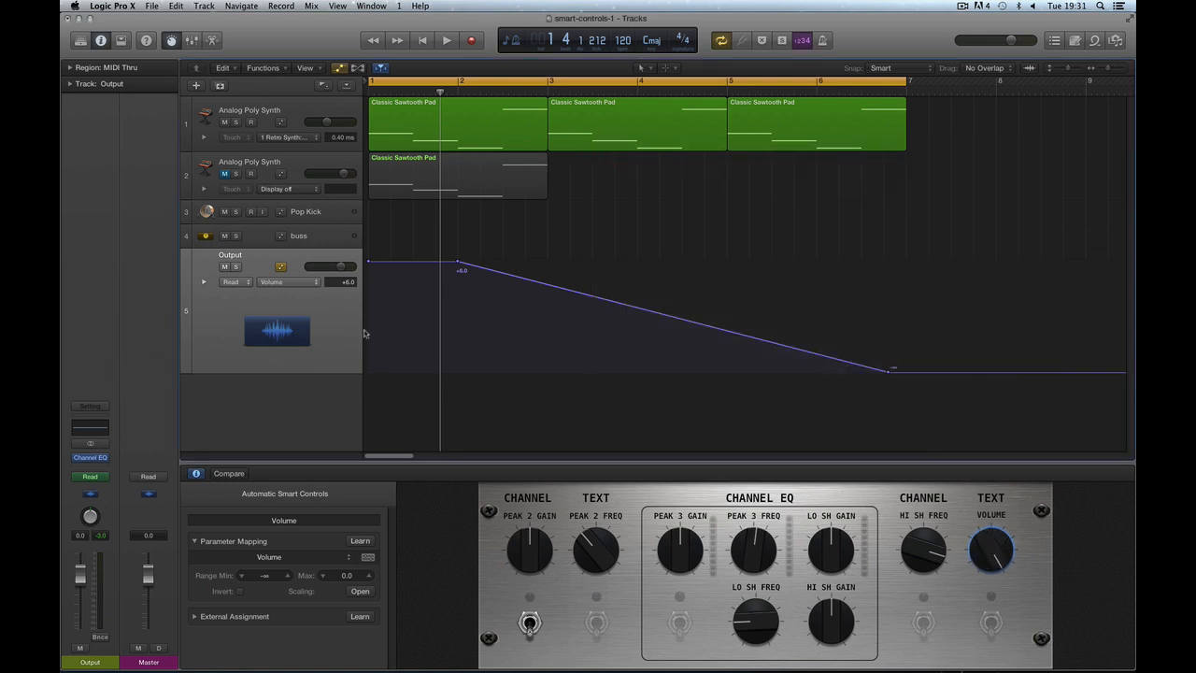
# Select the second Analog Poly Synth track's Delay control and open the scaling graph for its Stereo Delay Left Mix mapping.
pyautogui.click(317, 172)
pyautogui.click(868, 599)
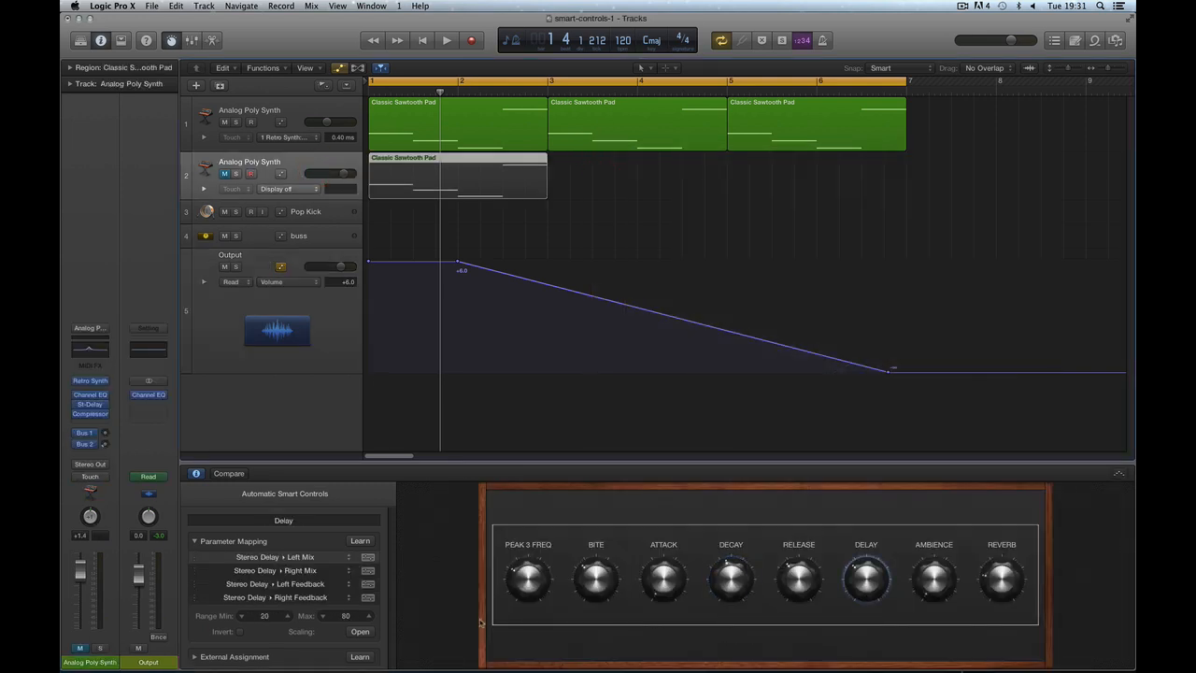
pyautogui.click(193, 570)
pyautogui.click(195, 583)
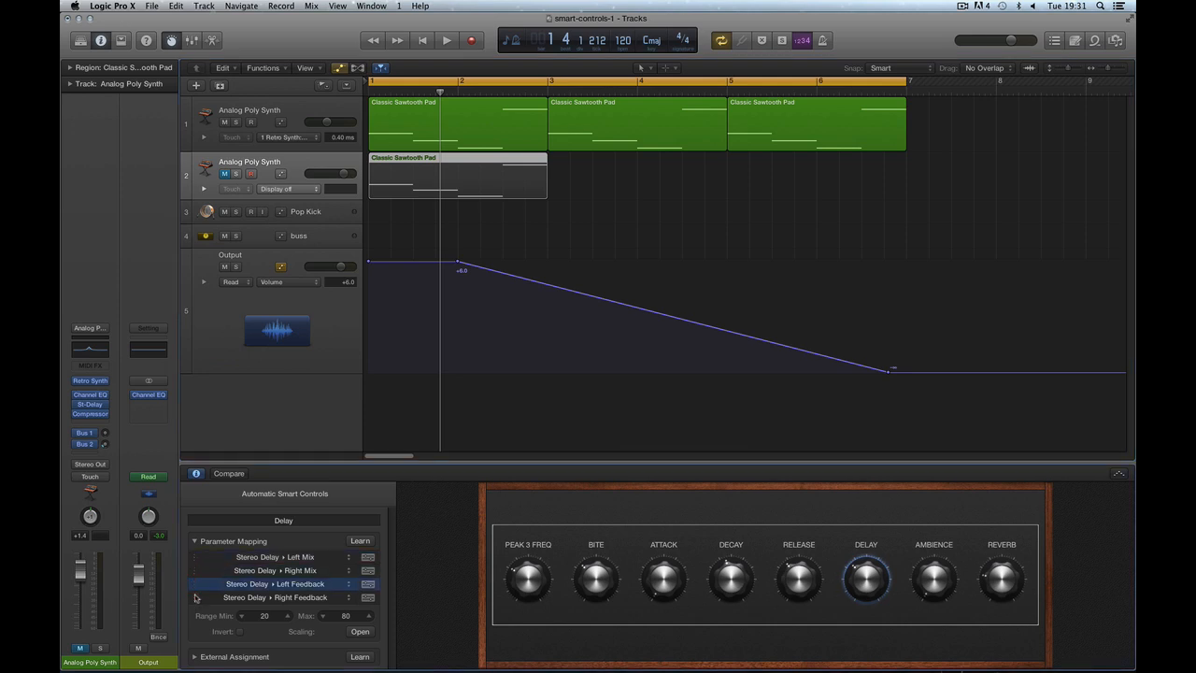
pyautogui.click(194, 597)
pyautogui.click(194, 557)
pyautogui.click(359, 631)
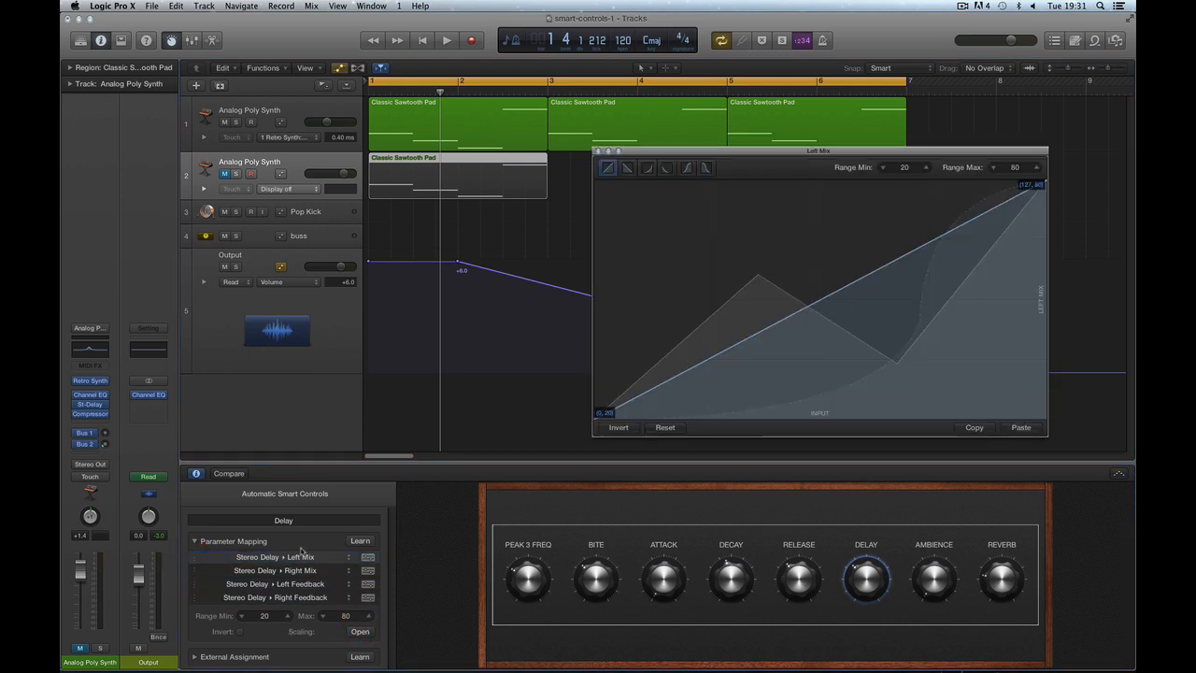
# Reset the scaling of the Left Mix, Right Mix, Left Feedback and Right Feedback mappings to the linear preset.
pyautogui.click(198, 559)
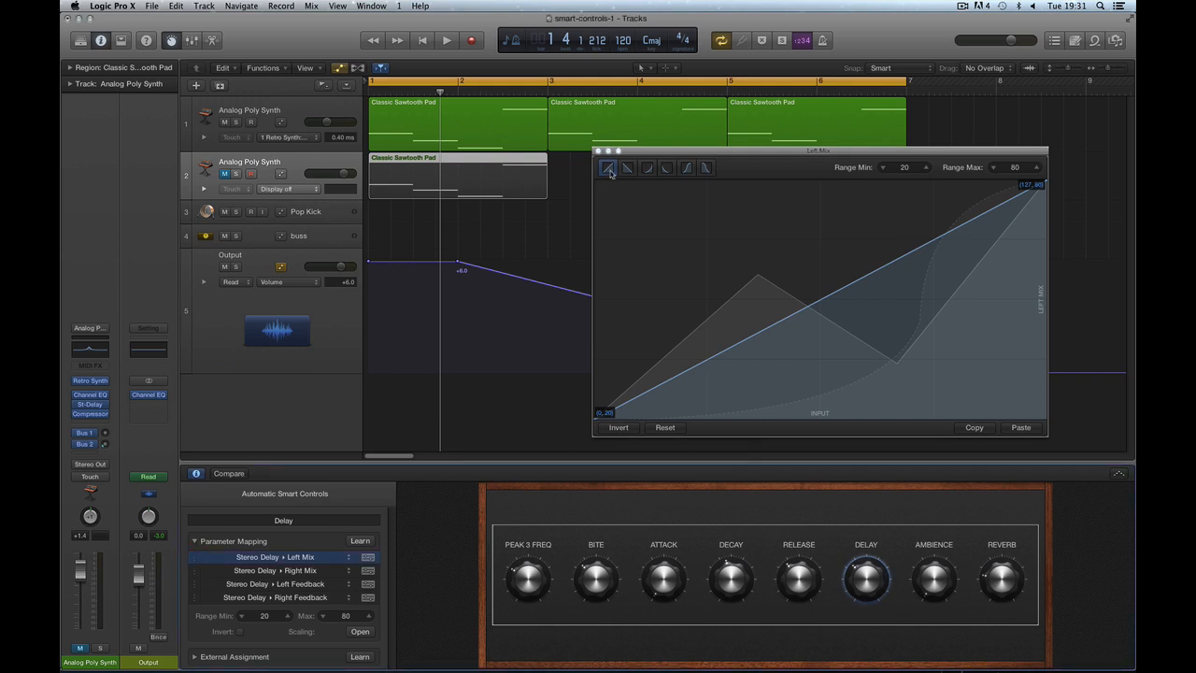
pyautogui.click(609, 169)
pyautogui.click(199, 569)
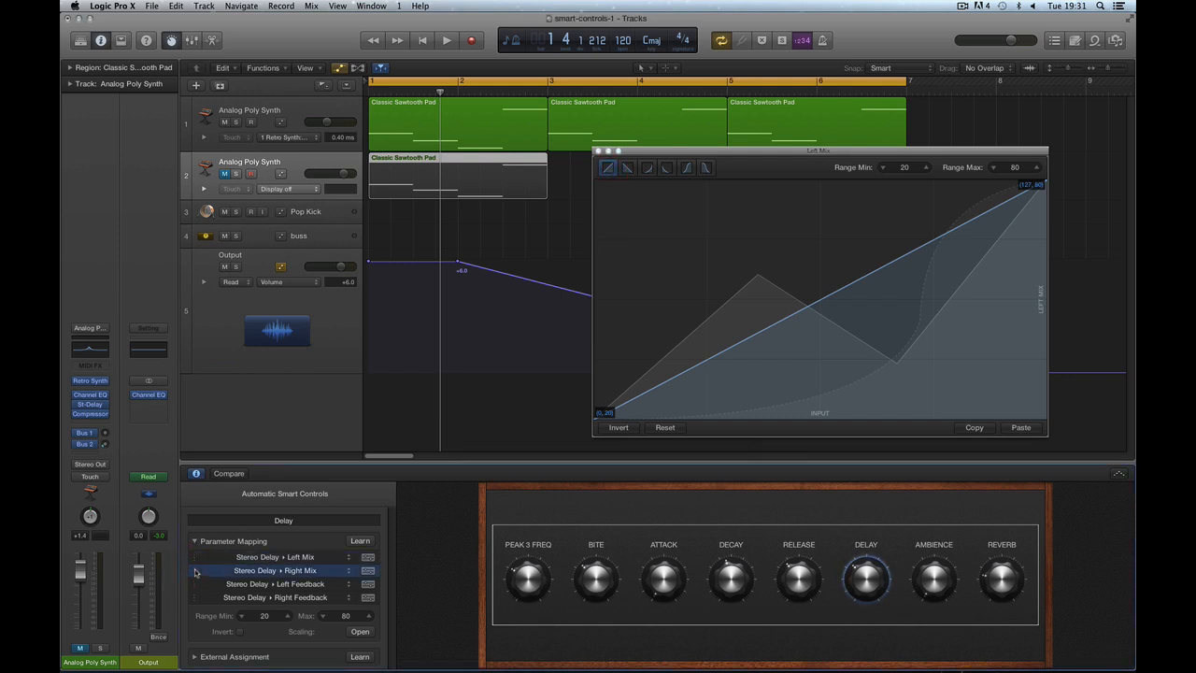
pyautogui.click(608, 168)
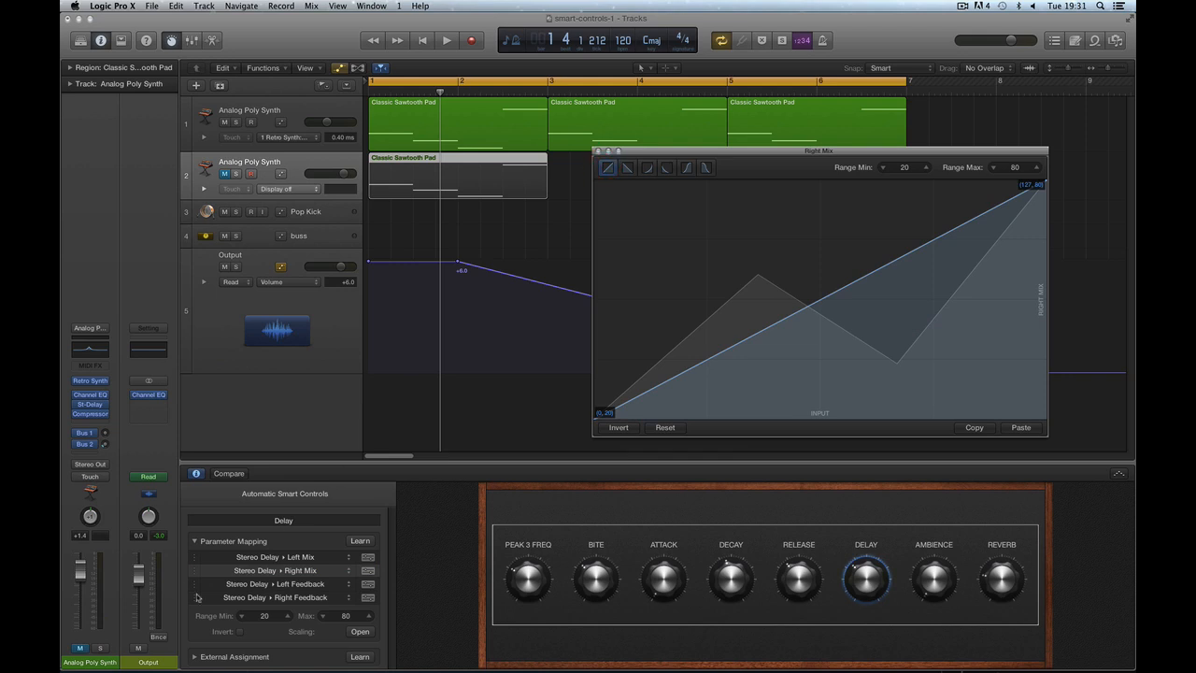
pyautogui.click(194, 585)
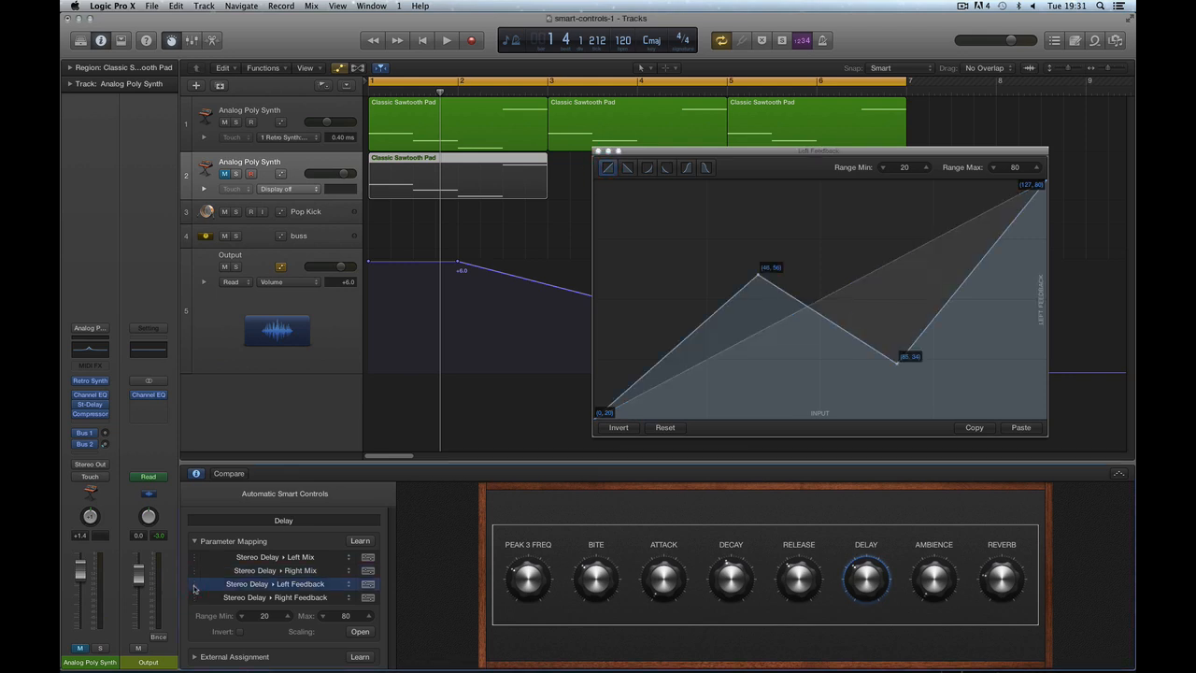
pyautogui.click(607, 168)
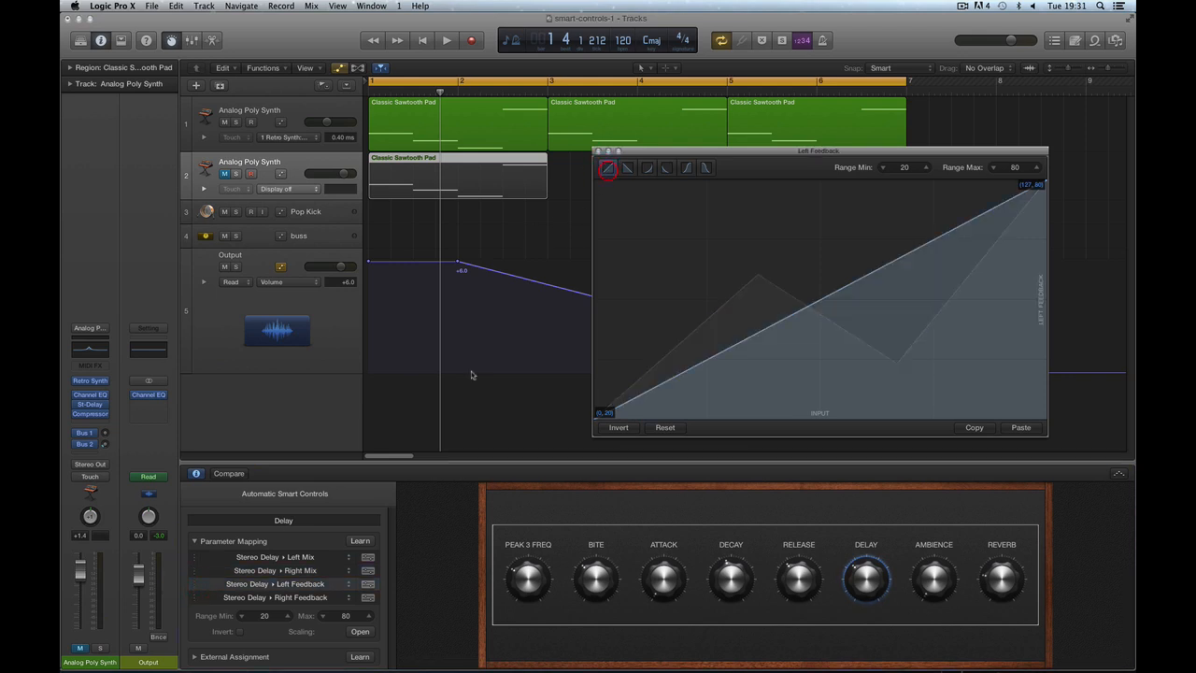
pyautogui.click(215, 594)
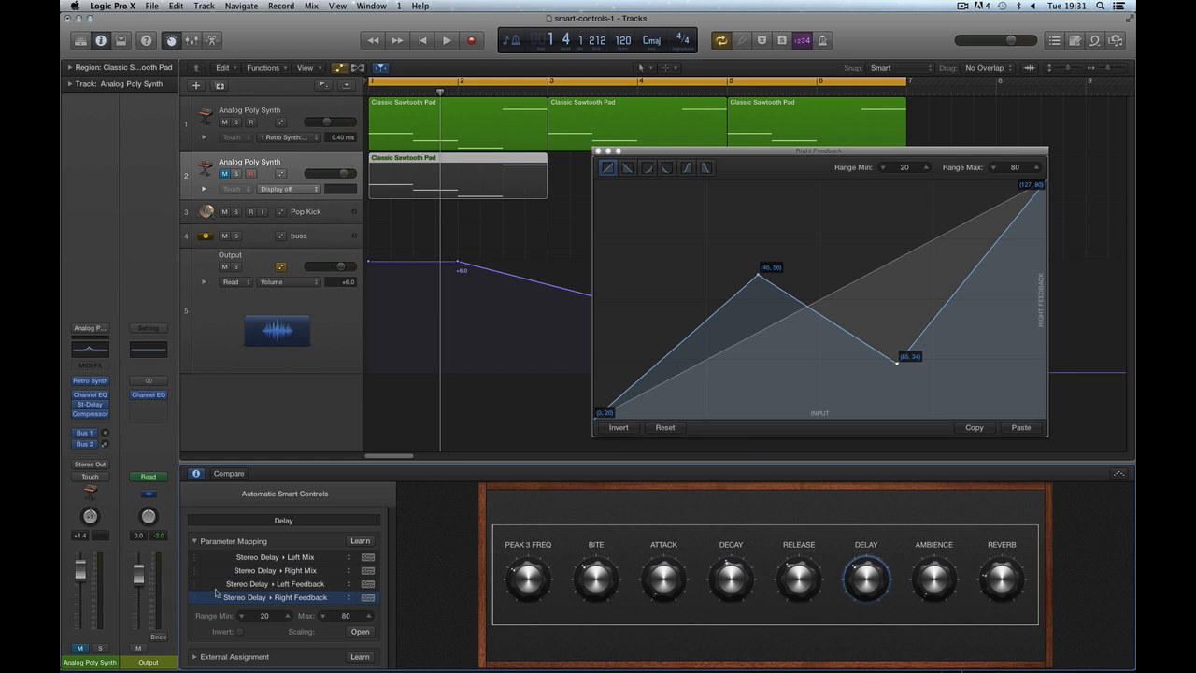
pyautogui.click(607, 169)
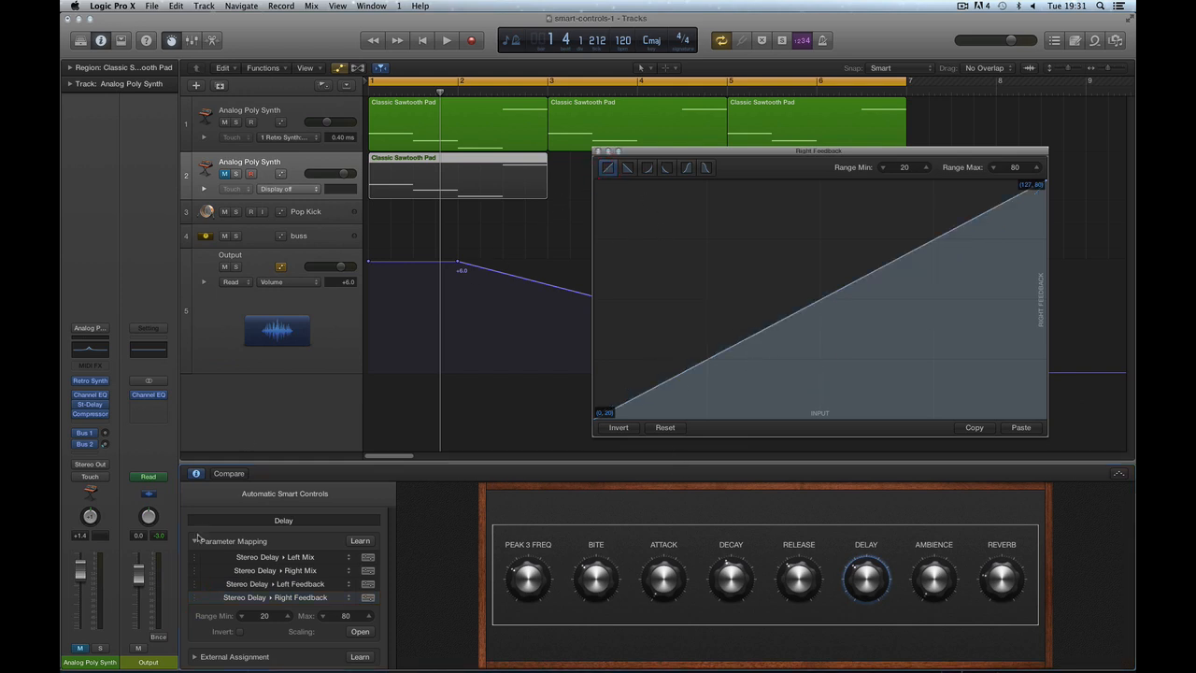
# Shape the Left Mix scaling with two added points at (36, 54) and (96, 55), forming a nearly flat middle section.
pyautogui.click(219, 553)
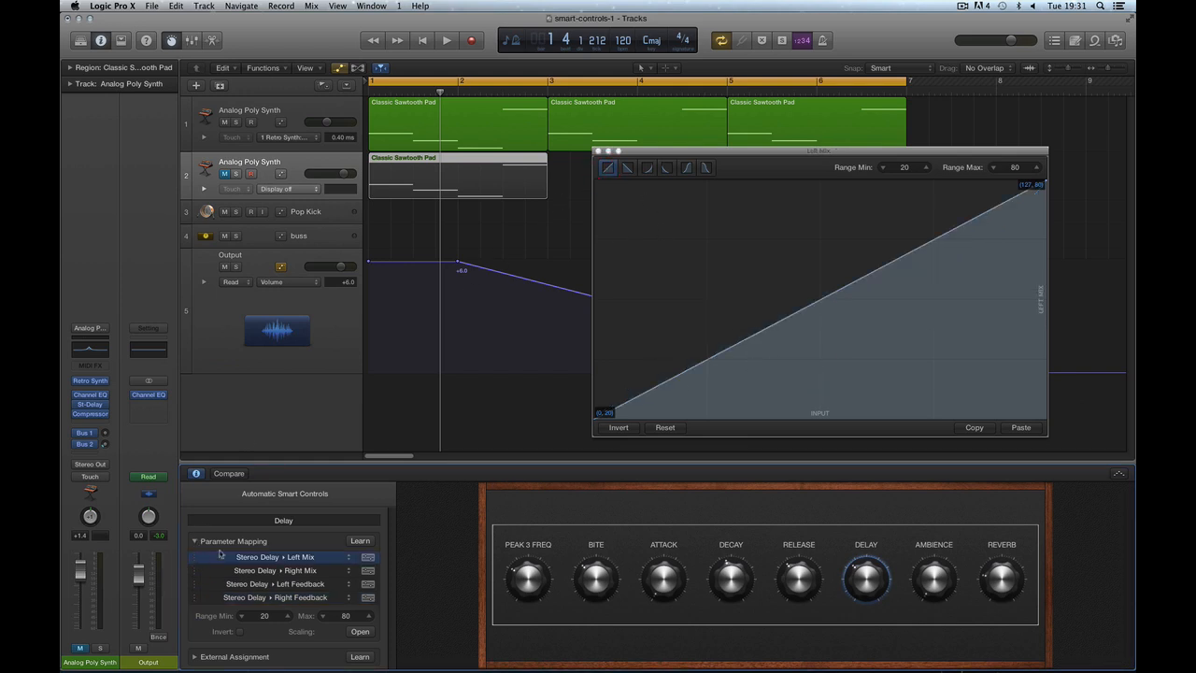
pyautogui.moveTo(791, 317)
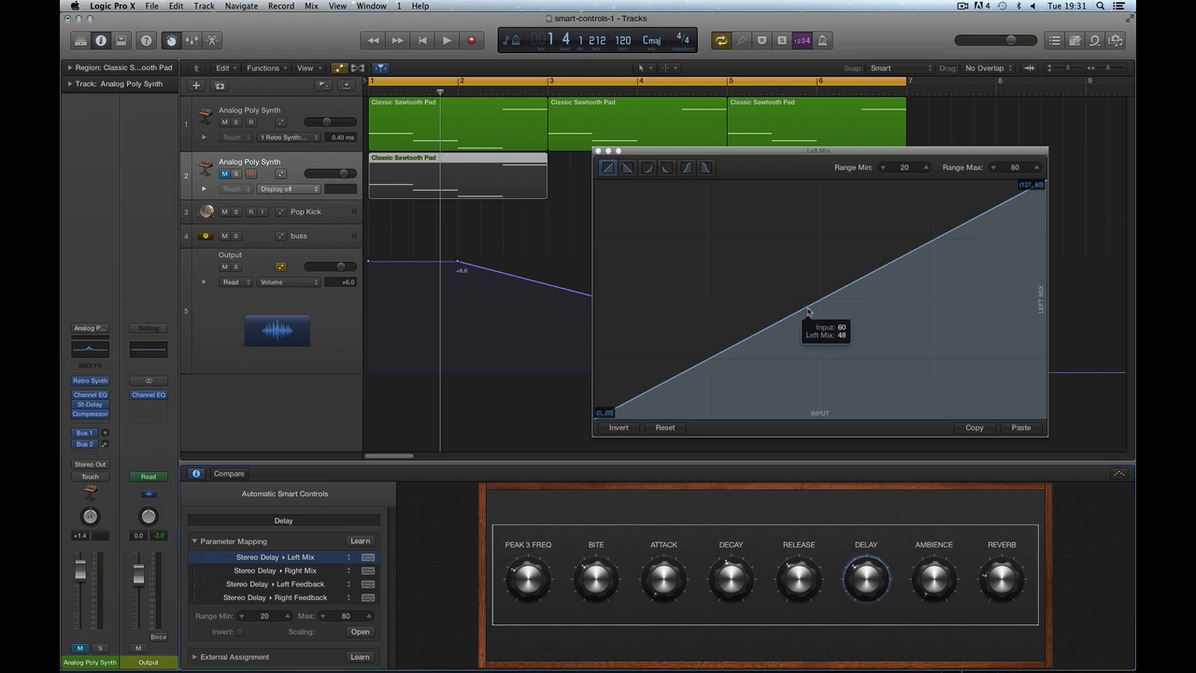
pyautogui.click(857, 280)
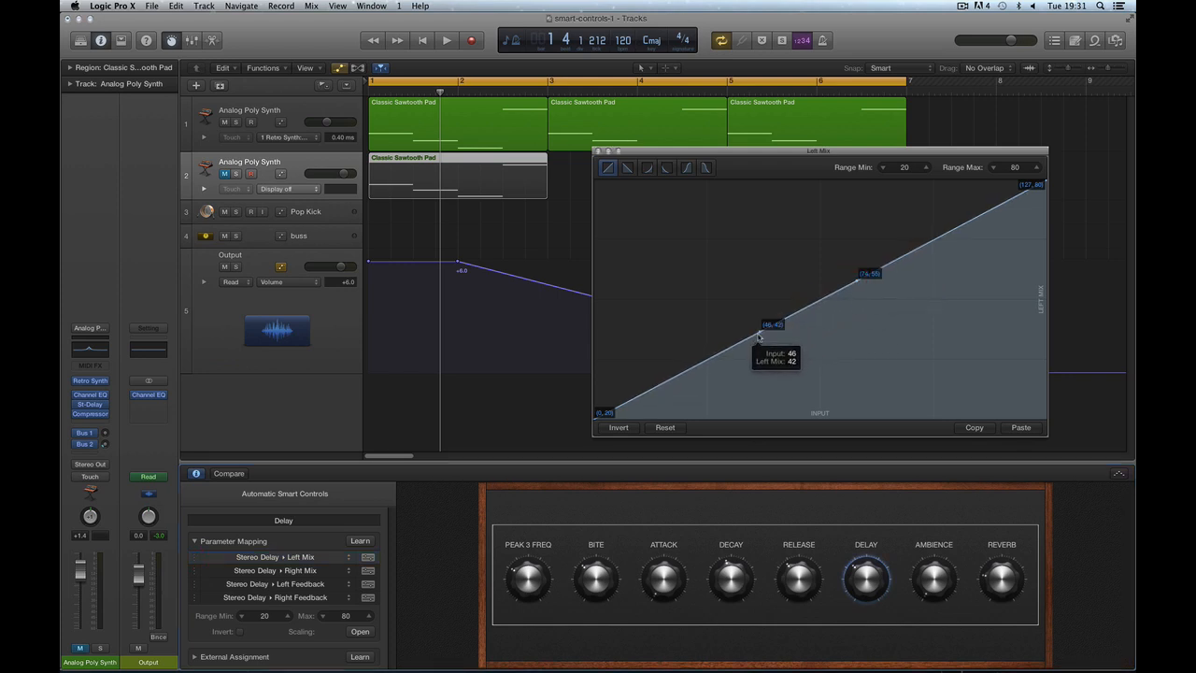
pyautogui.click(759, 327)
pyautogui.moveTo(759, 327); pyautogui.dragTo(722, 283)
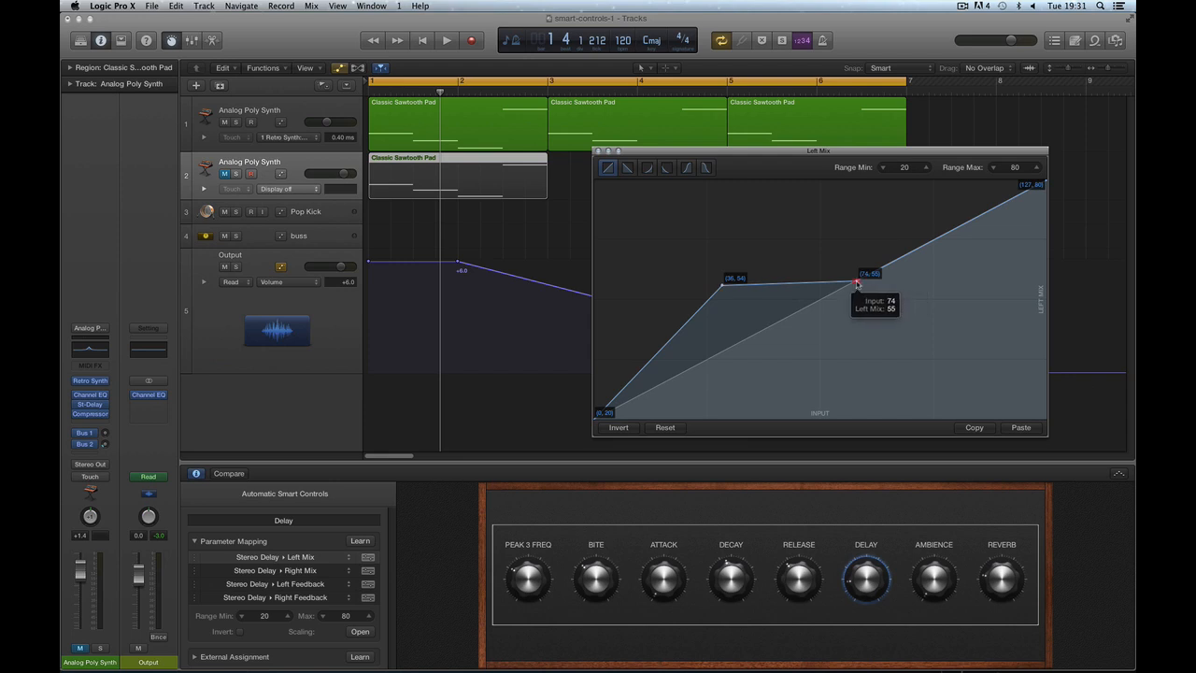
pyautogui.moveTo(857, 278); pyautogui.dragTo(937, 281)
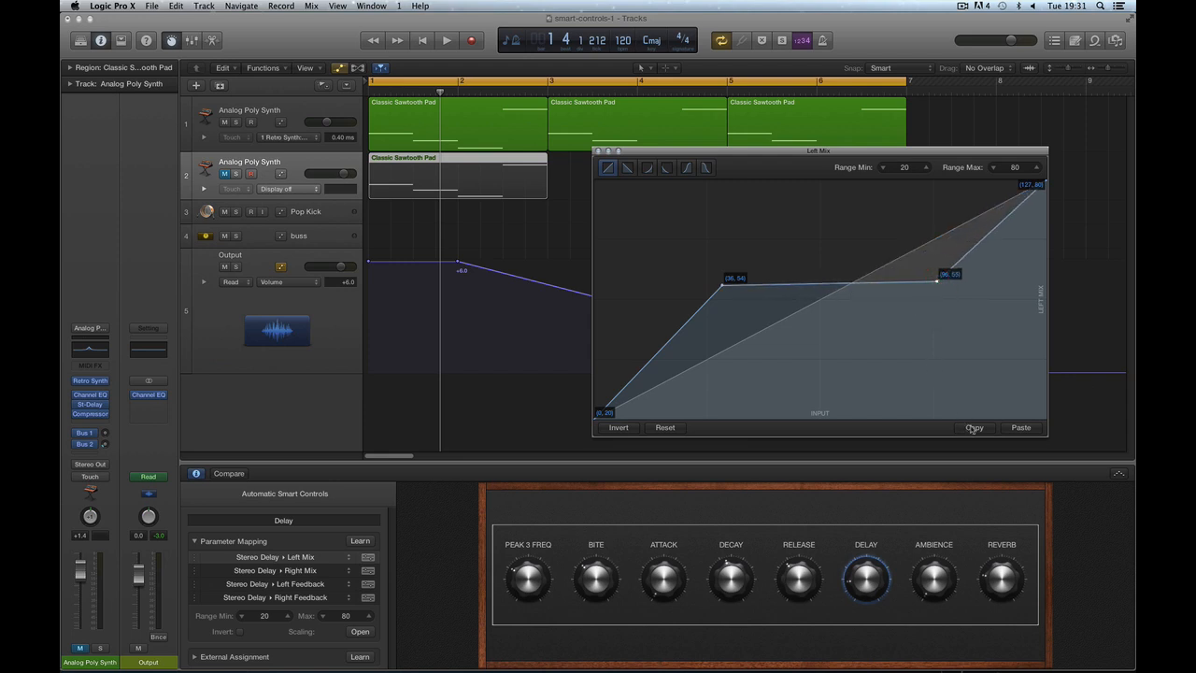
# Copy the Left Mix scaling curve and paste it onto the Right Mix mapping.
pyautogui.click(194, 574)
pyautogui.click(194, 571)
pyautogui.click(1019, 427)
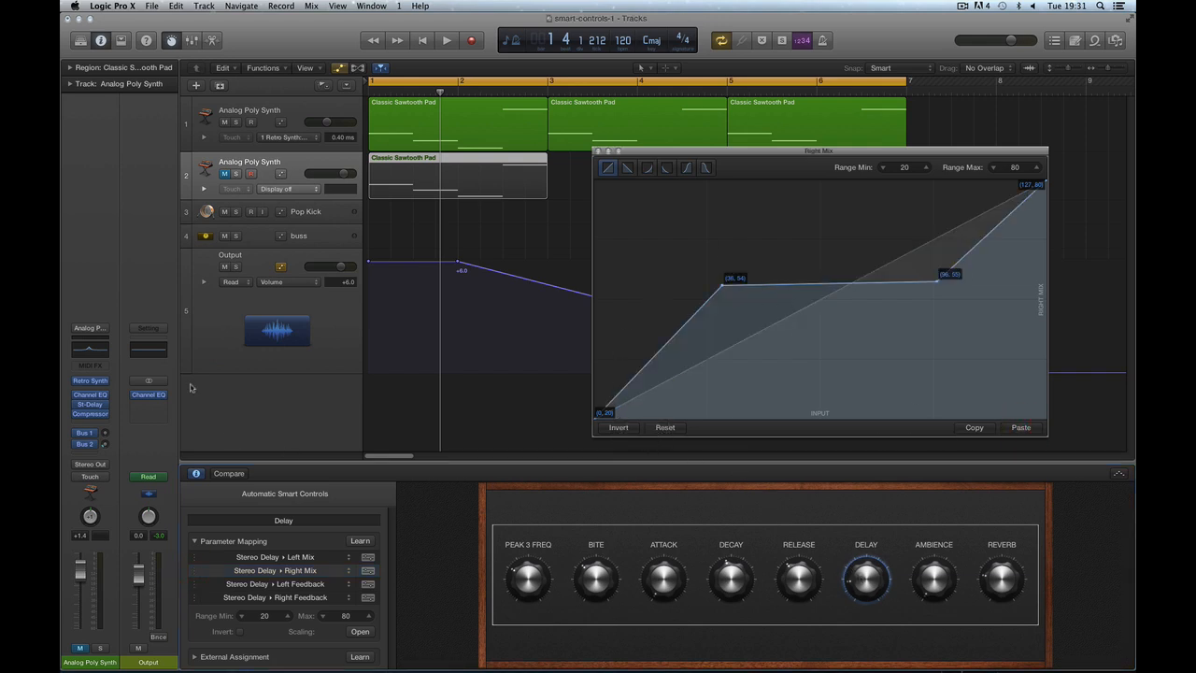
# Open the Stereo Delay plug-in, turn the Delay control, and place the plug-in window beside the scaling graph.
pyautogui.click(91, 404)
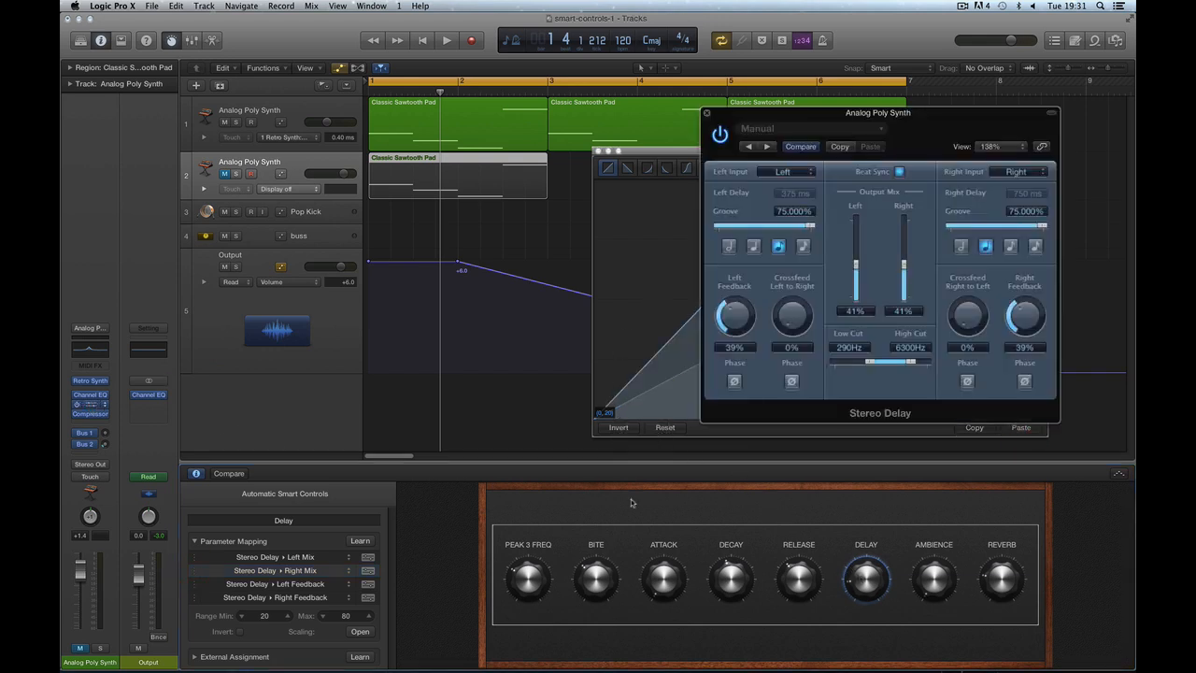
pyautogui.click(861, 579)
pyautogui.moveTo(864, 114); pyautogui.dragTo(354, 140)
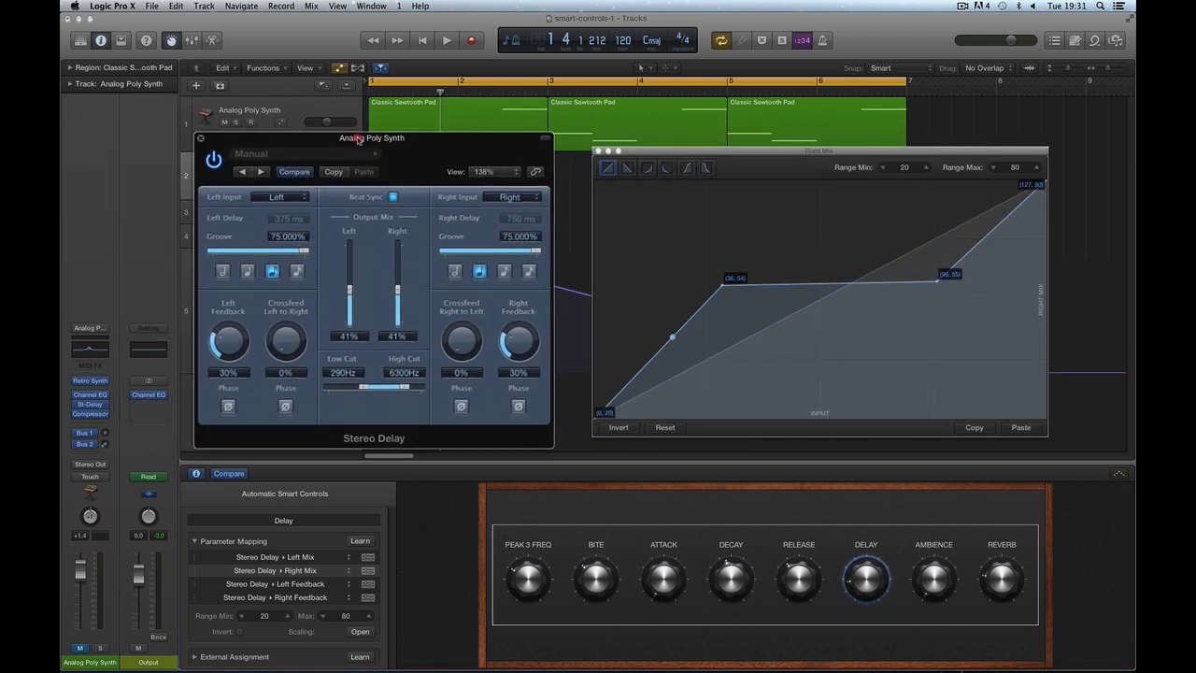
# Turn up the Delay control and lower the second point of the Right Mix scaling curve to about (92, 43).
pyautogui.click(867, 600)
pyautogui.moveTo(866, 600); pyautogui.dragTo(872, 464)
pyautogui.moveTo(938, 309)
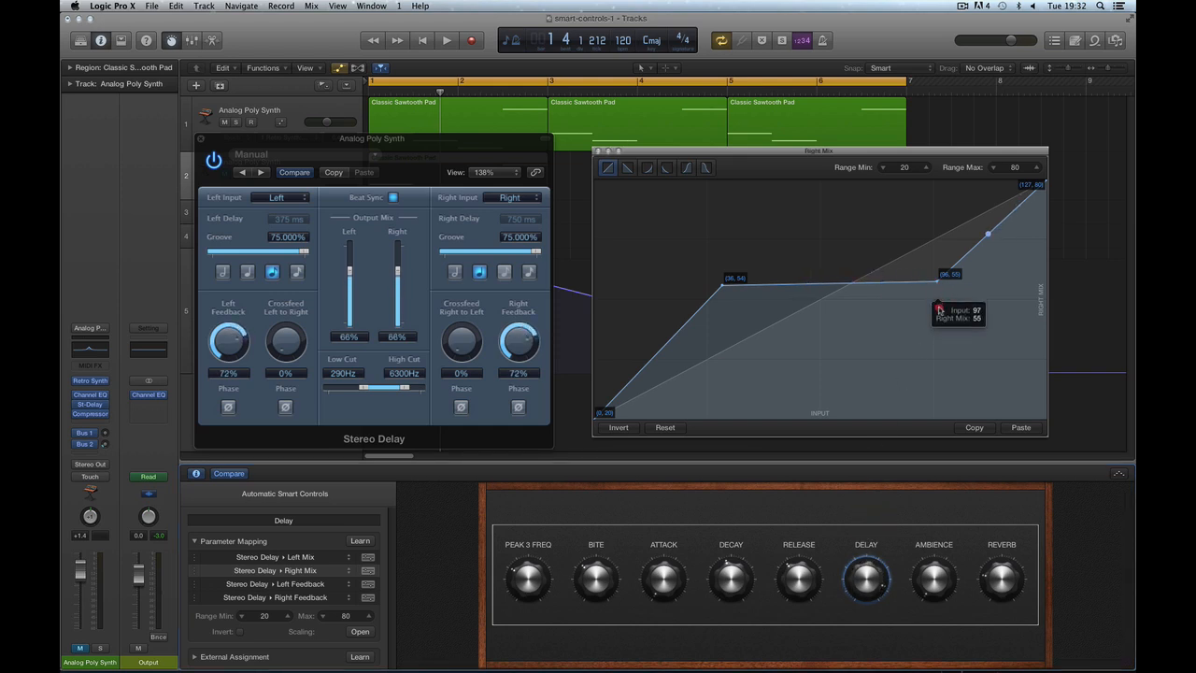
pyautogui.moveTo(937, 284); pyautogui.dragTo(922, 327)
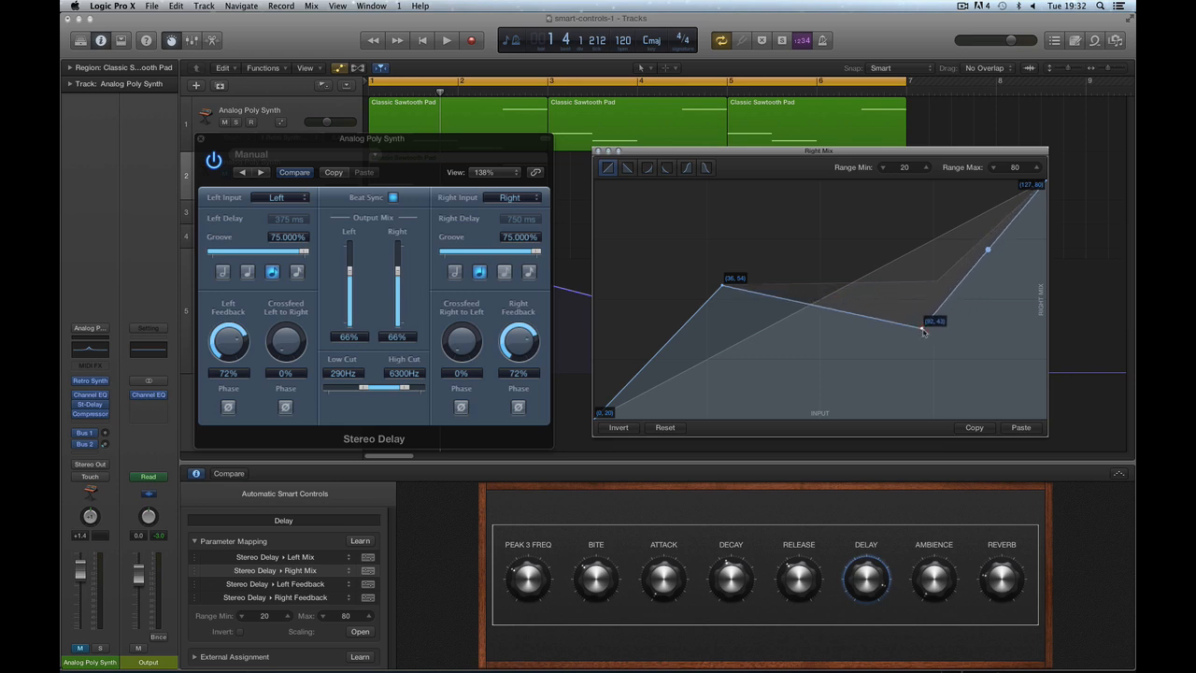
# Copy the Right Mix scaling curve, paste it onto the Left Mix mapping, and turn the Delay control to test it.
pyautogui.click(974, 427)
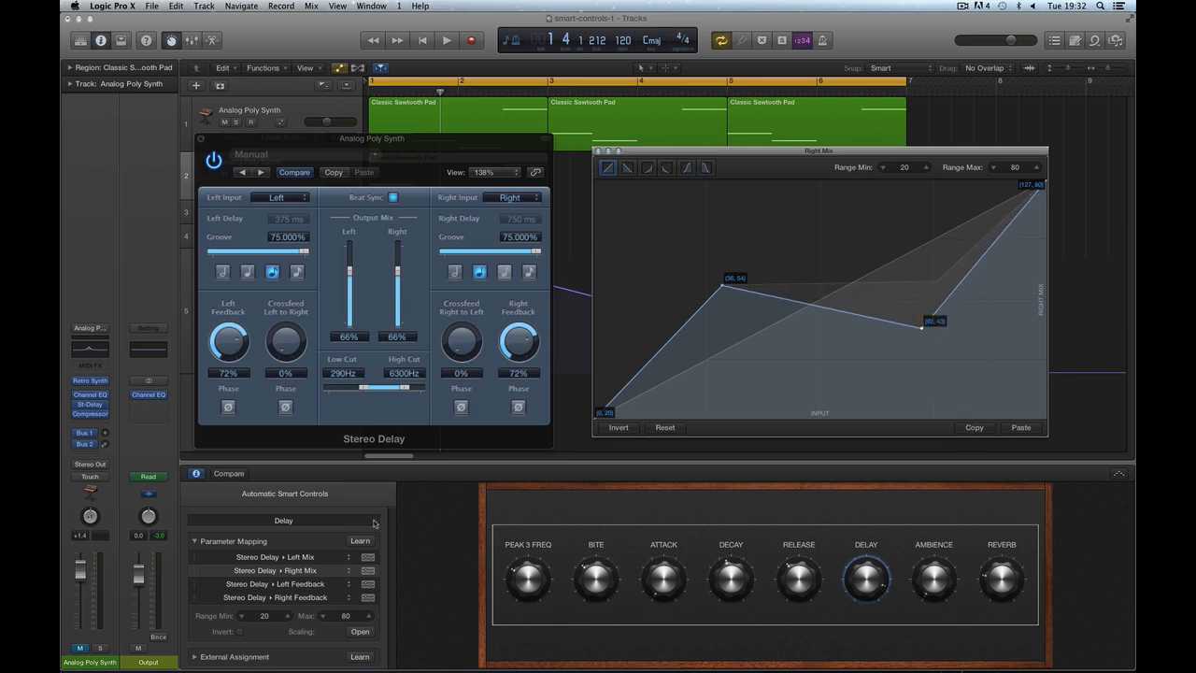
pyautogui.click(196, 559)
pyautogui.click(1021, 428)
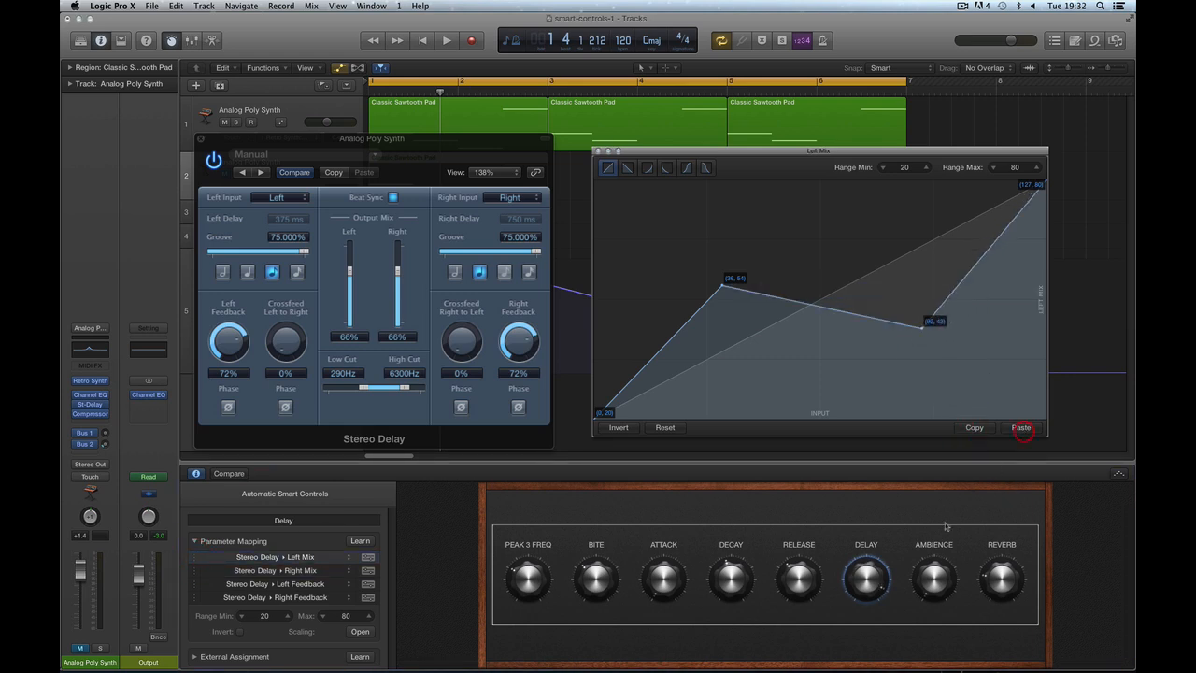
pyautogui.moveTo(863, 581)
pyautogui.mouseDown()
pyautogui.moveTo(890, 659)
pyautogui.moveTo(918, 669)
pyautogui.moveTo(903, 509)
pyautogui.moveTo(899, 593)
pyautogui.mouseUp()
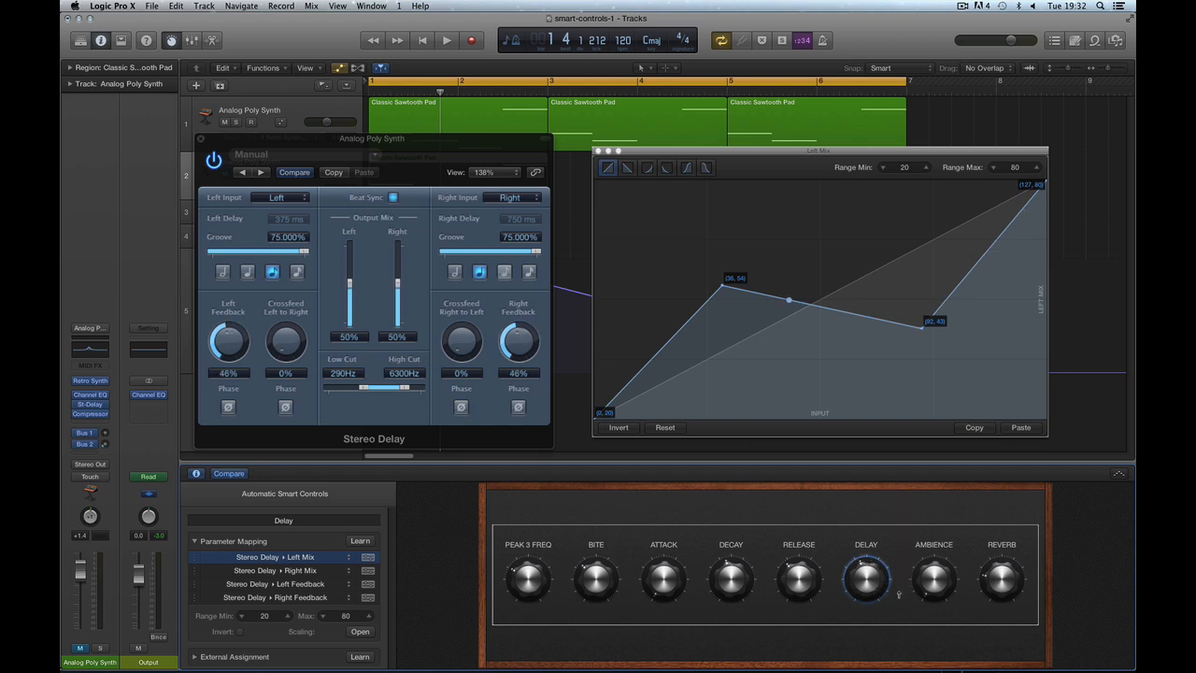
# Apply the upward-curving exponential preset to Left Feedback, add a point at about (64, 61), and bend the first segment into a curve.
pyautogui.click(195, 584)
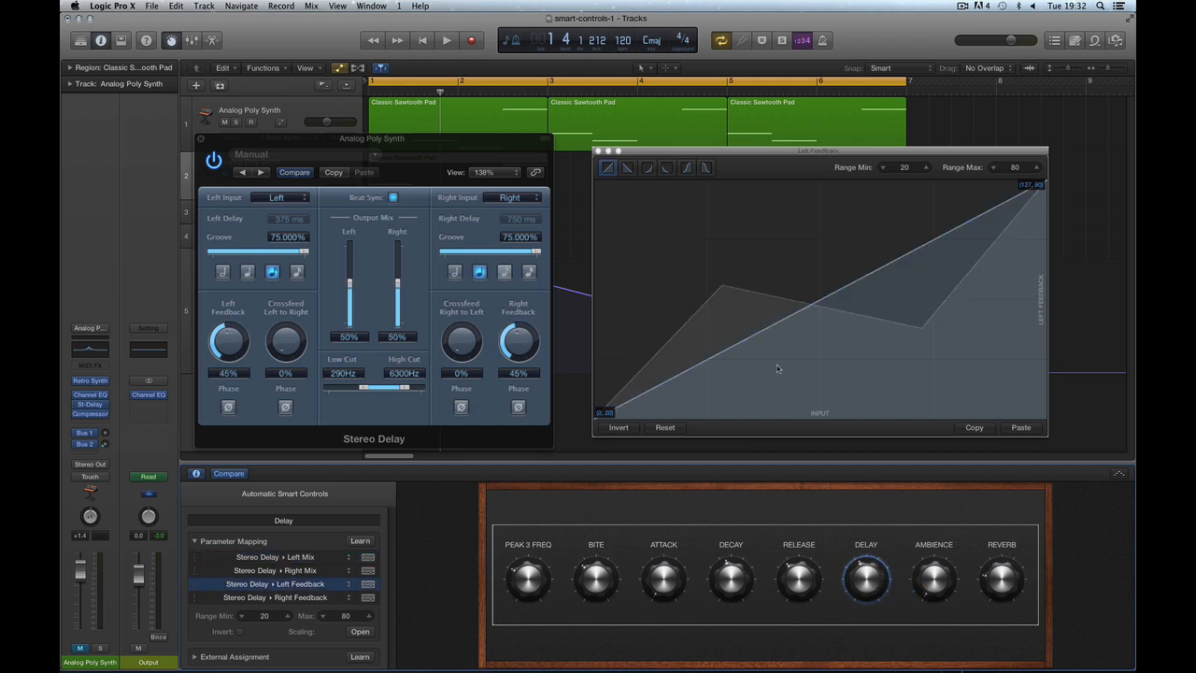
pyautogui.click(648, 168)
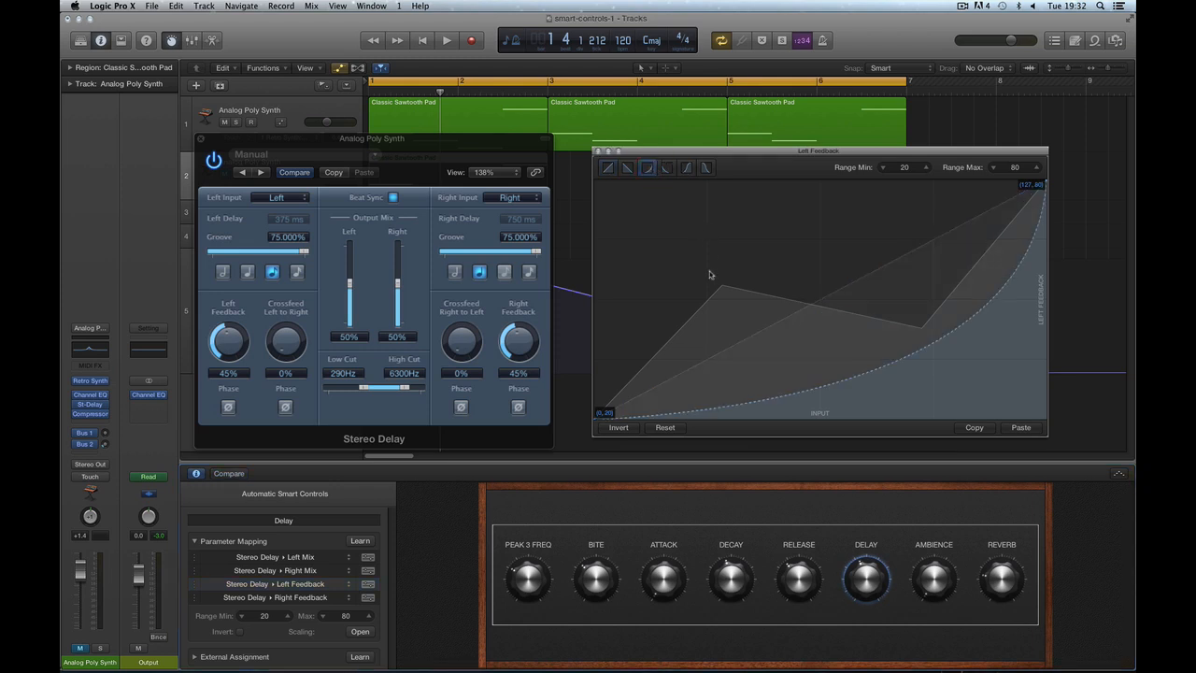
pyautogui.moveTo(860, 383); pyautogui.dragTo(869, 318)
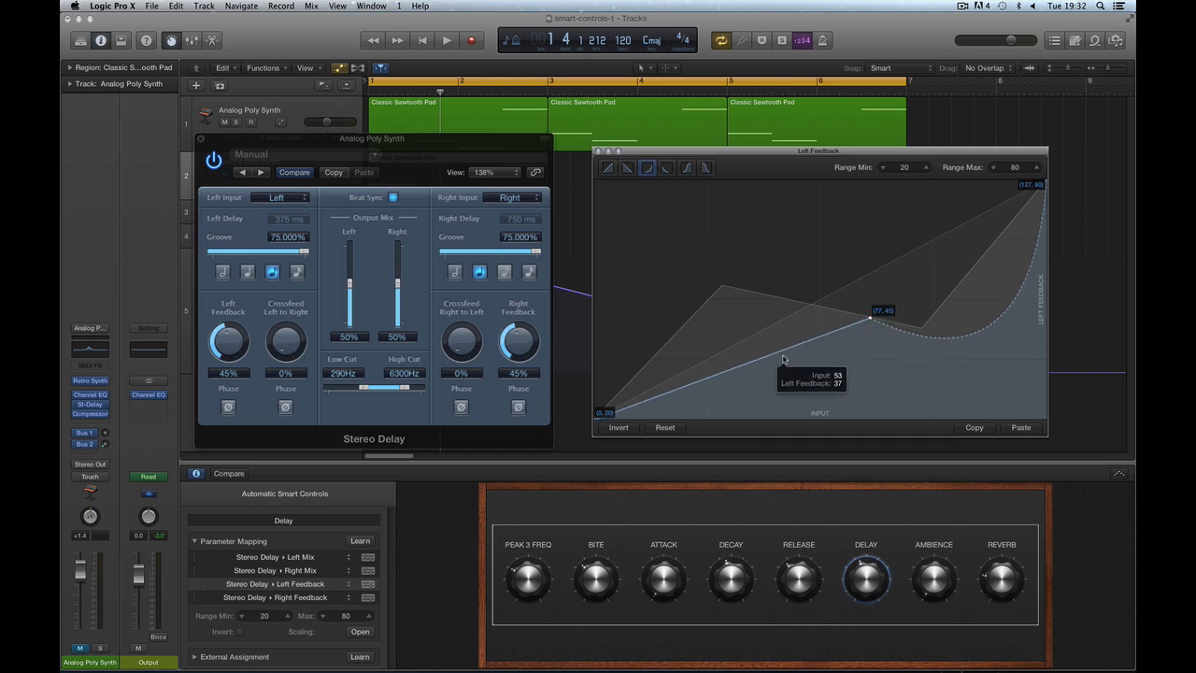
pyautogui.moveTo(783, 358); pyautogui.dragTo(834, 408)
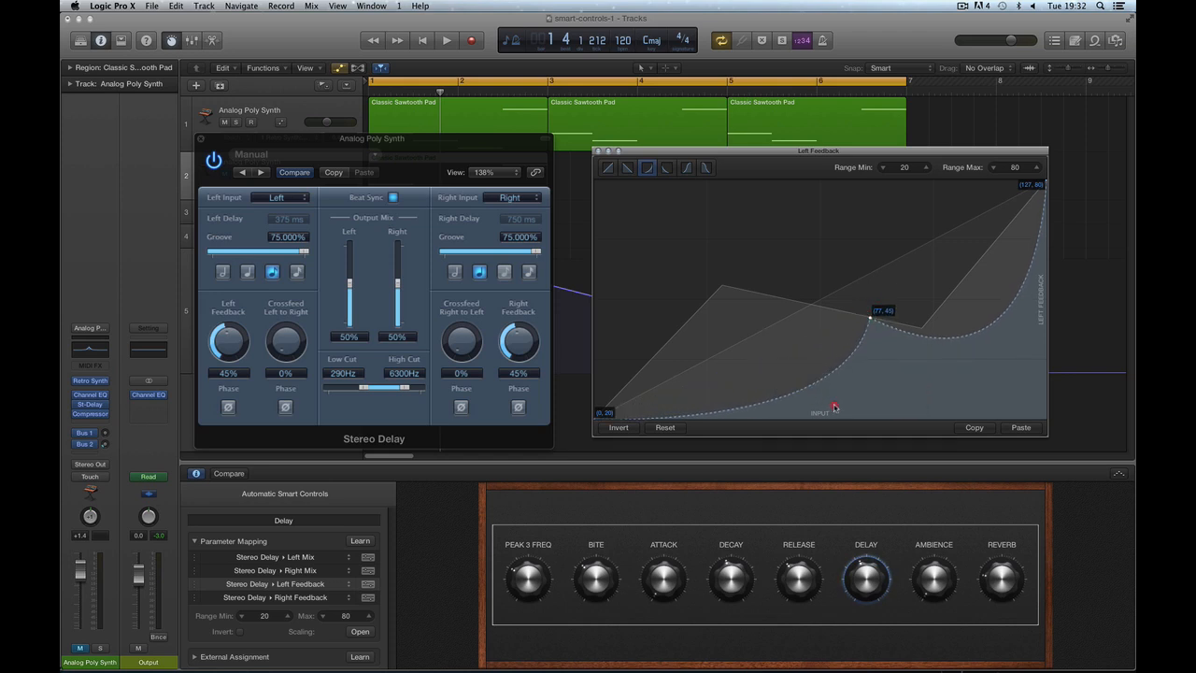
pyautogui.moveTo(870, 319); pyautogui.dragTo(821, 253)
pyautogui.moveTo(786, 327); pyautogui.dragTo(794, 365)
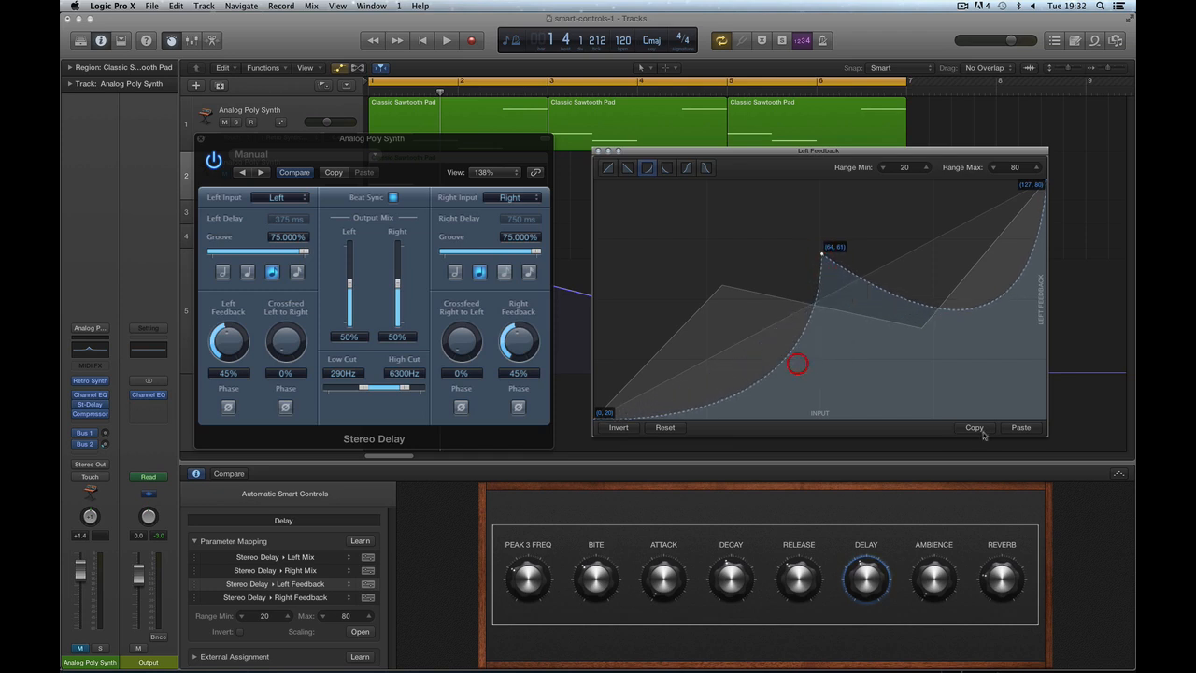
# Copy the Left Feedback scaling curve, paste it onto the Right Feedback mapping, and turn the Delay control to test it.
pyautogui.click(193, 599)
pyautogui.click(1009, 432)
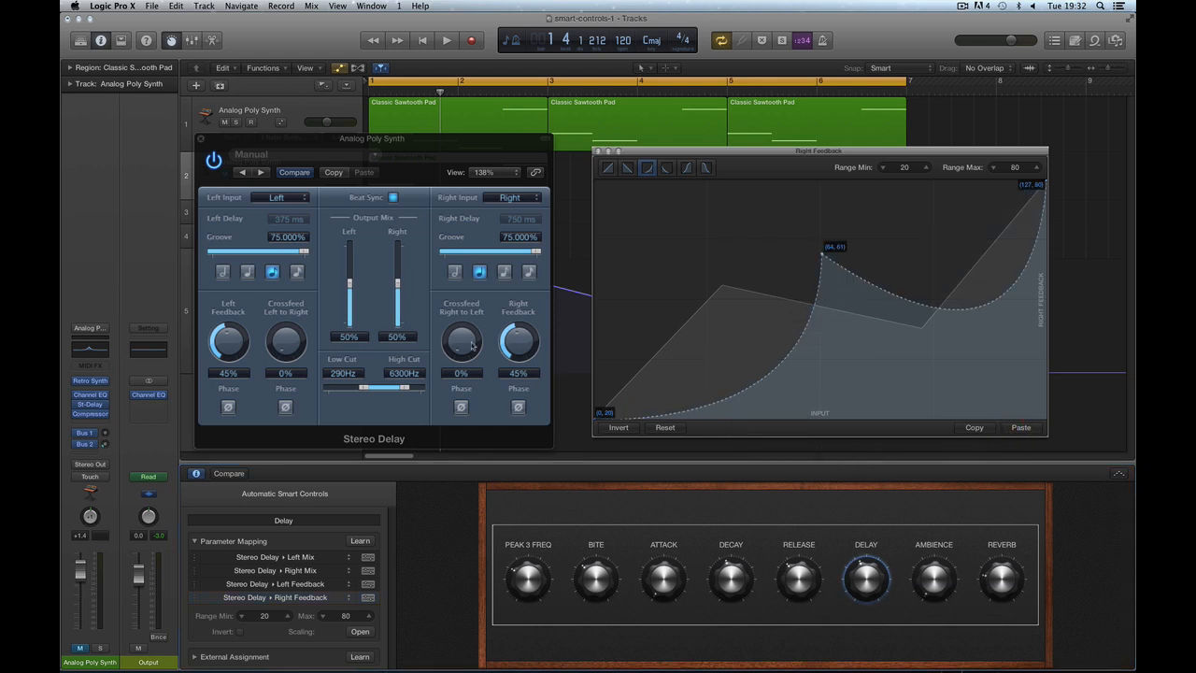
pyautogui.moveTo(875, 581)
pyautogui.mouseDown()
pyautogui.moveTo(878, 470)
pyautogui.moveTo(872, 518)
pyautogui.moveTo(827, 561)
pyautogui.mouseUp()
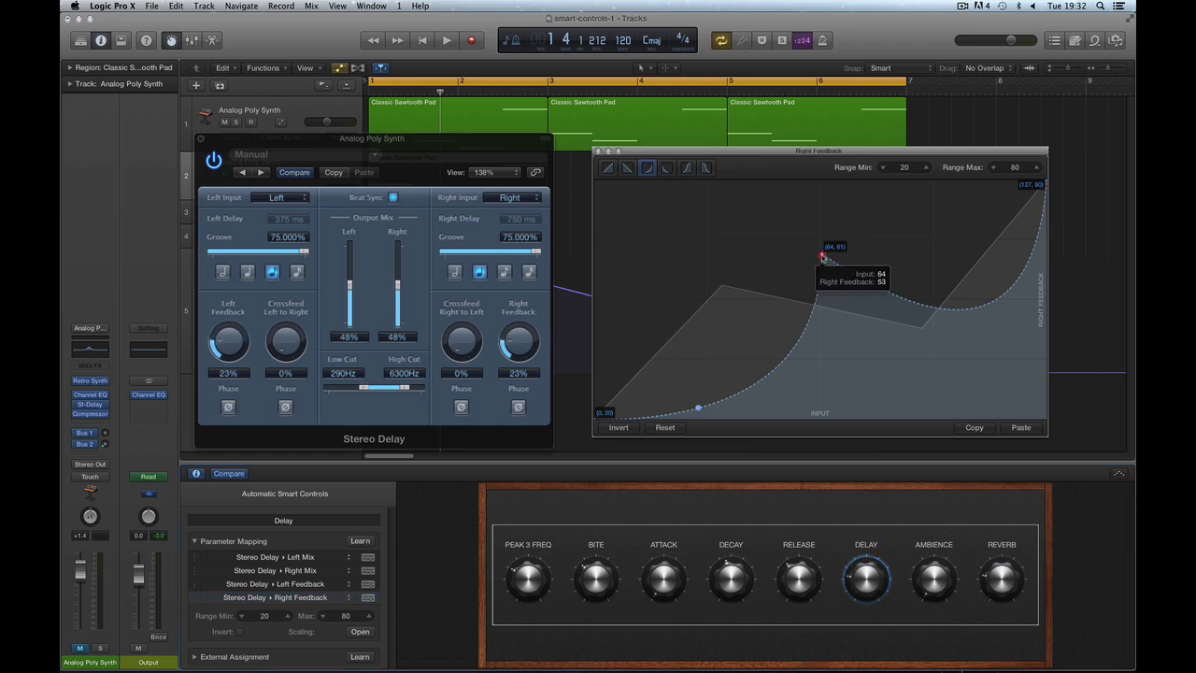
# Move the Right Feedback curve point to about (88, 39), test the Delay control, and close the scaling graph and Stereo Delay windows.
pyautogui.moveTo(823, 255); pyautogui.dragTo(966, 333)
pyautogui.moveTo(848, 577); pyautogui.dragTo(857, 513)
pyautogui.click(597, 150)
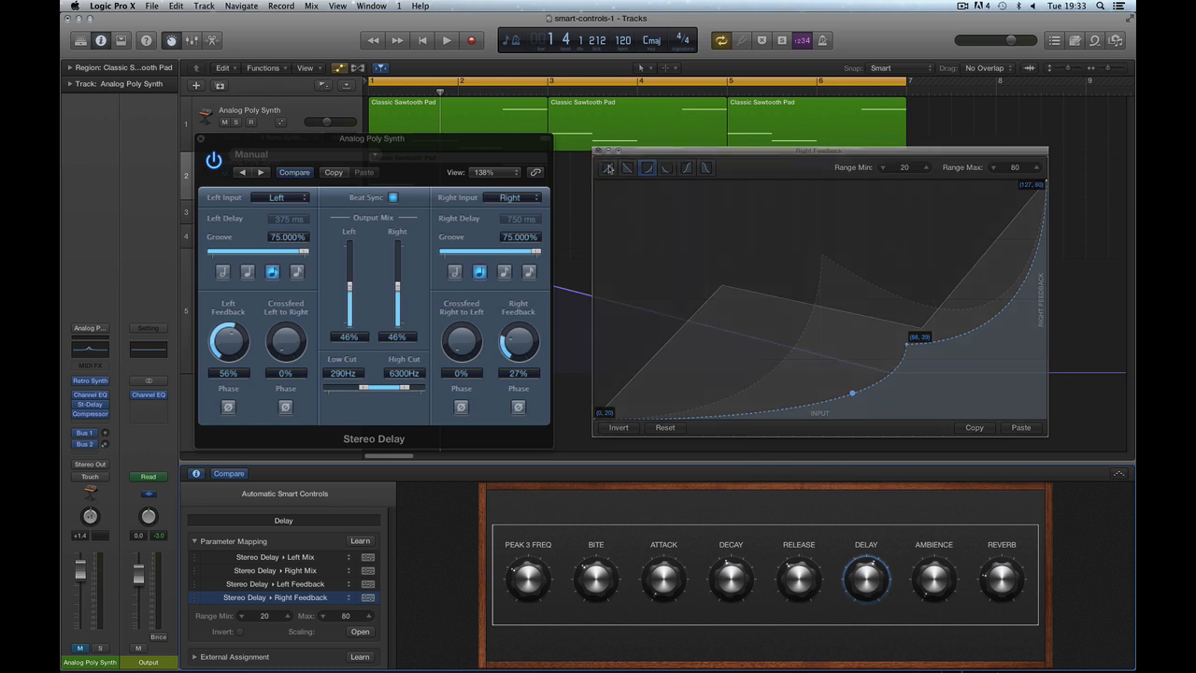
pyautogui.click(199, 141)
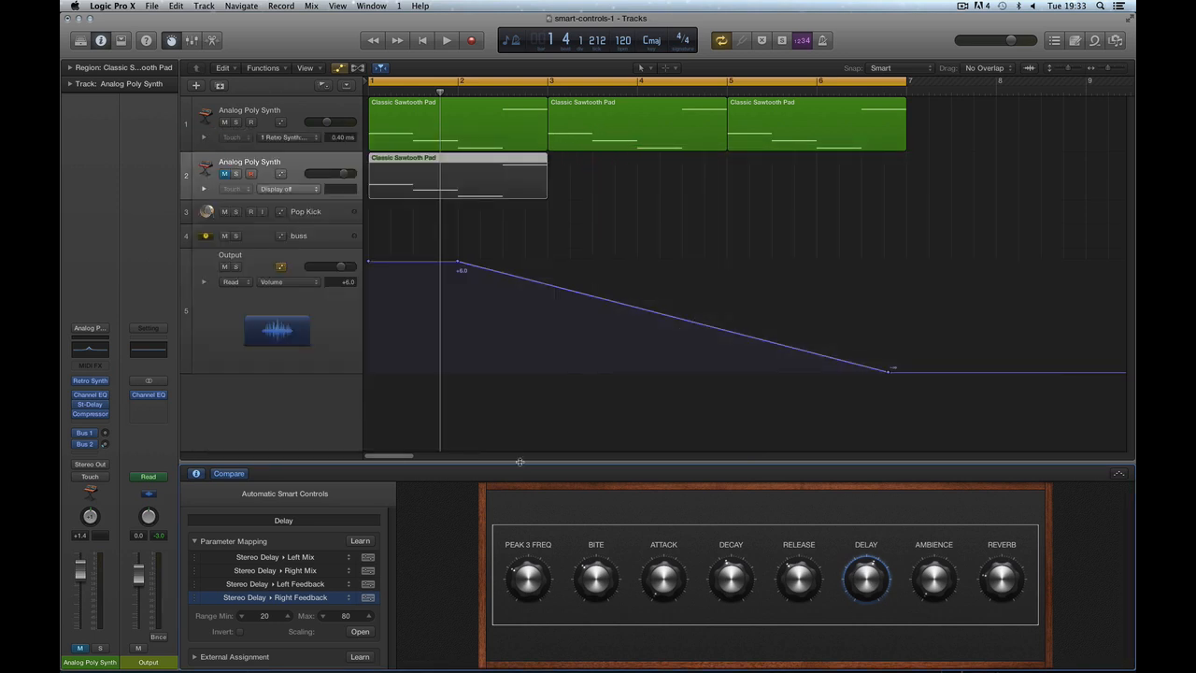
# Select and unmute the first Analog Poly Synth track, shorten the cycle to bars 1–3, and delete the last Output volume automation point.
pyautogui.click(357, 132)
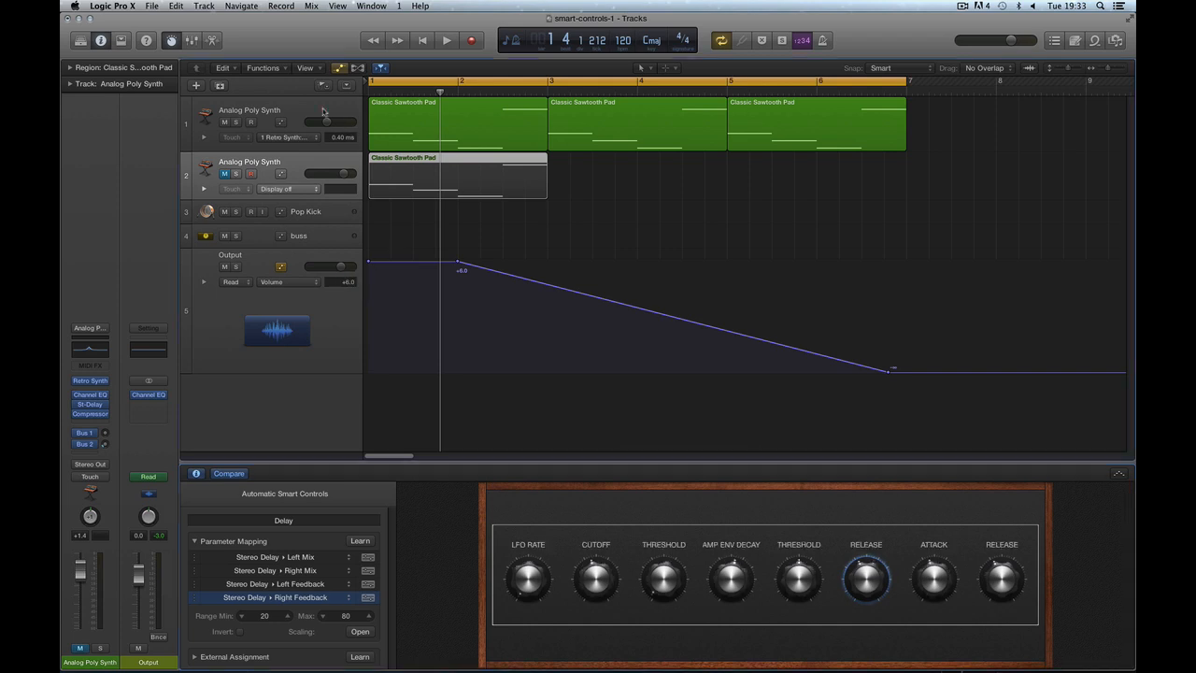
pyautogui.moveTo(906, 81); pyautogui.dragTo(548, 81)
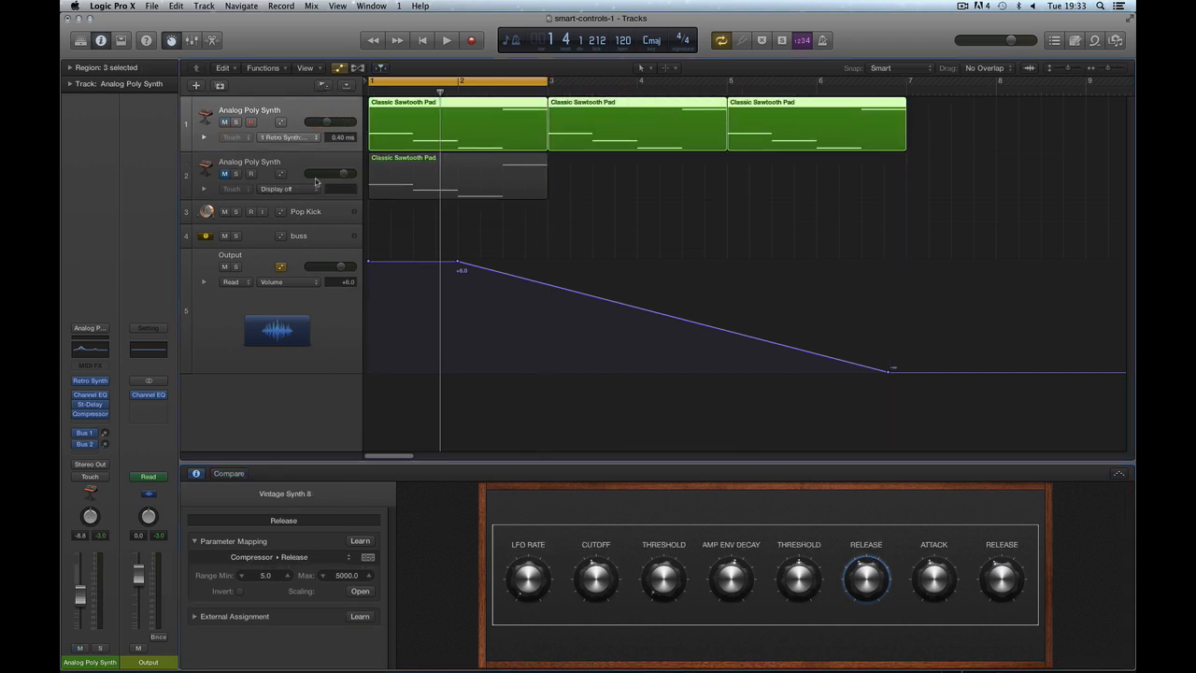
pyautogui.click(296, 123)
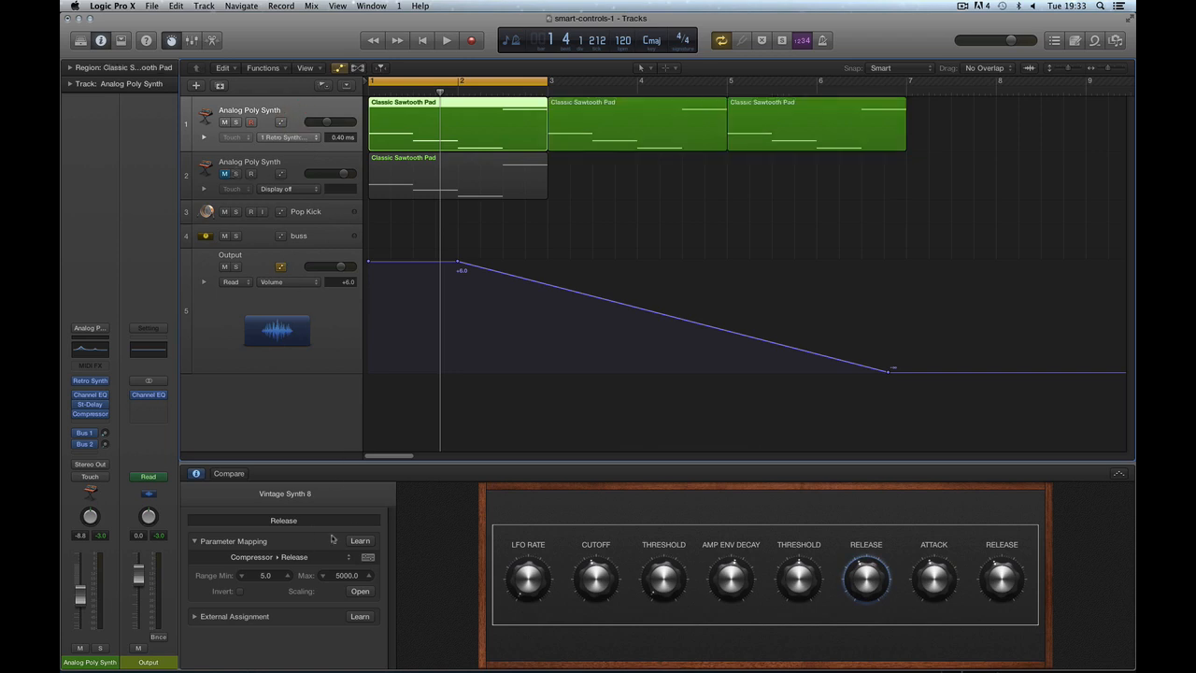
pyautogui.click(888, 374)
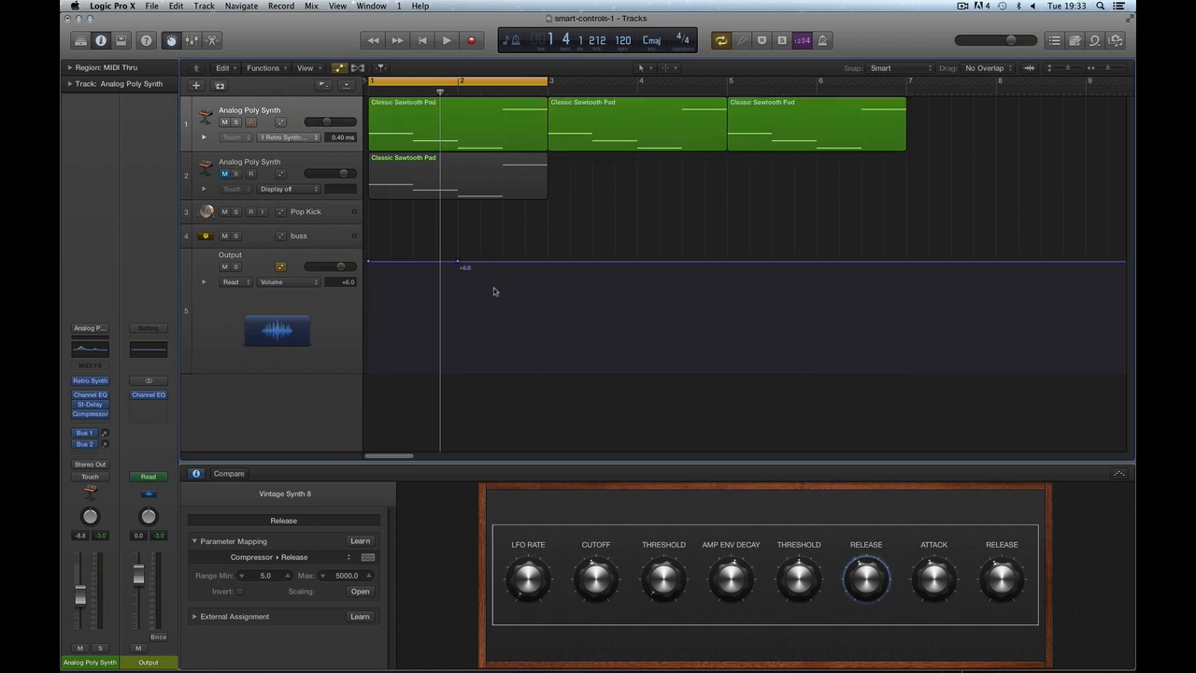
# Open the scaling graph of the LFO Rate mapping and reset its curve to the linear preset.
pyautogui.click(528, 581)
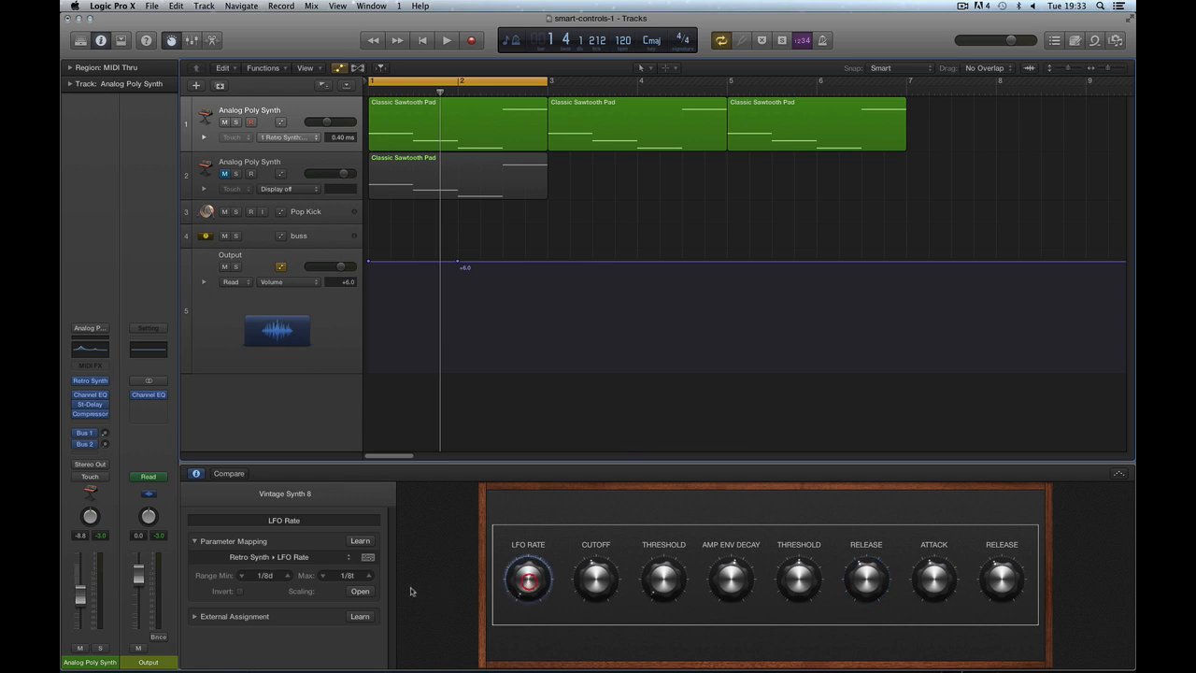
pyautogui.click(360, 591)
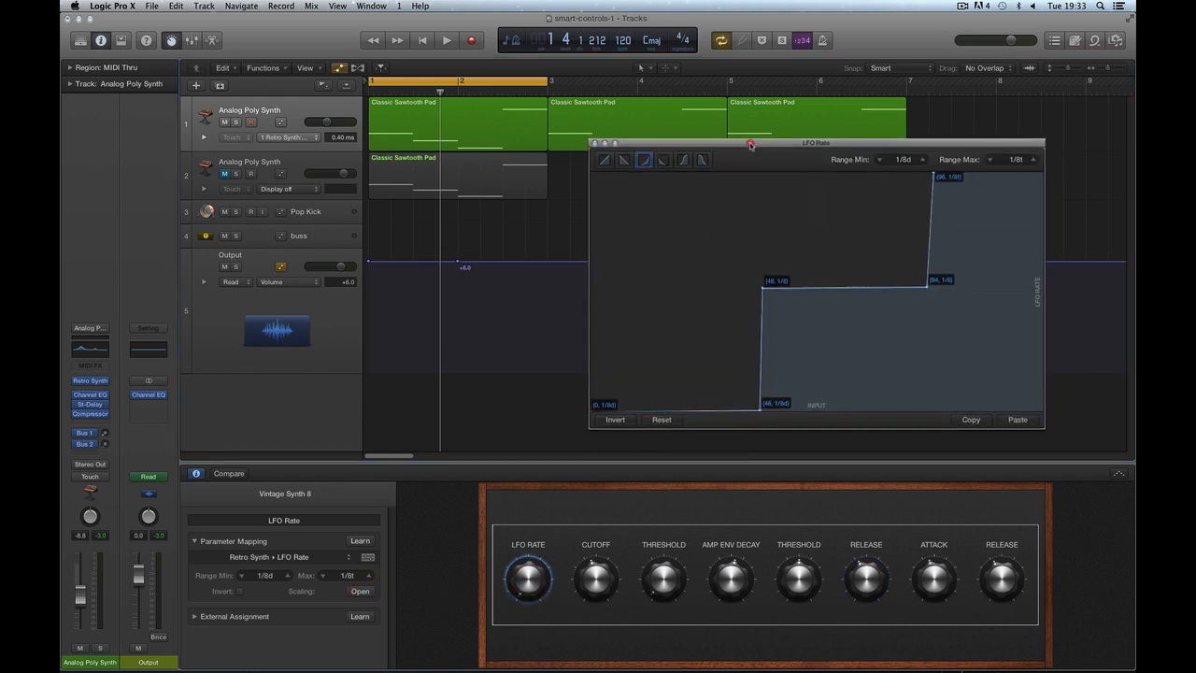
pyautogui.moveTo(753, 150); pyautogui.dragTo(749, 143)
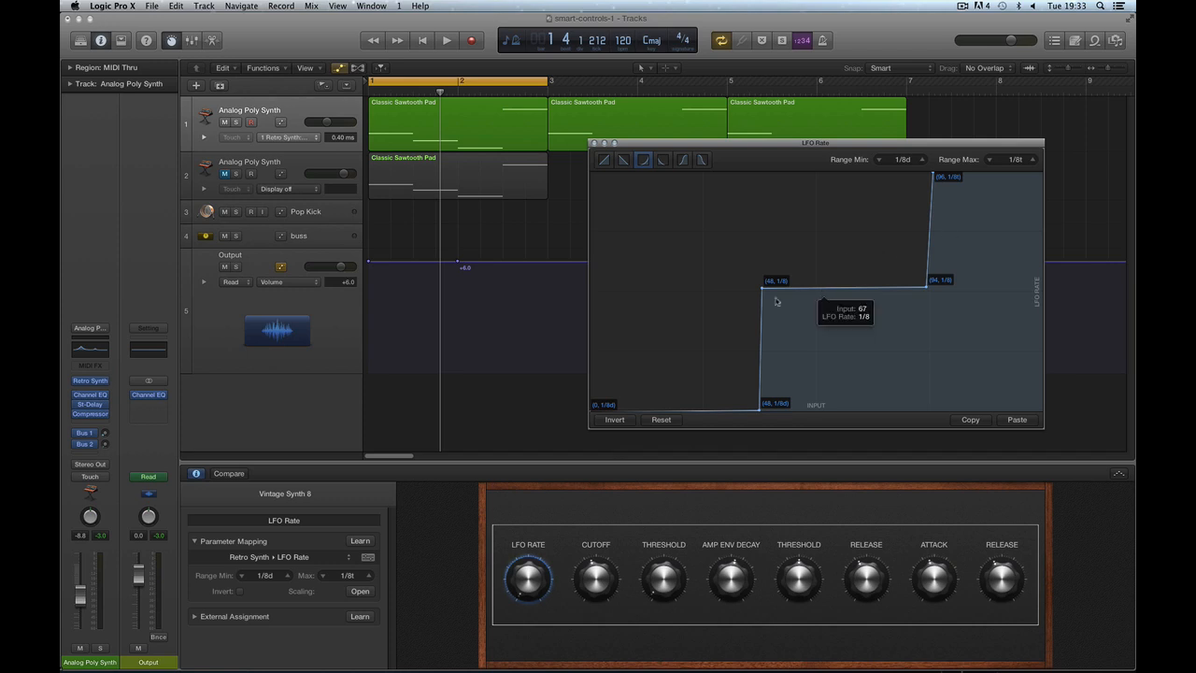
pyautogui.click(603, 159)
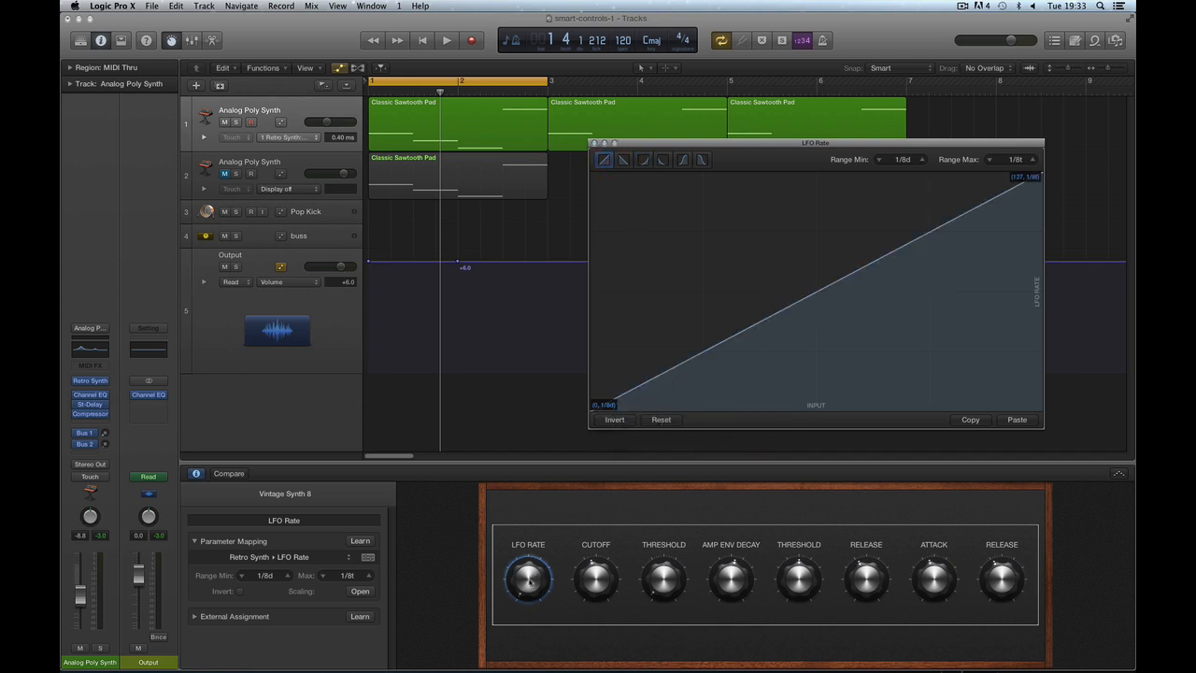
pyautogui.moveTo(529, 579); pyautogui.dragTo(530, 579)
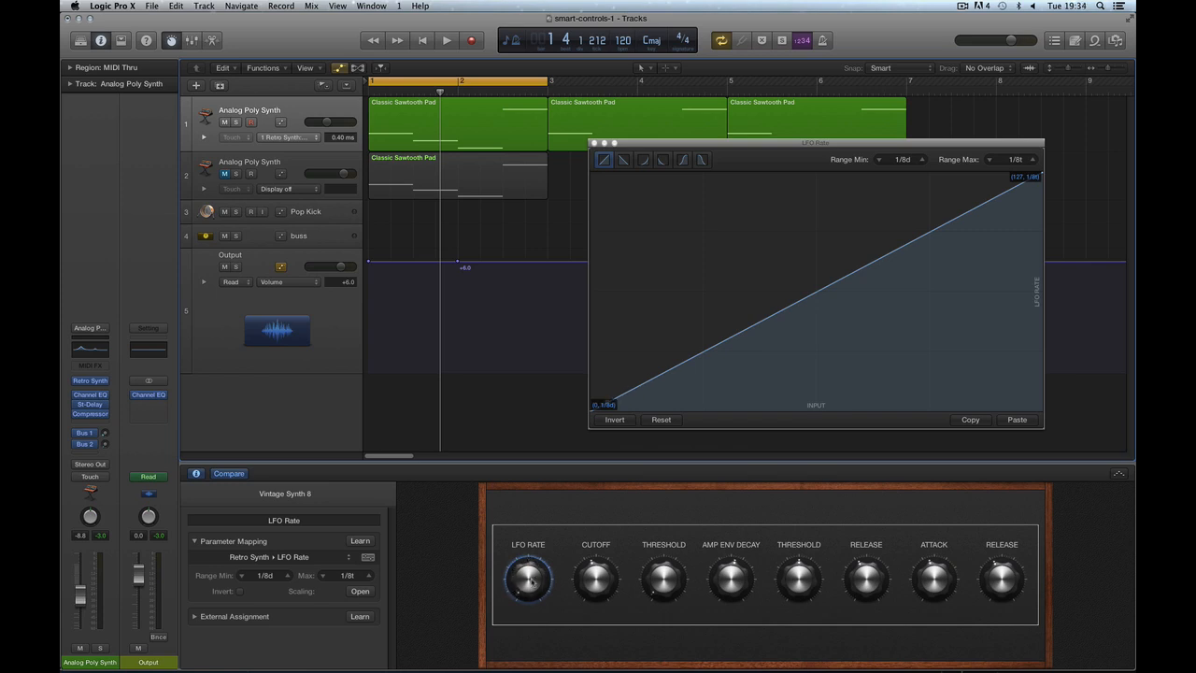
# Open the Retro Synth plug-in beside the scaling graph and turn the LFO Rate control to check the synced rates.
pyautogui.click(91, 380)
pyautogui.moveTo(414, 47); pyautogui.dragTo(385, 19)
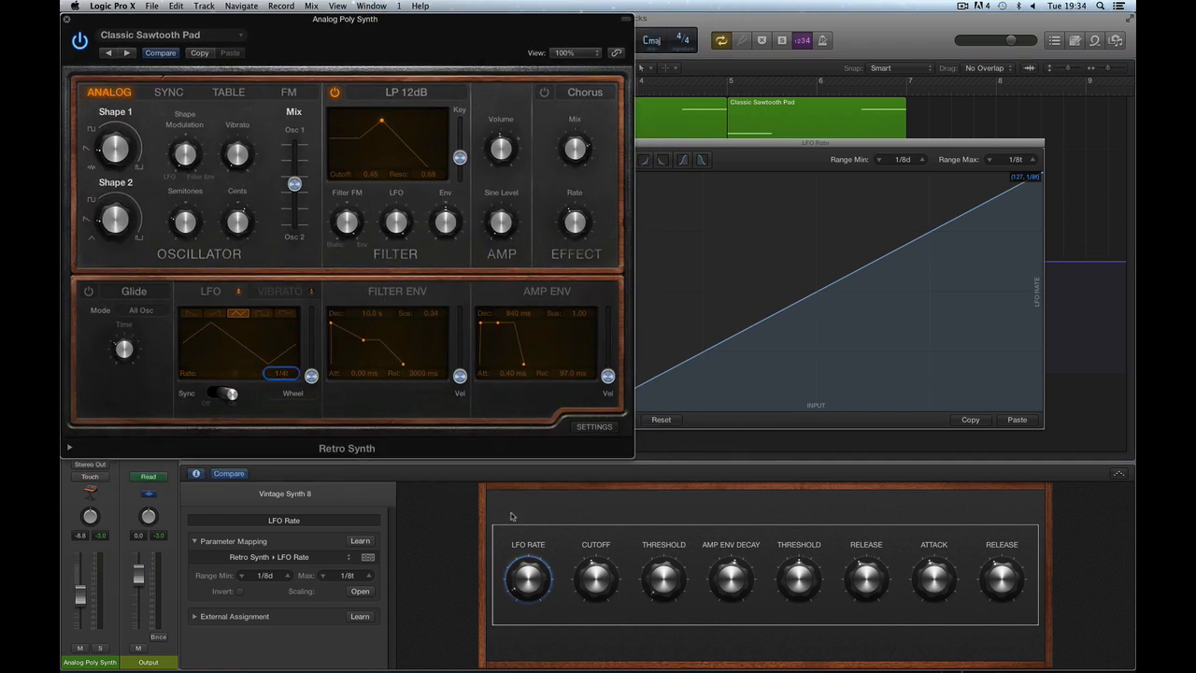
pyautogui.click(530, 579)
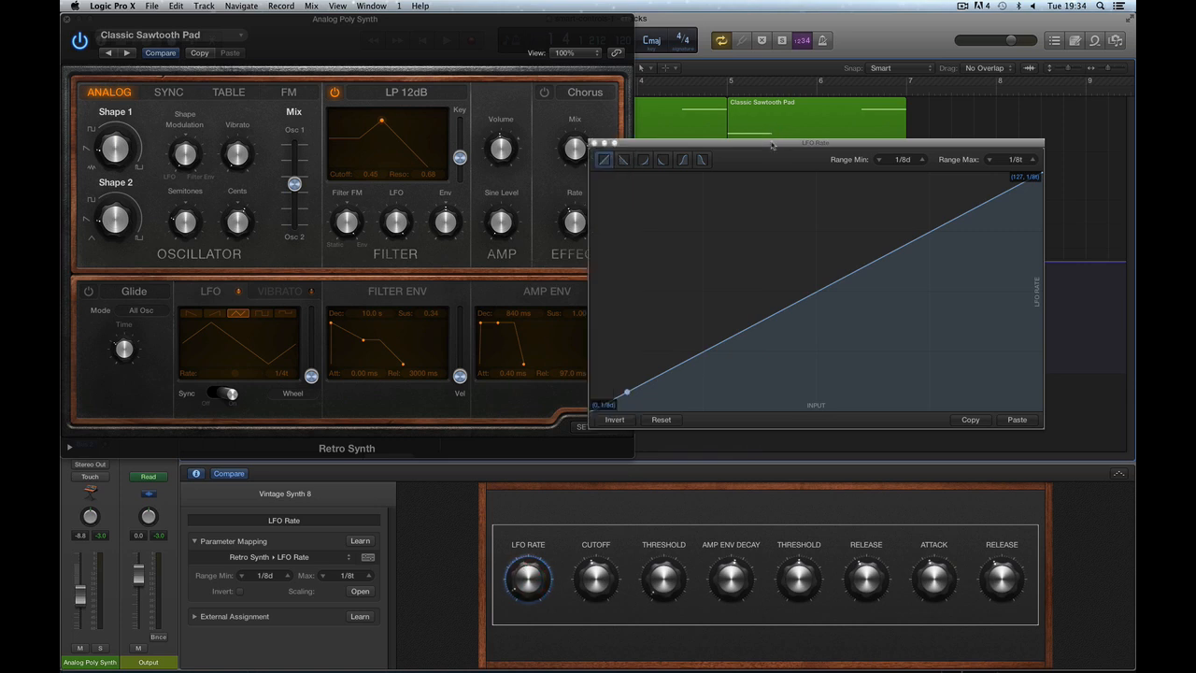
pyautogui.moveTo(777, 138); pyautogui.dragTo(851, 103)
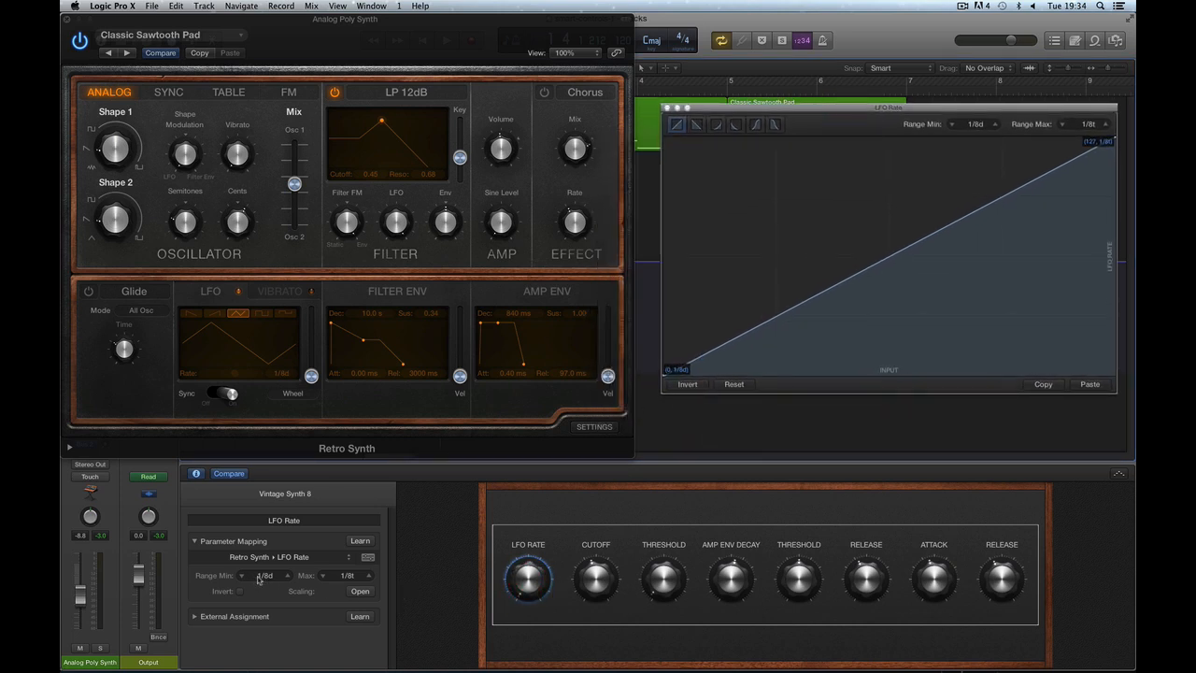
pyautogui.click(524, 587)
pyautogui.moveTo(522, 587); pyautogui.dragTo(521, 576)
pyautogui.moveTo(522, 578); pyautogui.dragTo(523, 456)
# Shape the LFO Rate scaling into steps with points at (42, 1/8d), (46, 1/16d) and (89, 1/16d), ending at (91, 1/8t).
pyautogui.moveTo(727, 347)
pyautogui.moveTo(747, 332); pyautogui.dragTo(832, 364)
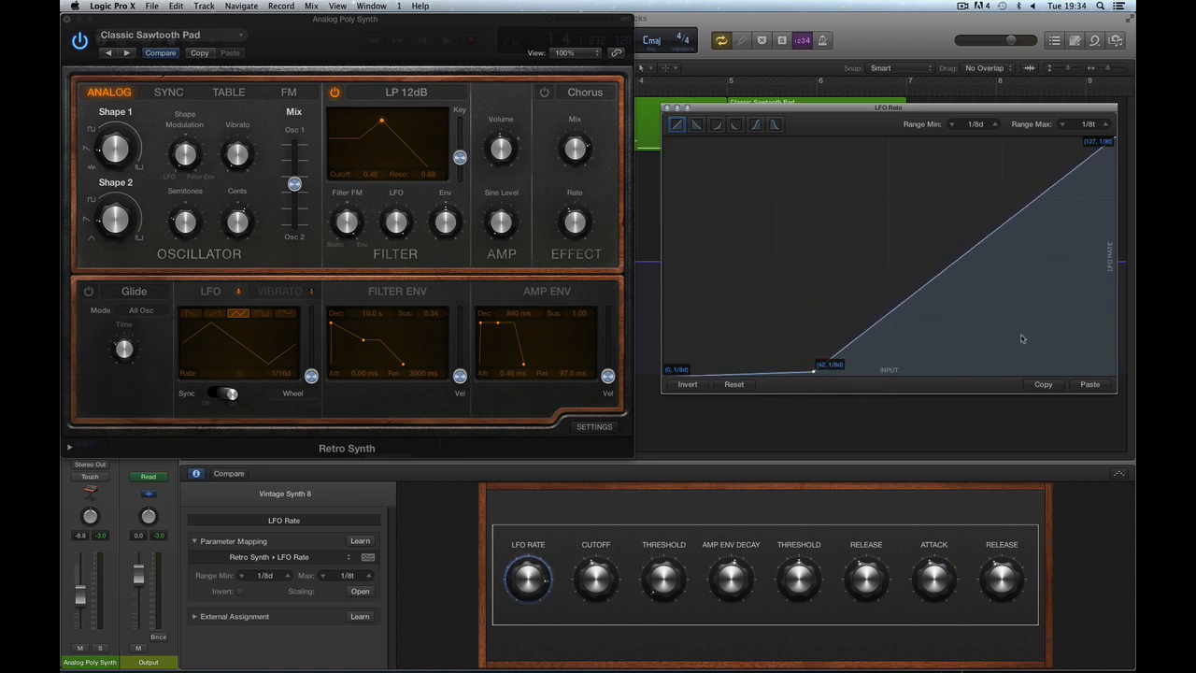
pyautogui.moveTo(960, 262)
pyautogui.moveTo(960, 262); pyautogui.dragTo(827, 202)
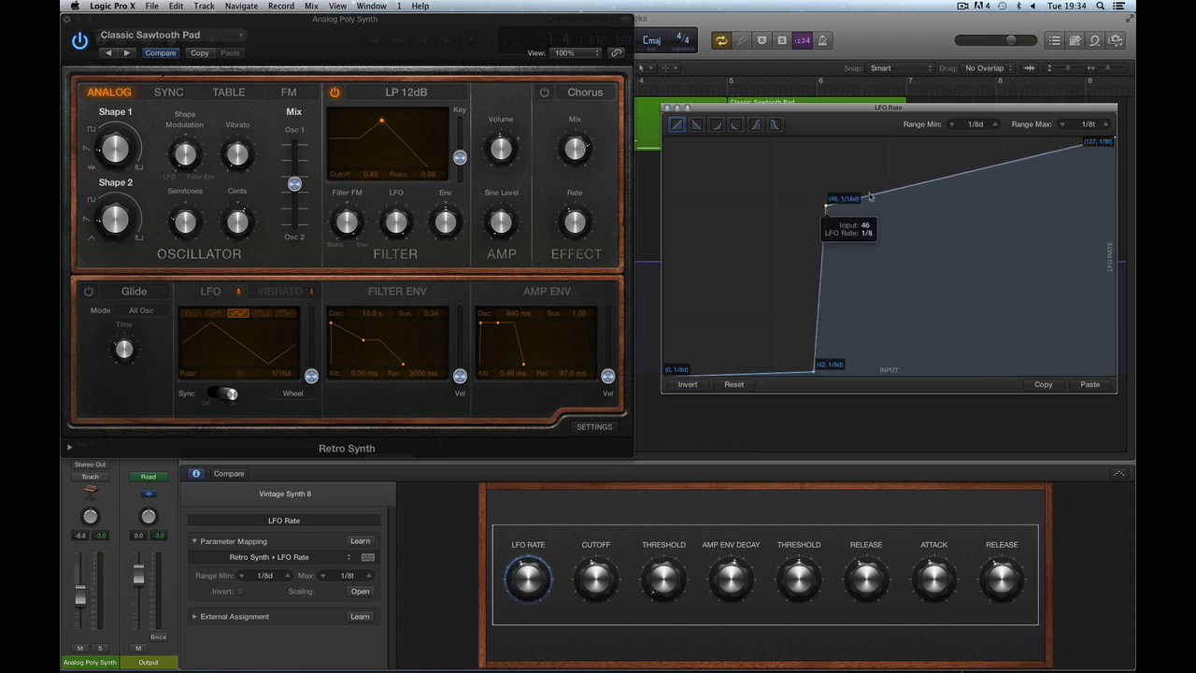
pyautogui.moveTo(965, 178)
pyautogui.moveTo(964, 178); pyautogui.dragTo(981, 193)
pyautogui.moveTo(1105, 142)
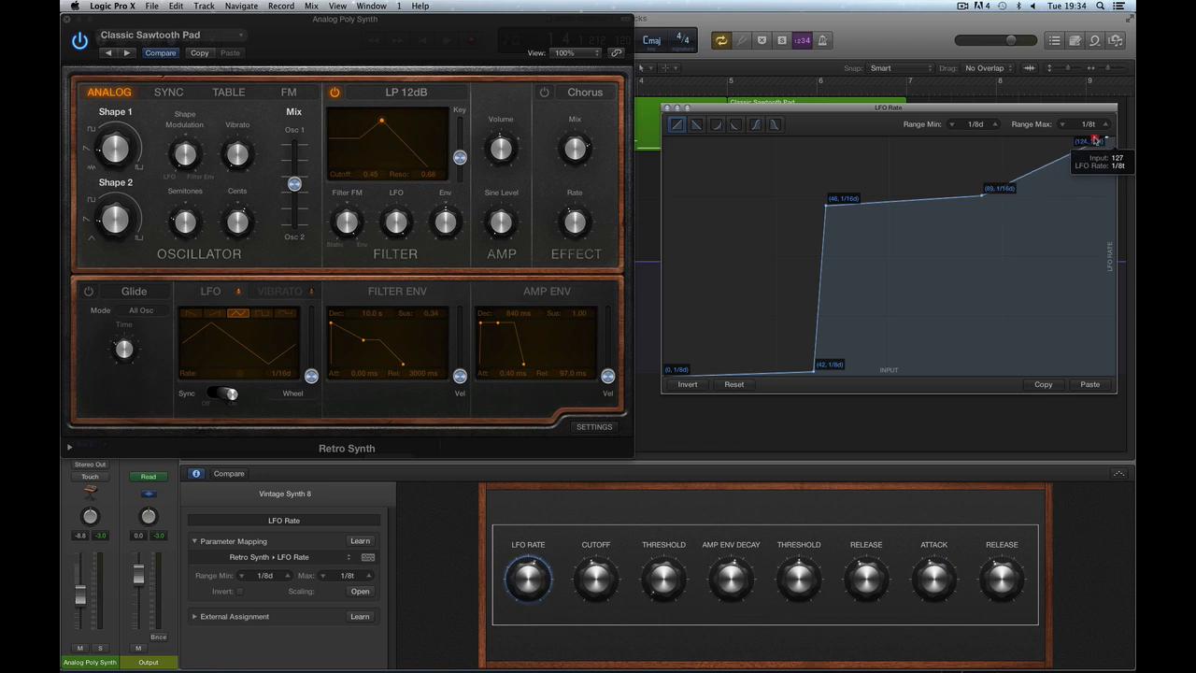
pyautogui.moveTo(1105, 142); pyautogui.dragTo(984, 138)
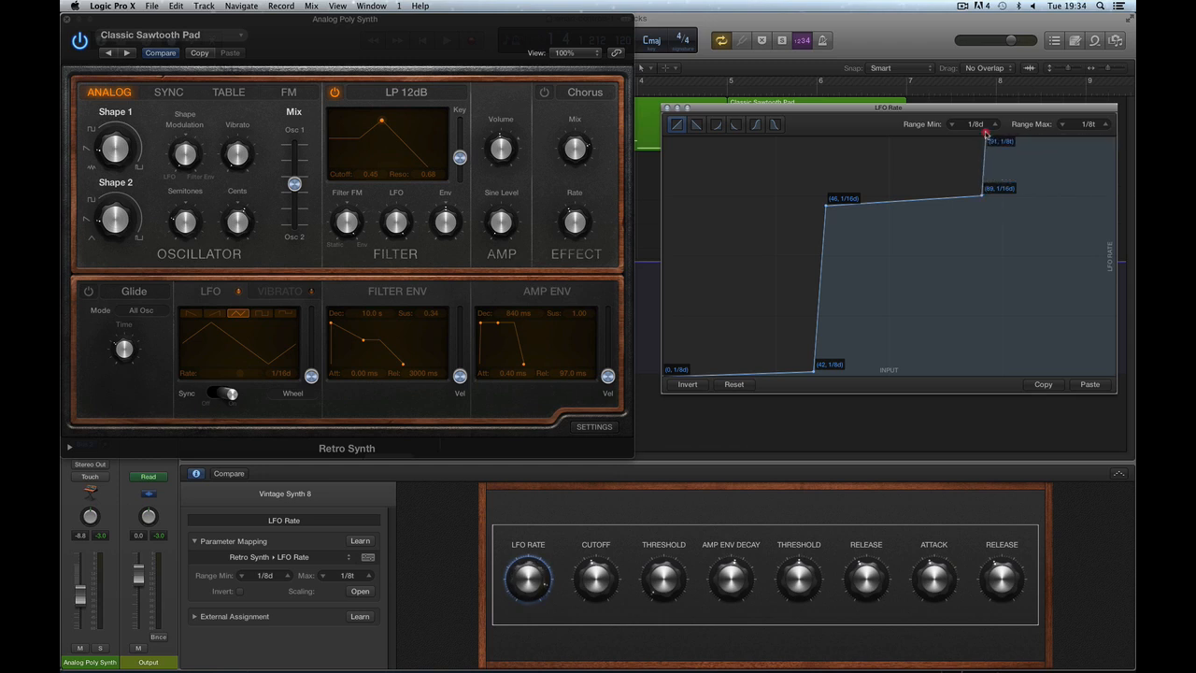
# Level the middle plateau of the LFO Rate curve and lower it to 1/8, with points at about (44, 1/8) and (85, 1/8).
pyautogui.moveTo(981, 199)
pyautogui.moveTo(980, 199); pyautogui.dragTo(972, 203)
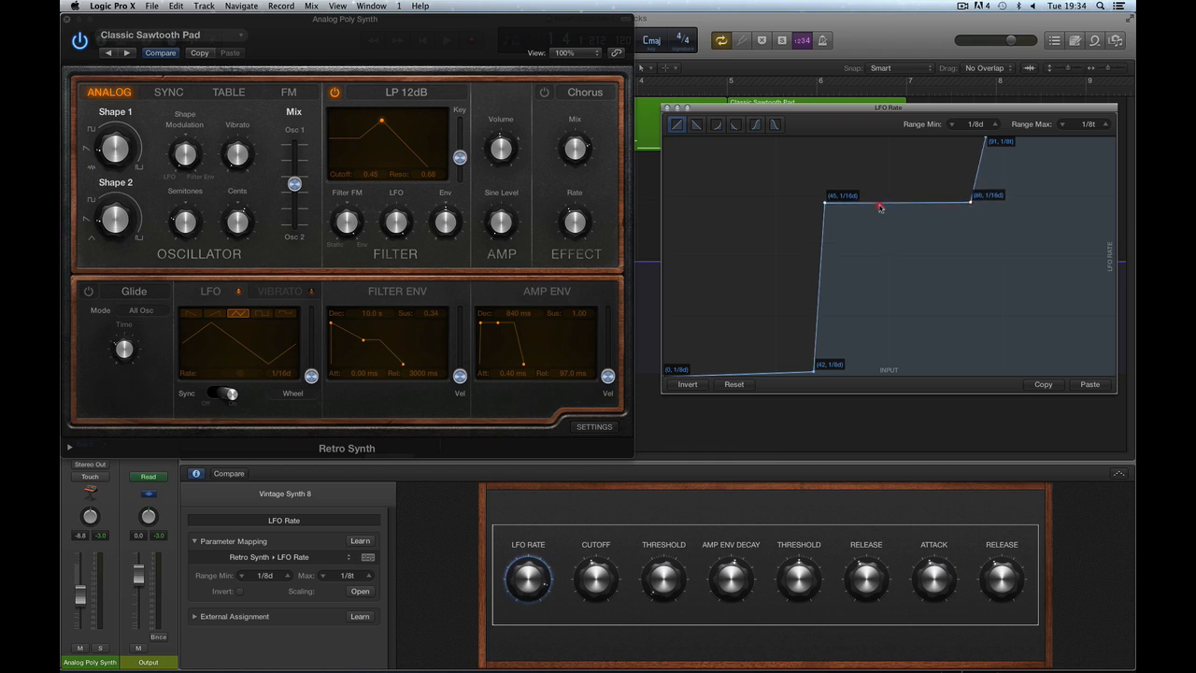
pyautogui.moveTo(881, 203); pyautogui.dragTo(817, 244)
pyautogui.moveTo(823, 247)
pyautogui.moveTo(964, 244); pyautogui.dragTo(966, 245)
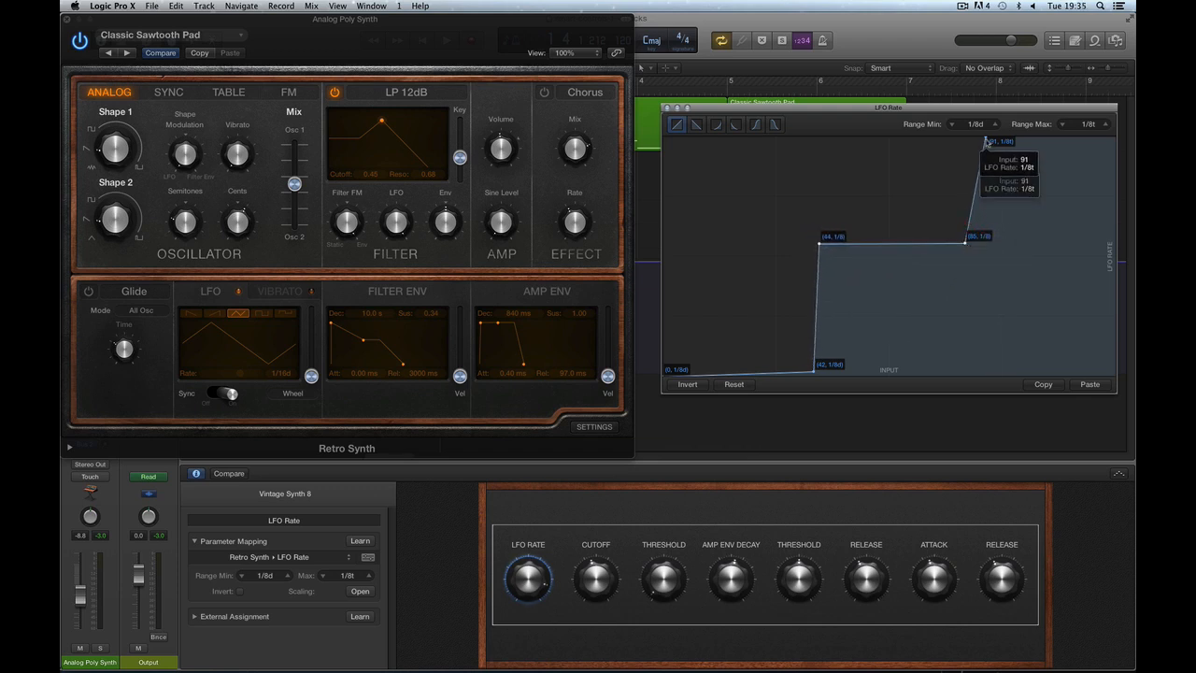
# Steepen the last step of the LFO Rate curve by placing its points at about (92, 1/8) and (93, 1/8t).
pyautogui.moveTo(984, 140); pyautogui.dragTo(976, 141)
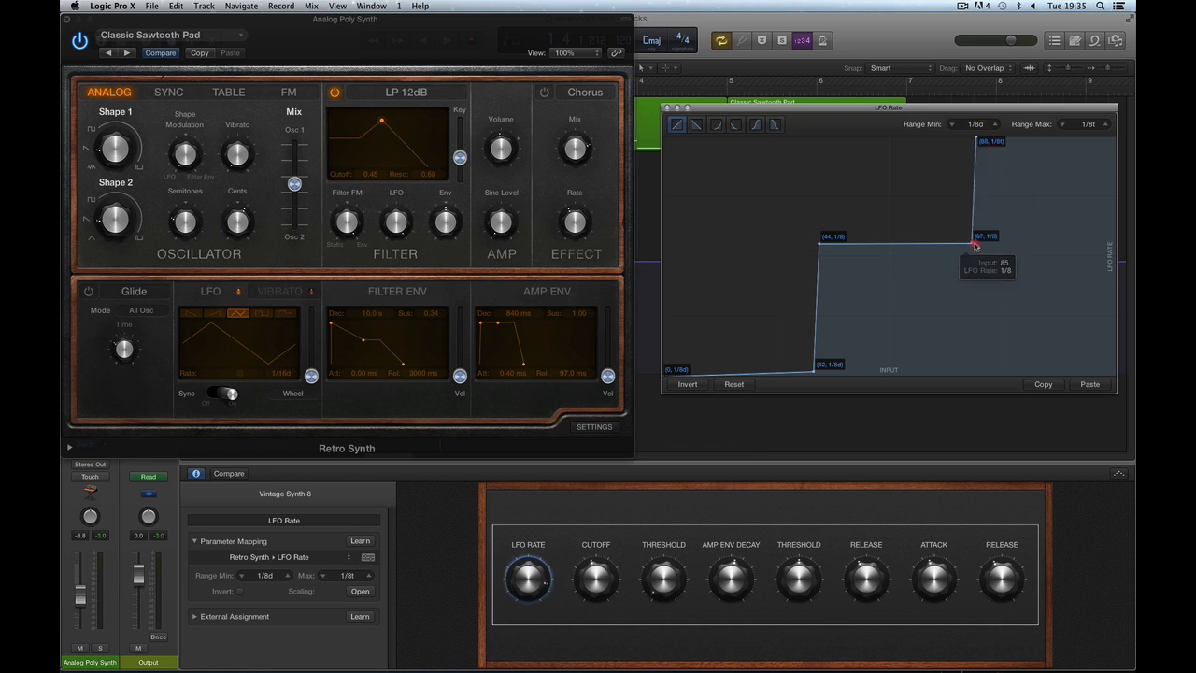
pyautogui.moveTo(969, 248)
pyautogui.mouseDown()
pyautogui.moveTo(974, 149)
pyautogui.moveTo(974, 244)
pyautogui.mouseUp()
pyautogui.moveTo(975, 140); pyautogui.dragTo(990, 140)
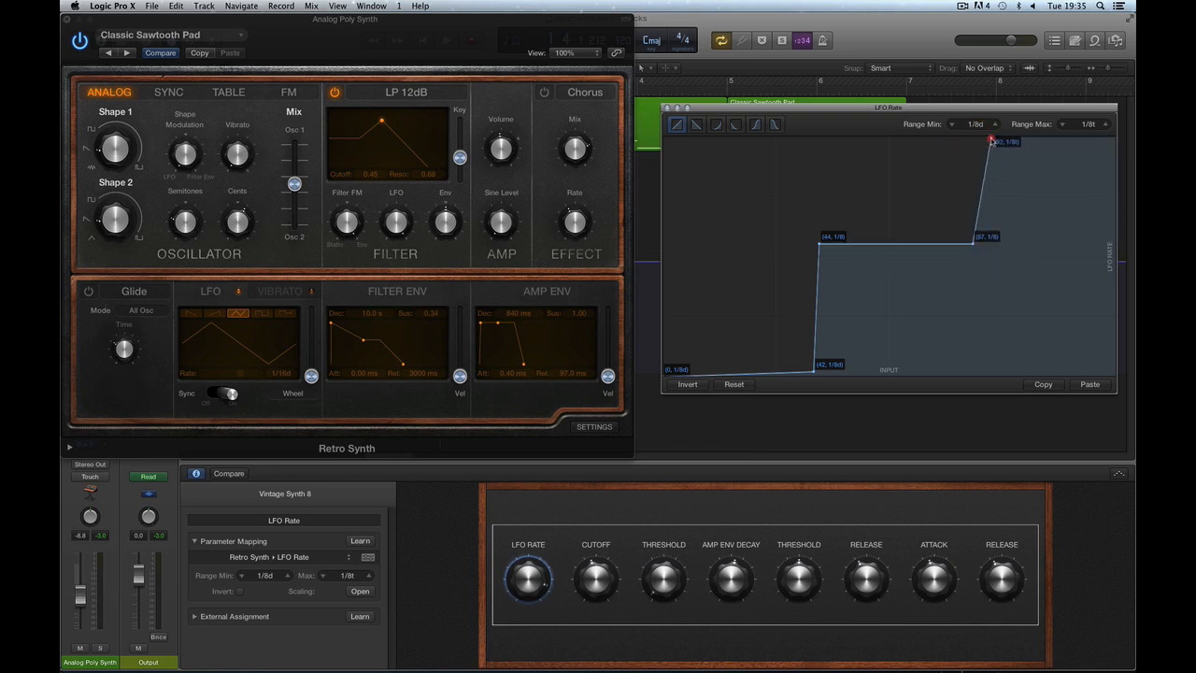
pyautogui.moveTo(974, 245); pyautogui.dragTo(996, 133)
pyautogui.moveTo(992, 245); pyautogui.dragTo(993, 245)
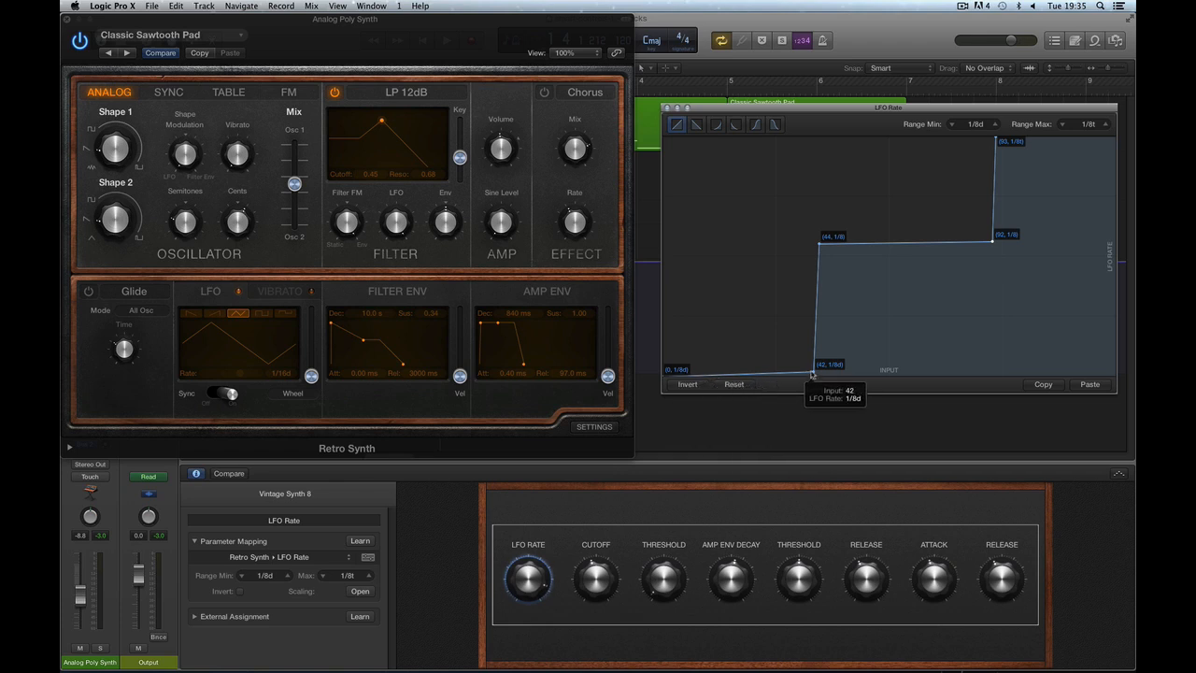
# Fine-tune the LFO Rate curve's lower step point to (43, 1/8d) and turn the LFO Rate control through its range to audition the steps.
pyautogui.moveTo(815, 373); pyautogui.dragTo(815, 371)
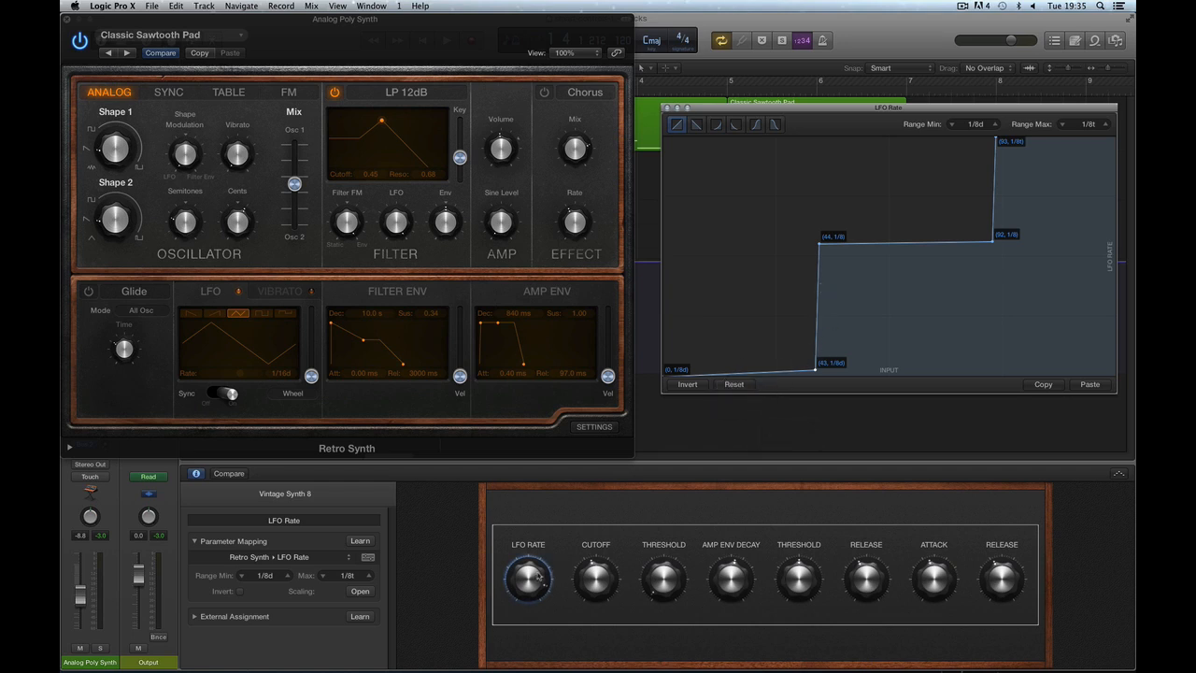
pyautogui.moveTo(530, 581); pyautogui.dragTo(540, 605)
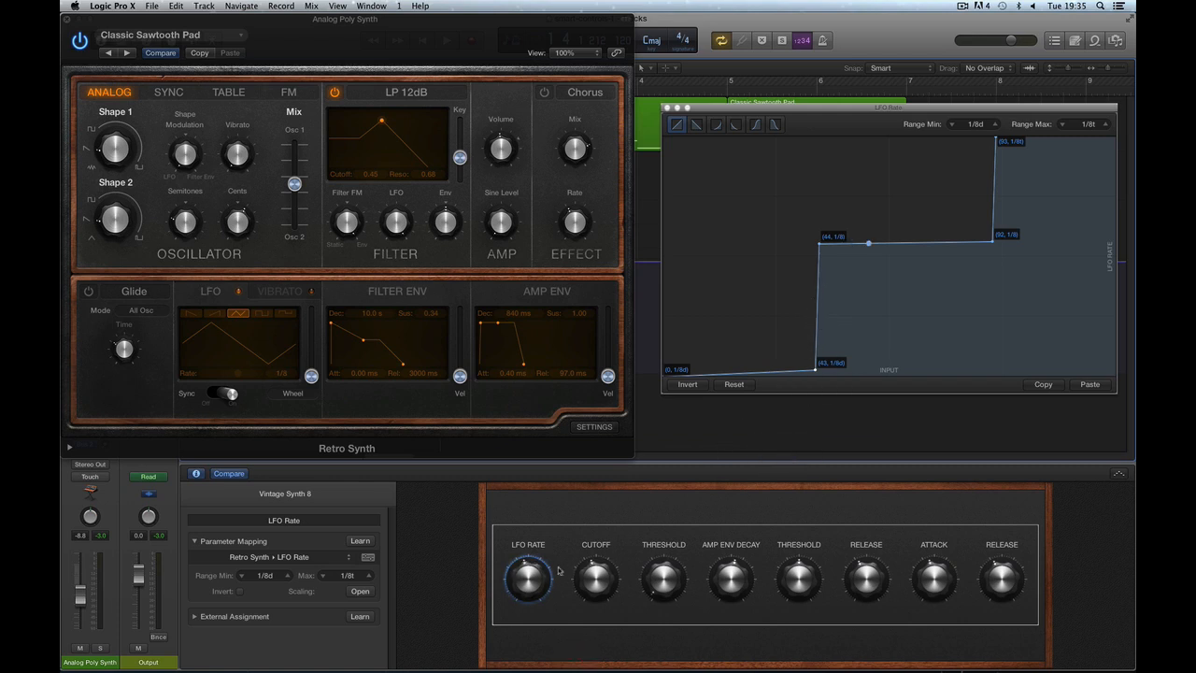
pyautogui.moveTo(534, 577); pyautogui.dragTo(530, 564)
pyautogui.moveTo(515, 519)
pyautogui.mouseDown()
pyautogui.moveTo(532, 613)
pyautogui.moveTo(565, 504)
pyautogui.moveTo(531, 599)
pyautogui.mouseUp()
pyautogui.moveTo(535, 579)
pyautogui.mouseDown()
pyautogui.moveTo(547, 493)
pyautogui.moveTo(541, 594)
pyautogui.moveTo(579, 453)
pyautogui.moveTo(539, 604)
pyautogui.moveTo(610, 549)
pyautogui.moveTo(599, 580)
pyautogui.moveTo(661, 433)
pyautogui.moveTo(616, 558)
pyautogui.moveTo(651, 507)
pyautogui.moveTo(632, 554)
pyautogui.moveTo(739, 440)
pyautogui.mouseUp()
pyautogui.press('space')
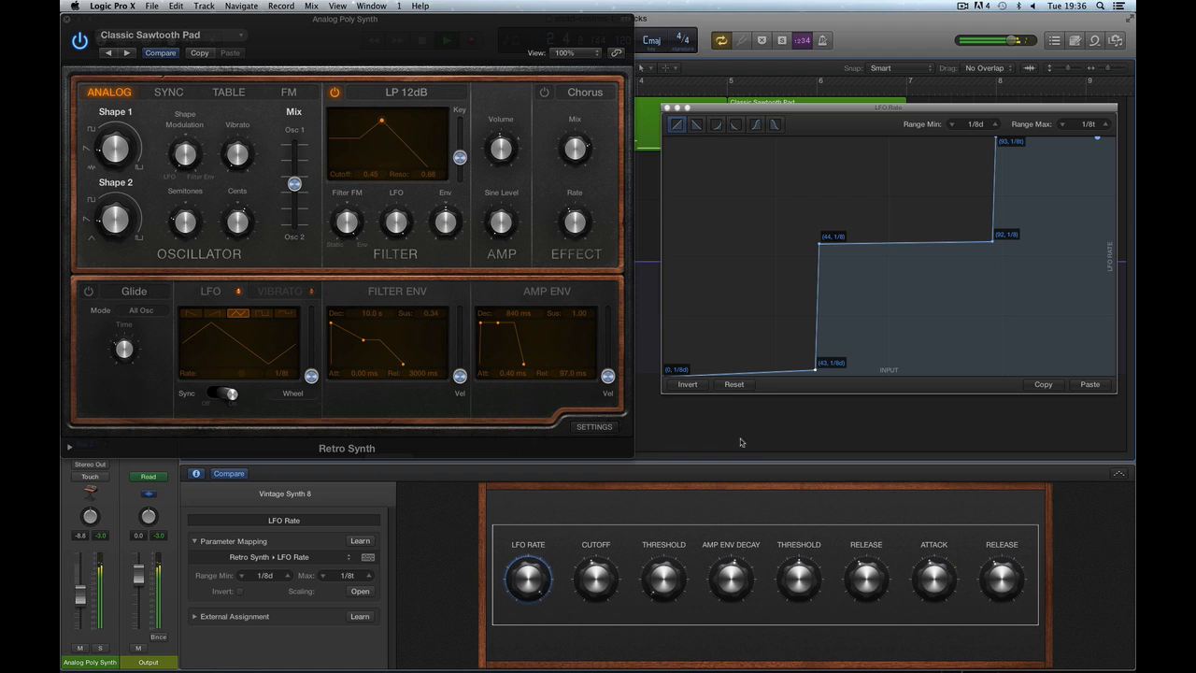
# Close the LFO Rate scaling graph and the Retro Synth plug-in window.
pyautogui.click(667, 108)
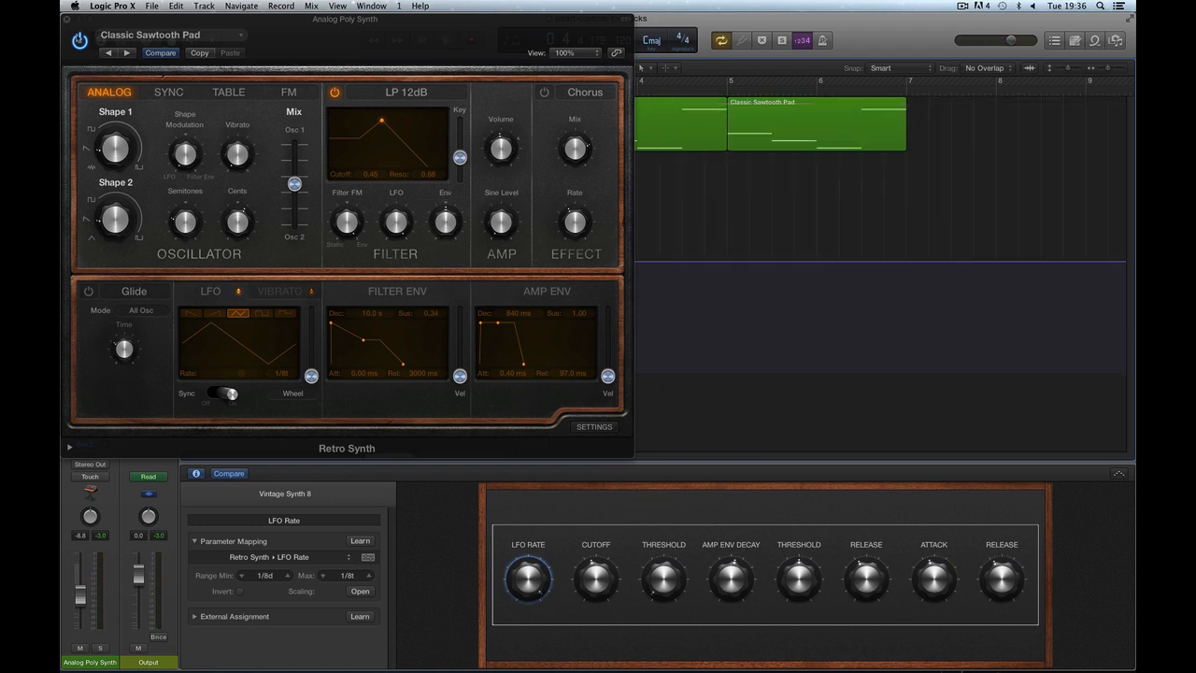
pyautogui.click(66, 20)
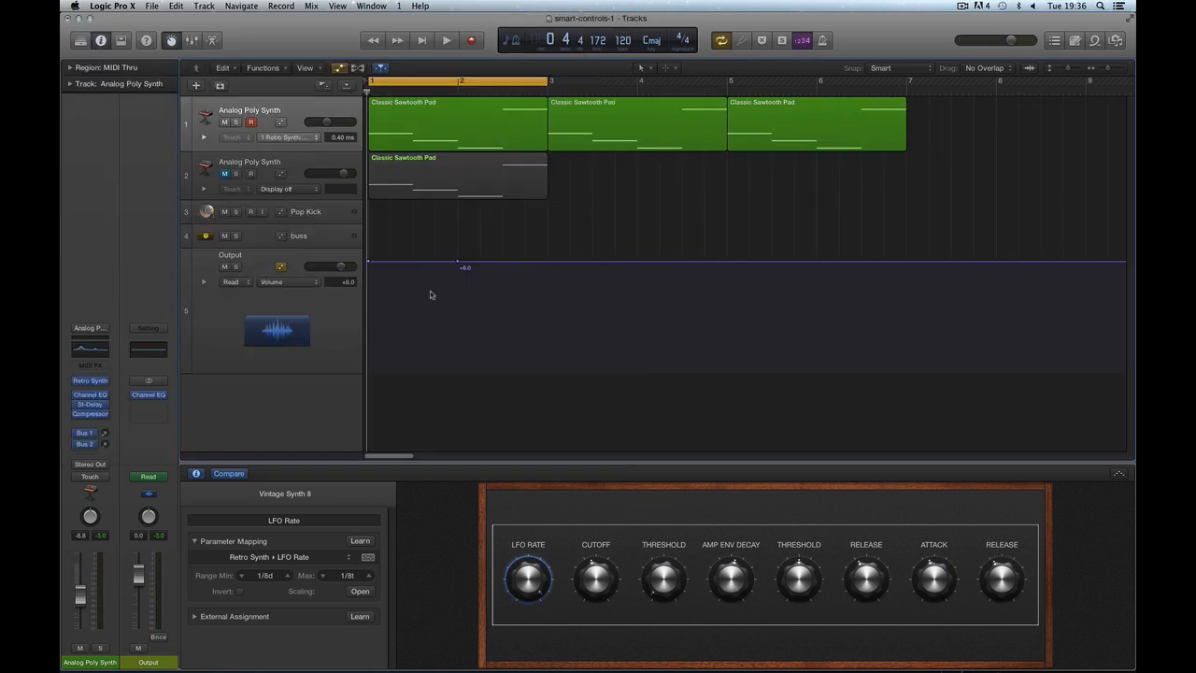
pyautogui.click(459, 262)
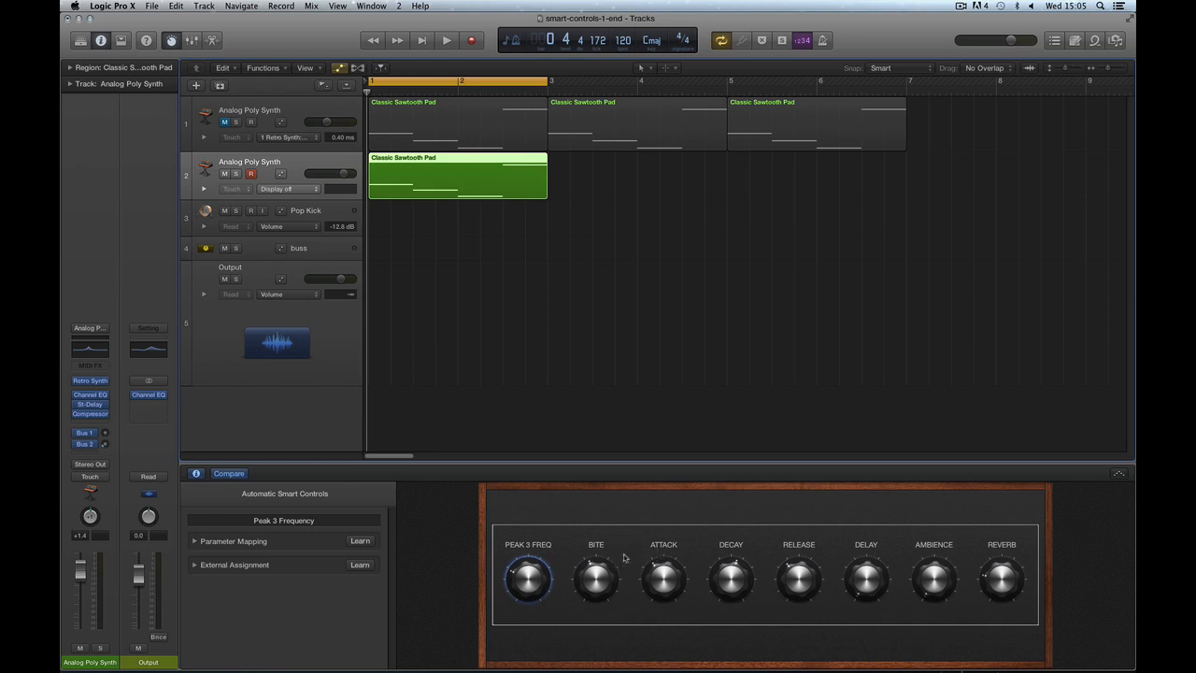
# Select the second Analog Poly Synth track and go through its Peak 3 Freq, Bite, Attack and Decay controls in order.
pyautogui.click(323, 213)
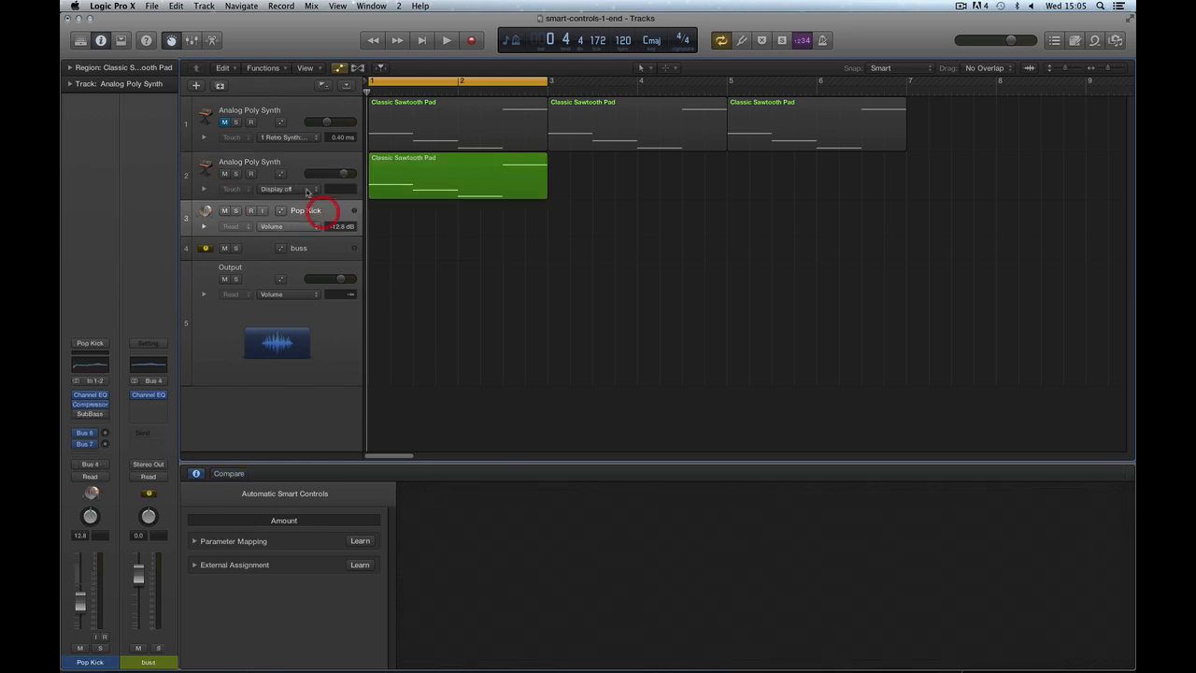
pyautogui.click(297, 172)
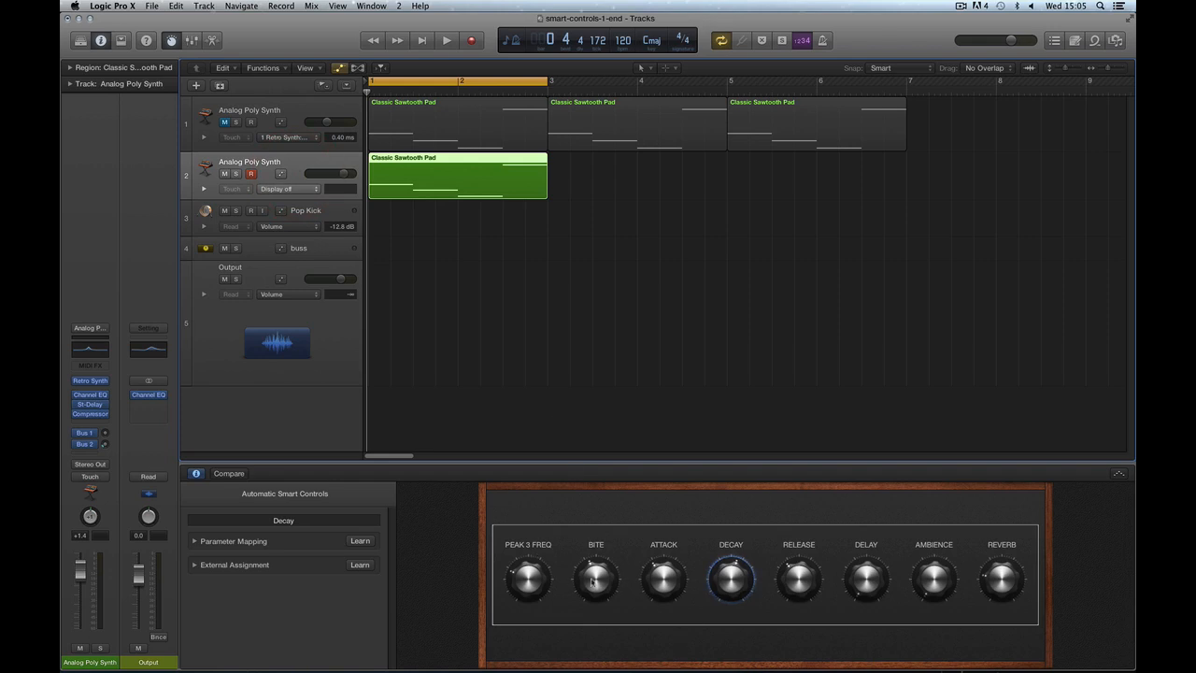
pyautogui.click(526, 579)
pyautogui.click(595, 579)
pyautogui.click(663, 579)
pyautogui.click(734, 579)
pyautogui.click(533, 577)
pyautogui.click(594, 579)
pyautogui.click(676, 577)
pyautogui.click(733, 579)
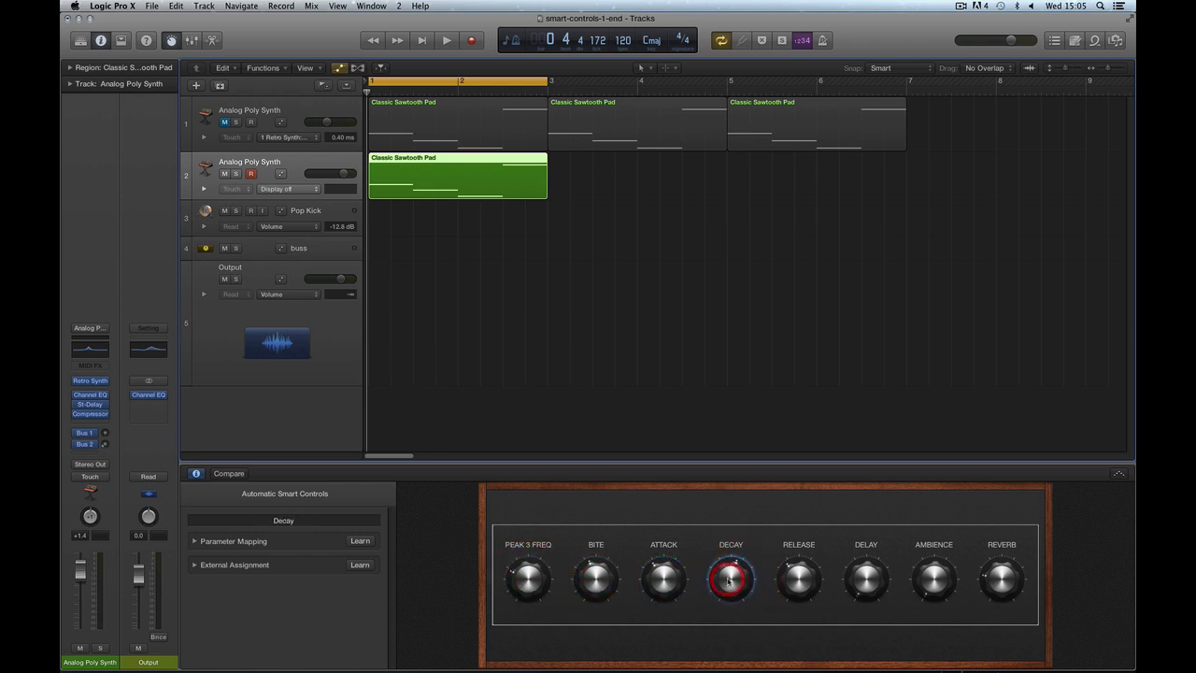
pyautogui.click(523, 578)
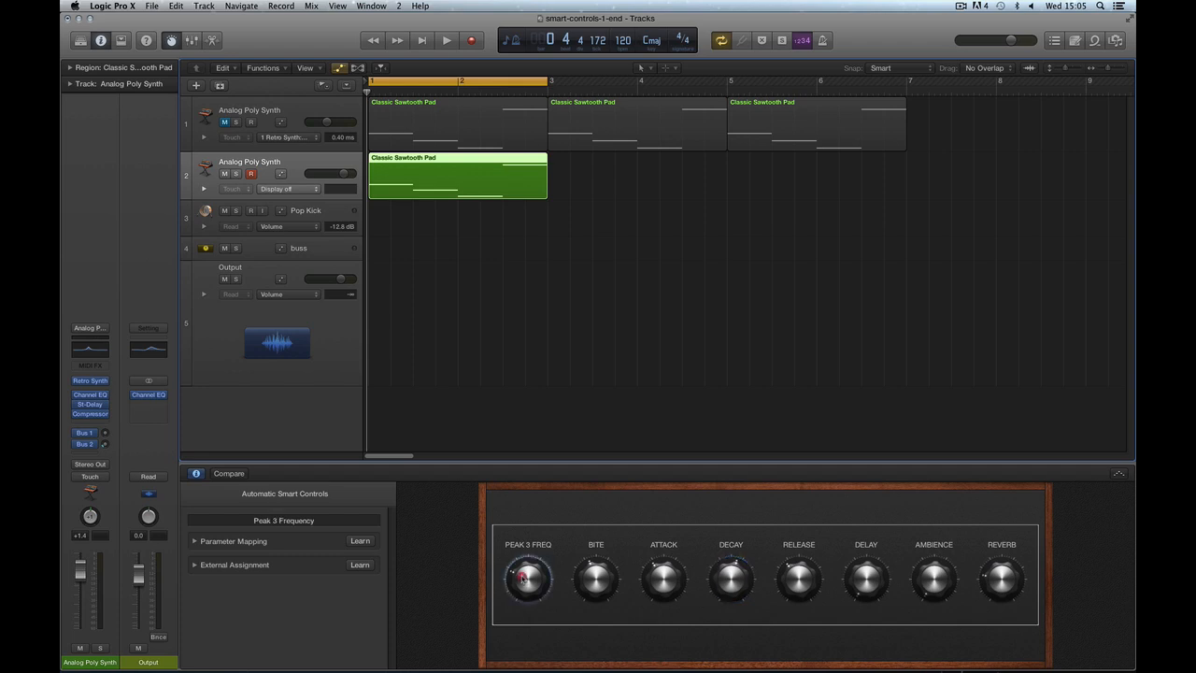
pyautogui.click(594, 579)
pyautogui.click(662, 579)
pyautogui.click(719, 580)
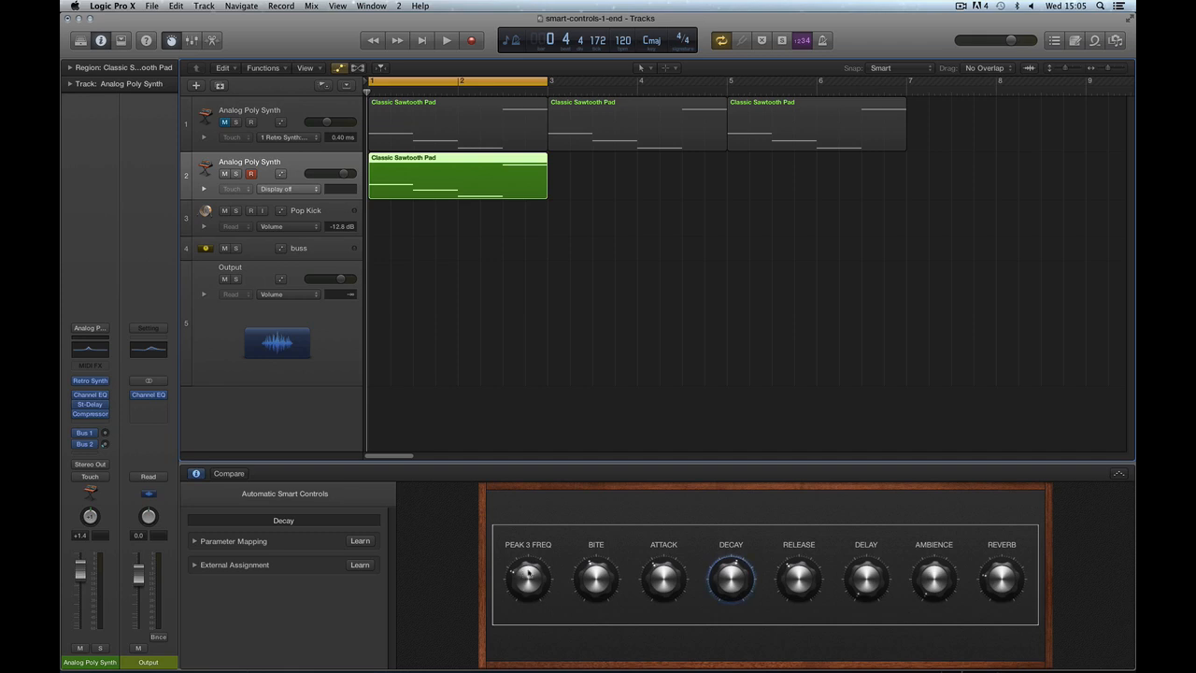
# Learn external assignments on MIDI channel 2 for Peak 3 Freq (CC 105), Bite (106), Attack (107) and Decay (108), ending Learn mode.
pyautogui.click(528, 574)
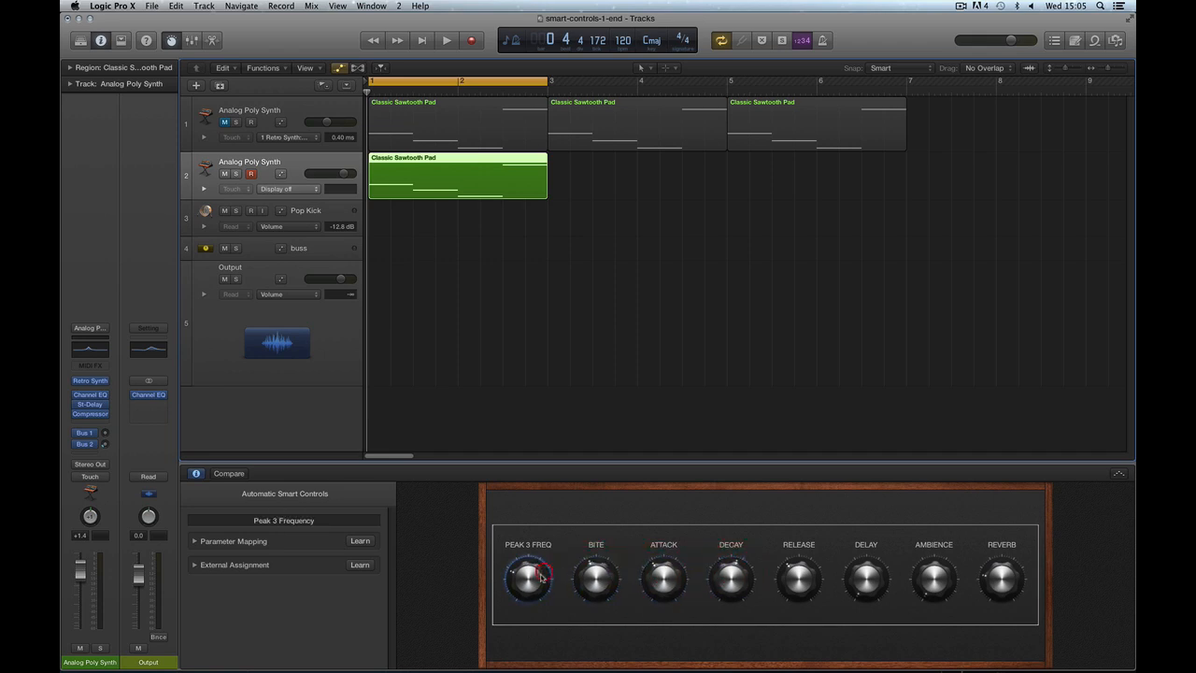
pyautogui.click(301, 566)
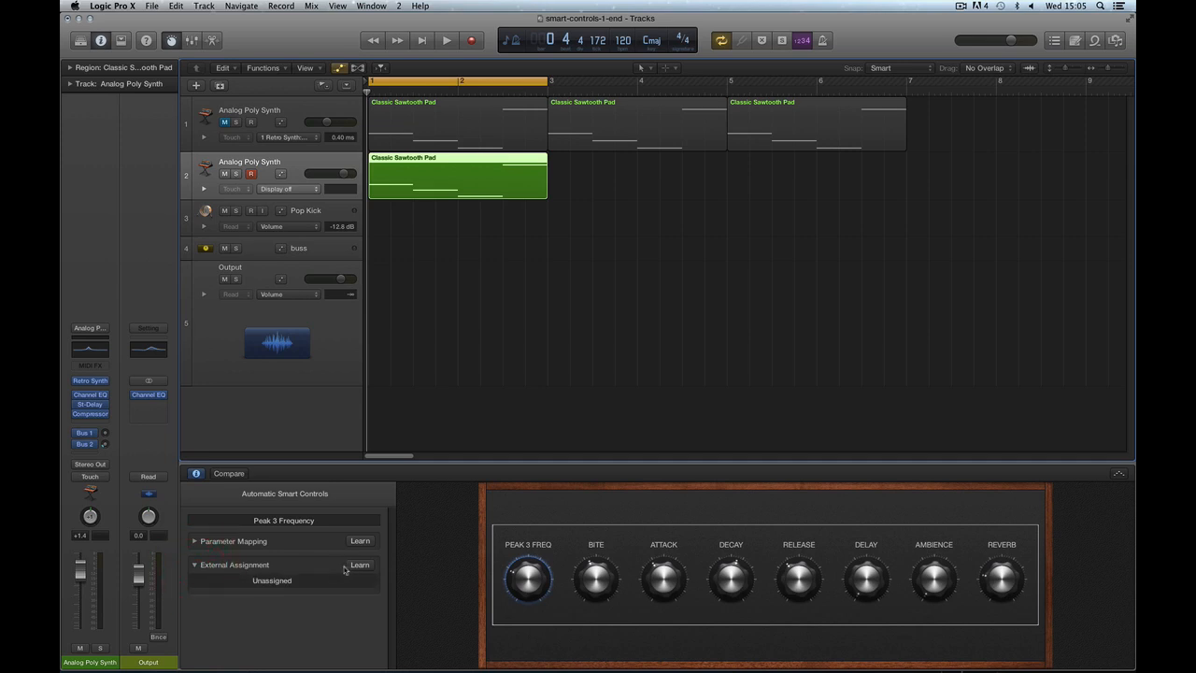
pyautogui.click(357, 564)
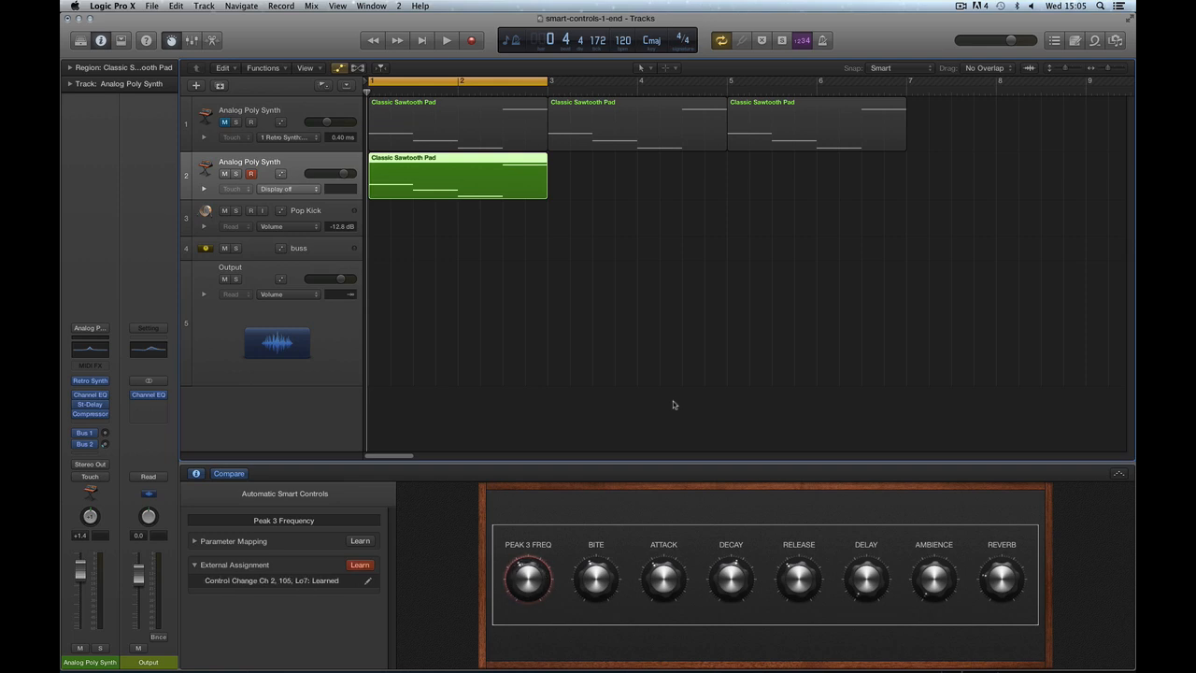
pyautogui.click(605, 578)
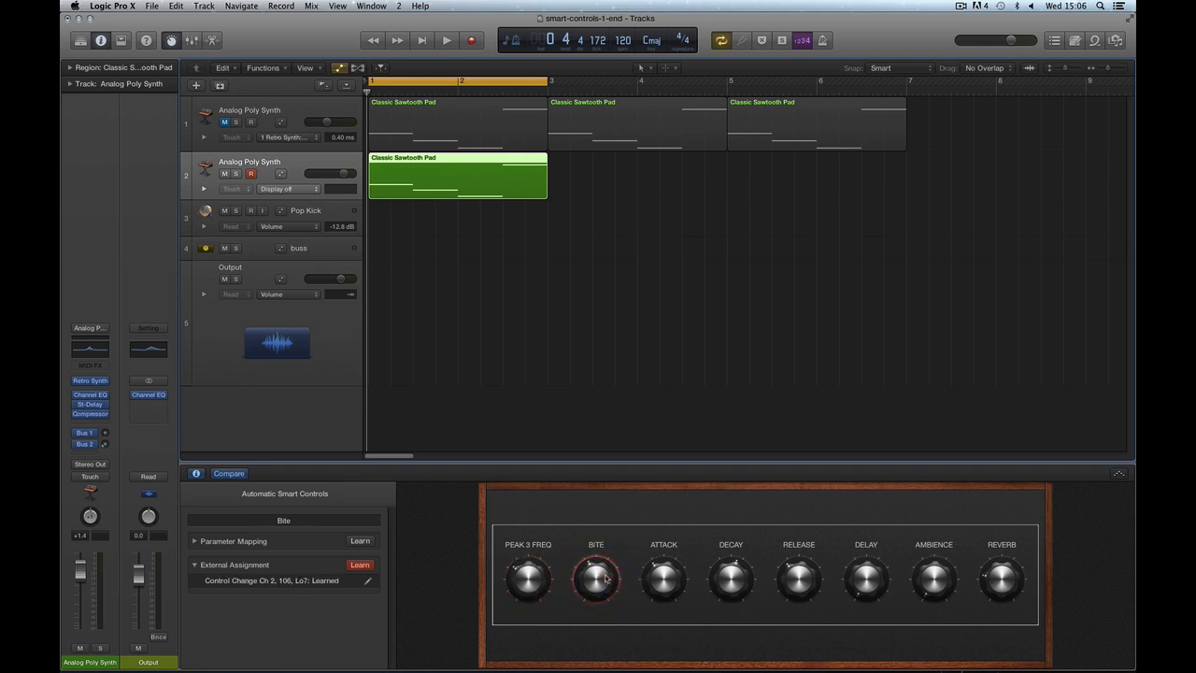
pyautogui.click(674, 581)
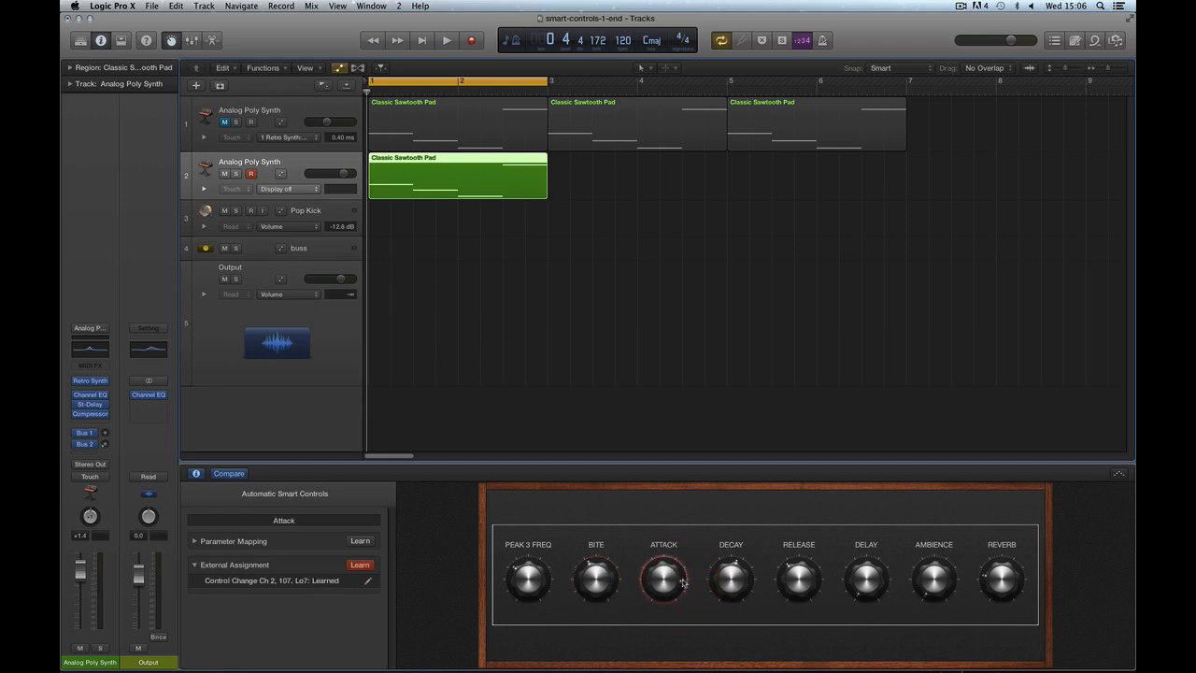
pyautogui.click(739, 577)
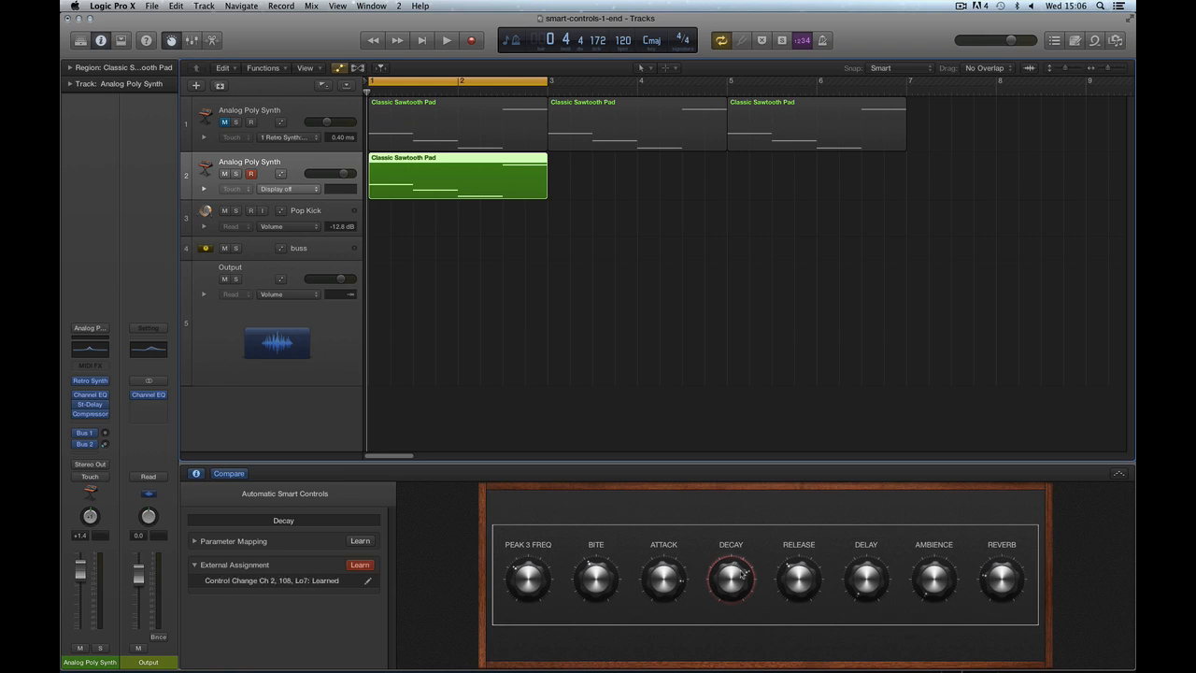
pyautogui.click(370, 565)
# Examine the Smart Controls of the first Analog Poly Synth, Pop Kick, buss and Output tracks while using the assigned hardware knobs.
pyautogui.click(301, 110)
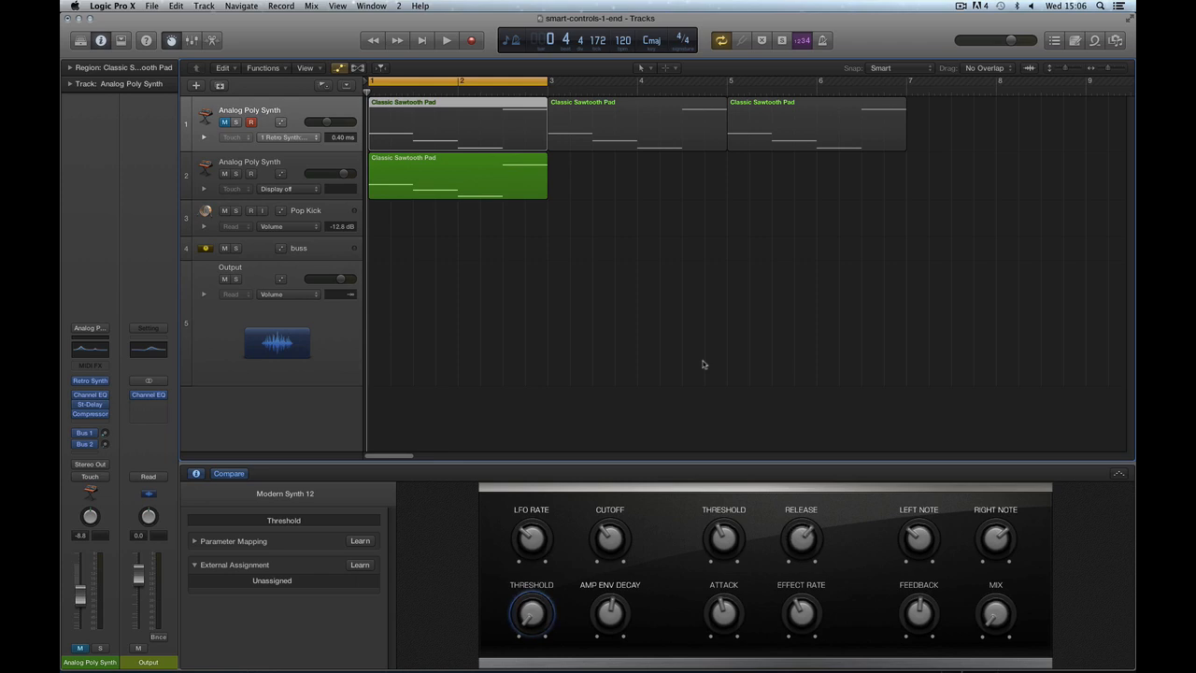
pyautogui.click(338, 219)
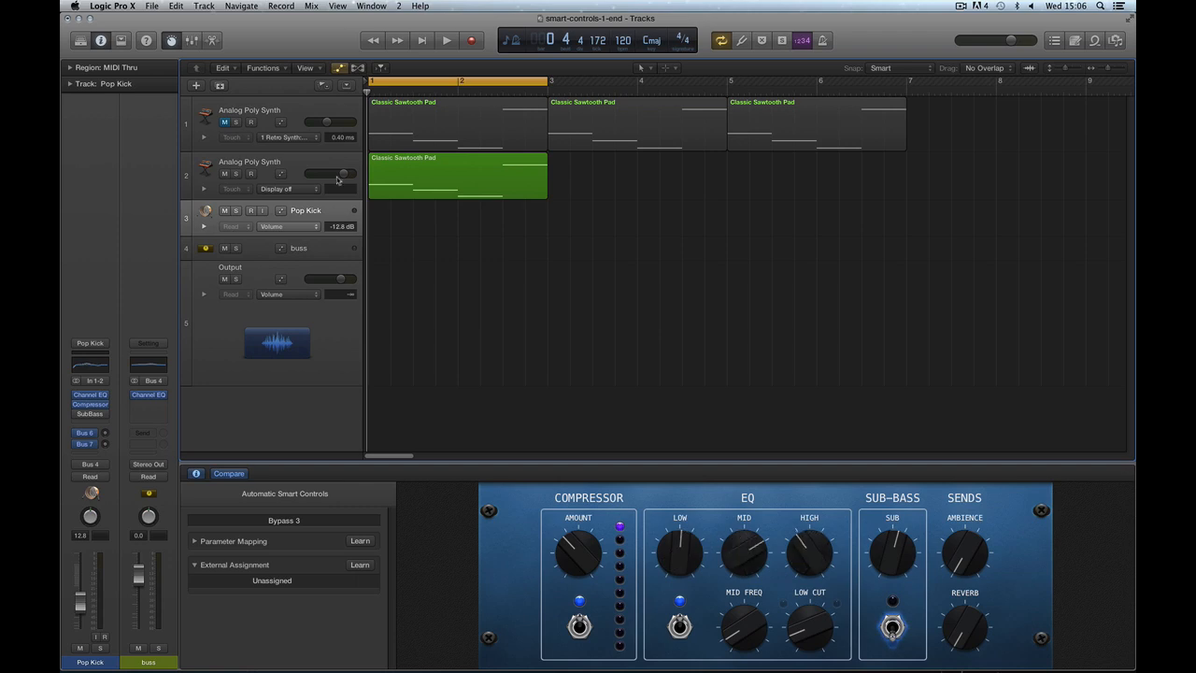
pyautogui.click(309, 251)
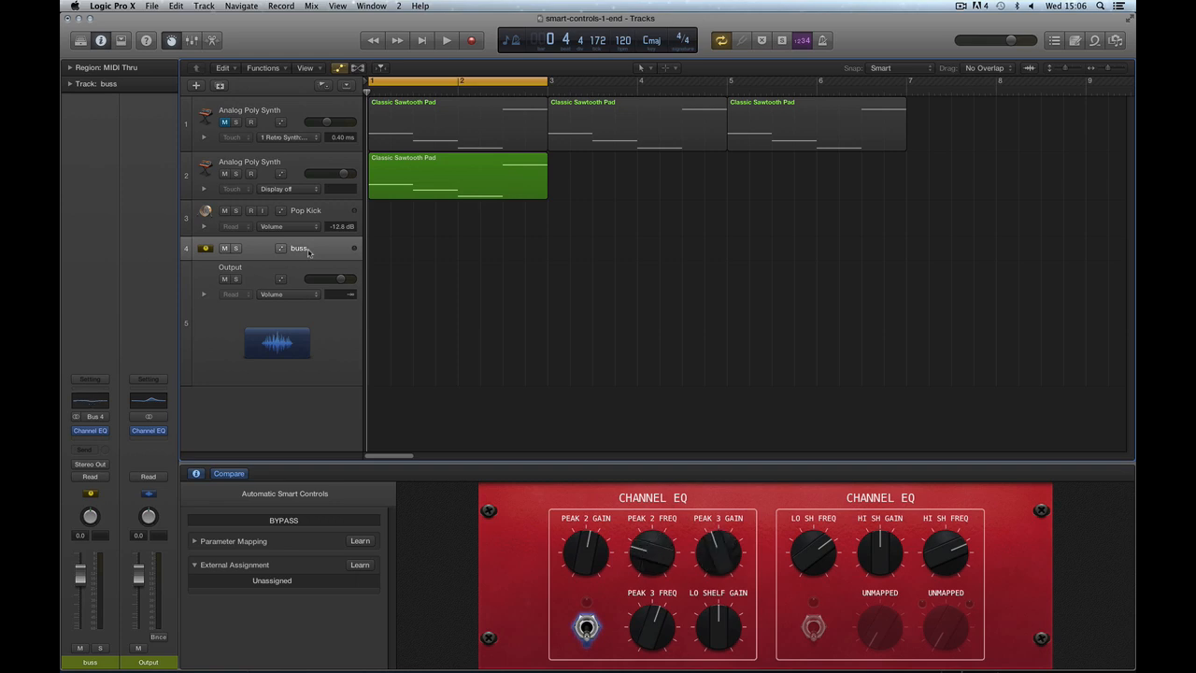
pyautogui.click(327, 320)
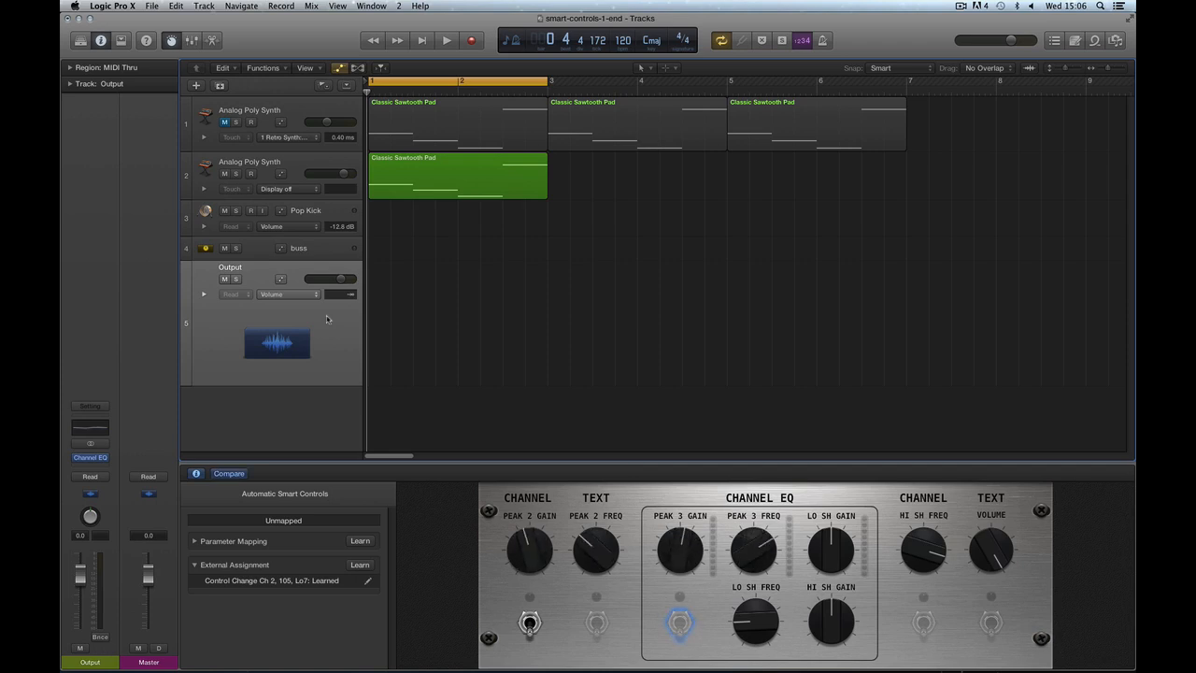
pyautogui.click(293, 111)
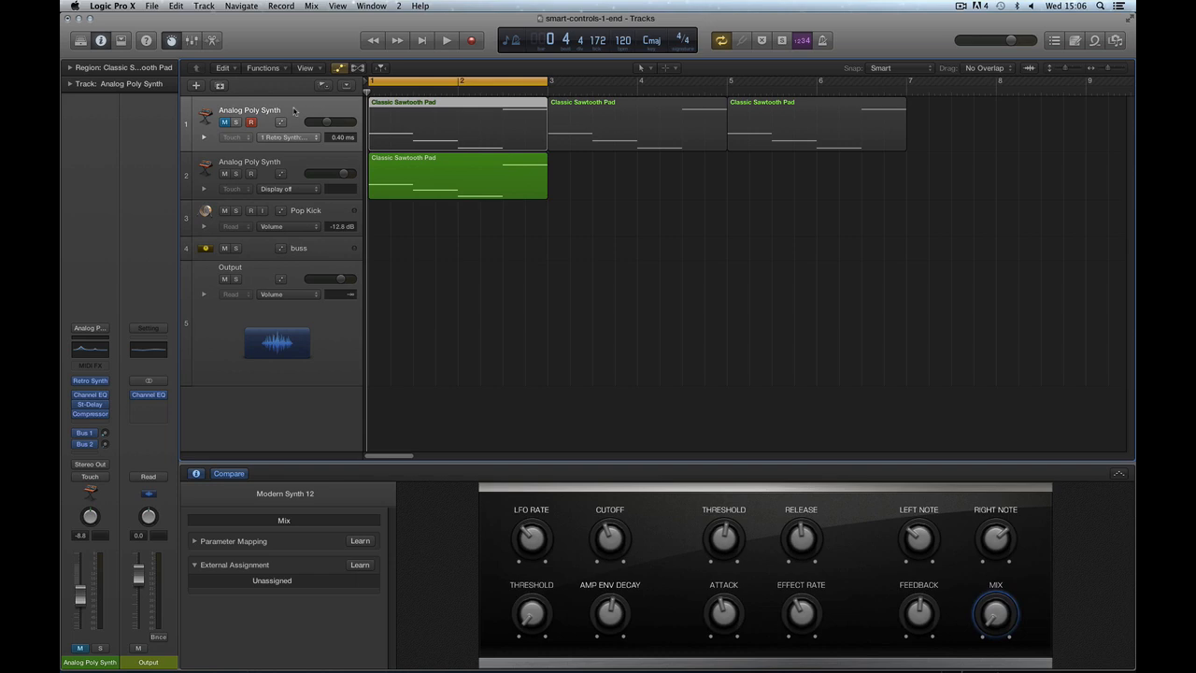
# Compare the external assignments on the two Analog Poly Synth tracks, checking Release, Right Note and Mix against Bite and Decay.
pyautogui.click(303, 171)
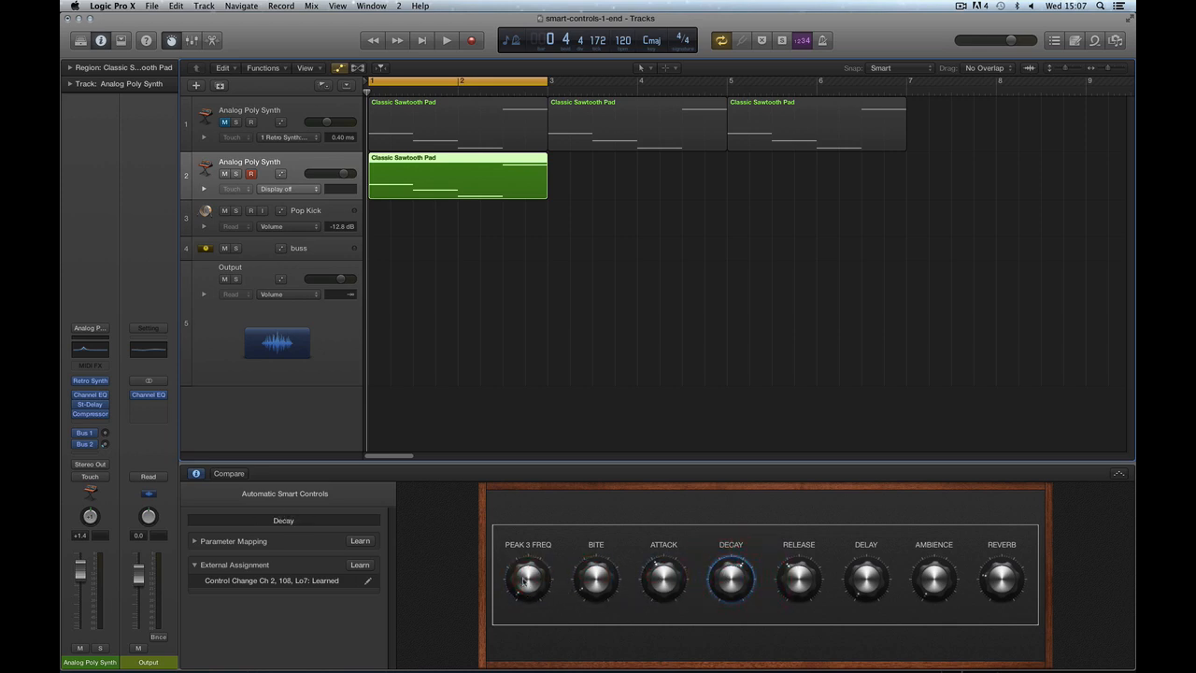
pyautogui.click(298, 114)
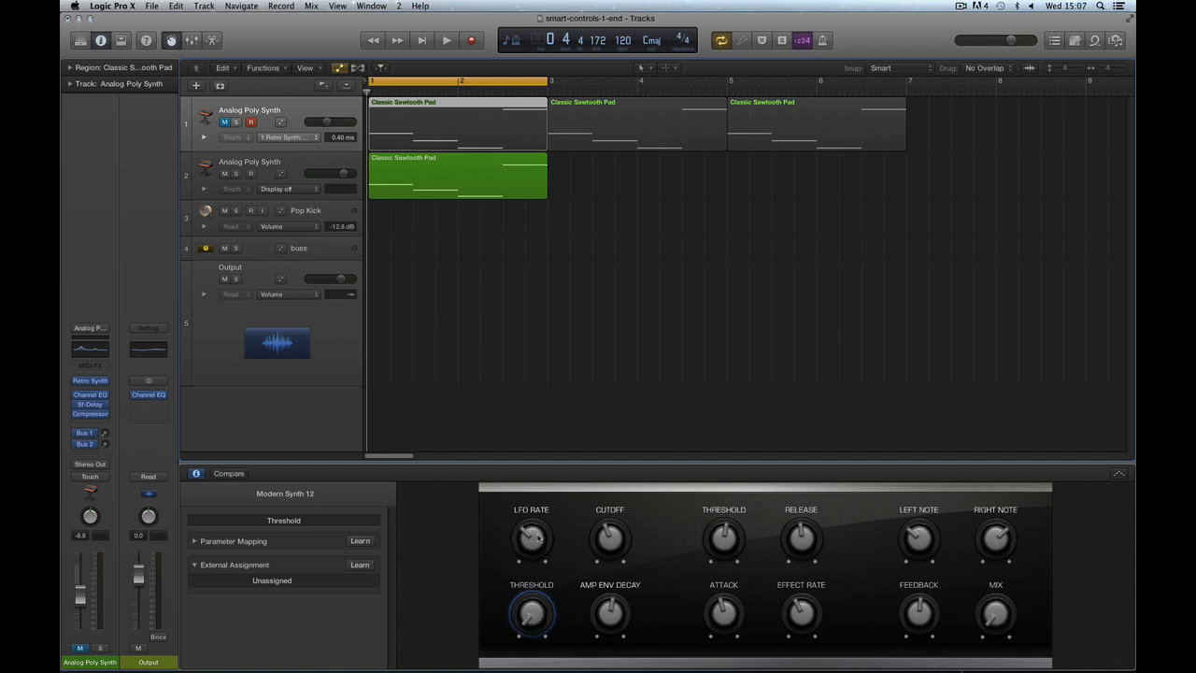
pyautogui.click(801, 537)
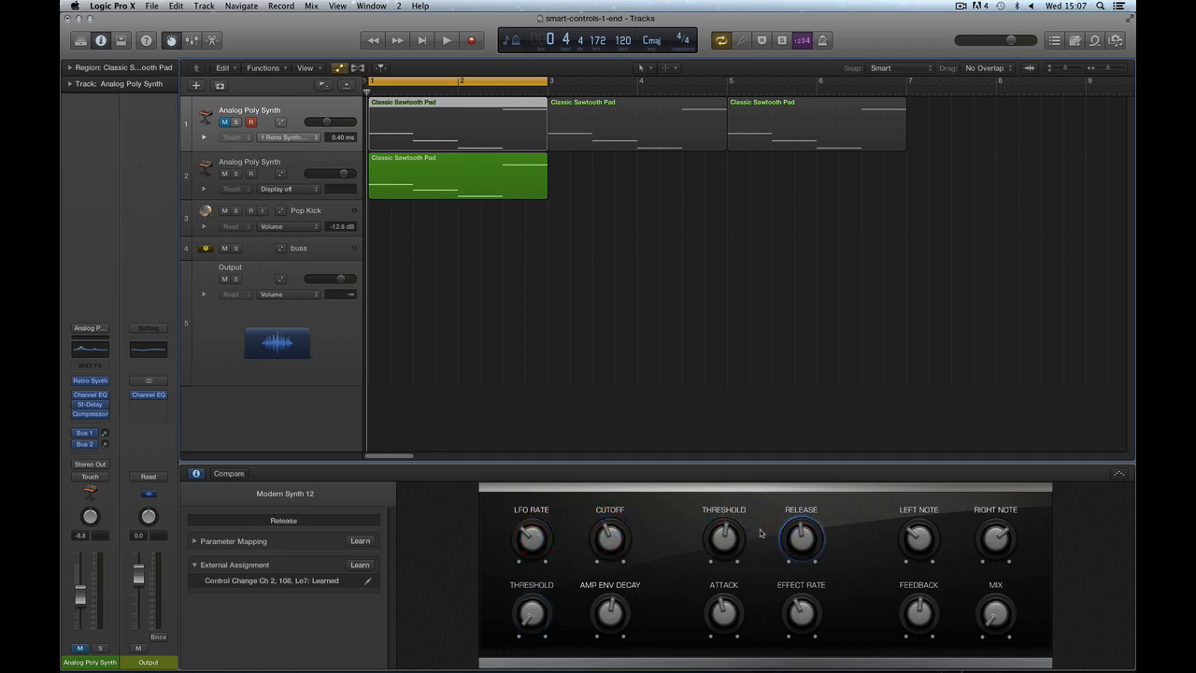
pyautogui.click(284, 159)
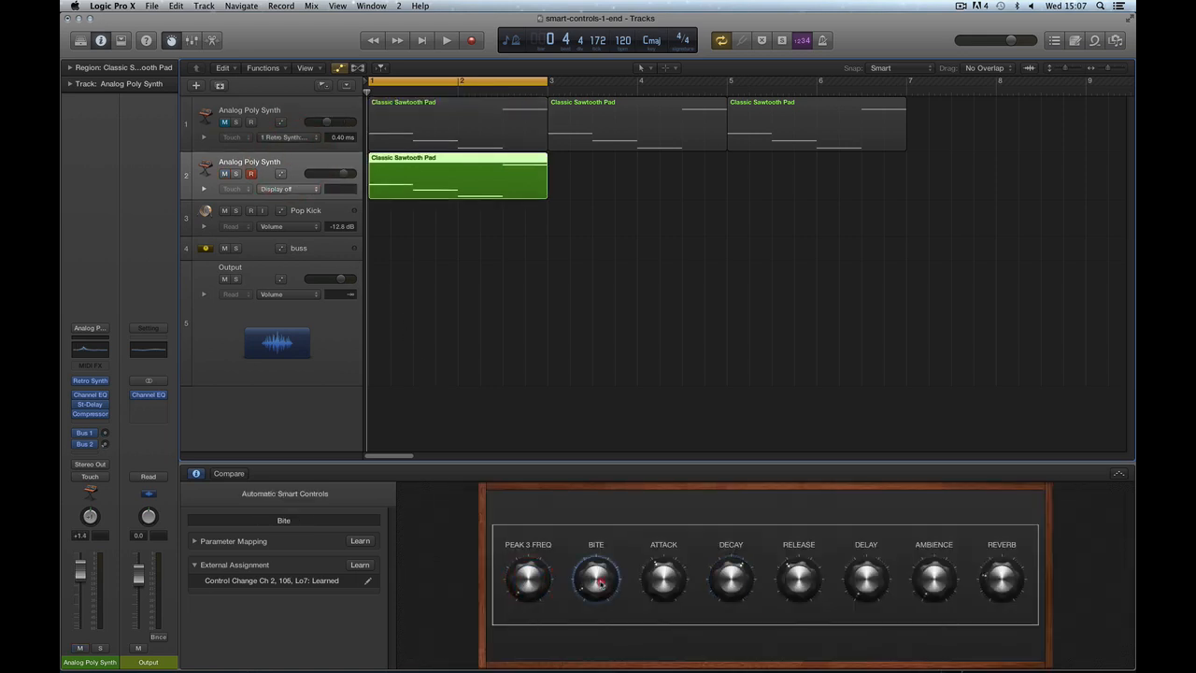
pyautogui.click(305, 110)
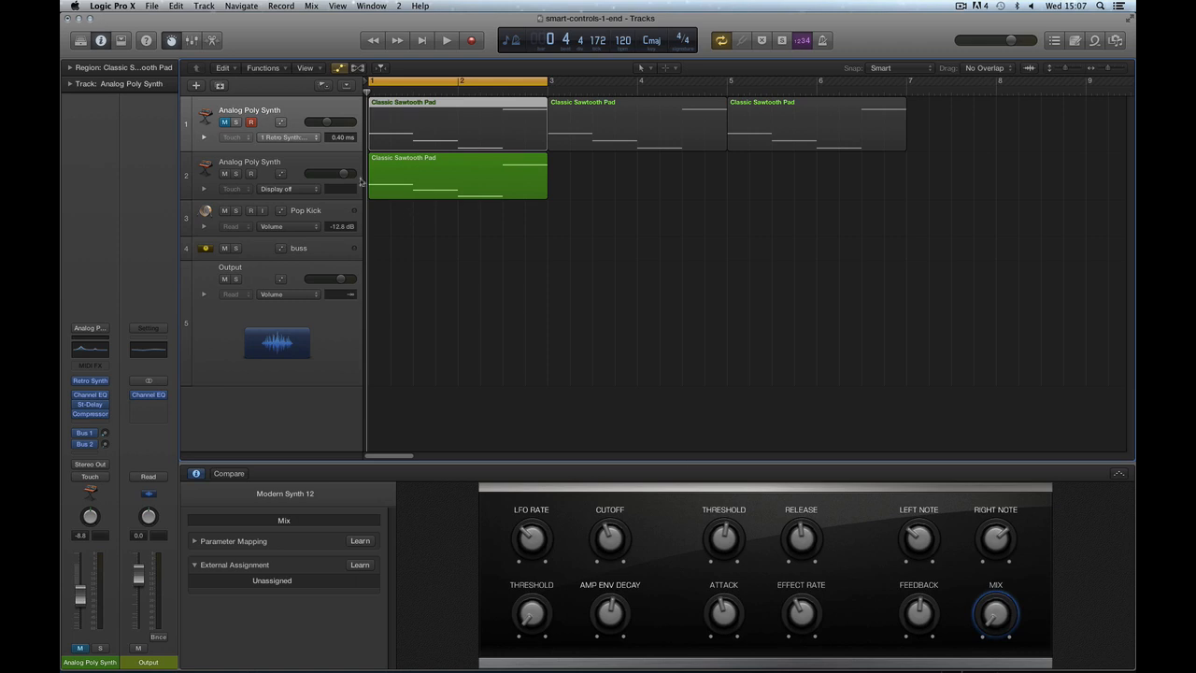
pyautogui.click(986, 545)
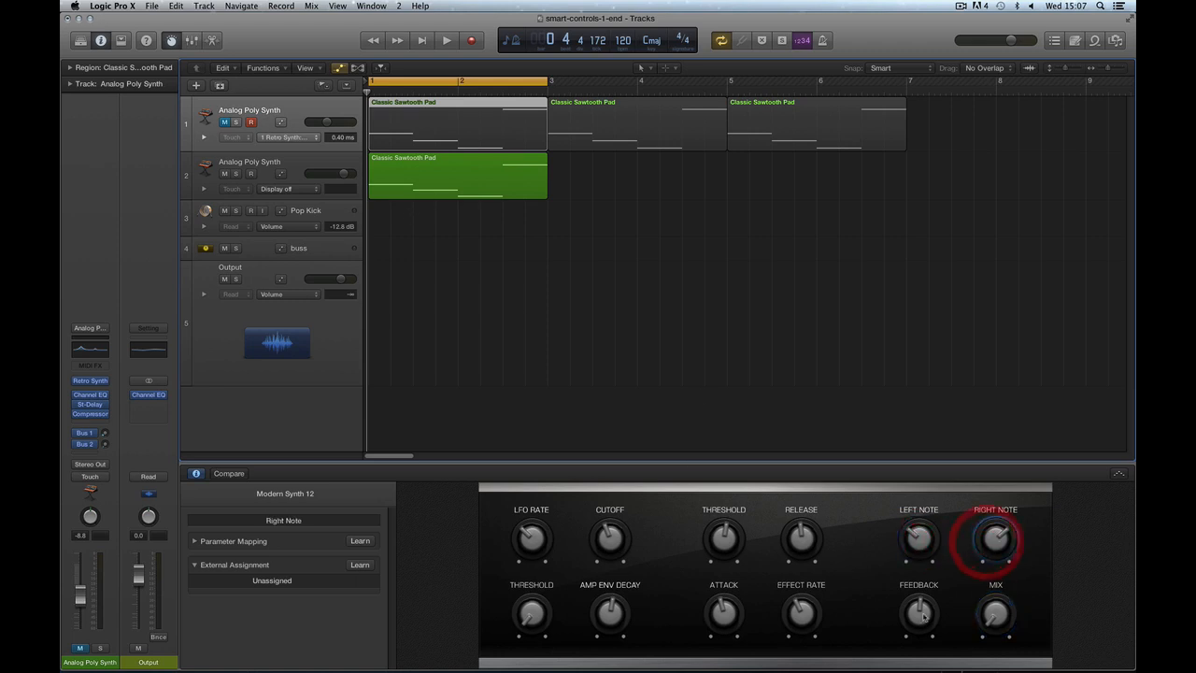
pyautogui.click(996, 620)
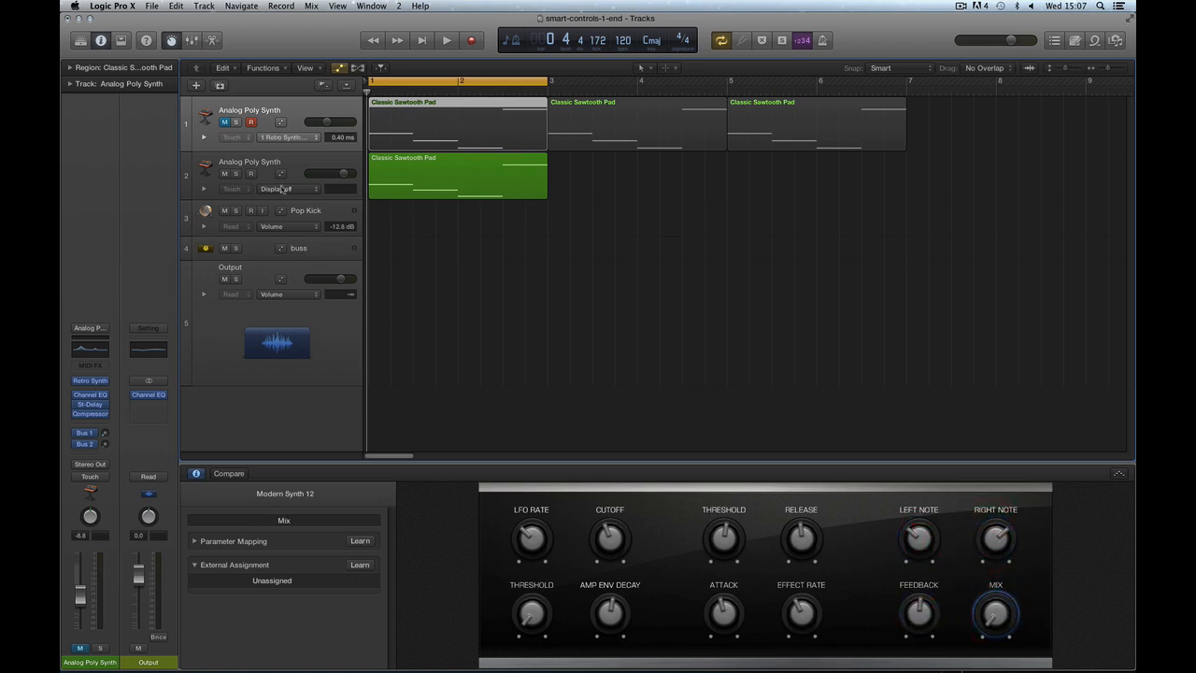
pyautogui.click(297, 168)
pyautogui.click(587, 584)
pyautogui.click(716, 580)
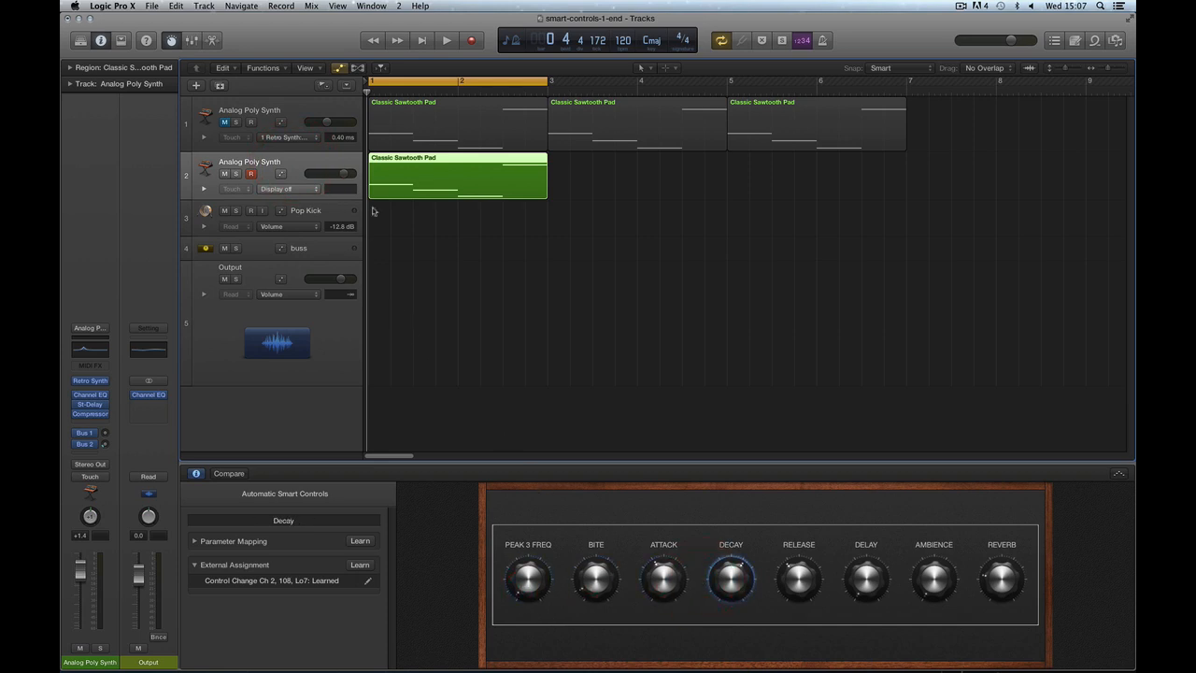
# Alternate between the two Analog Poly Synth tracks and check the Peak 3 Freq, Bite and Attack controls on the second one.
pyautogui.click(293, 118)
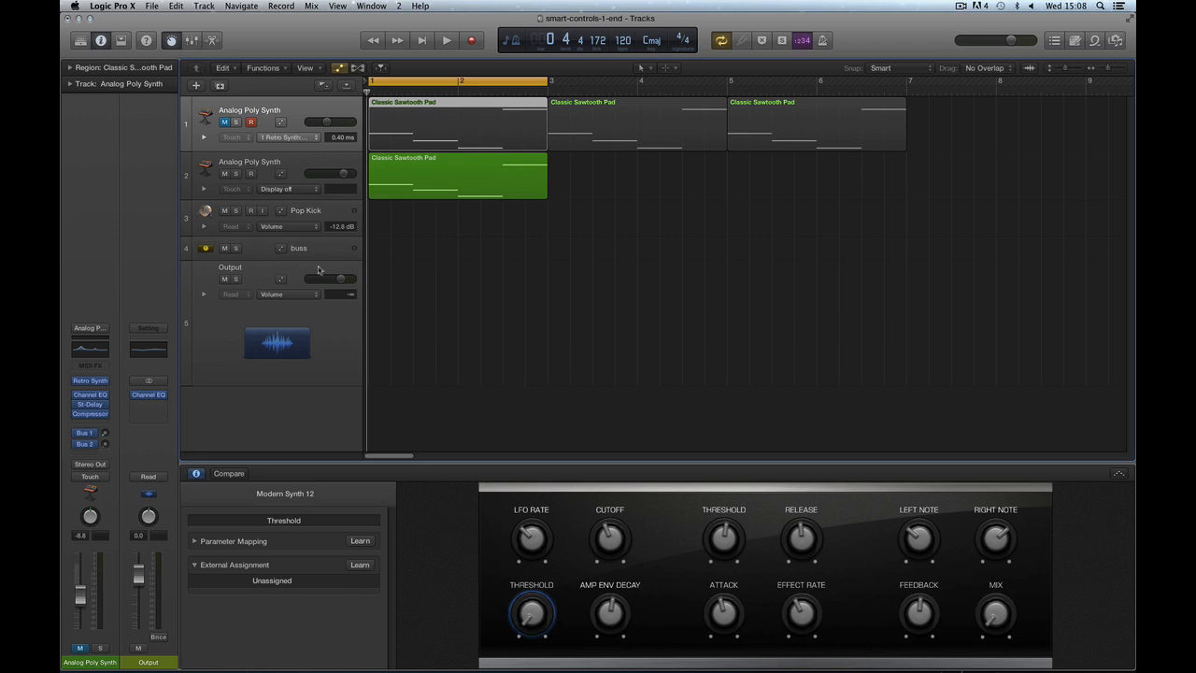
pyautogui.click(291, 172)
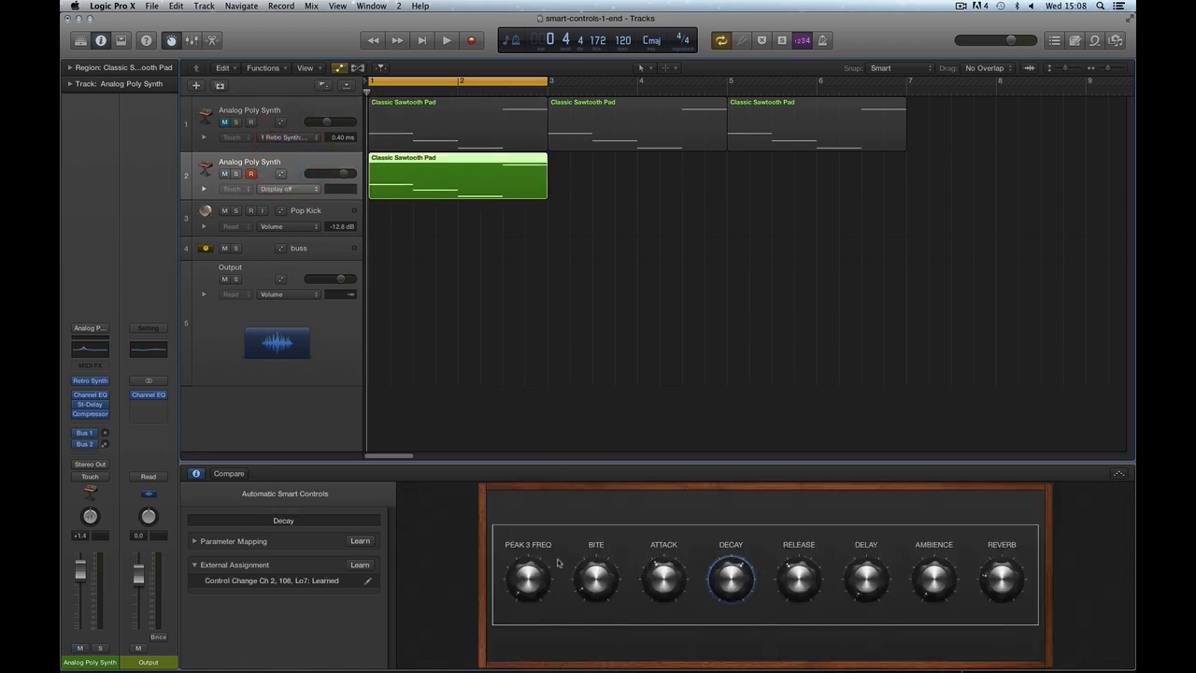
pyautogui.click(290, 108)
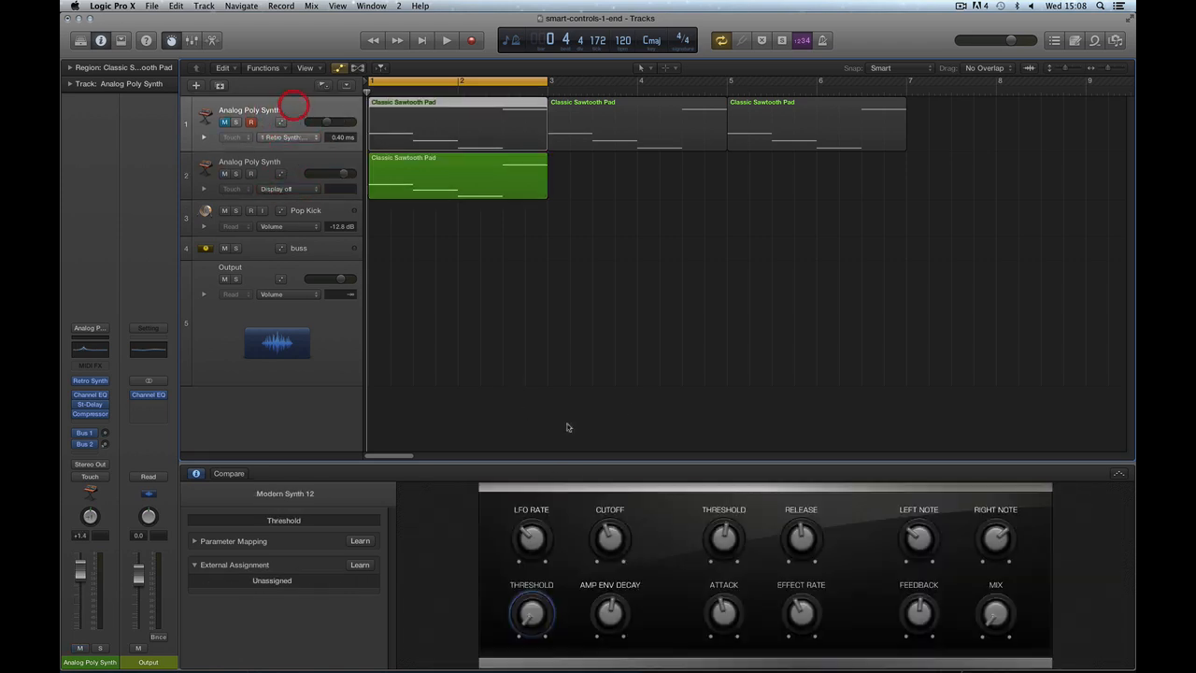
pyautogui.click(297, 167)
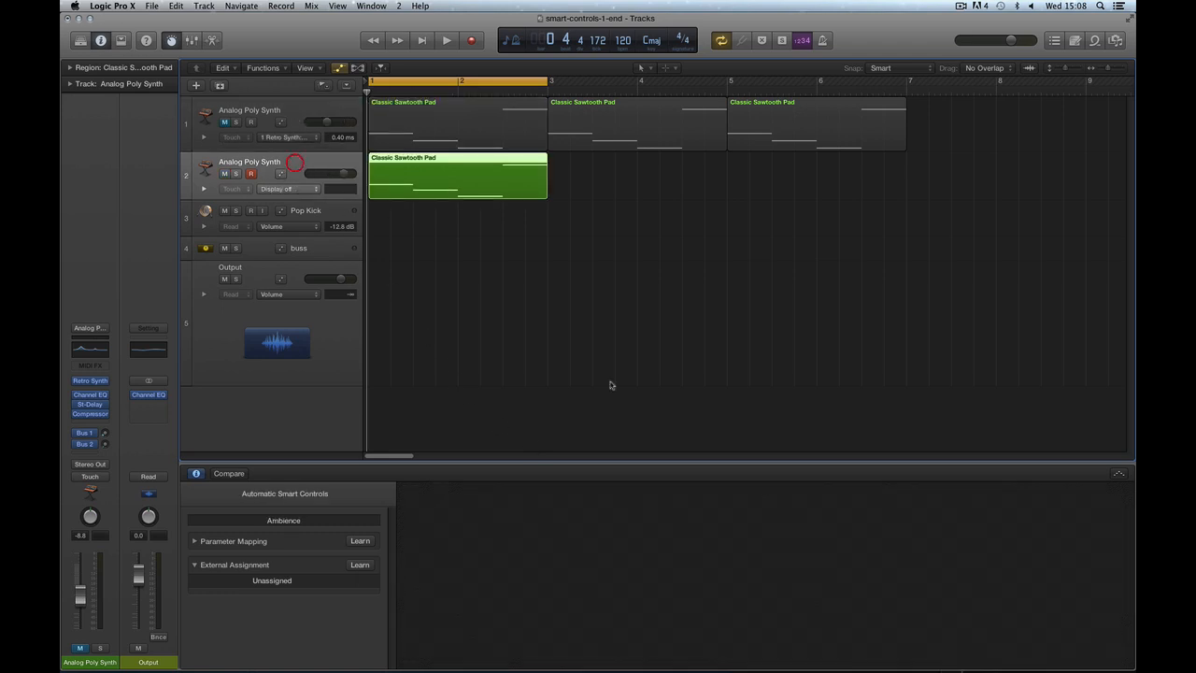
pyautogui.click(530, 579)
pyautogui.click(592, 582)
pyautogui.click(646, 583)
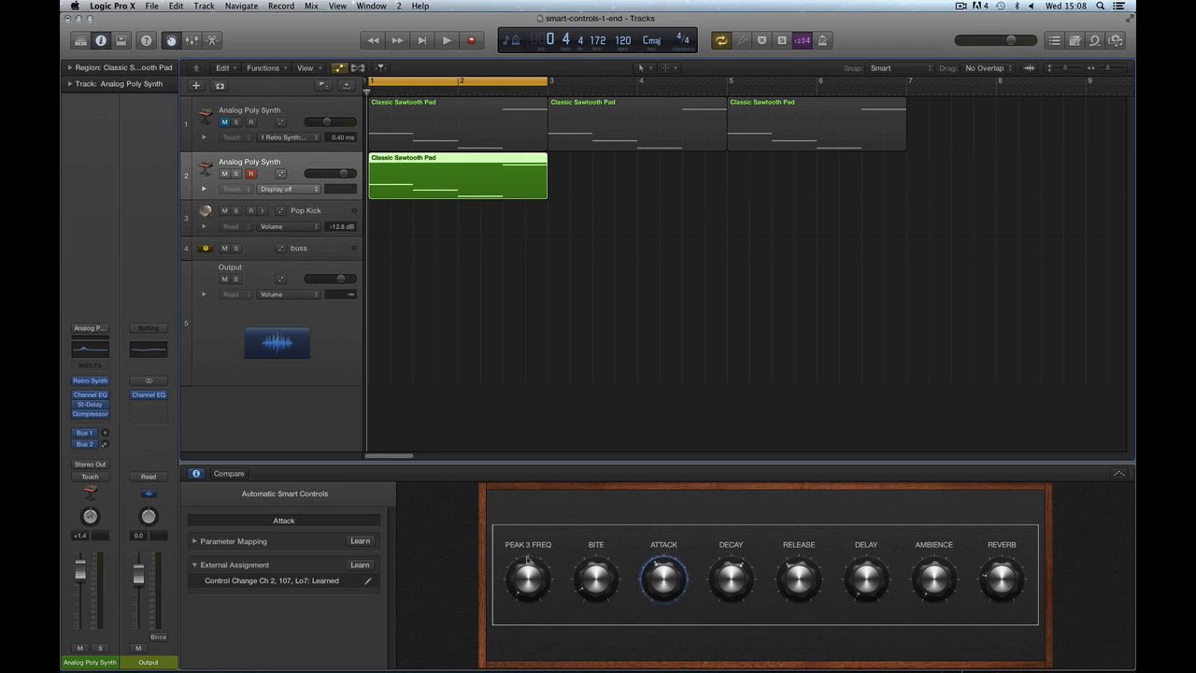
# Compare the control layouts of both Analog Poly Synth tracks and Pop Kick, returning to the second synth track.
pyautogui.click(311, 105)
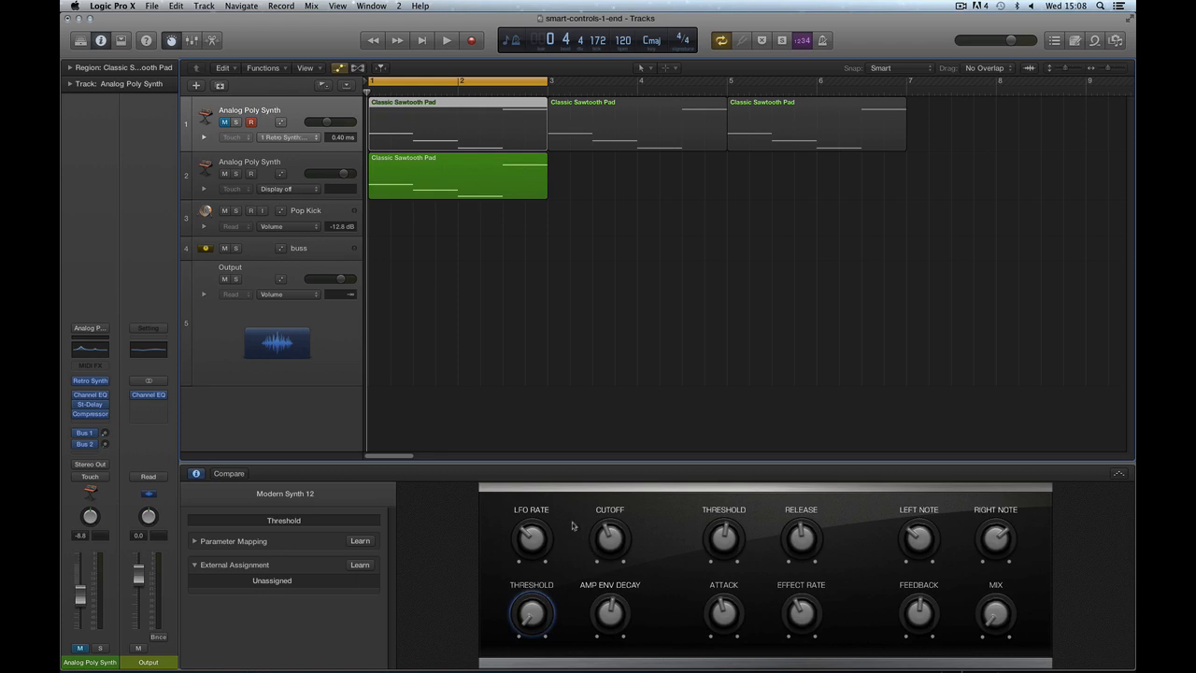
pyautogui.click(311, 169)
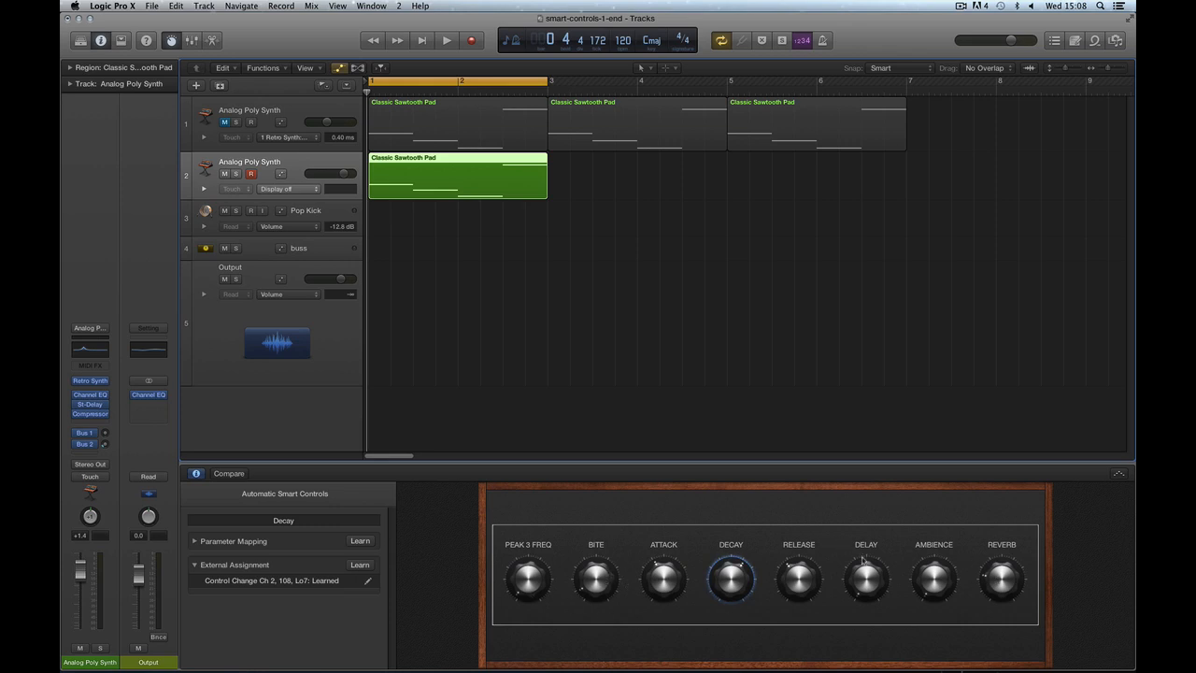
pyautogui.click(300, 113)
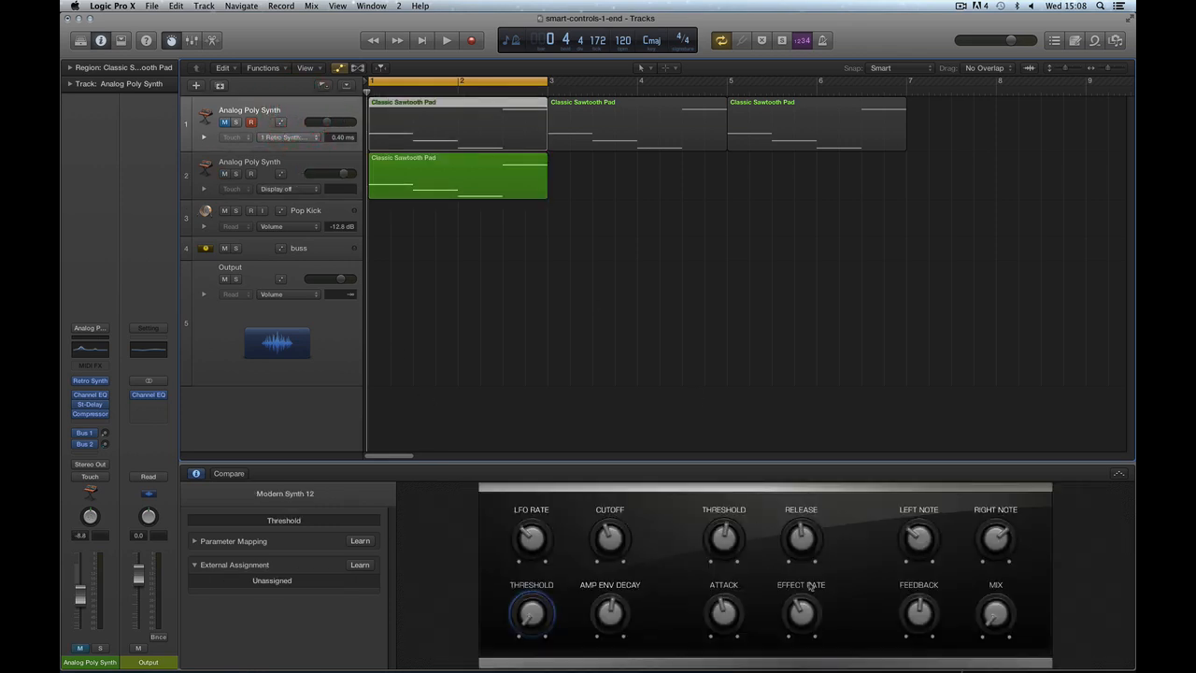
pyautogui.click(314, 212)
pyautogui.press('Up')
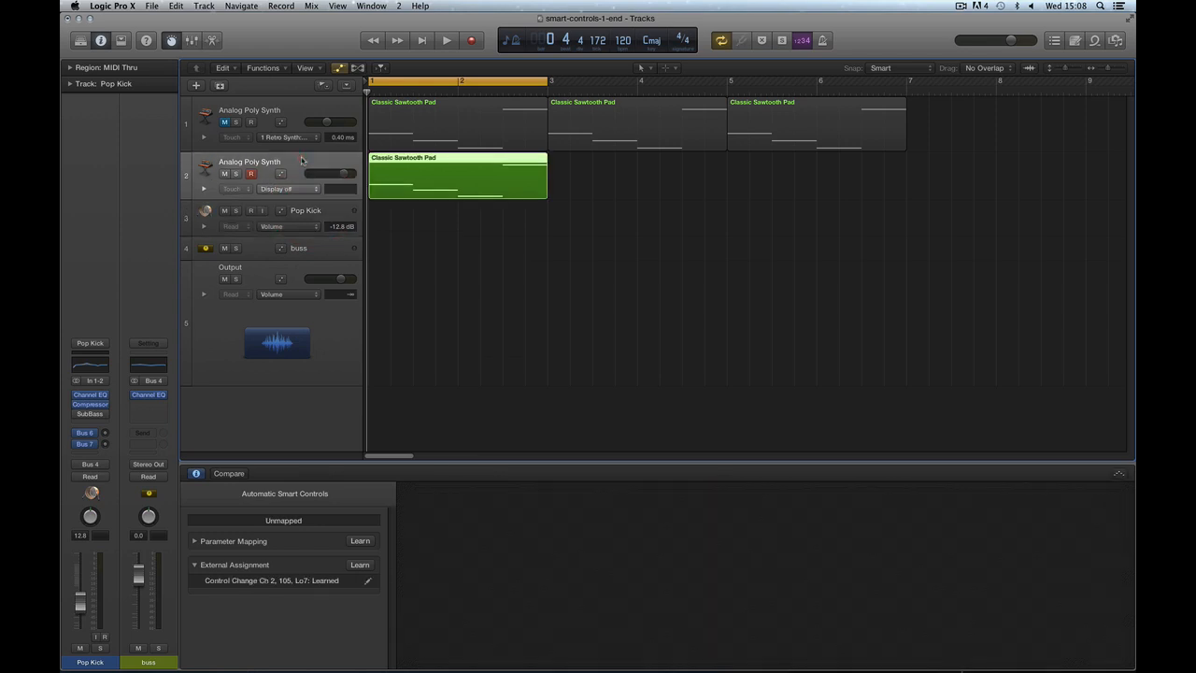